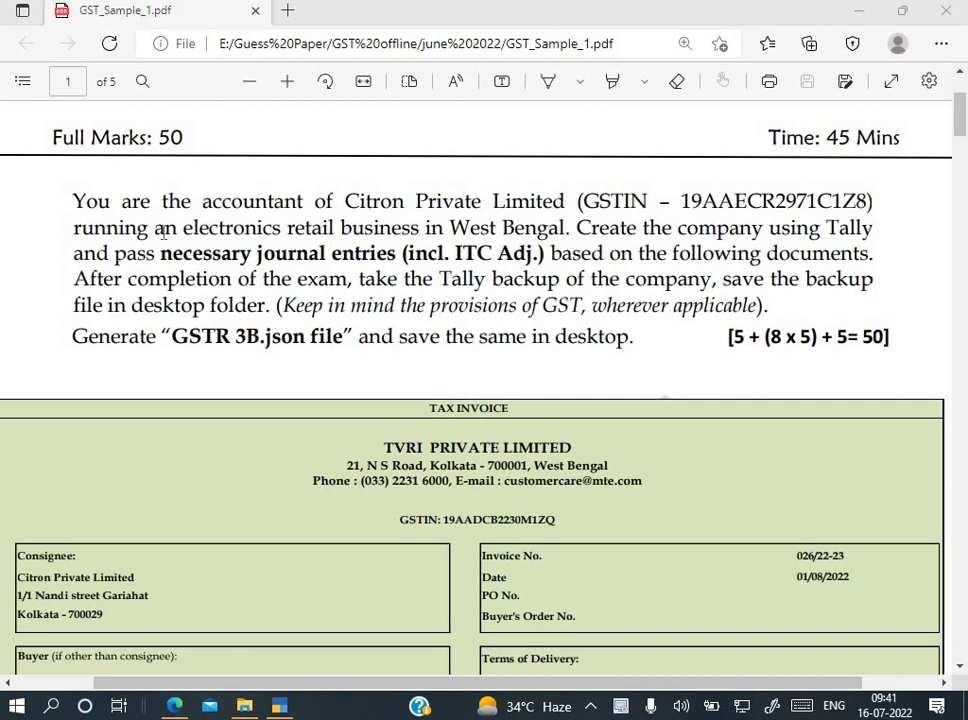
Step: Review the exam PDF's task text, marking the GSTIN, West Bengal and GSTR 3B.json requirements
left_click(163, 230)
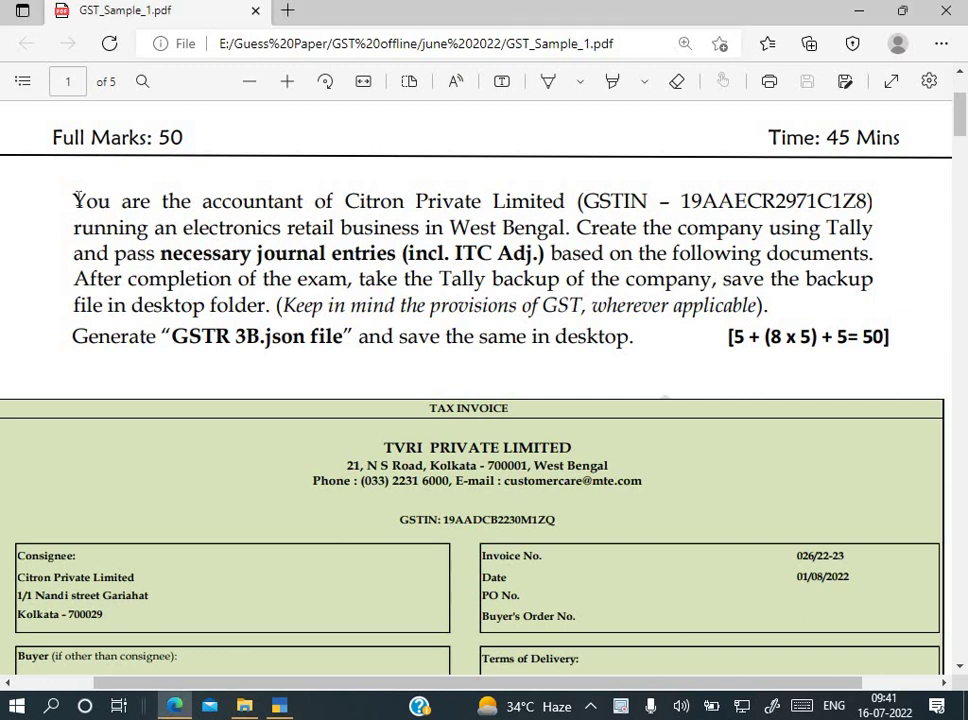
left_click_drag(73, 202, 856, 215)
left_click(658, 260)
left_click(214, 226)
left_click_drag(456, 228, 680, 253)
left_click_drag(836, 228, 595, 253)
left_click(560, 255)
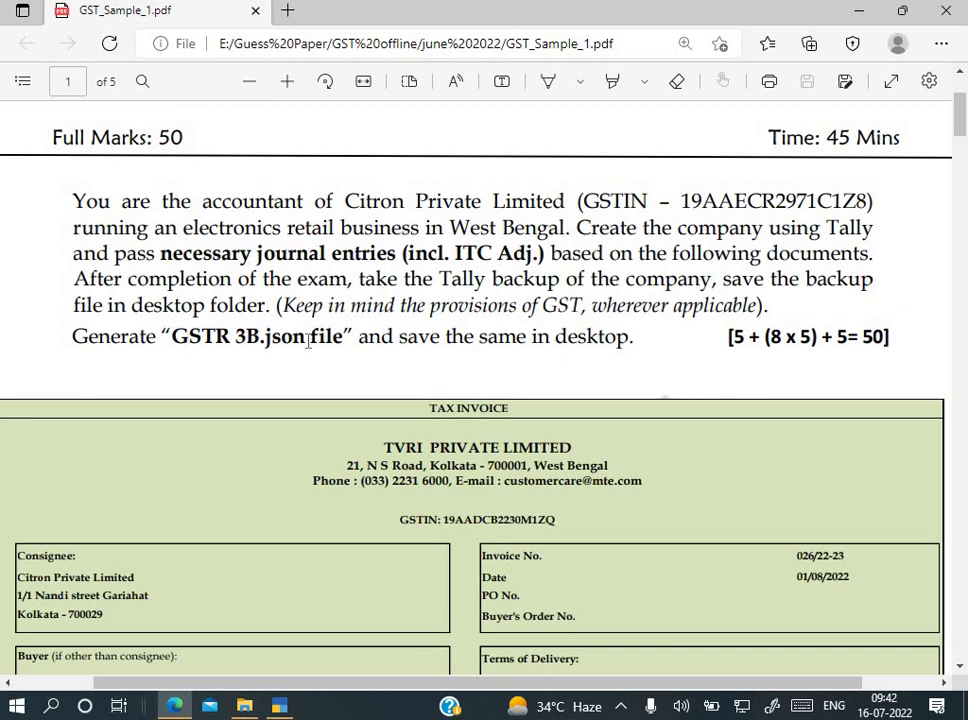
left_click_drag(216, 337, 264, 338)
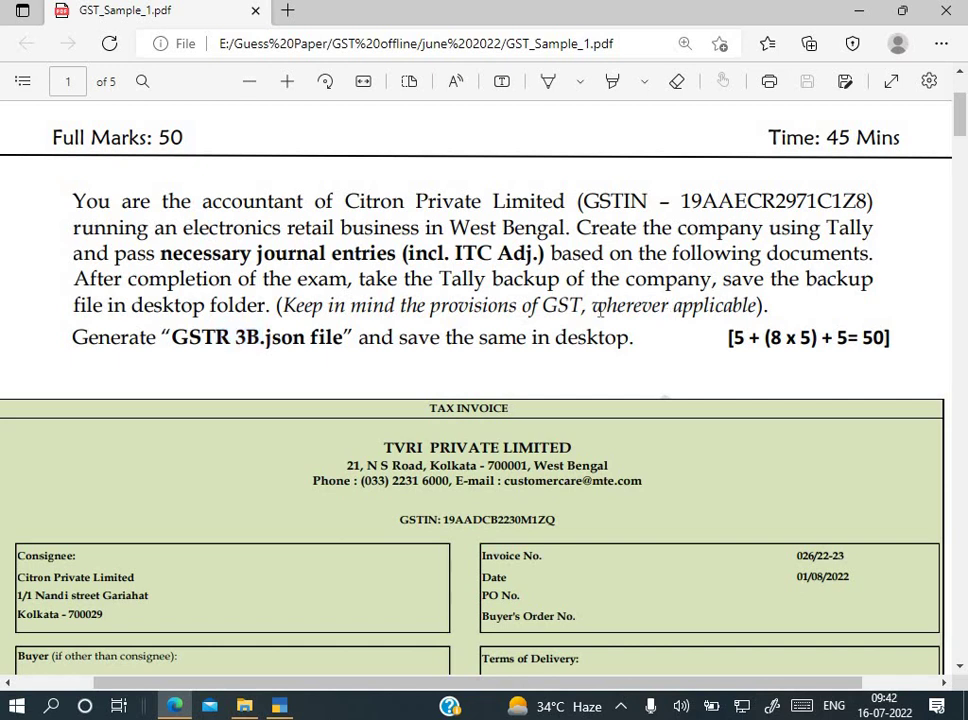
scroll(600, 310, "down", 1)
scroll(600, 310, "down", 1)
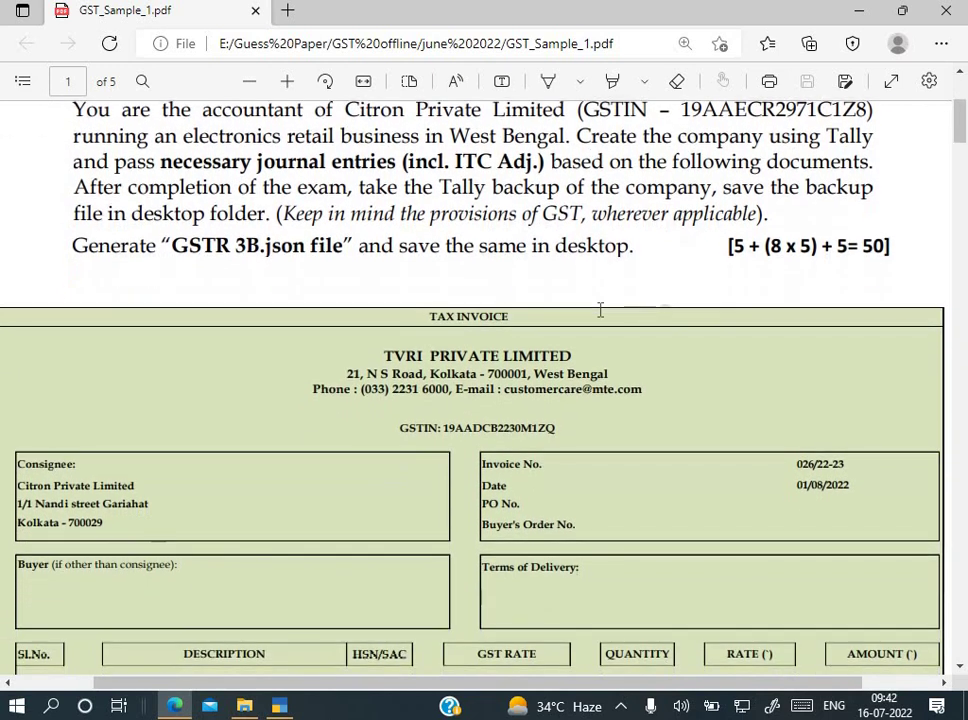
Step: Create a new named folder on the desktop, open it and copy its full path
left_click(283, 706)
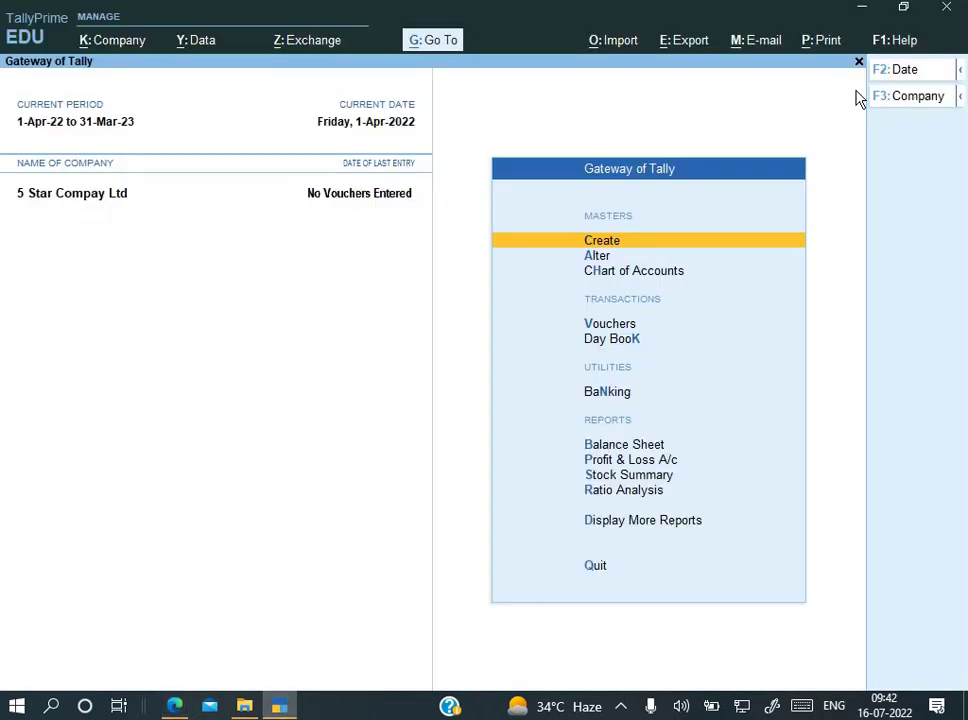
left_click(864, 16)
key("super+d")
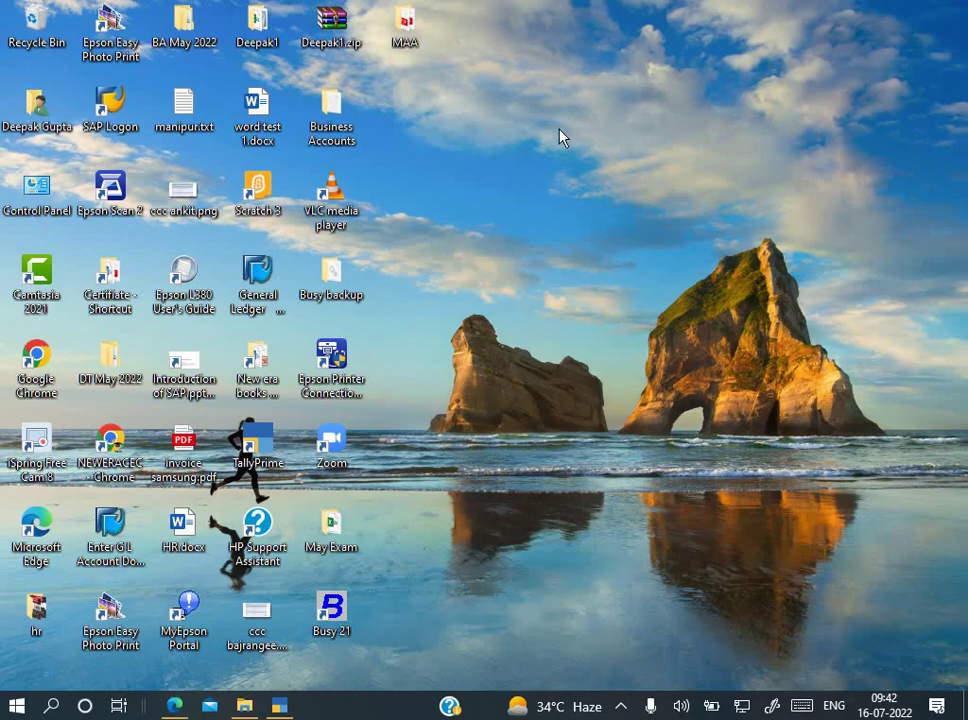
key("ctrl+shift+n")
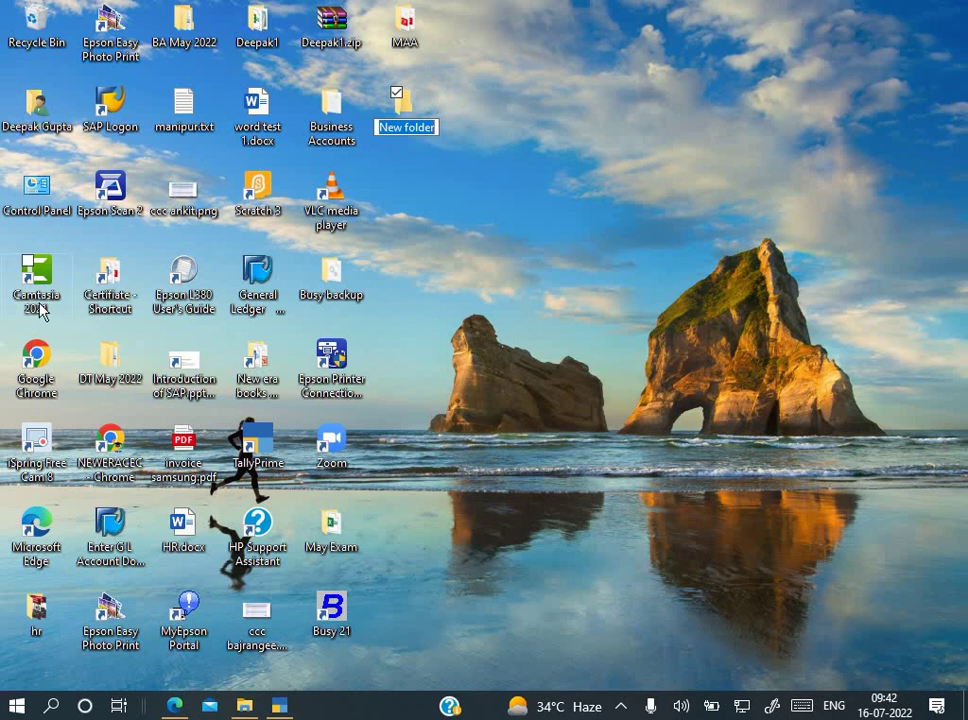
type("dtl")
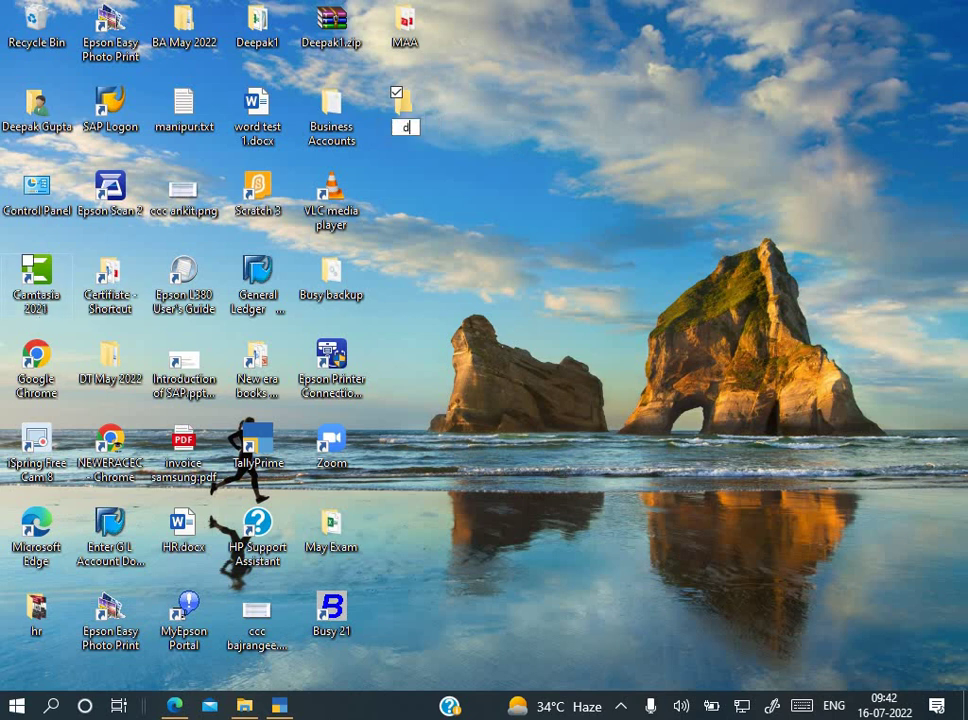
key("BackSpace")
key("BackSpace")
key("BackSpace")
type("Deepak")
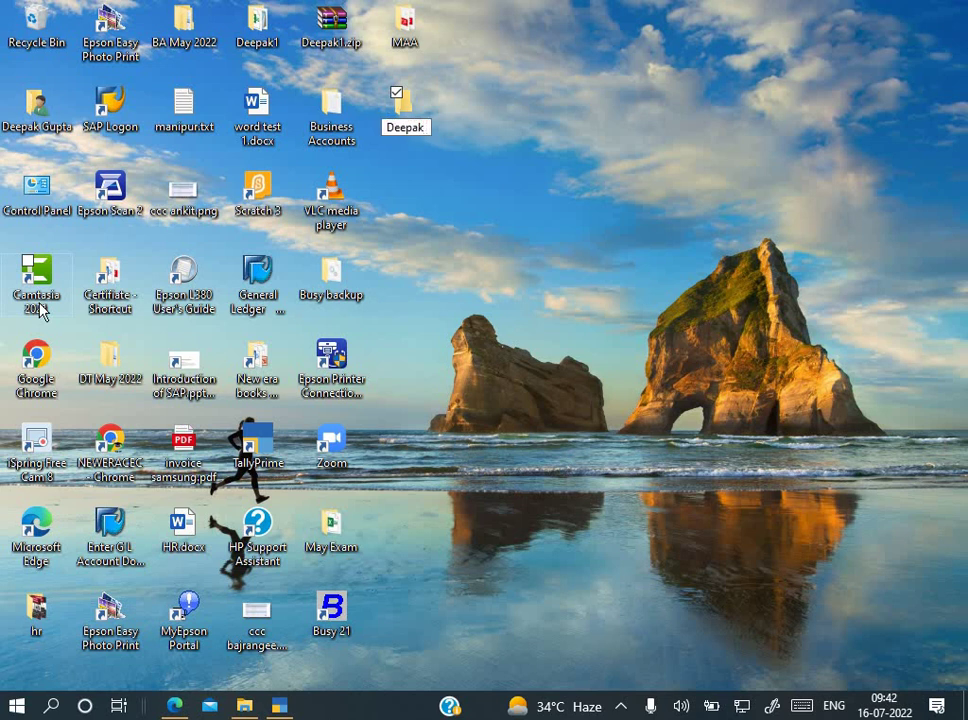
type(" 101")
key("Return")
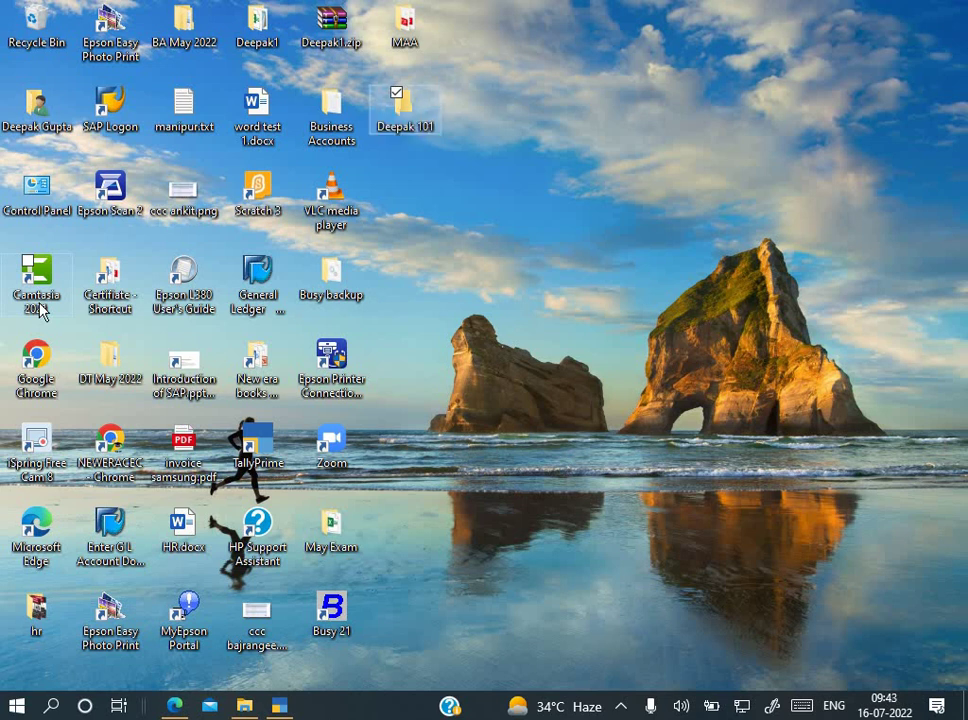
key("Return")
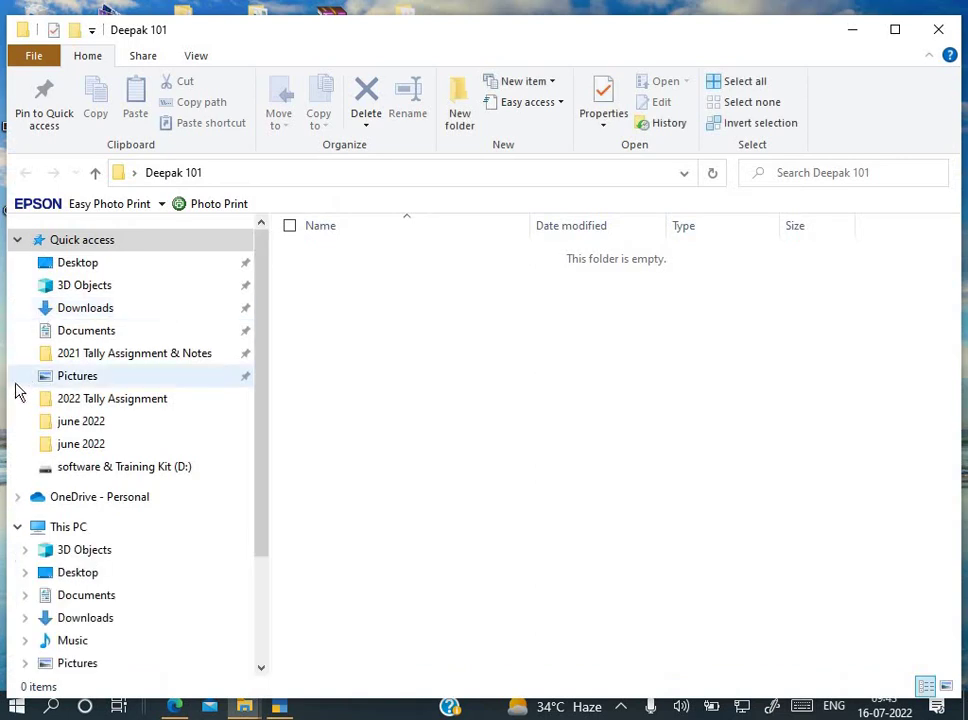
left_click(293, 174)
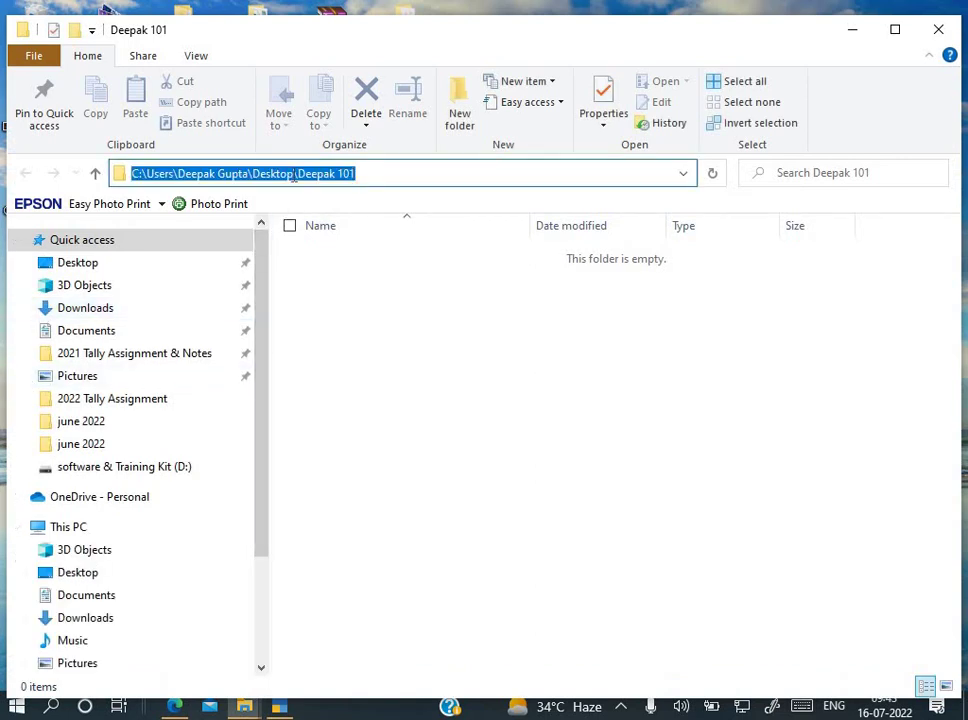
left_click(937, 30)
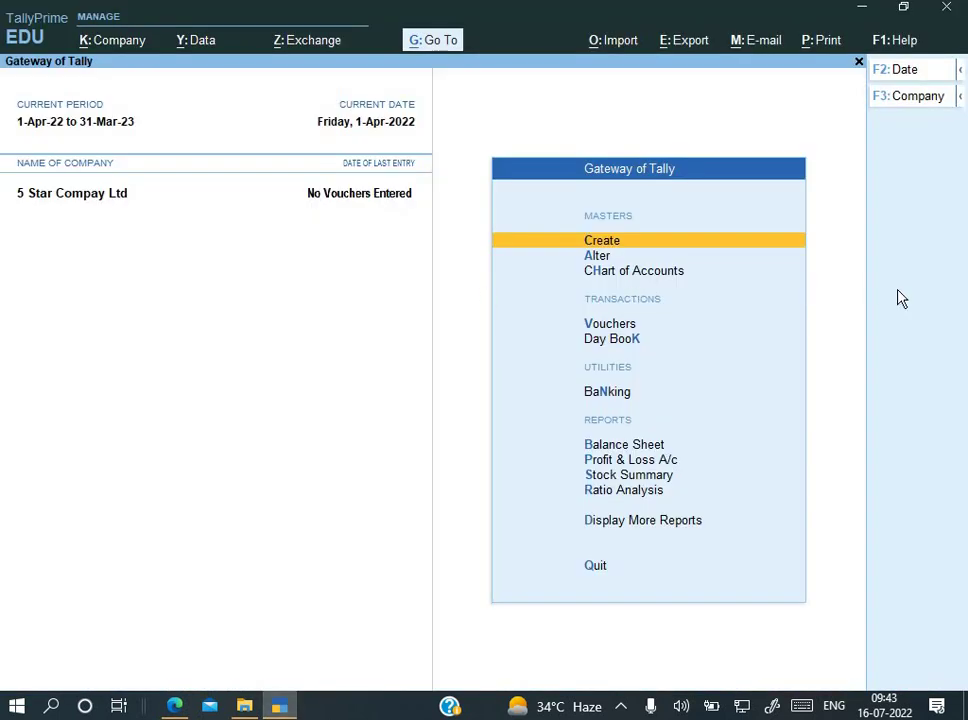
Step: Start a new company via Alt+K > Create with its Company Data Path set to the new desktop folder
key("alt")
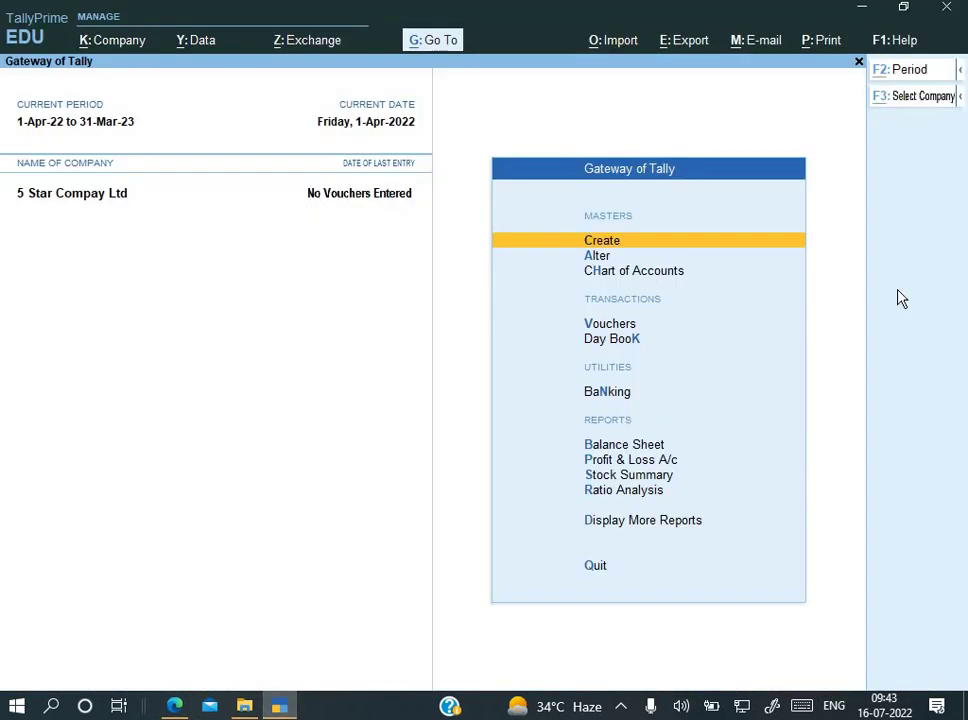
key("alt+k")
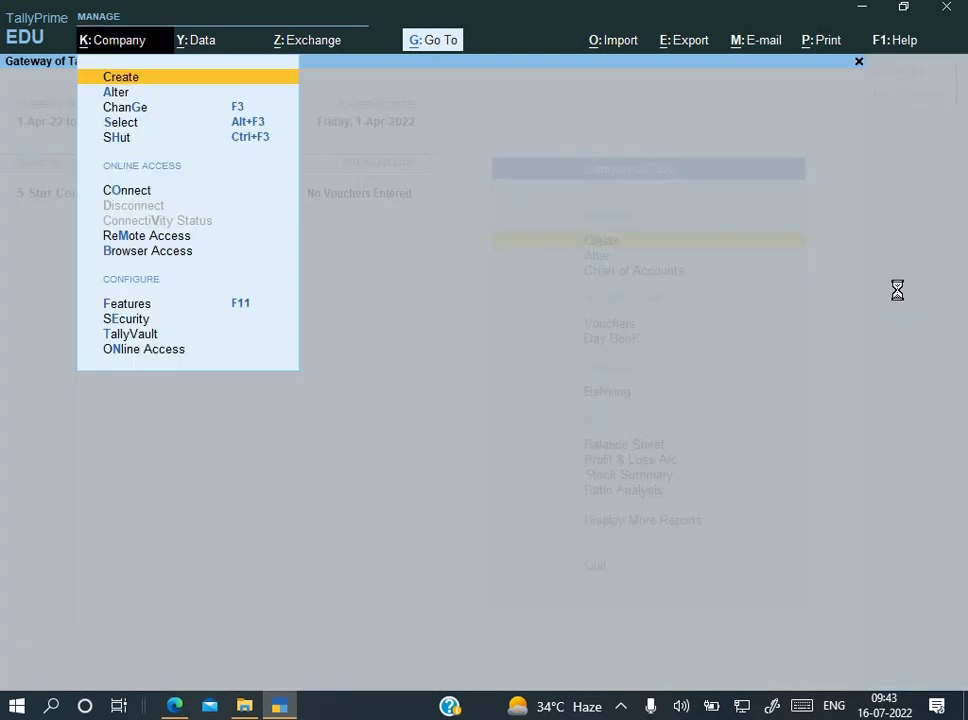
key("Return")
key("BackSpace")
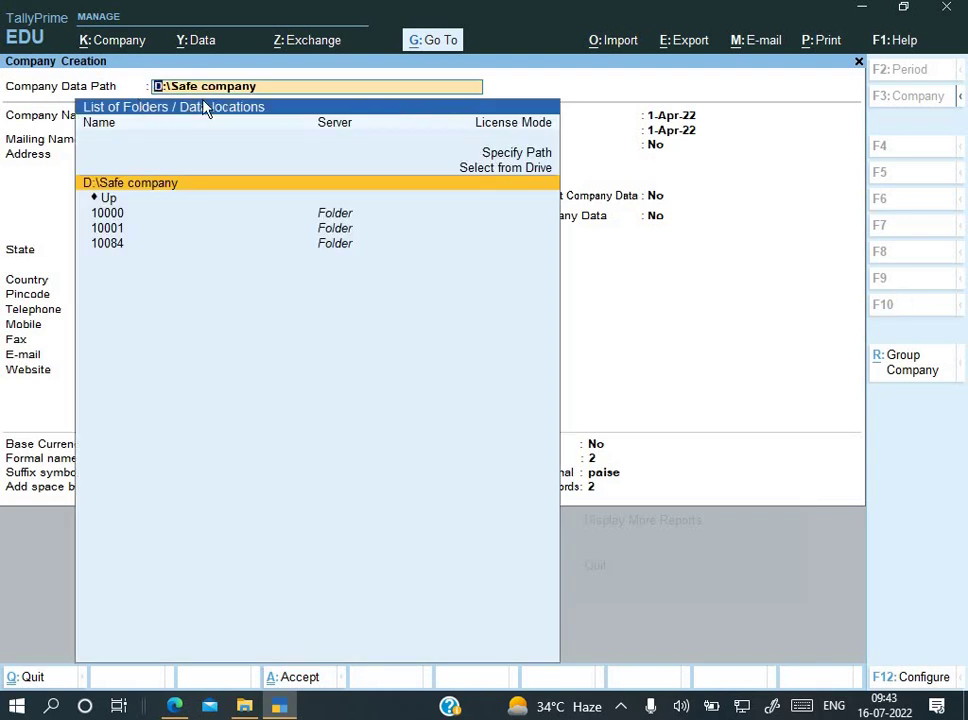
key("ctrl+alt+v")
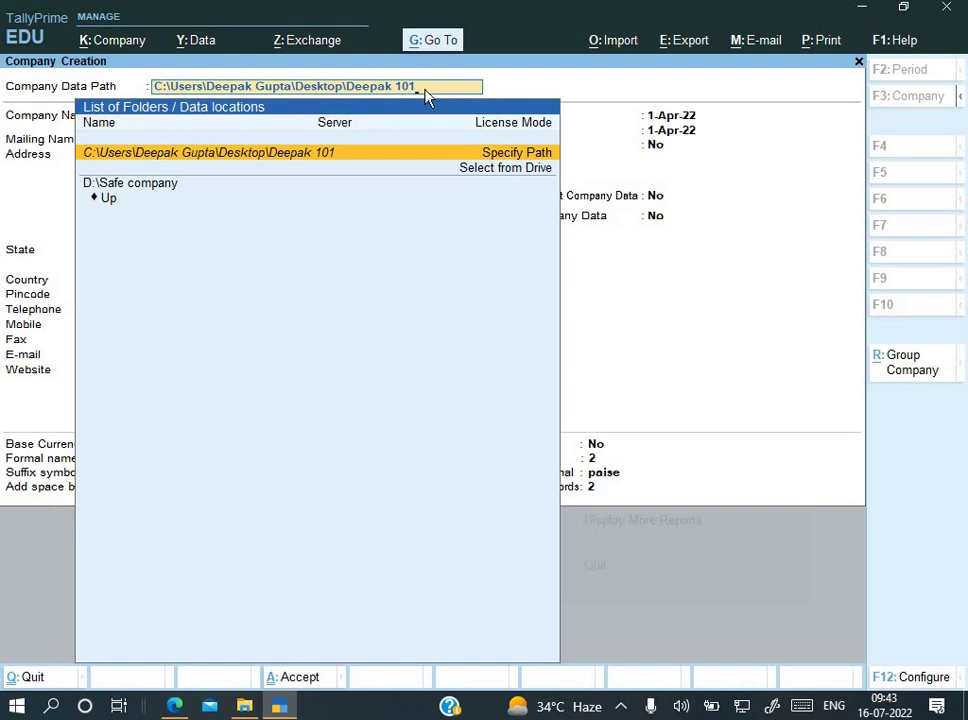
key("Return")
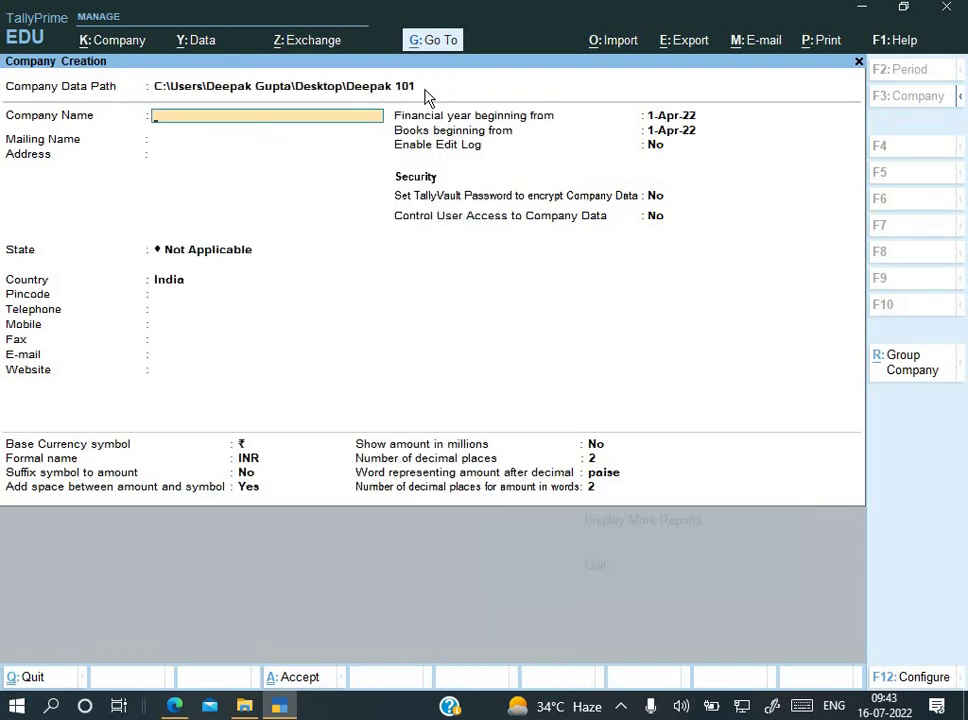
key("alt+Tab")
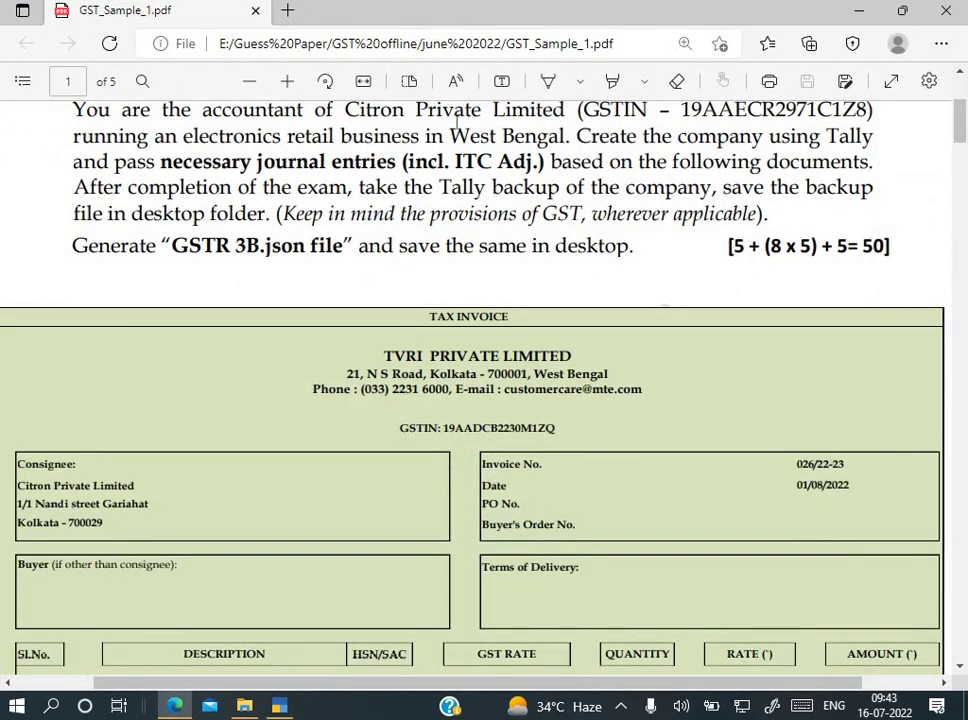
Step: Enter 'Citron Private Limited' as the company name, copied from the exam PDF
scroll(457, 118, "up", 1)
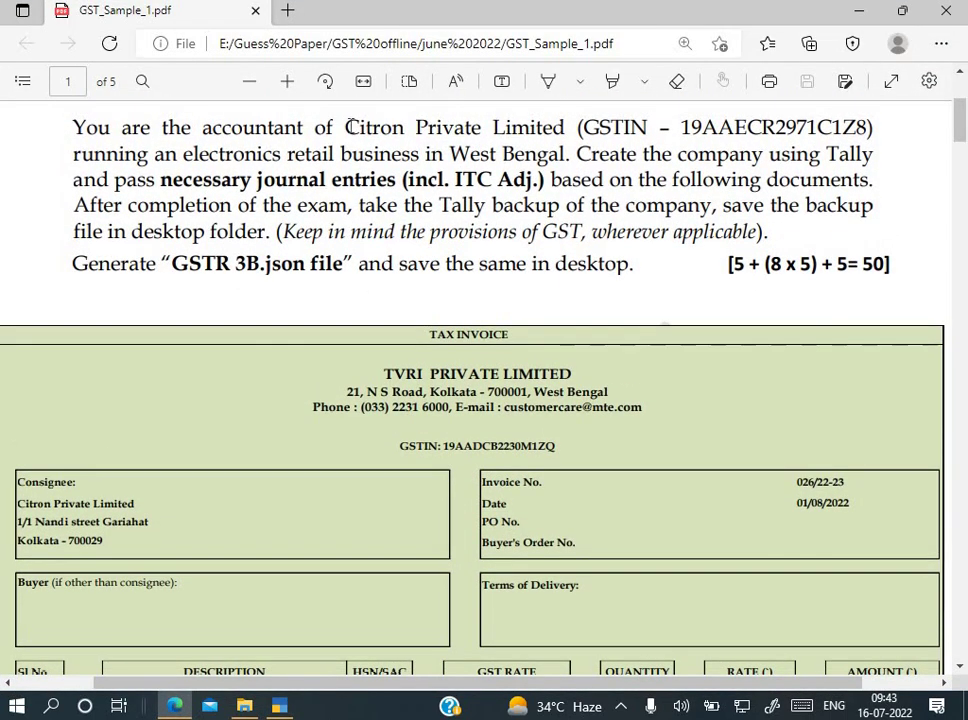
left_click_drag(345, 128, 565, 130)
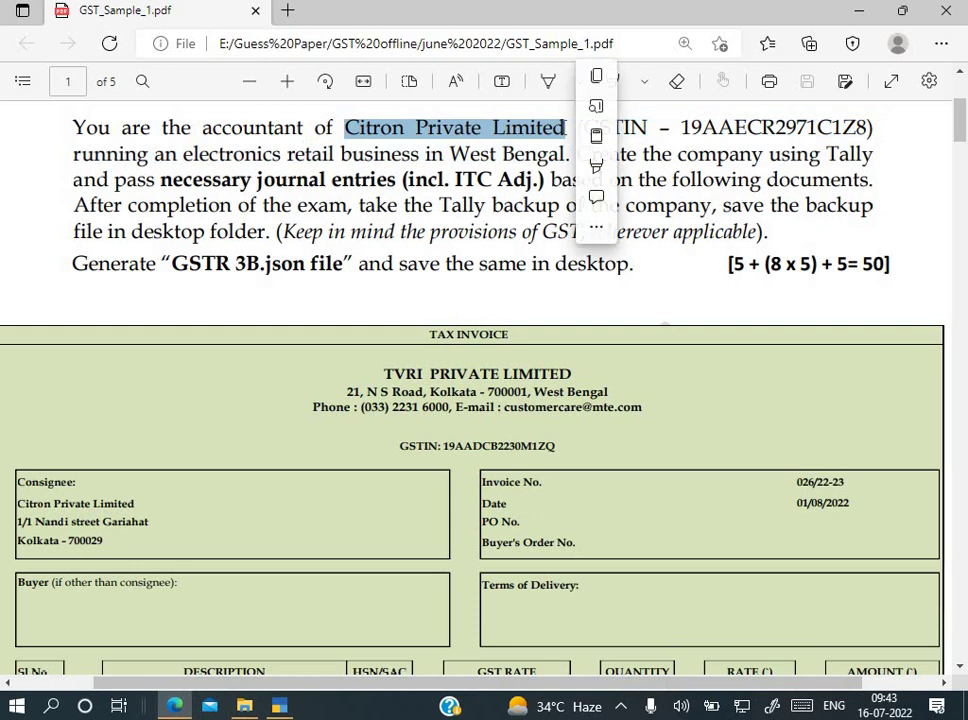
key("ctrl+c")
key("alt+Tab")
key("ctrl+v")
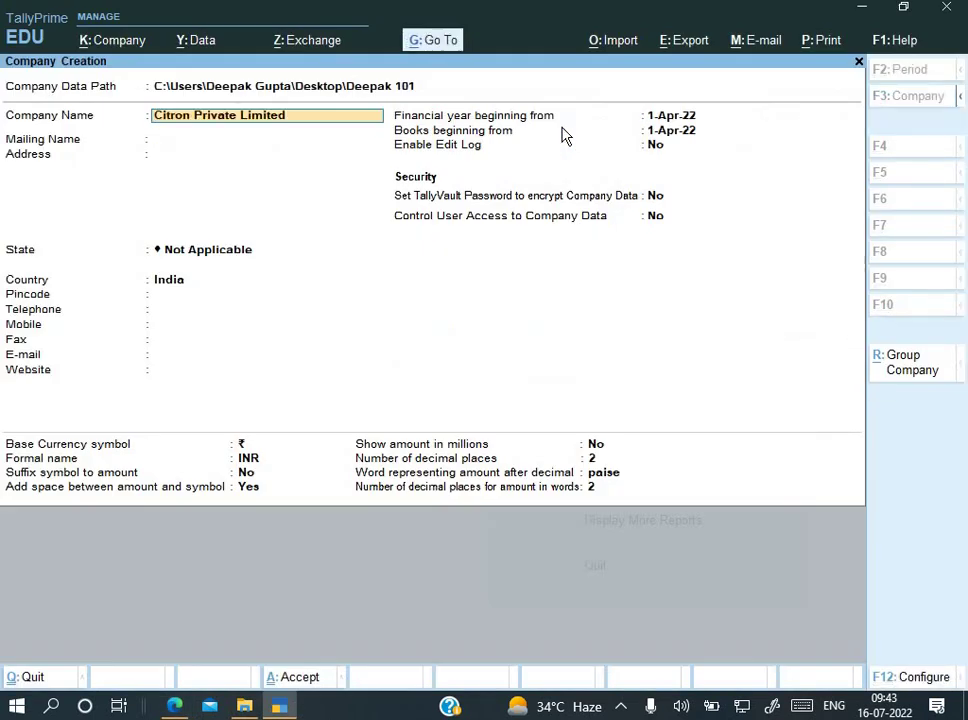
key("Return")
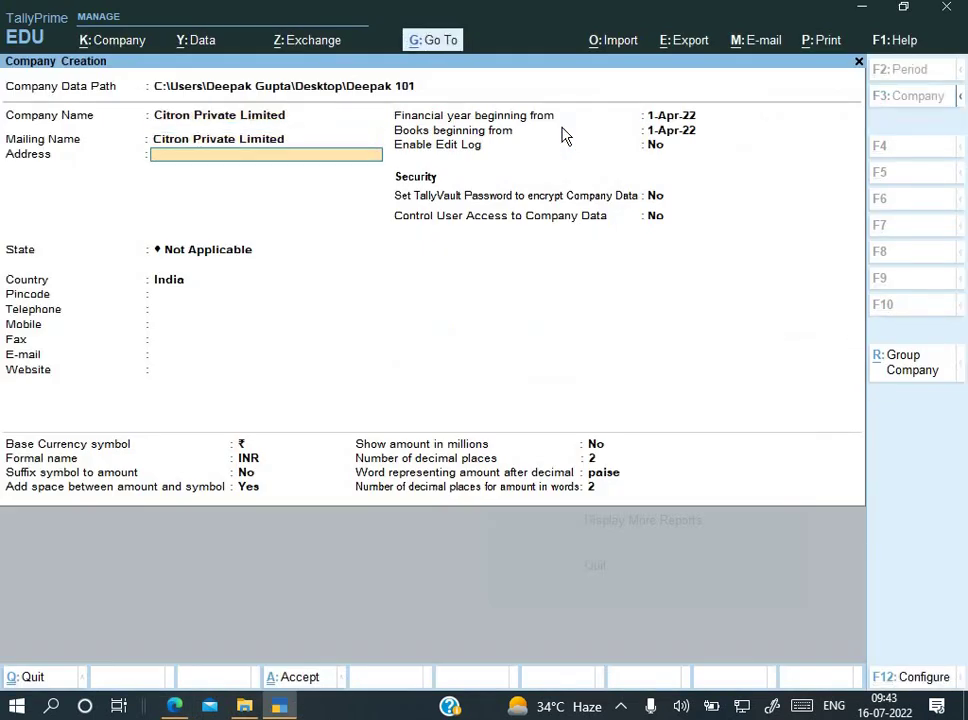
Step: Fill the first address line with the company's street address up to Kolkata, copied from the invoice
key("alt+Tab")
scroll(642, 391, "down", 10)
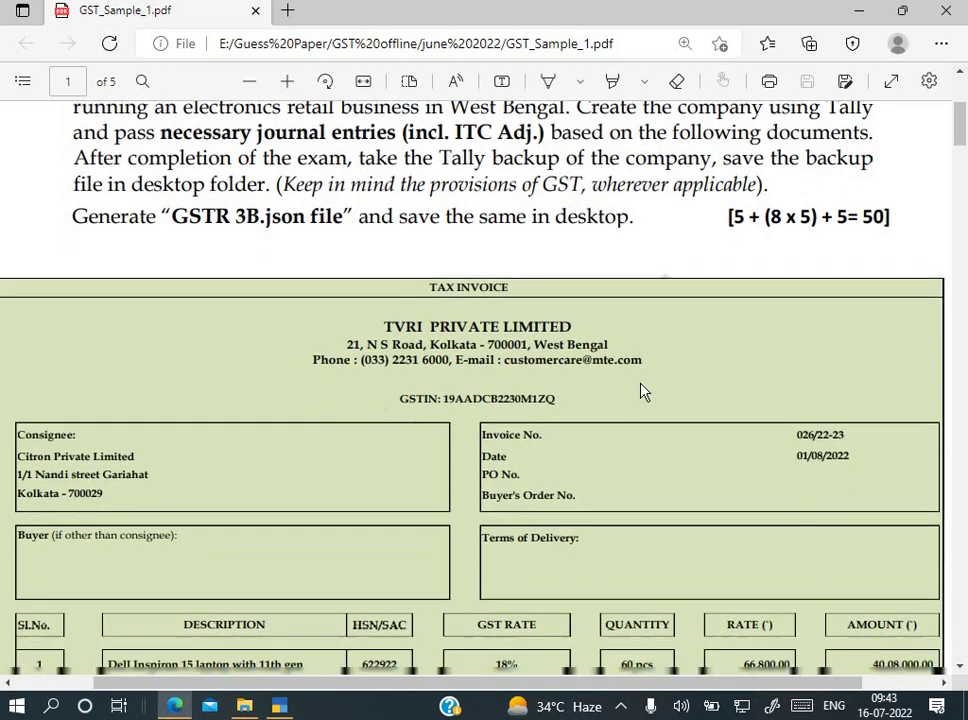
scroll(642, 391, "down", 5)
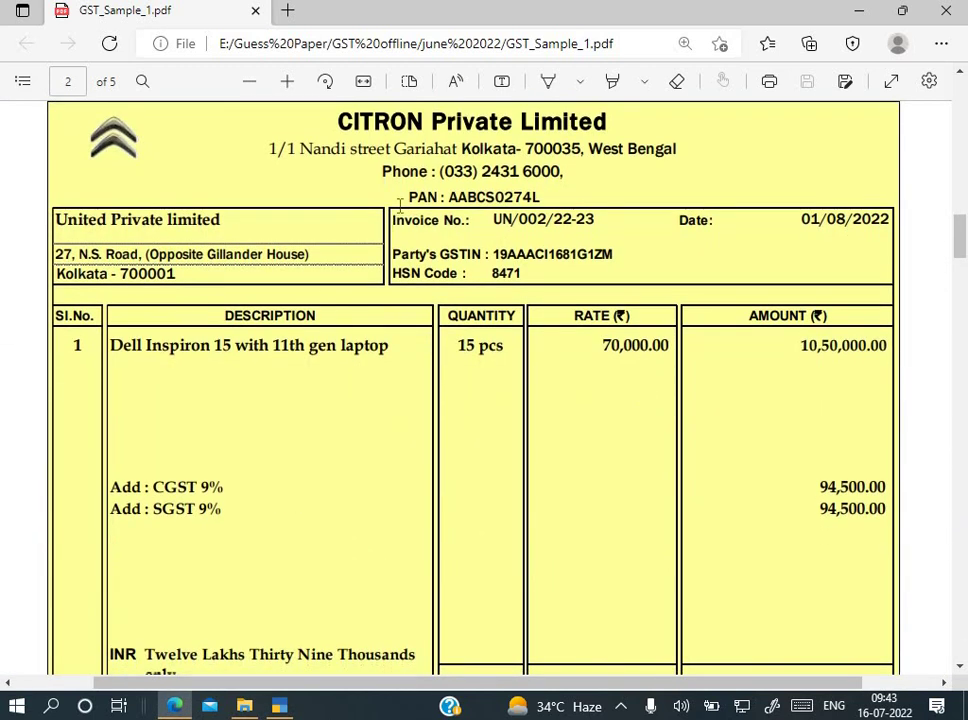
scroll(320, 188, "up", 1)
left_click_drag(276, 163, 505, 150)
key("ctrl+c")
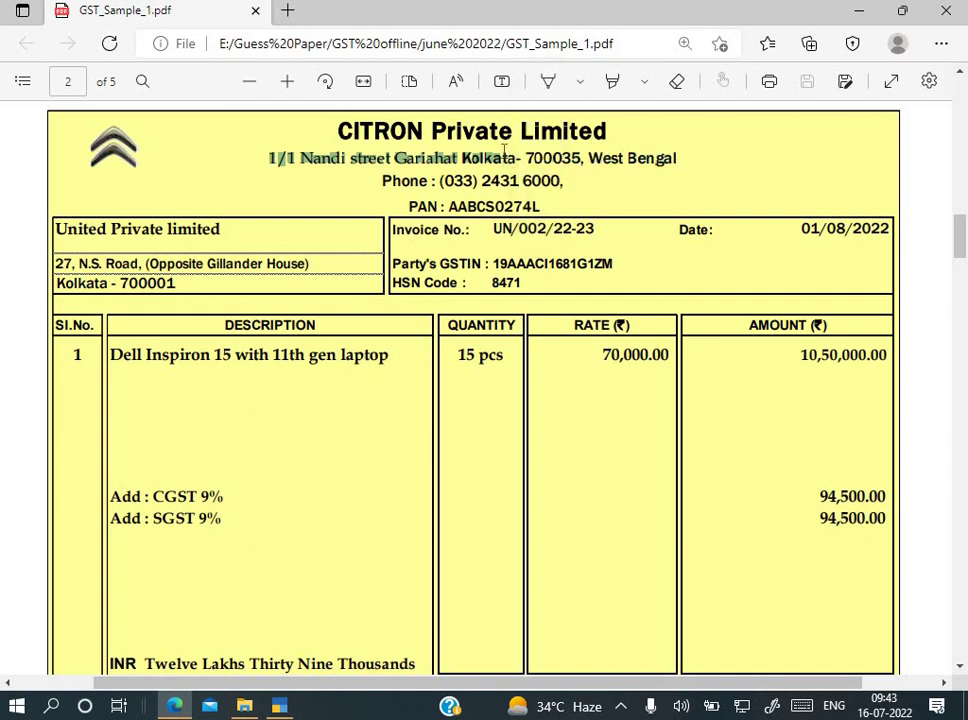
left_click(268, 157)
left_click_drag(268, 158, 519, 160)
key("alt+Tab")
key("ctrl+alt+v")
key("Return")
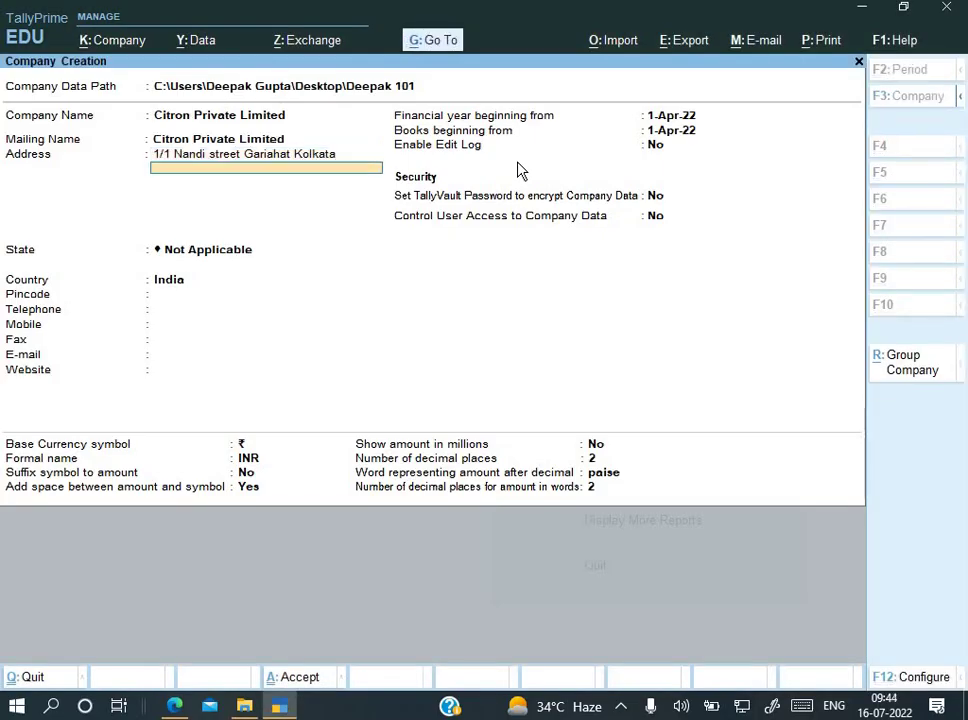
Step: Set the company's State to West Bengal and Pincode to 700035
key("Return")
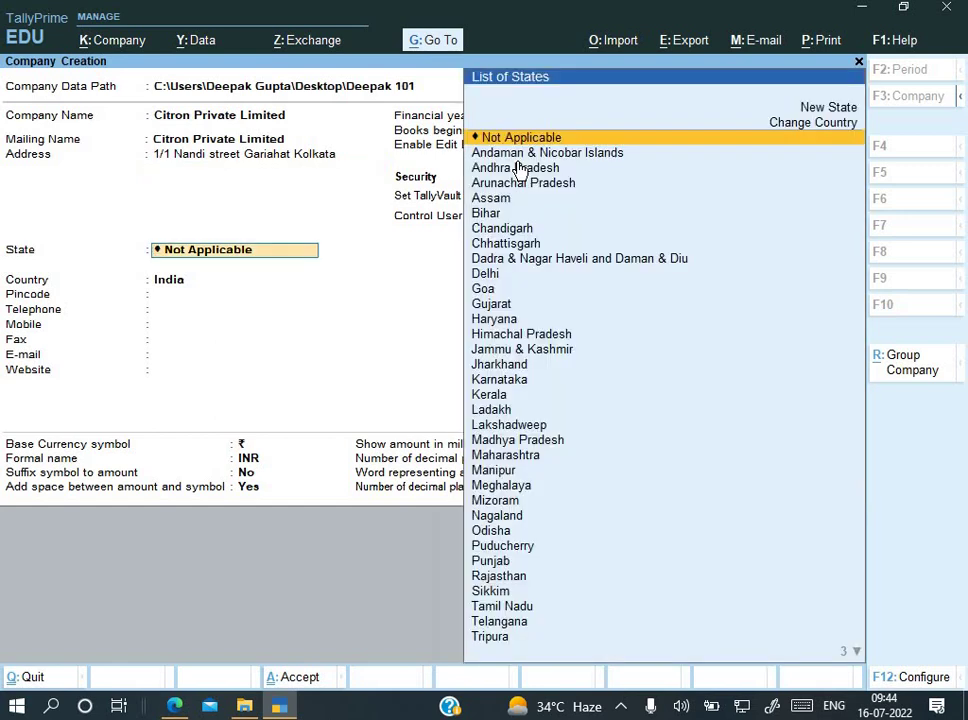
type("We")
key("Return")
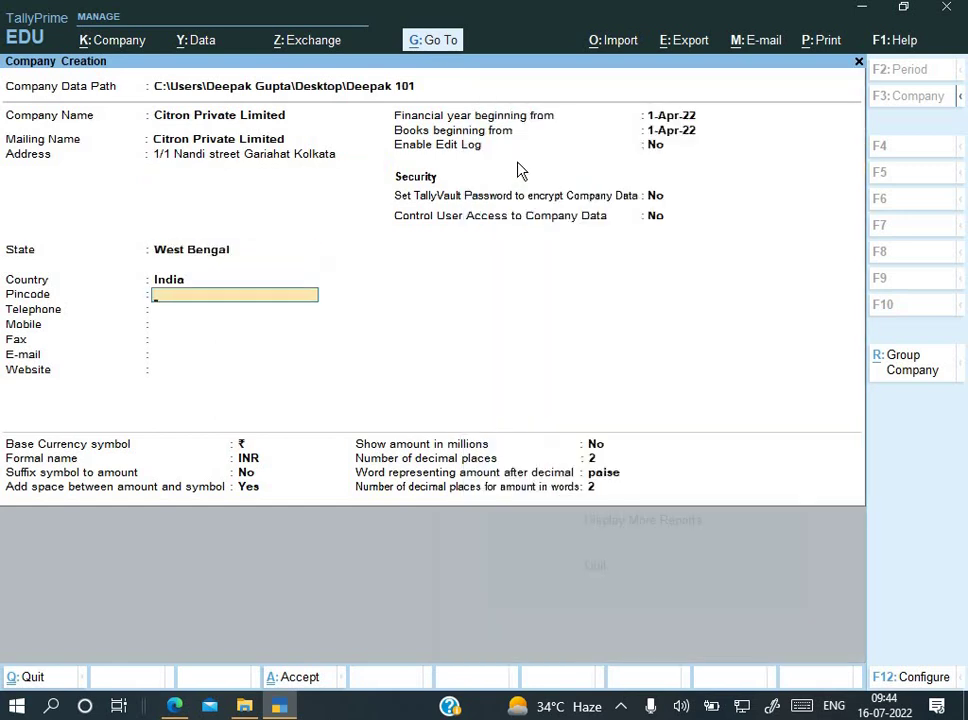
key("alt+Tab")
key("alt+Tab")
type("7000")
key("Return")
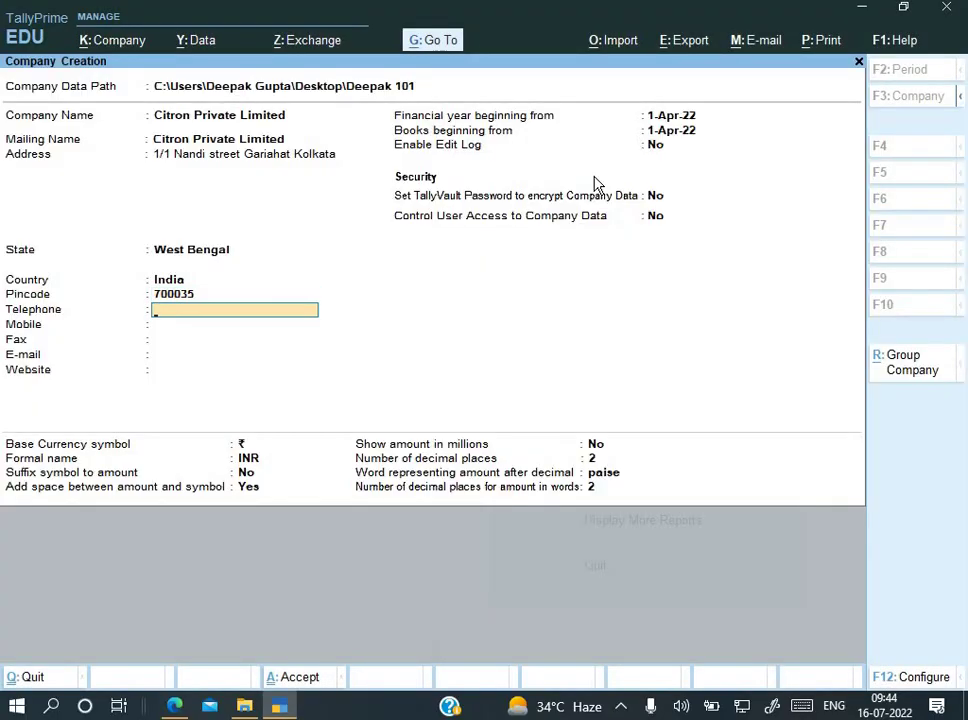
Step: Enter the invoice's phone number as Telephone, leaving Mobile and Fax blank
key("alt+Tab")
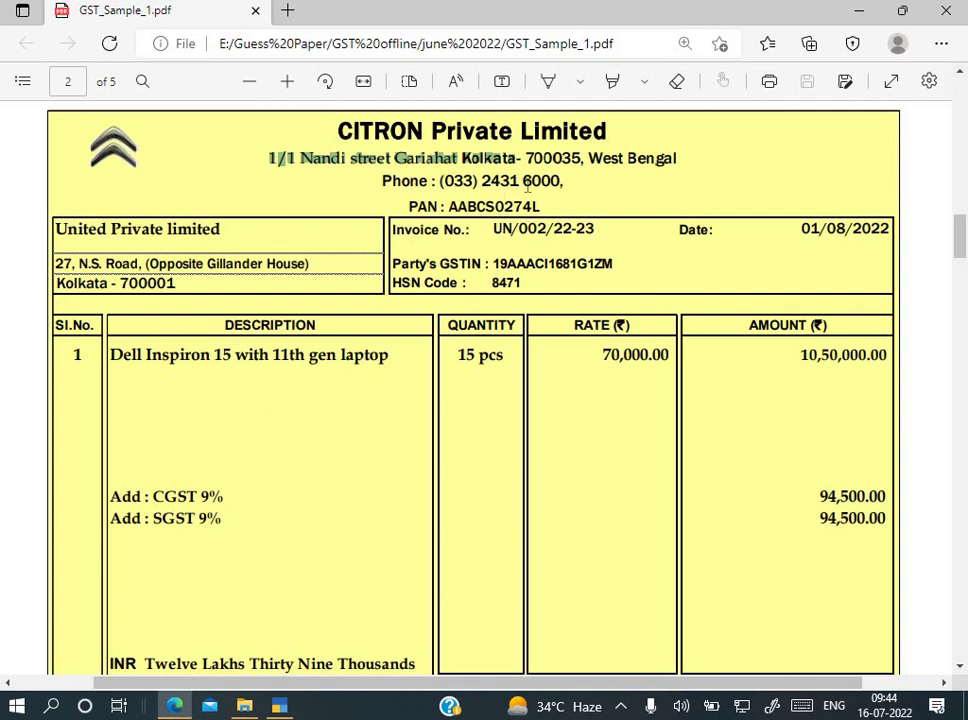
left_click_drag(441, 181, 562, 184)
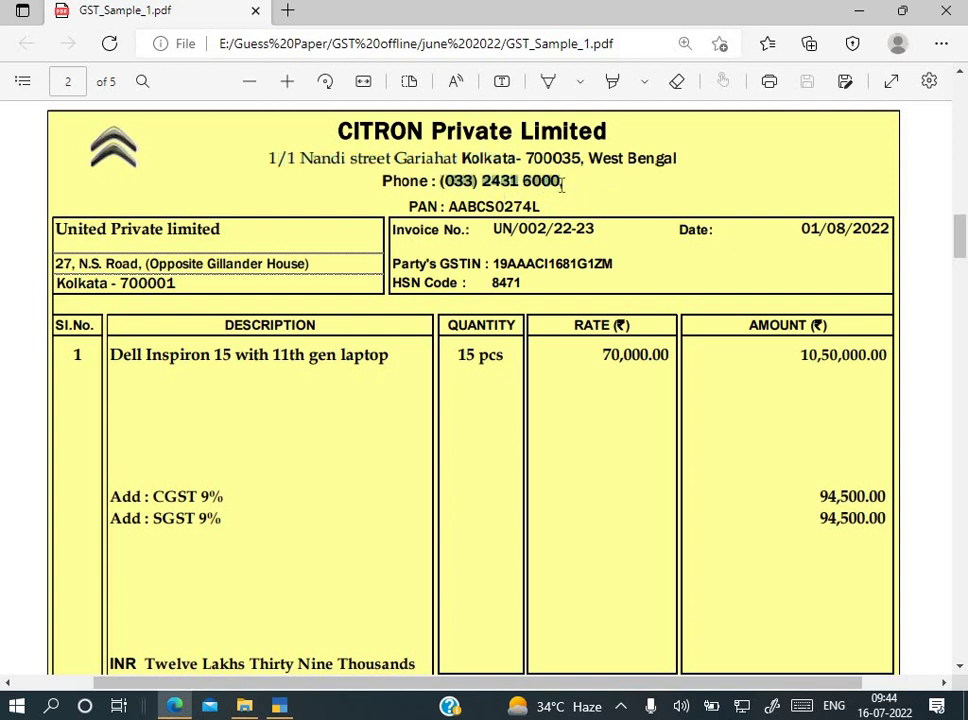
key("ctrl+c")
key("alt+Tab")
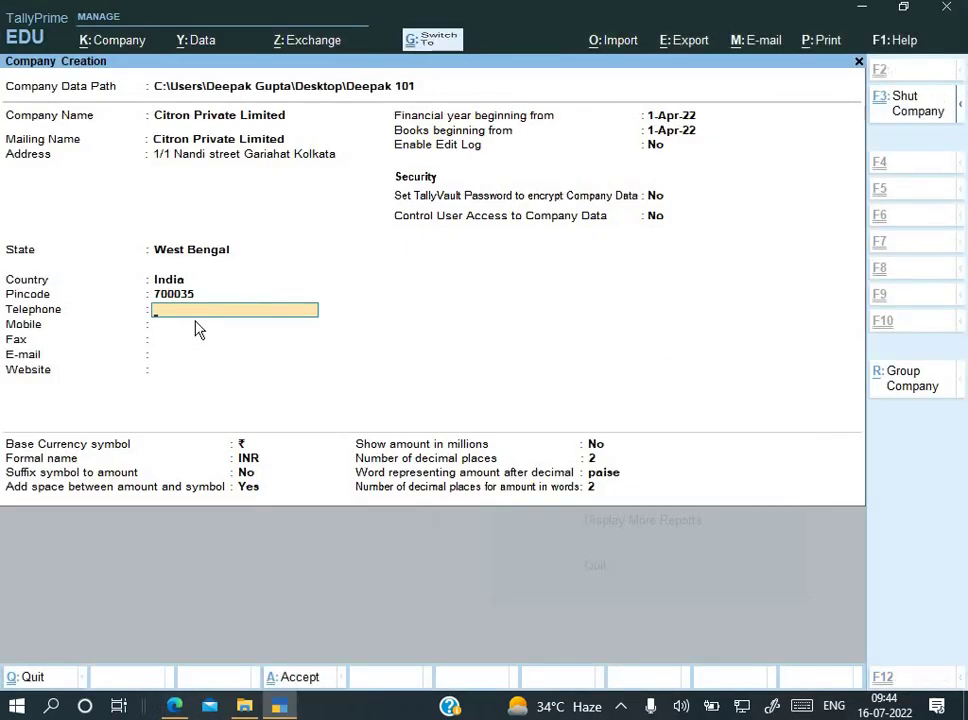
key("ctrl+alt+v")
key("Return")
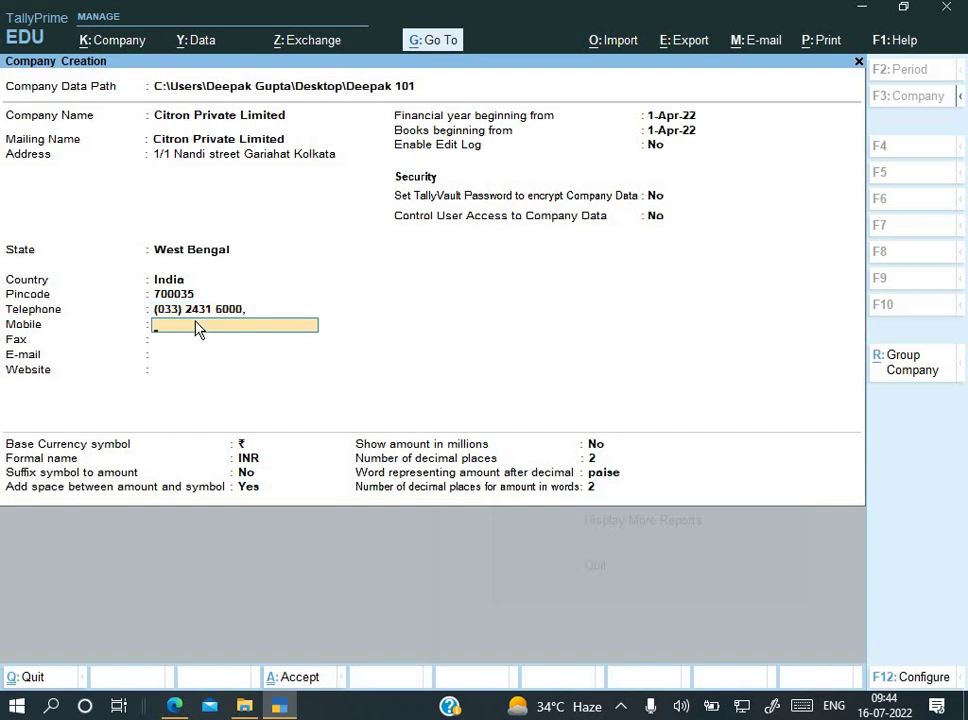
key("Return")
key("Return")
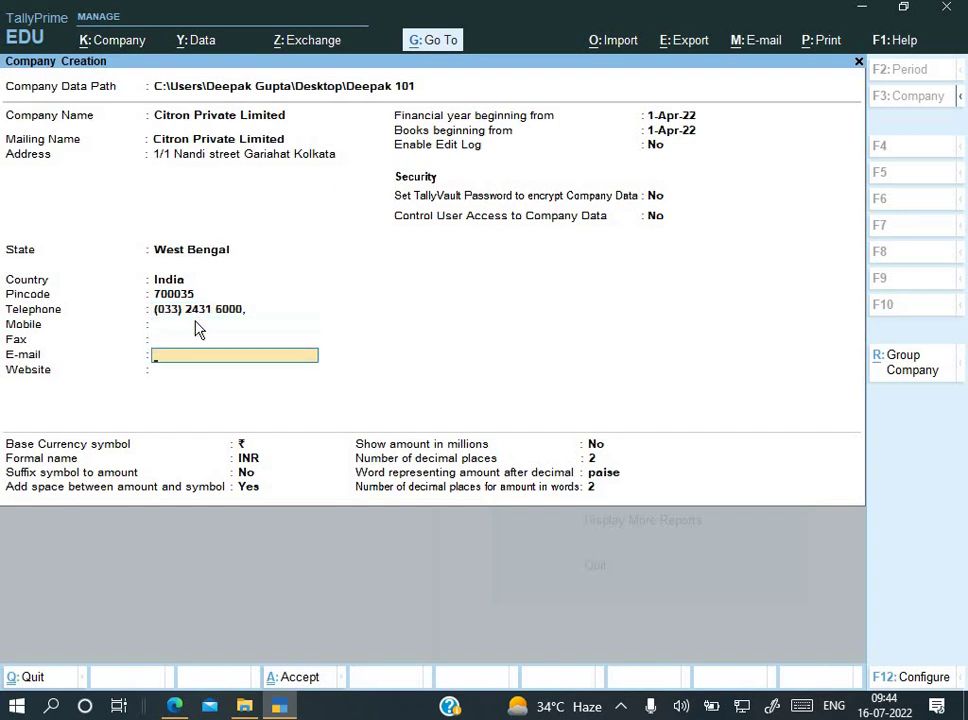
Step: Leave E-mail and Website blank and accept the financial year and edit log settings
key("alt+Tab")
key("alt+Tab")
key("Return")
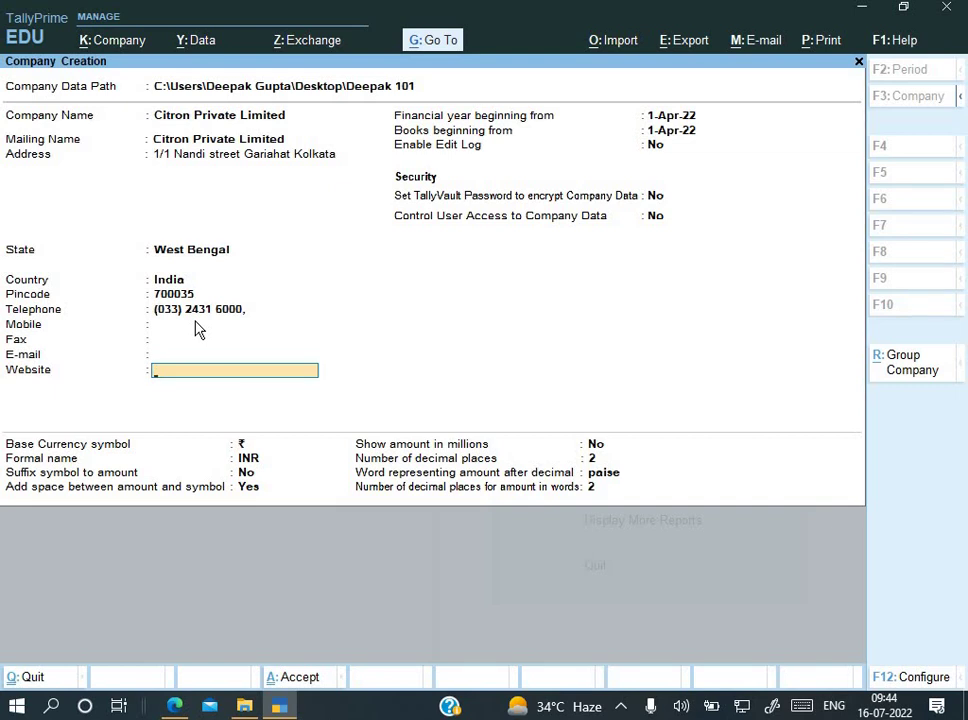
key("Return")
key("Return")
key("Return")
key("Up")
key("Up")
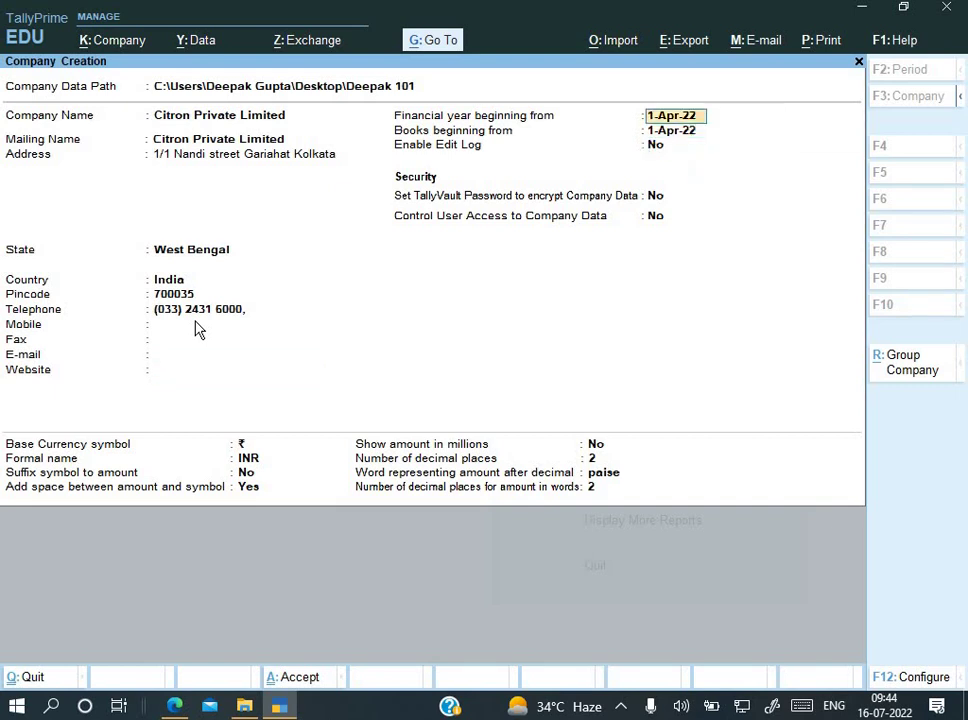
key("alt+Tab")
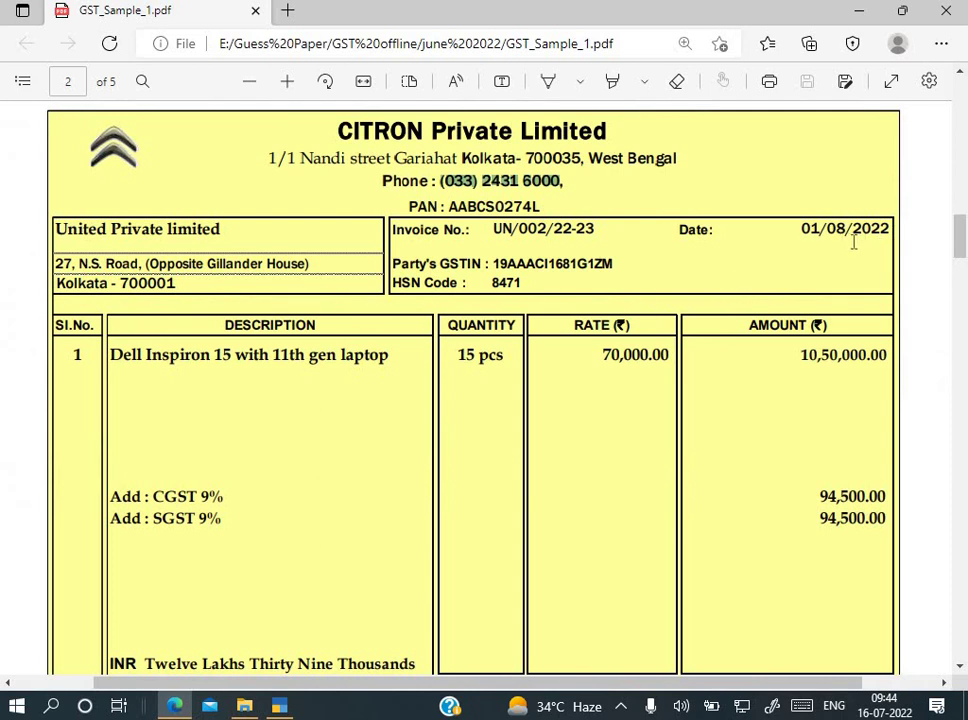
key("alt+Tab")
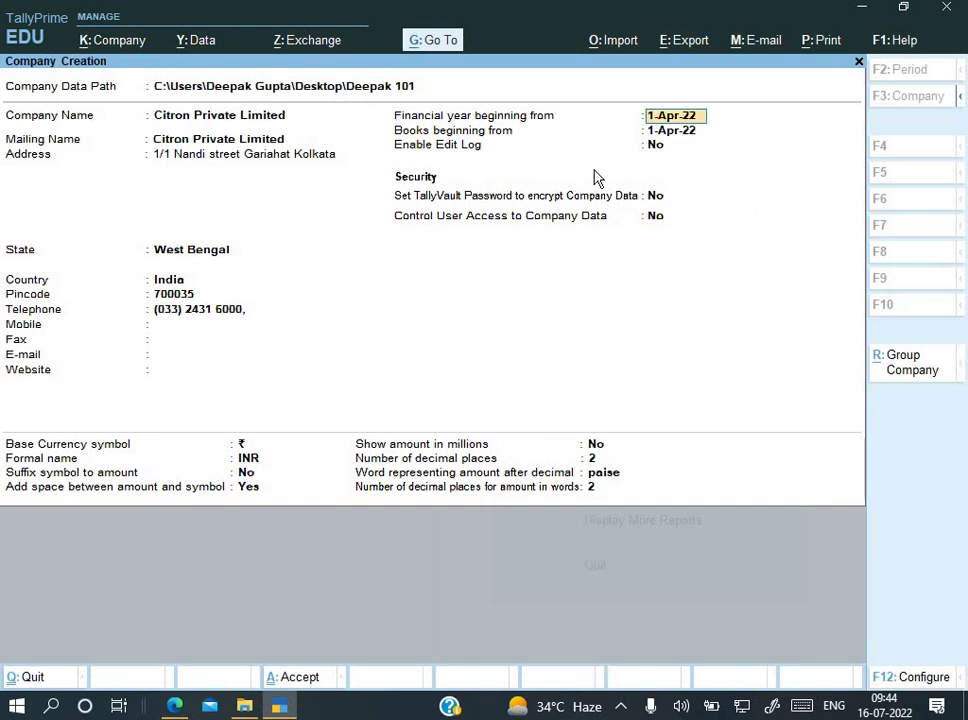
key("Return")
key("Return")
key("Return")
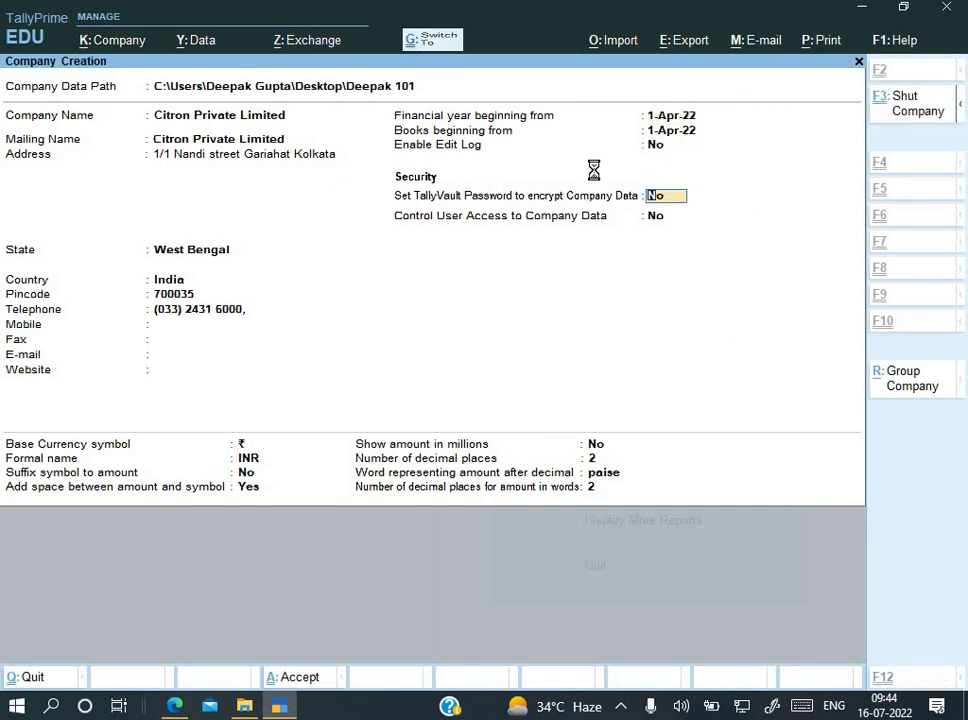
Step: Create the company with GST enabled: West Bengal, Regular registration, applicable from 1-Apr-22
key("ctrl+a")
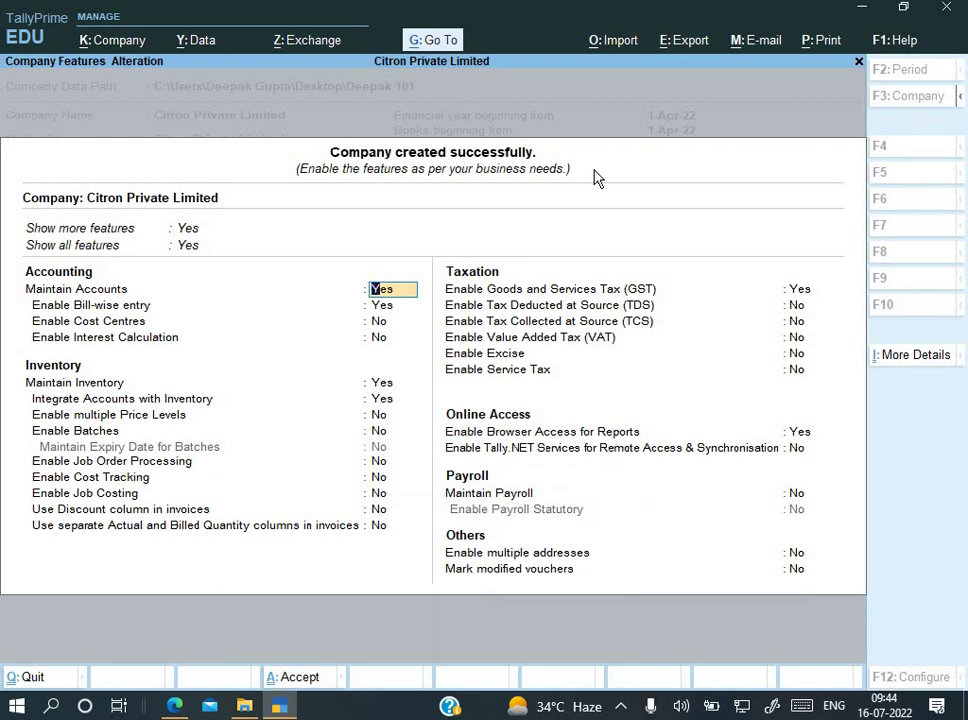
key("Return")
key("Return")
key("Return")
key("Return")
key("Return")
key("Return")
key("Return")
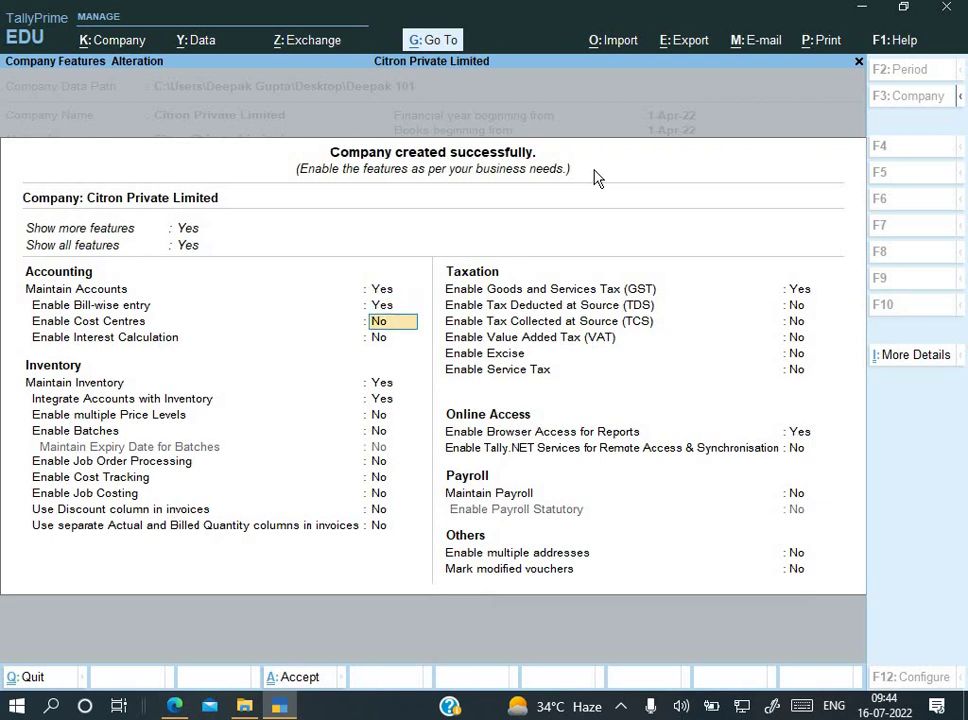
key("Return")
key("Return")
key("Return")
key("Return")
key("Return")
key("Return")
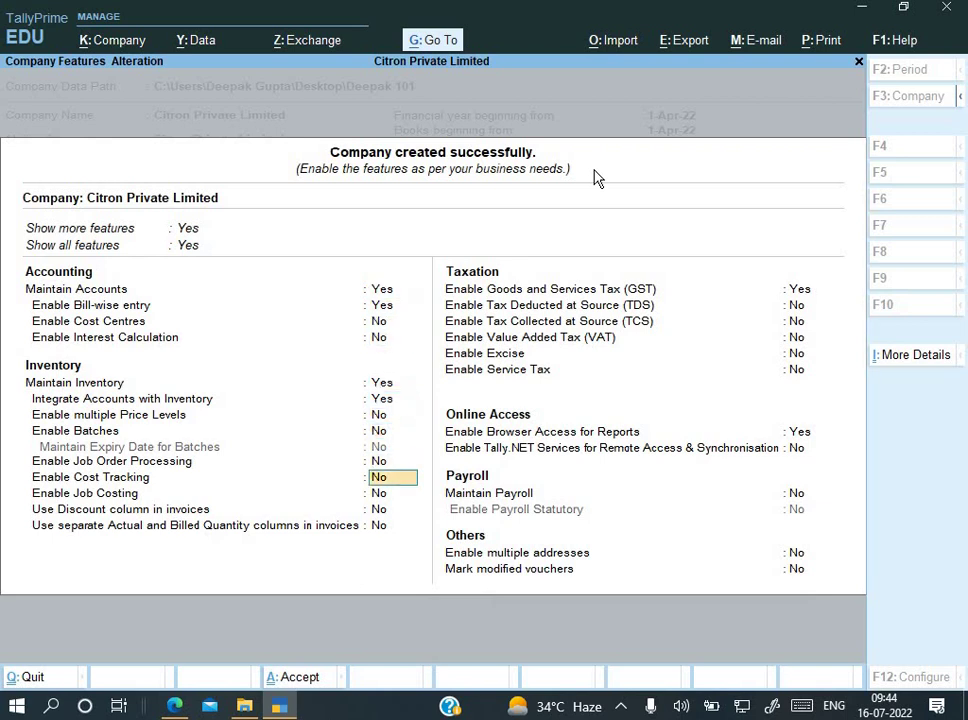
key("Return")
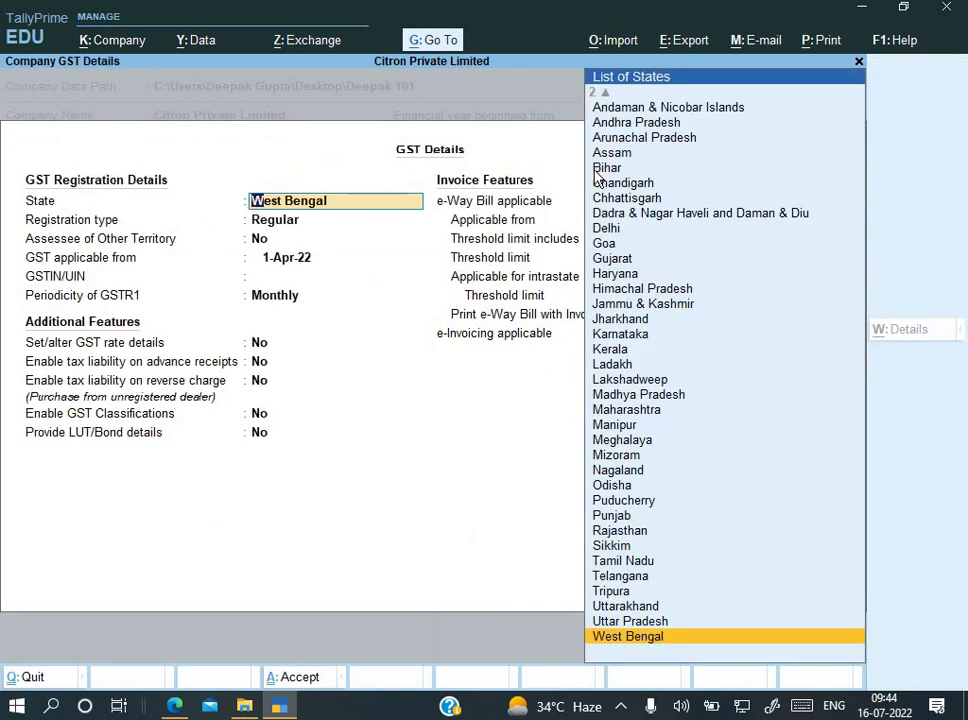
key("Return")
key("Return")
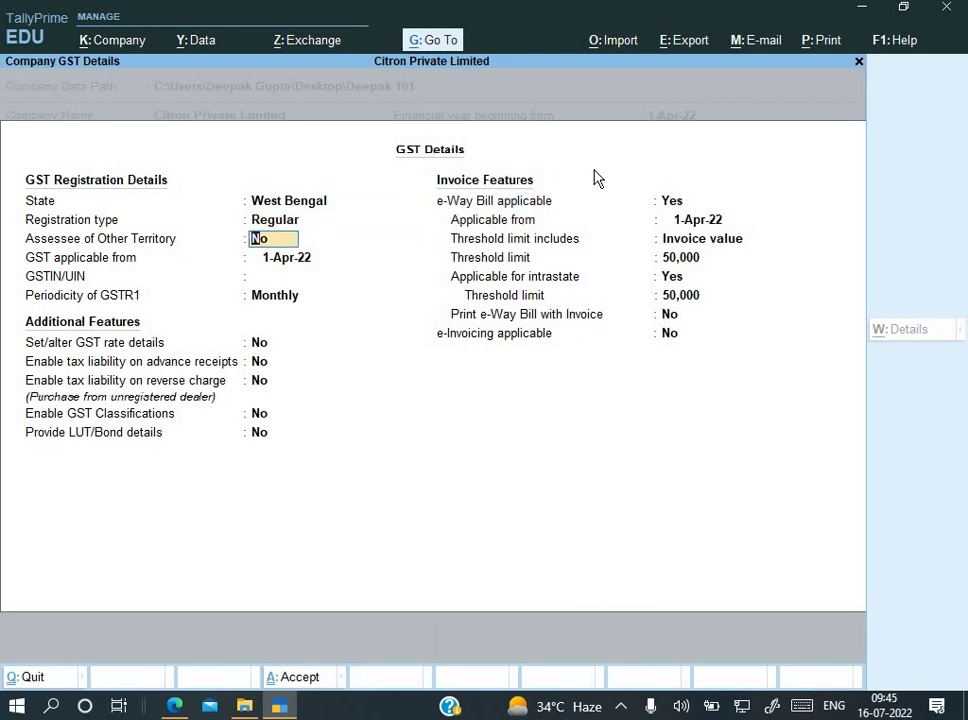
key("Return")
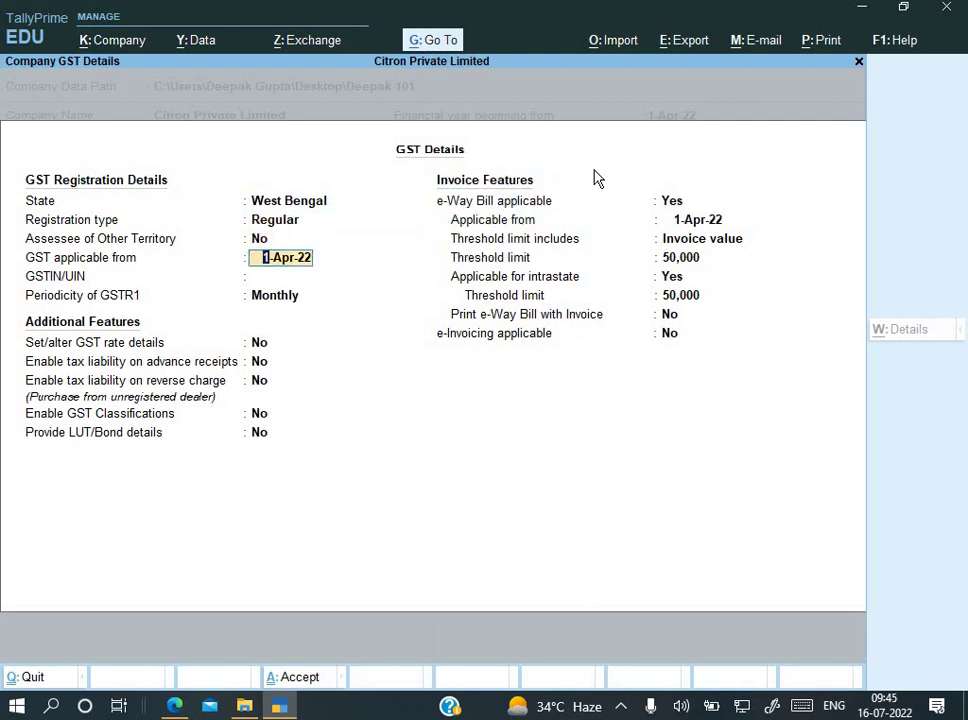
key("Return")
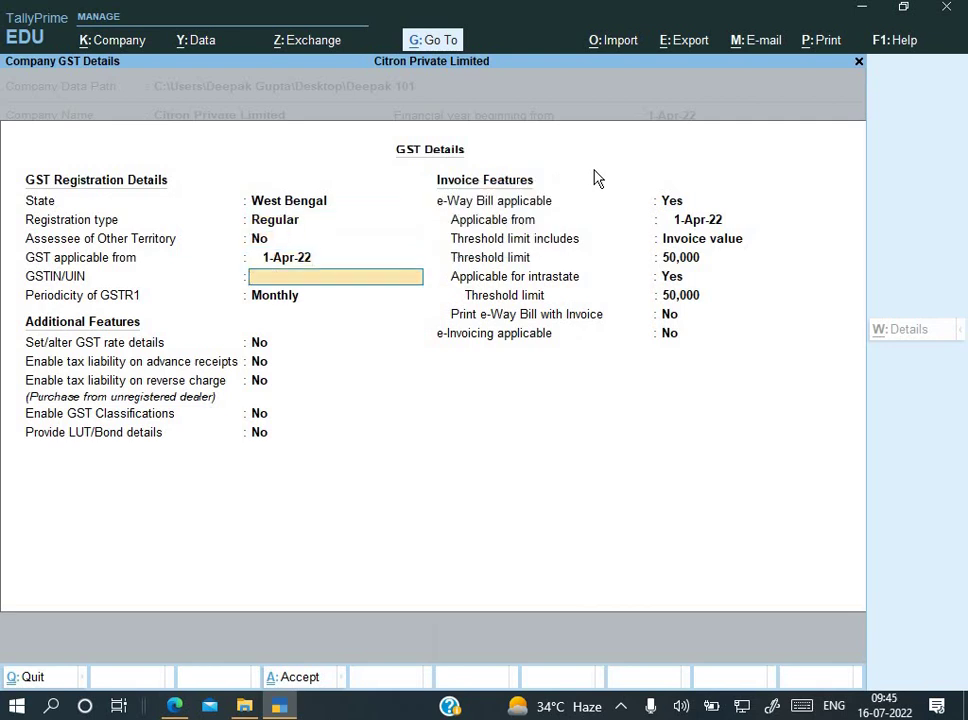
key("alt+Tab")
scroll(713, 228, "up", 15)
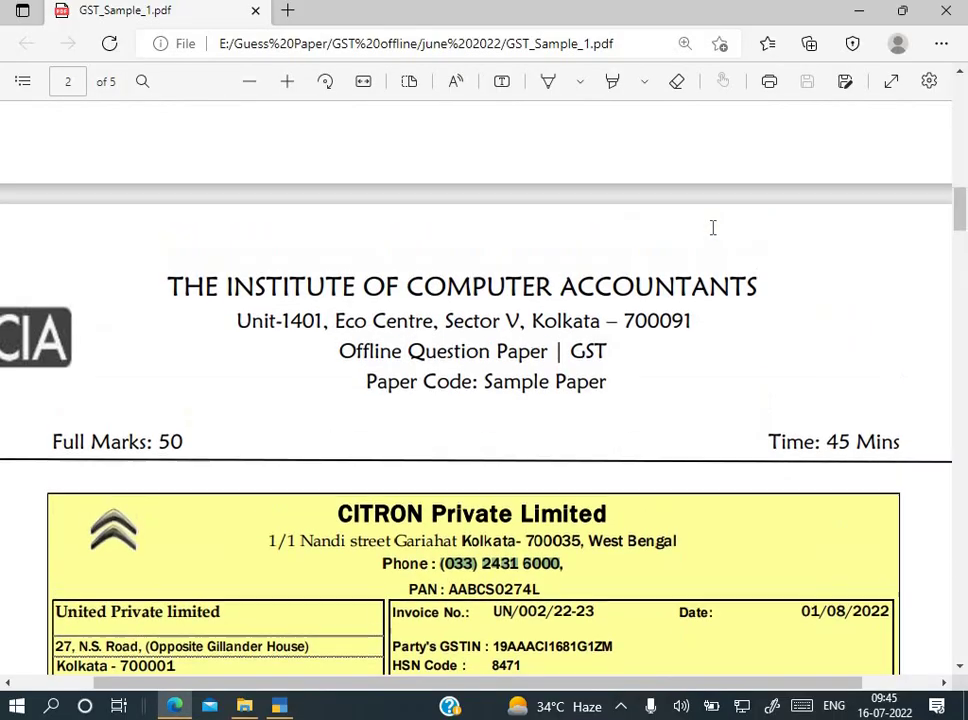
Step: Paste Citron's GSTIN from the exam paper into Tally's GSTIN/UIN field
scroll(713, 228, "down", 3)
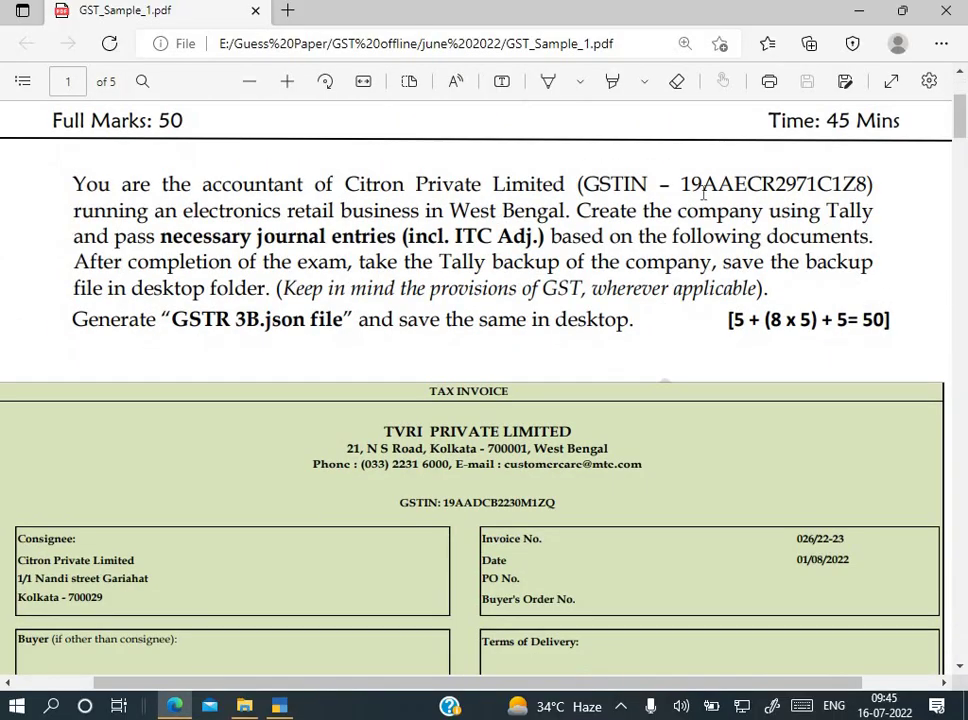
left_click_drag(681, 184, 858, 186)
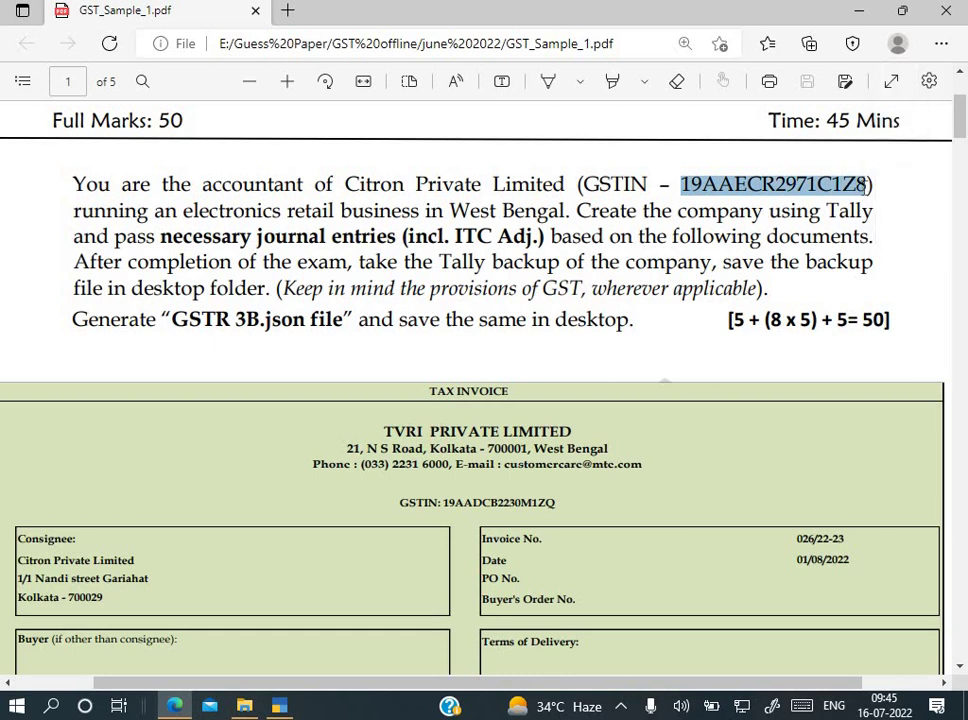
key("alt+Tab")
key("ctrl+alt+v")
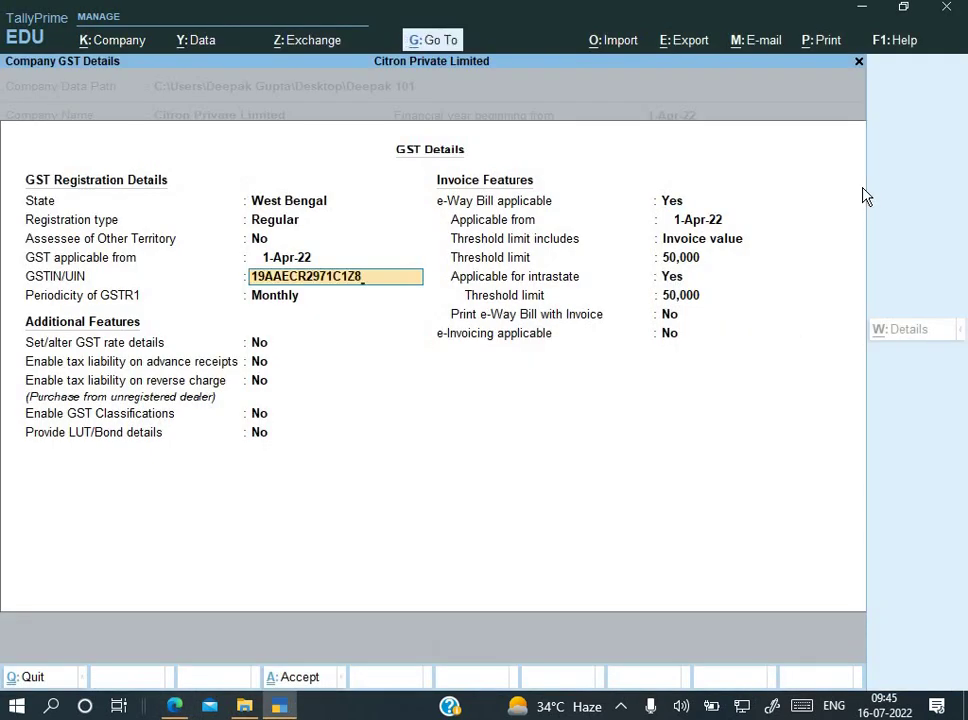
Step: Accept the GSTIN, dismiss the invalid-GSTIN warning and return to the GSTIN/UIN field
key("Return")
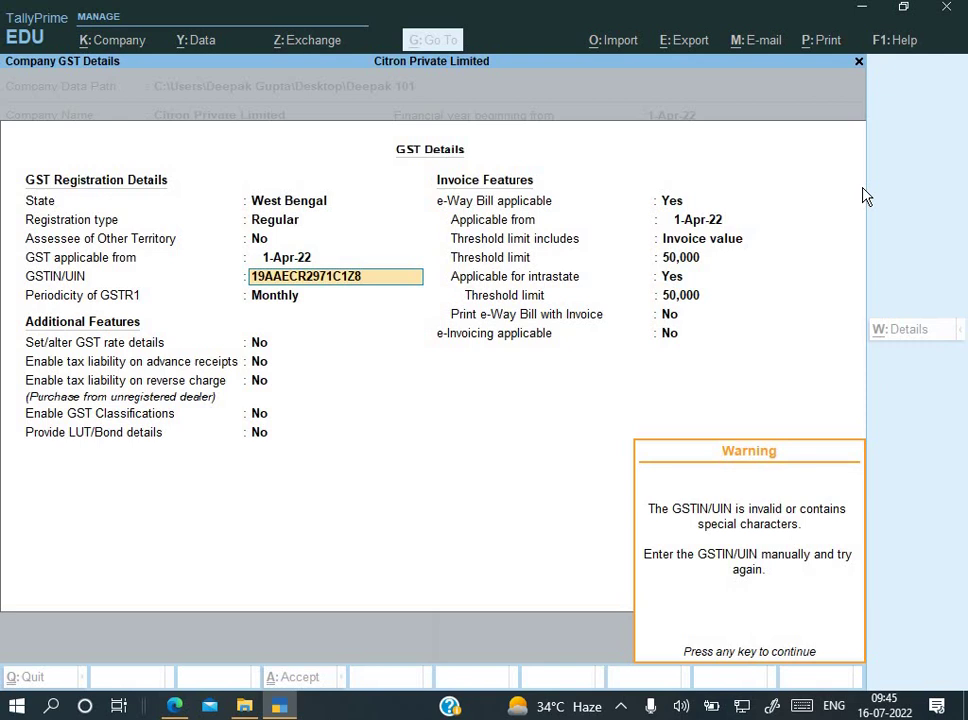
key("Return")
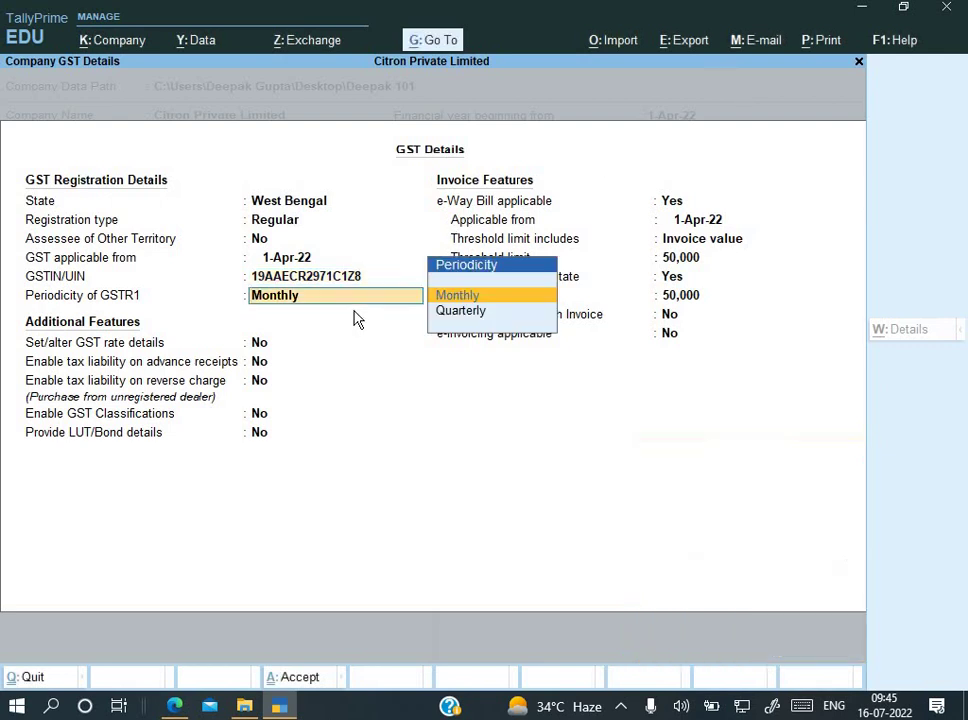
key("BackSpace")
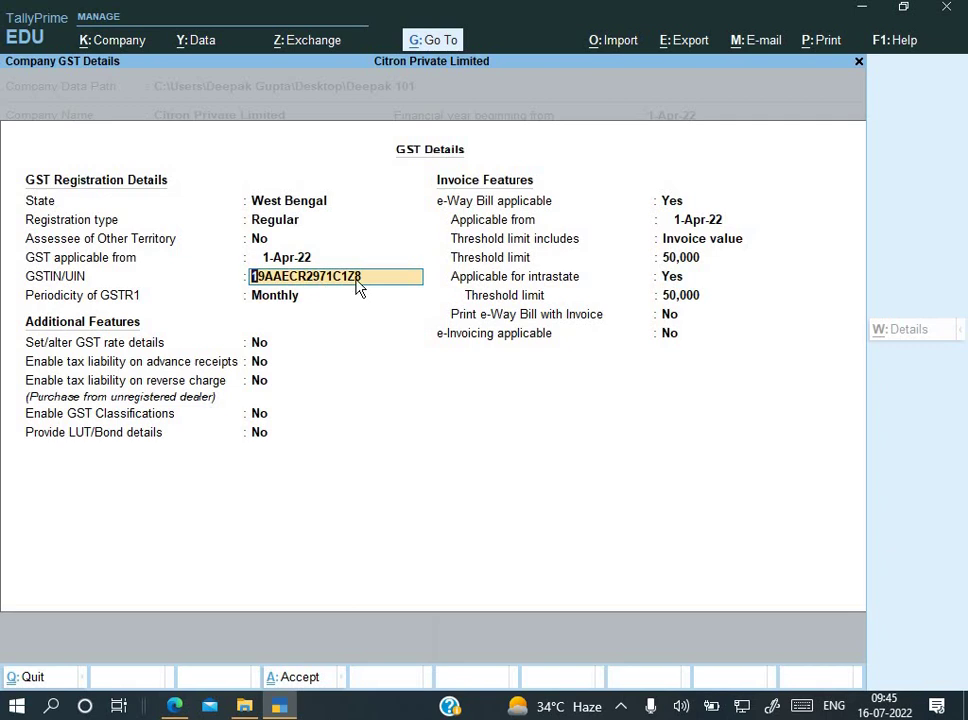
key("alt+Tab")
key("alt+Tab")
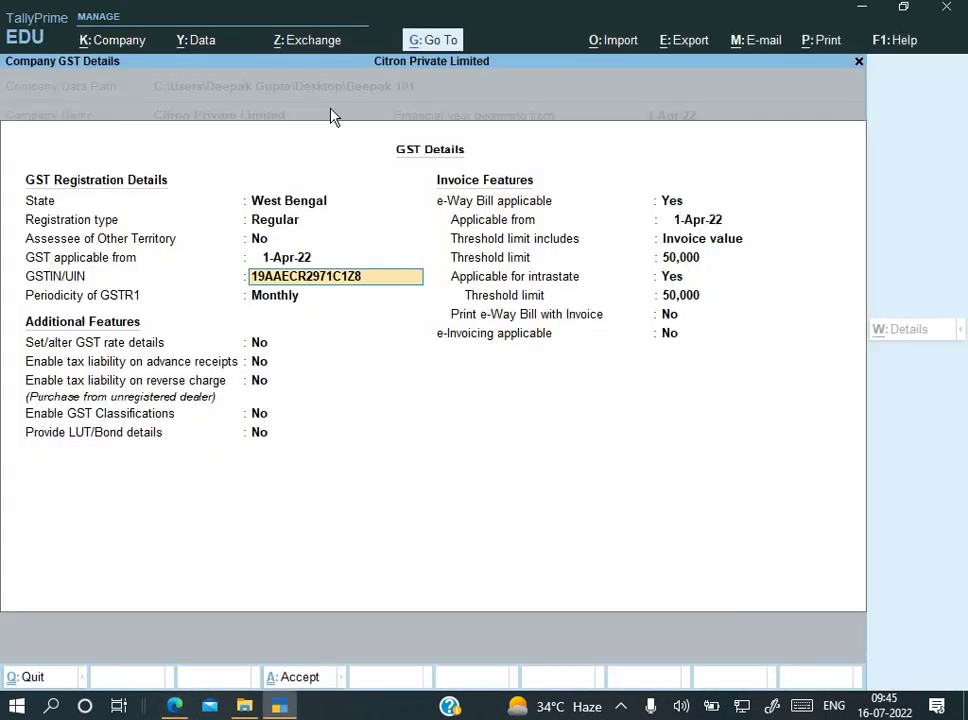
key("alt+Tab")
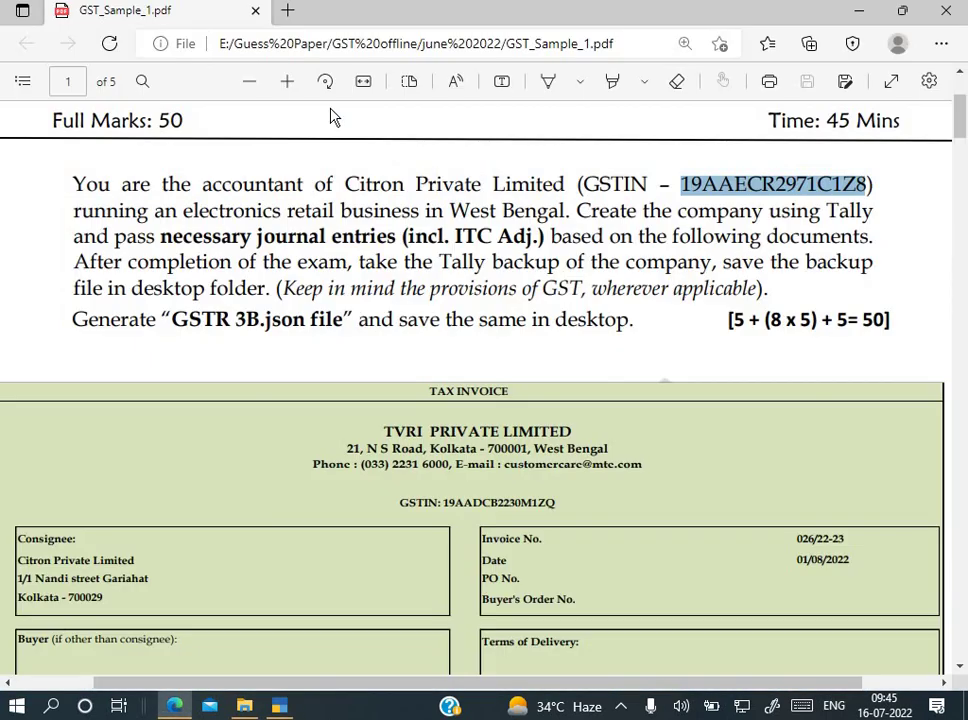
Step: Launch Chrome via 'chrome' in the Run dialog with the usual profile, and maximize it
key("super+r")
type("ch")
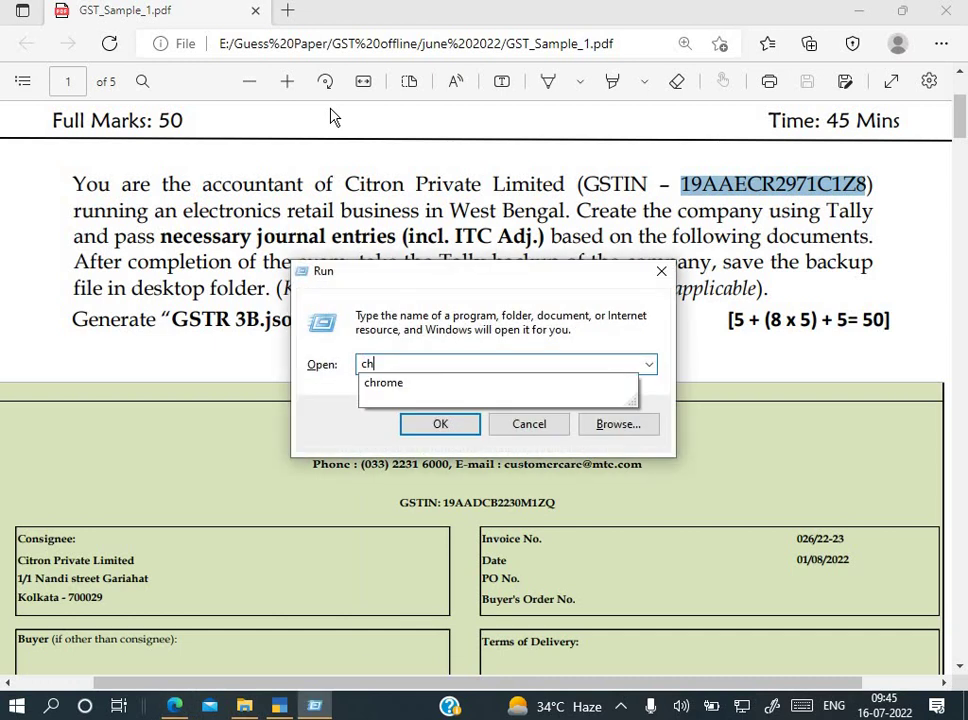
type("rome")
key("Return")
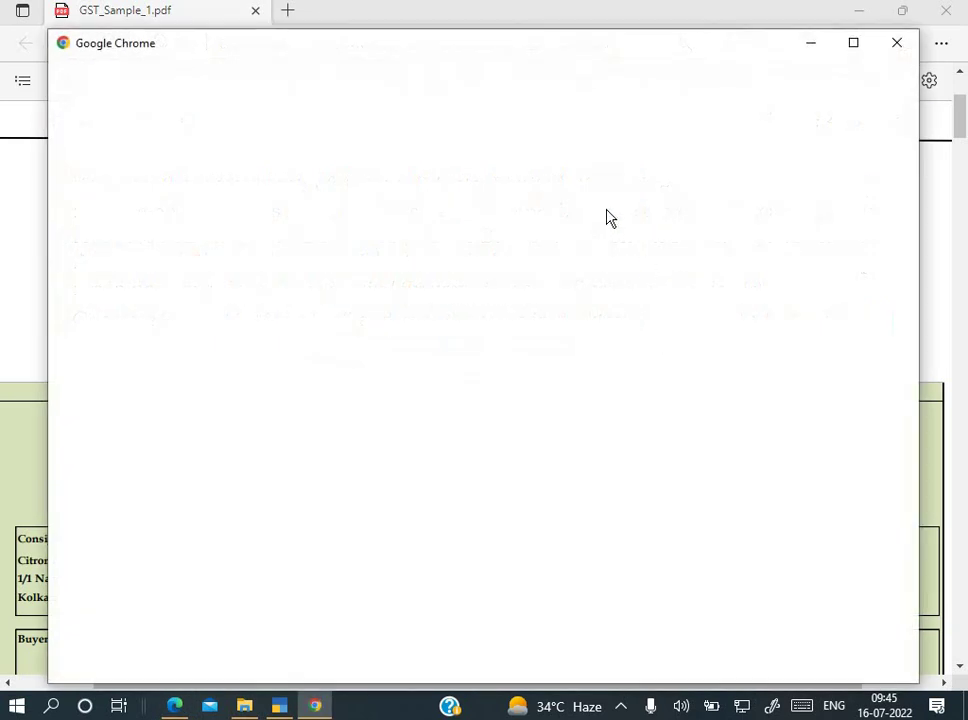
left_click(350, 296)
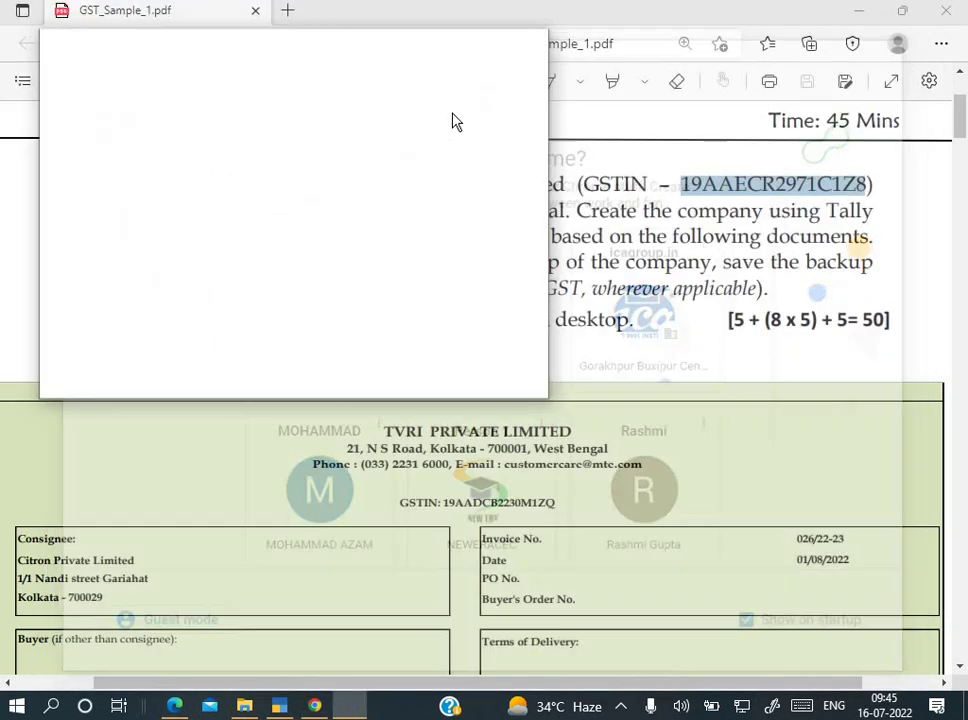
left_click(671, 188)
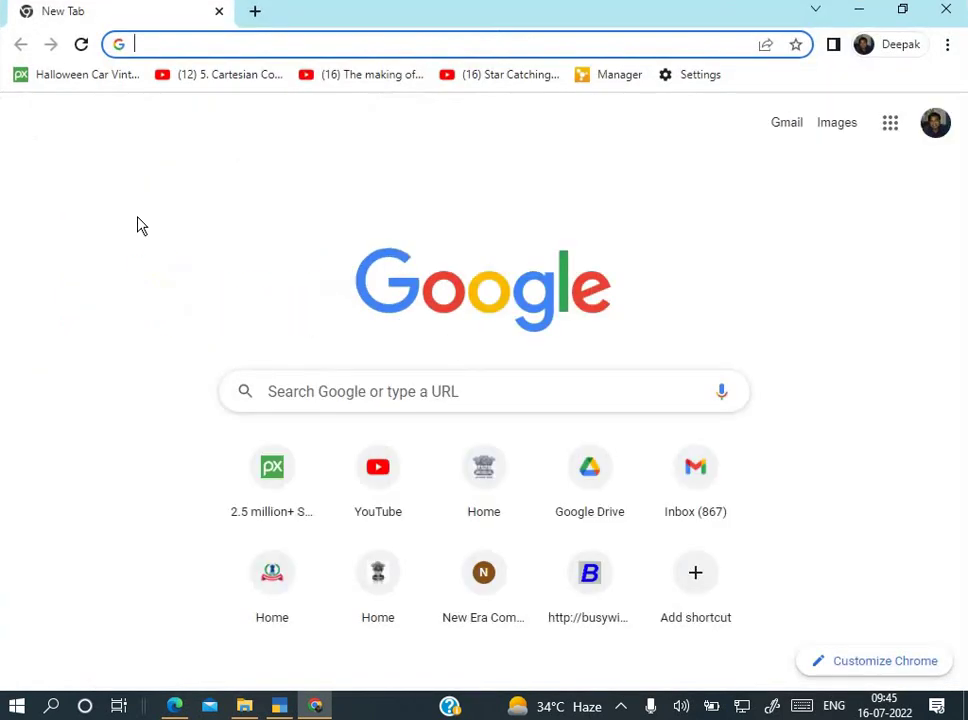
Step: Go to gst.gov.in and open Search Taxpayer > Search by PAN
type("gst.gov.in")
key("Return")
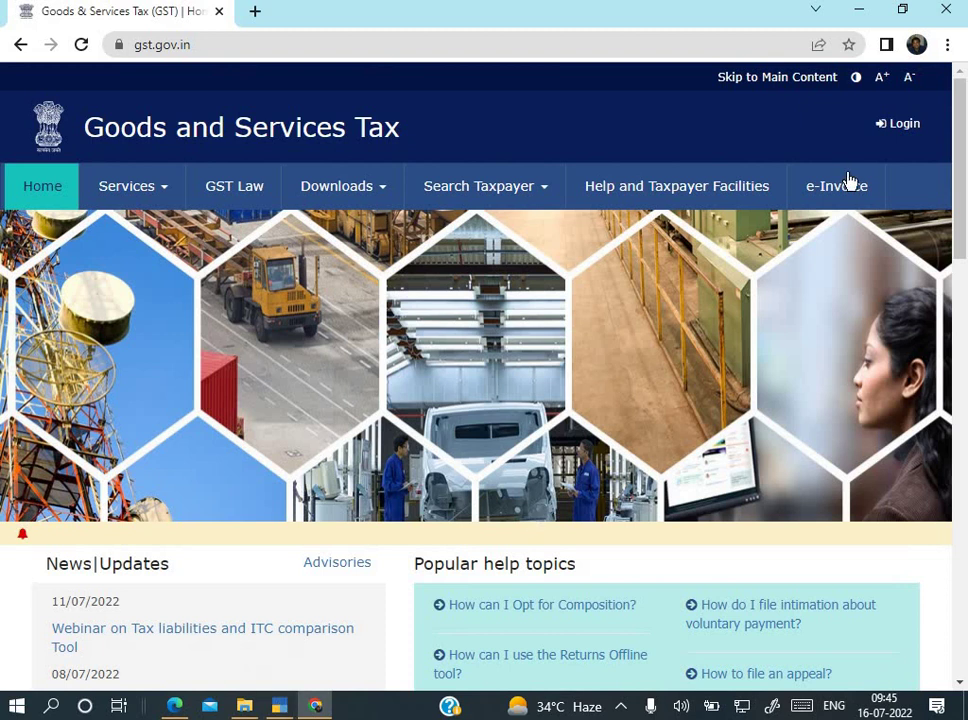
left_click(480, 190)
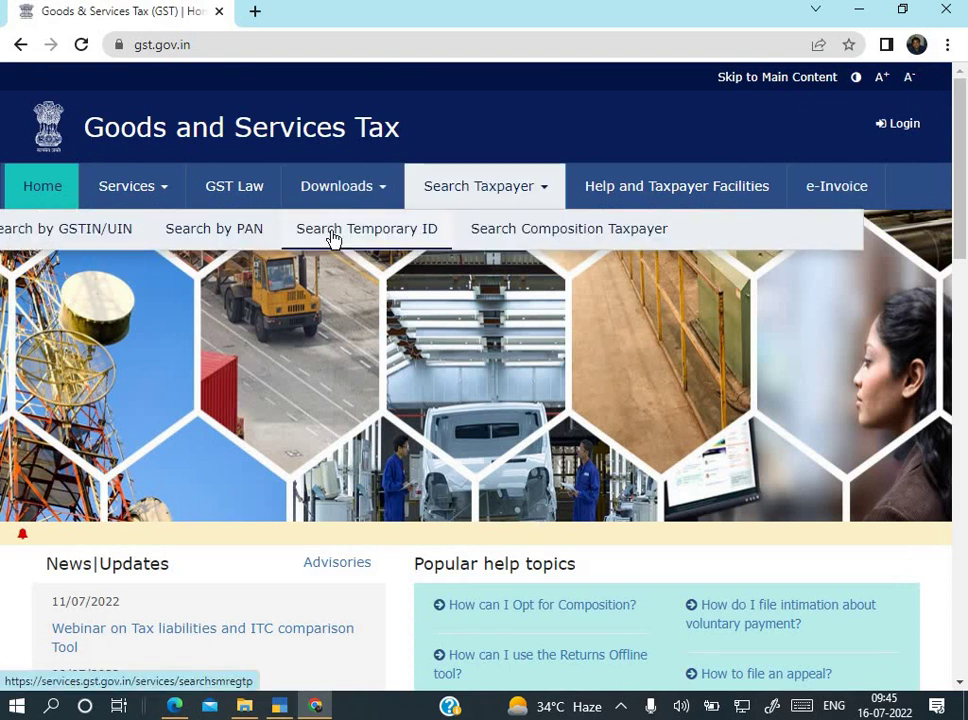
left_click(228, 236)
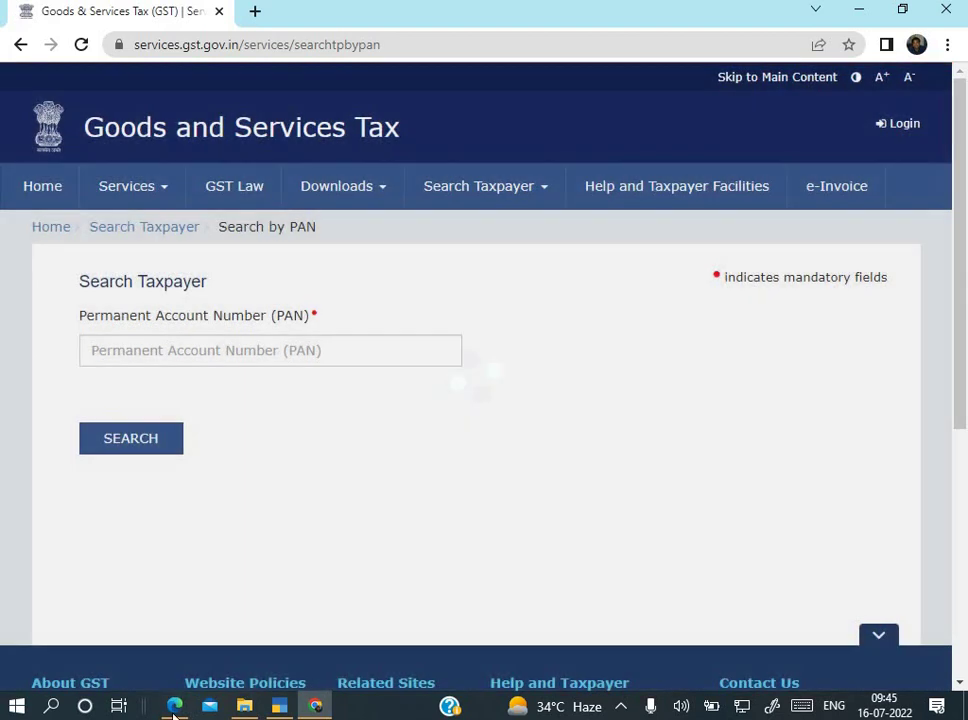
Step: Search by the PAN taken from the paper's GSTIN, entering the captcha code
left_click(175, 703)
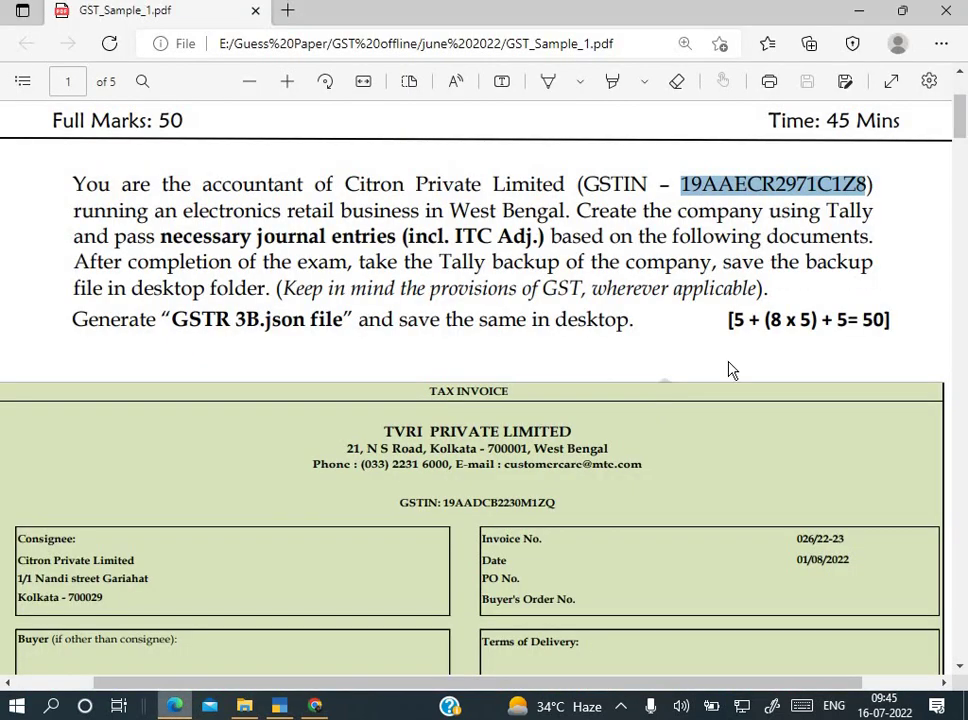
left_click(697, 187)
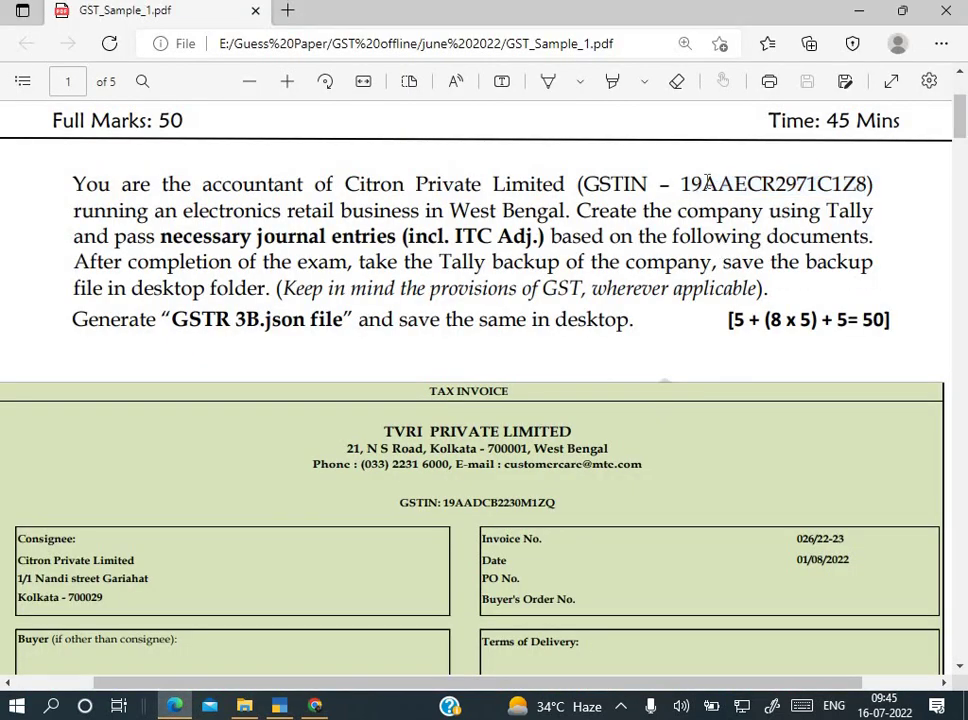
left_click_drag(704, 184, 835, 178)
key("ctrl+c")
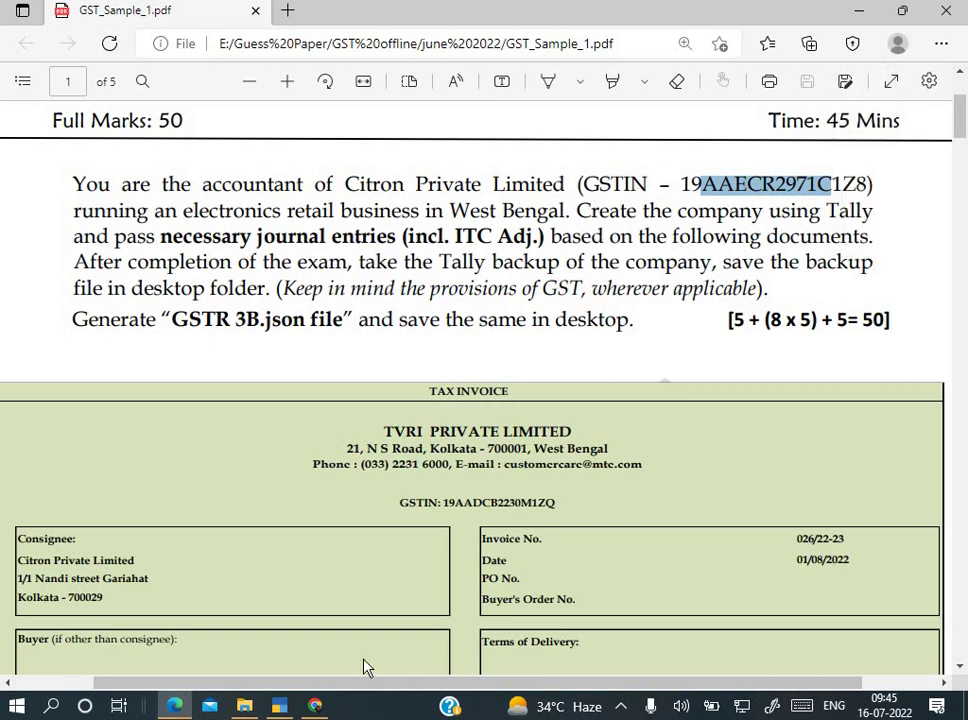
left_click(315, 706)
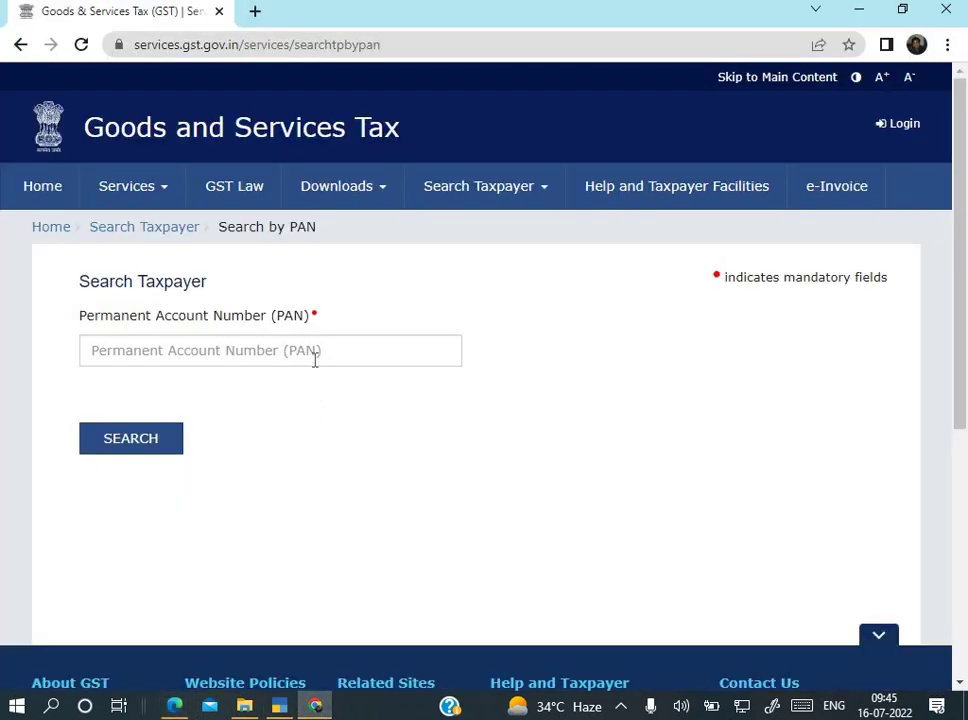
left_click(315, 360)
key("ctrl+v")
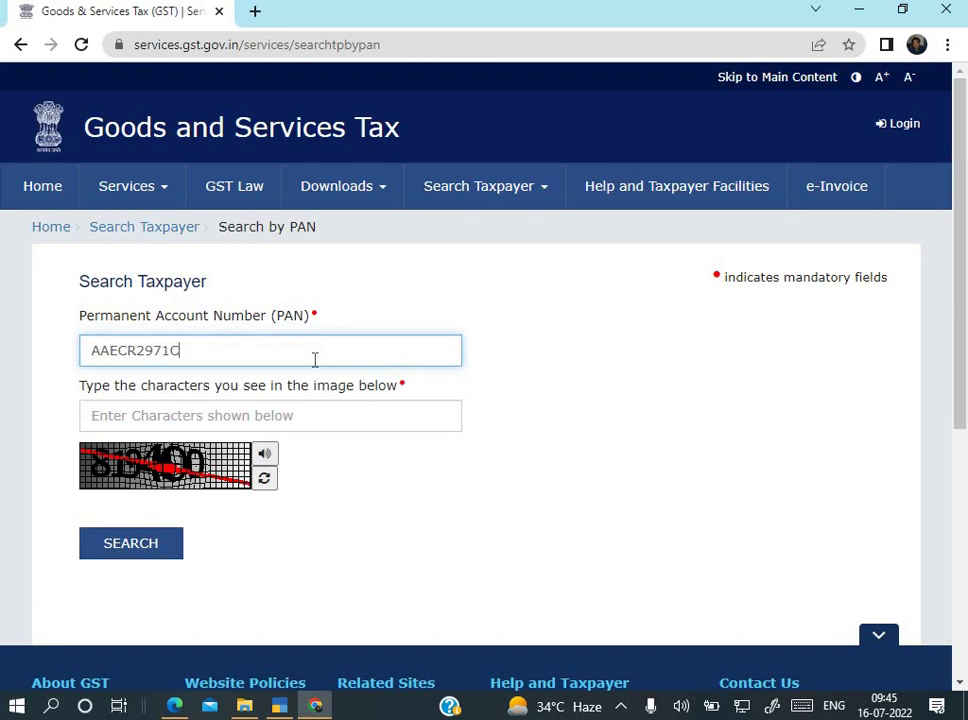
left_click(243, 405)
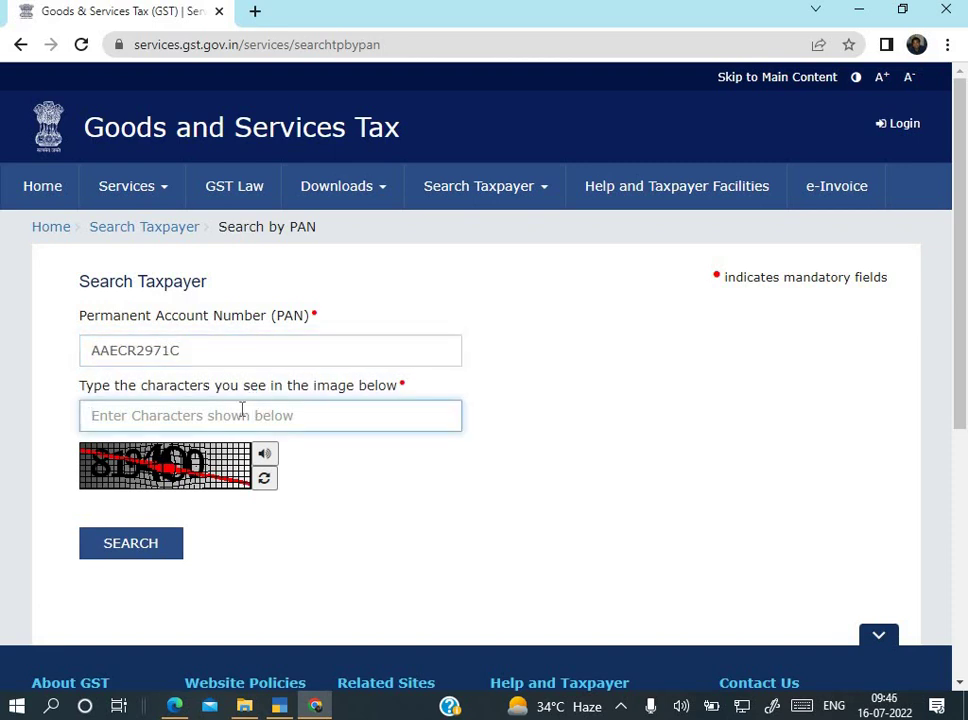
type("81")
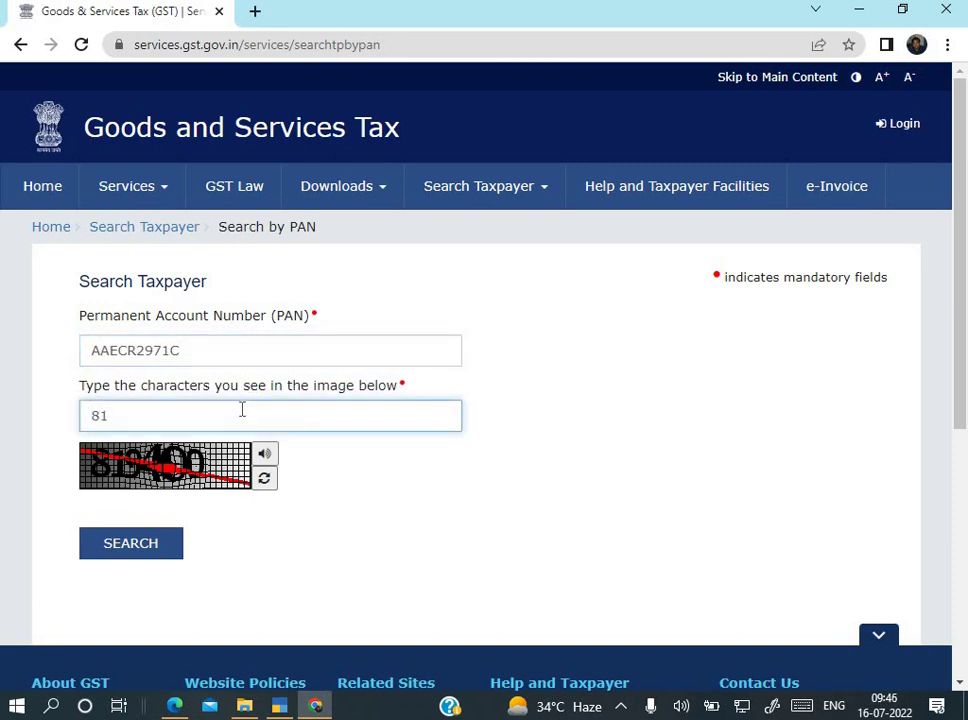
type("9400")
left_click(165, 556)
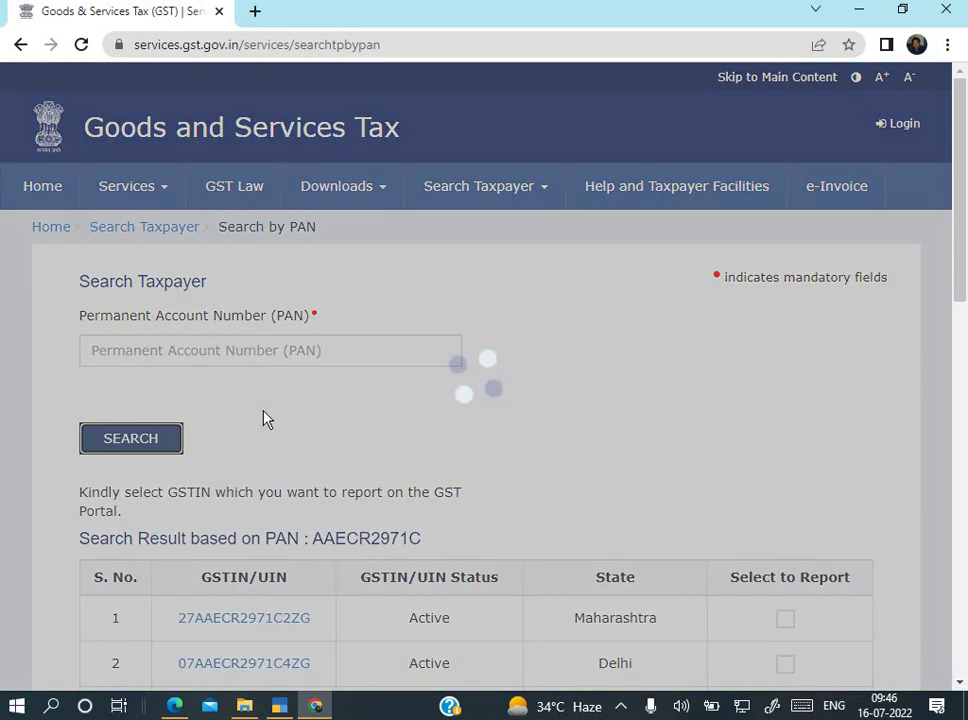
Step: On results page 2, match the West Bengal GSTIN against the paper and return to Tally's GSTIN/UIN
scroll(473, 460, "down", 3)
scroll(510, 464, "down", 1)
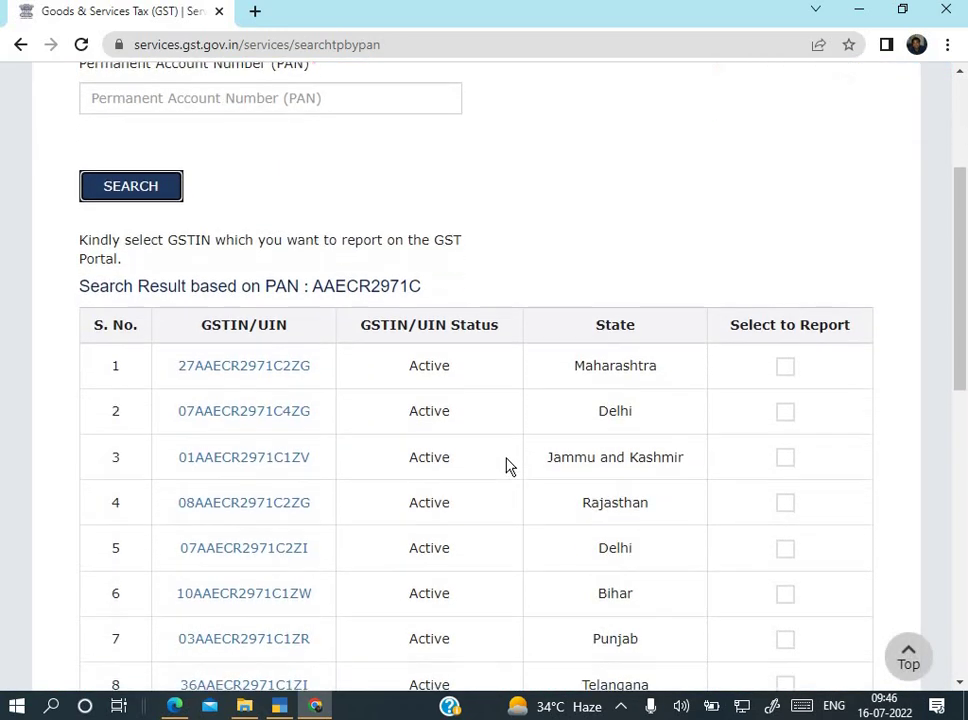
scroll(509, 465, "down", 3)
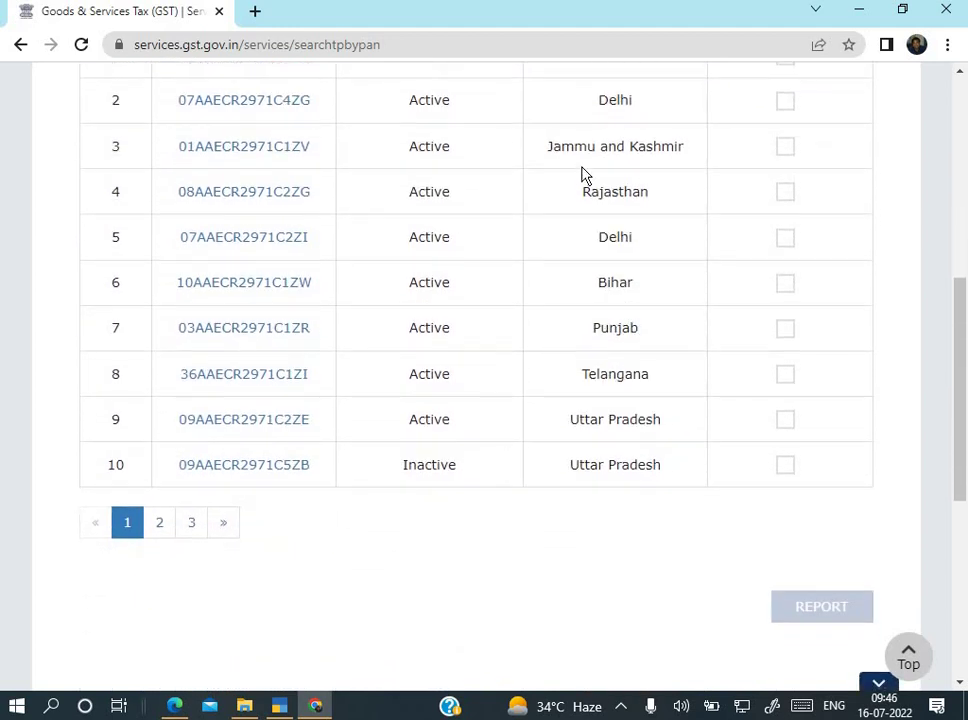
left_click(168, 521)
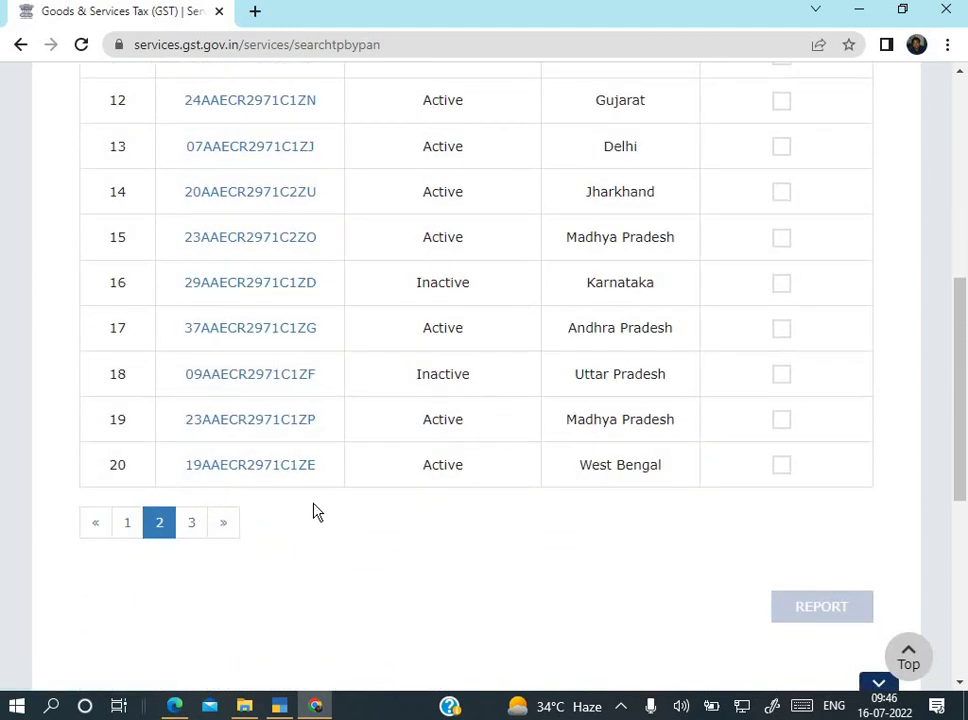
key("alt+Tab")
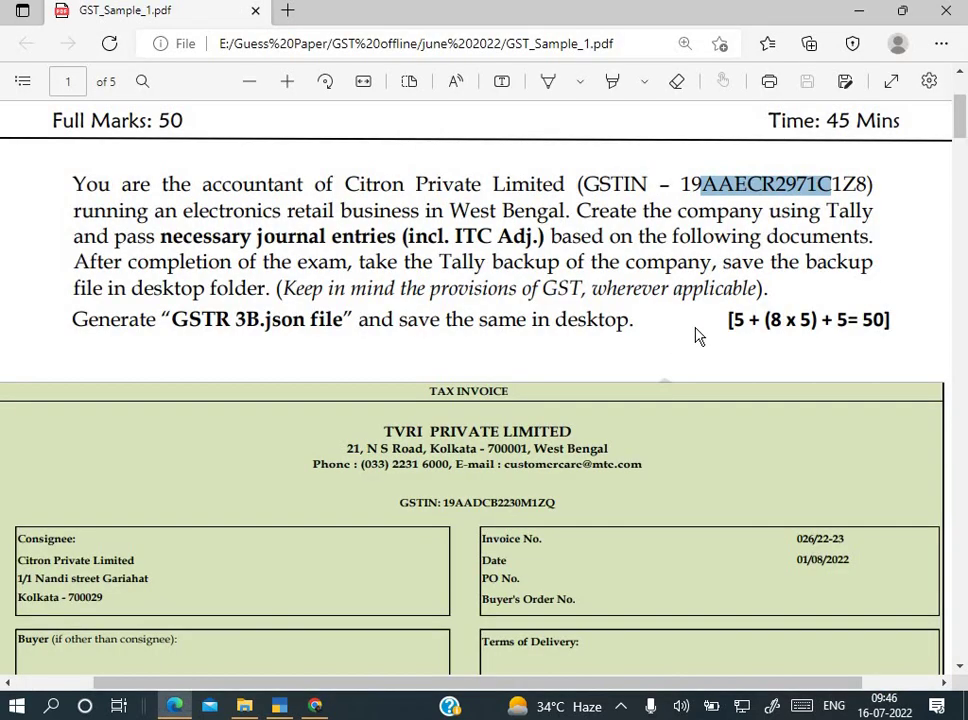
key("alt+Tab")
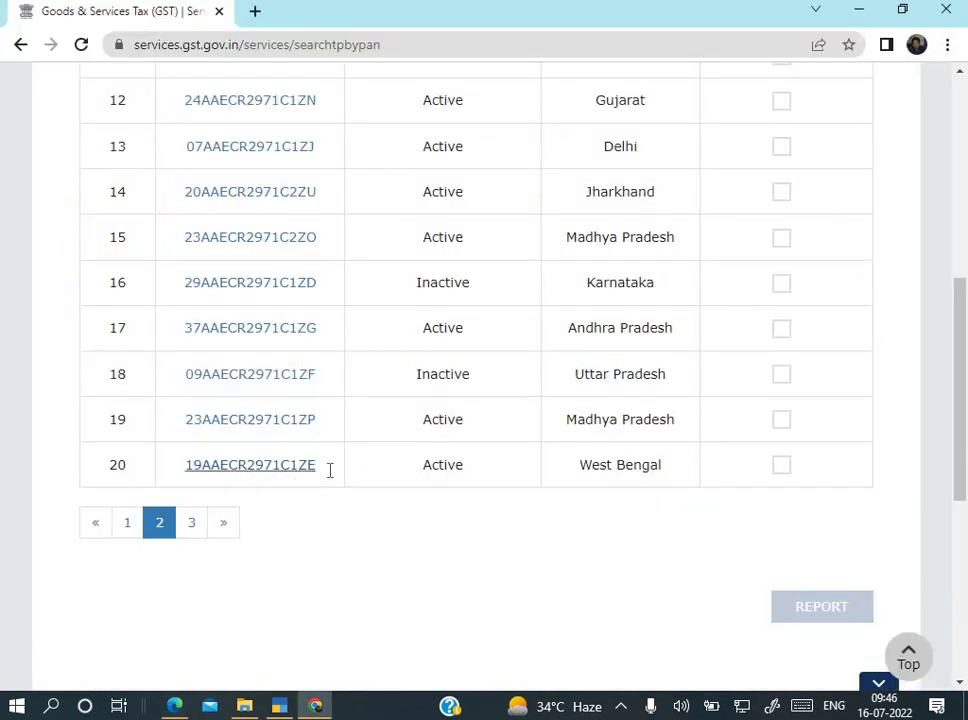
key("alt+Tab")
key("alt+Tab")
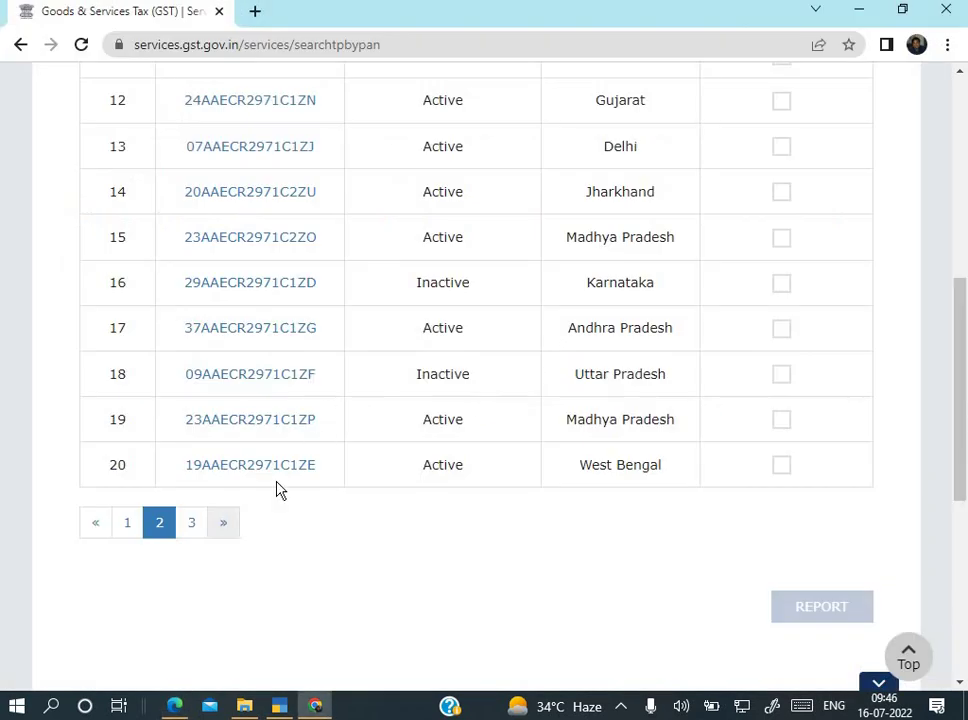
key("alt+Tab")
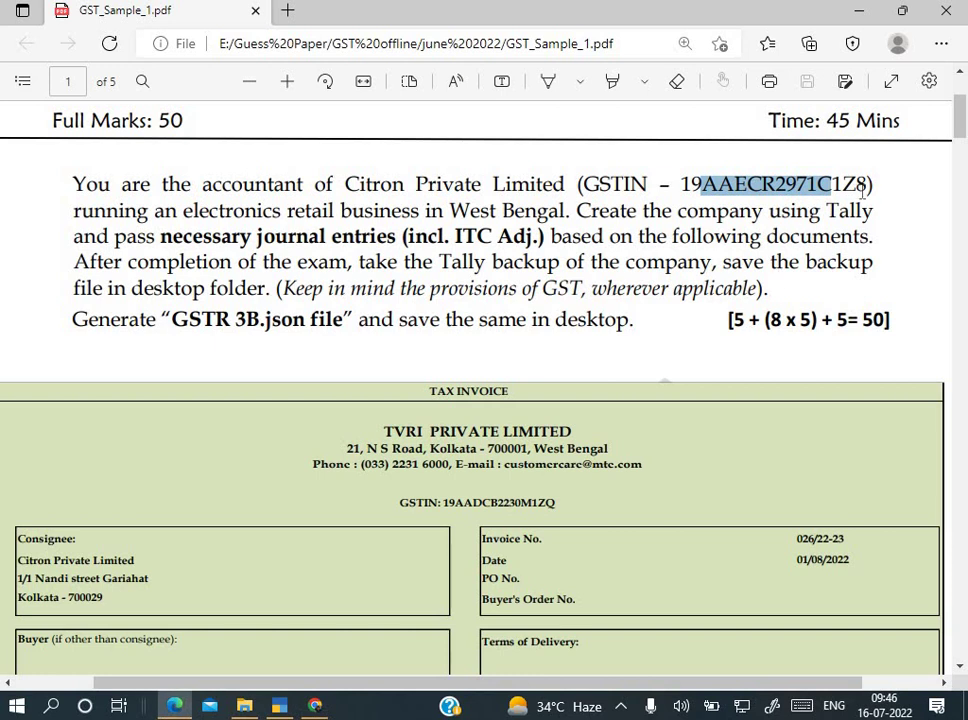
key("alt+Tab")
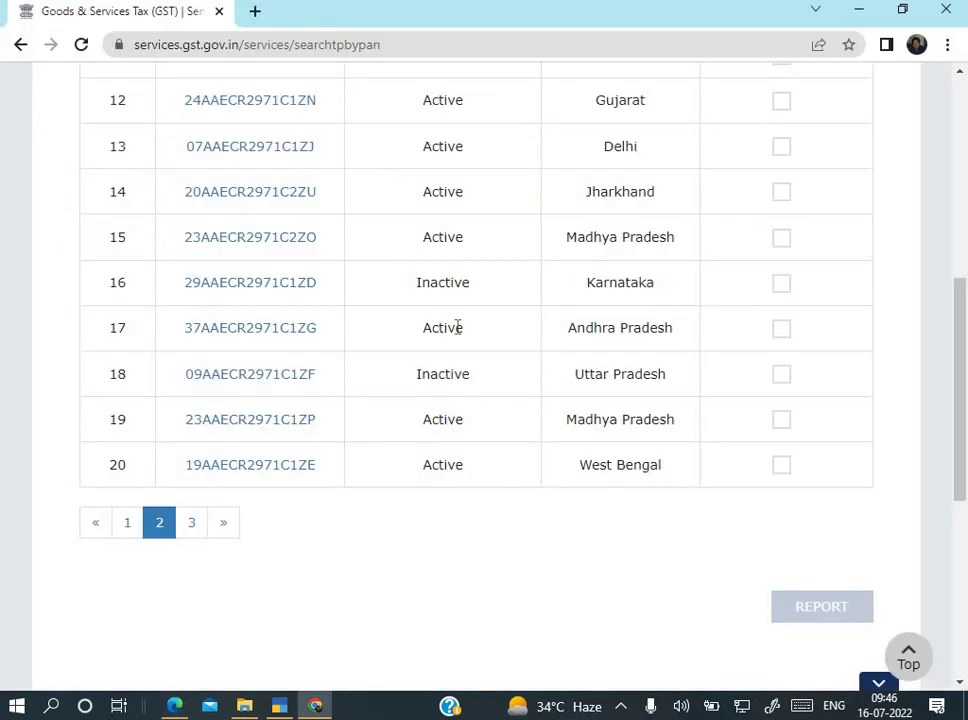
key("alt+Tab")
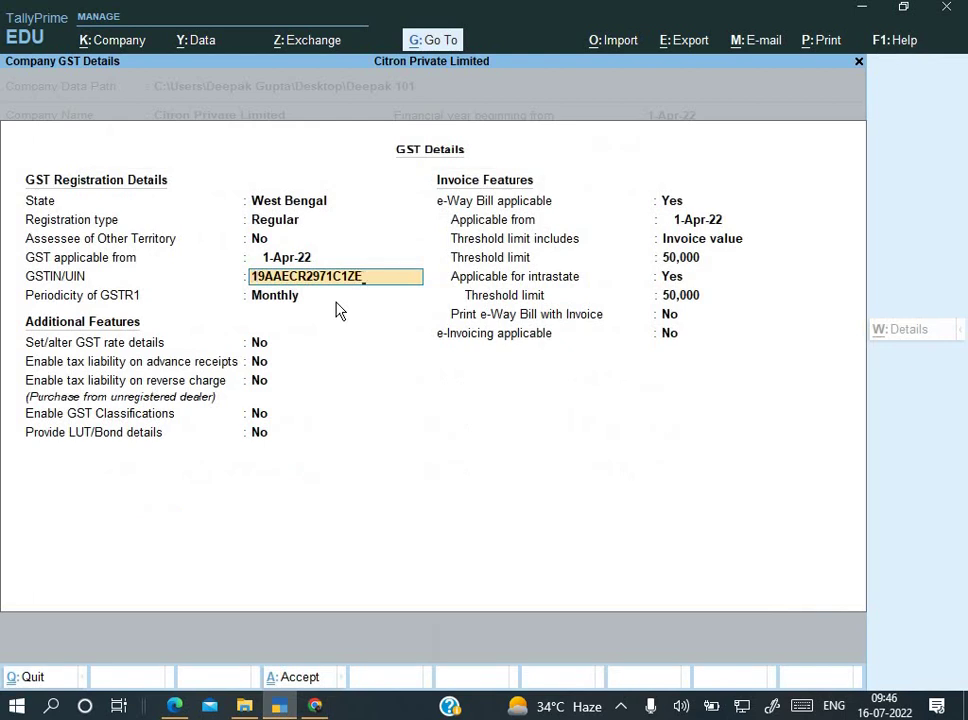
Step: Accept the West Bengal GSTIN and keep Monthly GSTR-1 periodicity, leaving GST rate details unchanged
key("Return")
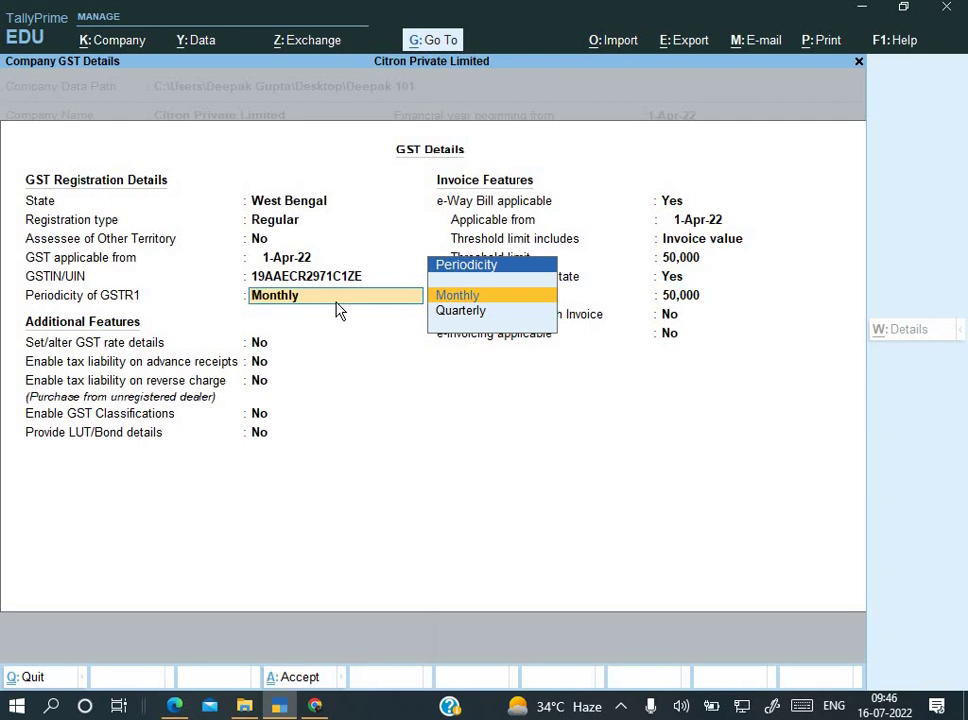
key("Return")
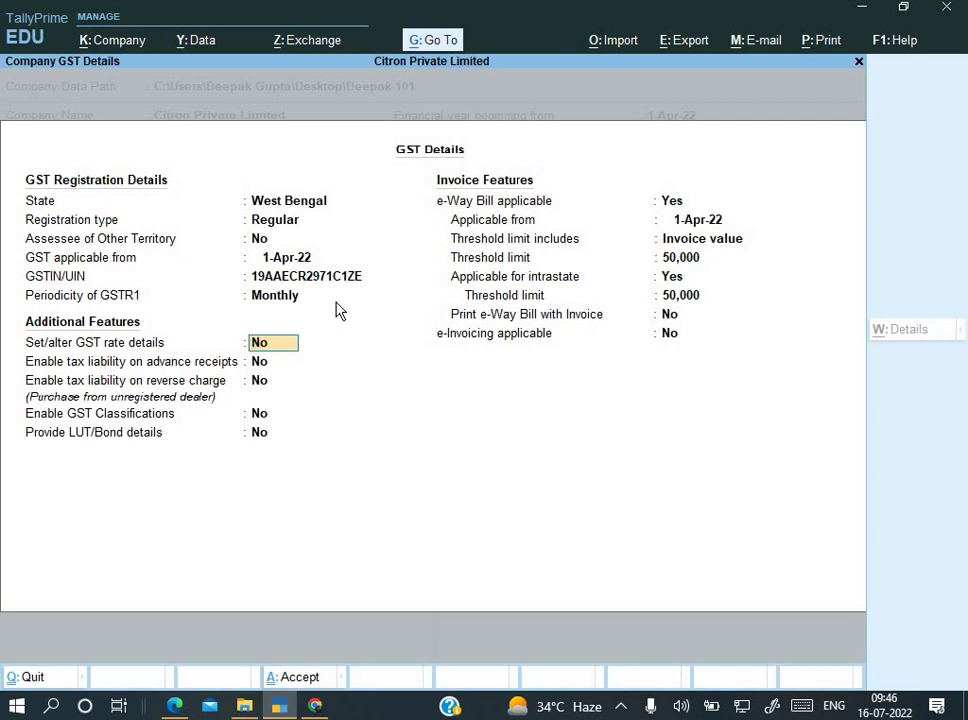
key("Return")
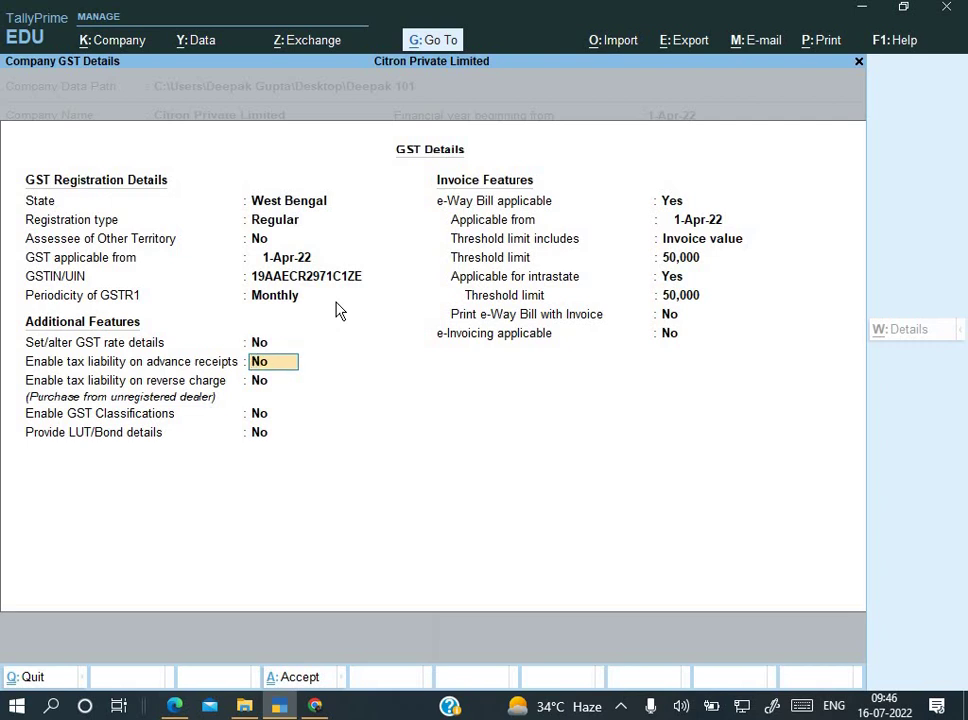
key("alt+Tab")
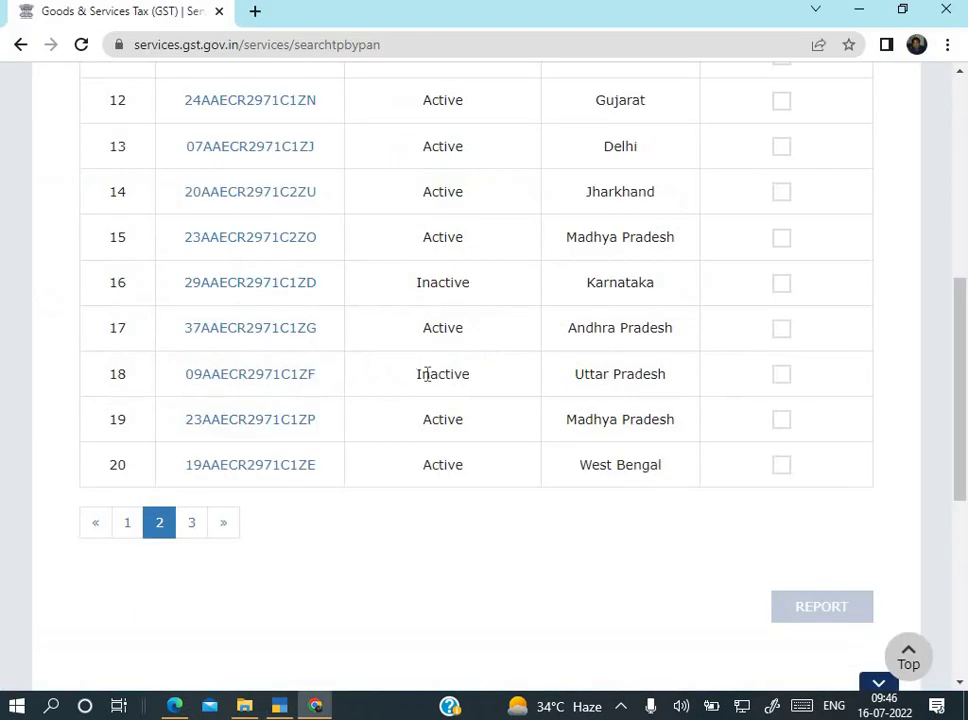
scroll(427, 373, "up", 5)
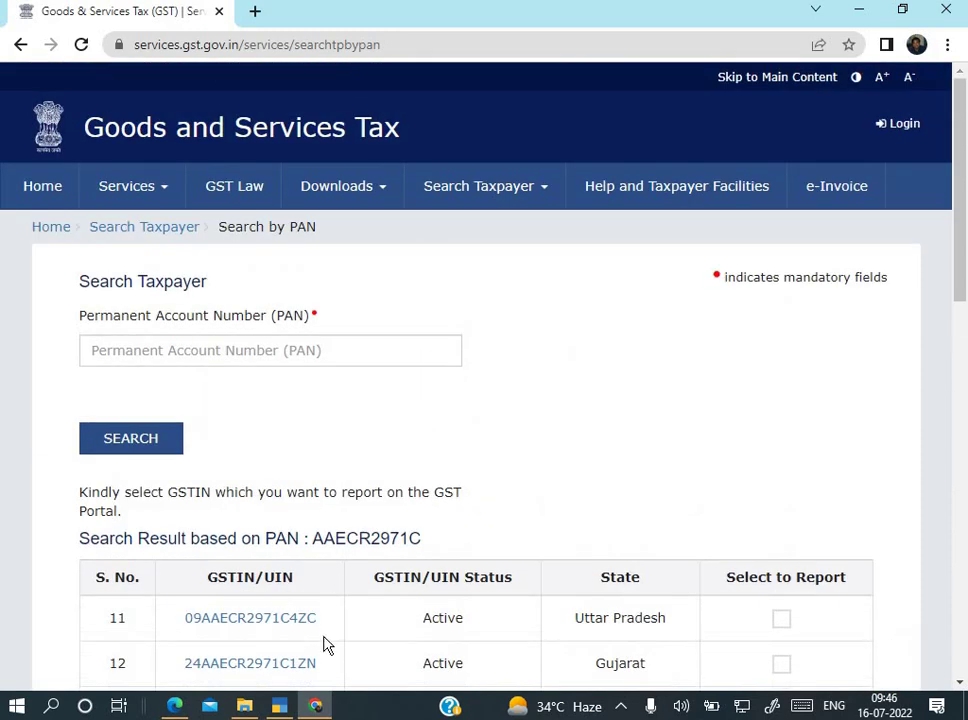
left_click(174, 706)
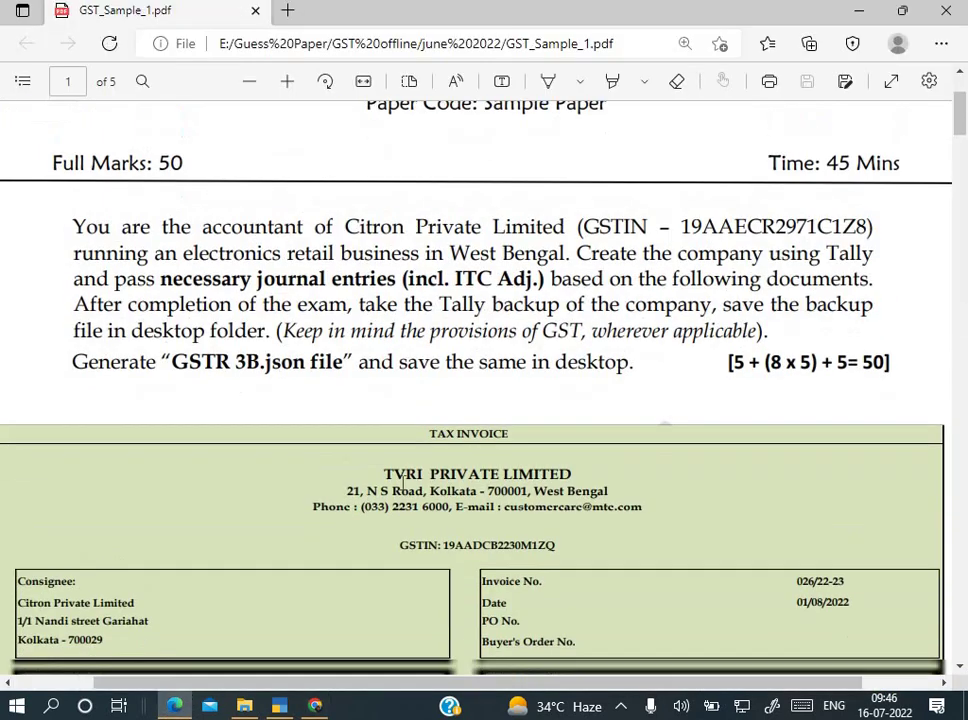
scroll(403, 483, "down", 5)
scroll(410, 450, "down", 3)
scroll(540, 512, "down", 8)
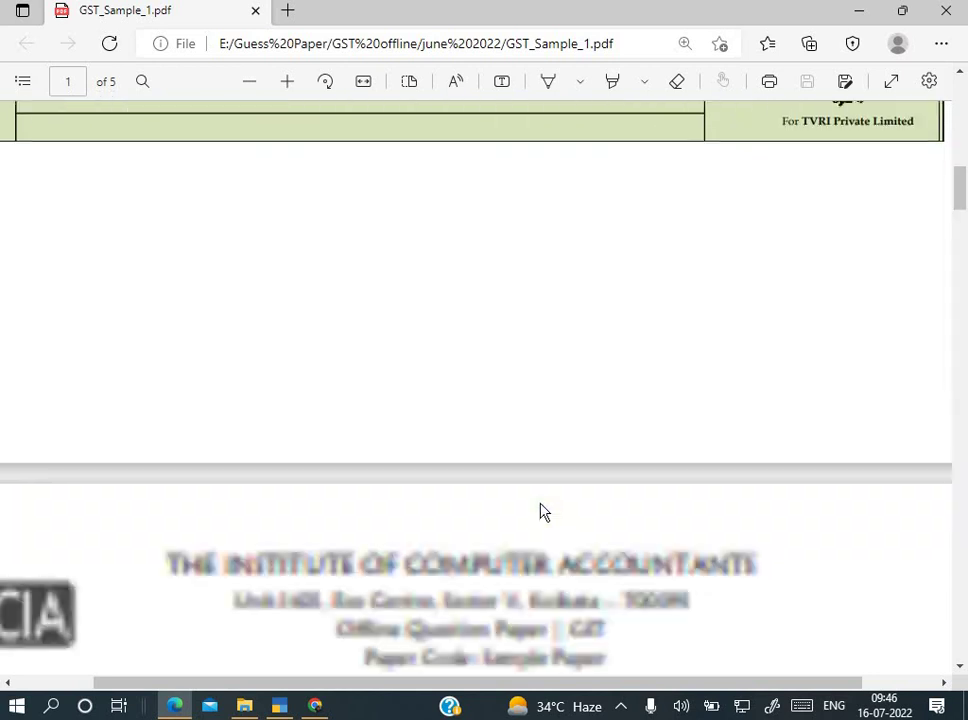
scroll(540, 512, "down", 5)
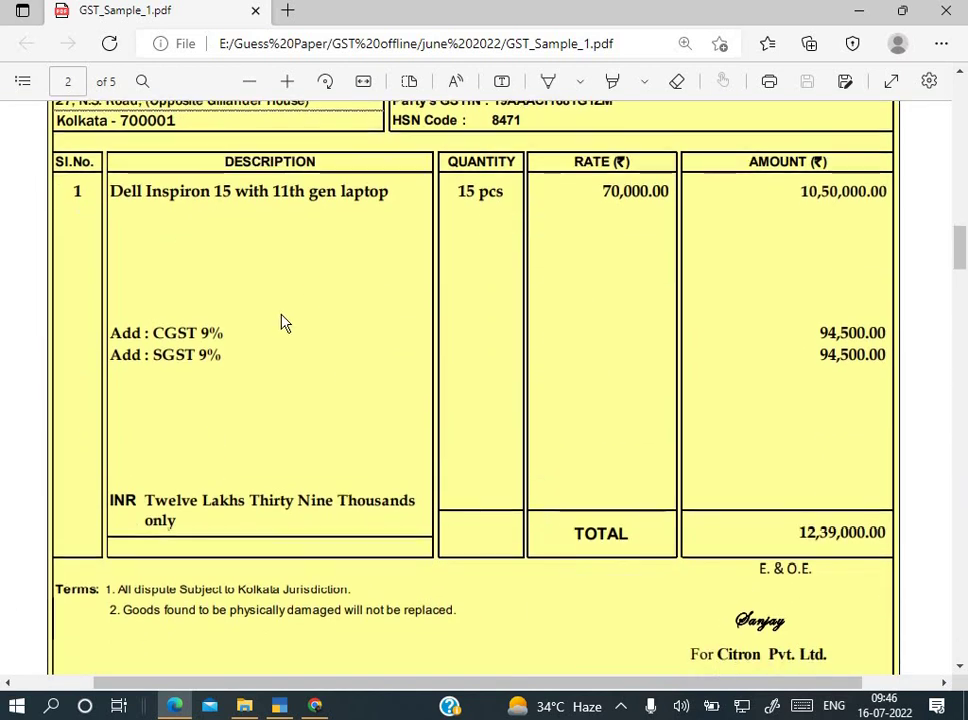
scroll(300, 463, "down", 12)
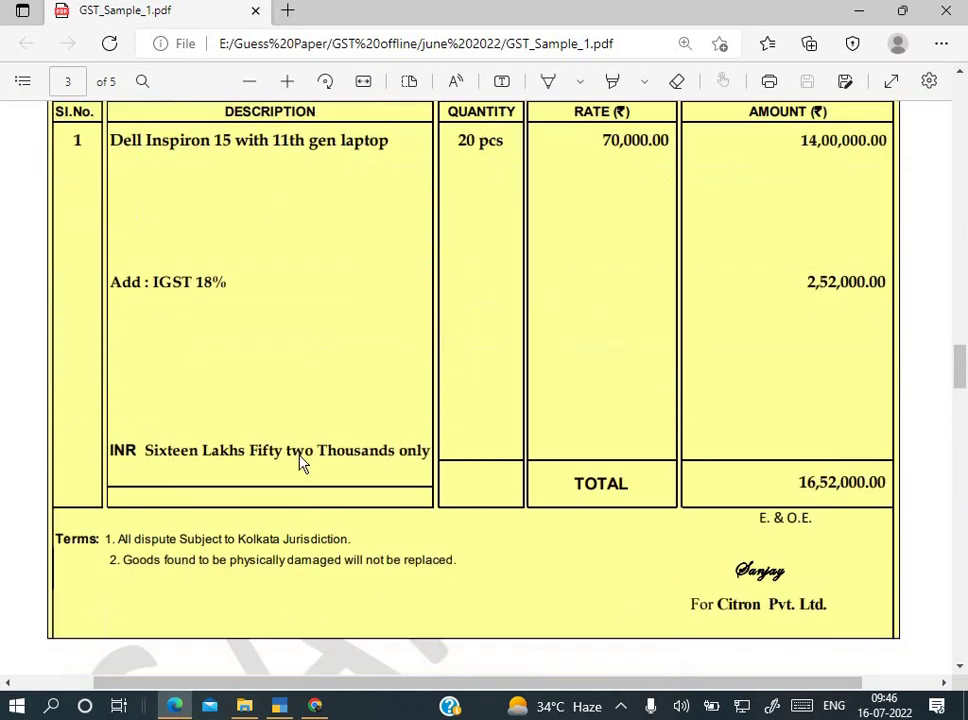
scroll(300, 310, "down", 10)
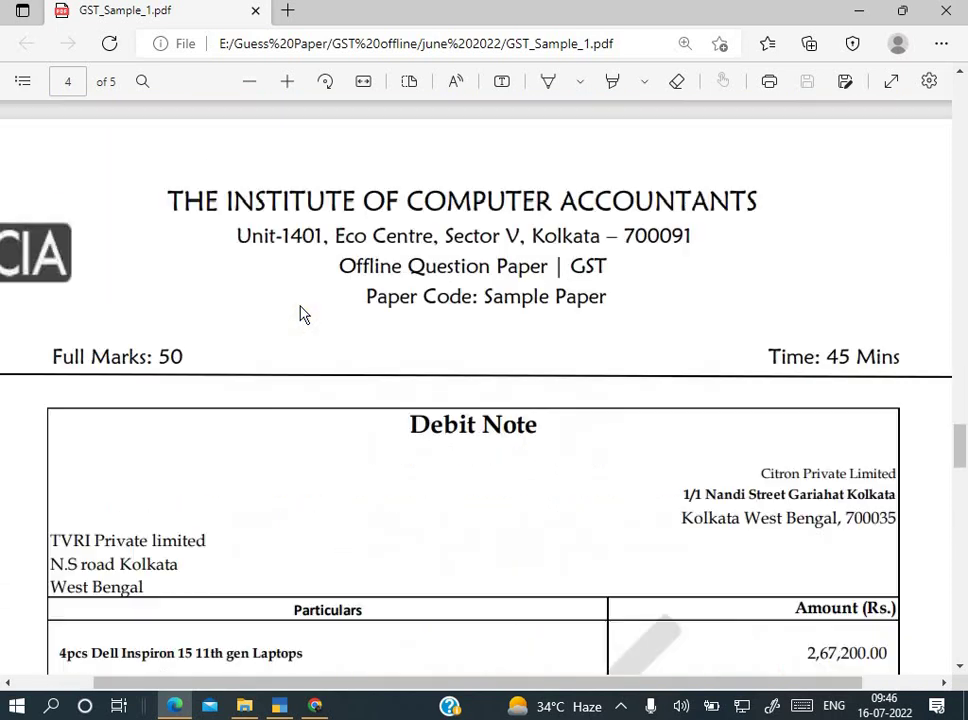
scroll(639, 311, "down", 5)
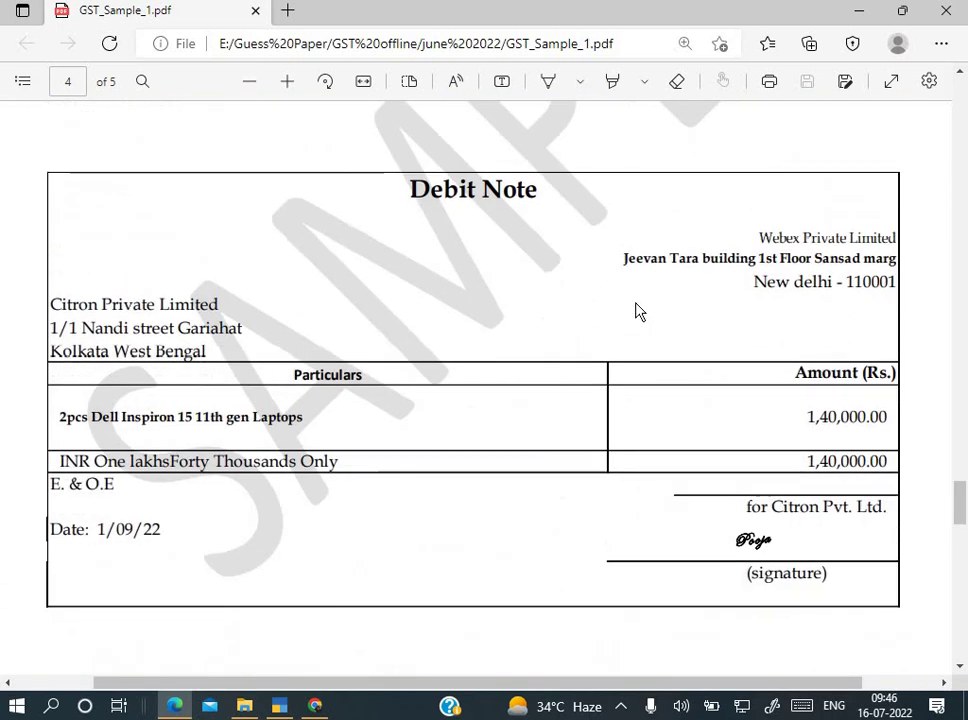
scroll(708, 318, "down", 12)
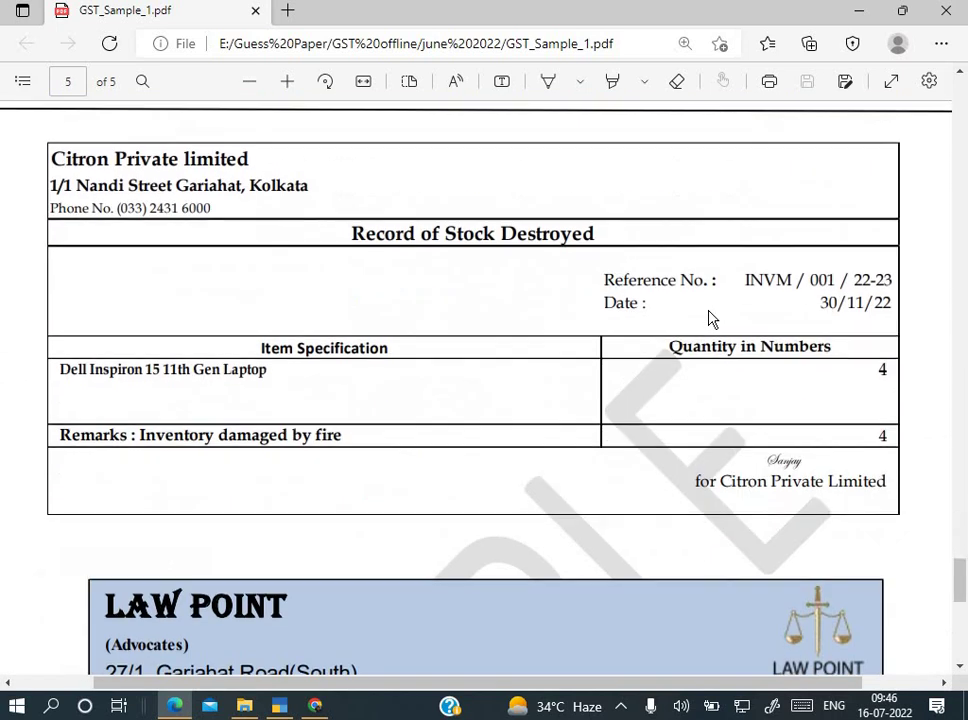
scroll(708, 318, "down", 4)
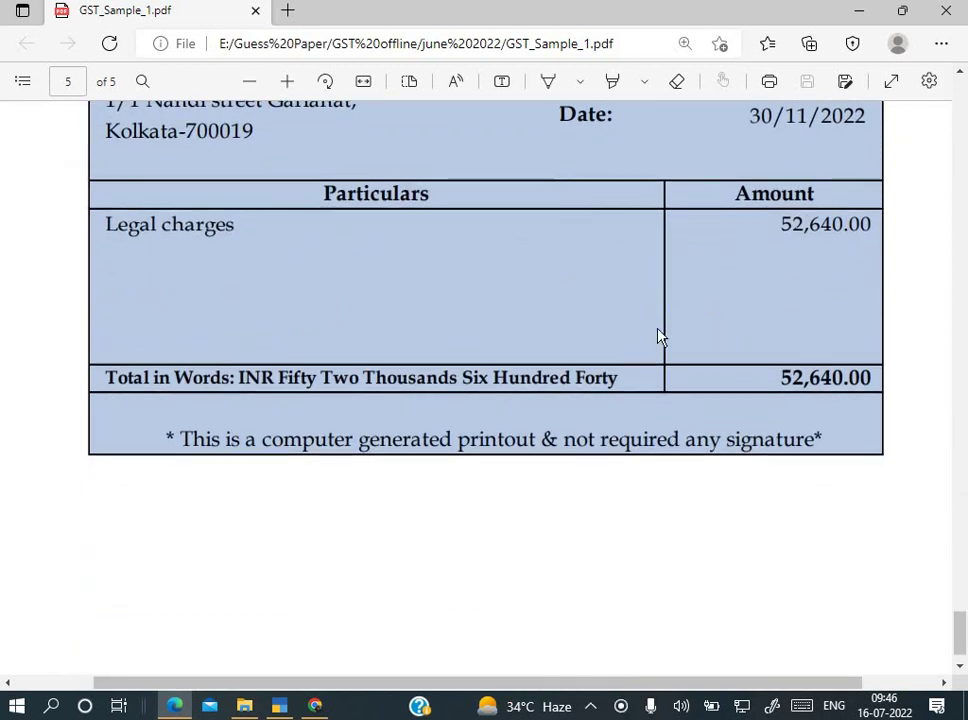
scroll(659, 336, "up", 5)
scroll(659, 336, "up", 3)
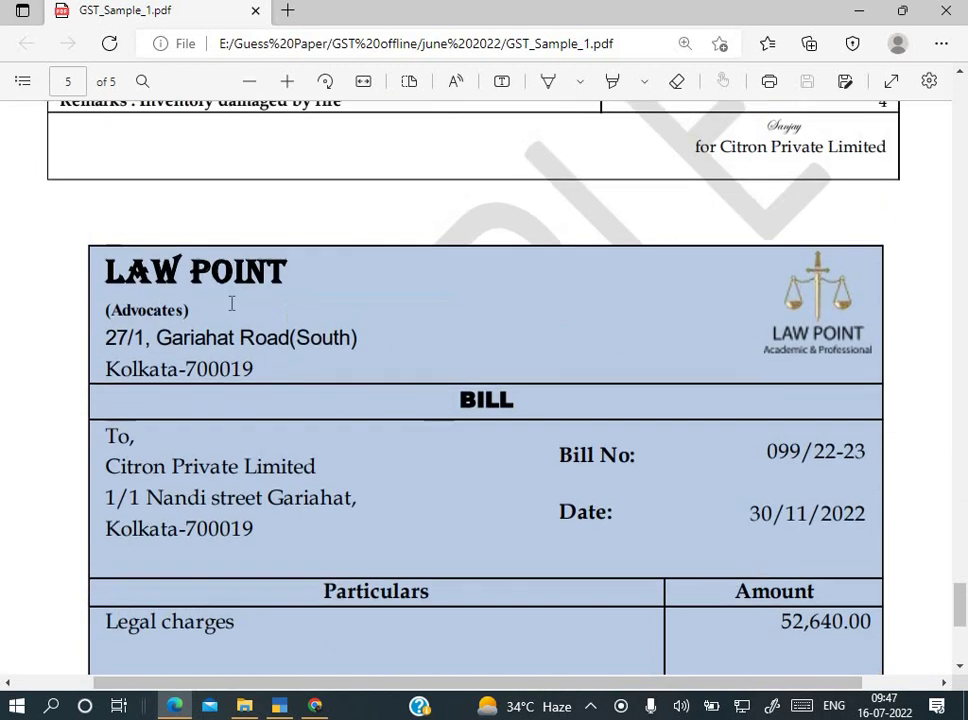
scroll(388, 505, "up", 20)
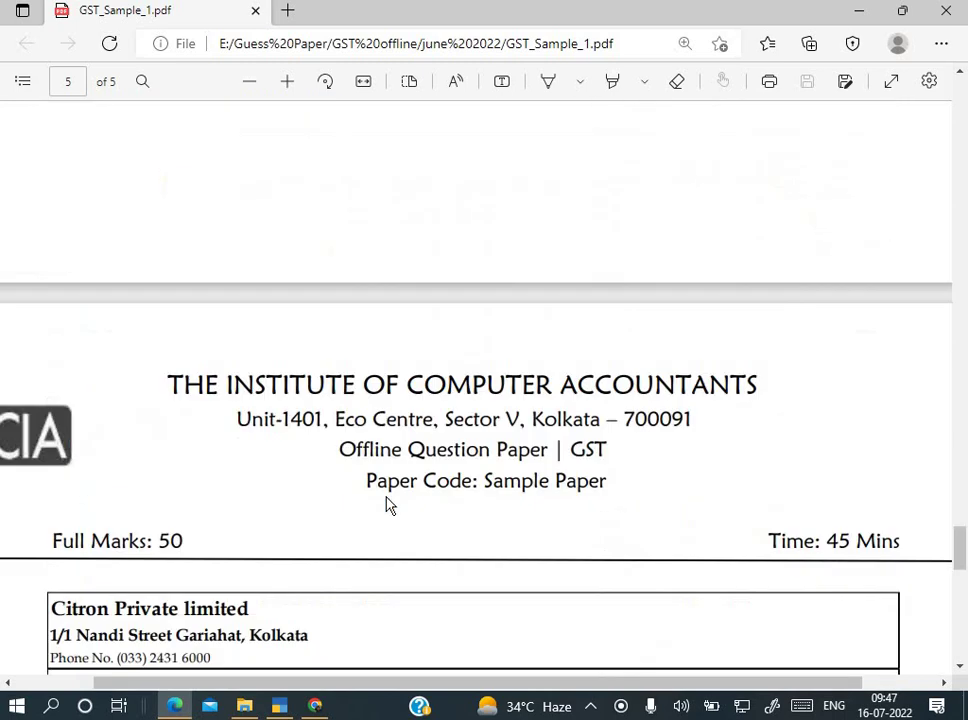
scroll(388, 505, "up", 15)
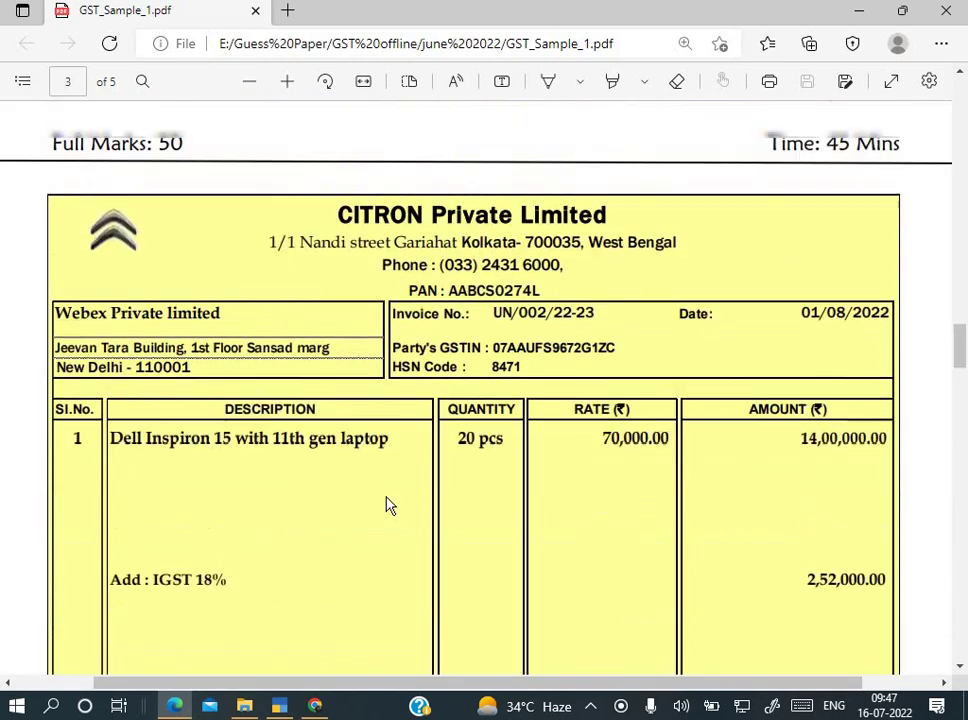
scroll(388, 505, "up", 15)
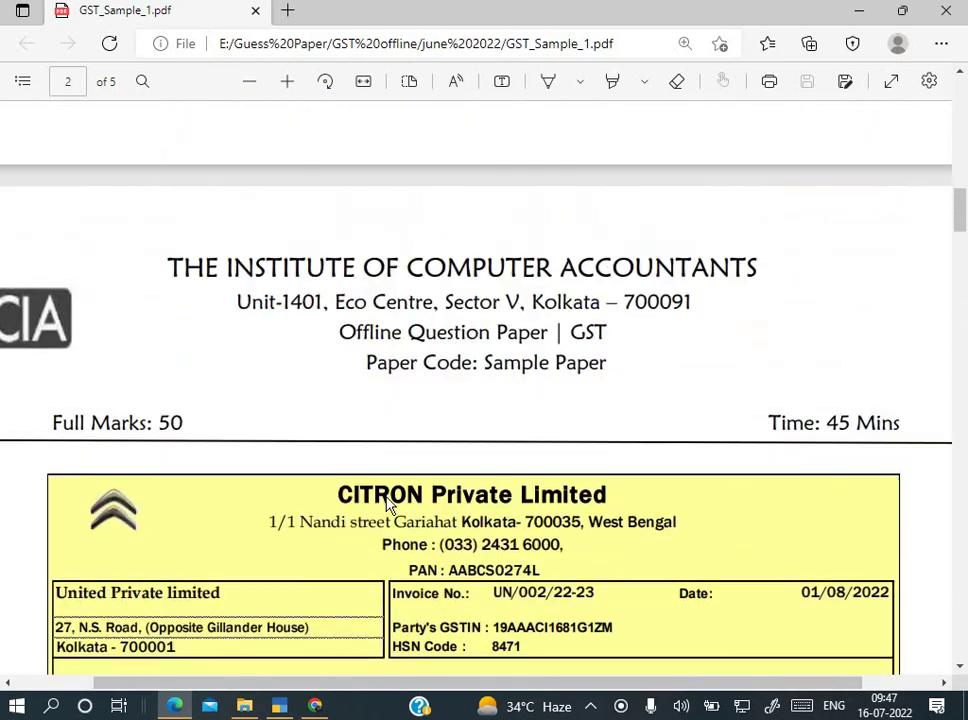
scroll(388, 505, "up", 3)
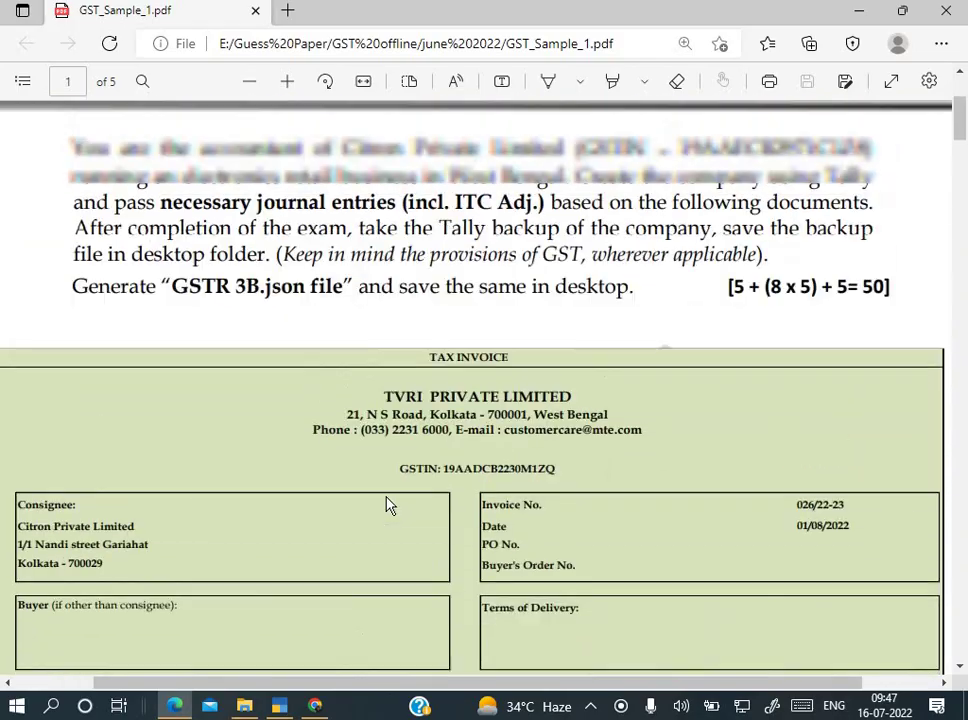
Step: Set 'Set/alter GST rate details' to Yes in Company GST Details
key("alt+Tab")
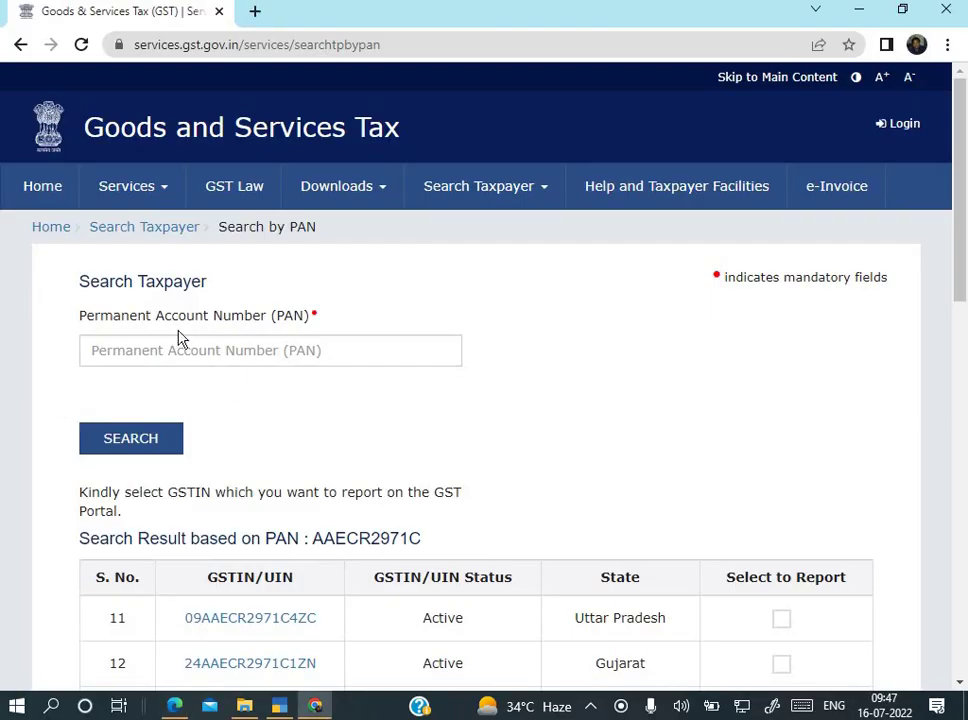
left_click(279, 706)
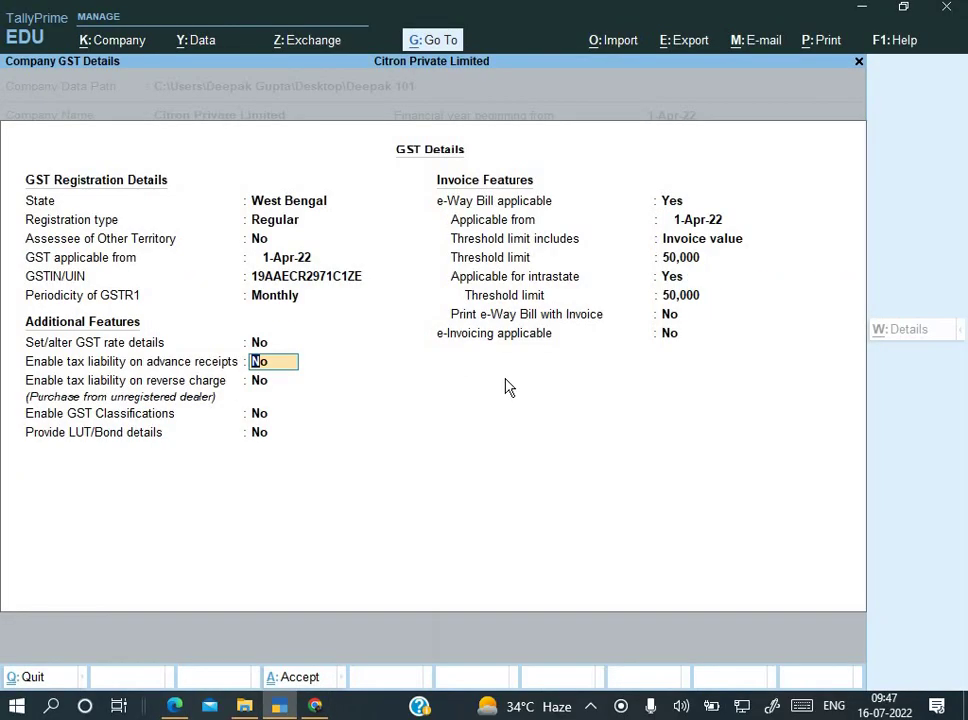
key("Up")
key("y")
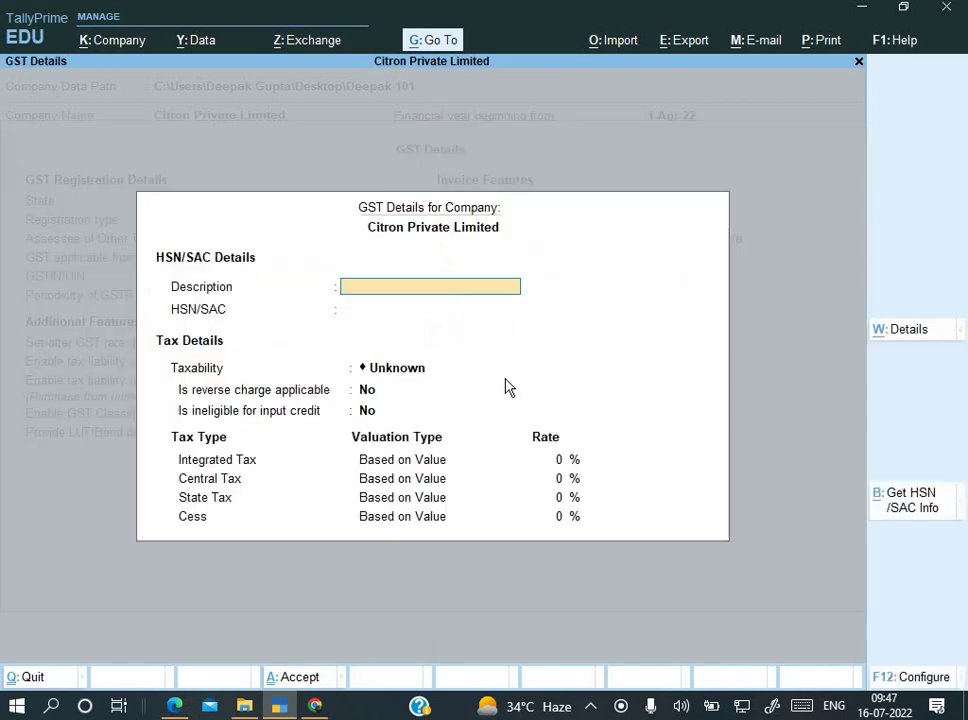
Step: Copy 'laptop' from the TVRI invoice into Description, then select HSN code 622922
key("alt+Tab")
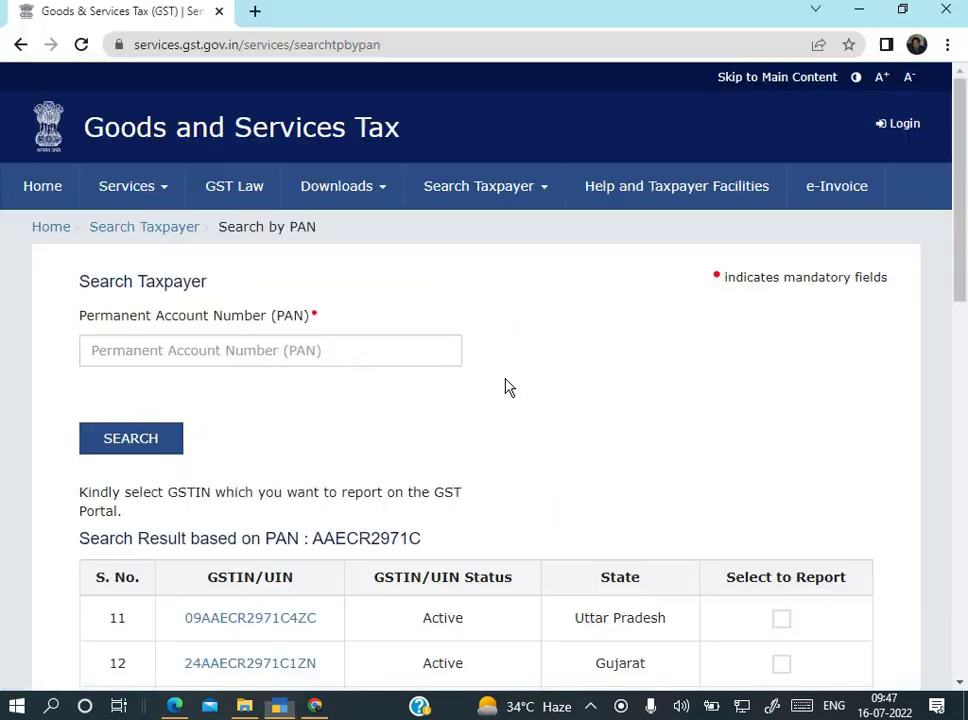
key("alt+Tab")
key("alt+Tab")
key("Tab")
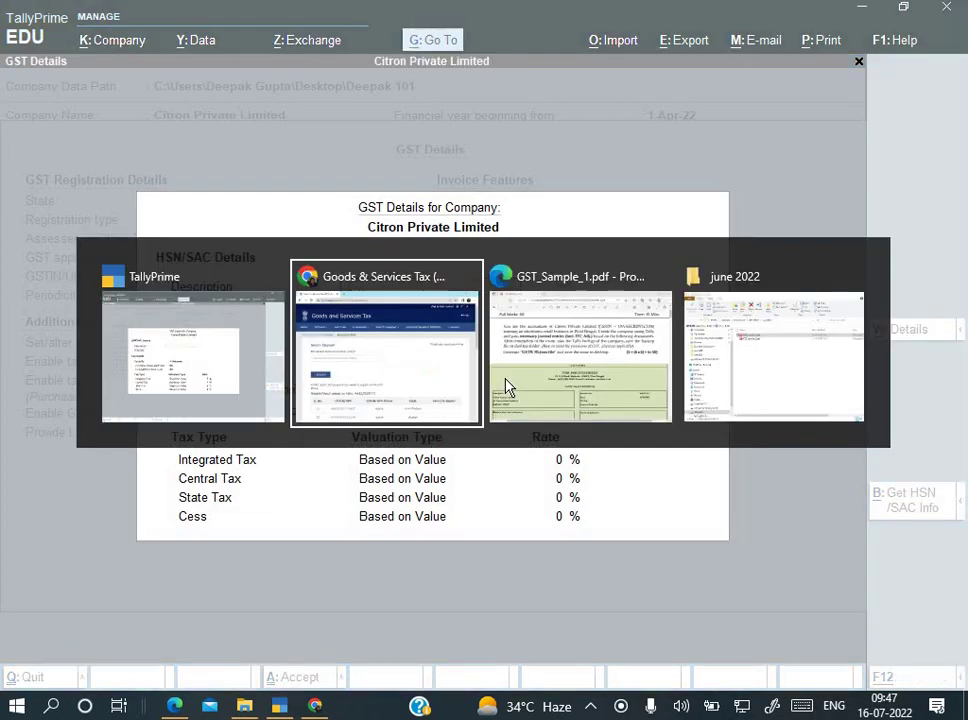
scroll(355, 297, "down", 5)
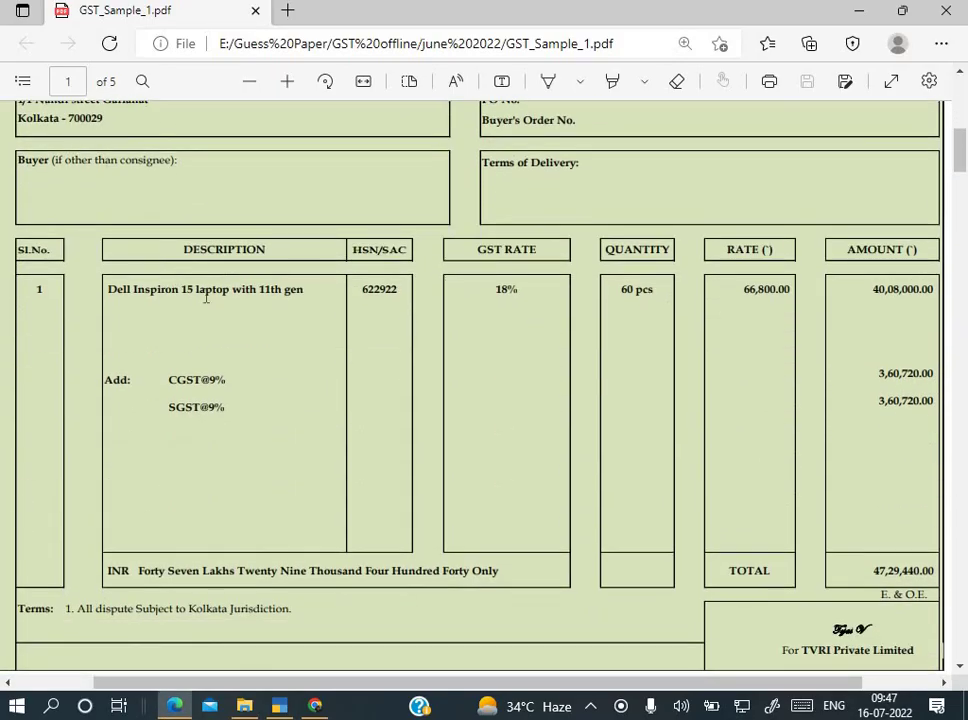
left_click_drag(197, 289, 228, 276)
key("ctrl+c")
key("alt+Tab")
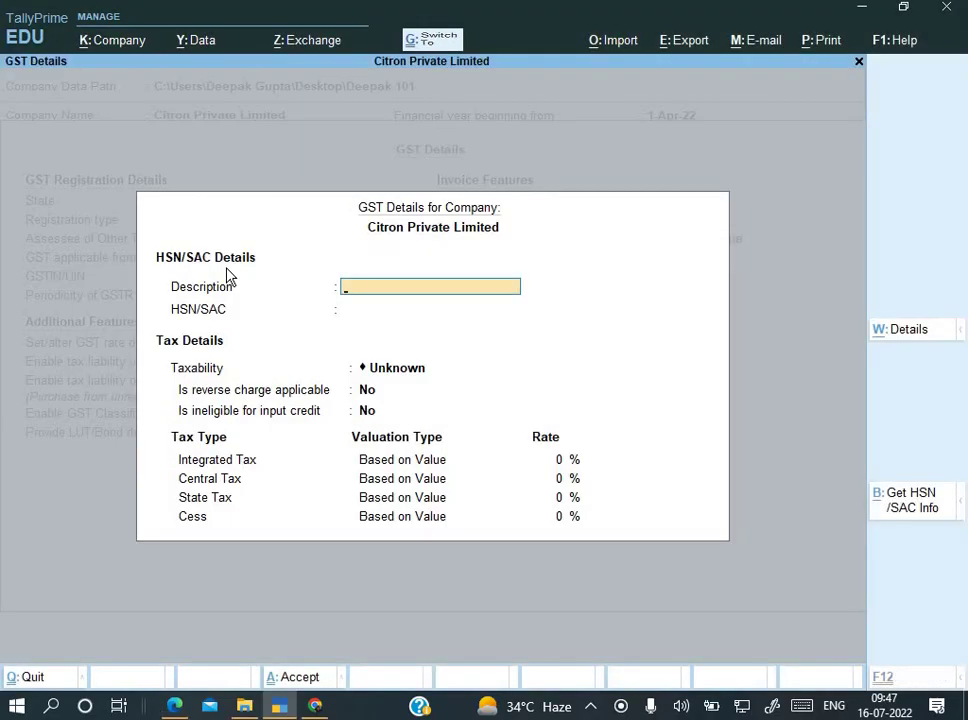
key("ctrl+v")
key("Return")
key("alt+Tab")
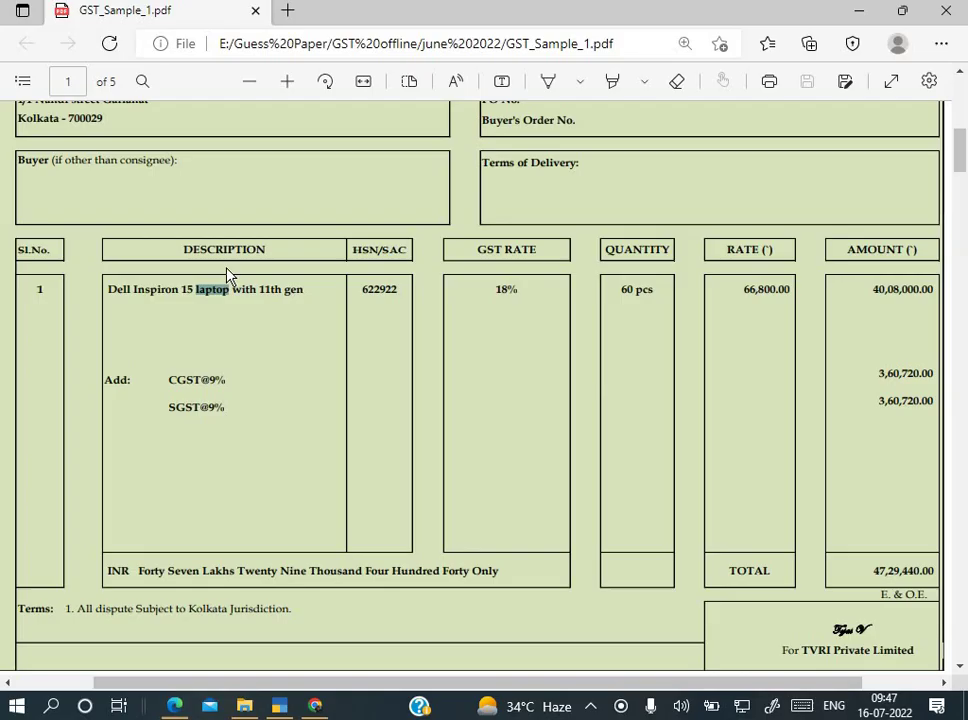
double_click(383, 291)
key("ctrl+c")
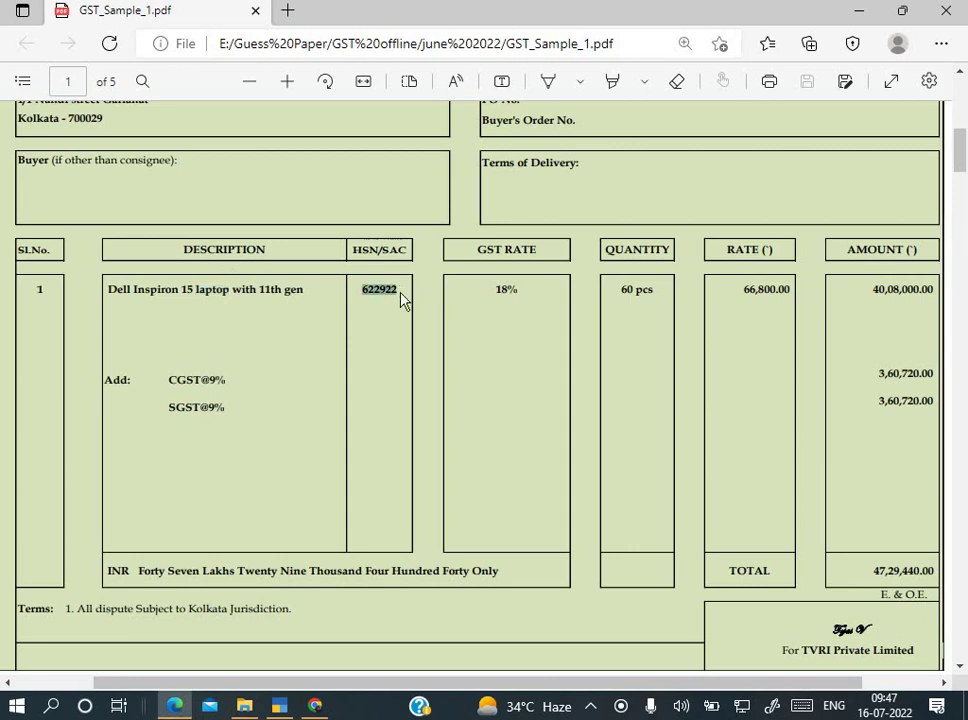
Step: Enter HSN/SAC 622922 and set taxability to Taxable
key("alt+Tab")
key("ctrl+v")
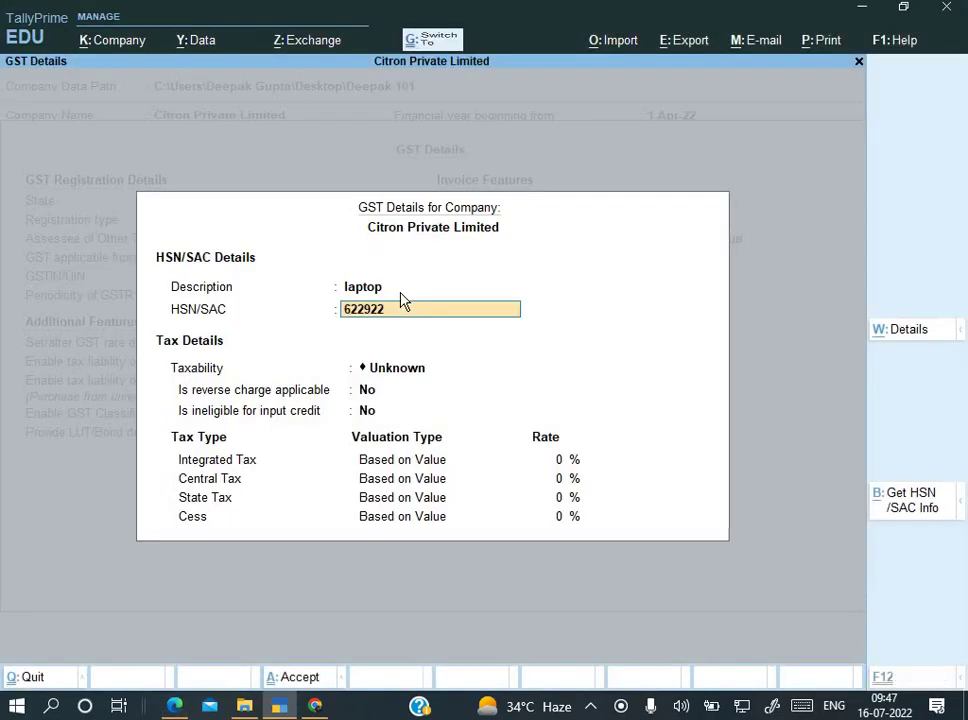
key("Return")
key("Down")
key("Down")
key("Down")
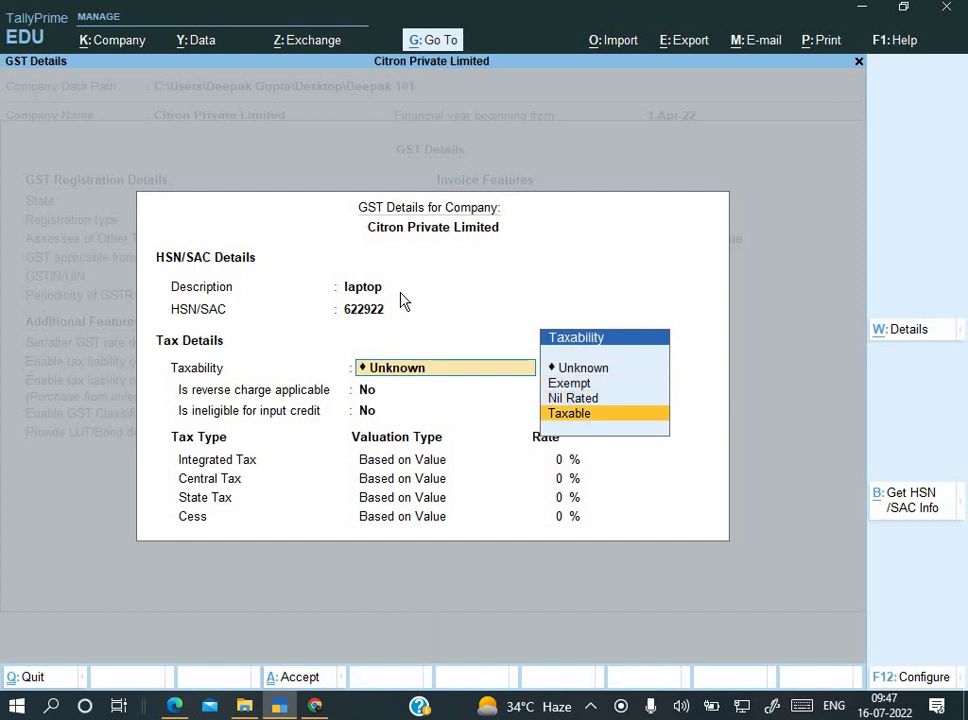
key("Return")
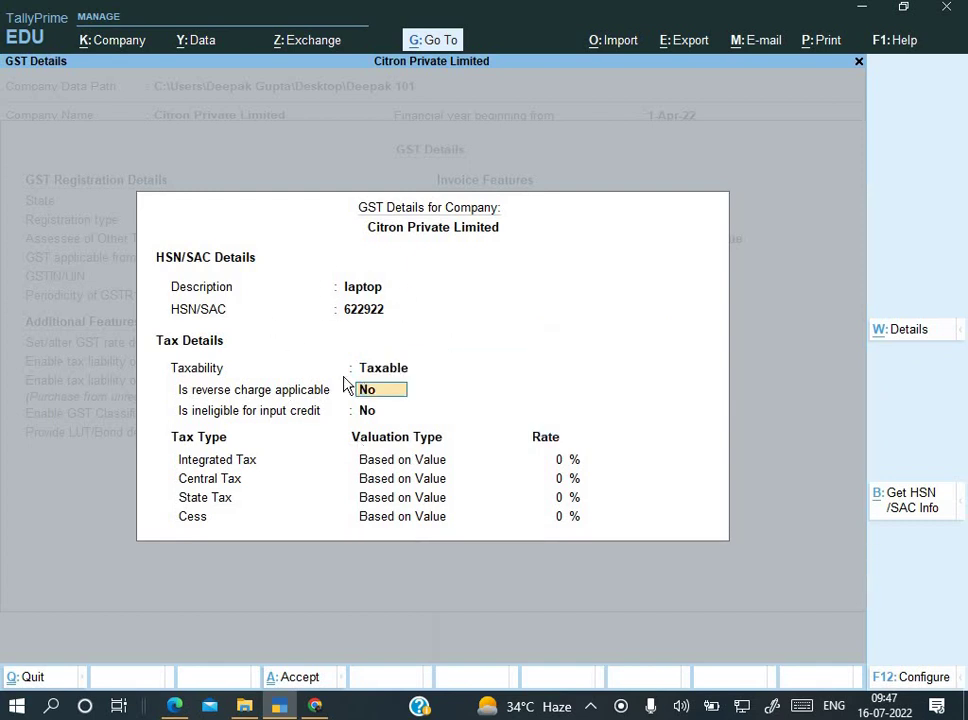
Step: Set the integrated tax rate to 18%, giving 9% central and 9% state tax
key("F12")
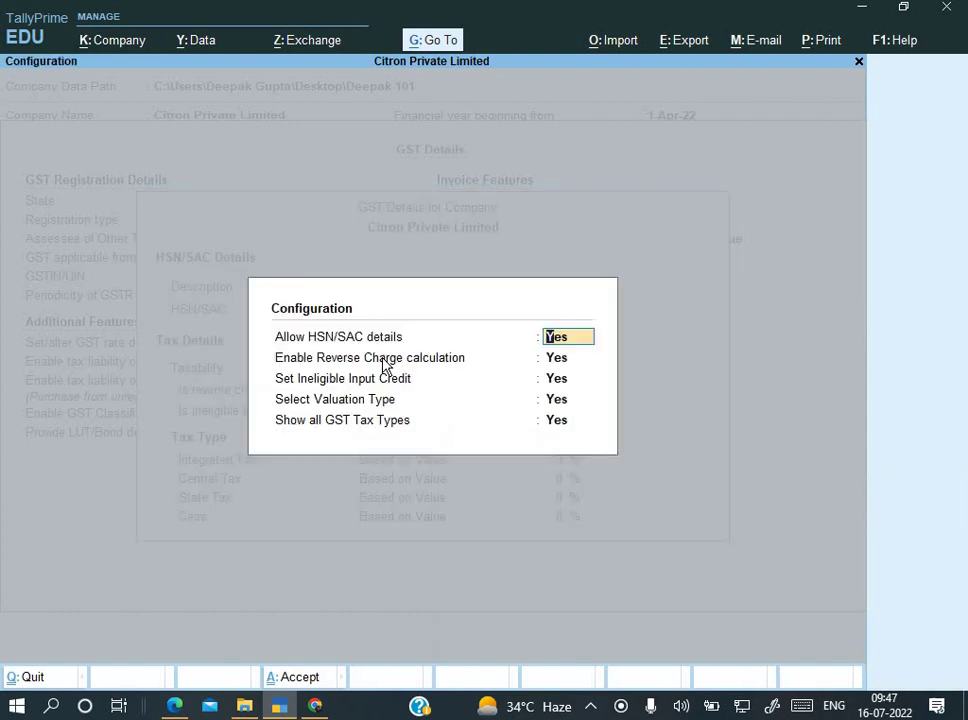
key("Return")
key("Return")
key("Return")
key("Return")
key("Return")
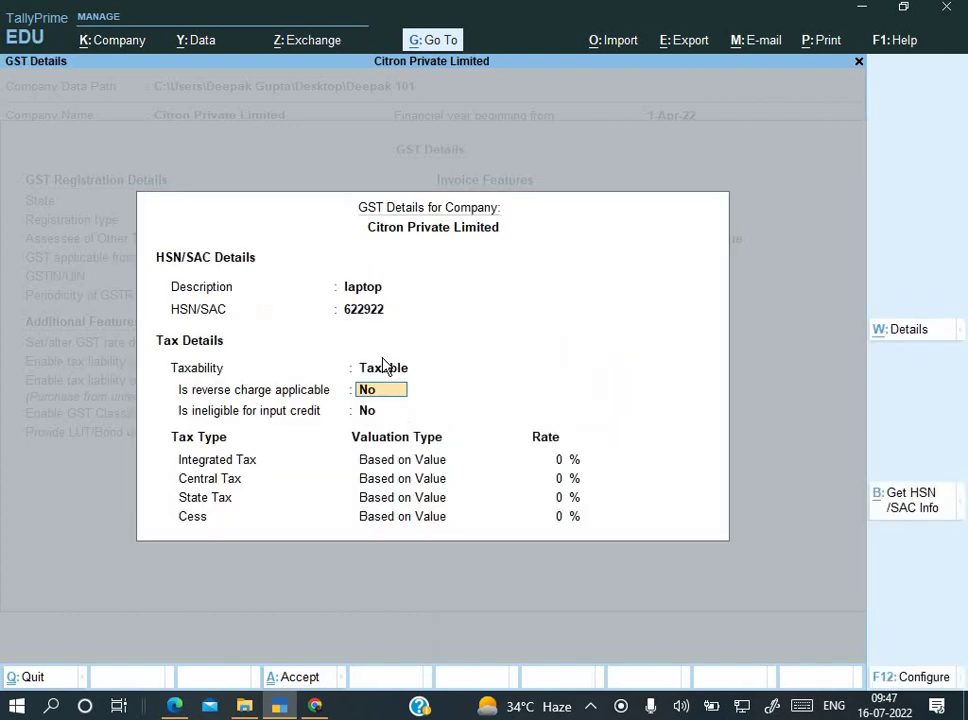
key("Return")
key("Up")
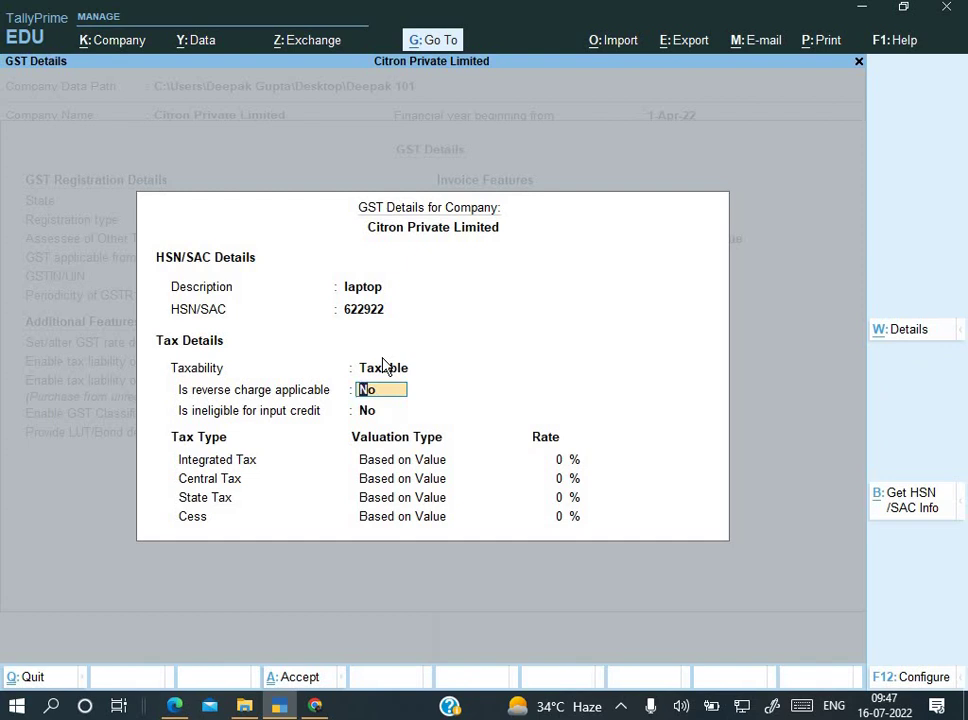
key("Return")
key("Return")
type("18")
key("Return")
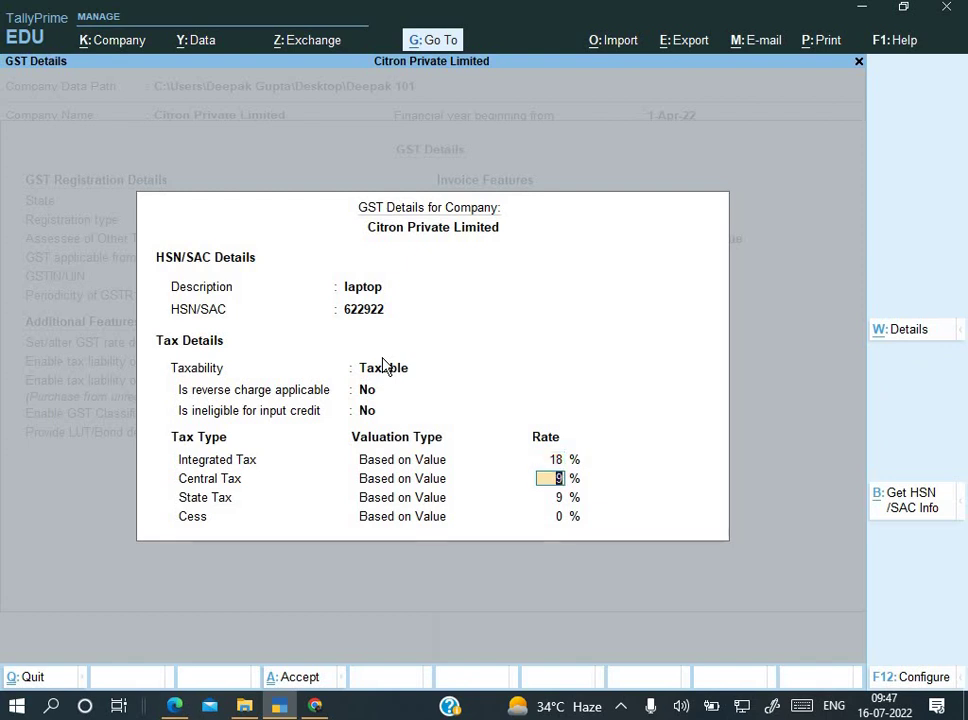
key("Return")
key("Return")
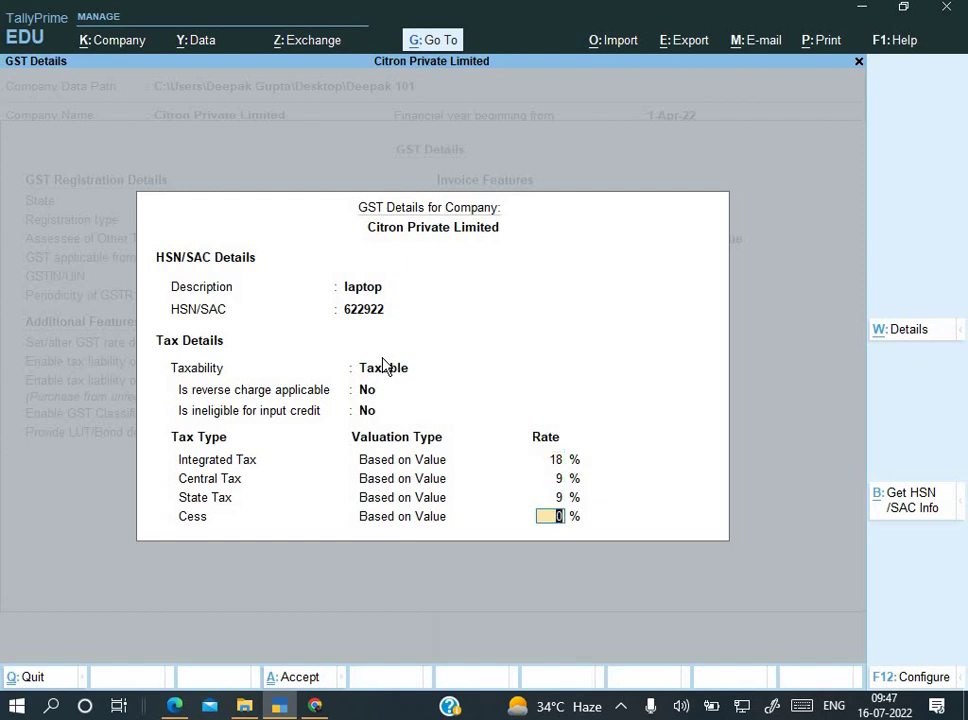
key("Up")
key("Up")
key("Up")
key("Up")
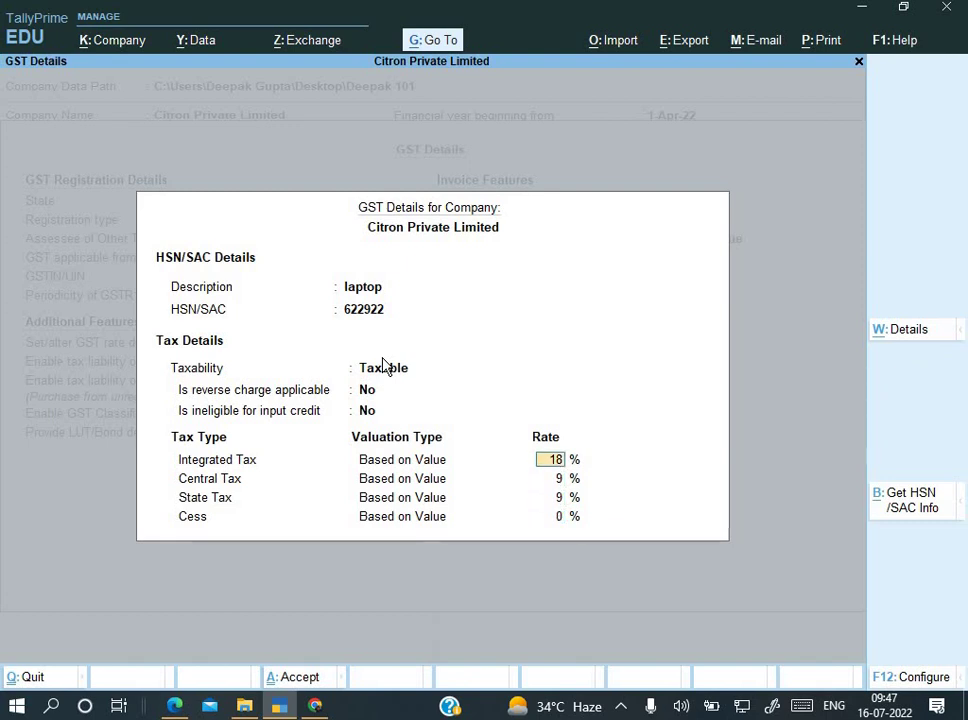
key("Return")
key("Return")
key("Return")
key("Return")
key("Return")
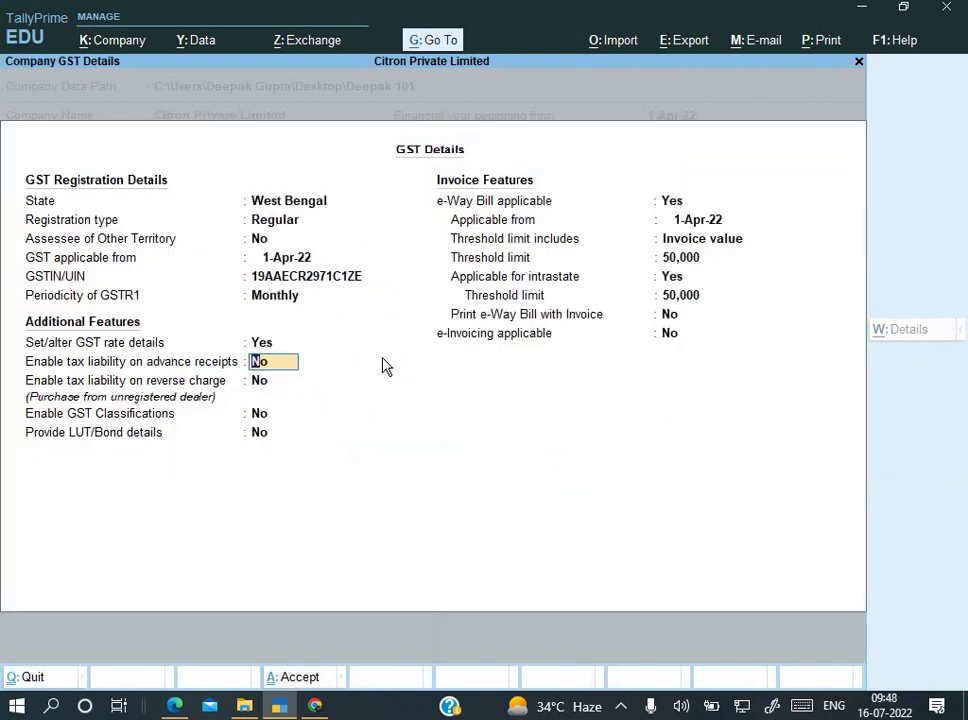
Step: Enable reverse-charge tax liability, then save Company GST Details and Company Features
key("Return")
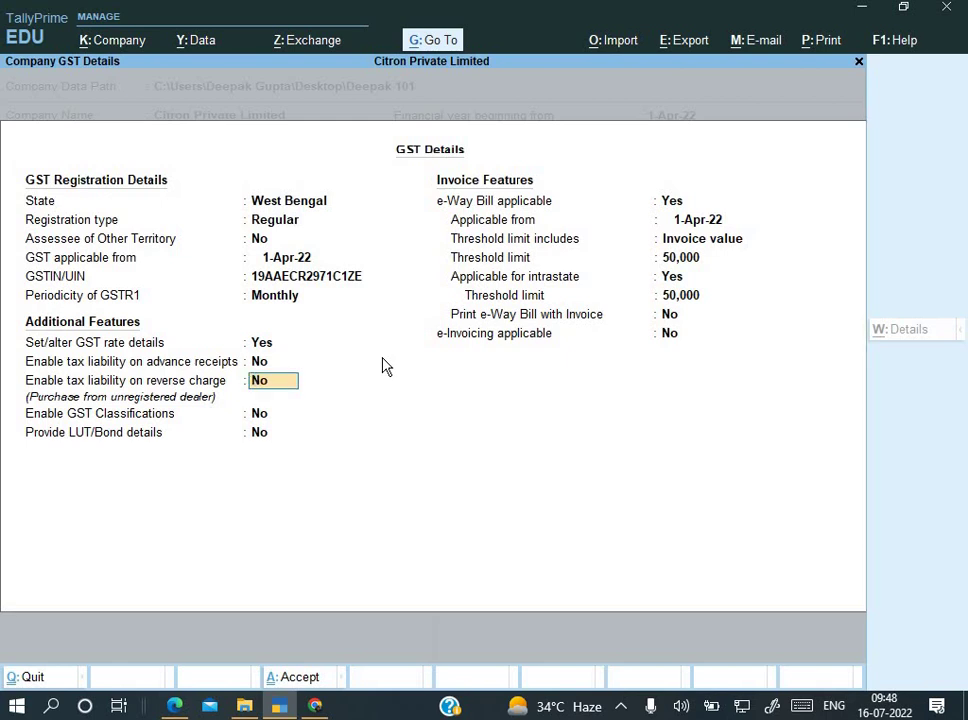
type("y")
key("Return")
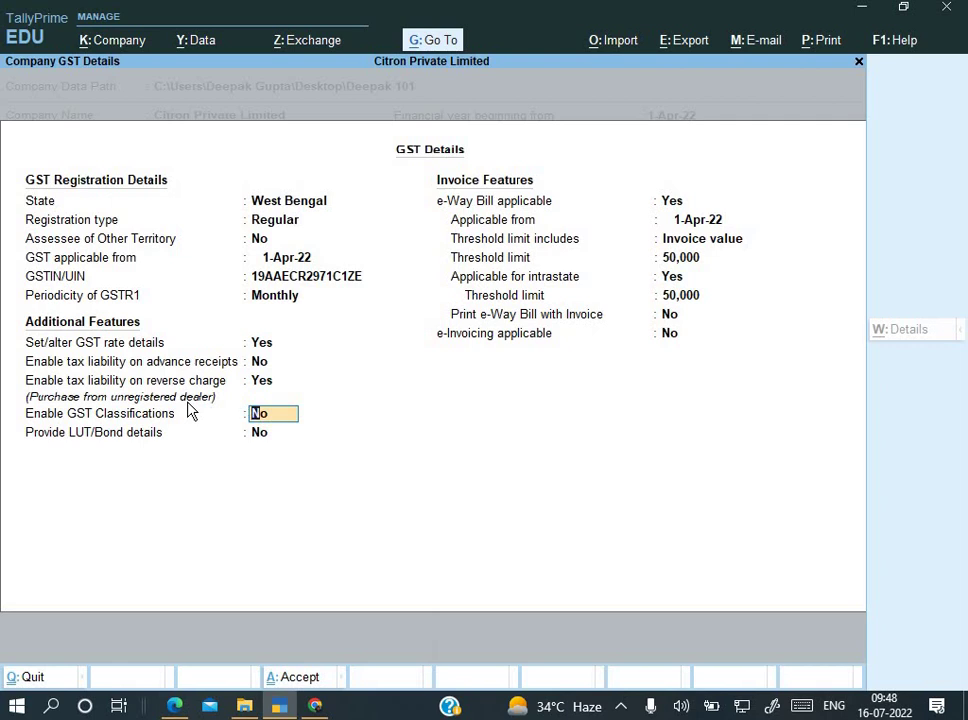
key("Return")
key("Return")
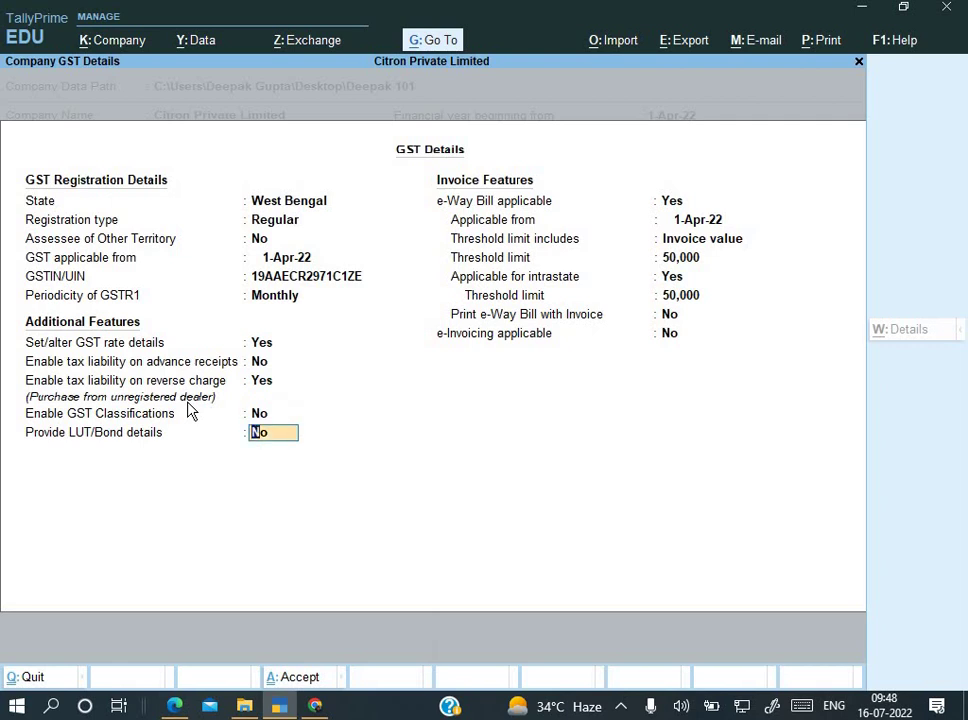
key("Return")
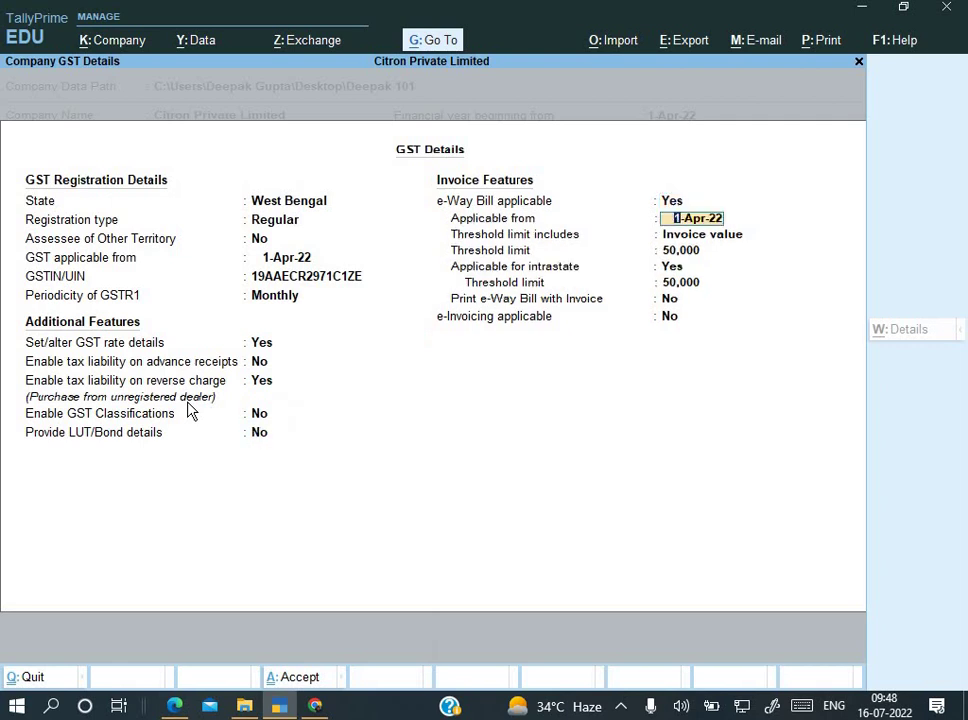
key("Return")
key("ctrl+a")
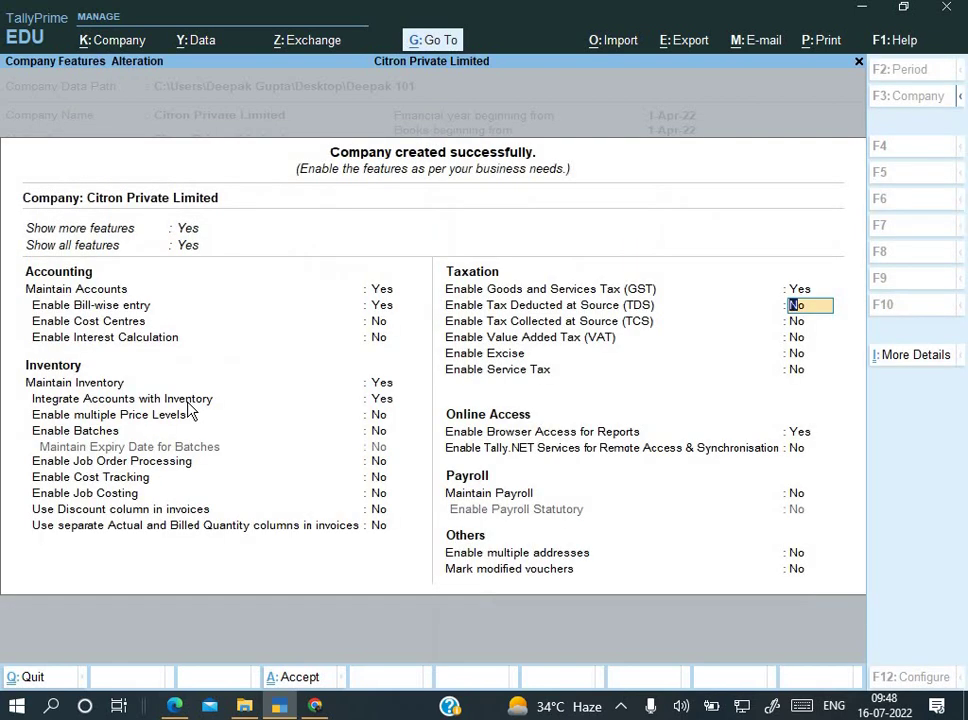
key("ctrl+a")
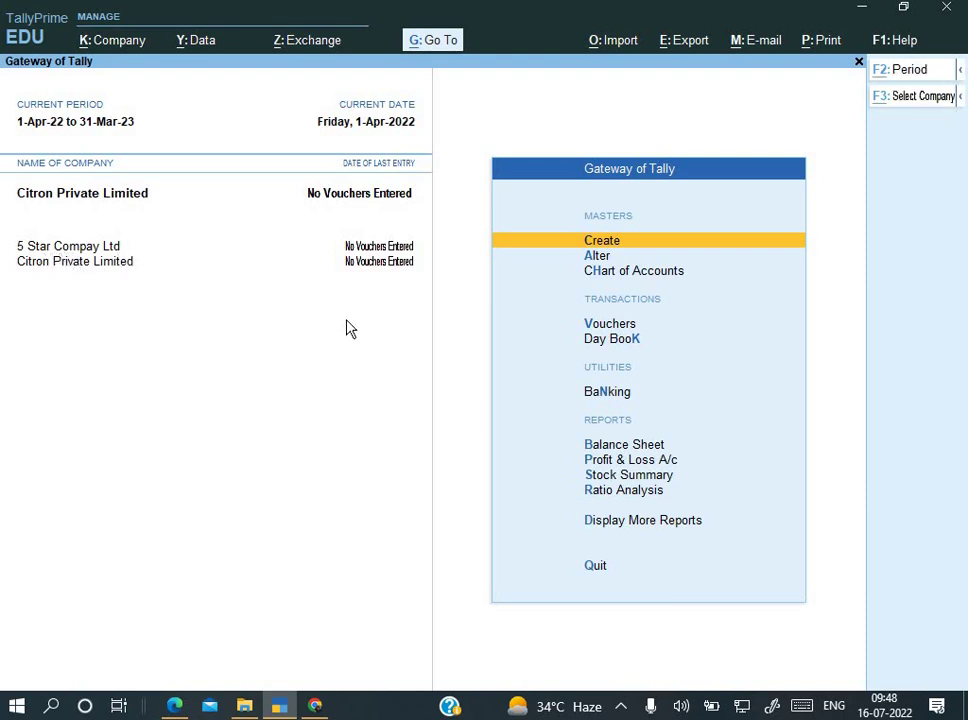
Step: Shut the company 5 Star Compay Ltd, leaving Citron Private Limited open
key("alt+k")
key("Down")
key("Down")
key("Down")
key("Down")
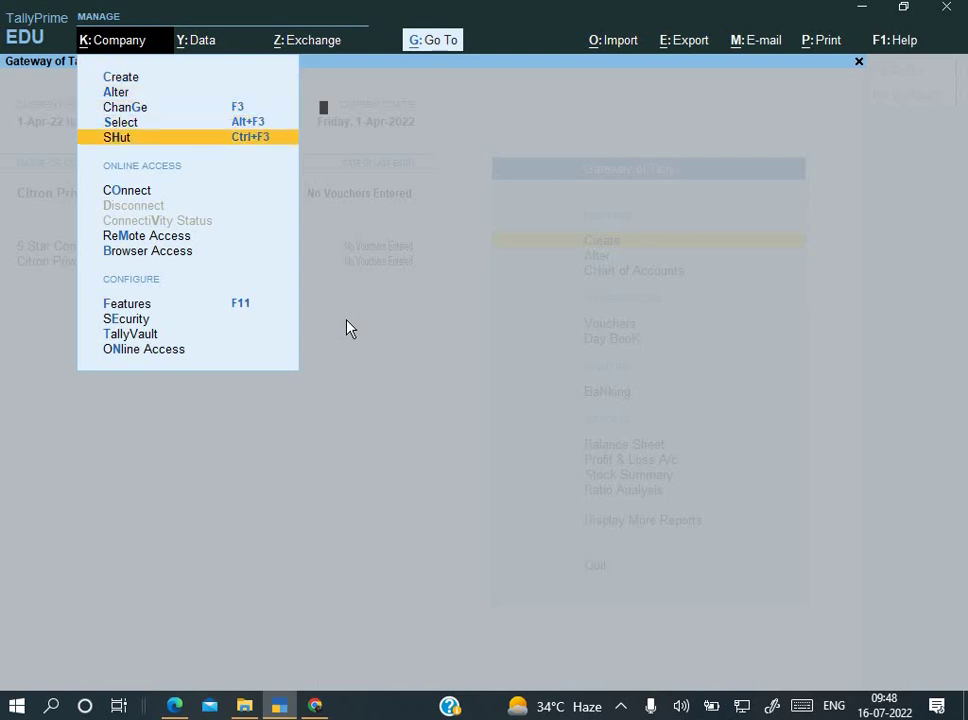
key("Return")
key("Up")
key("Return")
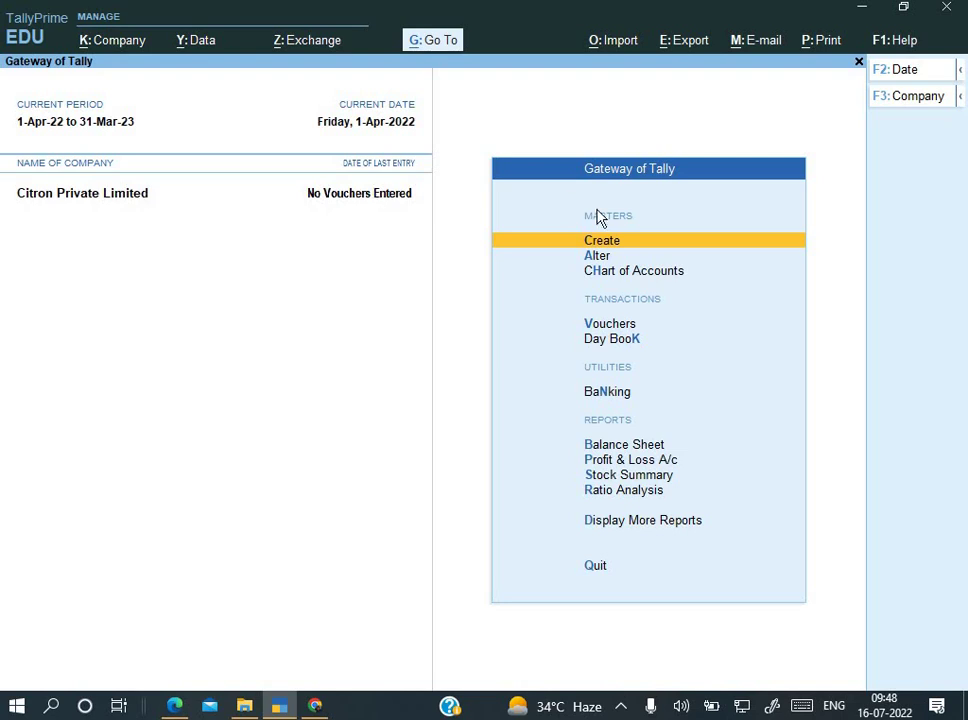
key("alt+Tab")
Step: Review the TVRI invoice, then start a Purchase voucher (F9) in TallyPrime
scroll(435, 252, "up", 5)
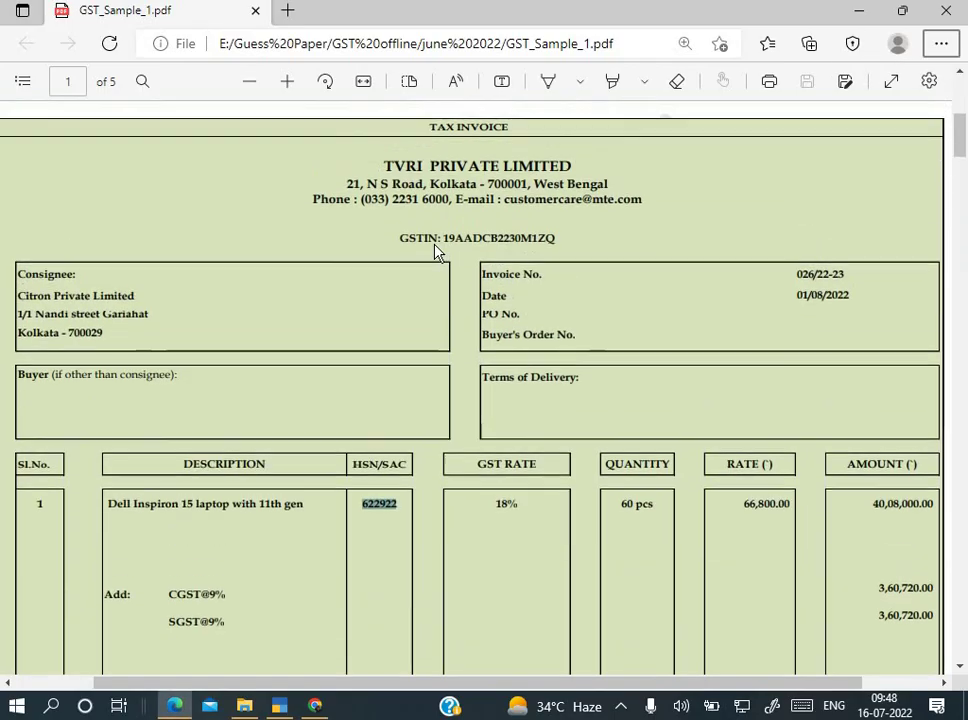
scroll(435, 255, "down", 1)
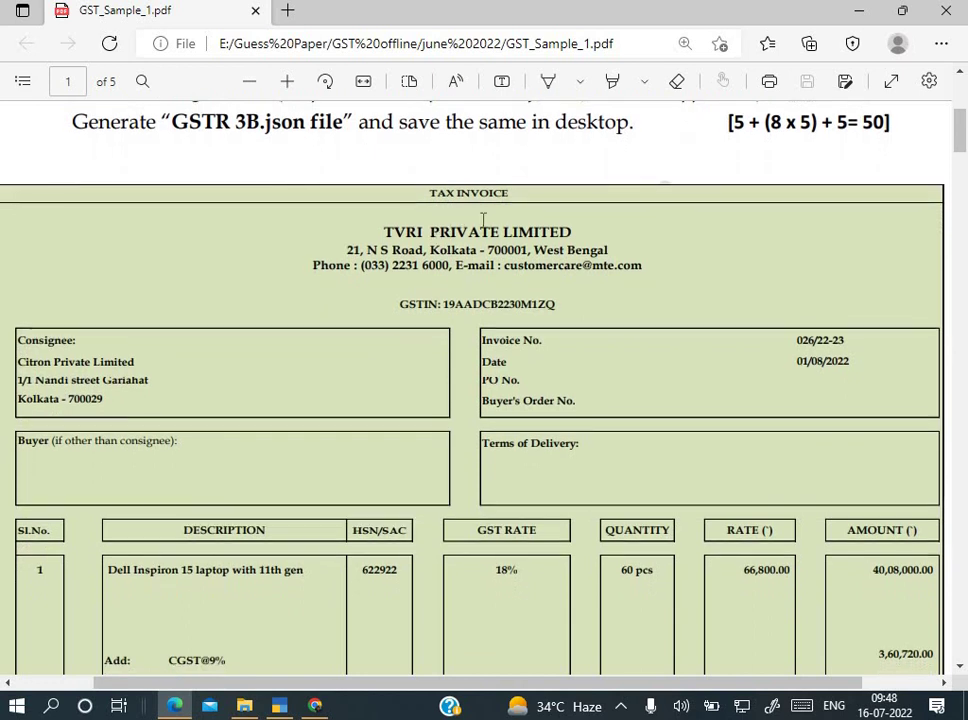
scroll(396, 232, "down", 1)
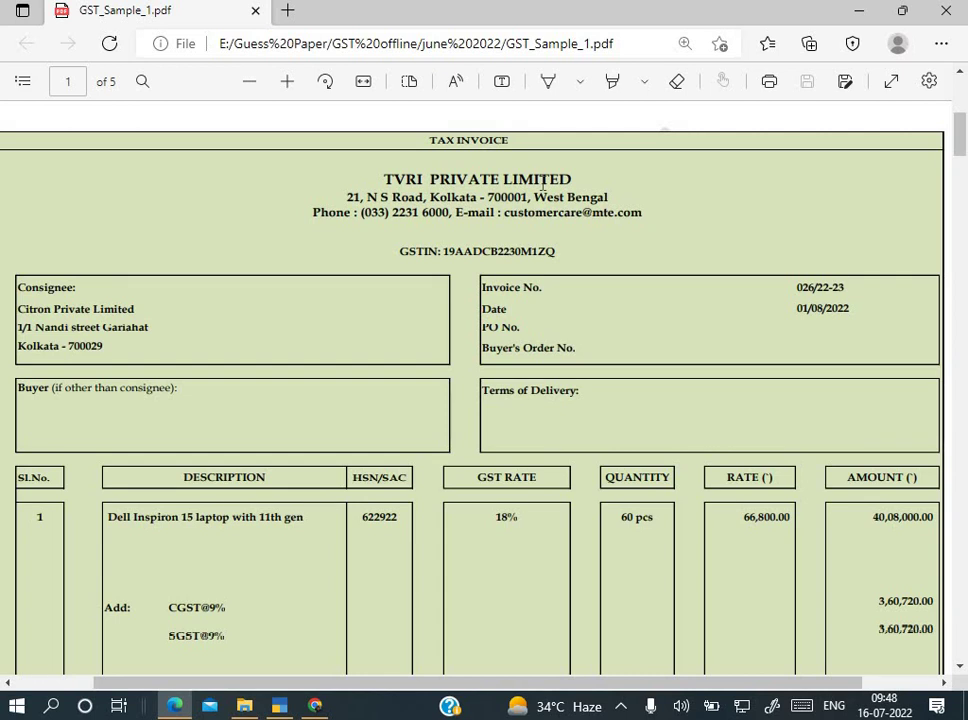
scroll(406, 277, "down", 5)
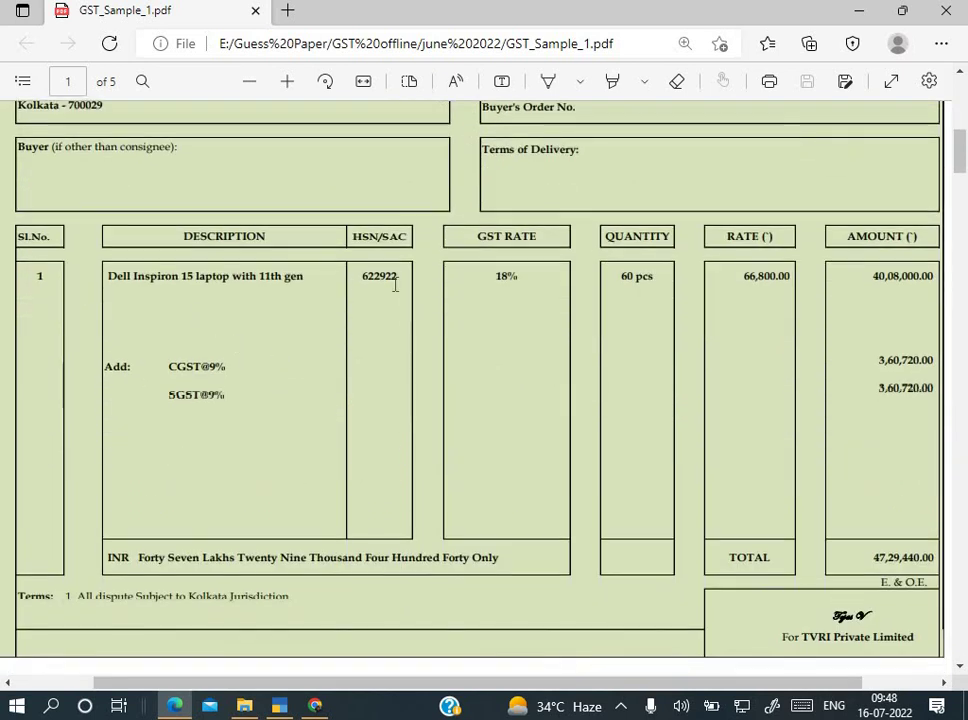
scroll(395, 285, "up", 5)
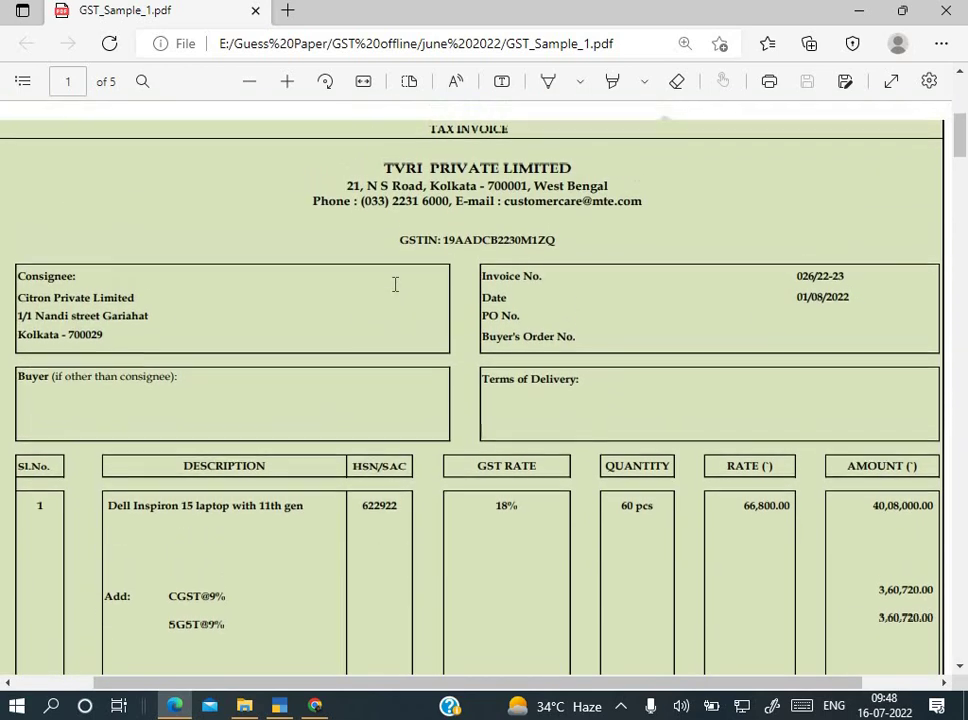
key("alt+Tab")
key("Down")
key("Down")
key("Down")
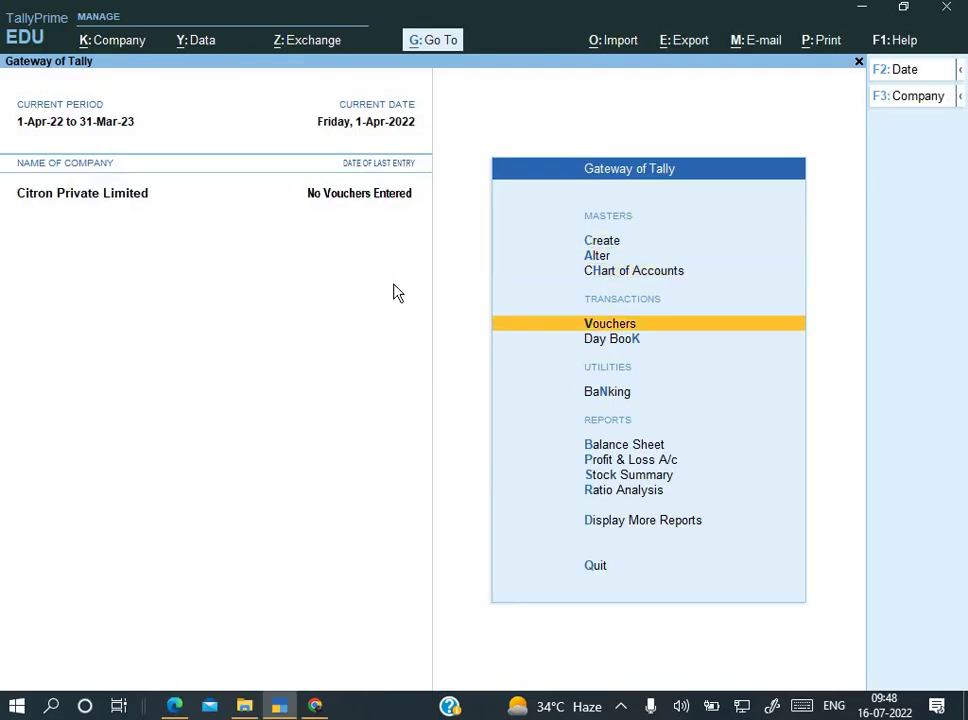
key("Return")
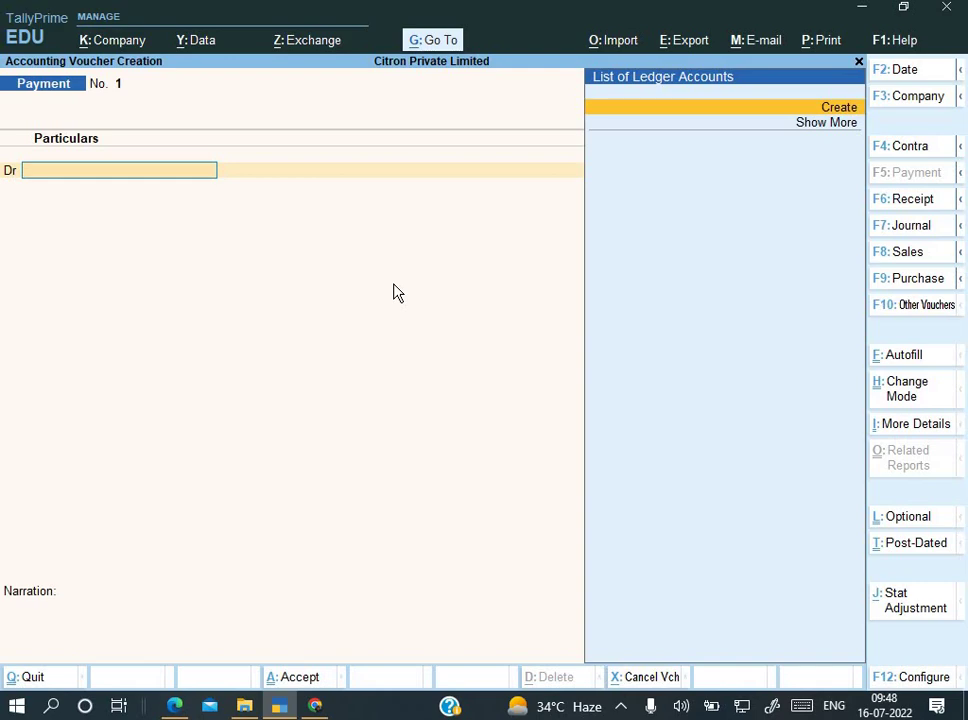
key("F9")
Step: Select invoice number 026/22-23 on the TVRI invoice PDF
key("alt+Tab")
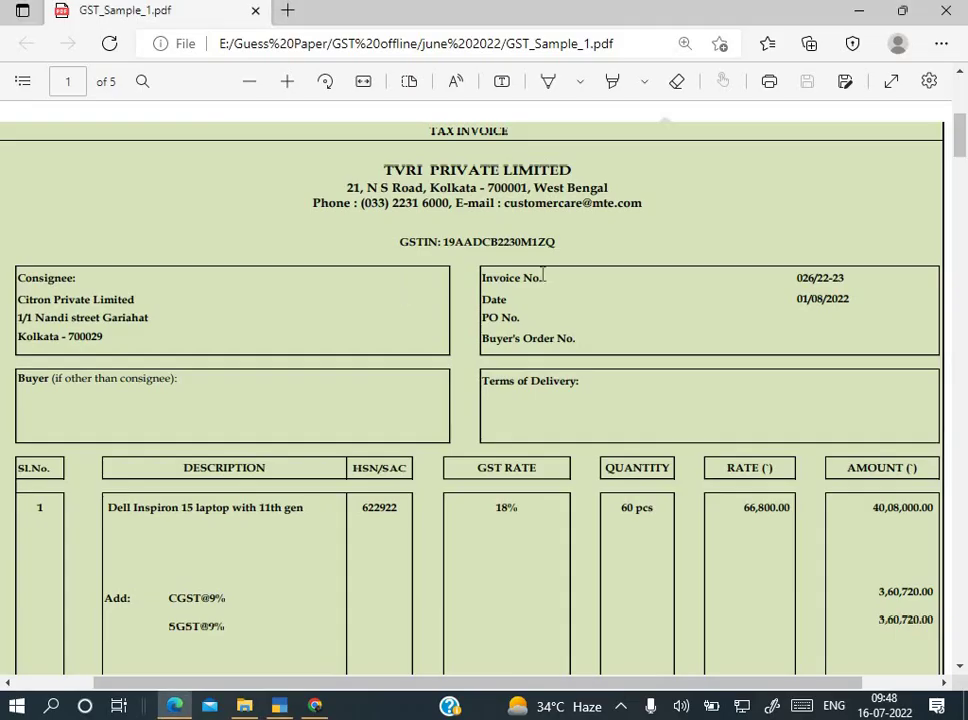
scroll(731, 336, "up", 1)
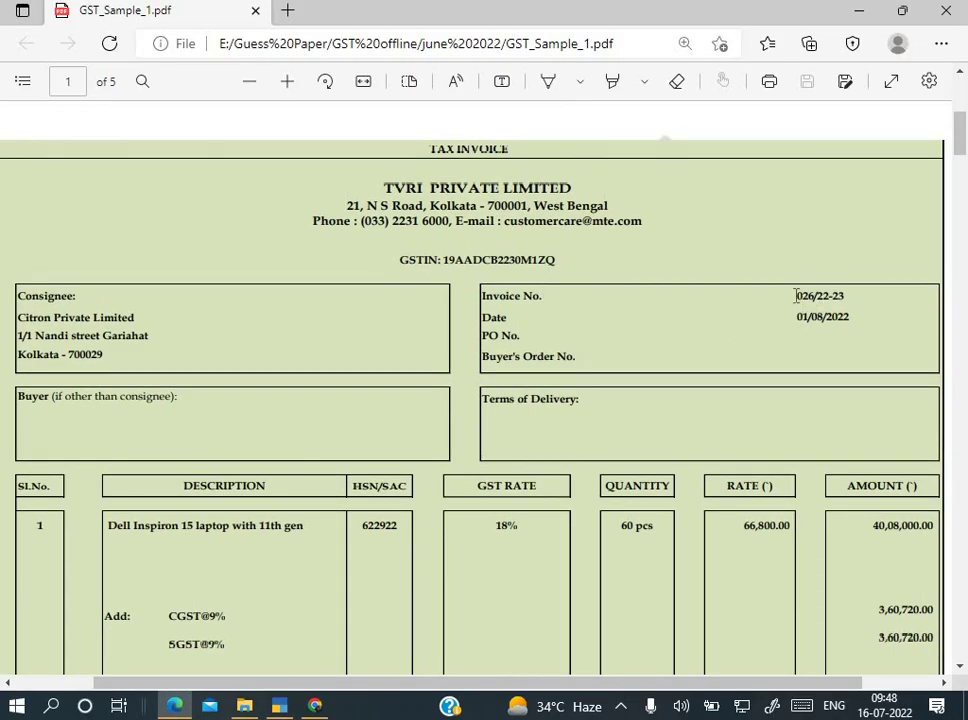
left_click_drag(796, 296, 847, 300)
key("ctrl+c")
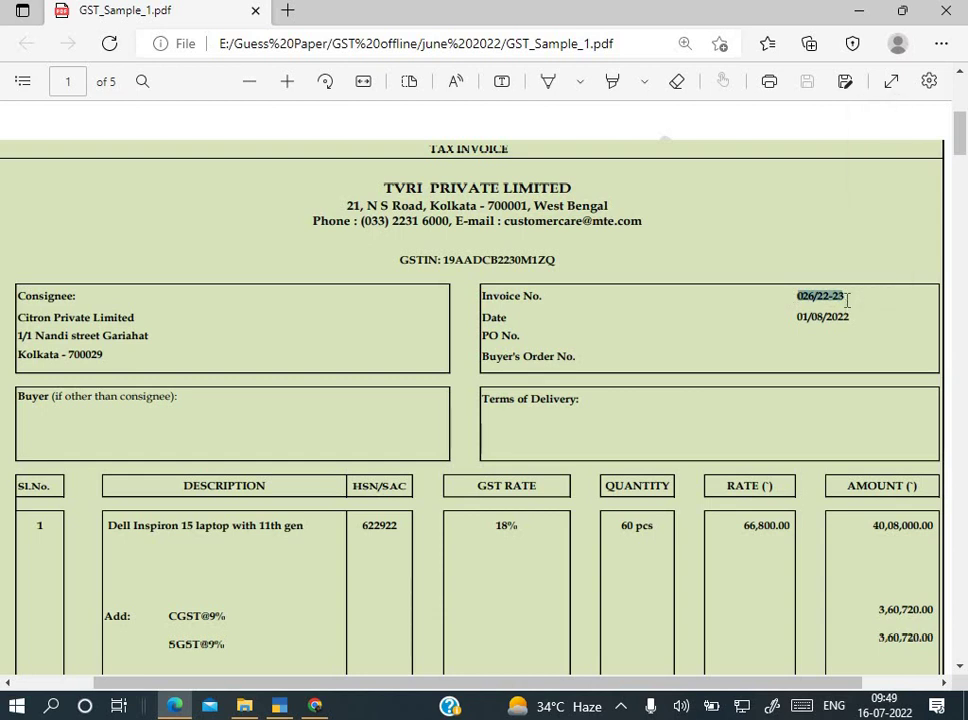
Step: Enter supplier invoice number 026/22-23 on the Purchase voucher
key("alt+Tab")
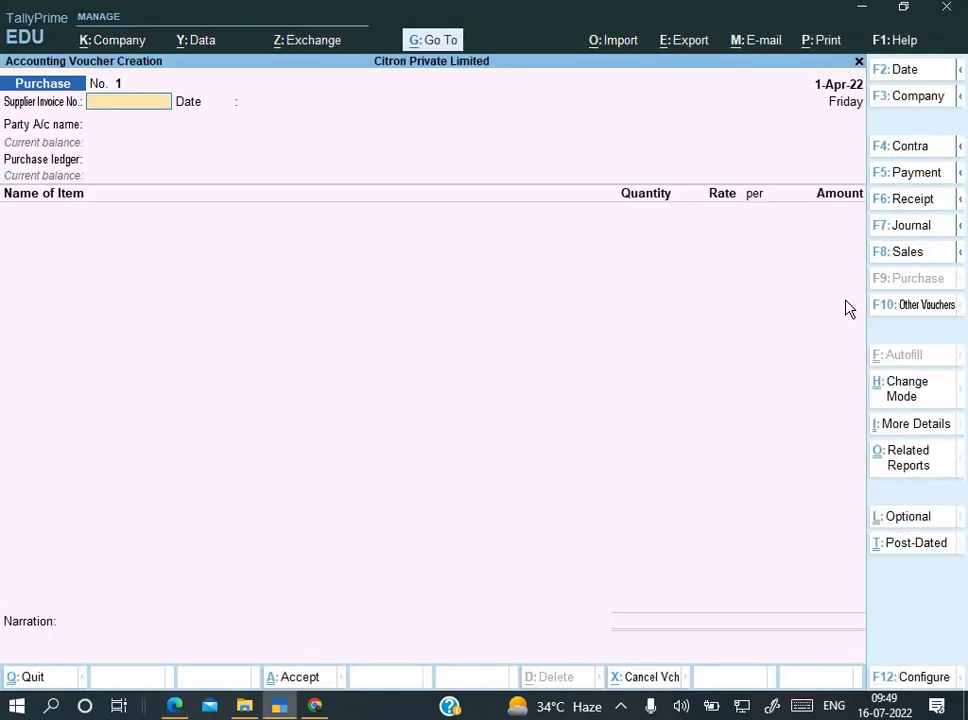
key("ctrl+v")
key("Return")
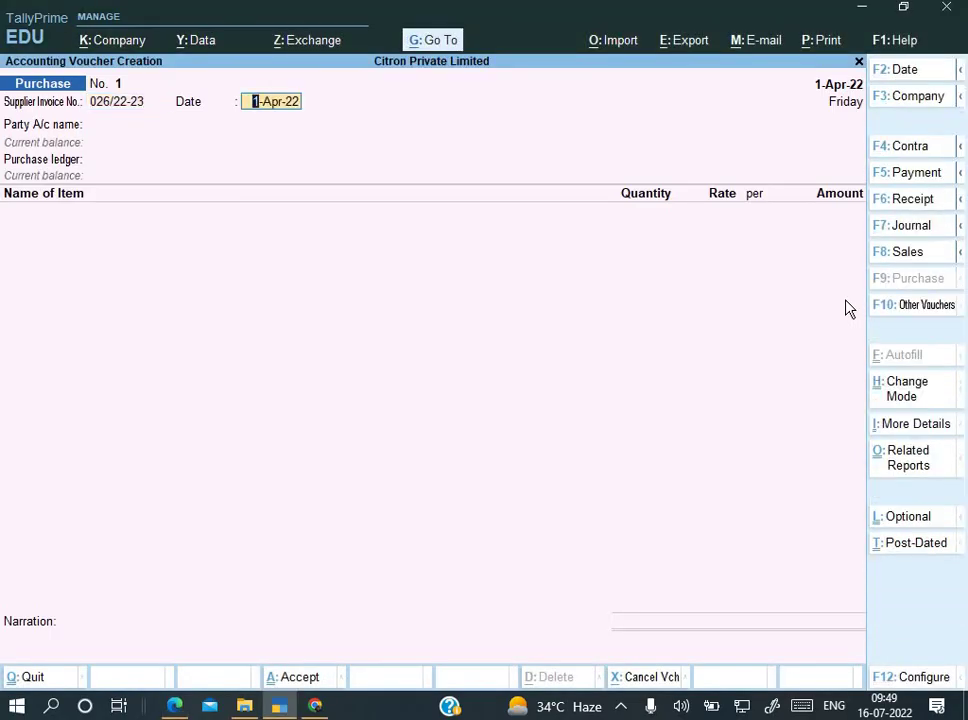
Step: Set the voucher date to 1-Aug-22 by entering 1-8
key("alt+Tab")
key("alt+Tab")
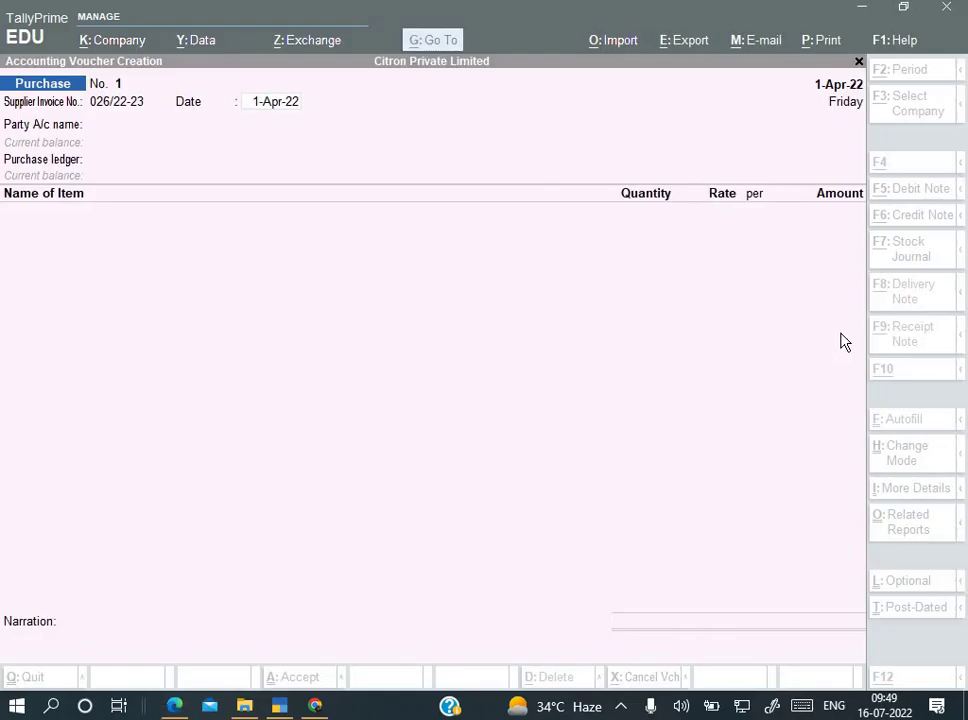
key("F2")
type("1-")
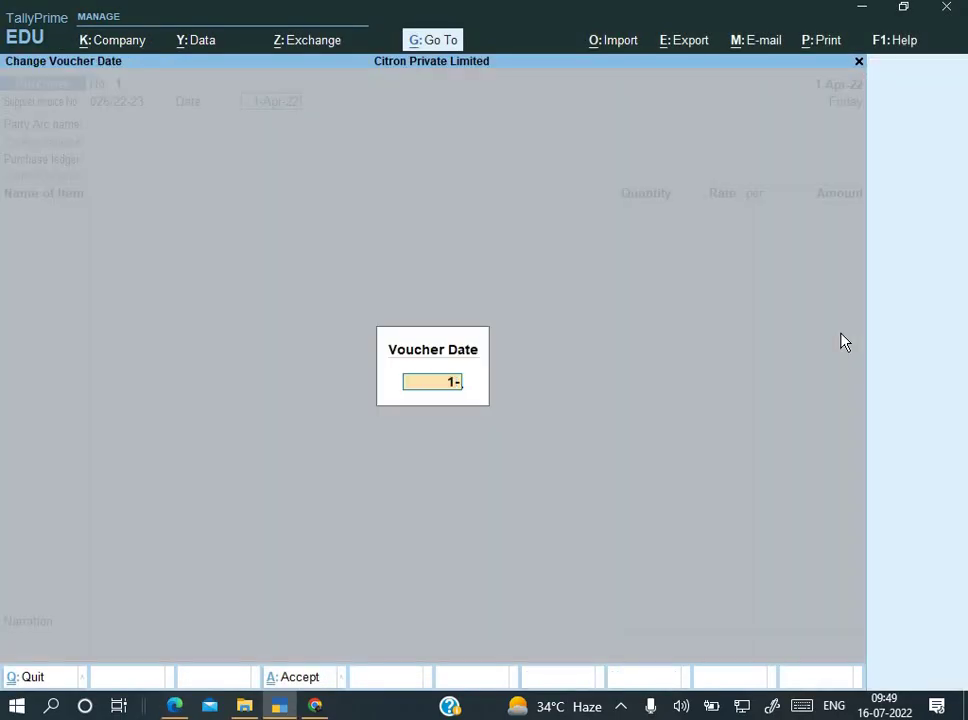
type("8")
key("Return")
type("1")
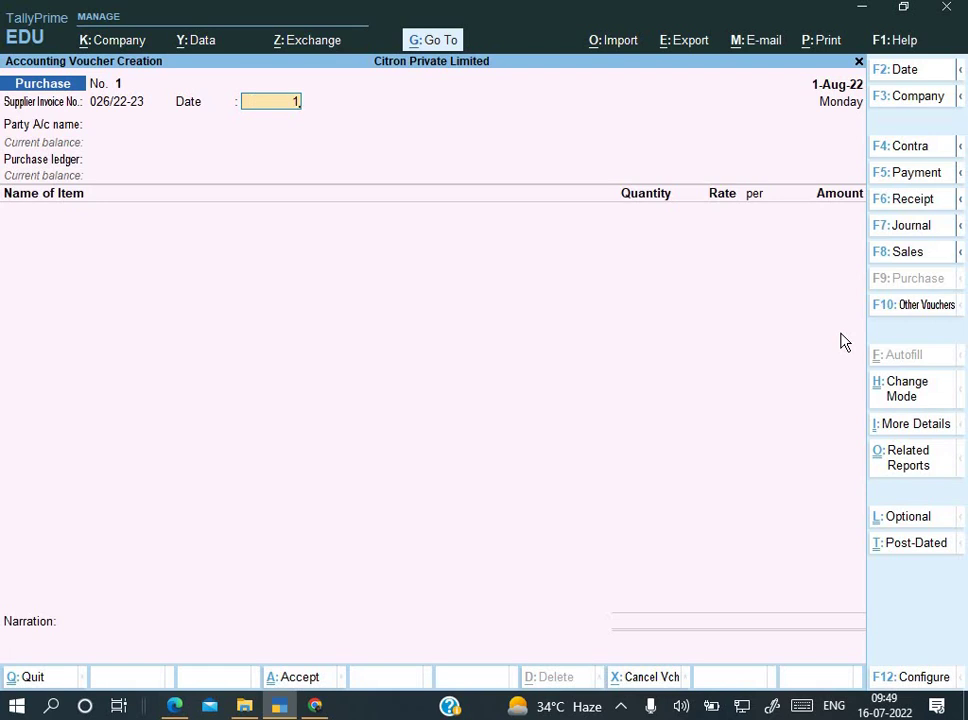
type("-8")
key("Return")
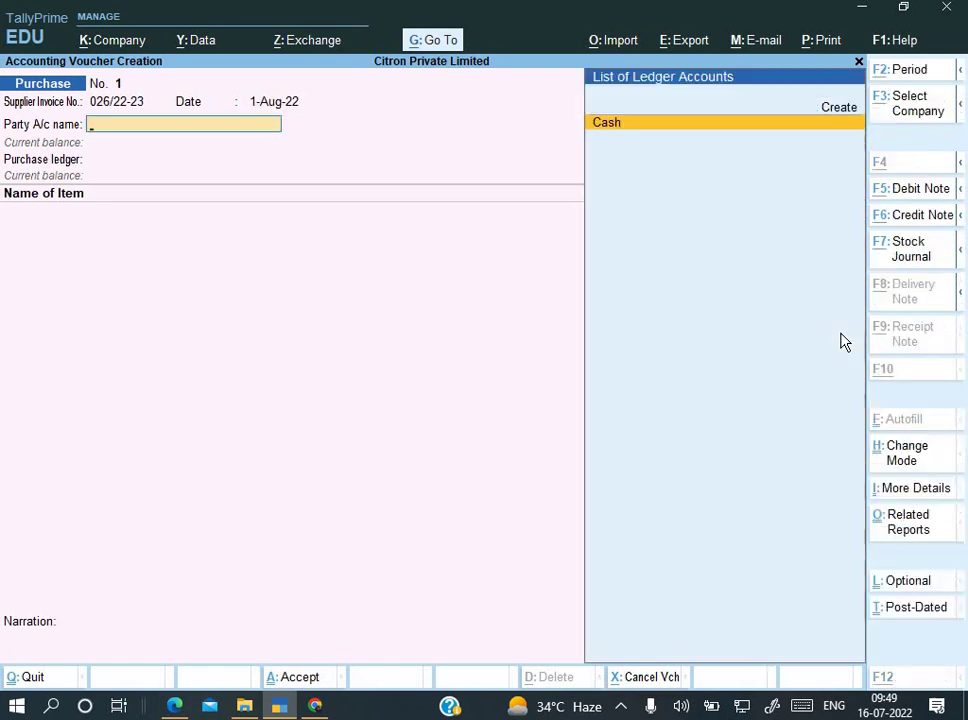
Step: Create ledger 'TVRI PRIVATE LIMITED', copied from the invoice, under Sundry Creditors
key("alt+c")
key("alt+Tab")
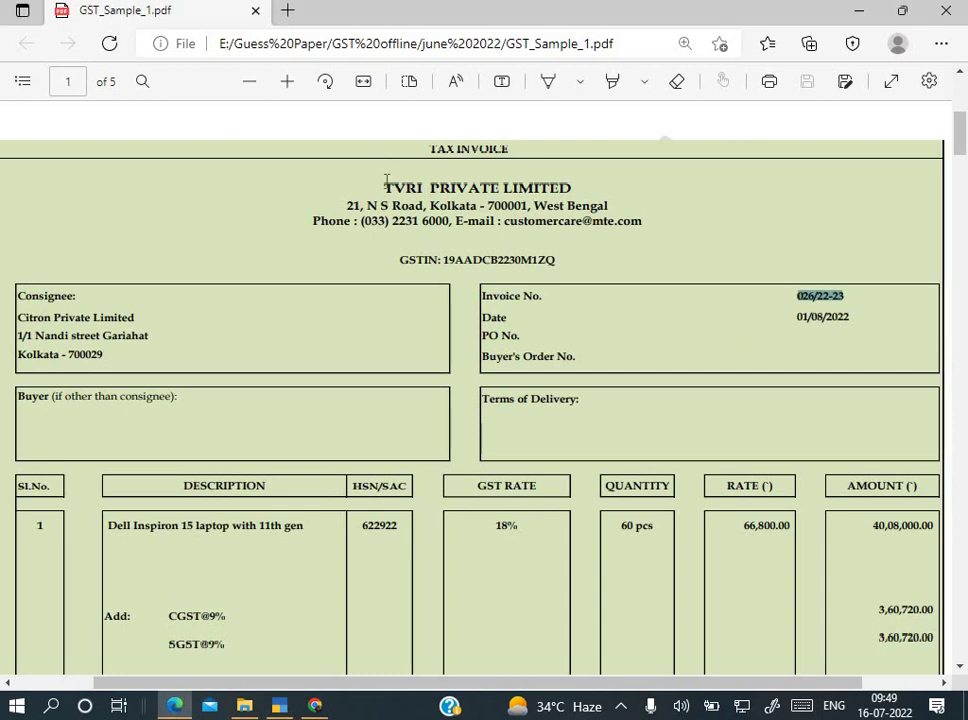
left_click_drag(384, 188, 571, 194)
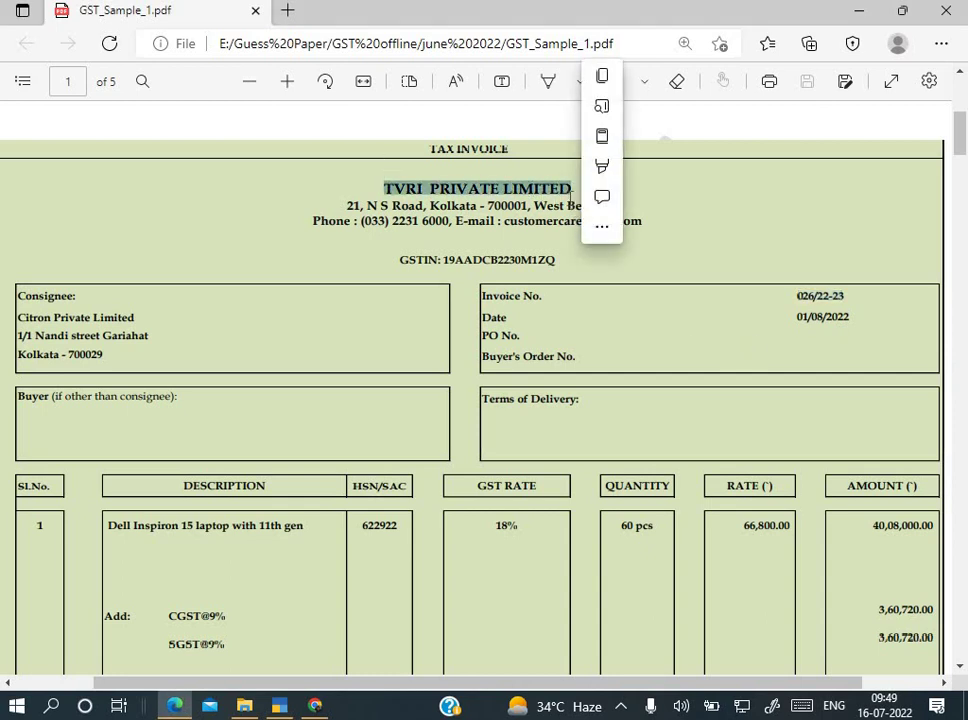
key("ctrl+c")
key("alt+Tab")
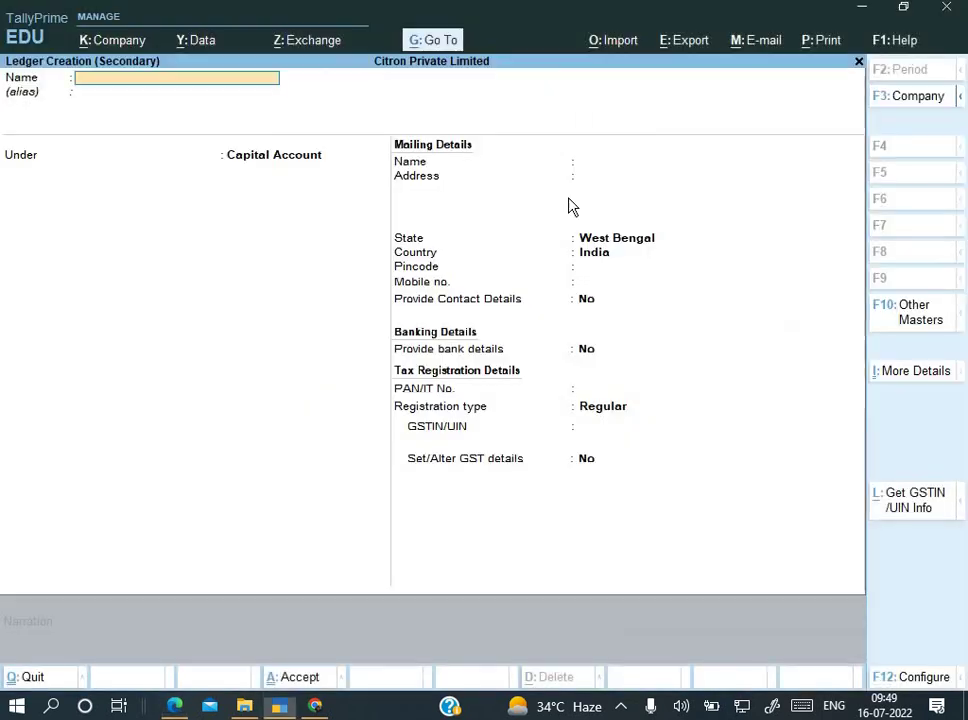
key("ctrl+alt+v")
key("Return")
key("Return")
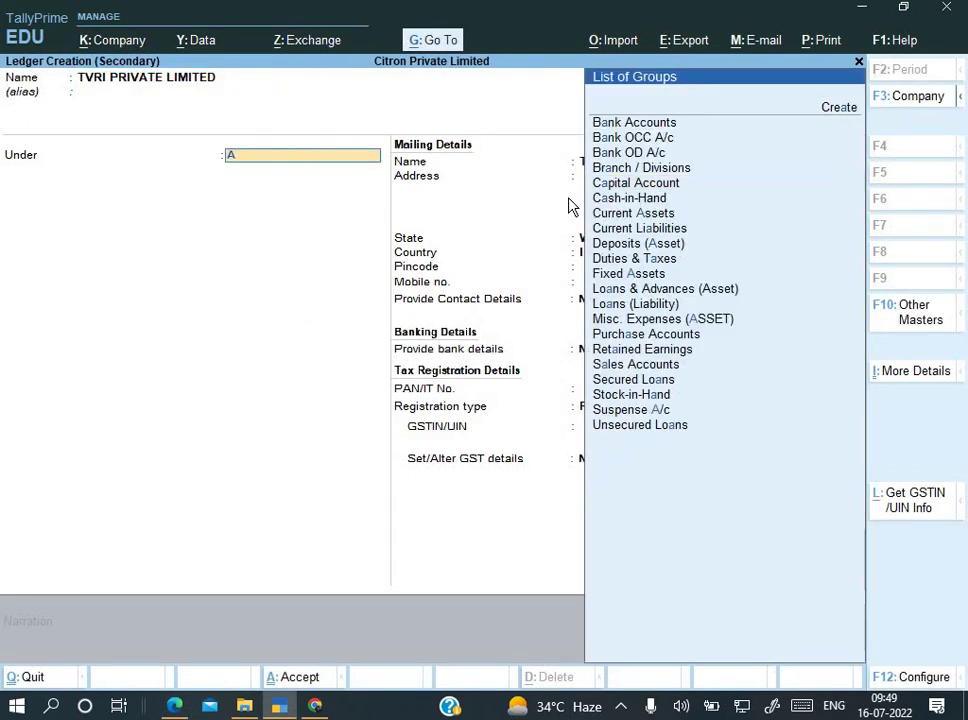
type("S")
key("Down")
key("Down")
key("Down")
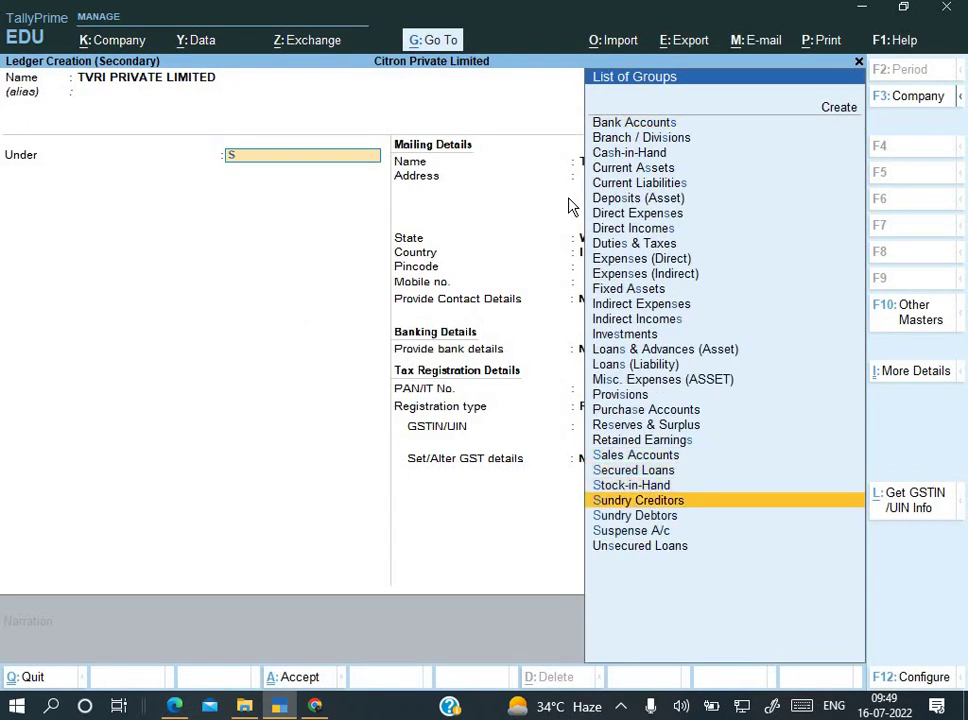
key("Return")
key("Return")
key("Return")
key("Return")
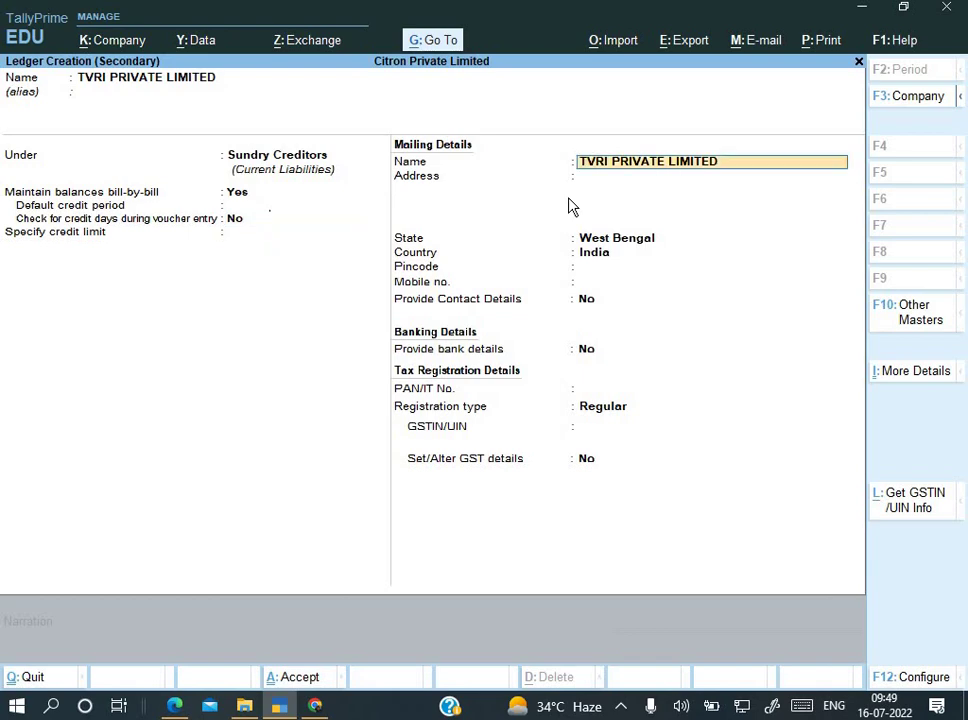
key("Return")
key("Return")
Step: Add the invoice's street address, state West Bengal and pincode 700001 to the ledger
key("alt+Tab")
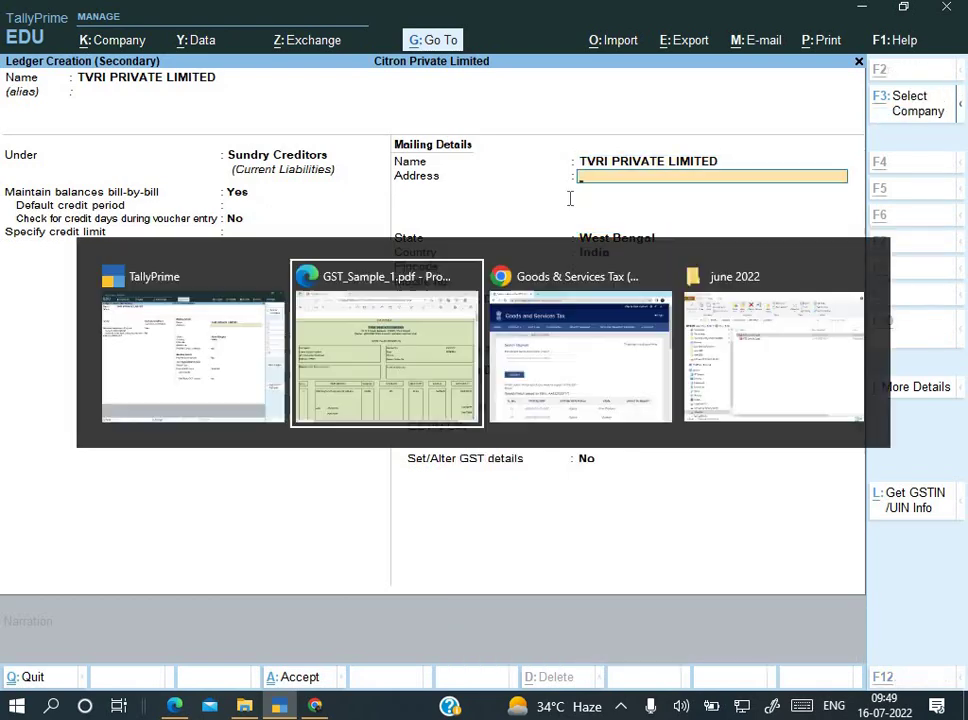
left_click_drag(347, 205, 481, 207)
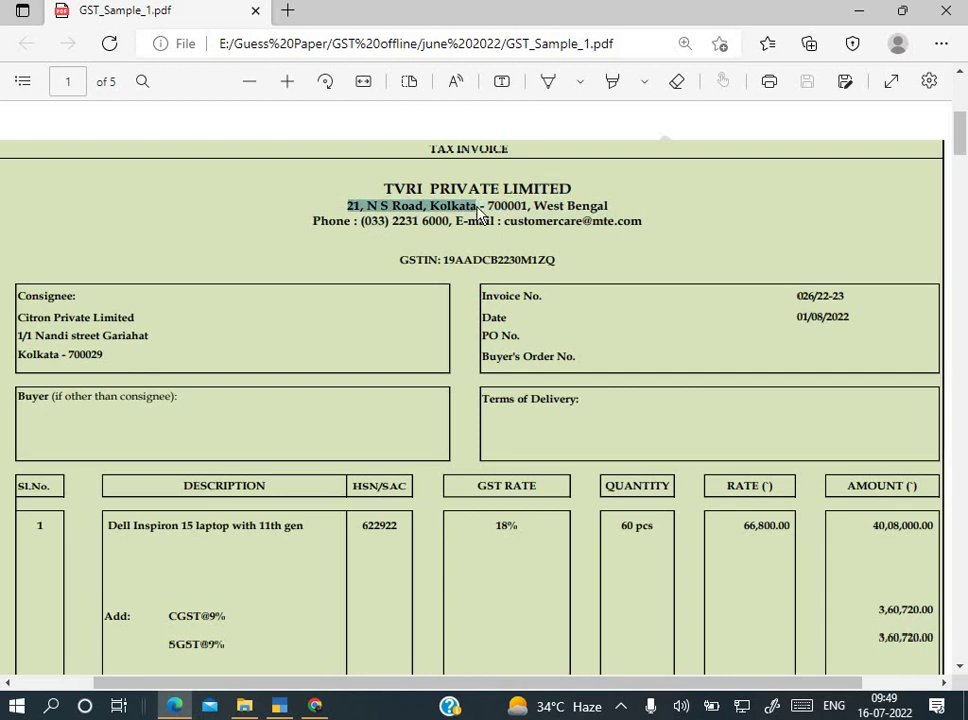
key("alt+Tab")
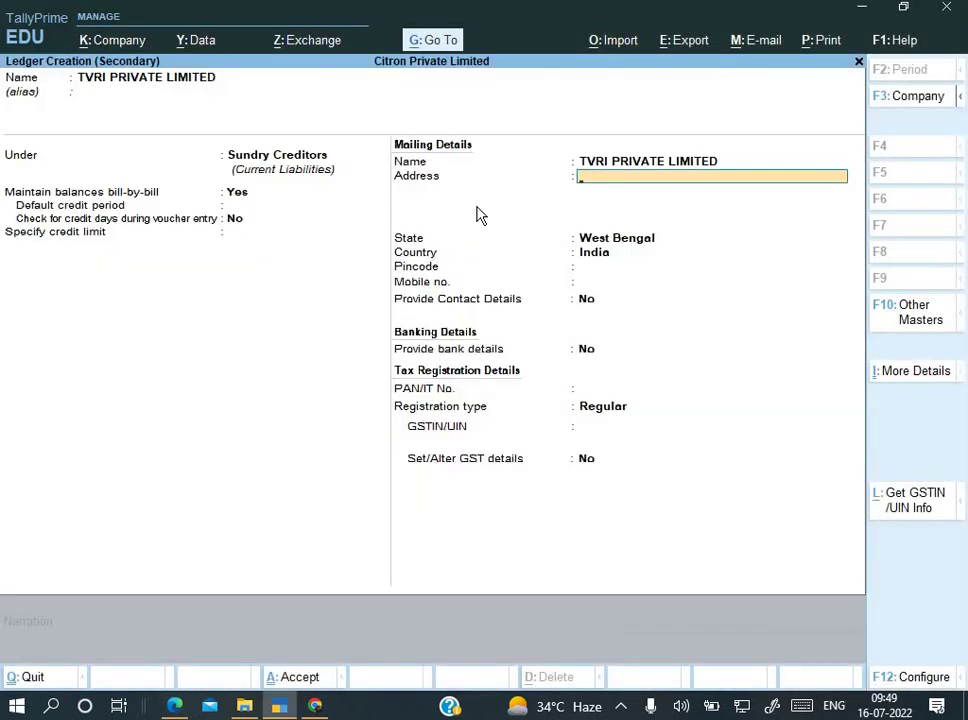
key("ctrl+v")
key("Return")
key("Return")
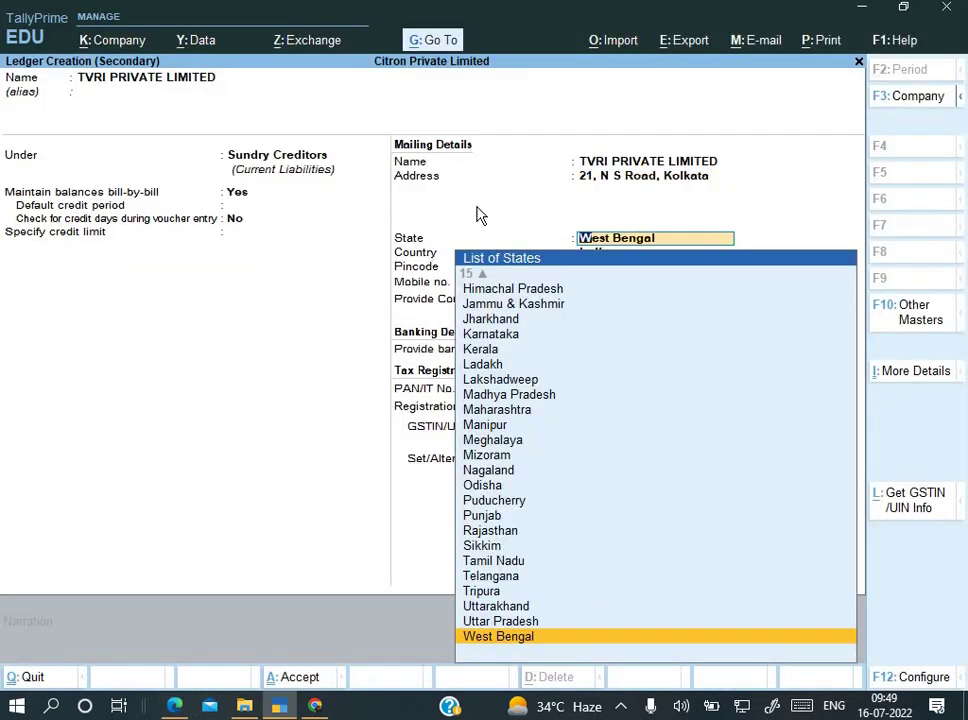
key("Return")
key("alt+Tab")
key("alt+Tab")
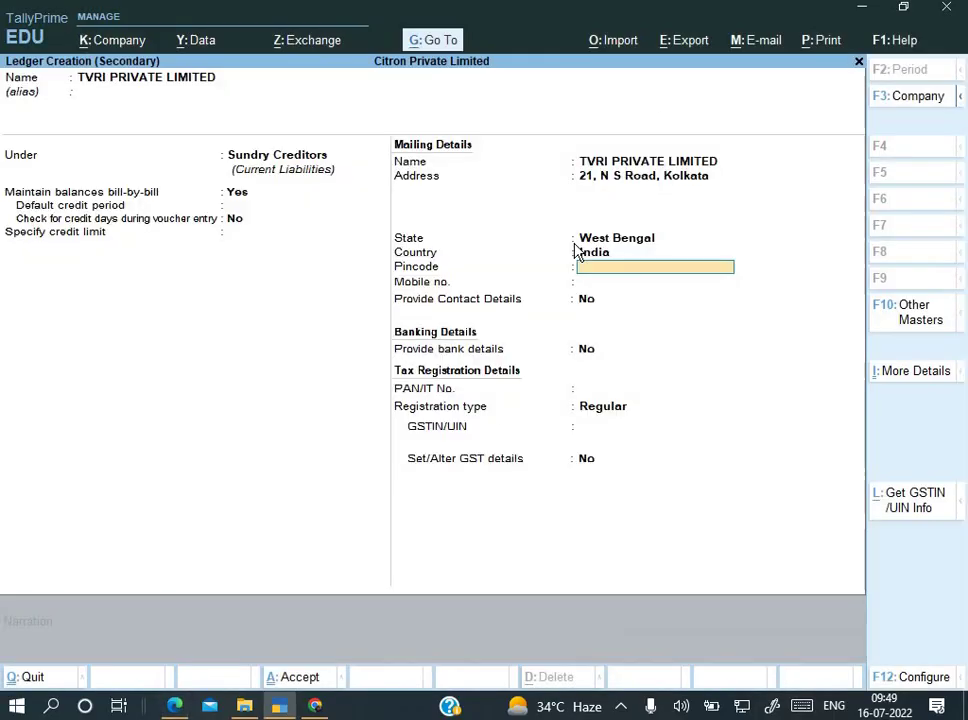
type("70000")
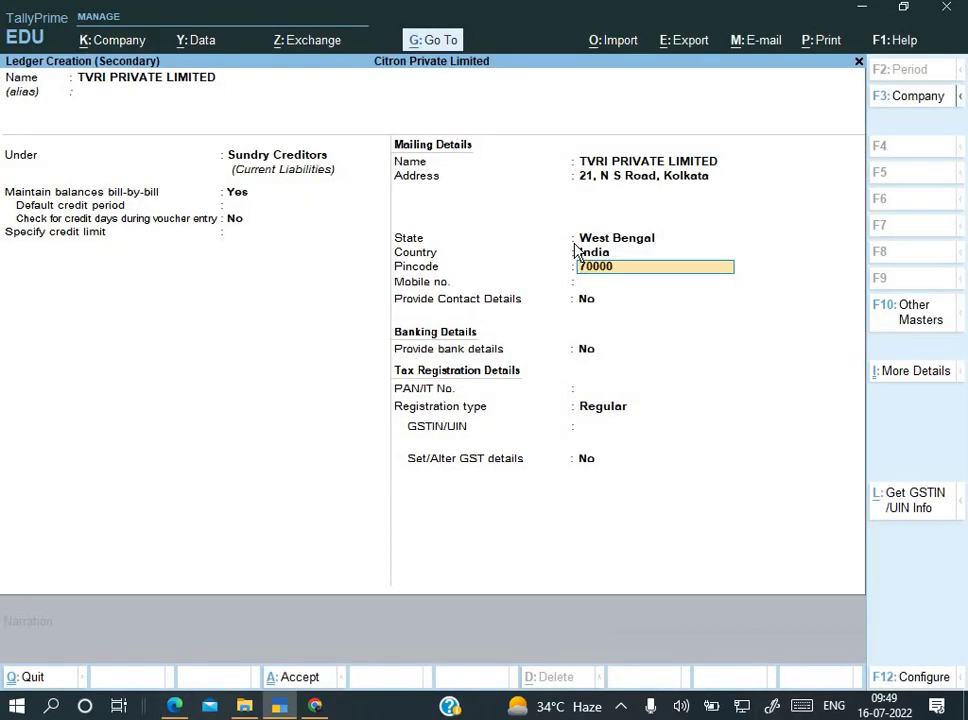
type("1")
key("Return")
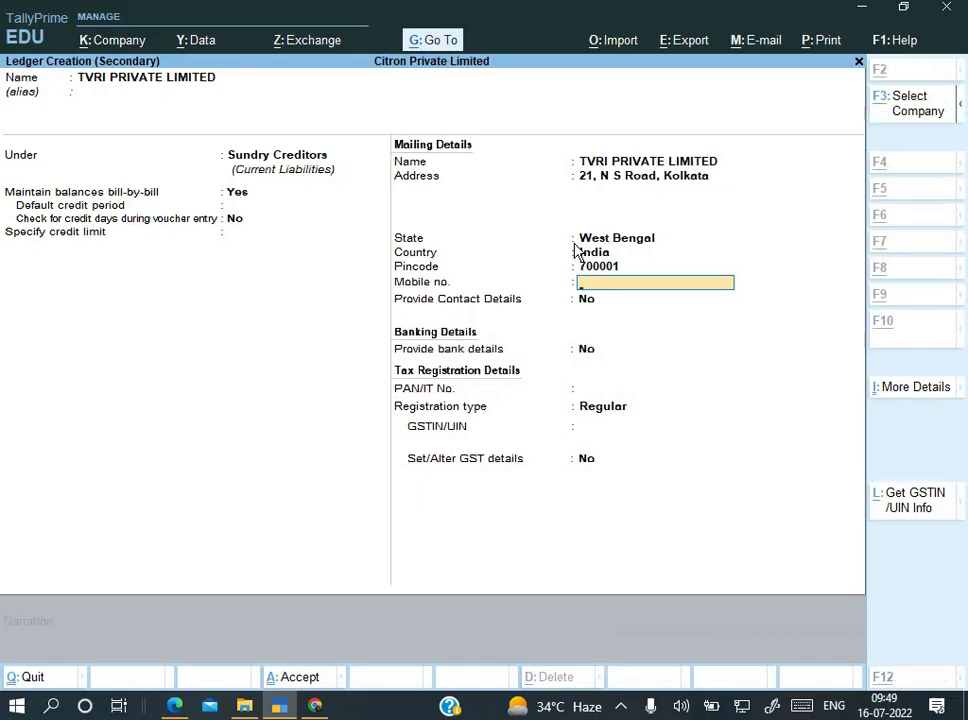
Step: Copy the supplier's phone number from the invoice and set Provide Contact Details to Yes
key("alt+Tab")
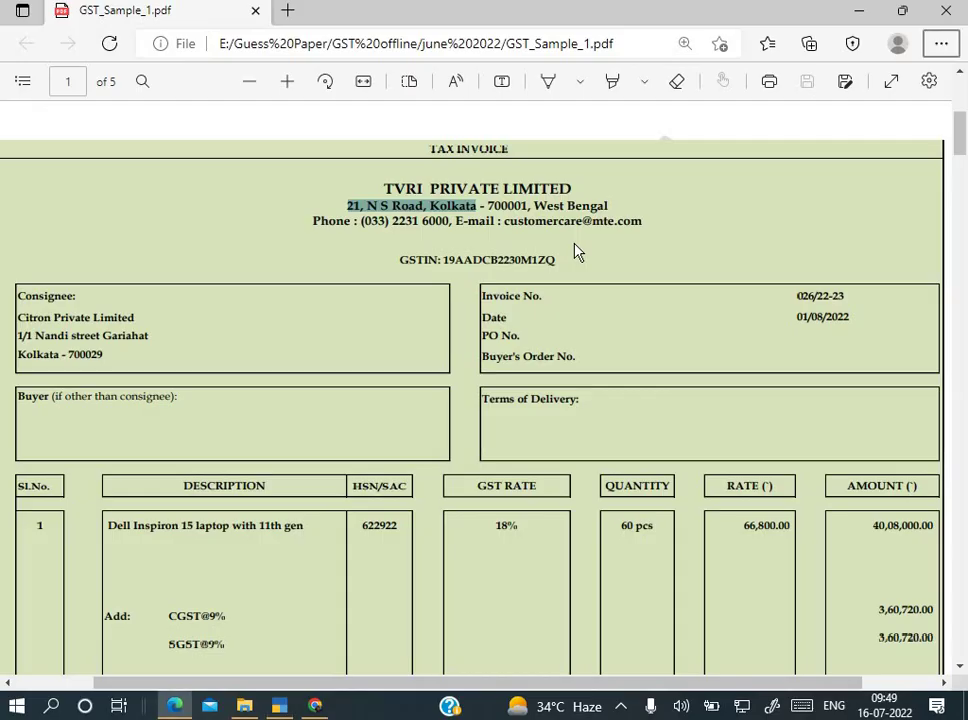
left_click(367, 222)
left_click_drag(362, 222, 447, 228)
key("ctrl+c")
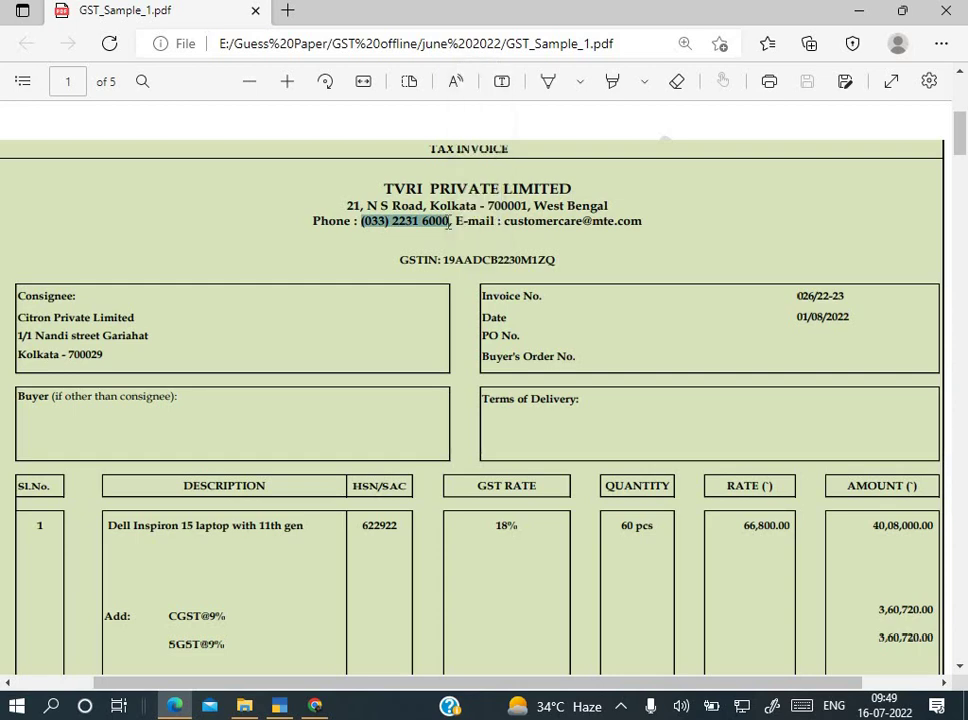
key("alt+Tab")
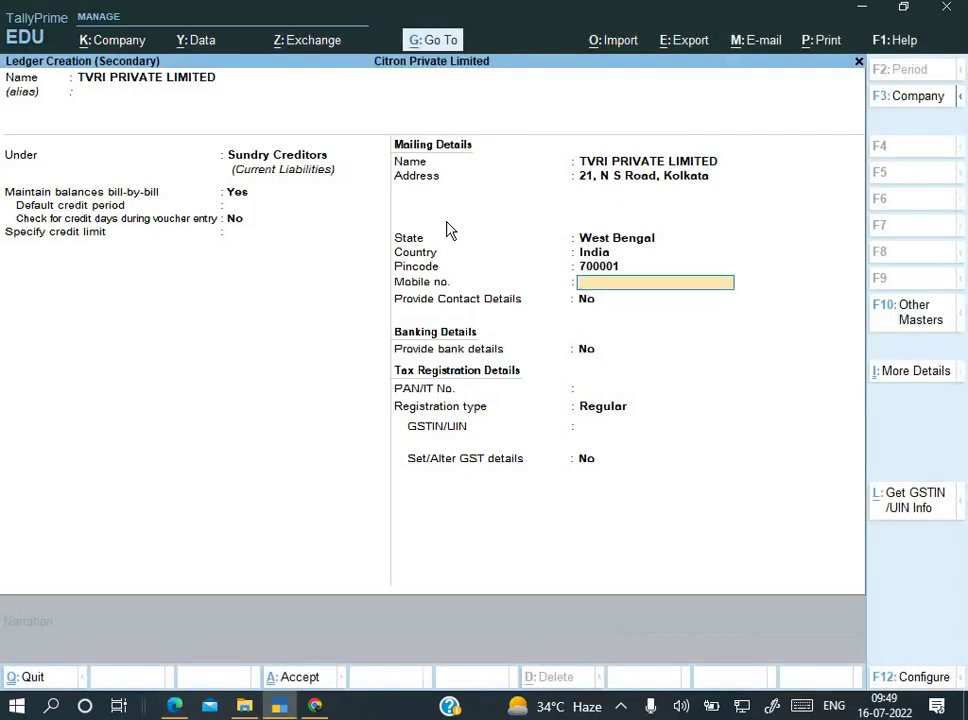
key("ctrl+v")
key("Return")
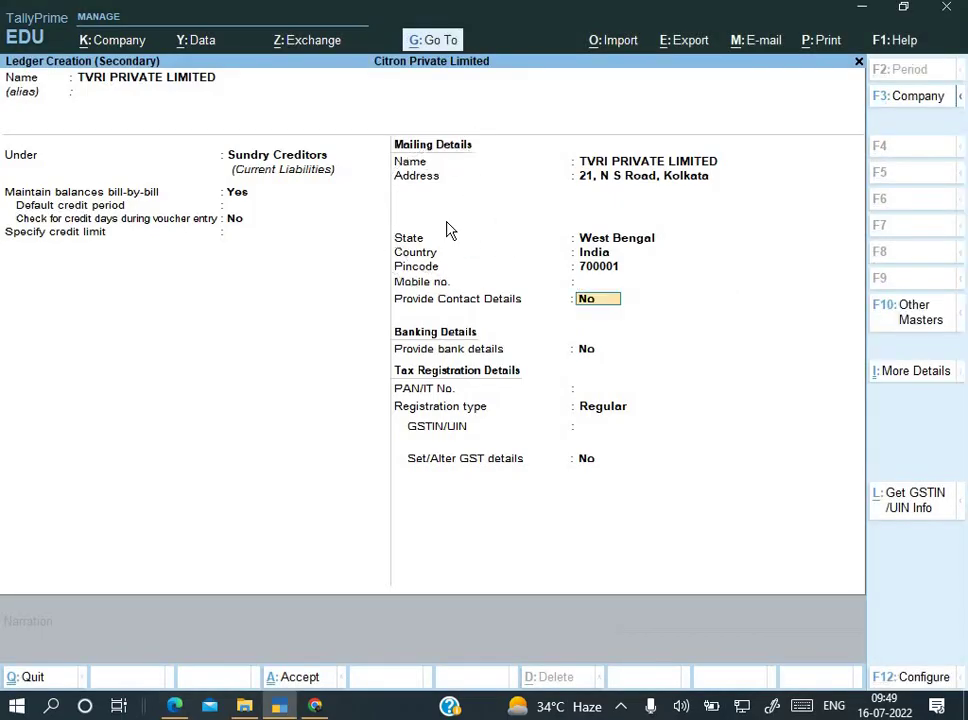
type("y")
key("Return")
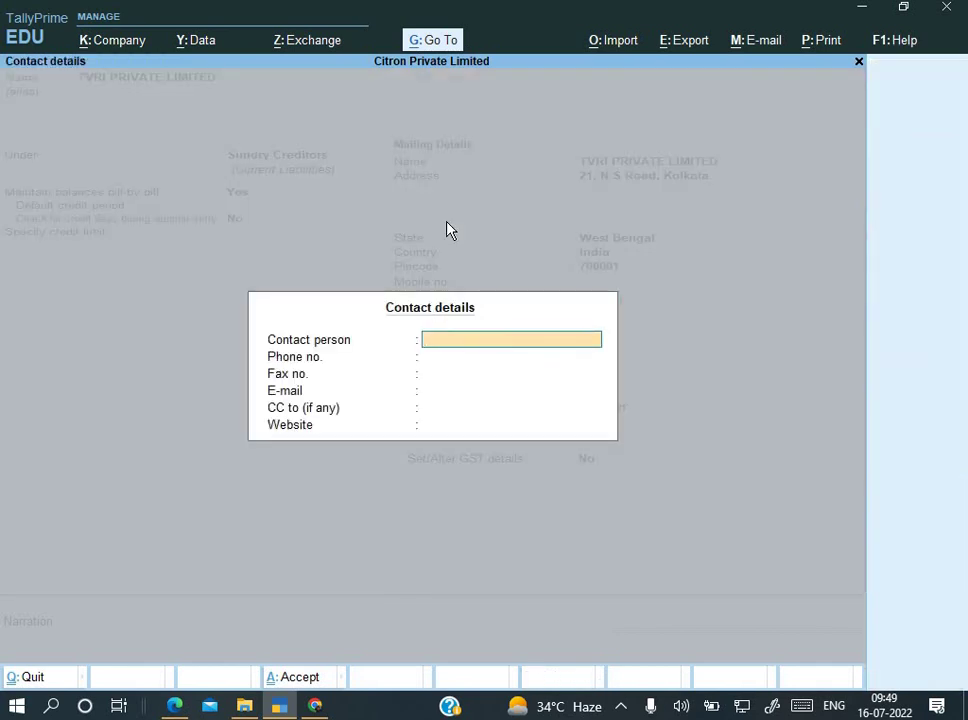
Step: Paste the supplier's phone number into the Phone no. field
key("Return")
key("ctrl+v")
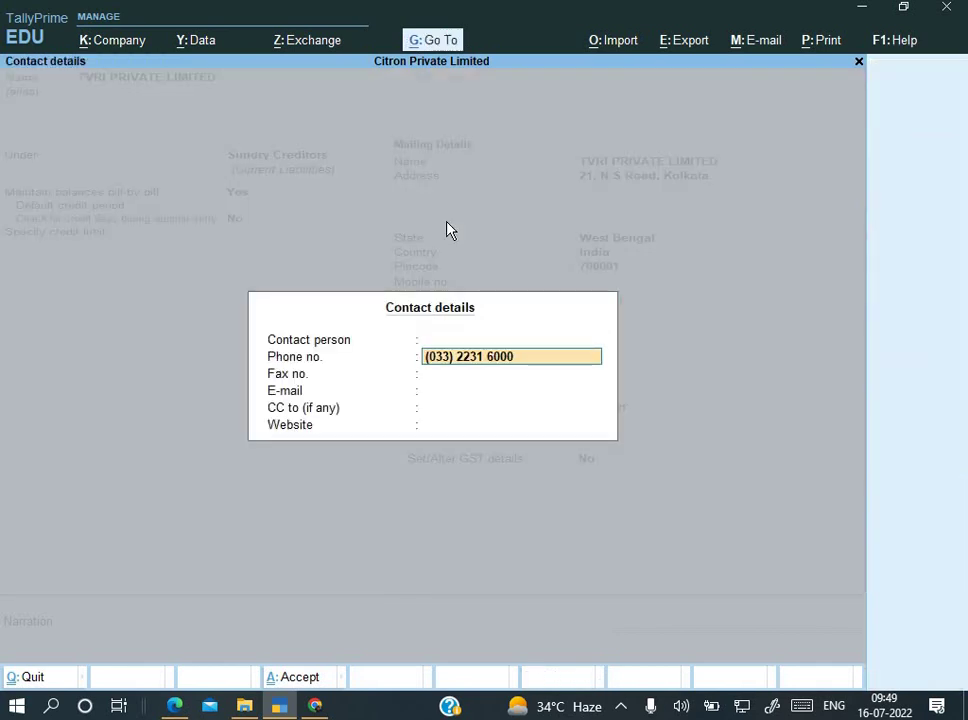
key("Return")
key("Return")
Step: Copy the supplier's e-mail from the invoice into E-mail, removing the stray colon
key("alt+Tab")
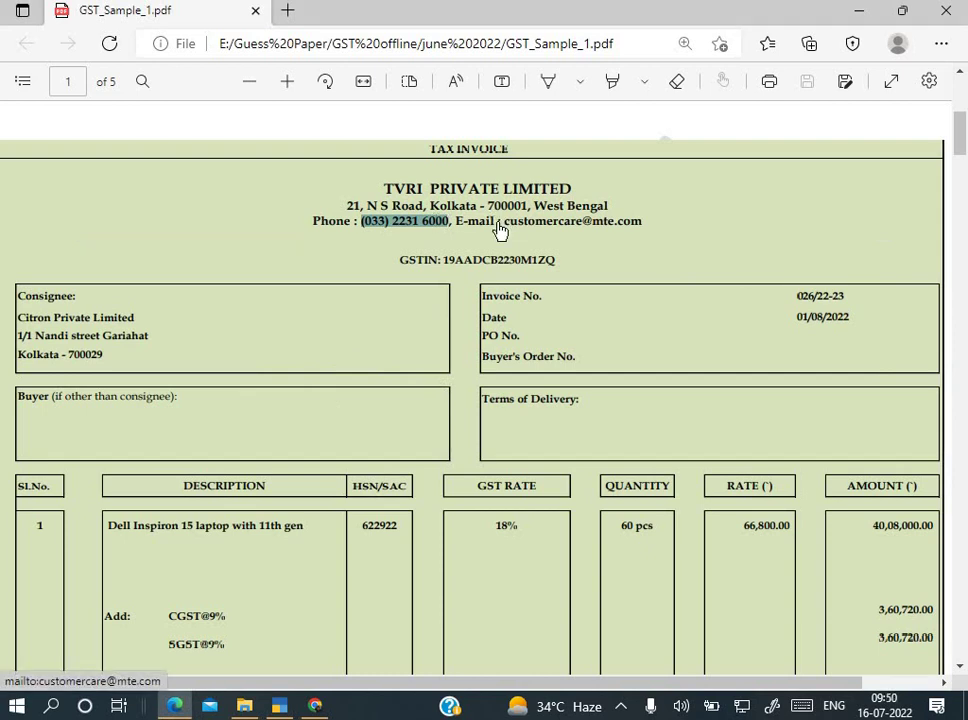
left_click_drag(493, 222, 645, 235)
key("ctrl+c")
key("alt+Tab")
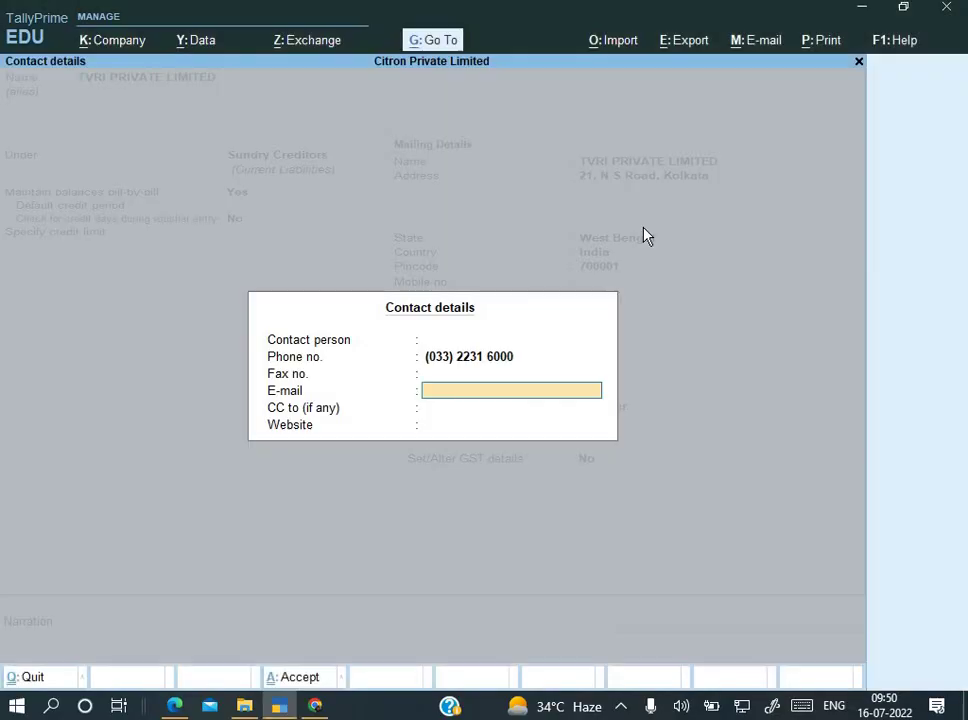
key("ctrl+alt+v")
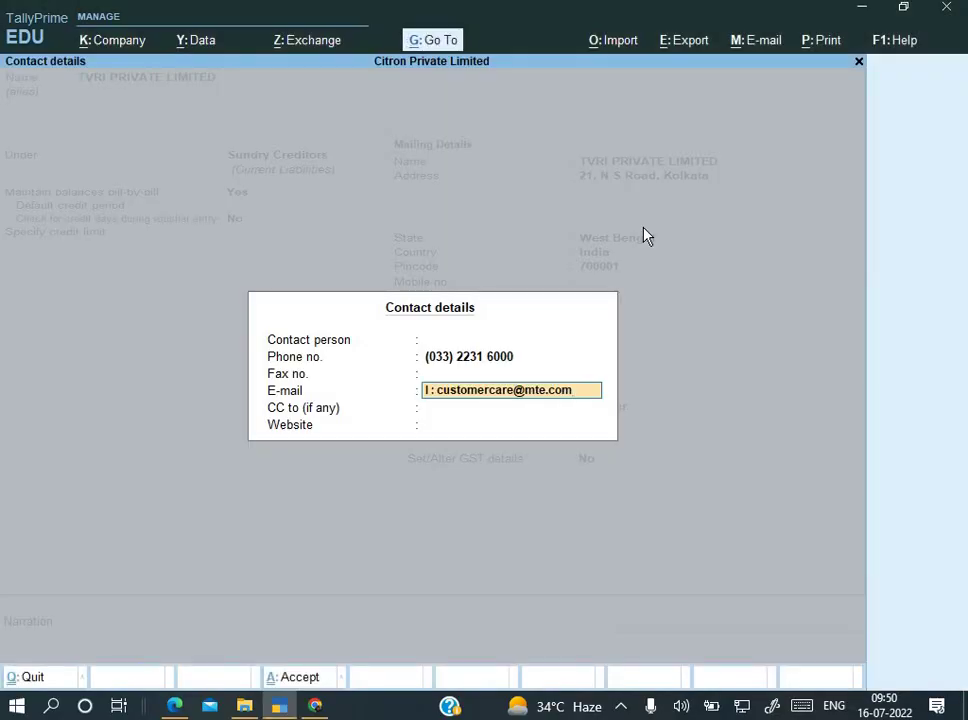
key("Delete")
key("Delete")
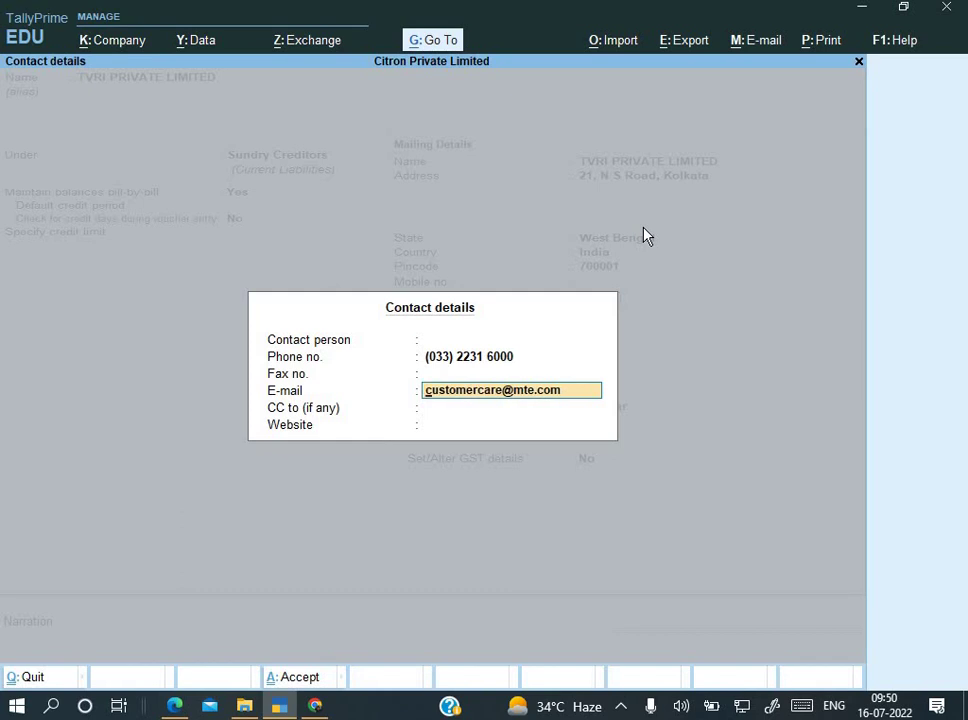
key("Return")
key("Return")
key("Return")
key("Return")
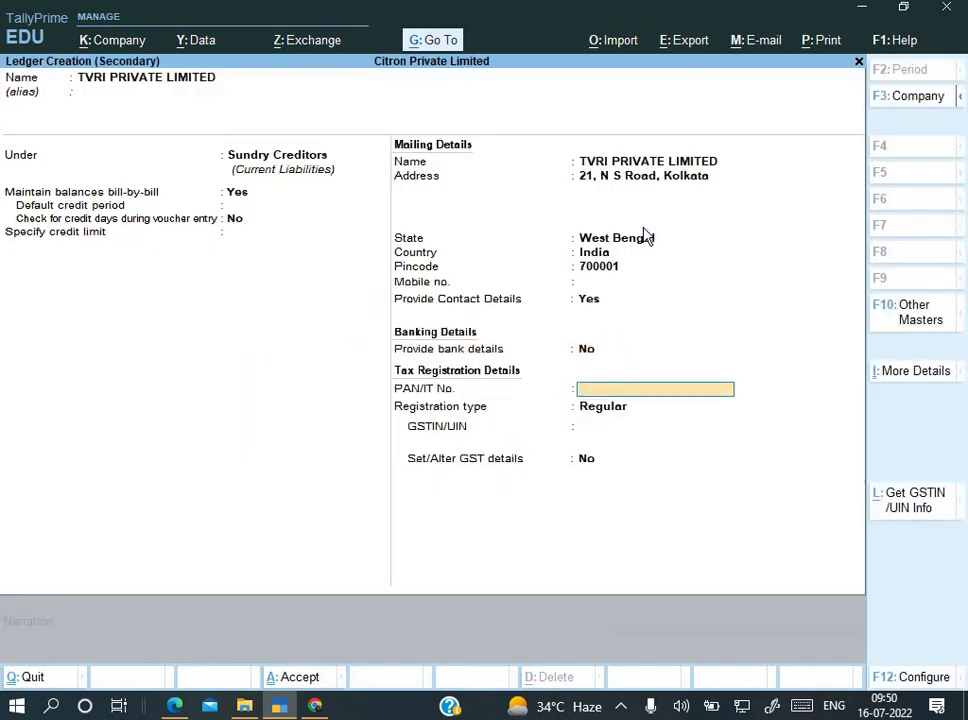
key("Return")
key("Return")
Step: Copy the supplier's GSTIN from the invoice into the ledger's GSTIN/UIN field
key("alt+Tab")
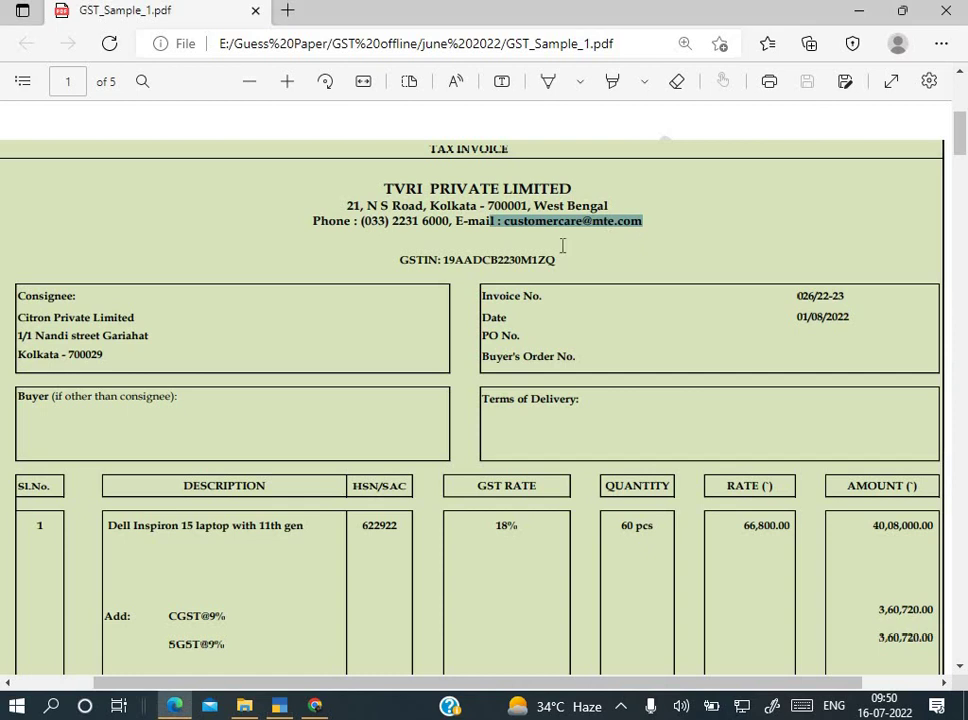
left_click_drag(443, 259, 557, 264)
key("ctrl+c")
key("alt+Tab")
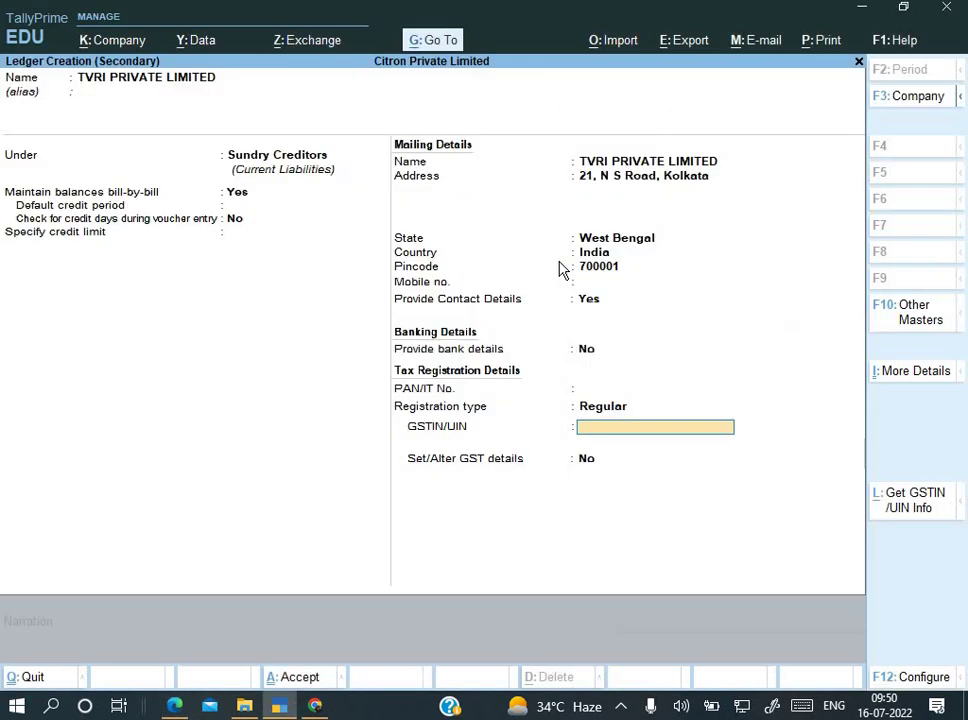
key("ctrl+v")
key("Return")
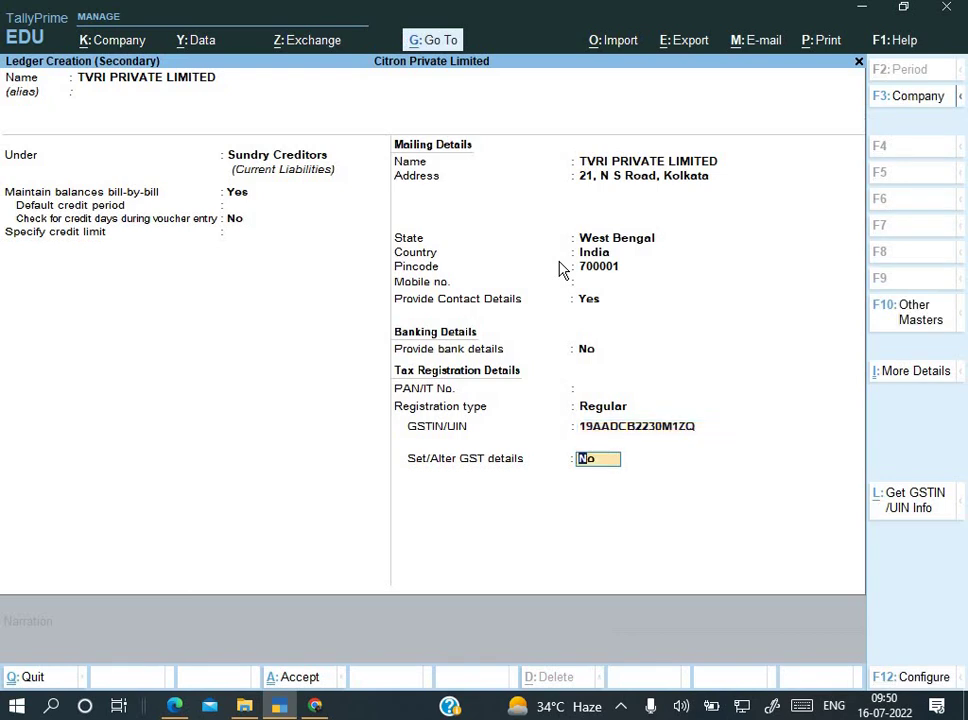
Step: Save the TVRI PRIVATE LIMITED ledger and accept the voucher's party details
key("Return")
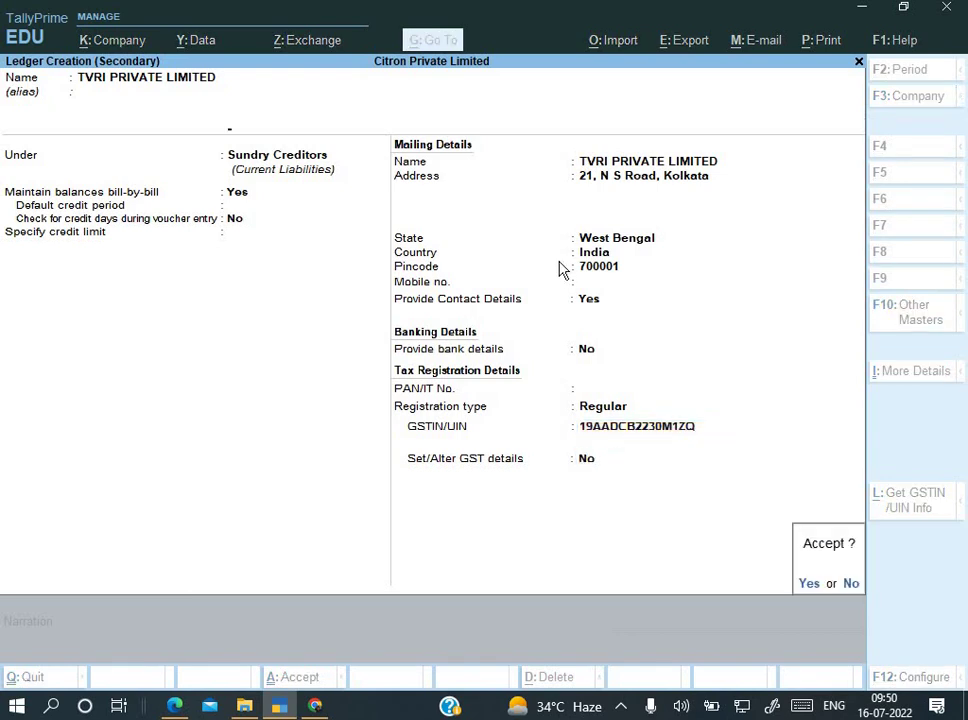
key("Return")
key("Return")
key("Return")
key("Return")
key("Return")
key("Return")
key("Return")
key("Return")
key("Return")
key("Return")
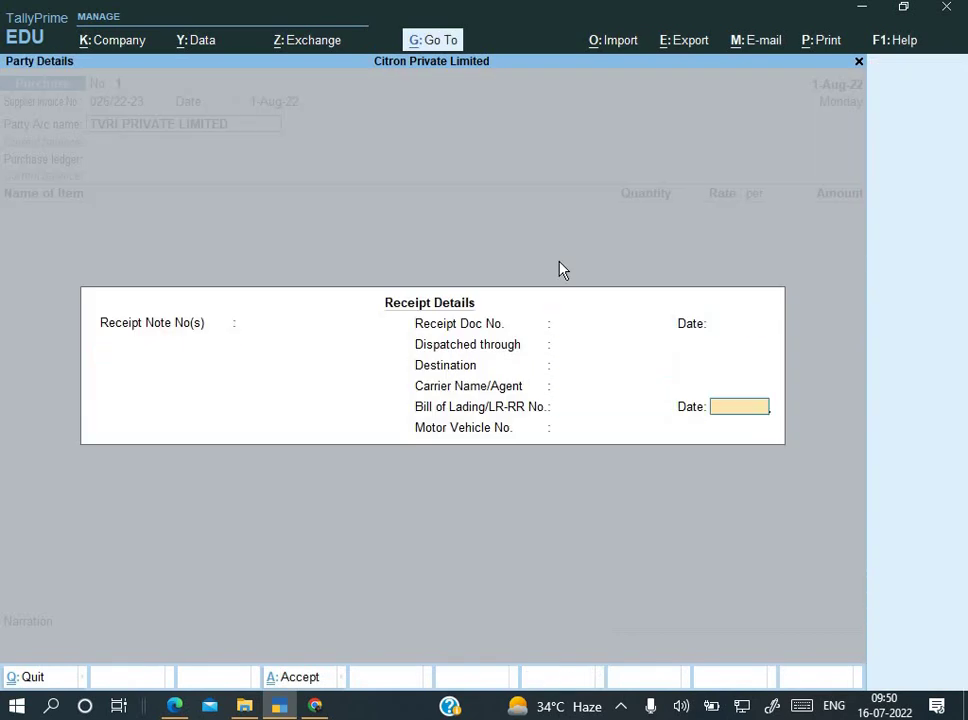
key("Return")
key("Return")
key("Return")
key("Return")
key("Return")
key("Return")
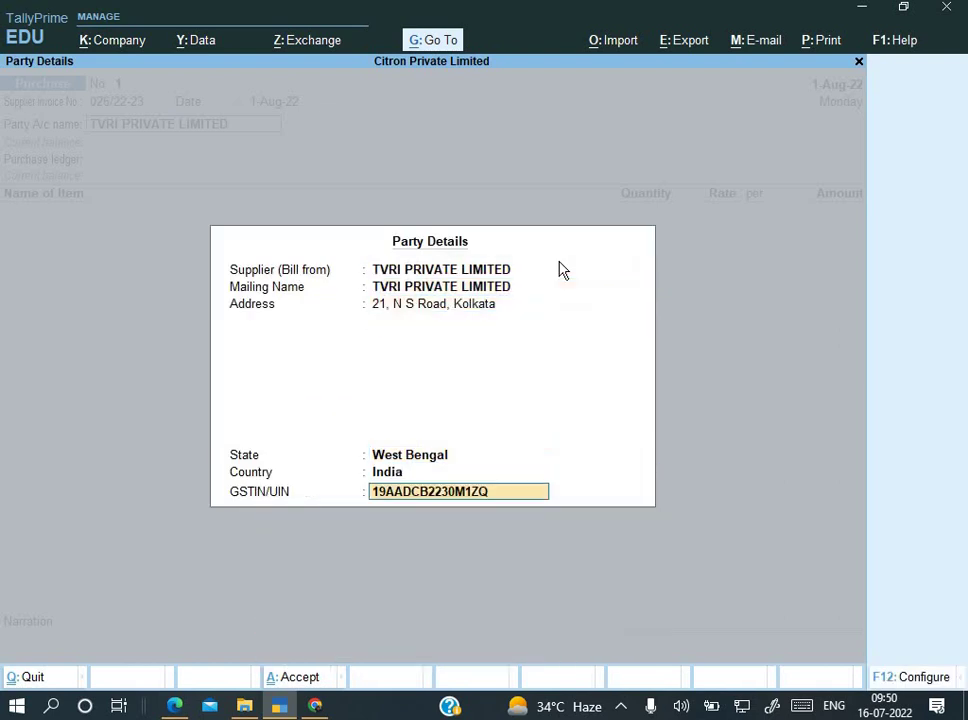
key("Return")
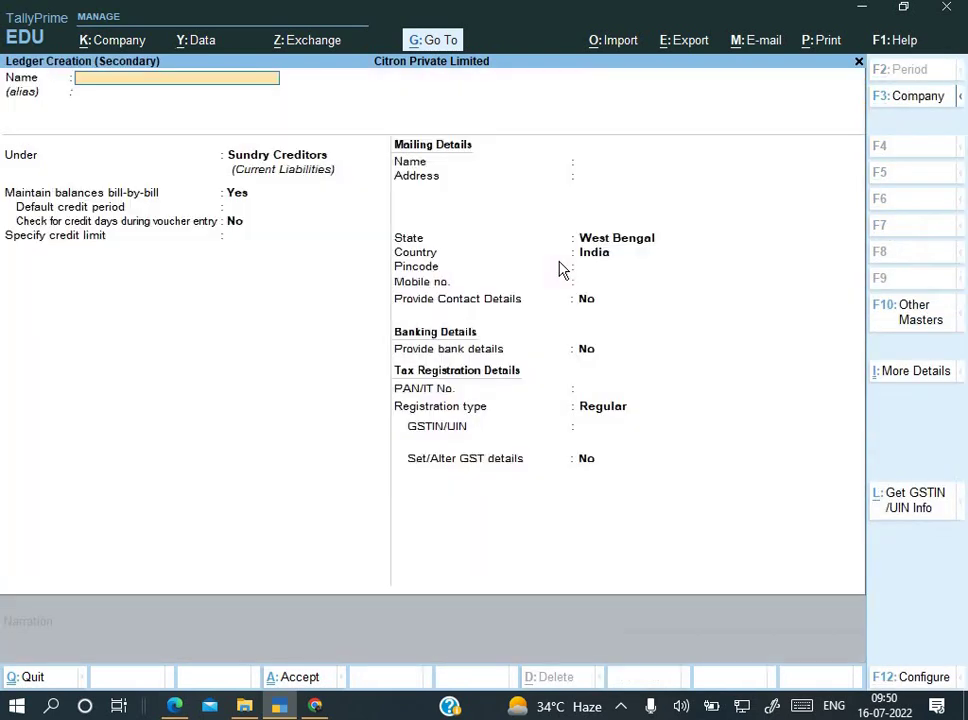
Step: Create ledger 'Purchase' under Purchase Accounts with supply type Goods and accept its tax classification
type("Purchase")
key("Return")
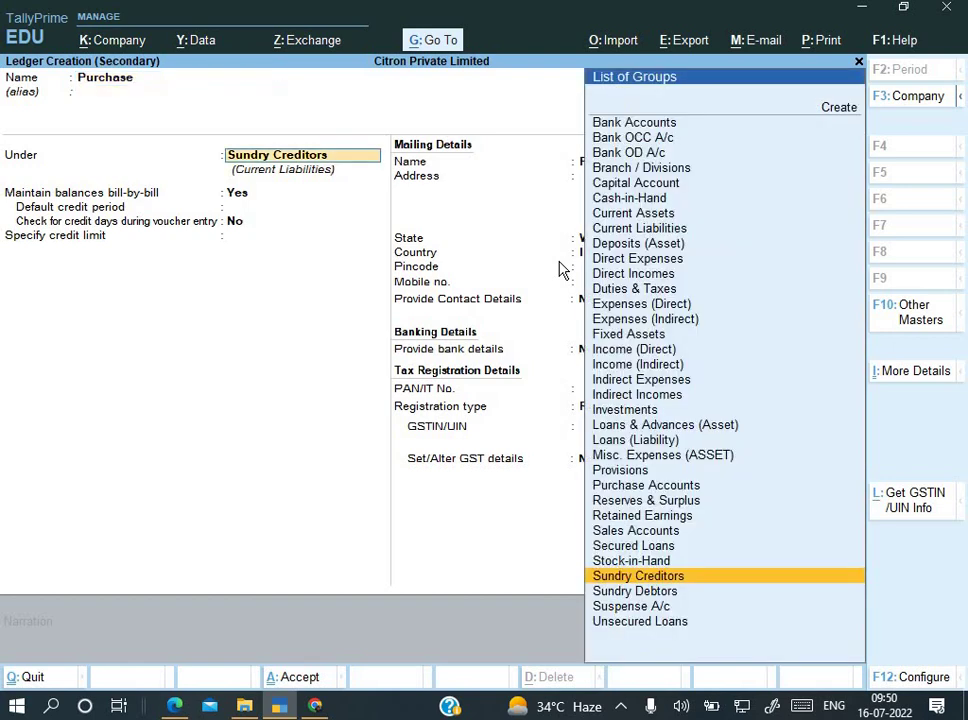
type("Pur")
key("Return")
key("Return")
key("Return")
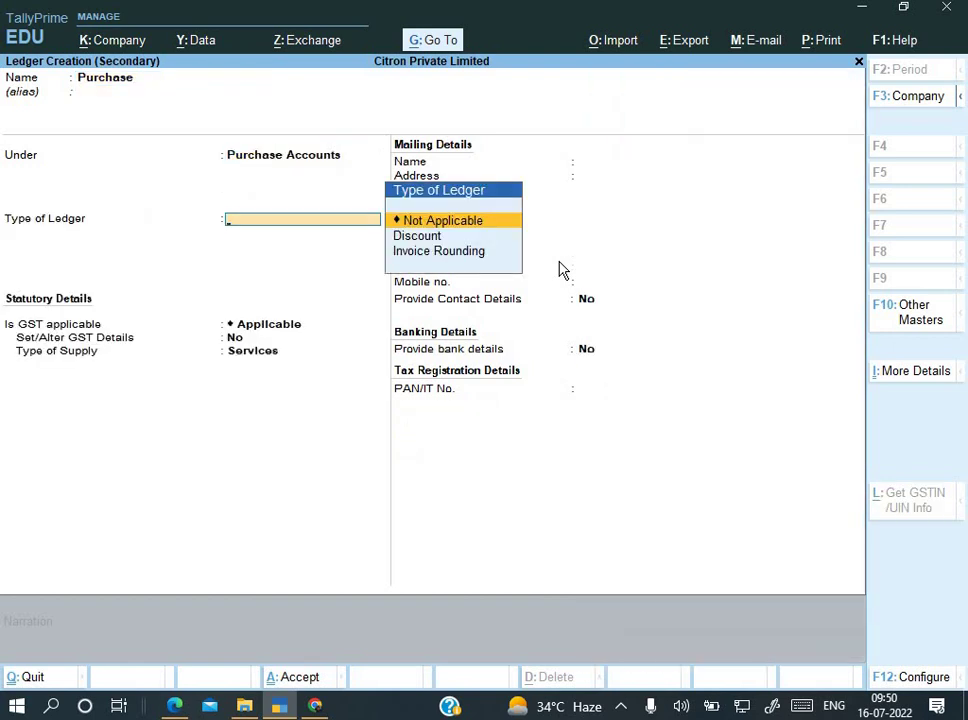
key("Return")
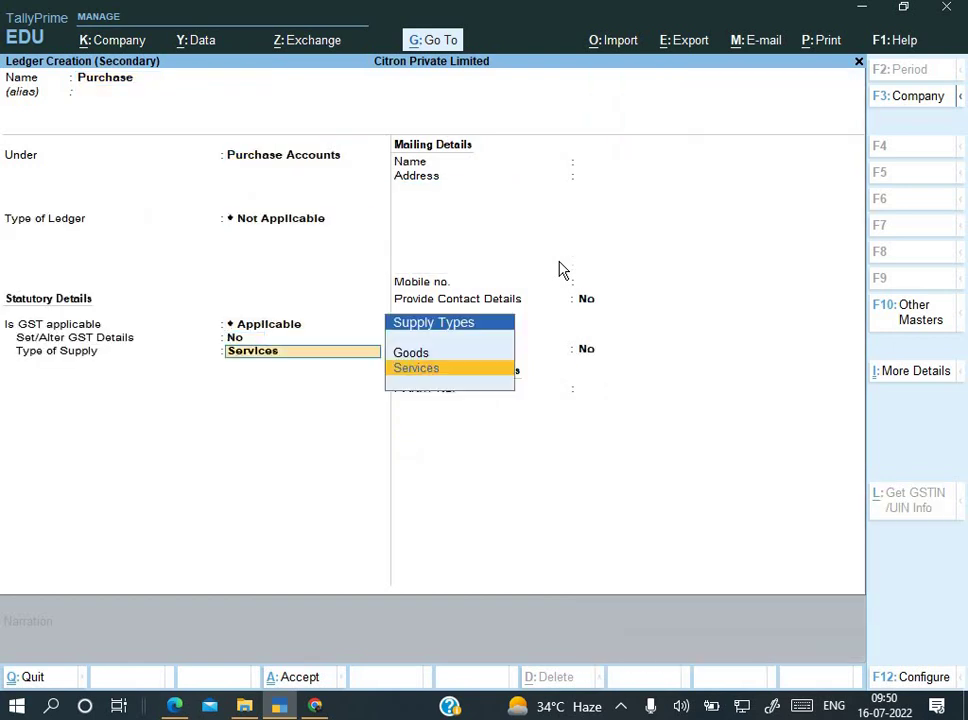
key("Up")
key("Return")
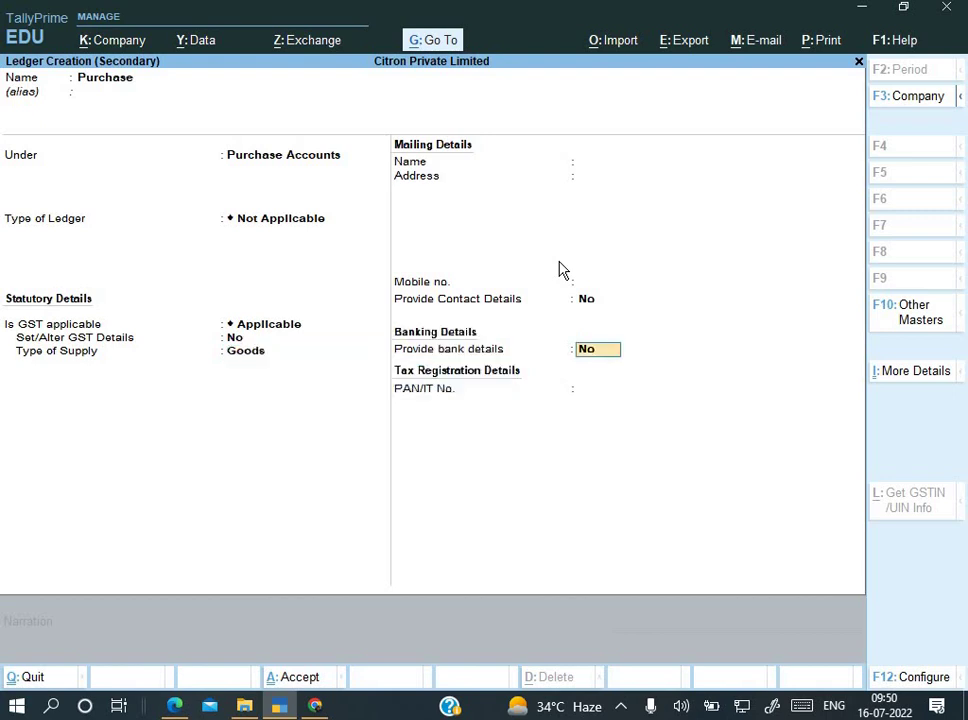
key("Return")
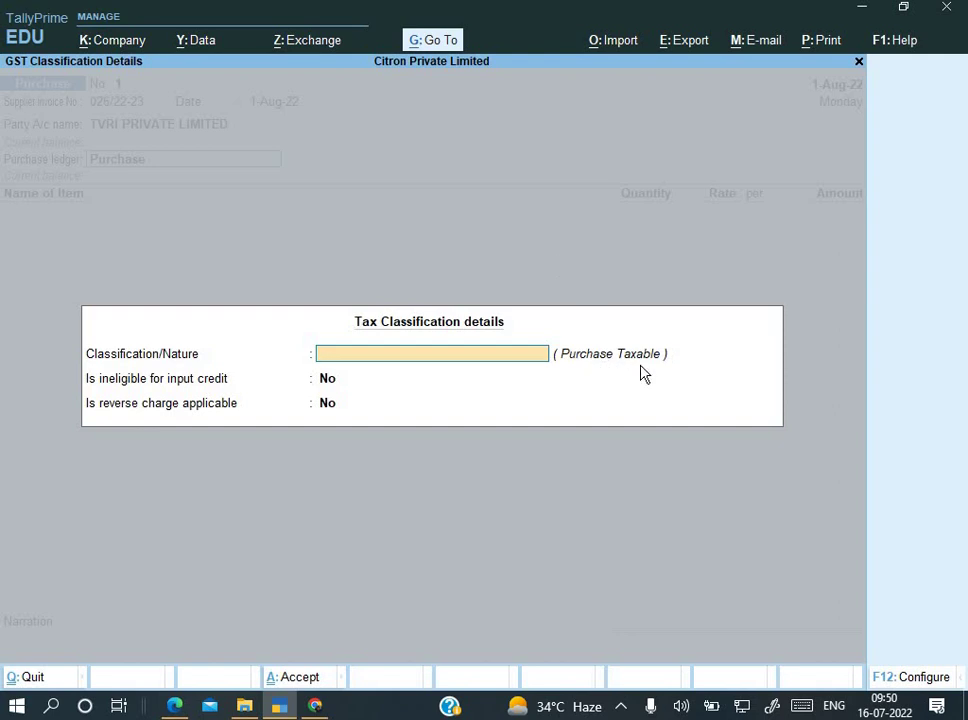
key("Return")
key("Return")
key("Return")
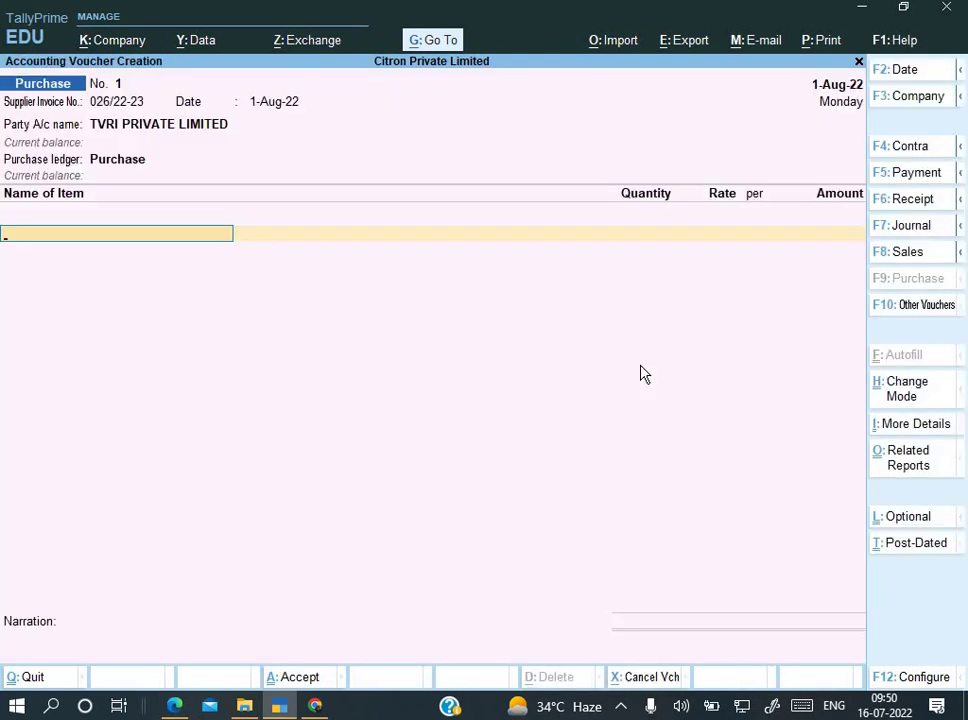
key("alt+c")
key("alt+Tab")
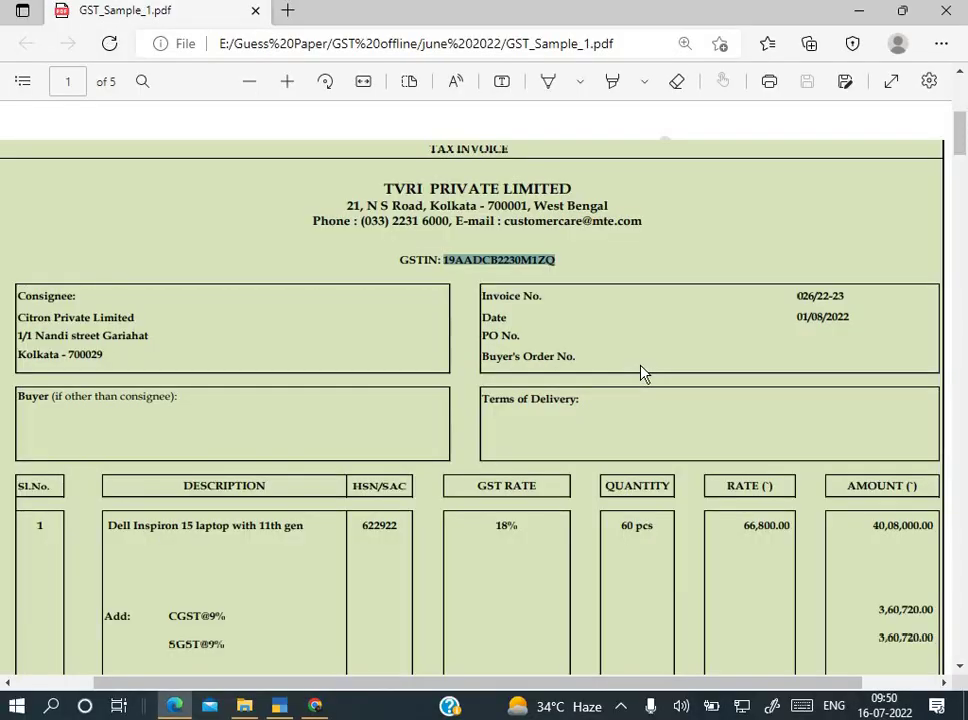
Step: Copy the invoice description and paste it as stock item name 'Dell Inspiron 15 laptop with 11th gen'
scroll(73, 392, "down", 3)
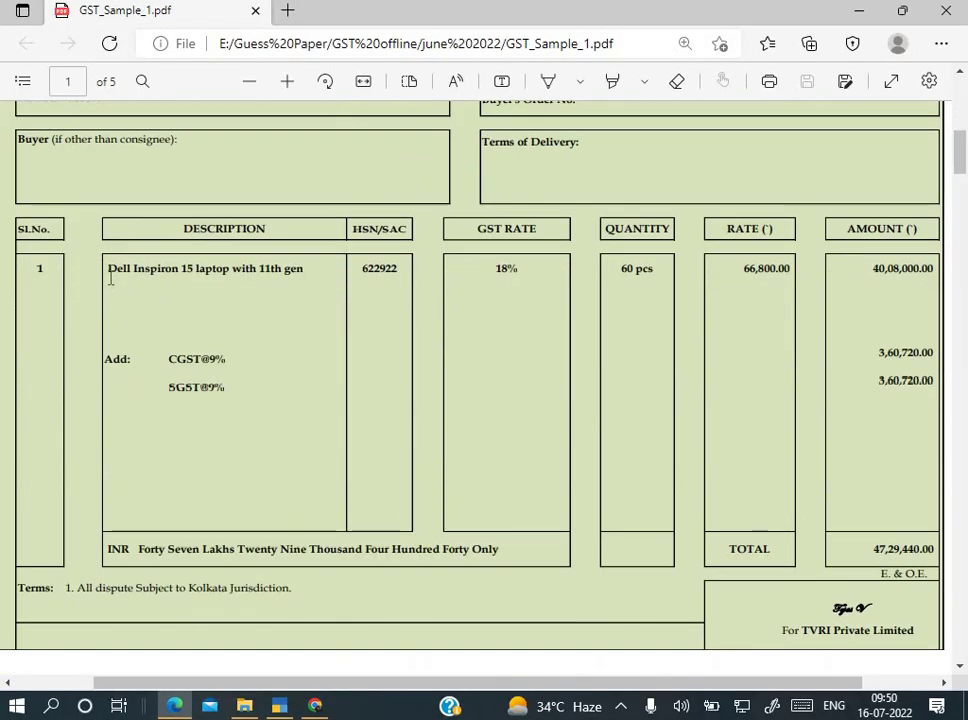
left_click_drag(110, 270, 301, 282)
key("ctrl+c")
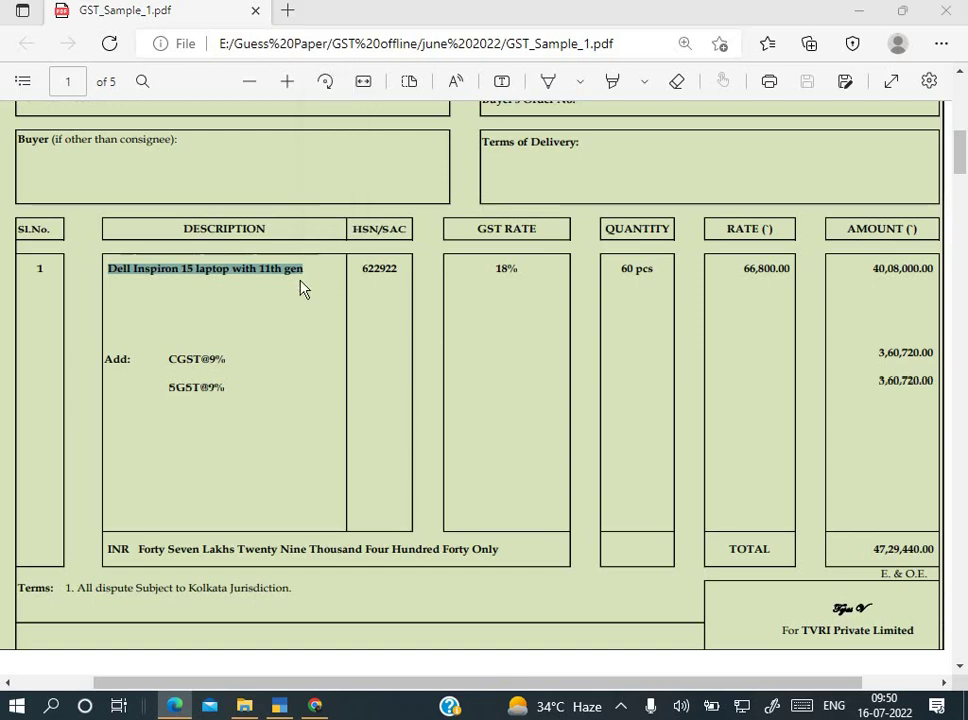
key("alt+Tab")
key("ctrl+v")
key("Return")
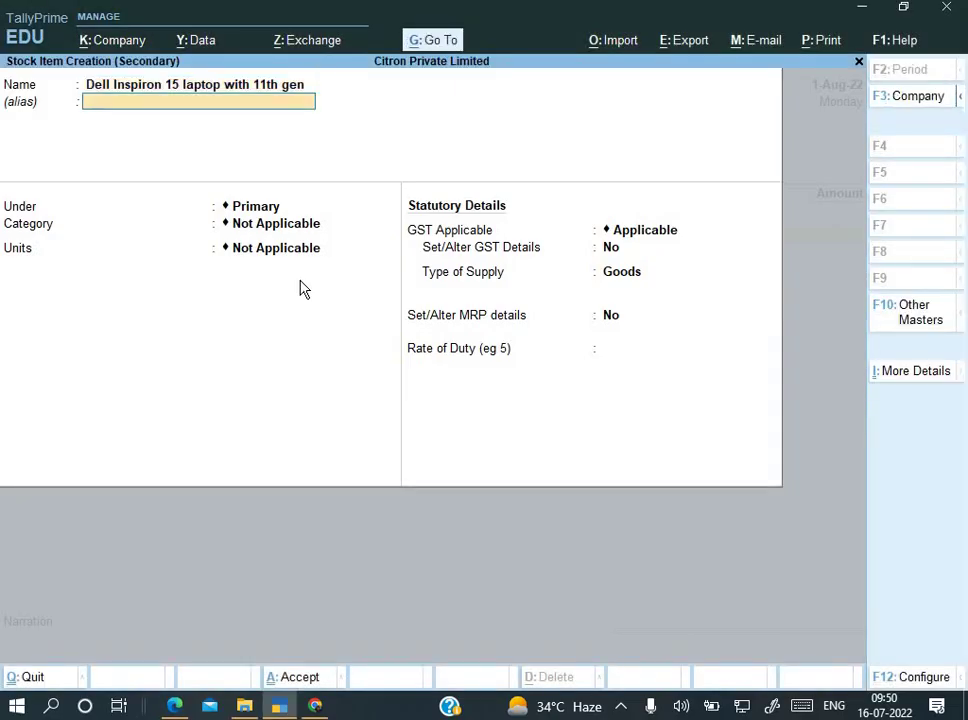
Step: Create a new stock group 'Computer Hardware' under Primary for the item
key("Return")
key("alt+c")
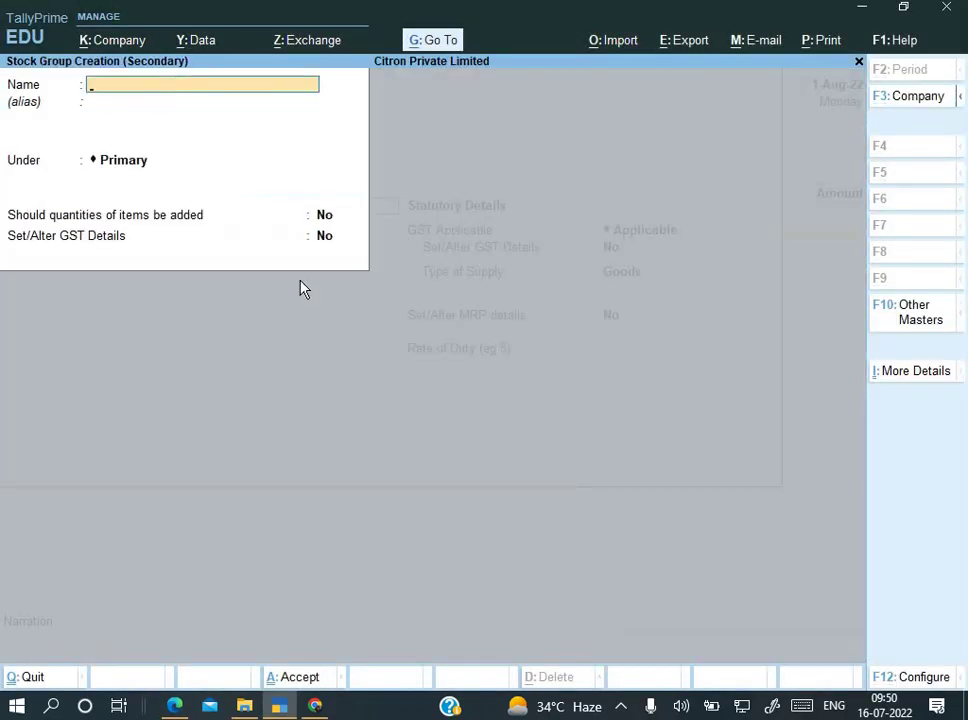
type("Computer Hardware")
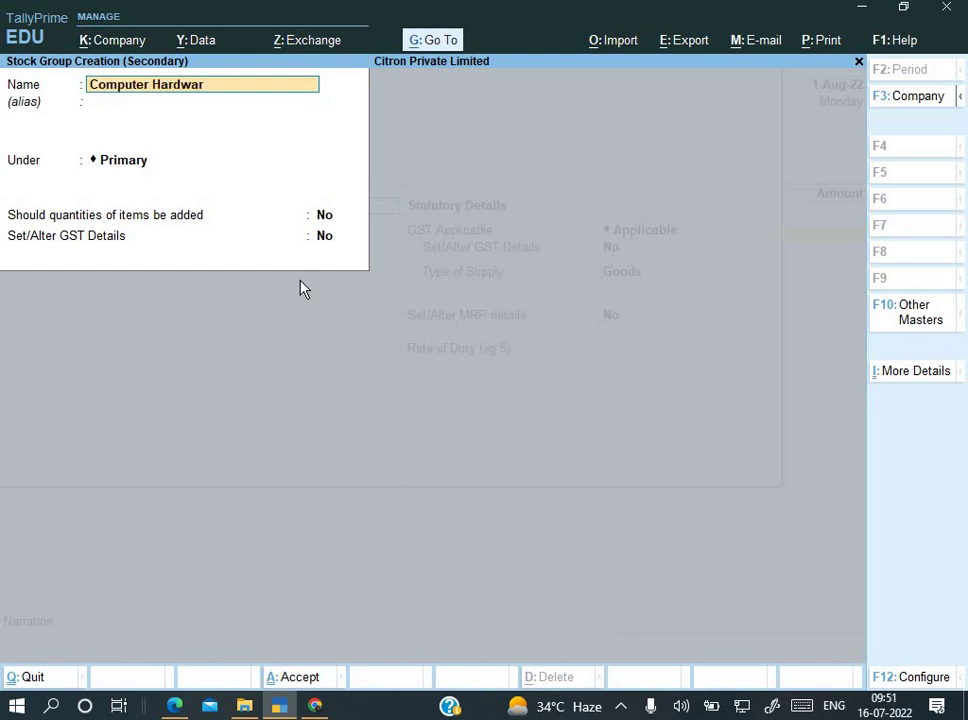
key("Return")
key("Return")
key("Return")
key("Return")
key("Return")
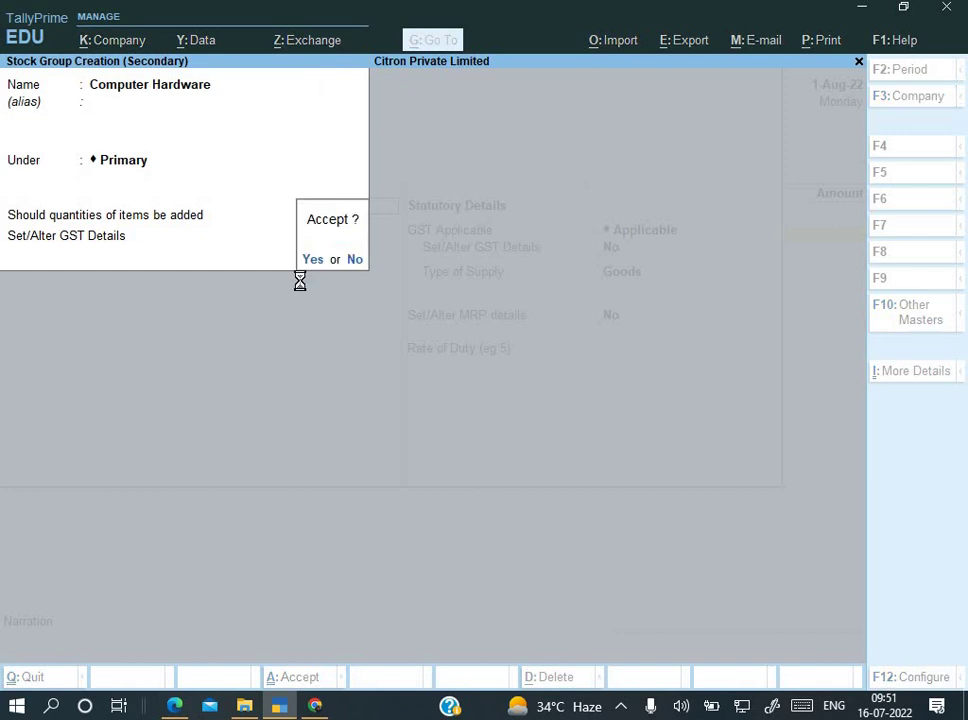
key("Return")
key("Return")
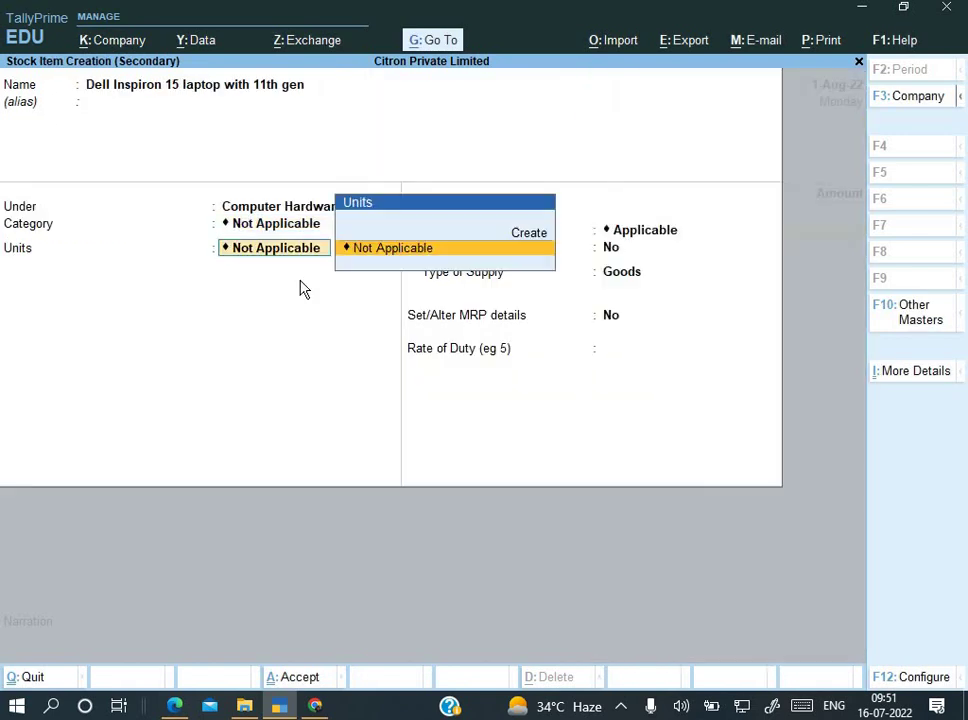
Step: Create unit Pcs with formal name Pieces, UQC PCS-PIECES and zero decimal places
key("alt+c")
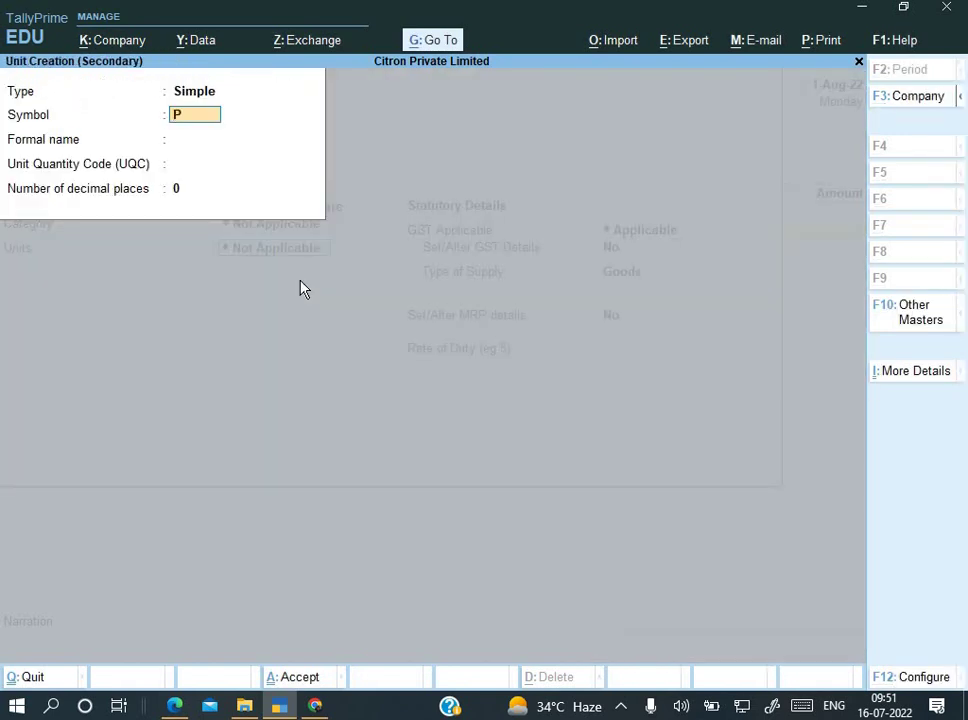
key("Return")
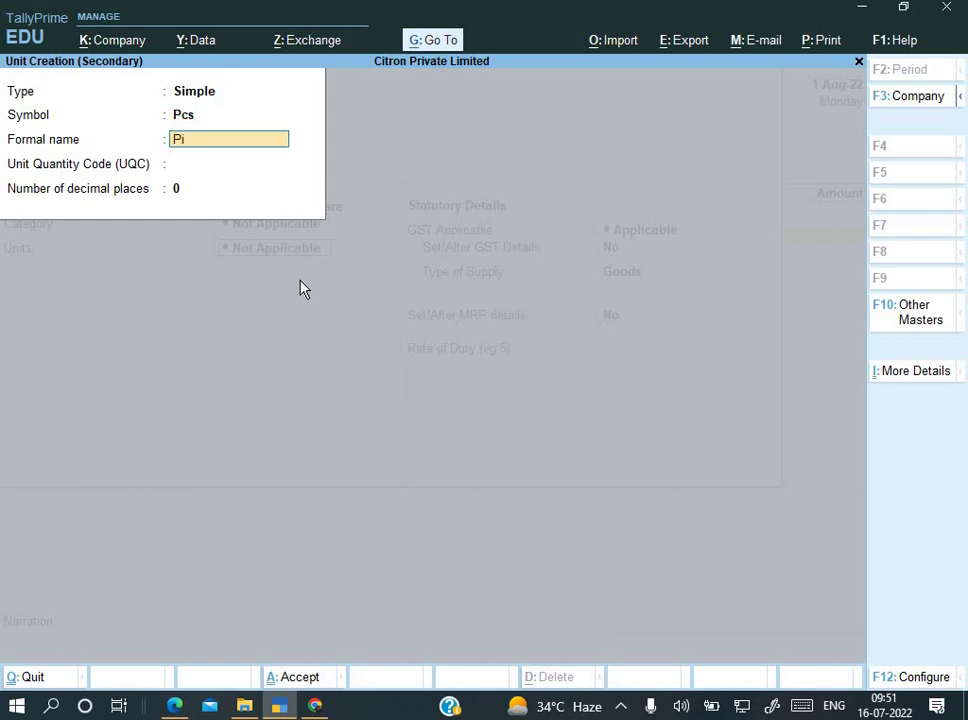
type("Pieces")
key("Return")
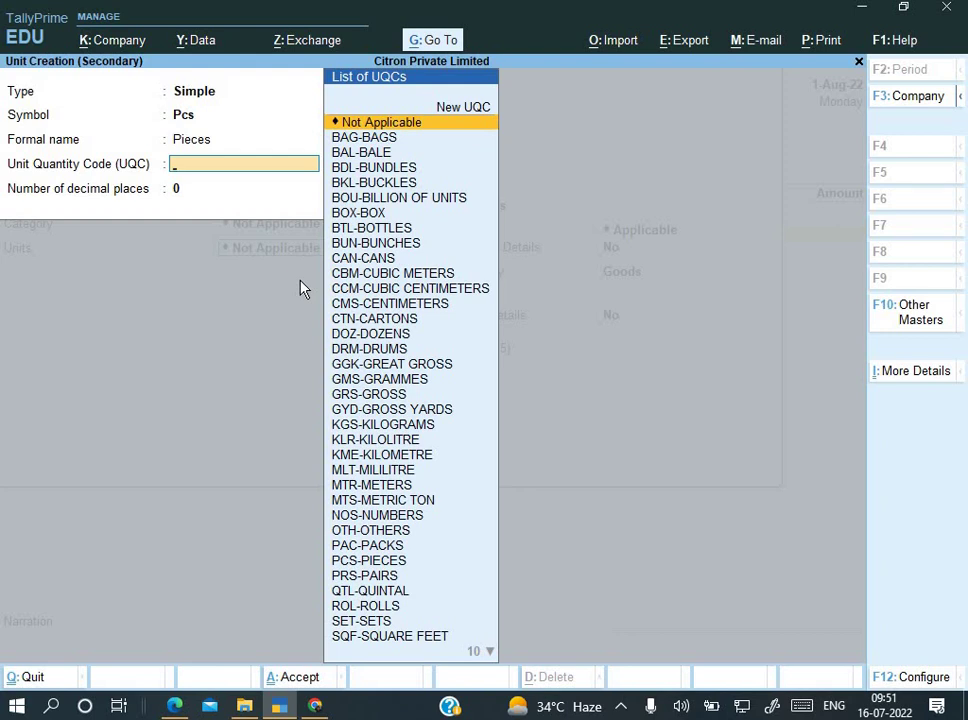
type("pcs")
key("Return")
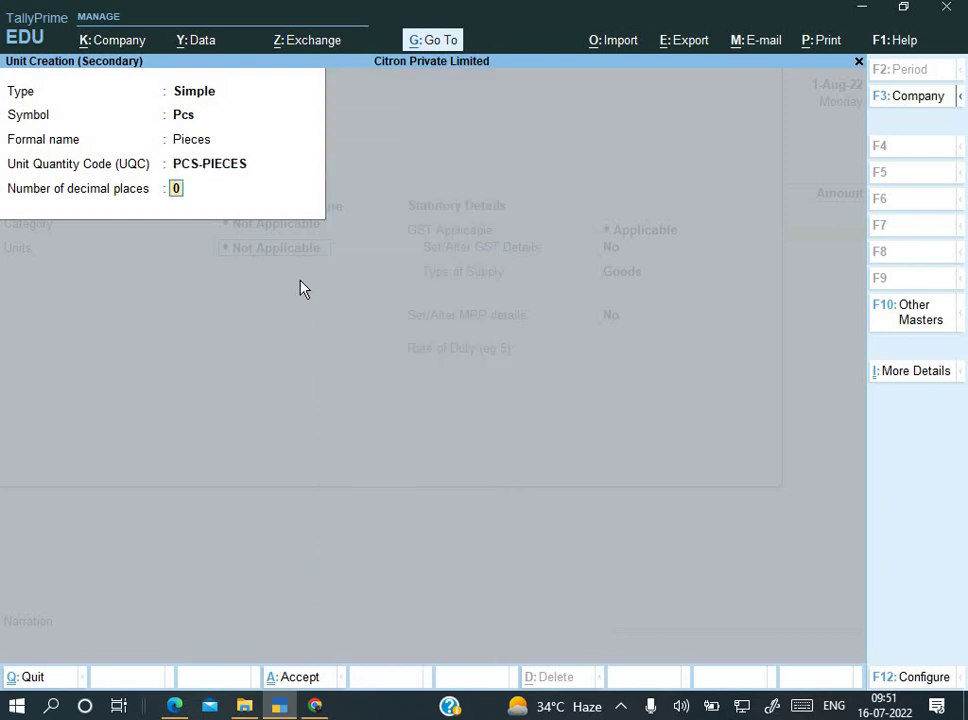
key("Return")
Step: Save the Pcs unit, leave alternate units Not Applicable, and save the laptop stock item
key("alt+Tab")
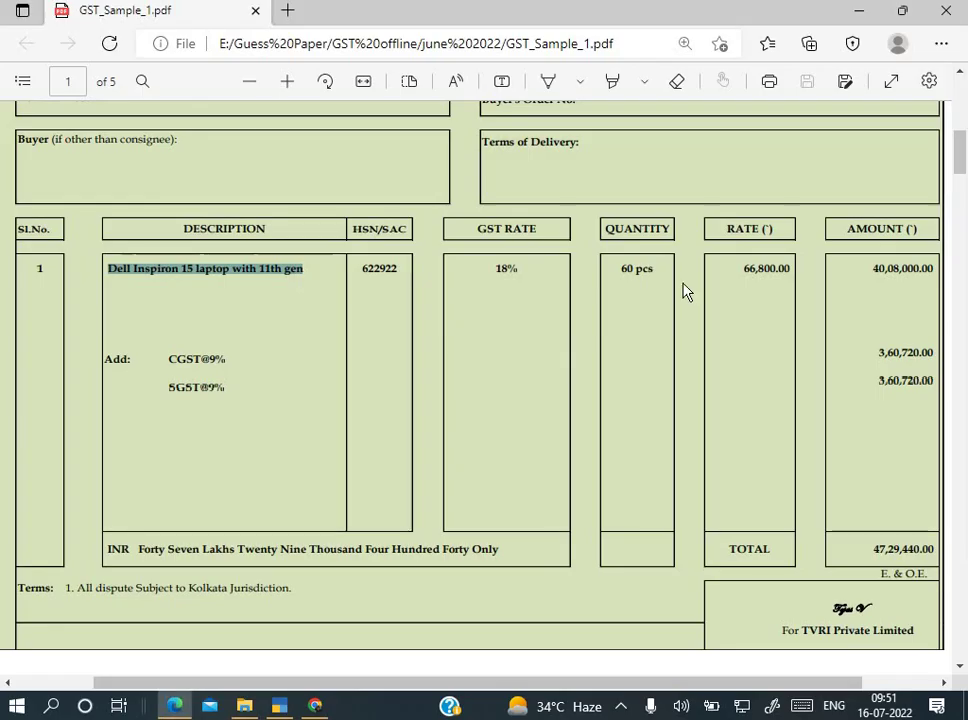
key("alt+Tab")
key("Return")
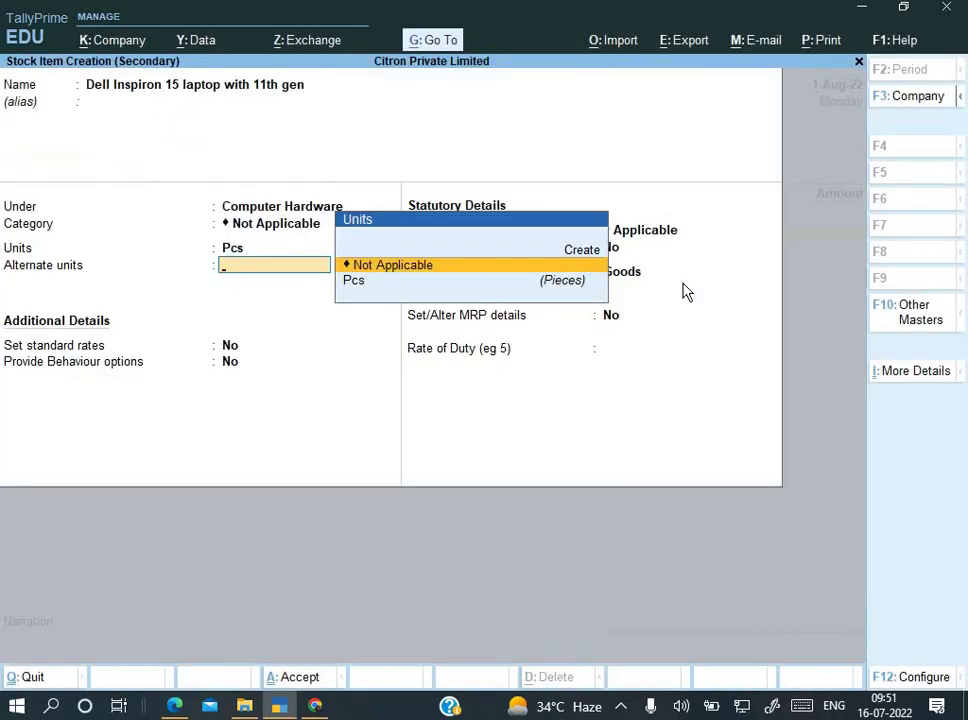
key("Return")
key("Return")
key("Return")
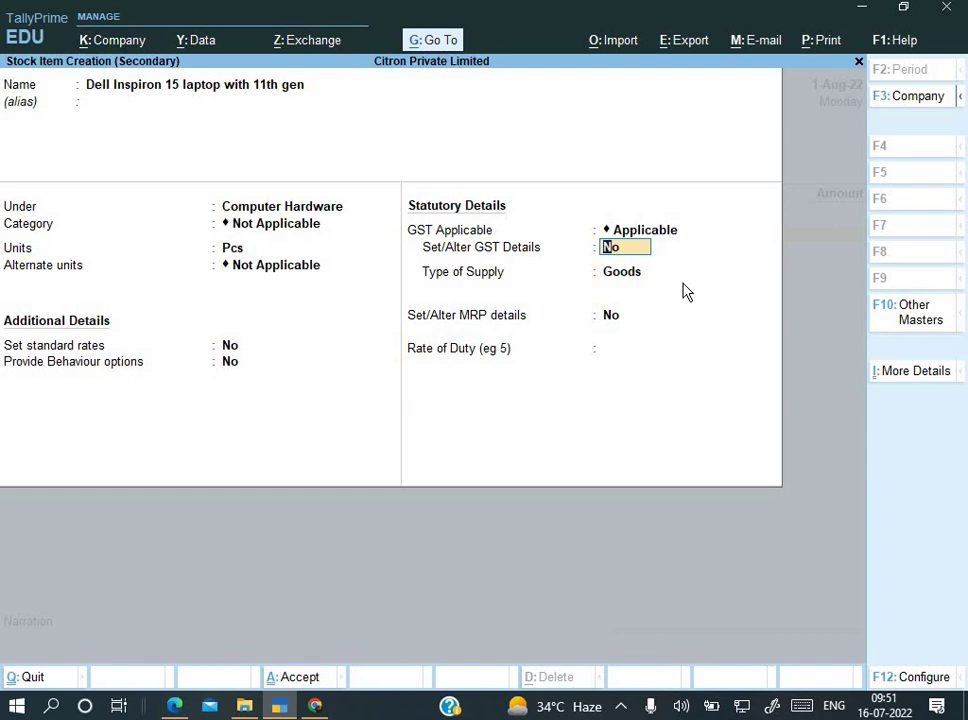
key("ctrl+a")
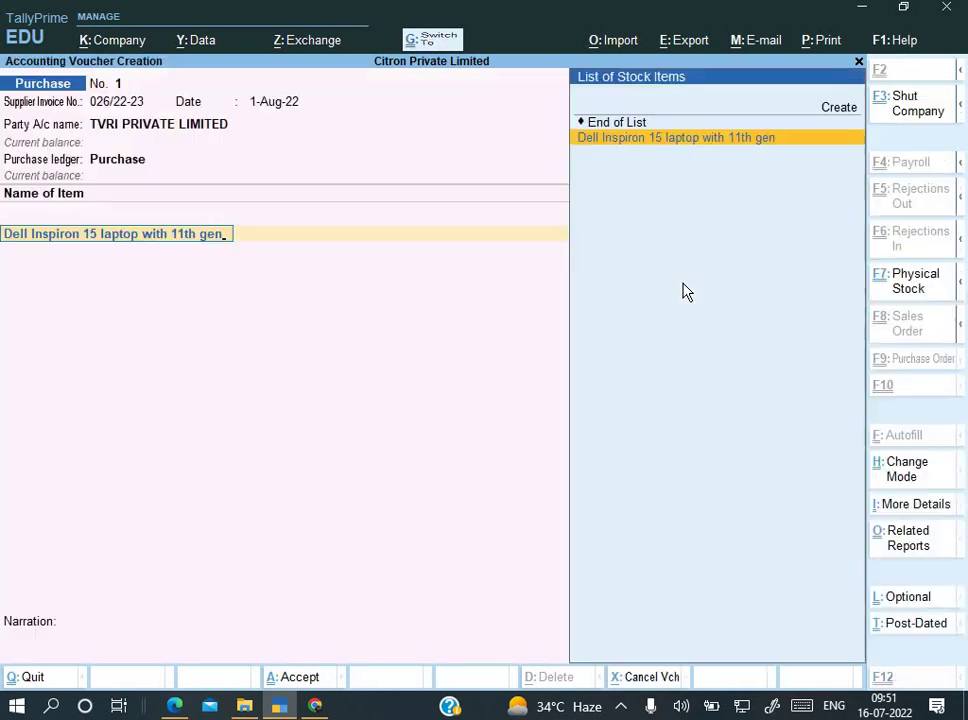
Step: Enter 60 Pcs at 66,800.00 for 40,08,000.00 and accept the GST taxable value
key("alt+Tab")
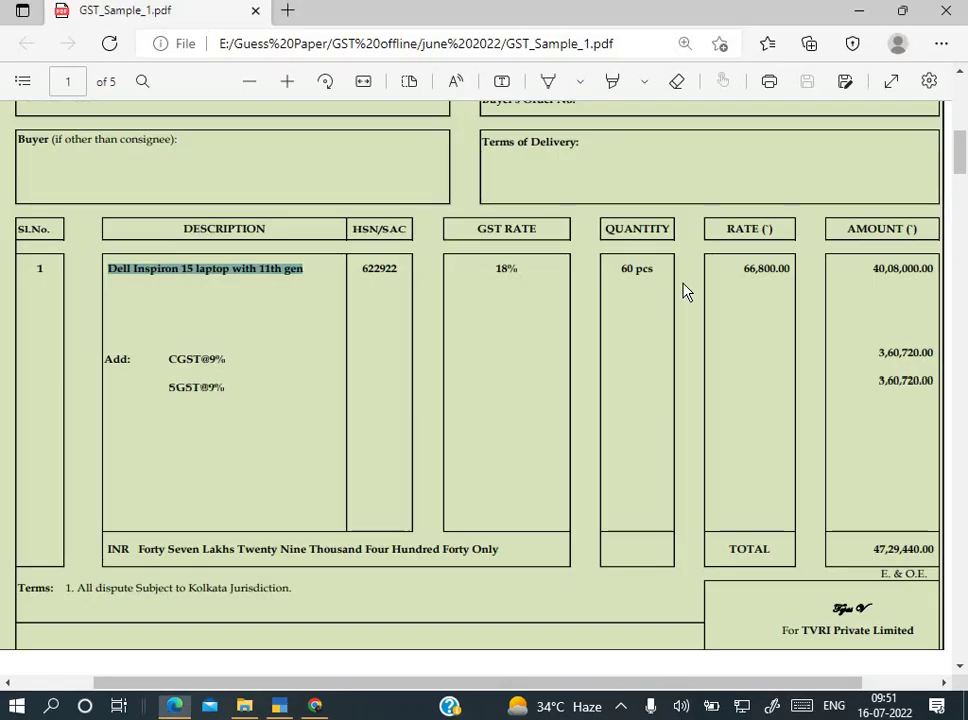
key("alt+Tab")
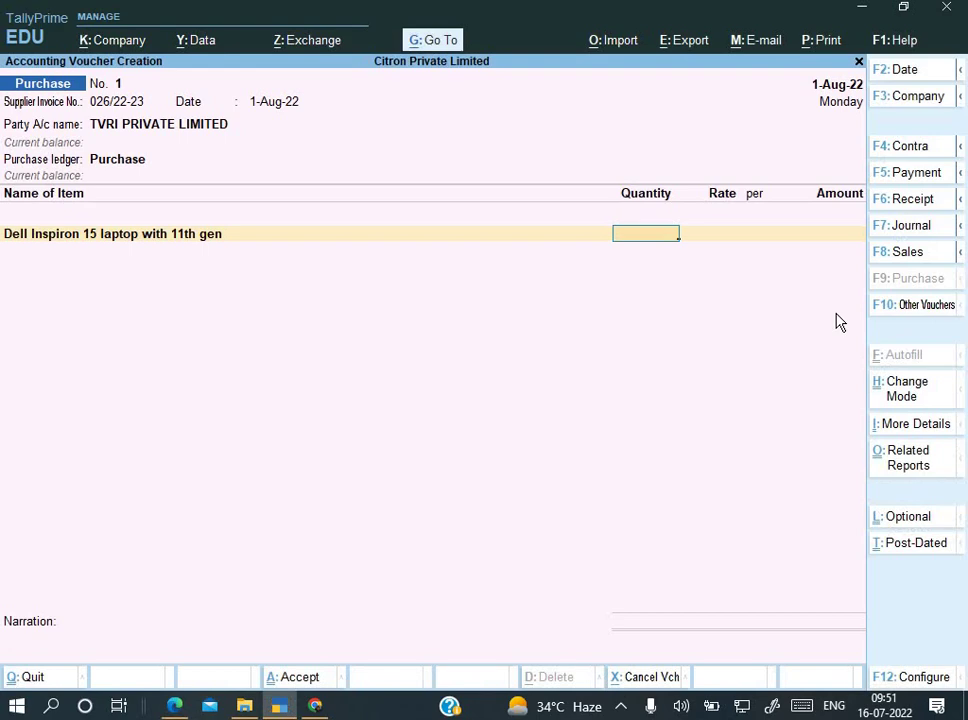
type("60")
key("Return")
key("alt+Tab")
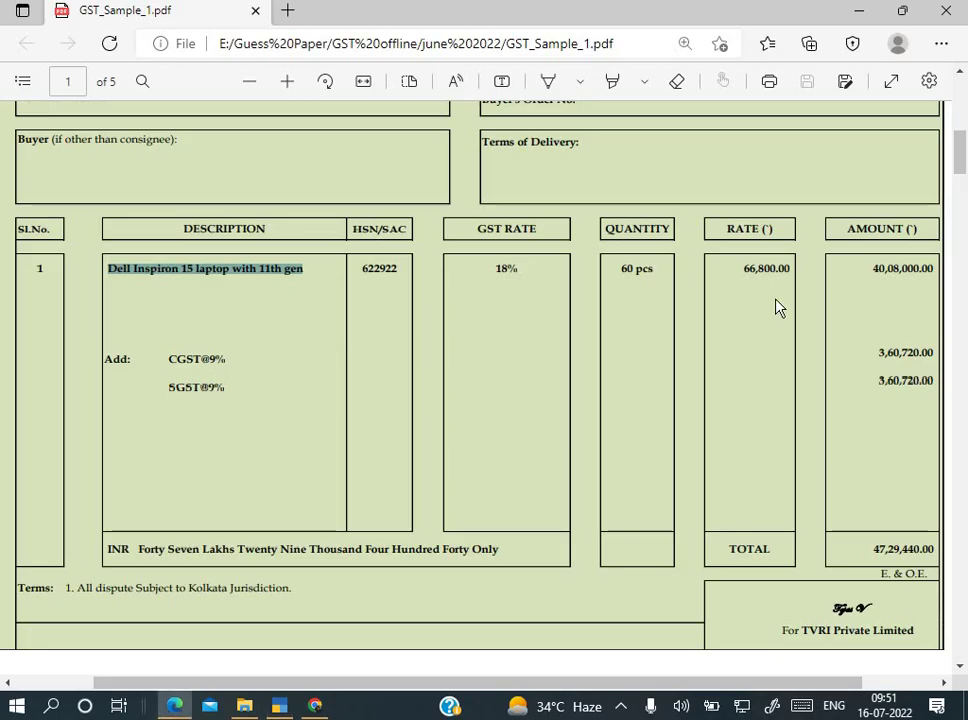
key("alt+Tab")
type("66800")
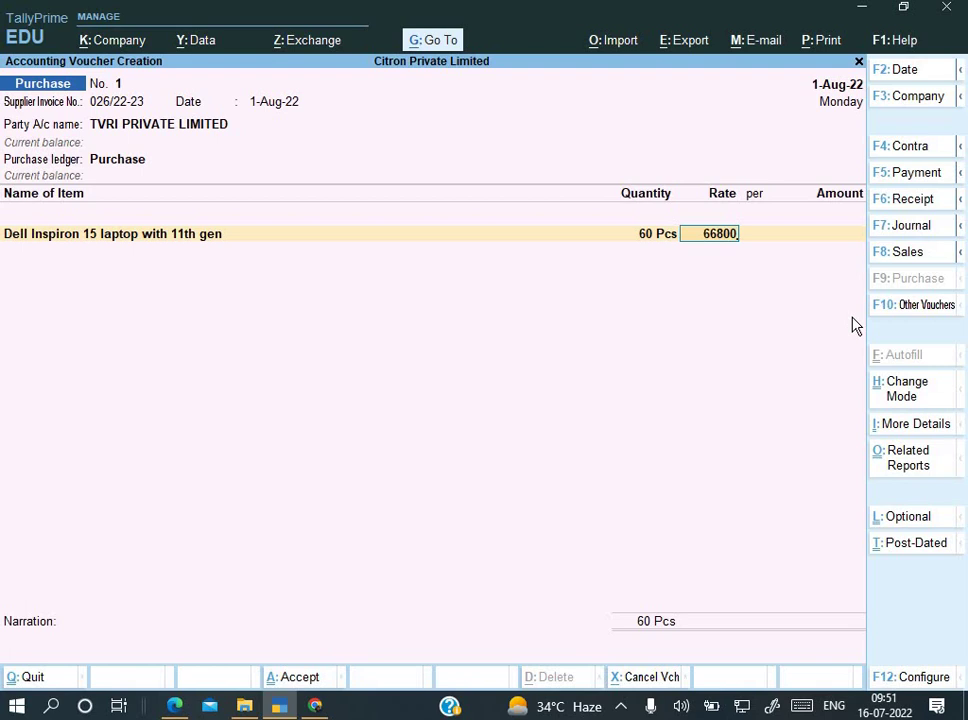
key("Return")
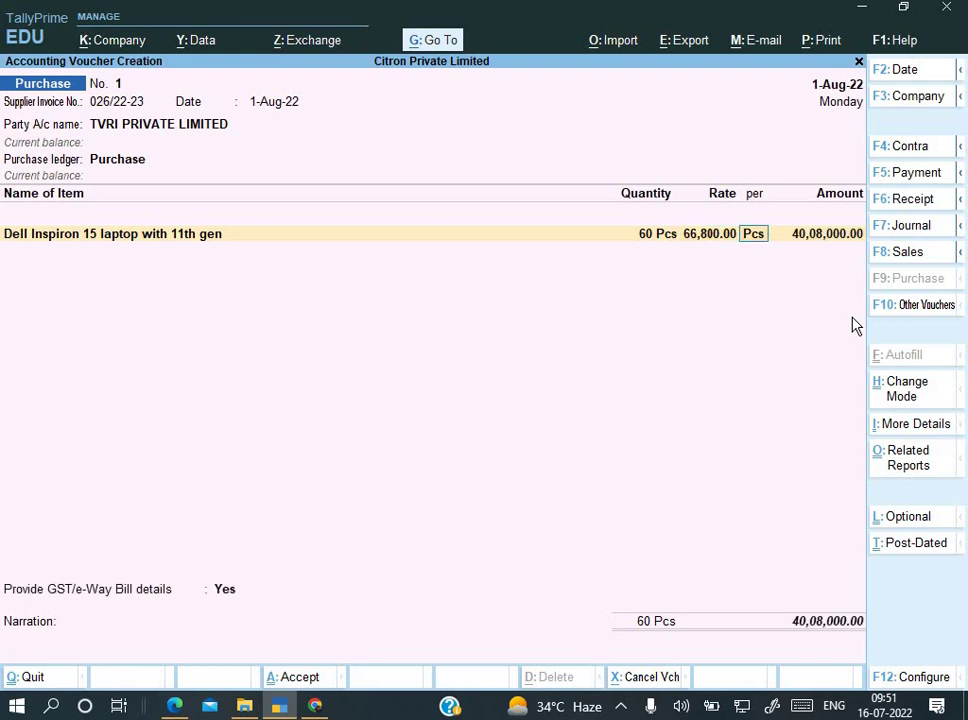
key("Return")
key("Return")
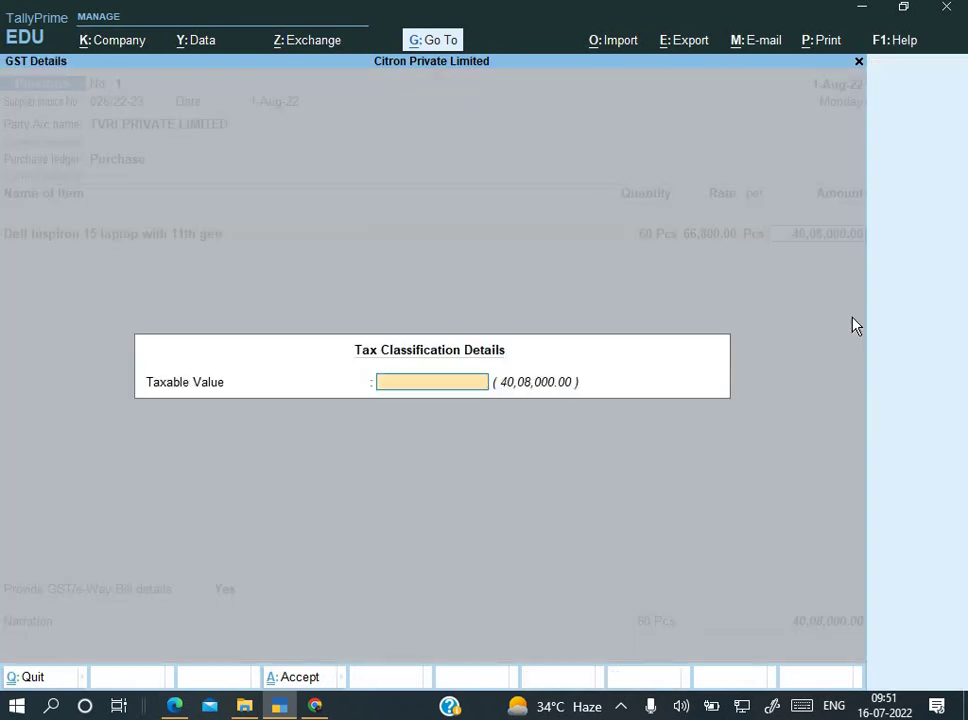
key("Return")
key("Return")
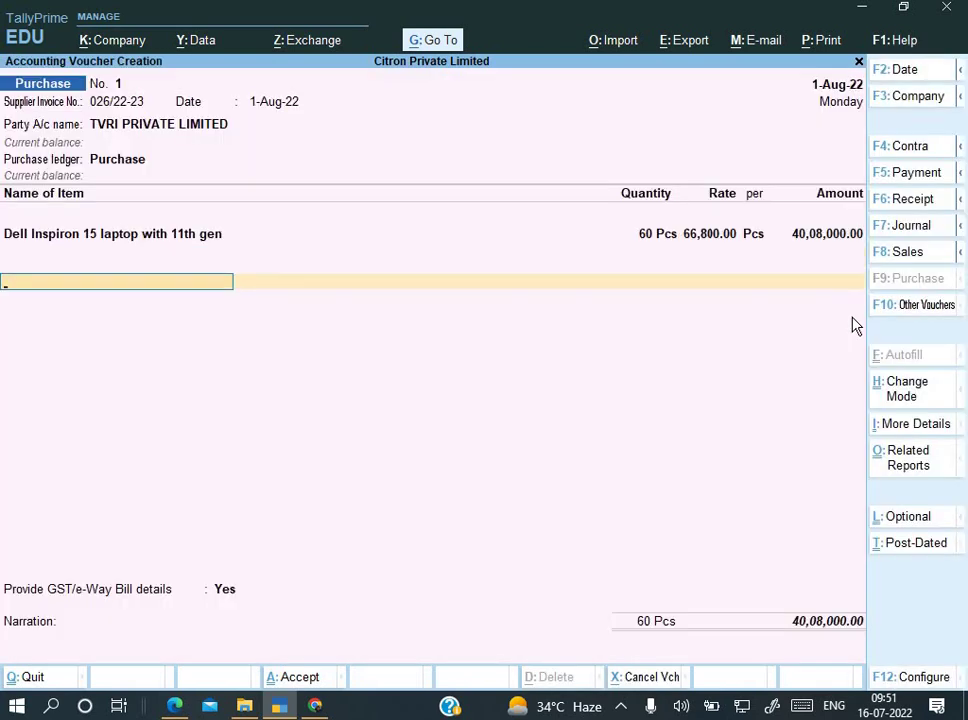
Step: Create ledger Input CGST under Duties & Taxes, GST, Central Tax, and add it at 3,60,720.00
key("alt+c")
type("Input")
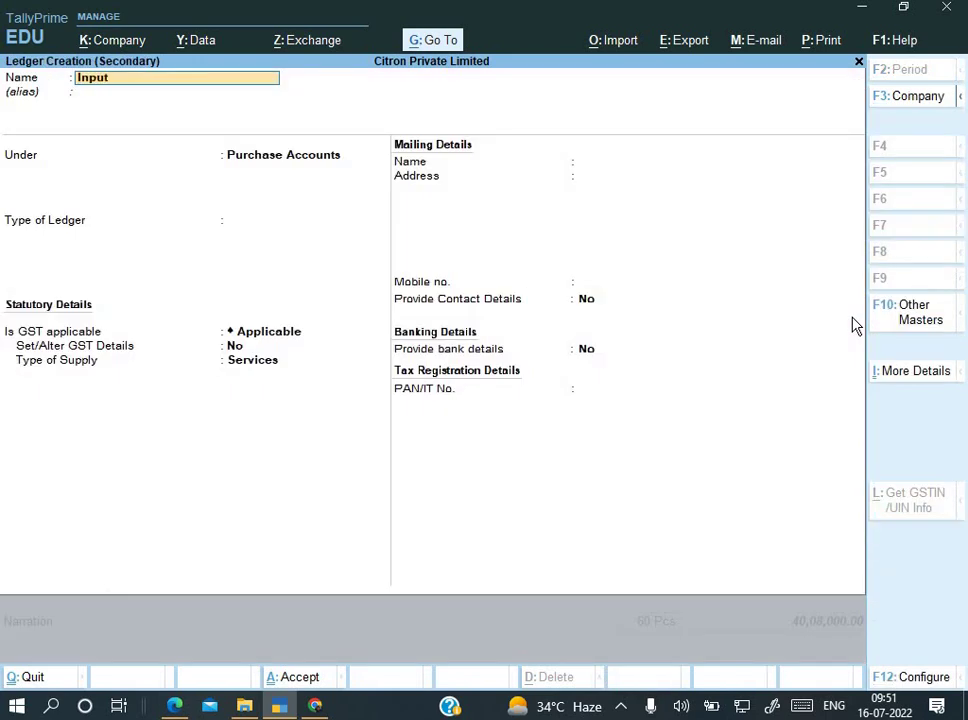
type(" CGST")
key("Return")
type("Du")
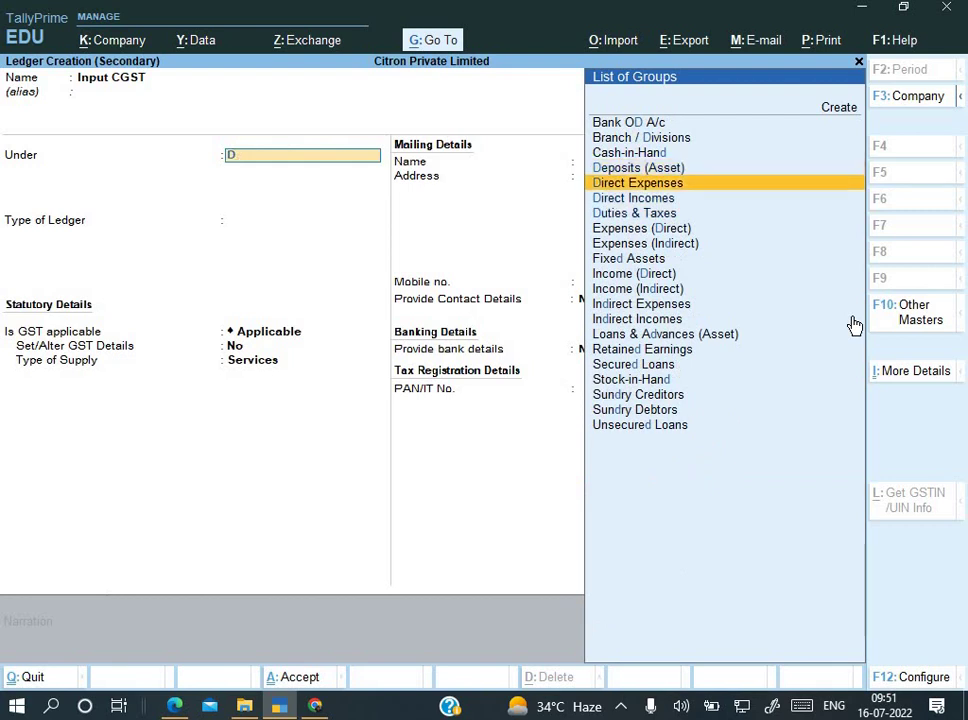
key("Return")
key("Up")
key("Return")
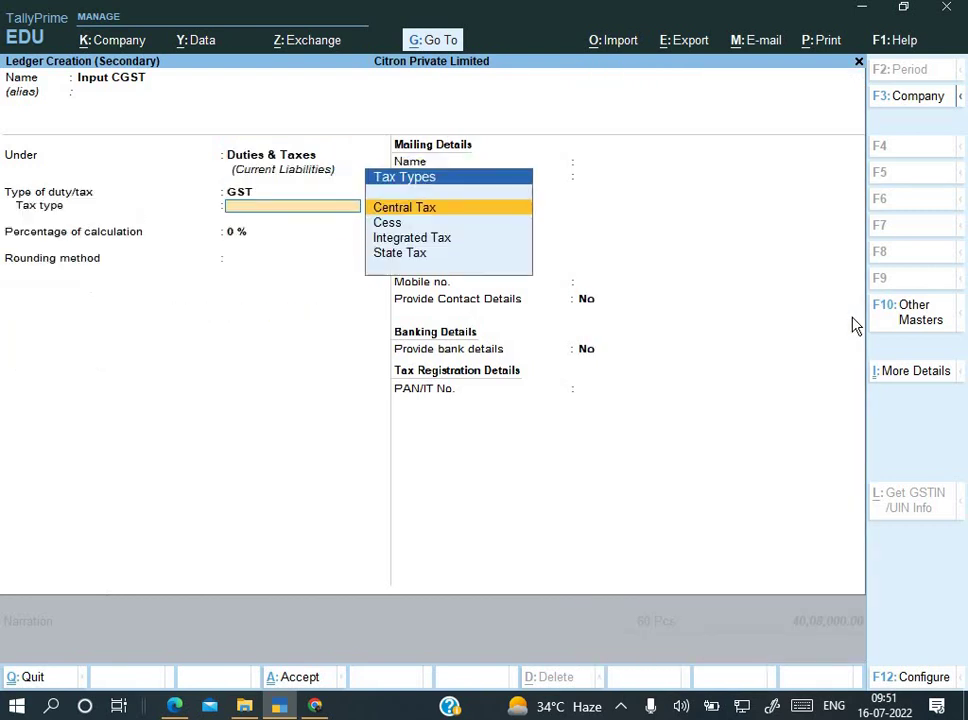
key("Down")
key("Down")
key("Up")
key("Up")
key("Return")
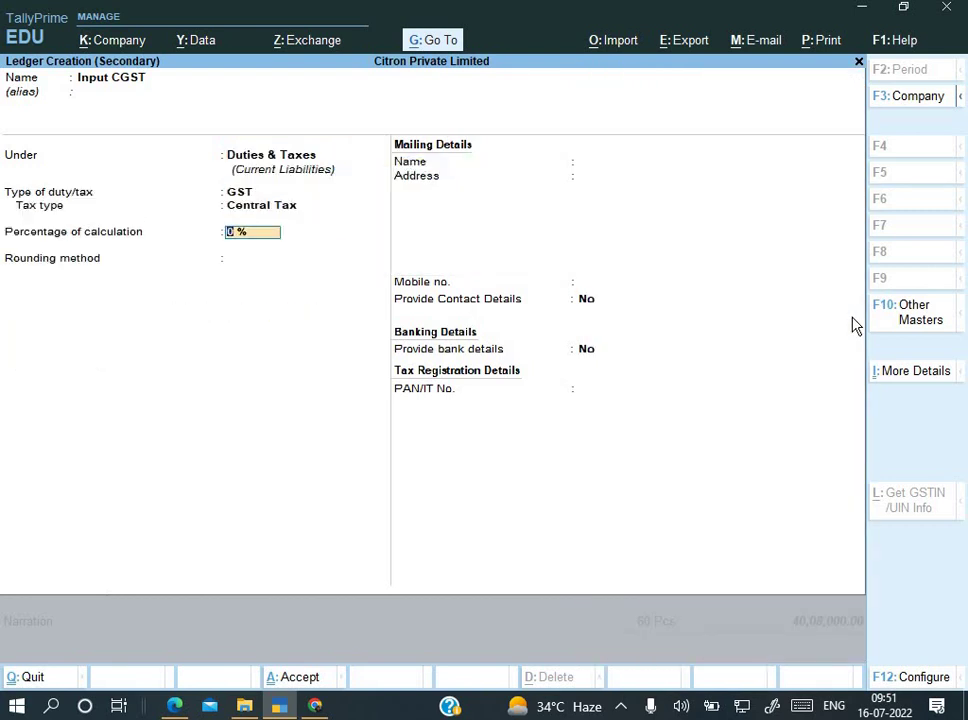
key("ctrl+a")
key("Return")
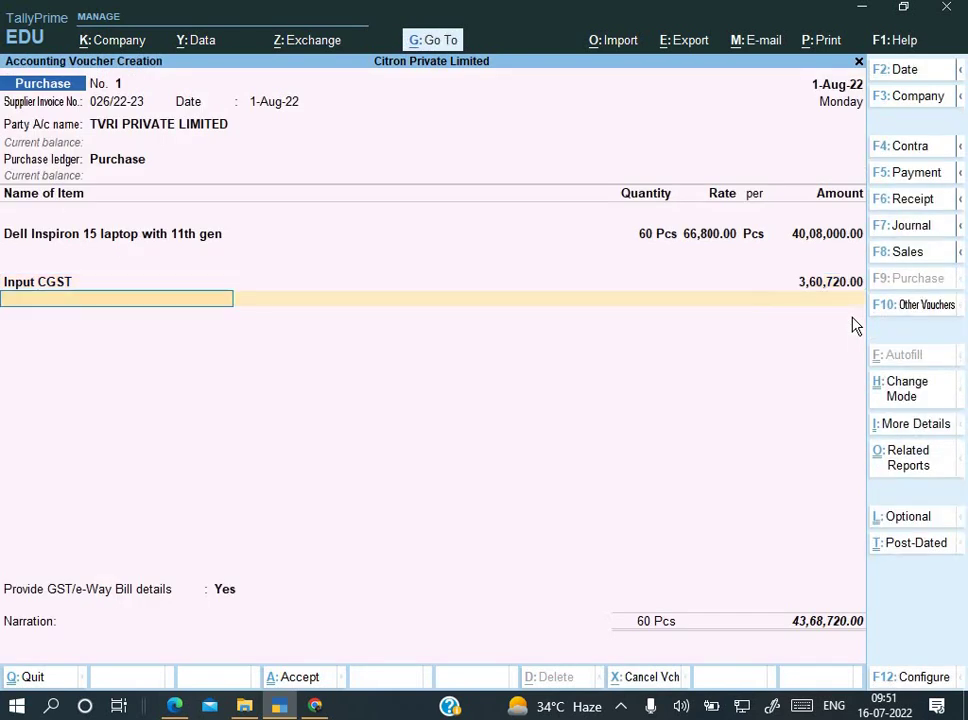
Step: Create ledger Input SGST under Duties & Taxes as GST State Tax and save it
key("alt+c")
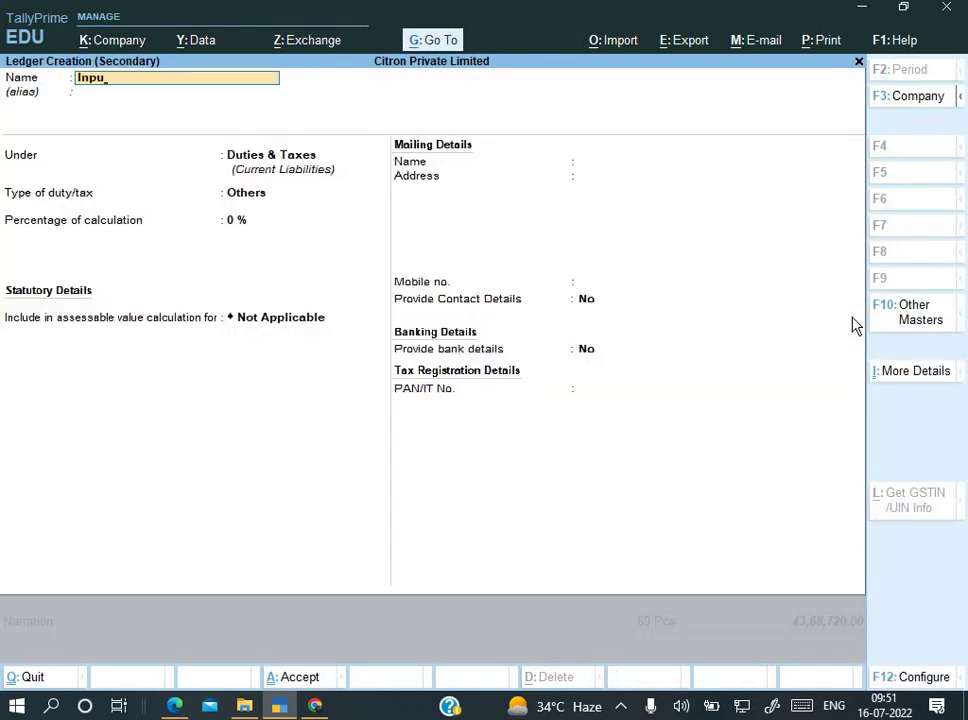
type("Input SGST")
key("Return")
key("Return")
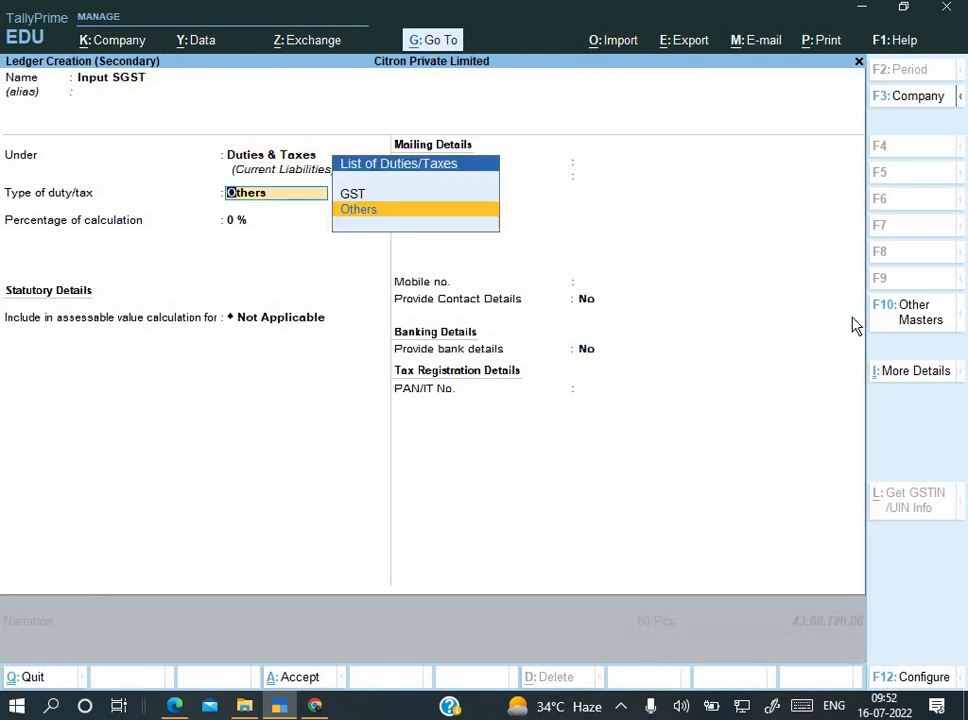
key("Return")
key("Down")
key("Down")
key("Down")
key("Return")
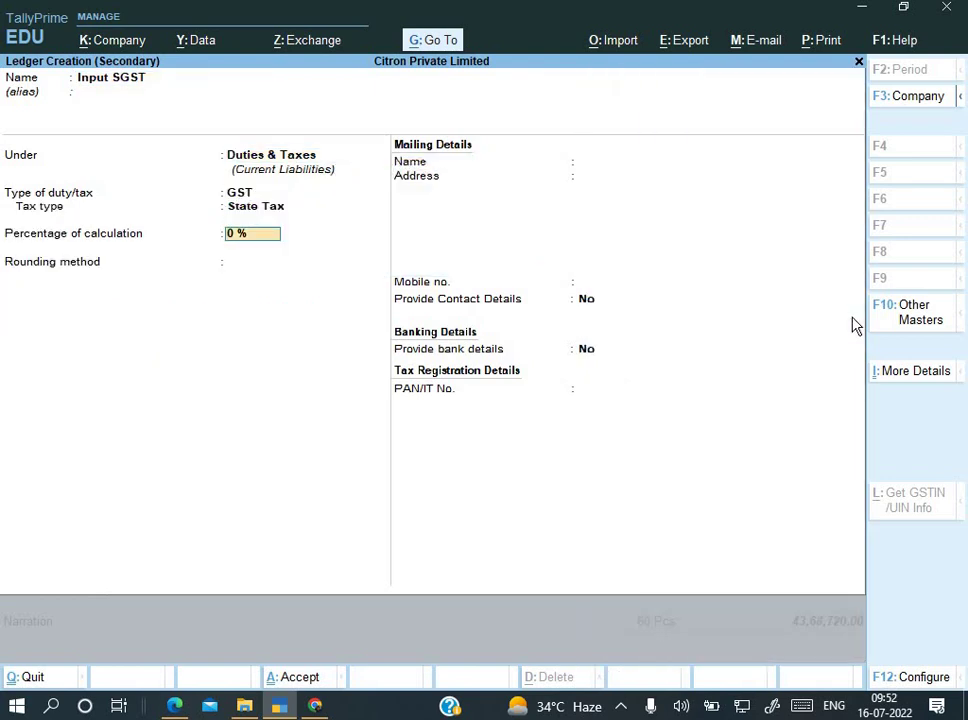
key("ctrl")
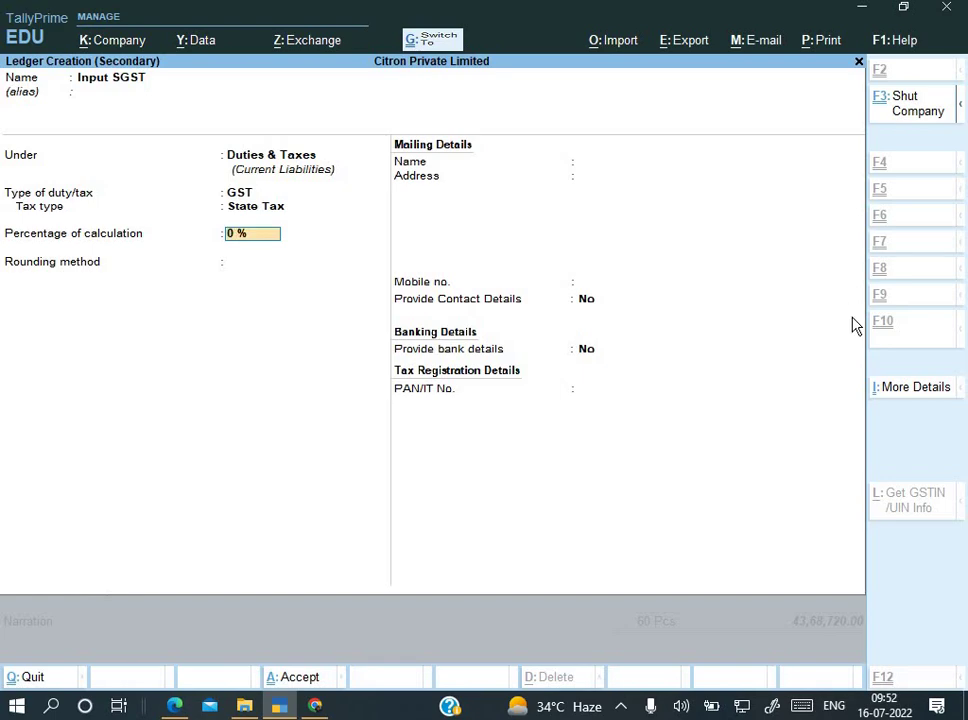
key("ctrl+a")
key("alt+Tab")
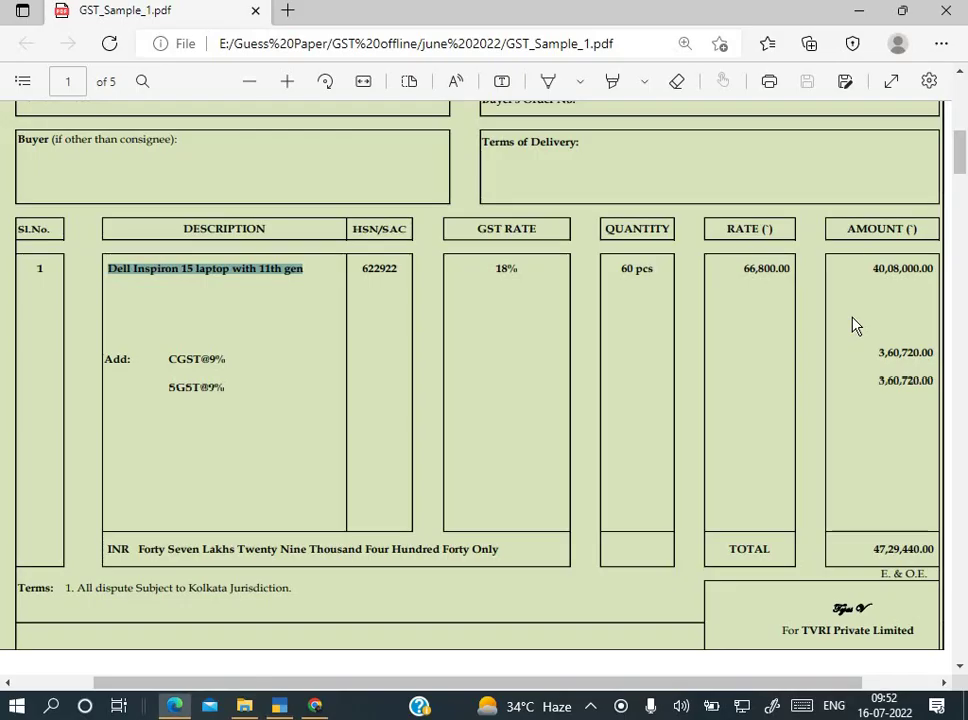
Step: Compare the voucher's tax amounts and total against the invoice PDF
scroll(910, 355, "down", 3)
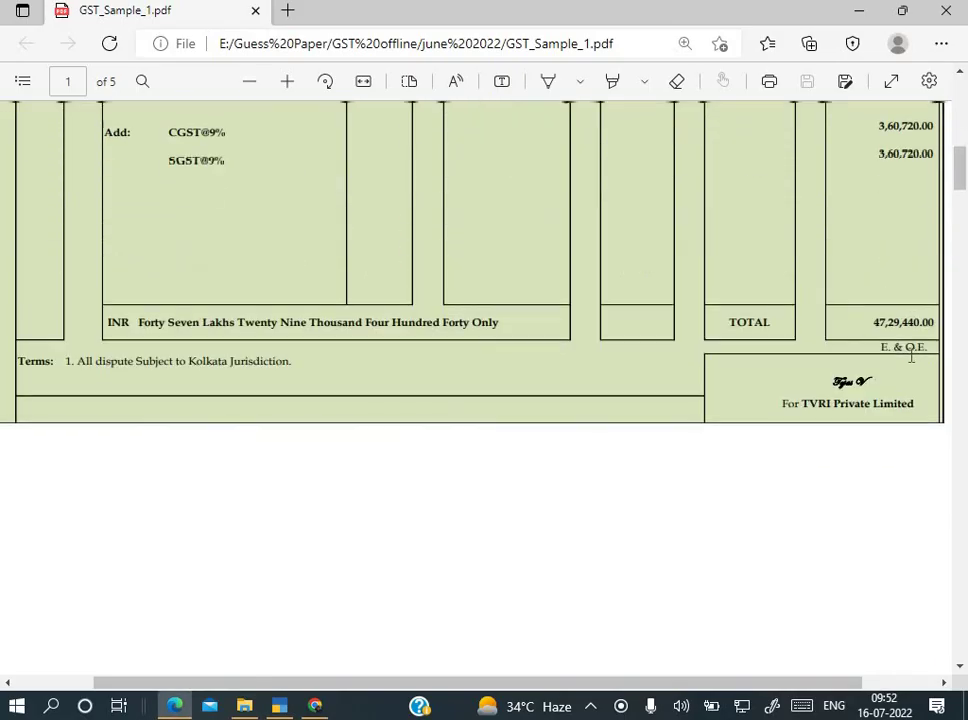
scroll(910, 355, "up", 1)
key("alt+Tab")
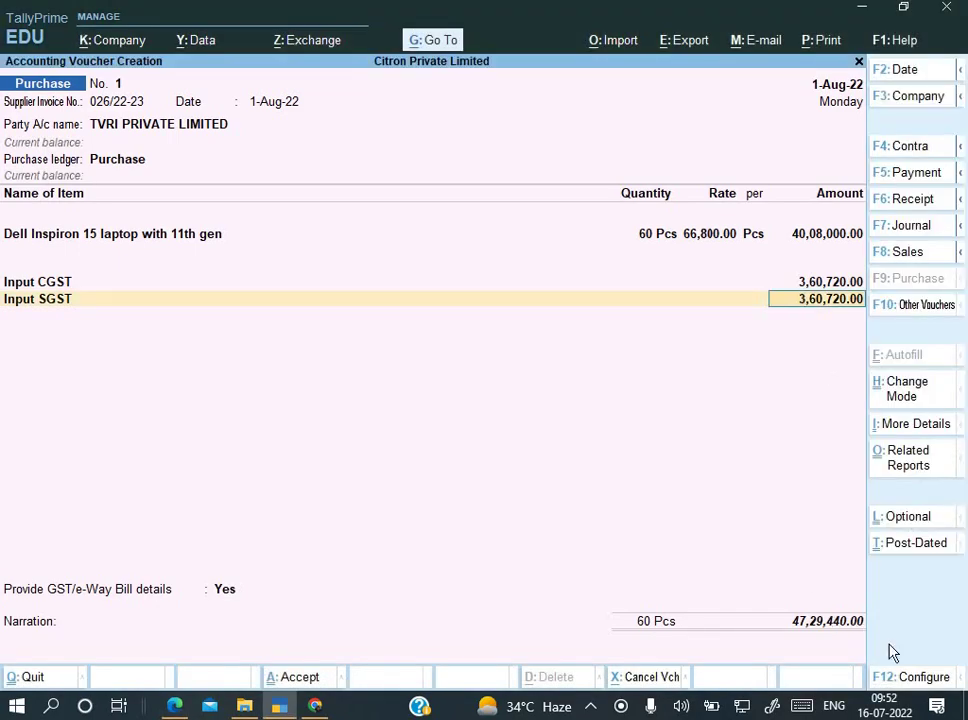
key("alt+Tab")
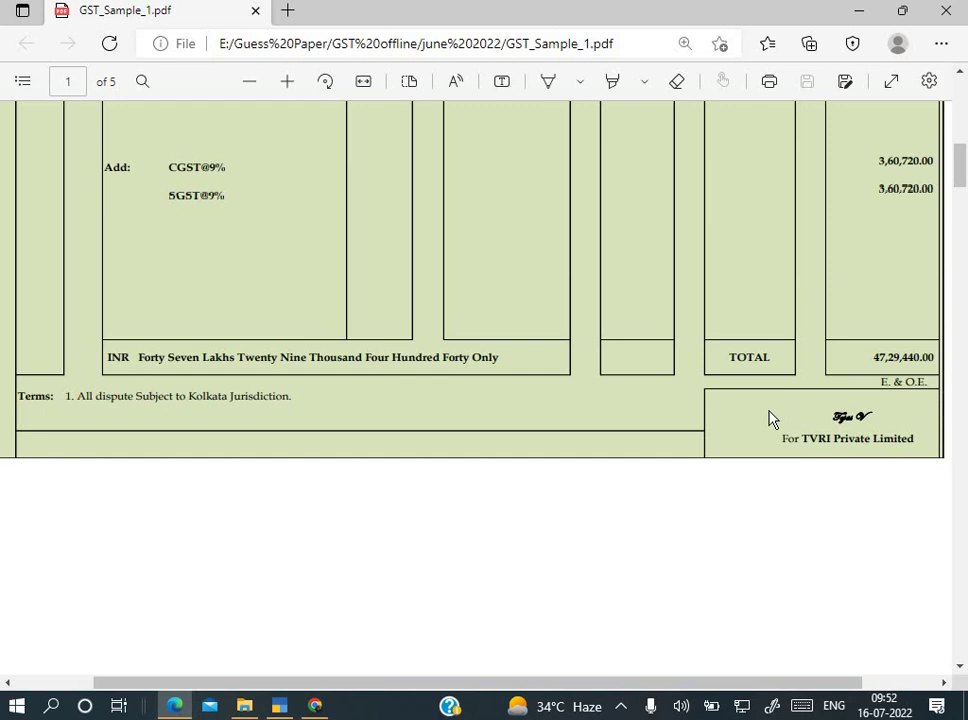
key("alt+Tab")
Step: Set GST/e-Way Bill details to No and accept the 47,29,440.00 total for bill-wise details
key("Return")
key("Return")
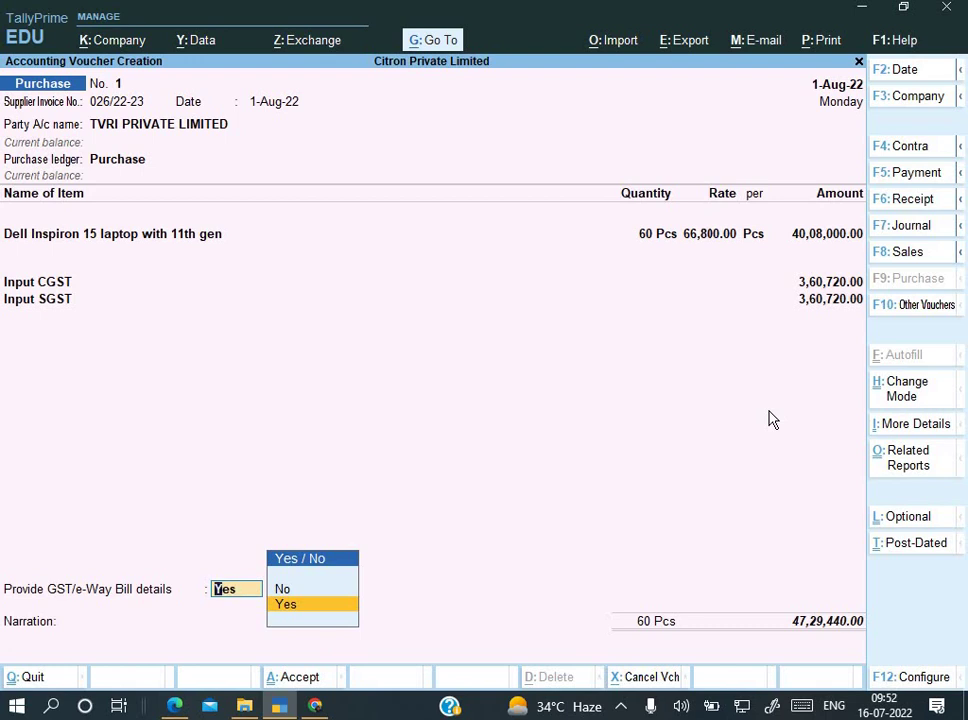
key("Up")
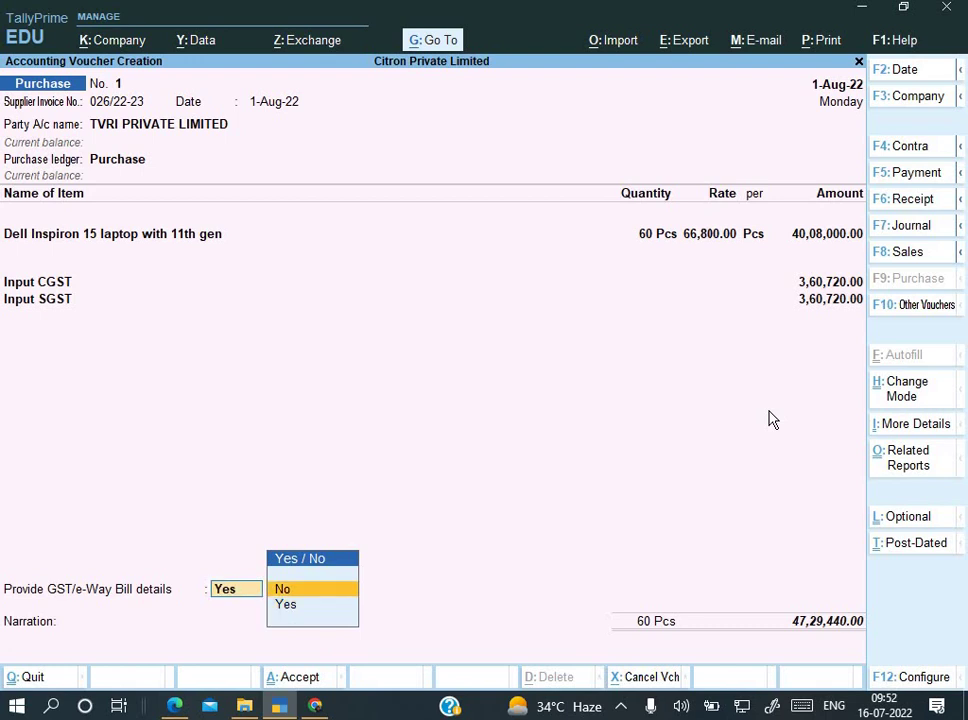
key("Return")
key("Return")
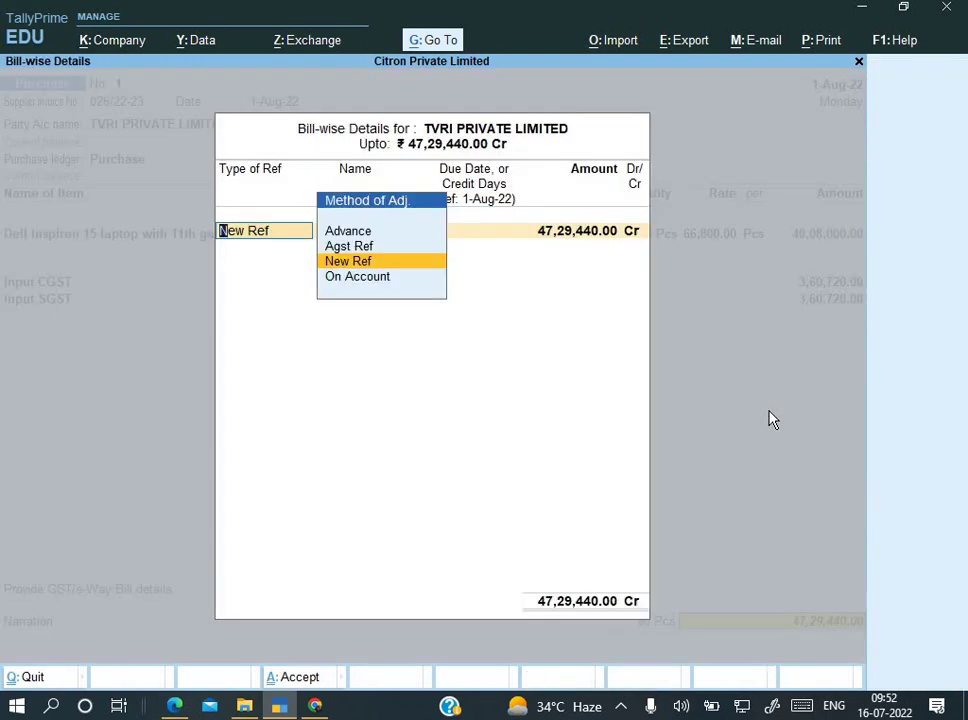
key("Return")
key("Return")
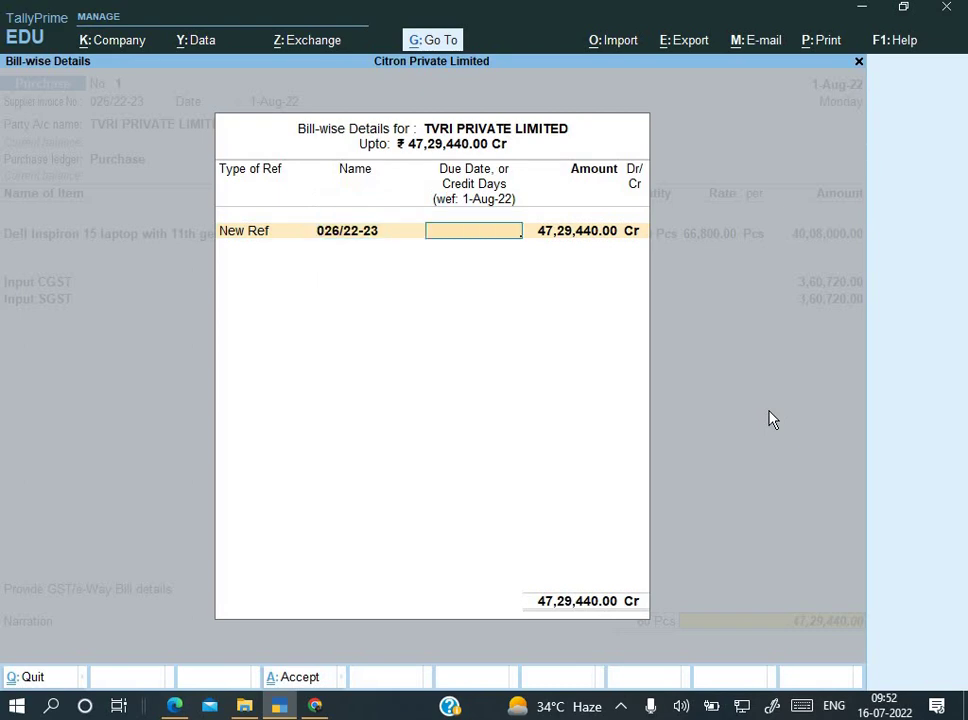
Step: Record New Ref 026/22-23, add narration 'Being goods purchase', and save the voucher
key("alt+Tab")
key("alt+Tab")
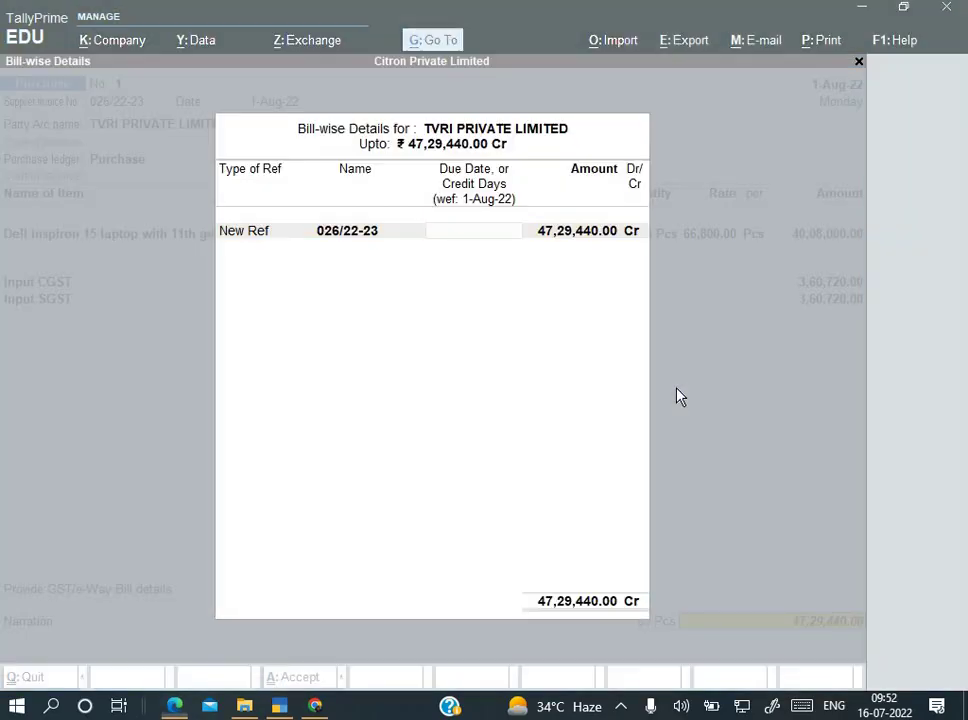
key("Return")
key("Return")
key("Return")
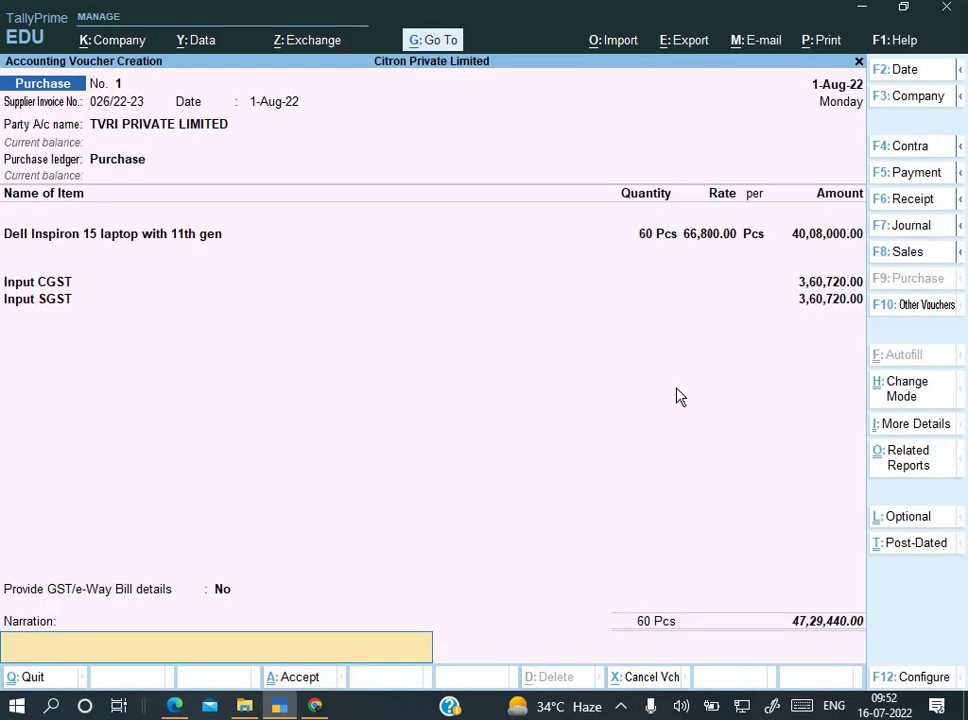
type("Being goods purchase")
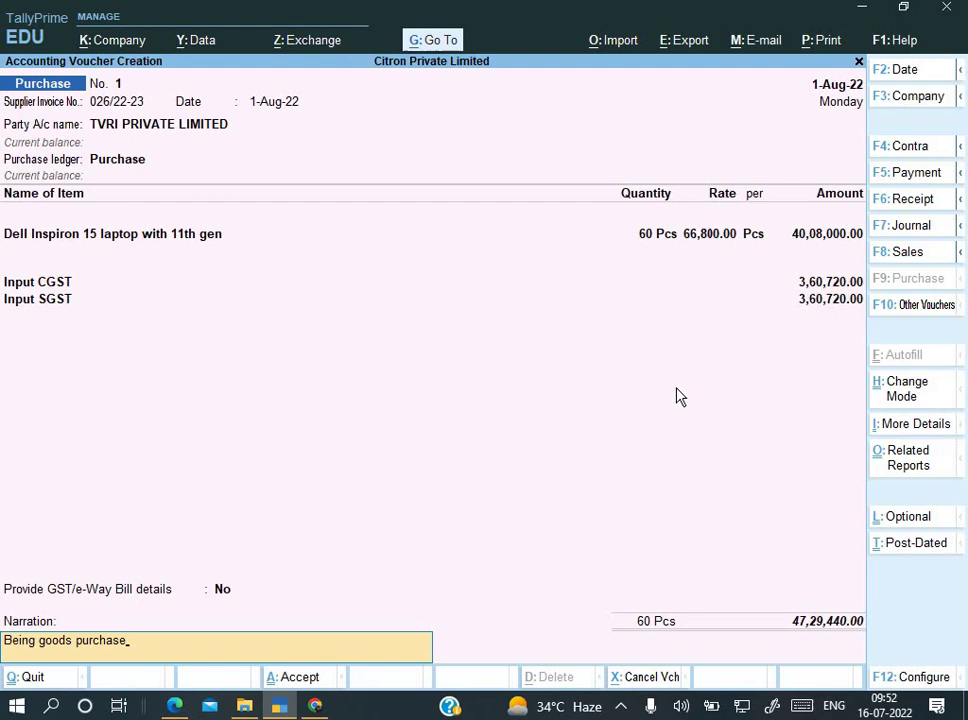
key("Return")
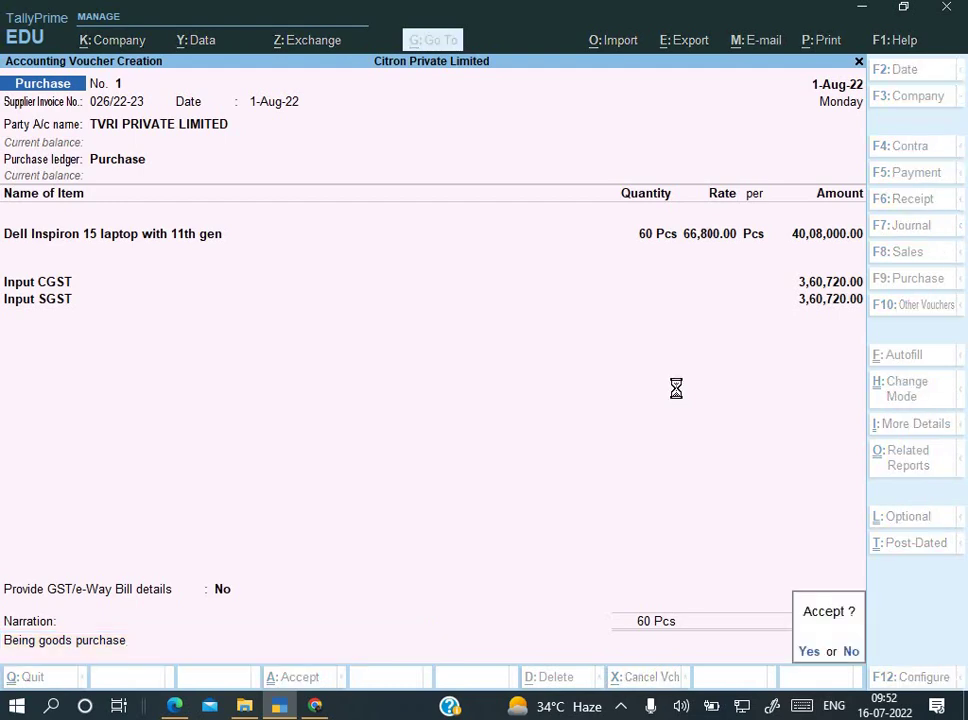
key("Return")
Step: Scroll the invoice PDF to Citron's next invoice for 15 laptops at 70,000.00
key("alt+Tab")
scroll(493, 404, "down", 8)
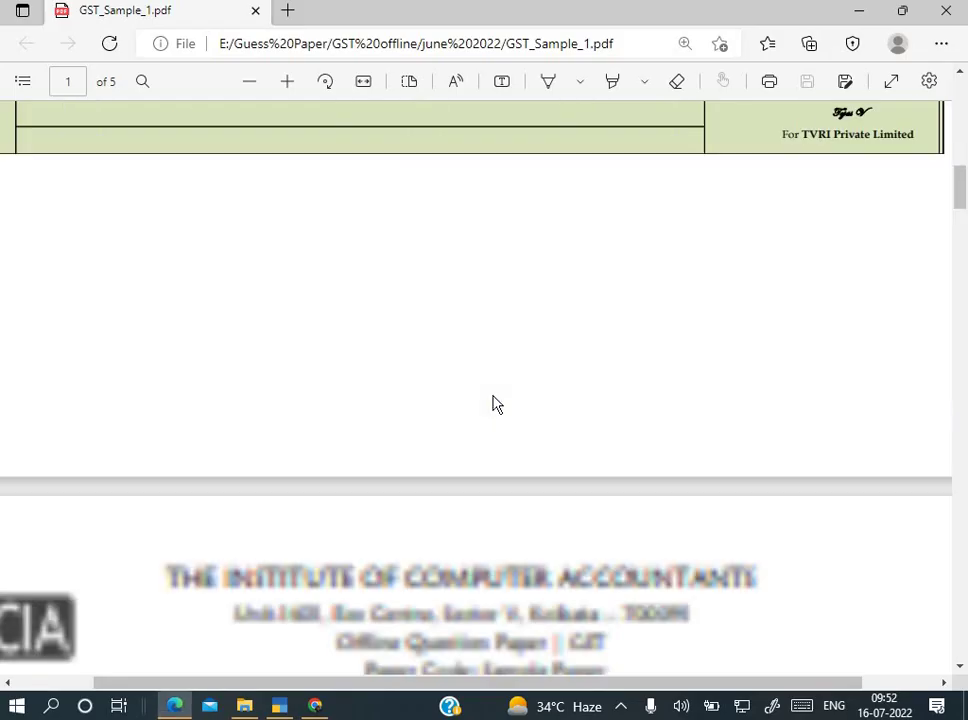
scroll(493, 404, "down", 3)
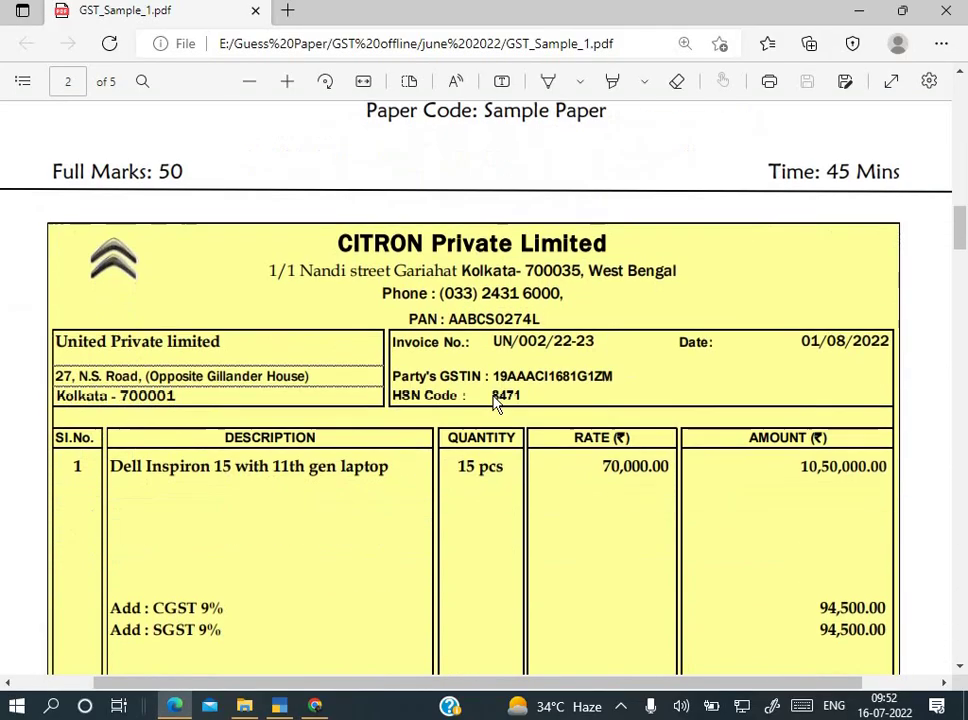
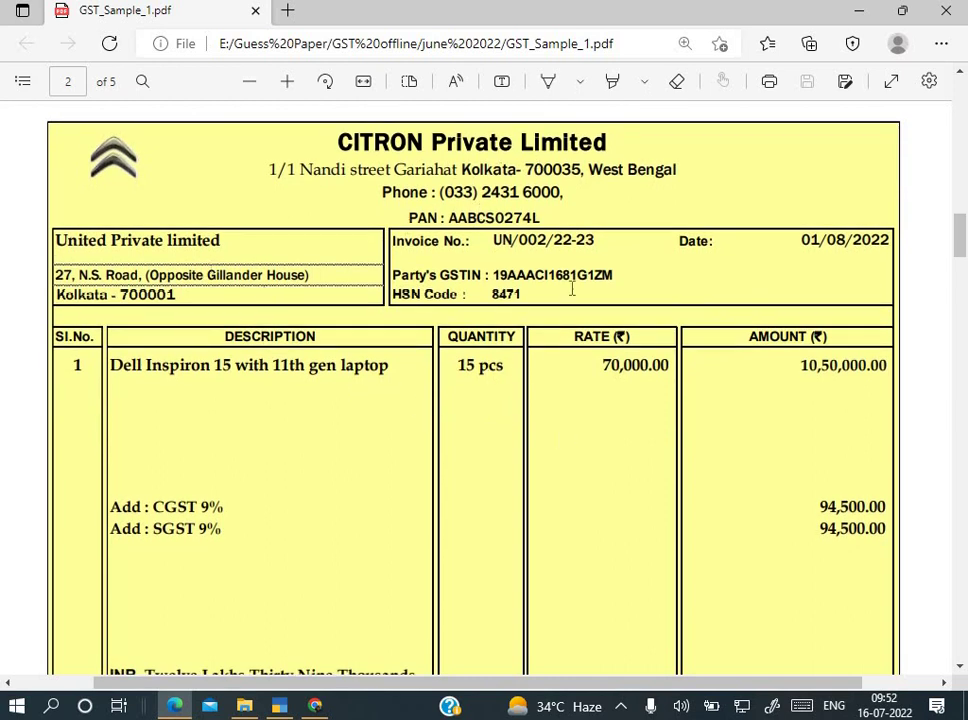
Step: Review the Citron invoice PDF in Edge, with a brief look back at the Purchase voucher
scroll(619, 414, "down", 1)
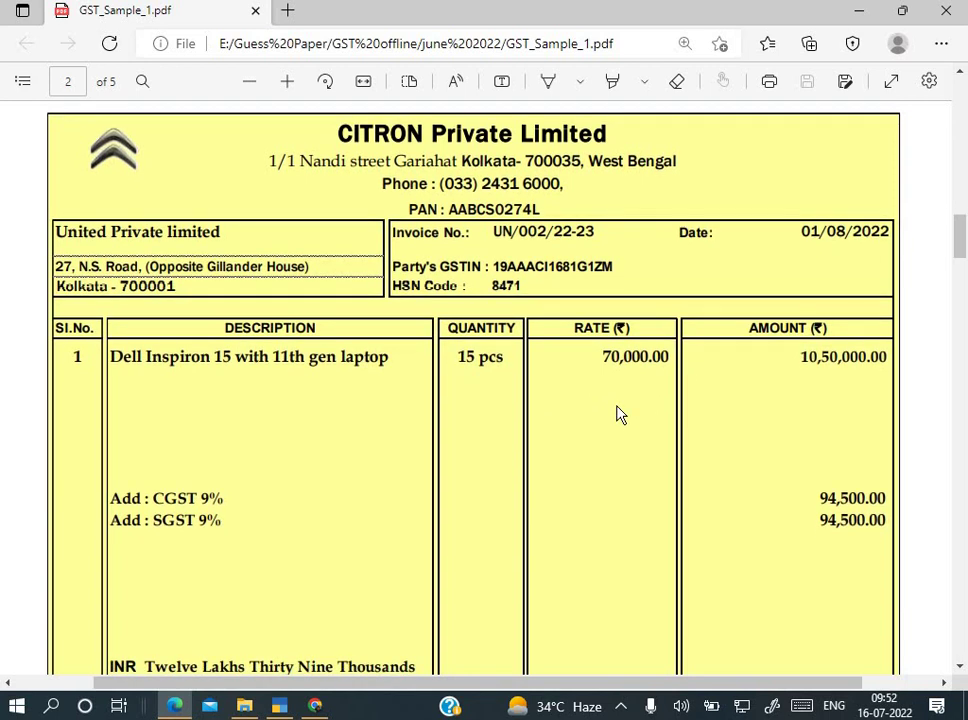
scroll(619, 414, "down", 3)
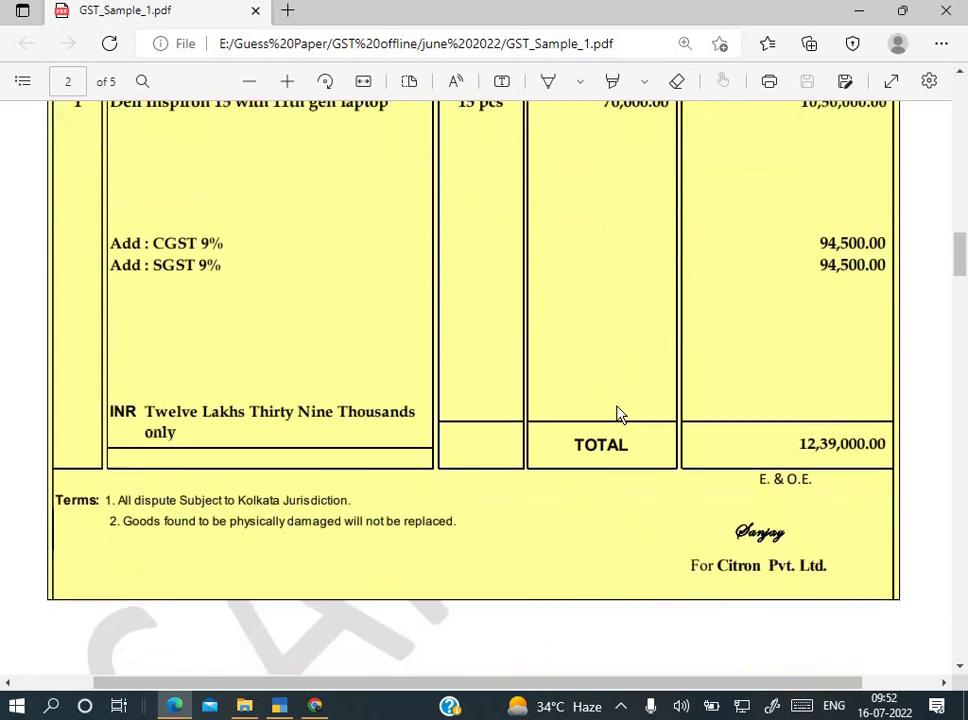
scroll(619, 414, "up", 2)
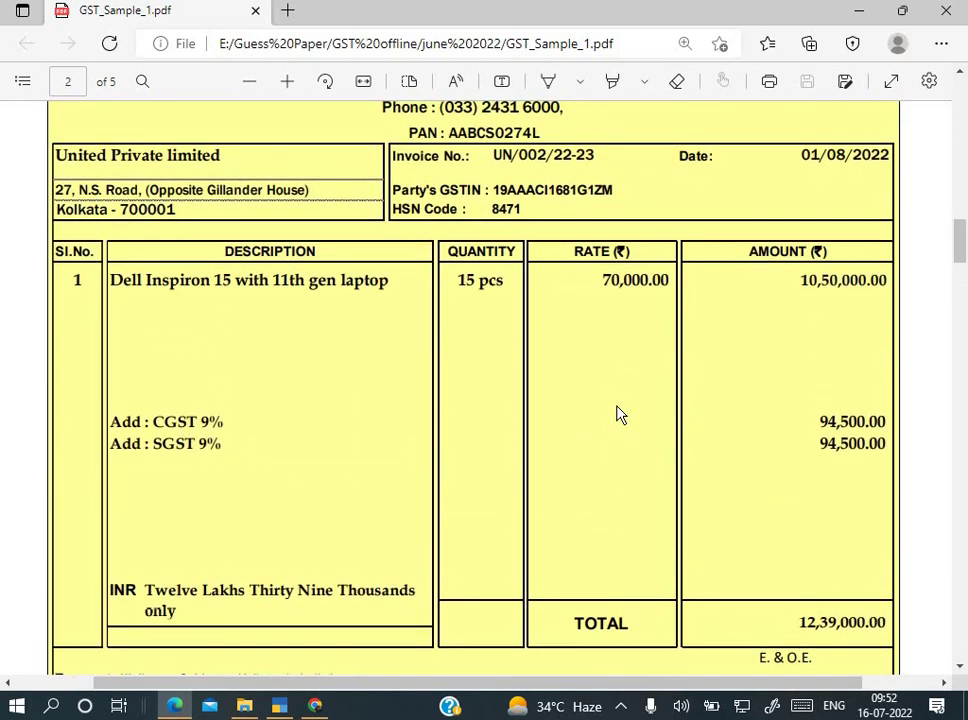
key("alt+Tab")
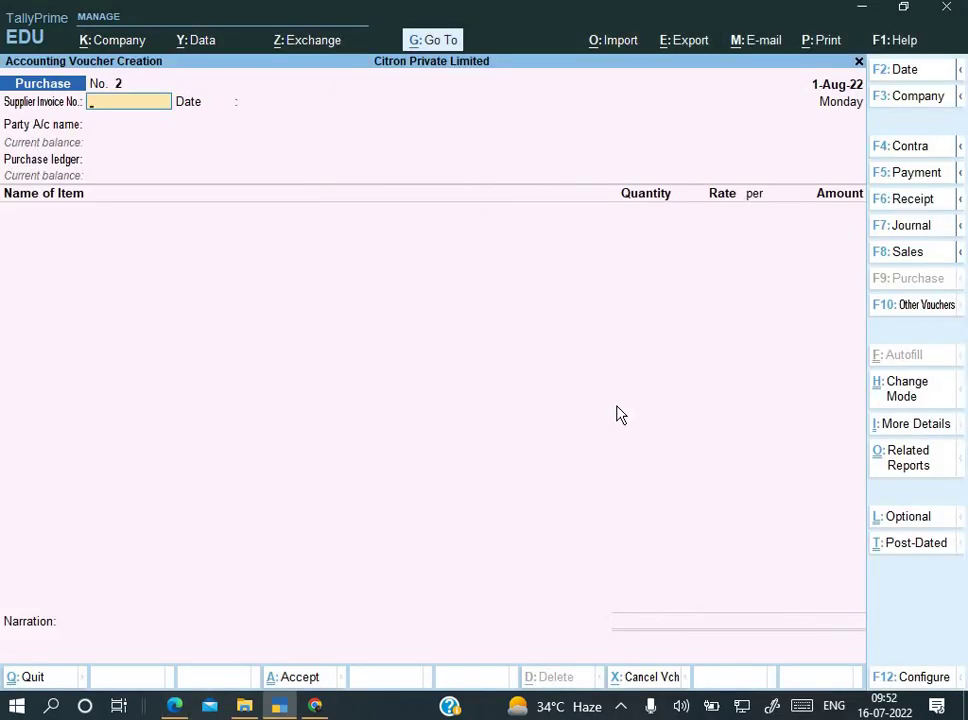
key("alt+Tab")
scroll(616, 411, "up", 2)
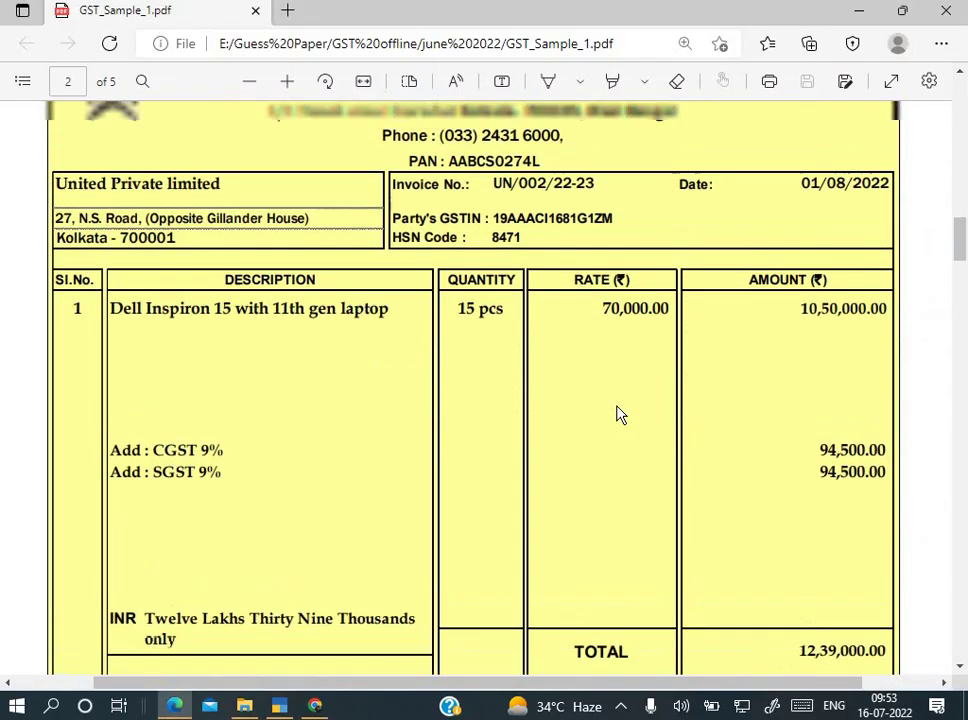
scroll(303, 270, "up", 1)
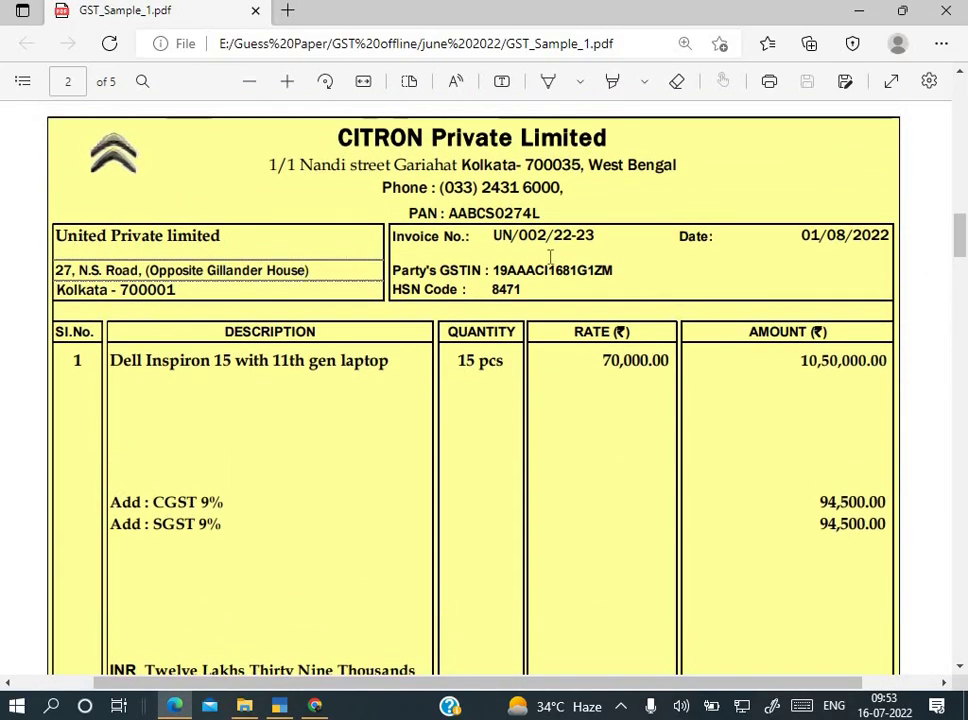
Step: Check invoice number UN/002/22-23 on the PDF, then return to the blank Purchase voucher
left_click_drag(494, 236, 594, 244)
scroll(548, 256, "up", 10)
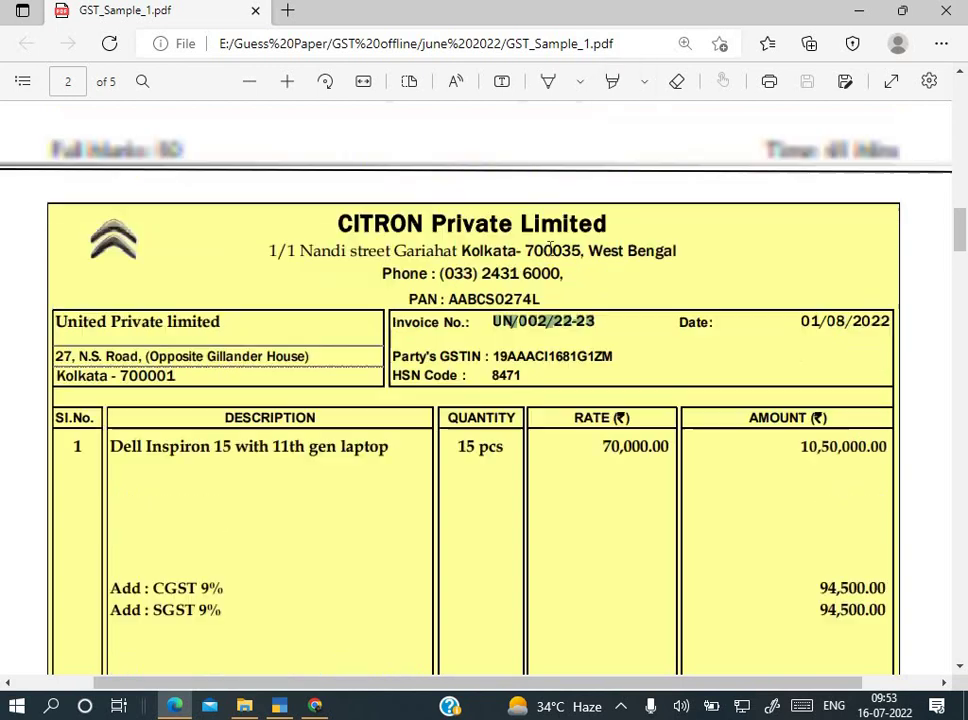
scroll(550, 249, "down", 10)
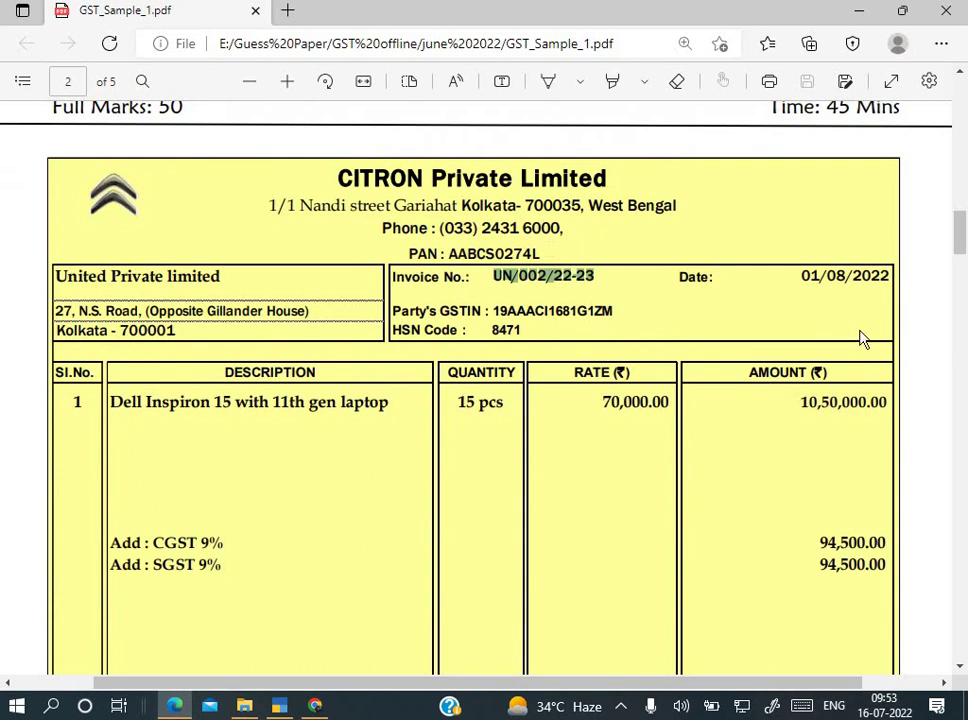
left_click(862, 339)
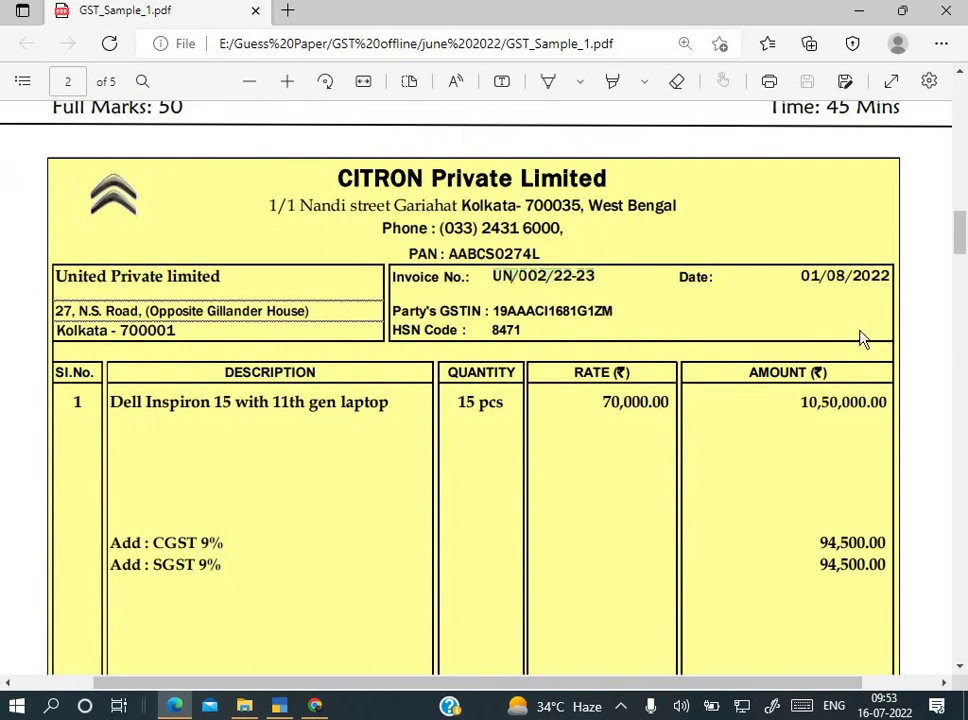
key("alt+Tab")
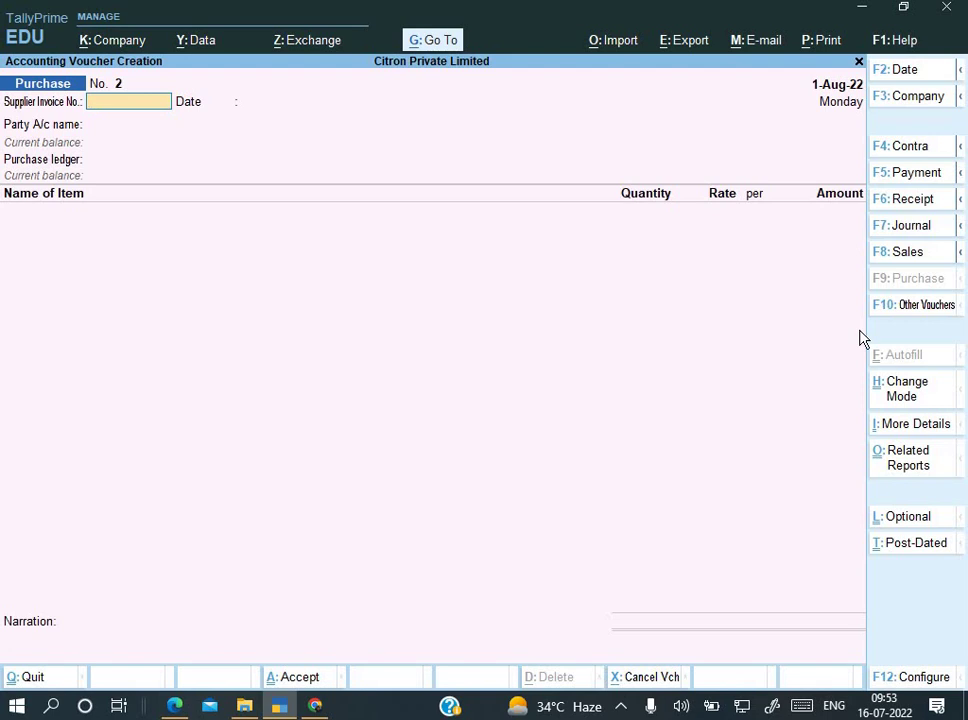
Step: Switch to a Sales voucher and start a new ledger named United Private limited, copied from the invoice
key("F8")
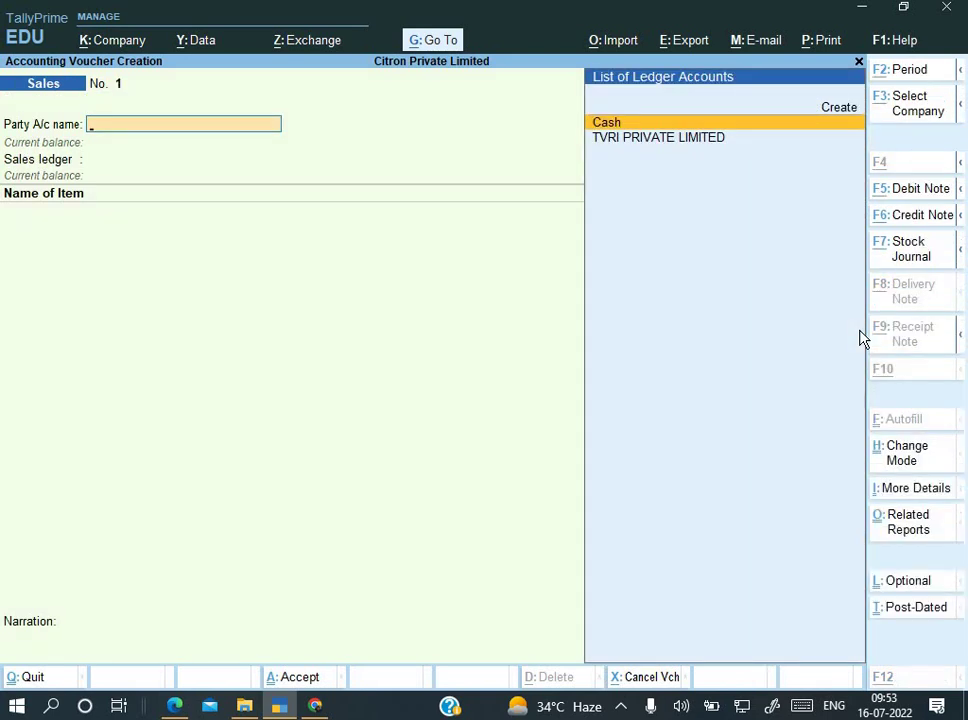
key("alt+c")
key("alt+Tab")
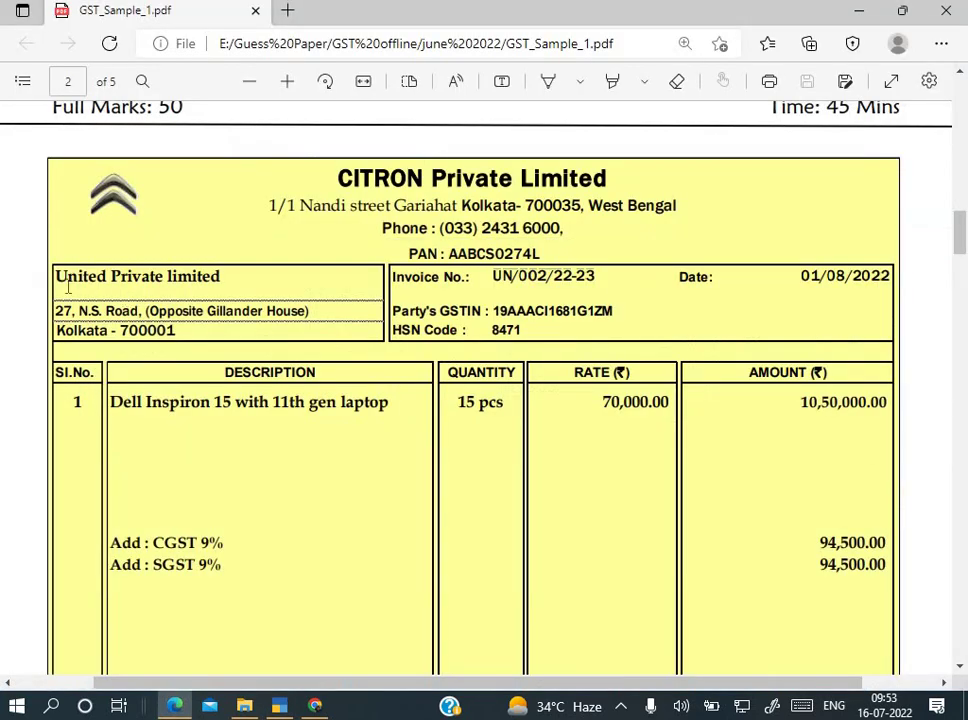
left_click_drag(57, 278, 229, 278)
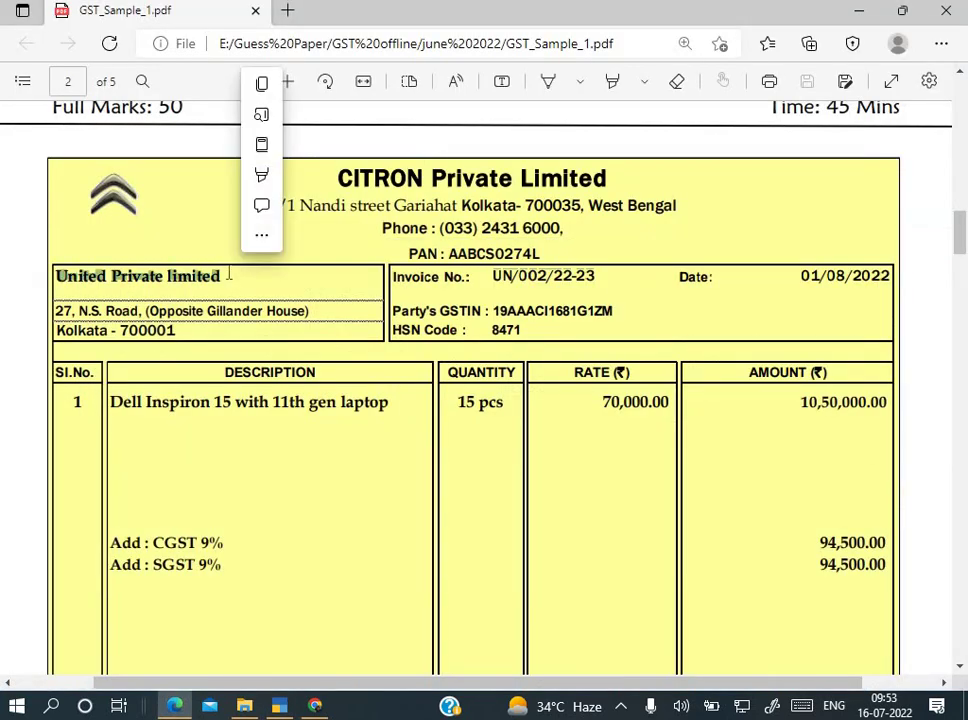
key("ctrl+c")
key("alt+Tab")
key("ctrl+alt+v")
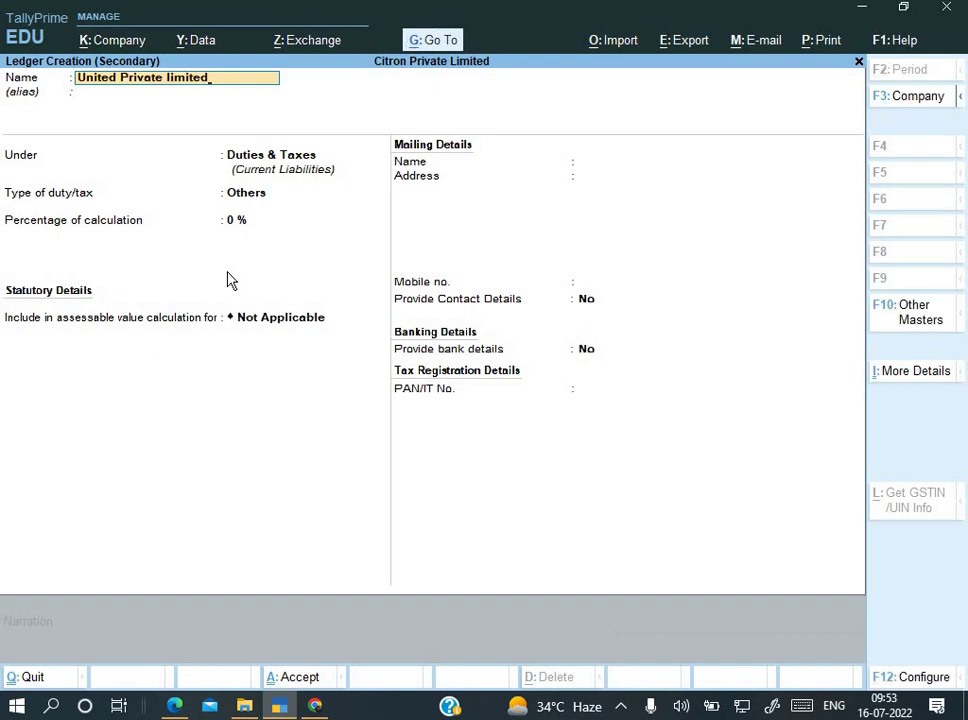
Step: Place the United Private limited ledger under Sundry Debtors
key("Return")
type("S")
key("Return")
type("S")
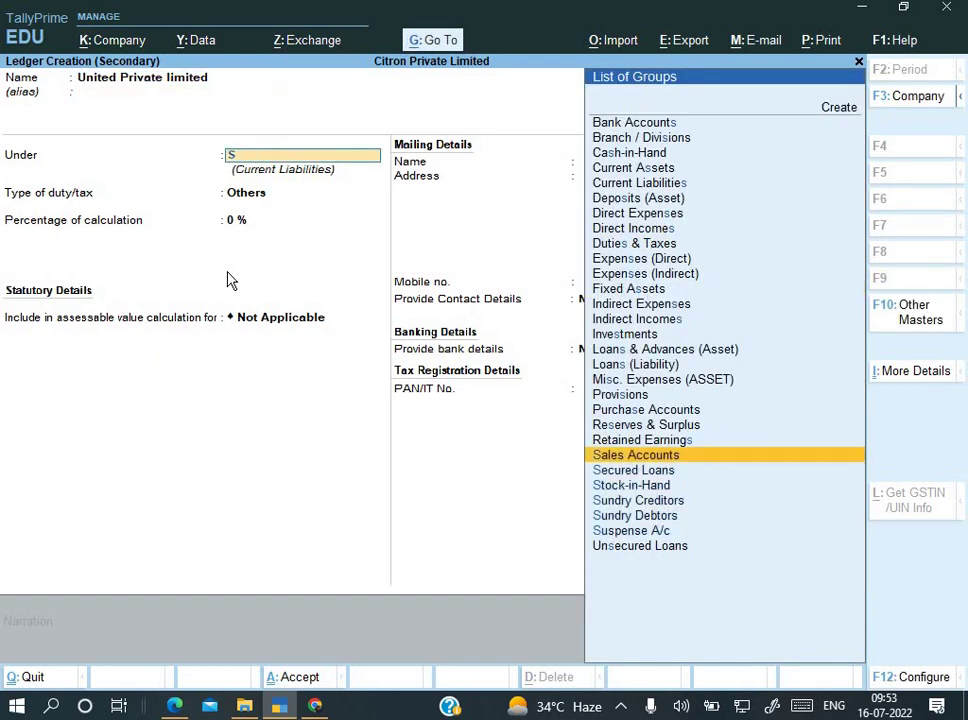
key("Down")
key("Down")
key("Down")
key("Down")
key("Return")
key("Return")
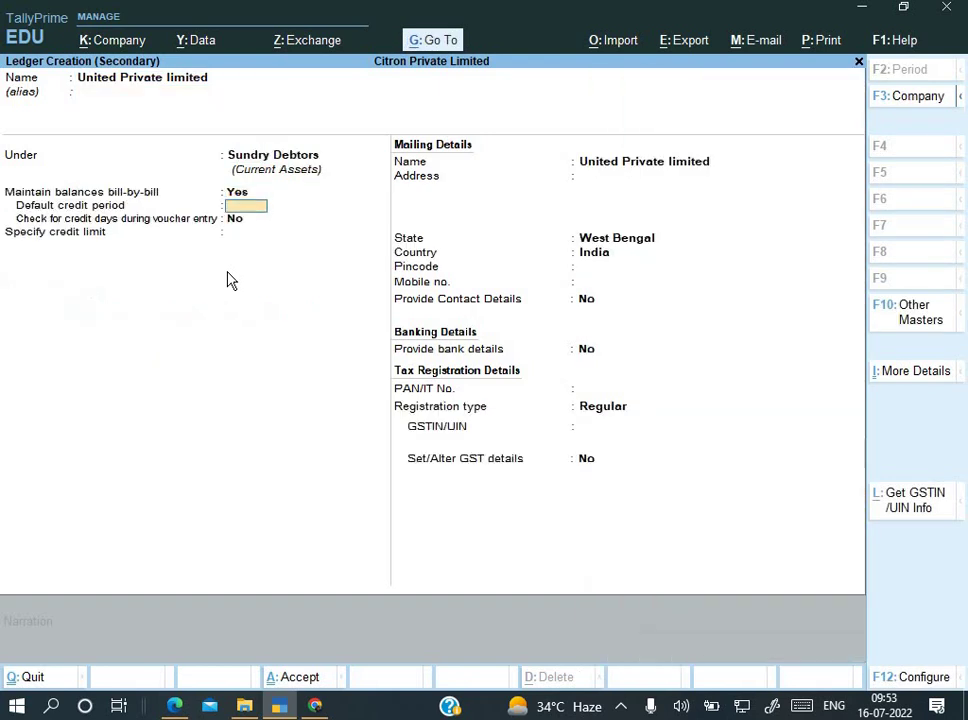
key("Return")
key("Return")
Step: Paste the buyer's street address from the invoice and keep West Bengal as state
key("Return")
key("Return")
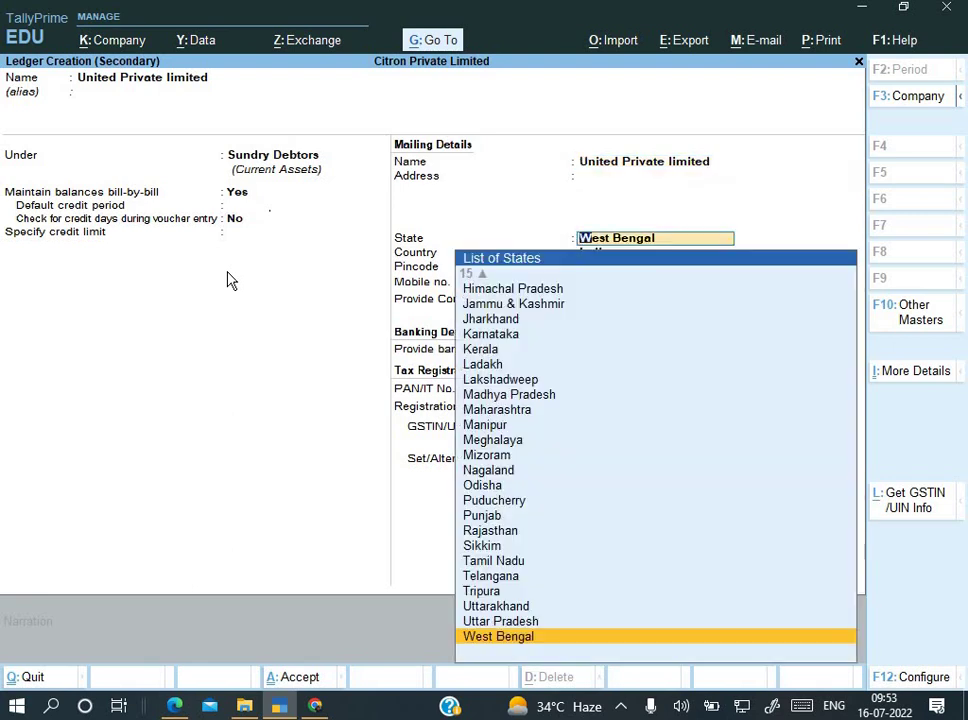
key("Return")
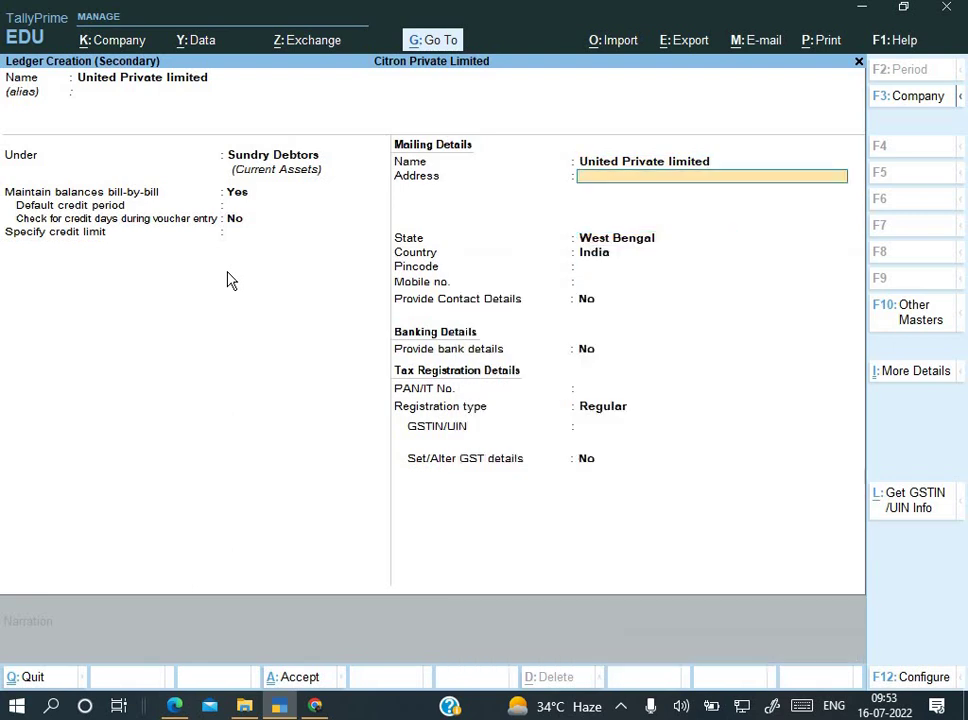
key("alt+Tab")
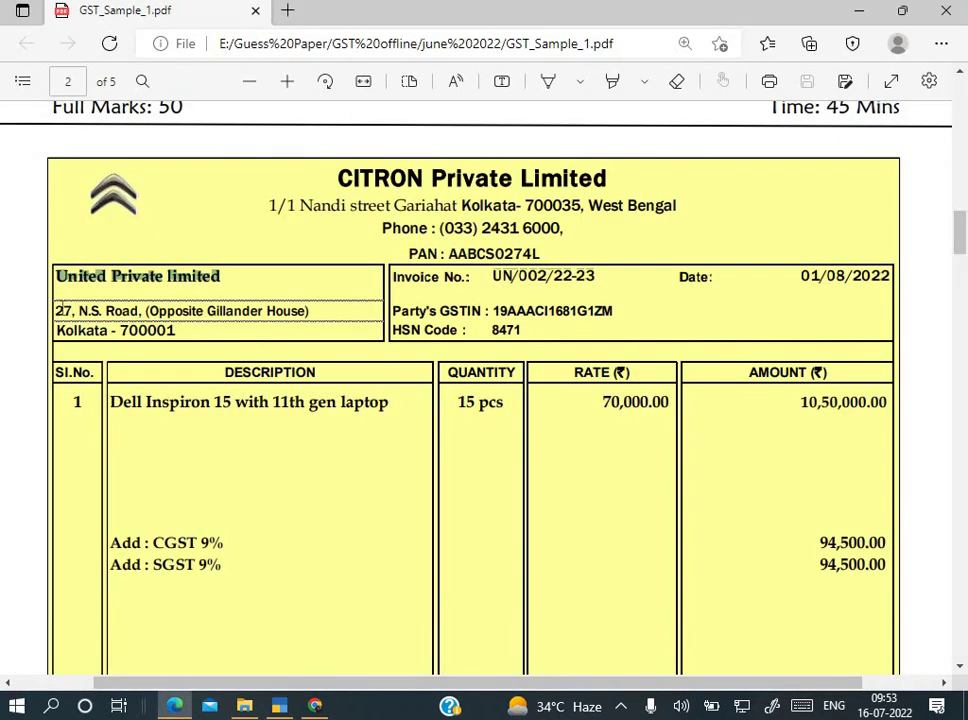
left_click_drag(57, 311, 328, 314)
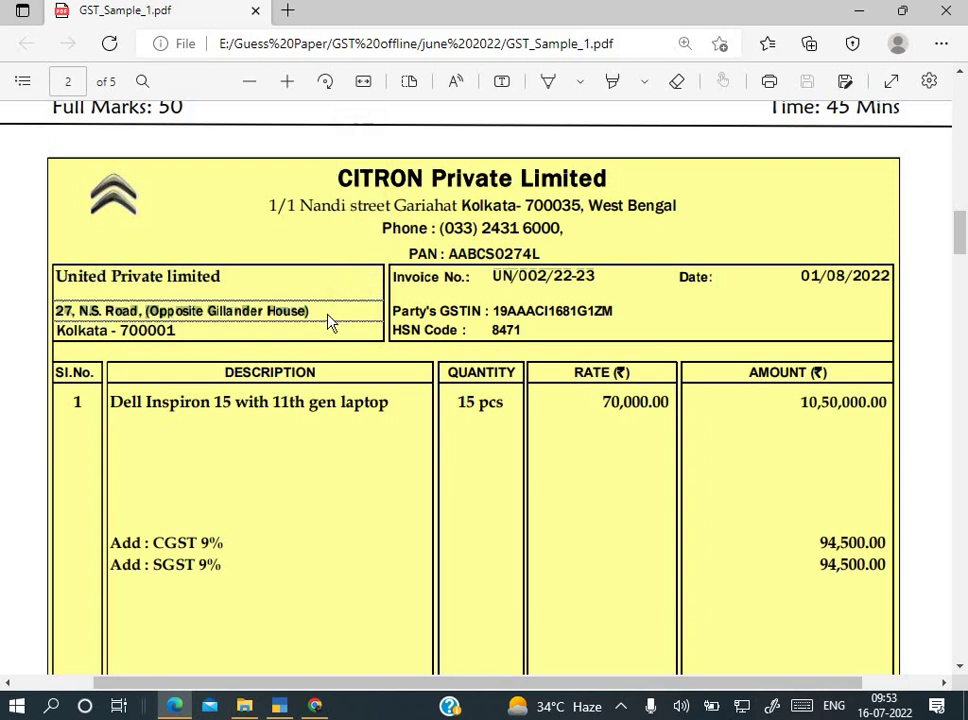
key("alt+Tab")
key("ctrl+v")
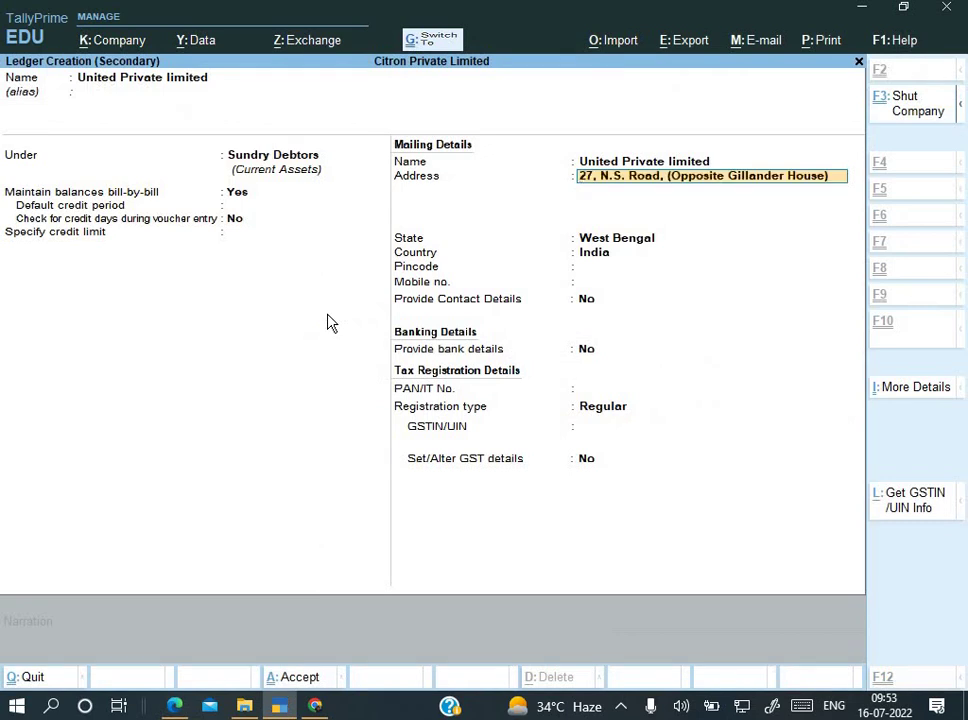
key("Return")
key("Return")
key("Return")
key("Return")
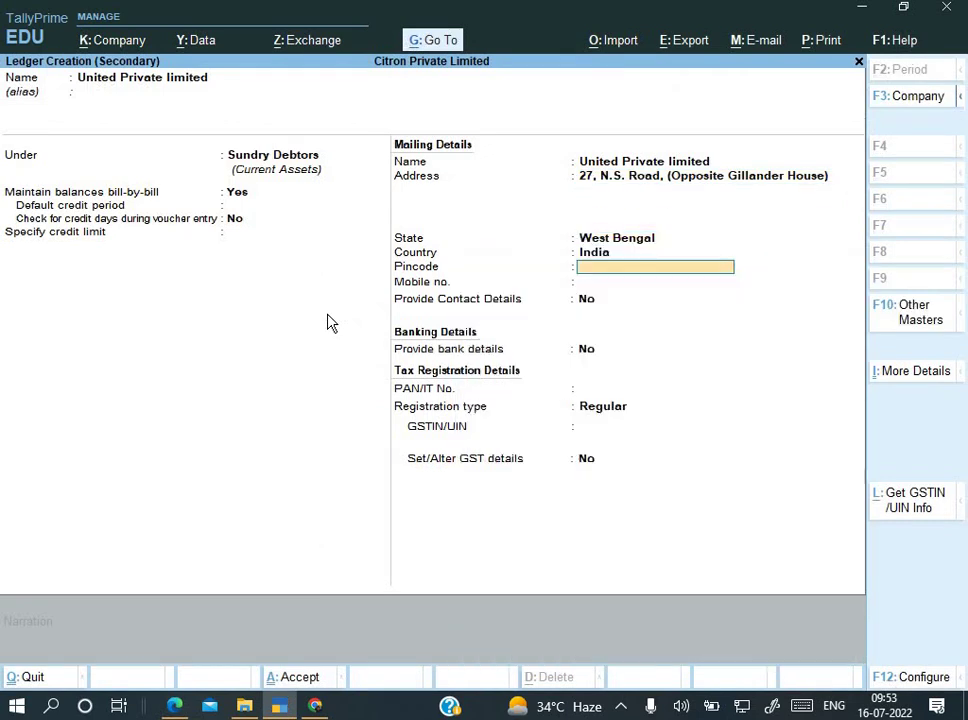
key("Return")
Step: Enter pincode 700001 as shown on the invoice
key("alt+Tab")
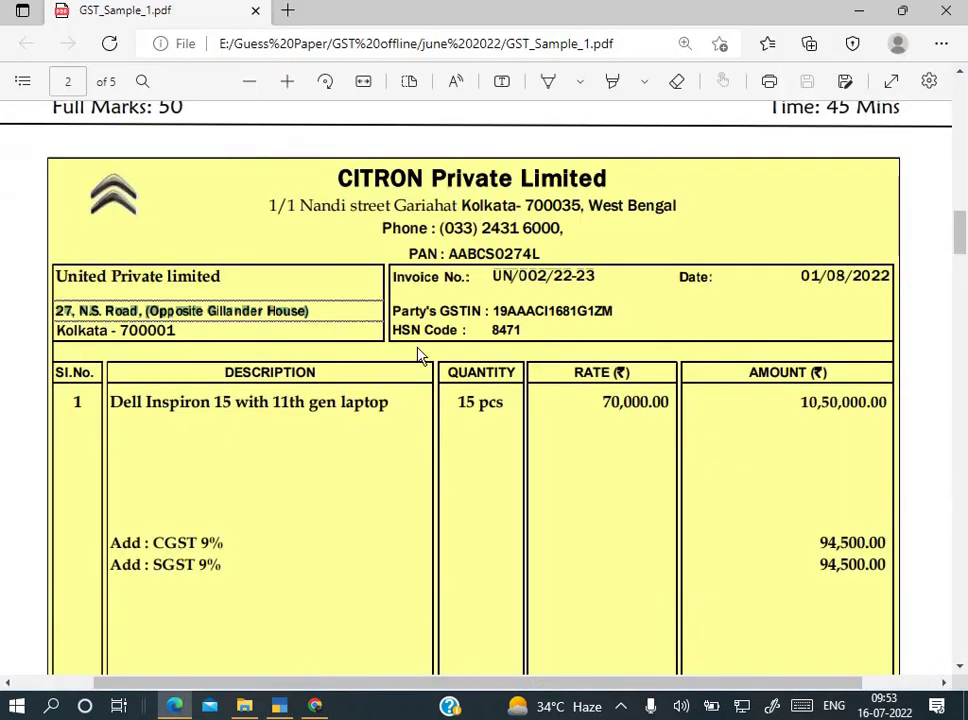
key("alt+Tab")
key("Up")
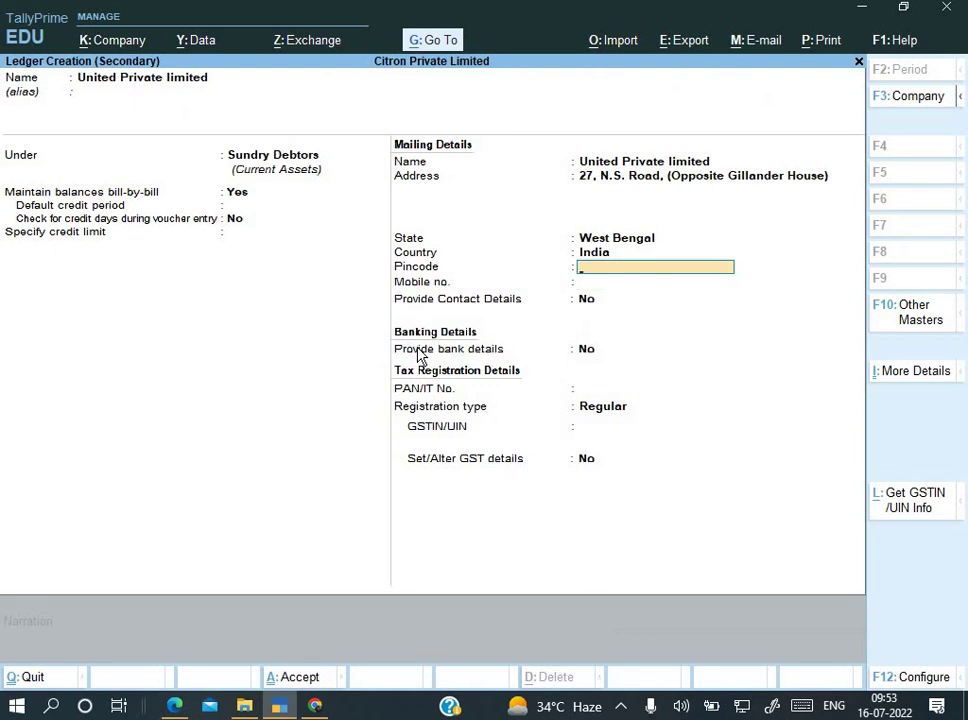
type("700001")
key("Return")
key("Return")
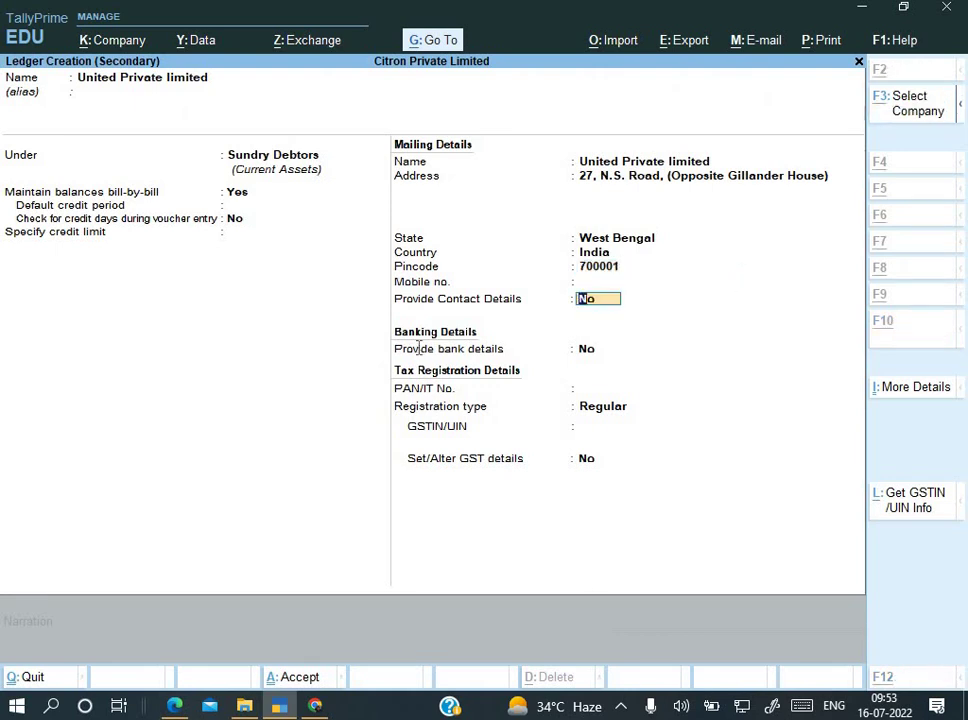
Step: Skip contact, bank and PAN details, keeping Regular GST registration
key("alt+Tab")
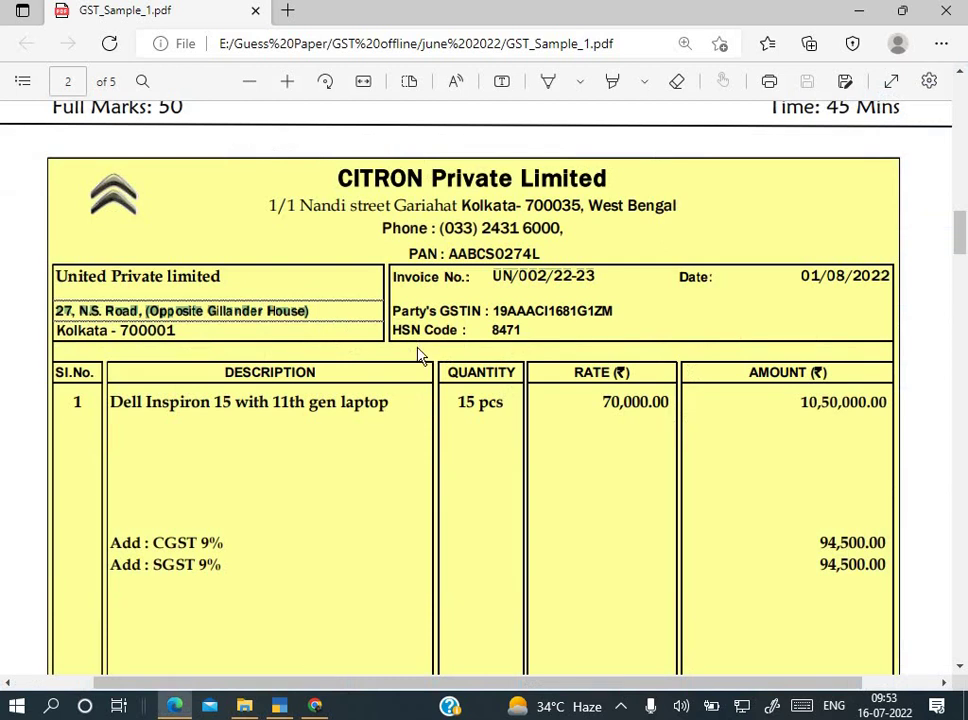
key("alt+Tab")
key("alt+Tab")
key("alt+Tab")
key("Return")
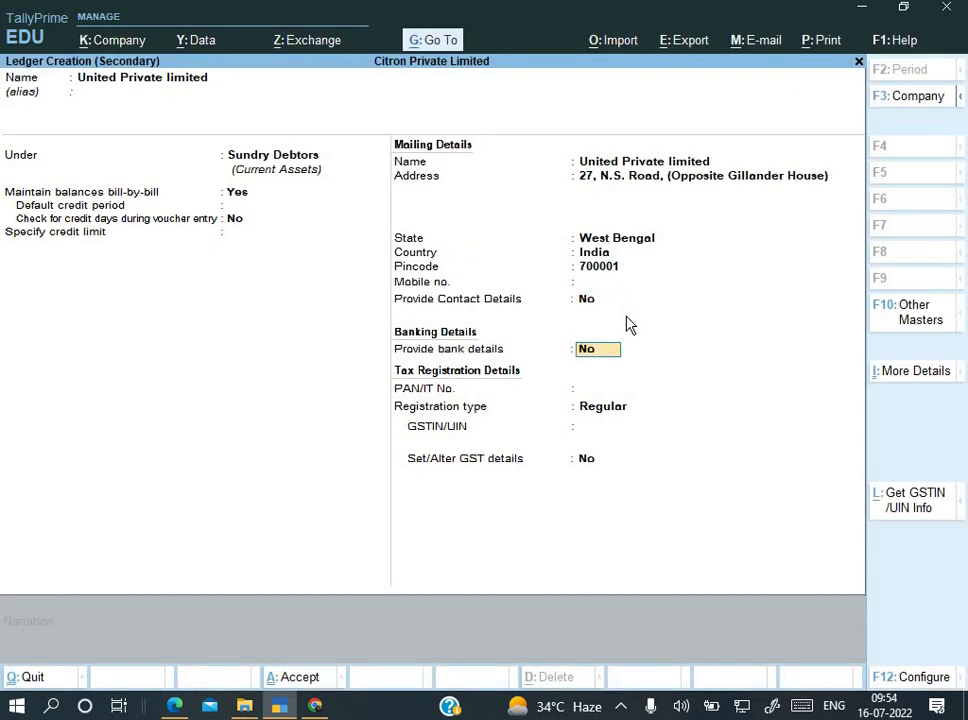
key("Return")
key("Return")
key("Return")
key("alt+Tab")
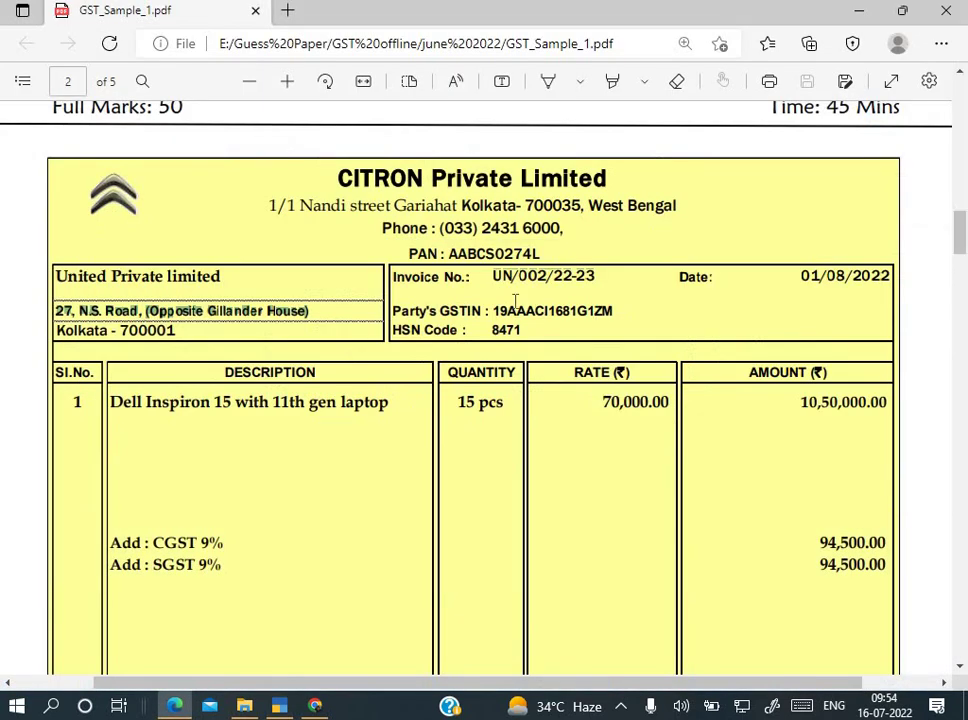
Step: Paste the party's GSTIN from the invoice and finish the customer ledger
left_click_drag(494, 312, 612, 312)
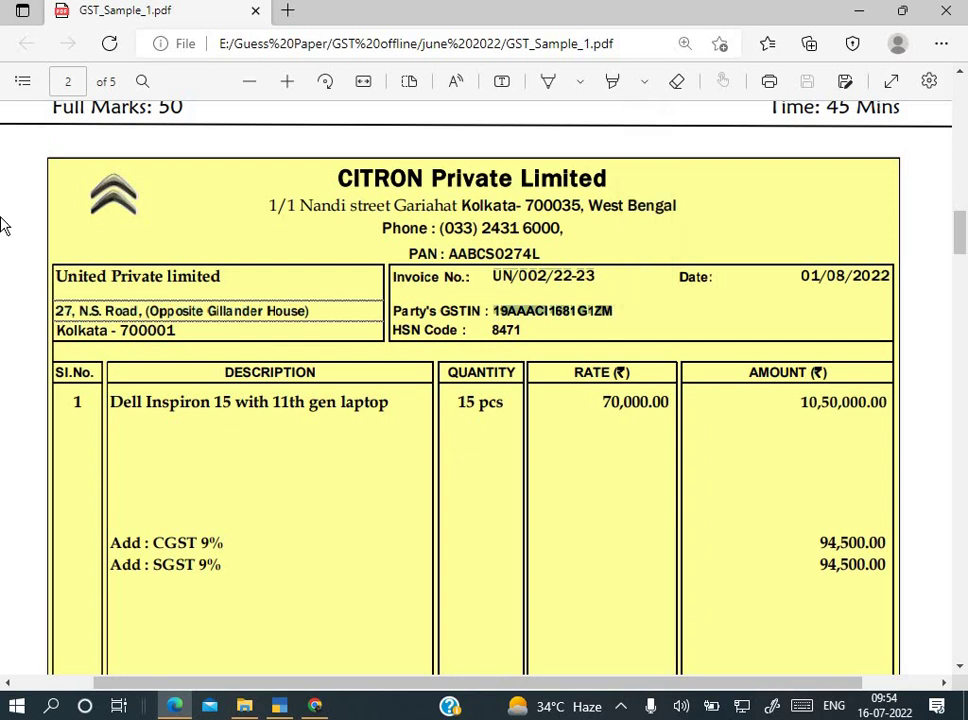
key("alt+Tab")
key("ctrl+alt+v")
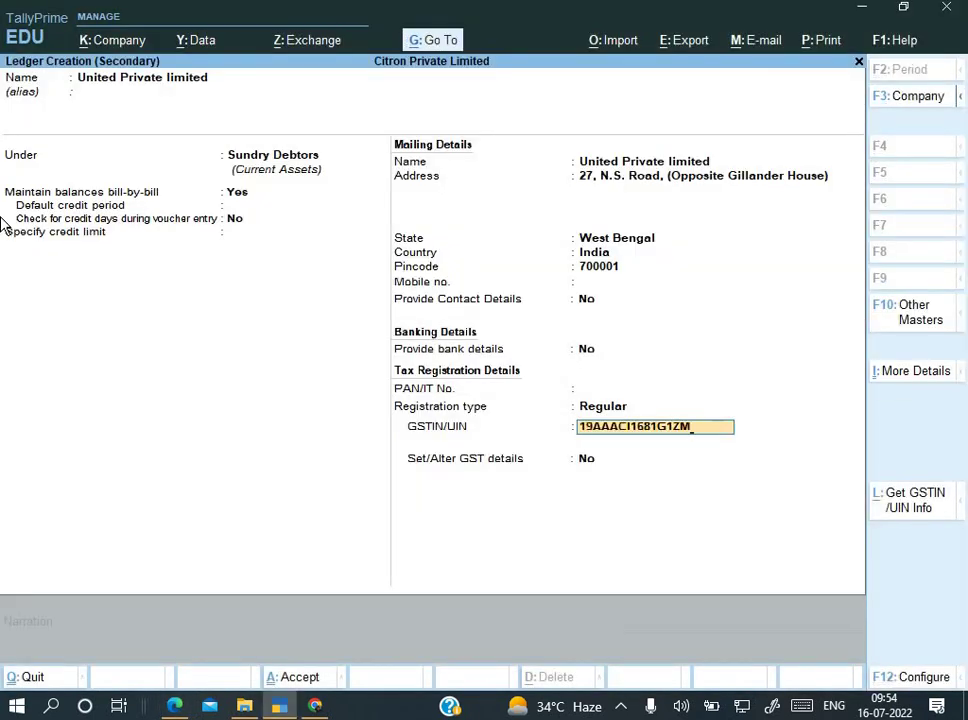
key("Return")
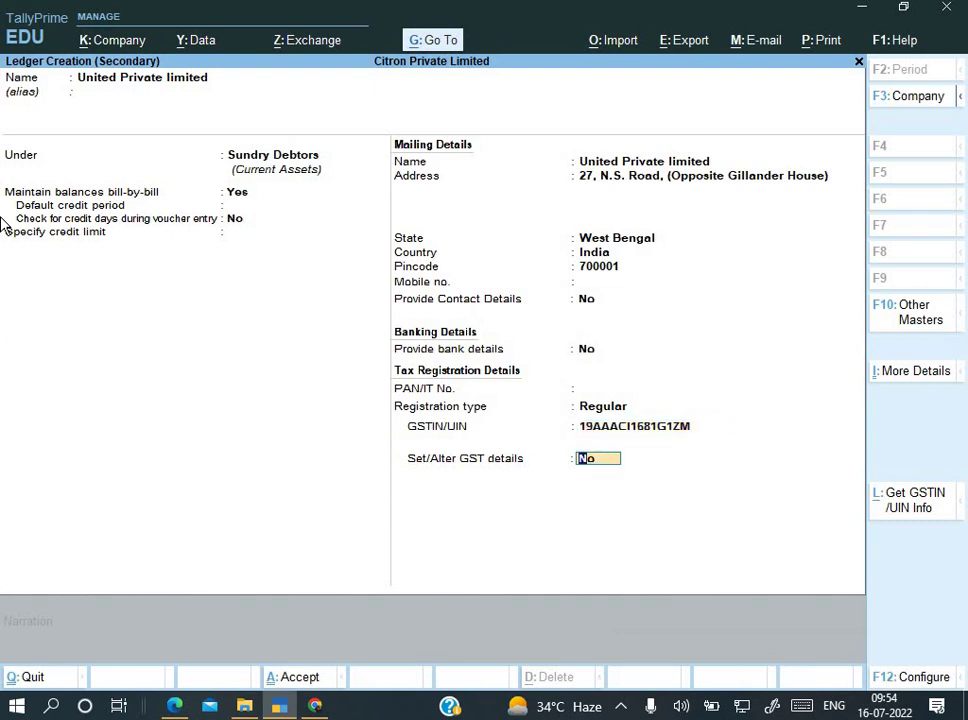
key("Return")
Step: Save the customer ledger and accept the dispatch and party details
key("Return")
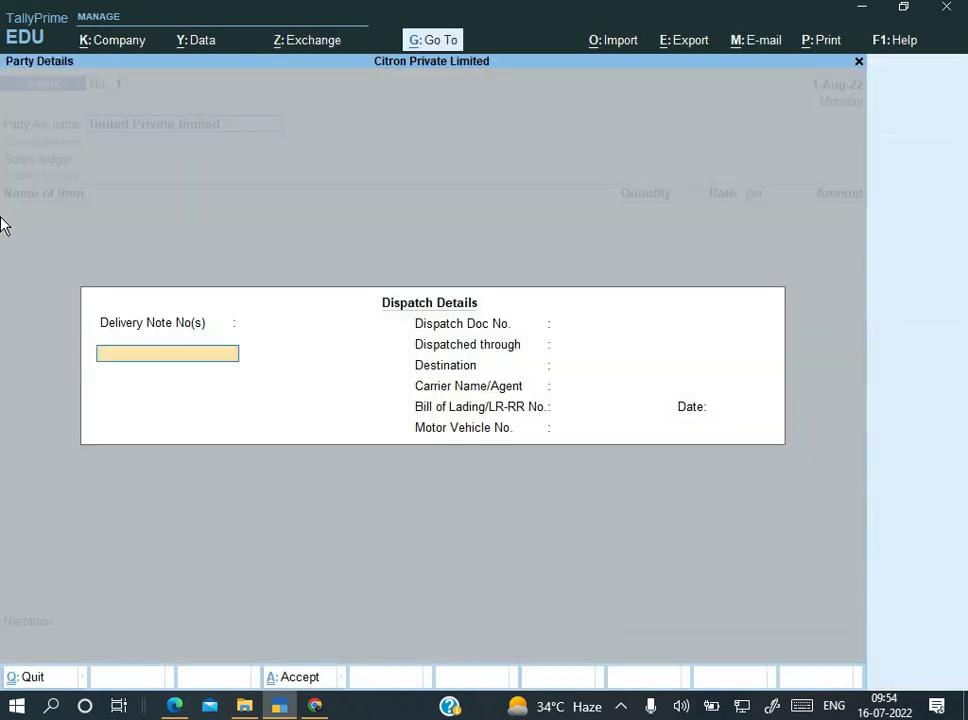
key("Return")
key("Return")
key("Return")
key("Return")
key("Return")
key("Return")
key("Return")
key("Return")
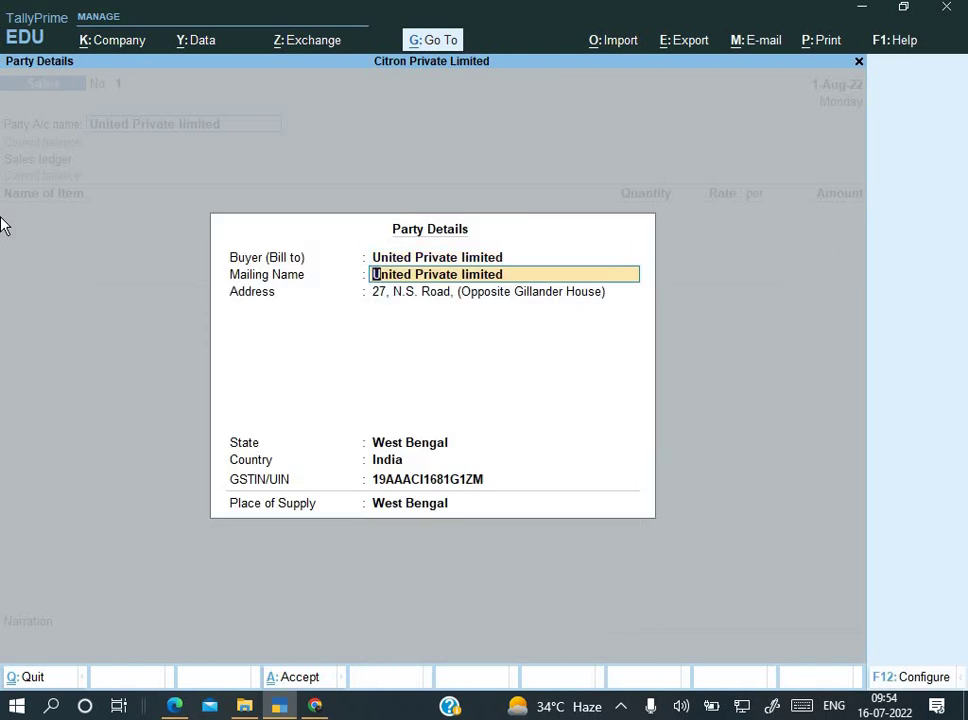
key("Return")
key("Return")
key("Return")
key("Return")
key("Return")
key("Return")
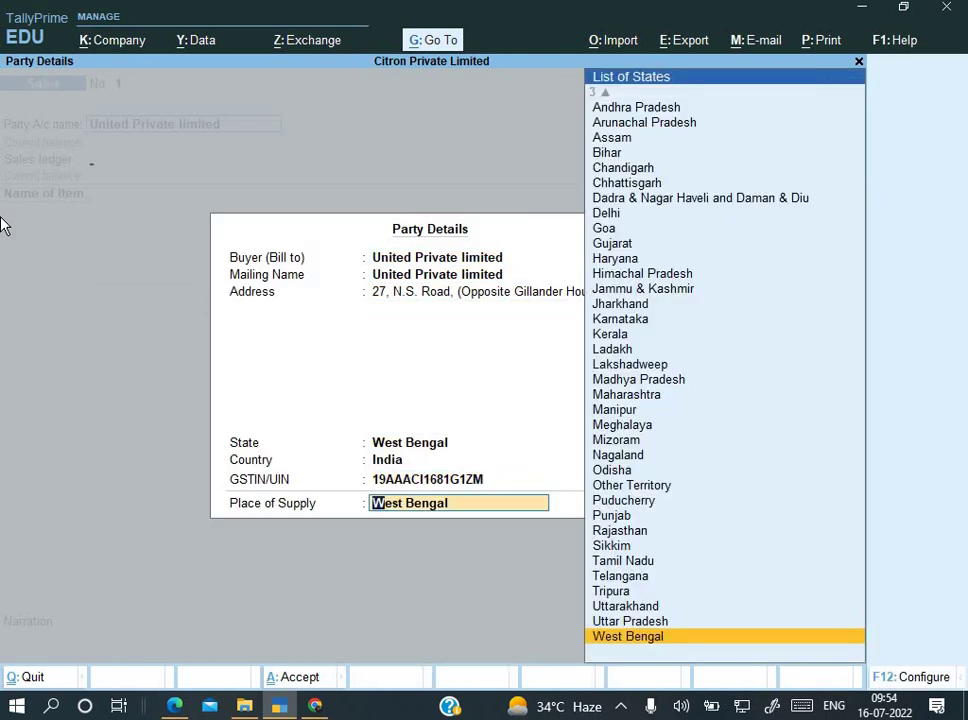
key("Return")
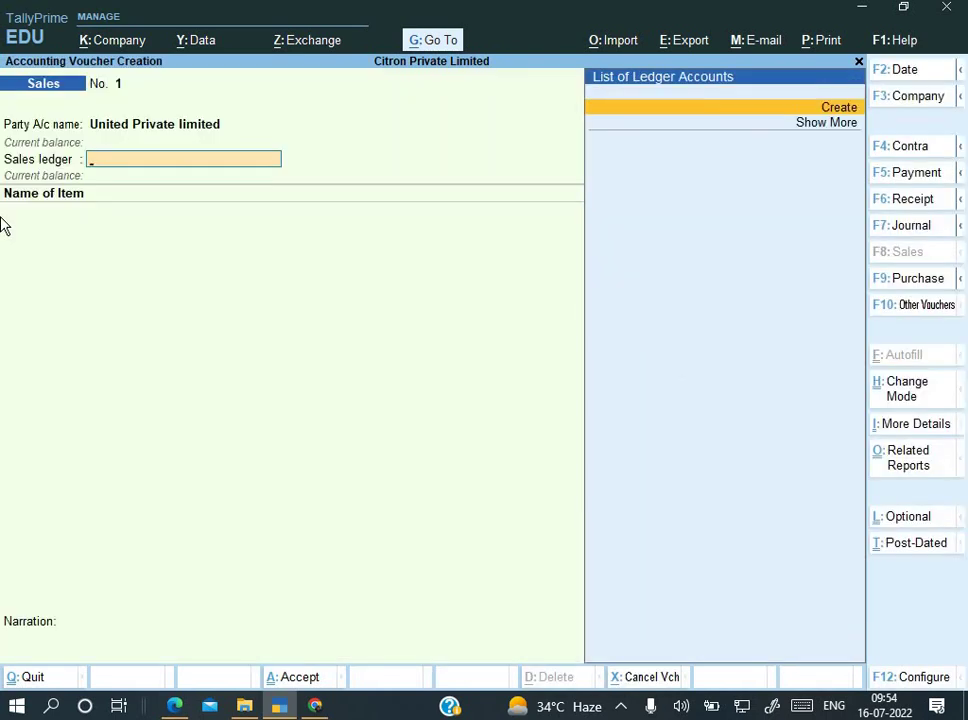
Step: Create a ledger named Sales under Sales Accounts and save it
key("Return")
type("Sale")
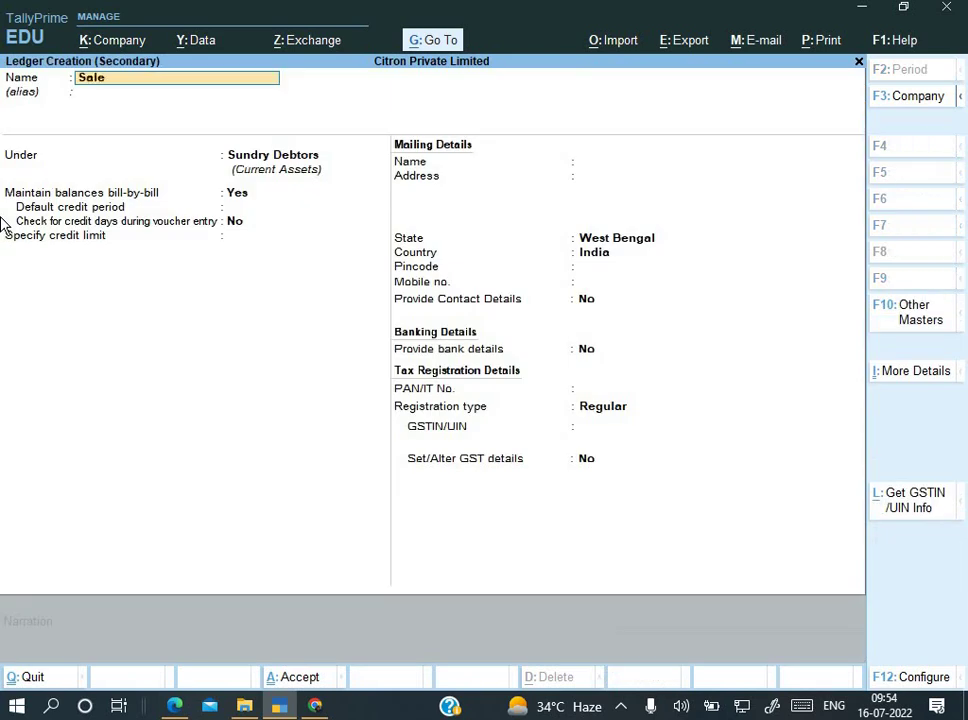
type("s")
key("Return")
type("S")
key("Return")
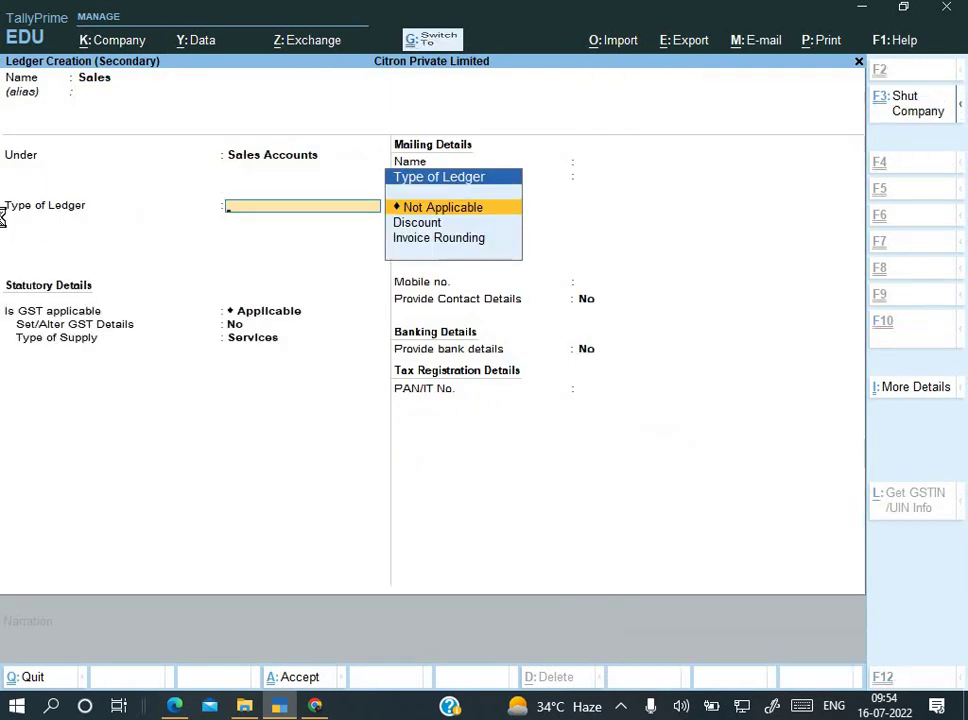
key("Return")
key("ctrl+a")
key("Escape")
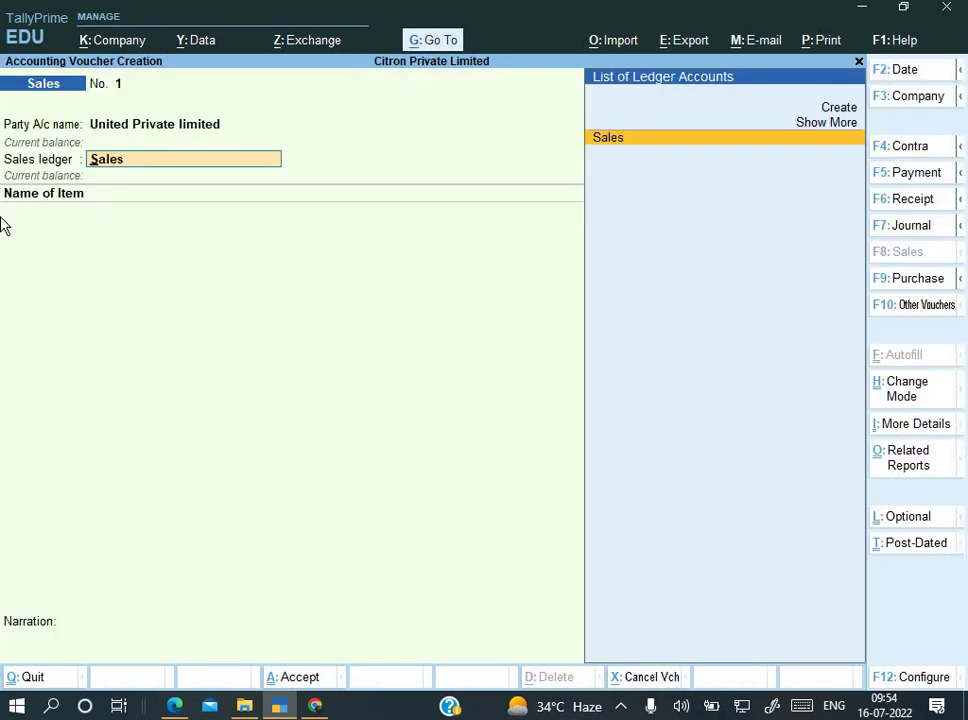
Step: Change the Sales ledger's supply type to Goods, keeping reverse charge at No
key("ctrl+Return")
key("Return")
key("Return")
key("Return")
key("Return")
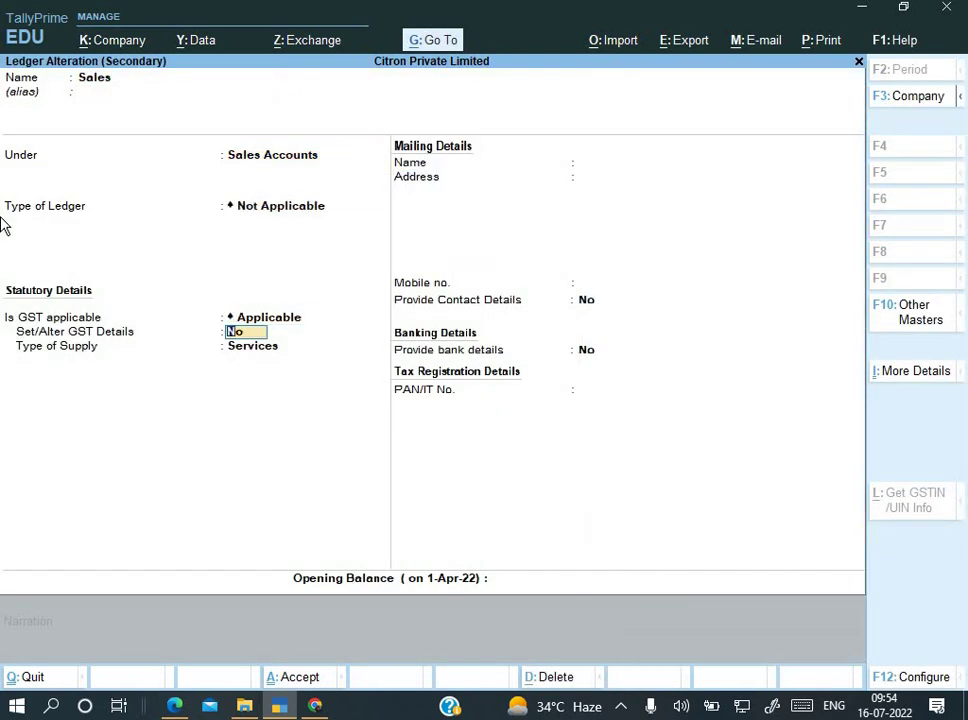
key("Return")
key("Up")
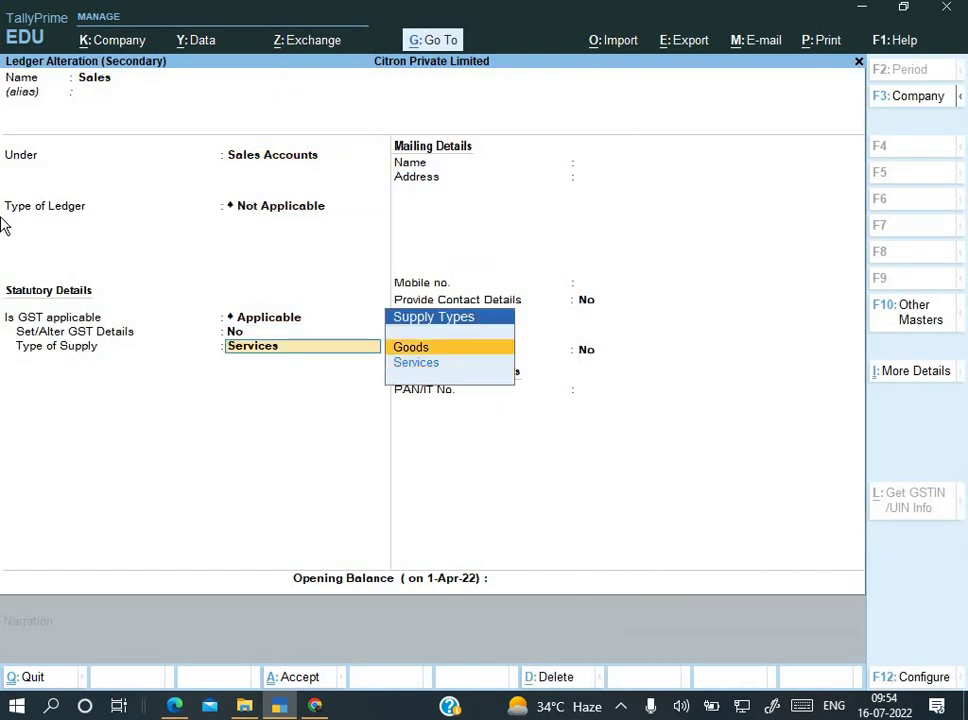
key("Return")
key("Return")
key("Return")
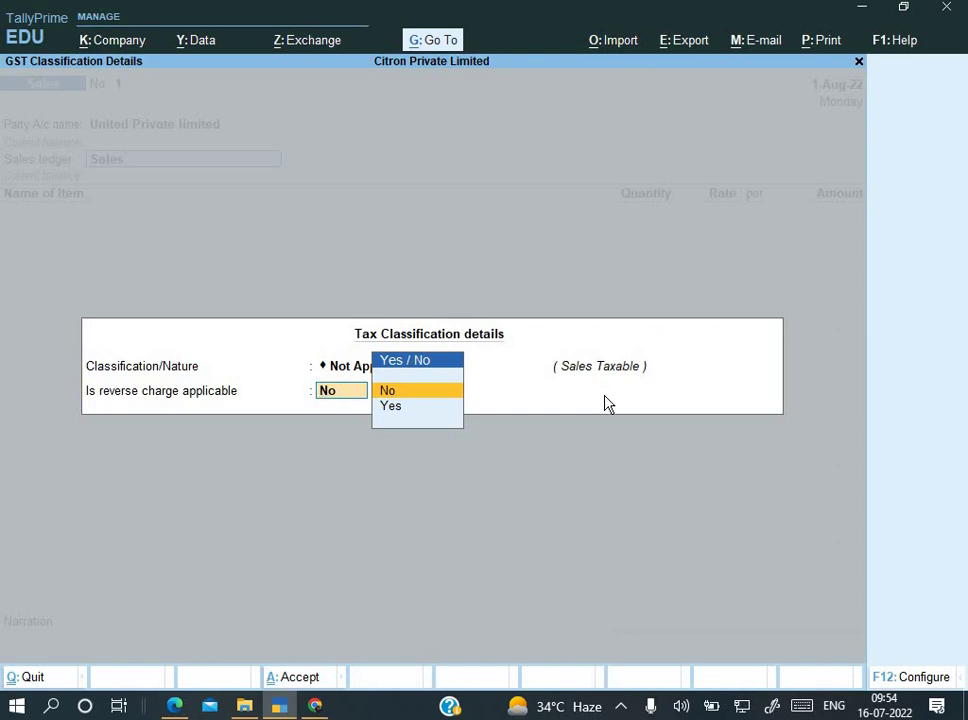
key("Return")
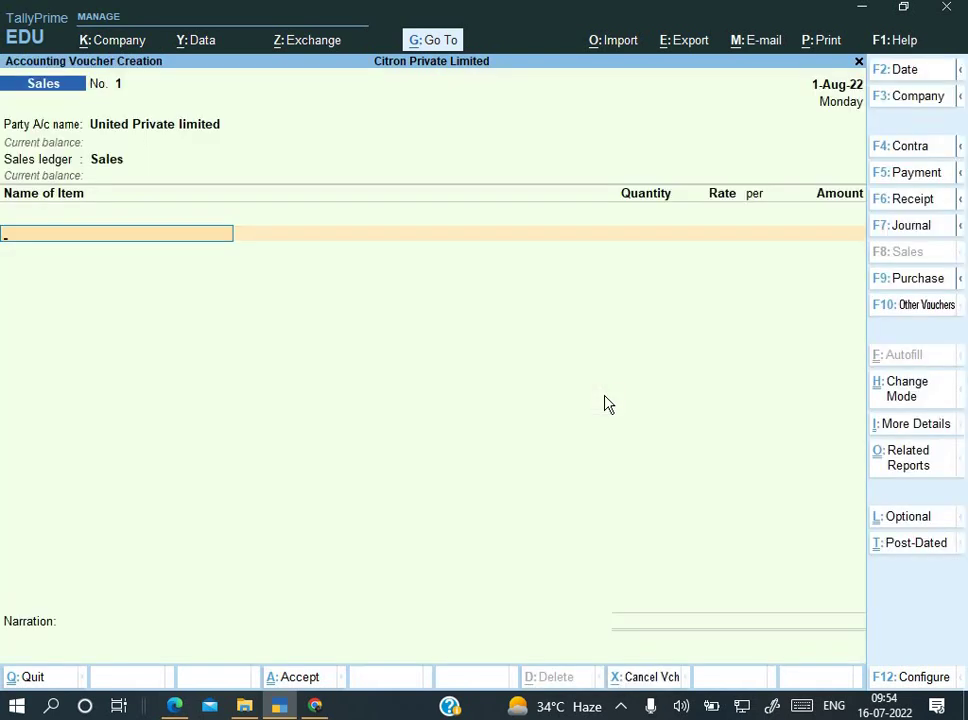
Step: Add Dell Inspiron 15 laptop with 11th gen: 15 Pcs at 70,000 each, totalling 10,50,000.00
key("Down")
key("Return")
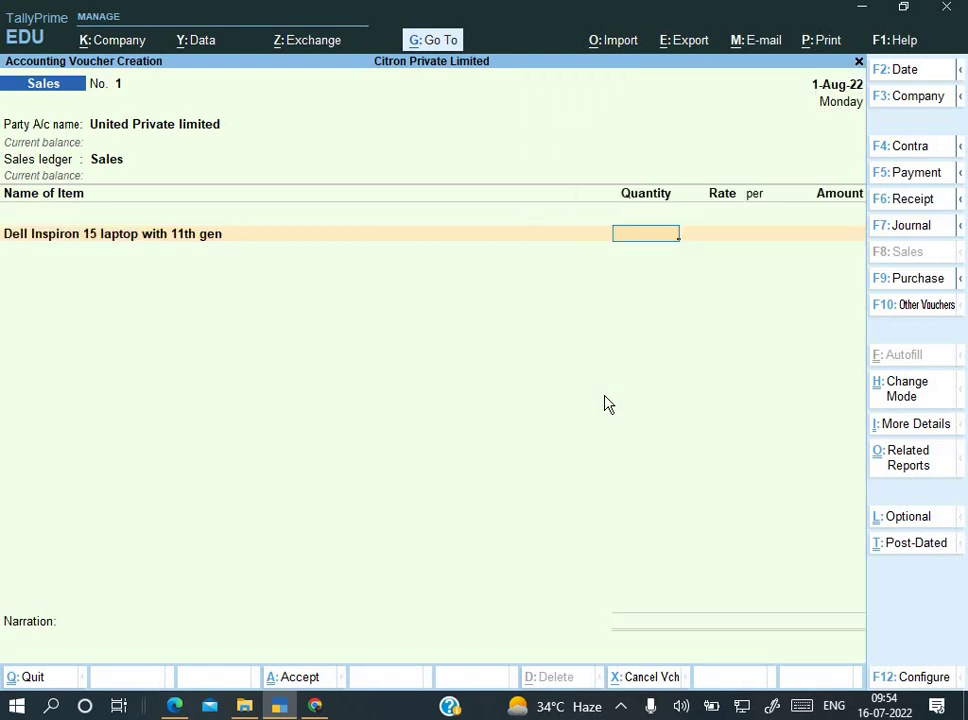
type("15")
key("Return")
key("alt+Tab")
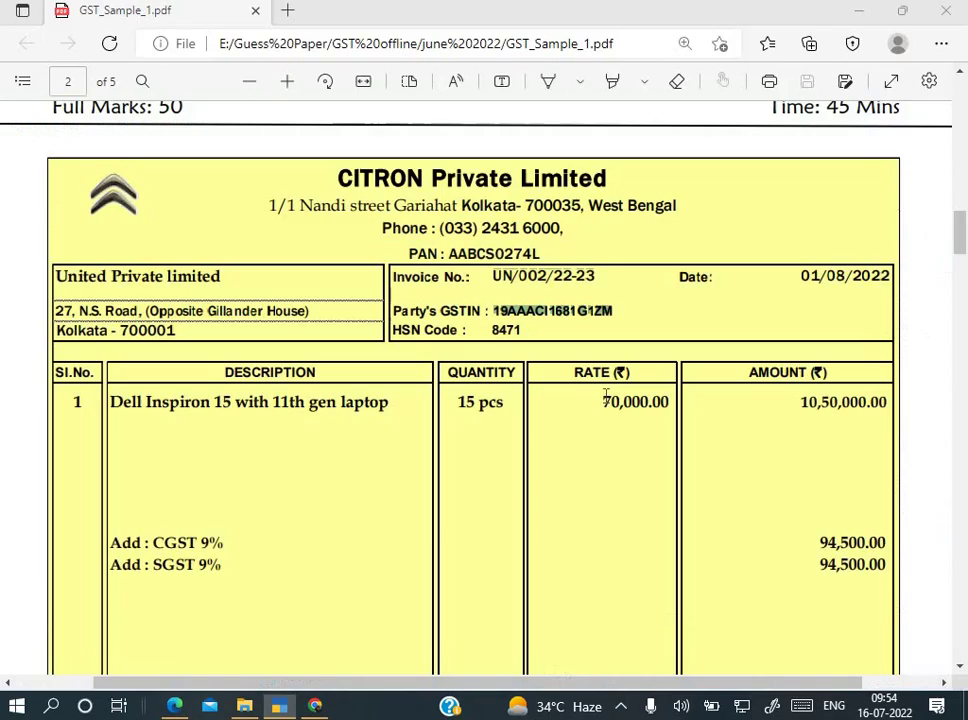
key("alt+Tab")
type("7")
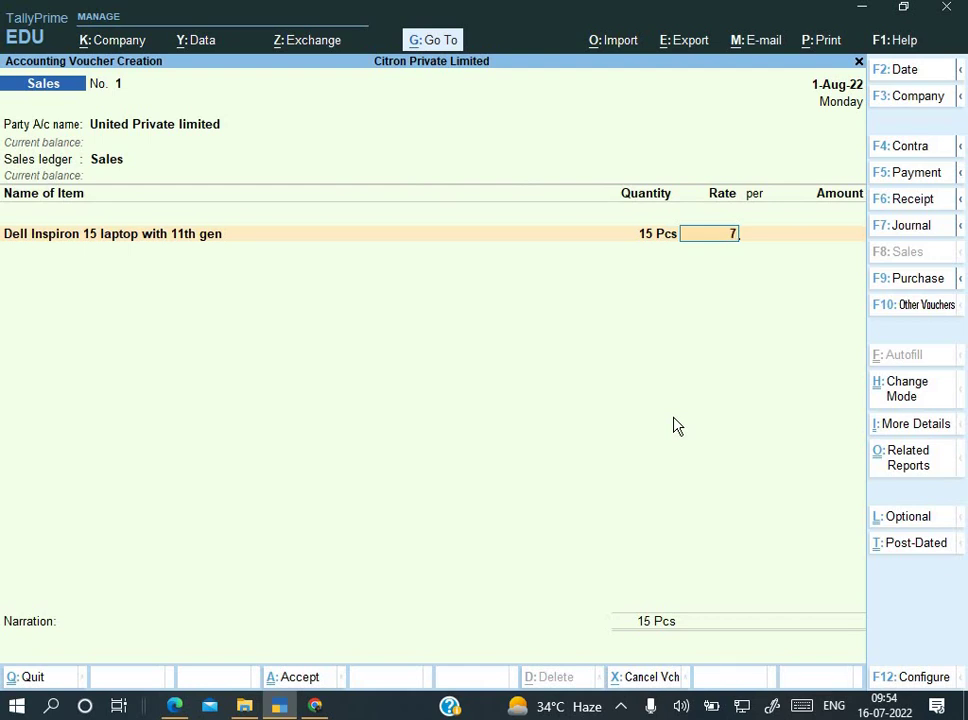
type("0,000")
key("Return")
key("Return")
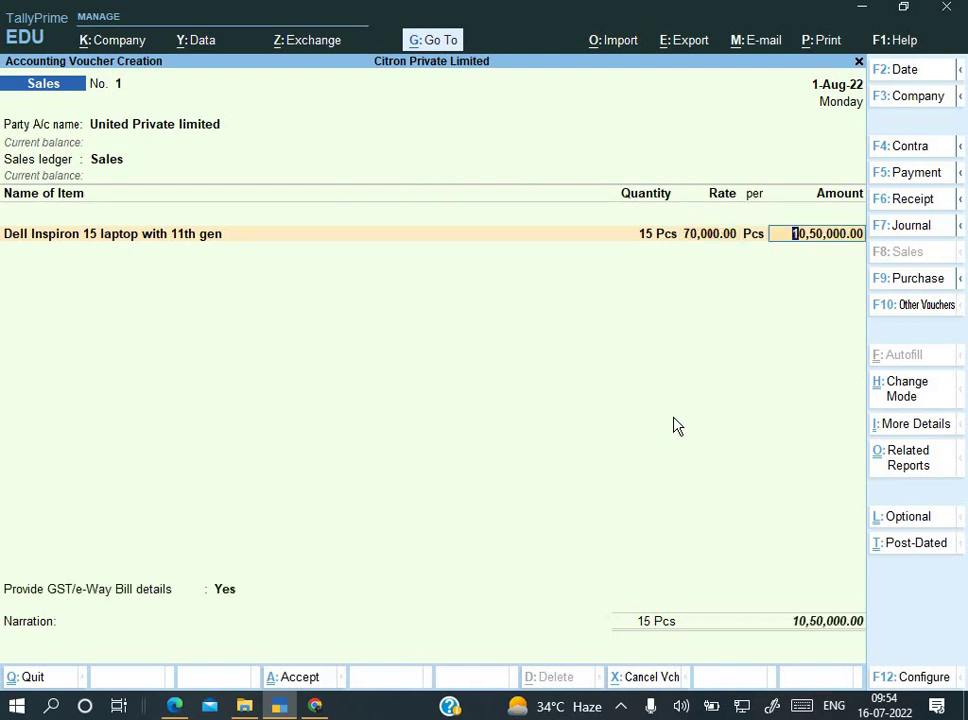
key("Return")
key("Return")
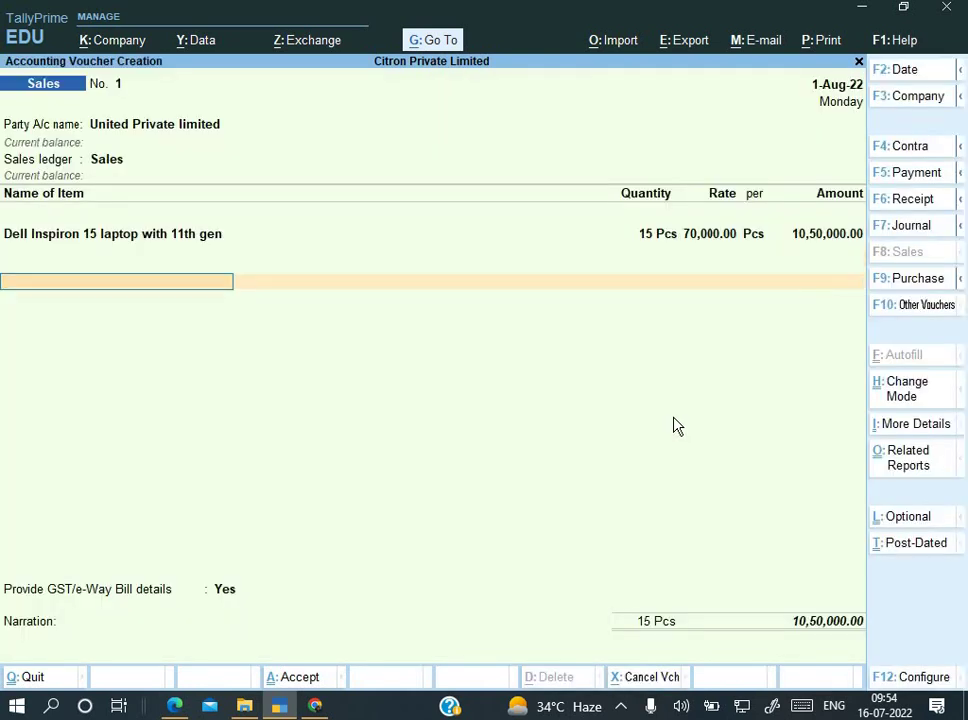
Step: Create an Output CGST ledger under Duties & Taxes
key("alt+c")
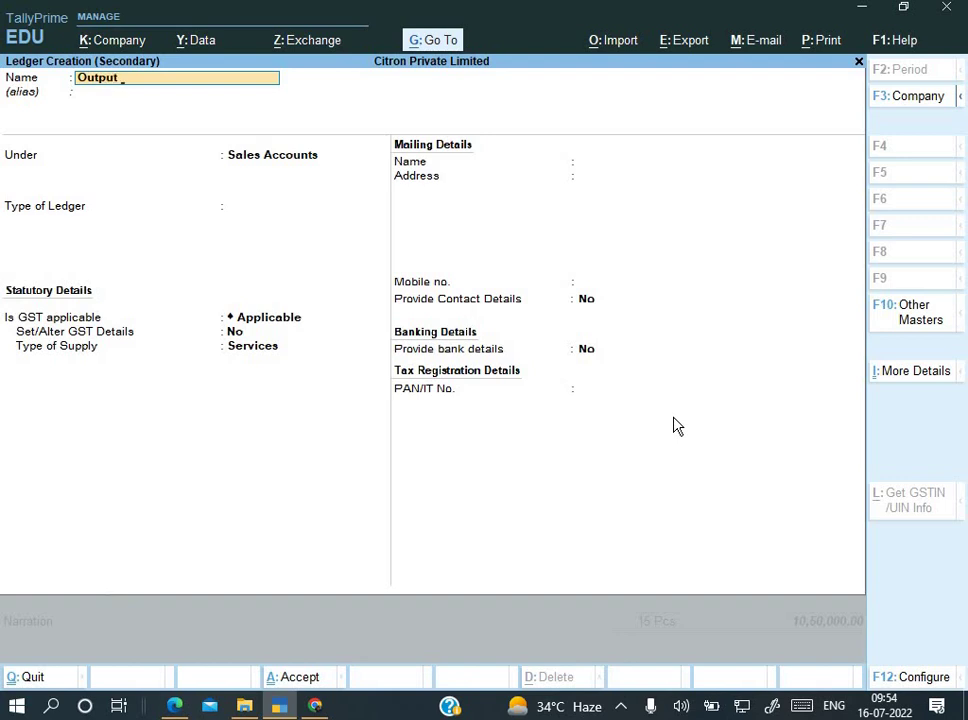
type("Output CGS")
key("Return")
type("S")
key("BackSpace")
key("BackSpace")
type("d")
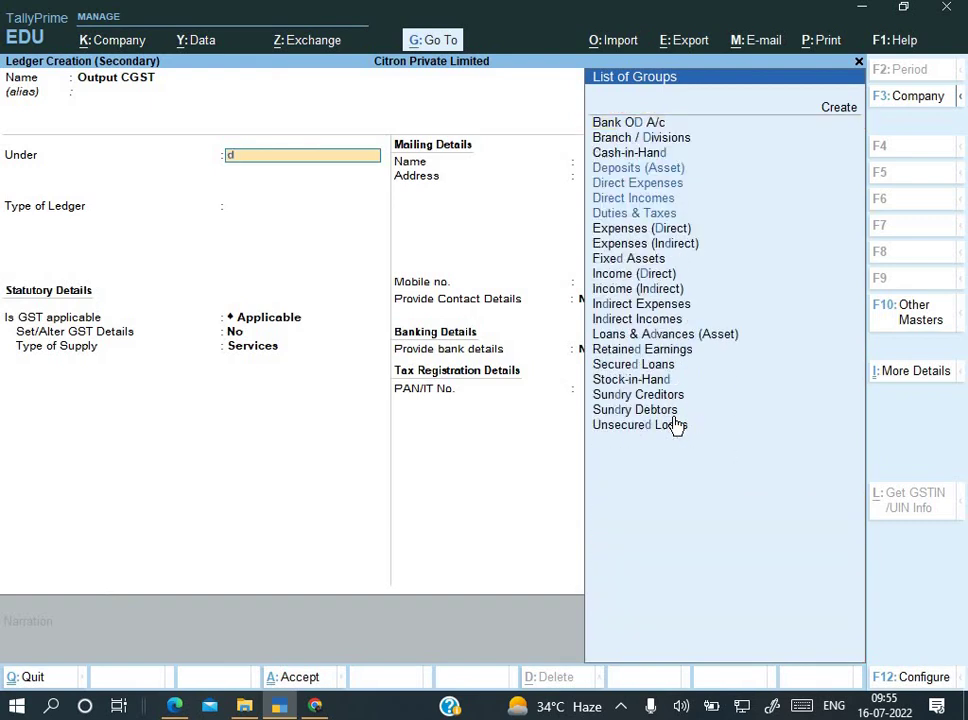
key("Down")
key("Up")
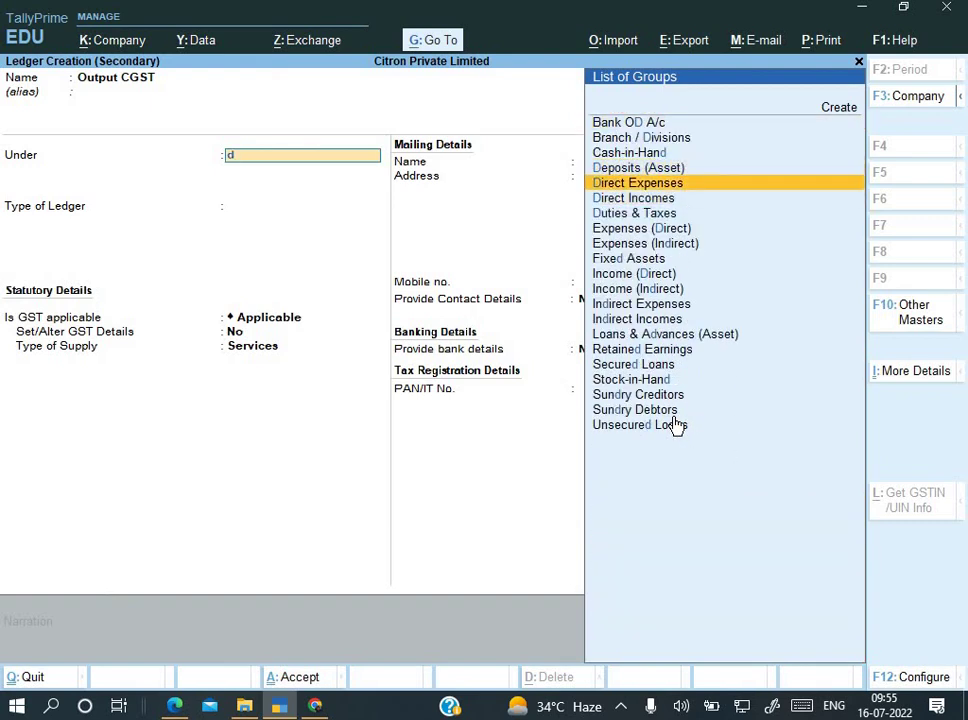
key("Down")
key("Down")
key("Return")
Step: Set Output CGST's duty type to GST with Central Tax, save it, and add a new row
key("Up")
key("Return")
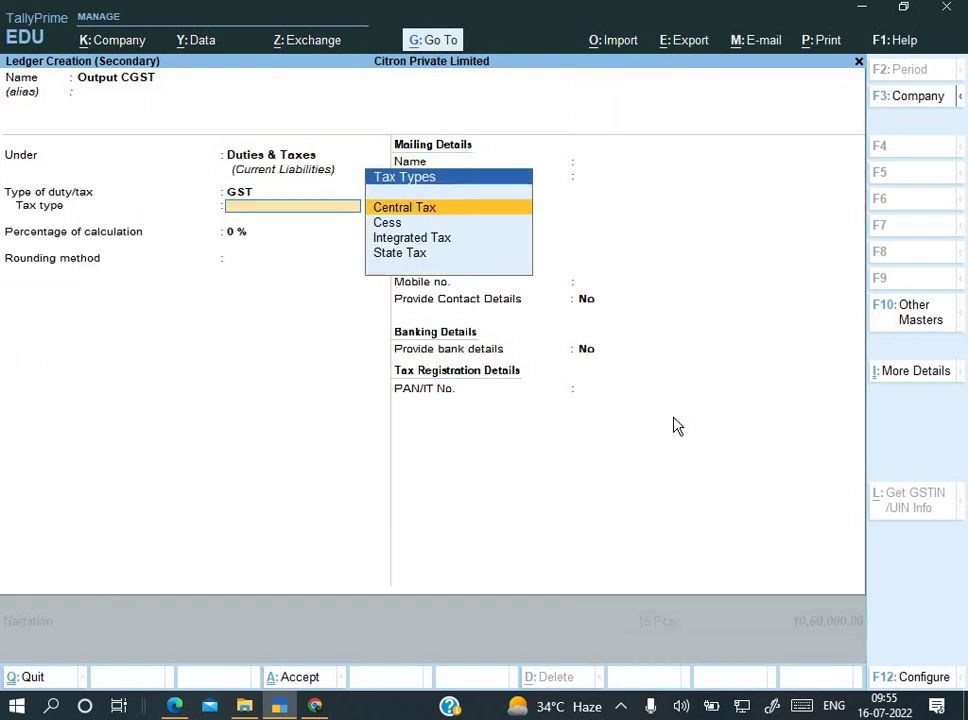
key("Return")
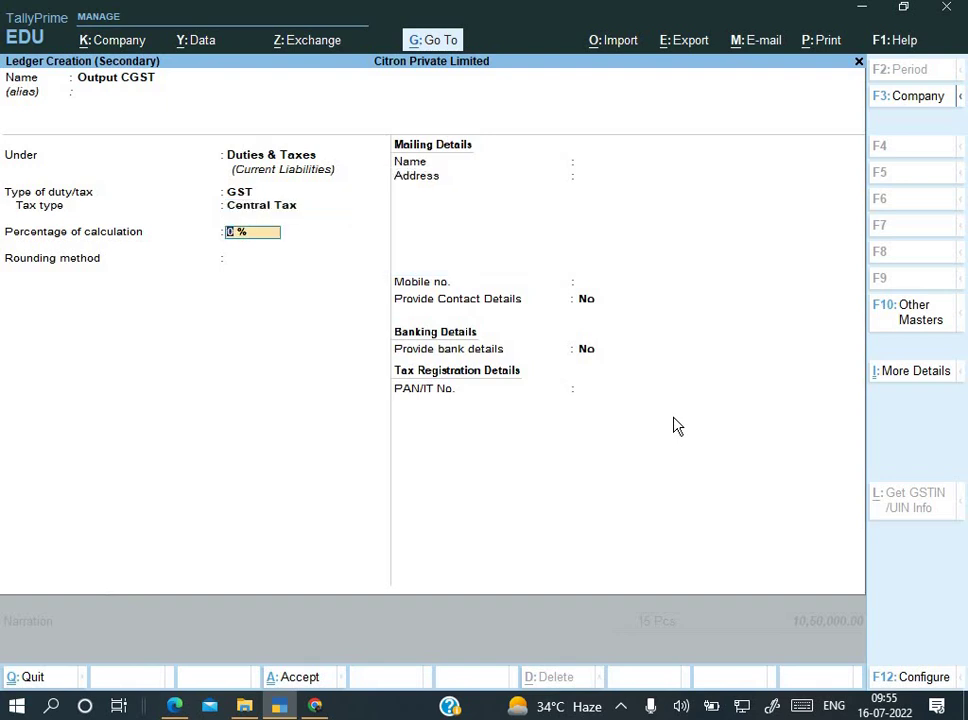
key("ctrl+a")
key("Return")
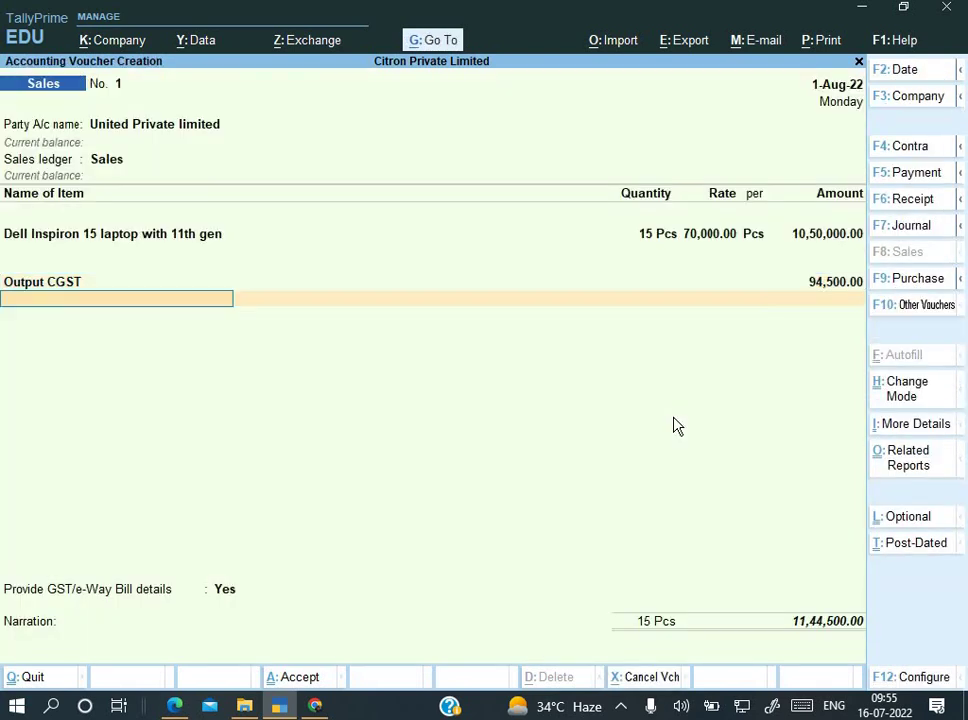
Step: Create an Output SGST ledger under Duties & Taxes, GST type State Tax, onto the voucher
key("alt+c")
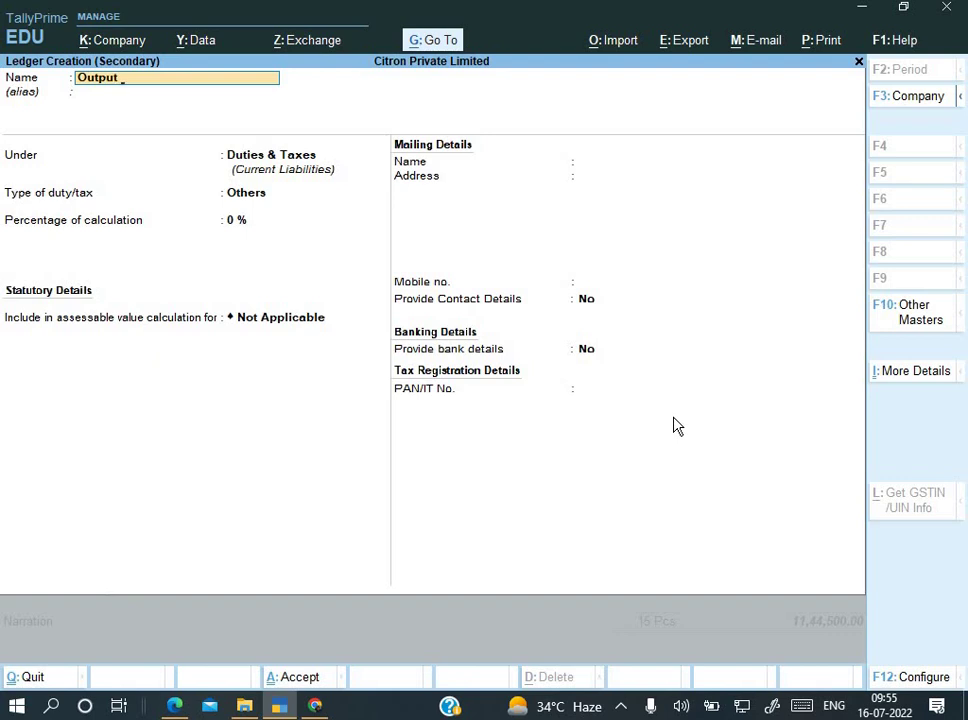
key("Return")
key("Return")
key("Return")
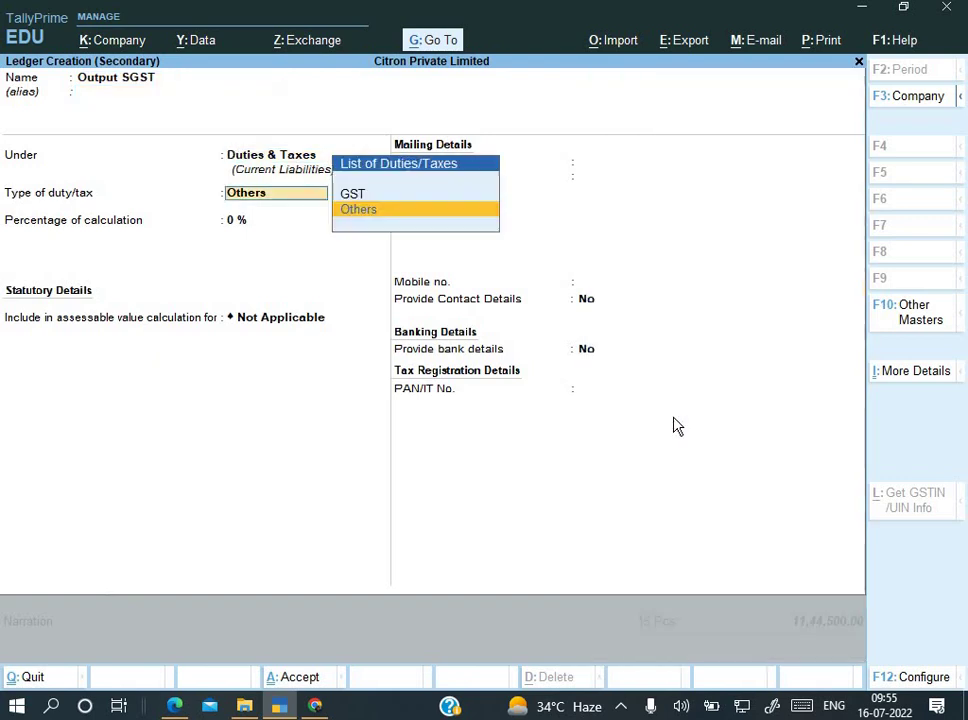
key("Up")
key("Return")
key("Down")
key("Down")
key("Down")
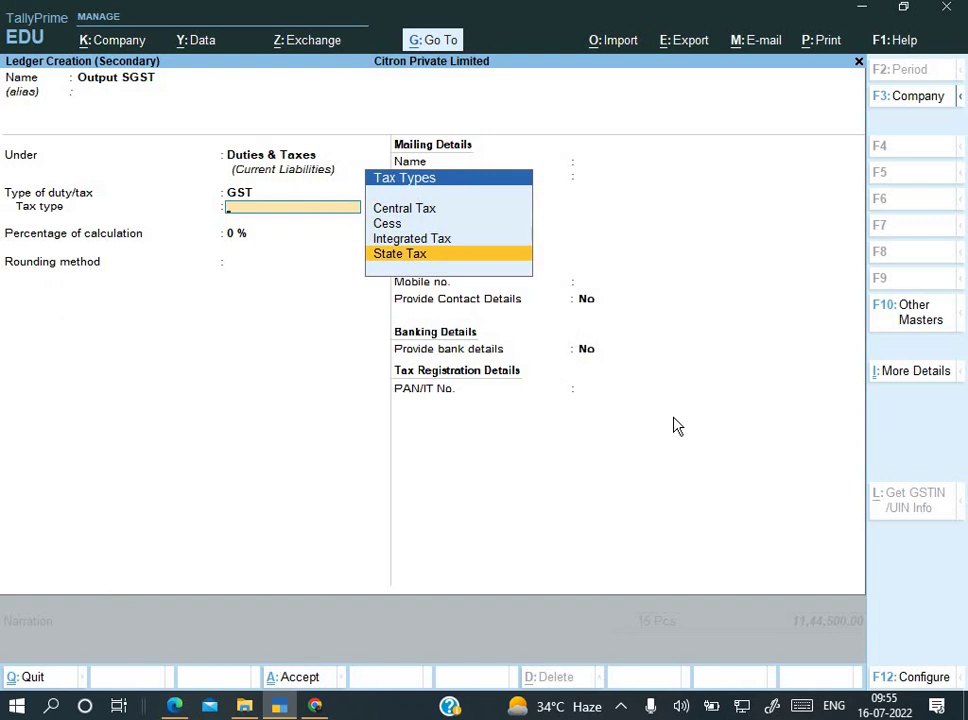
key("Return")
key("ctrl+a")
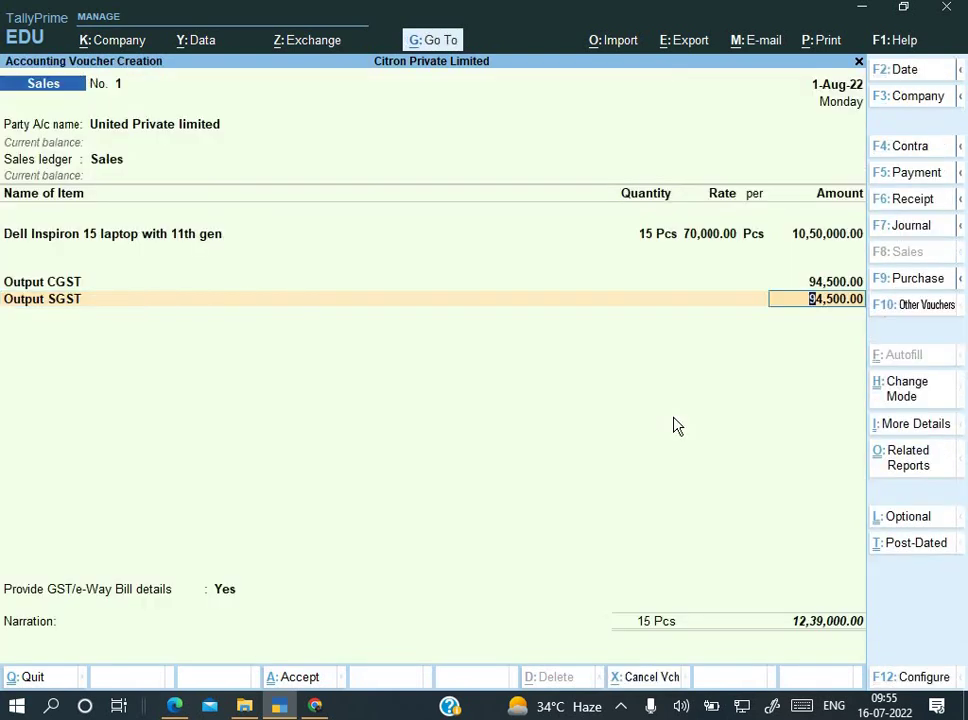
Step: Compare the voucher totals against the invoice PDF
key("alt+Tab")
scroll(881, 562, "down", 5)
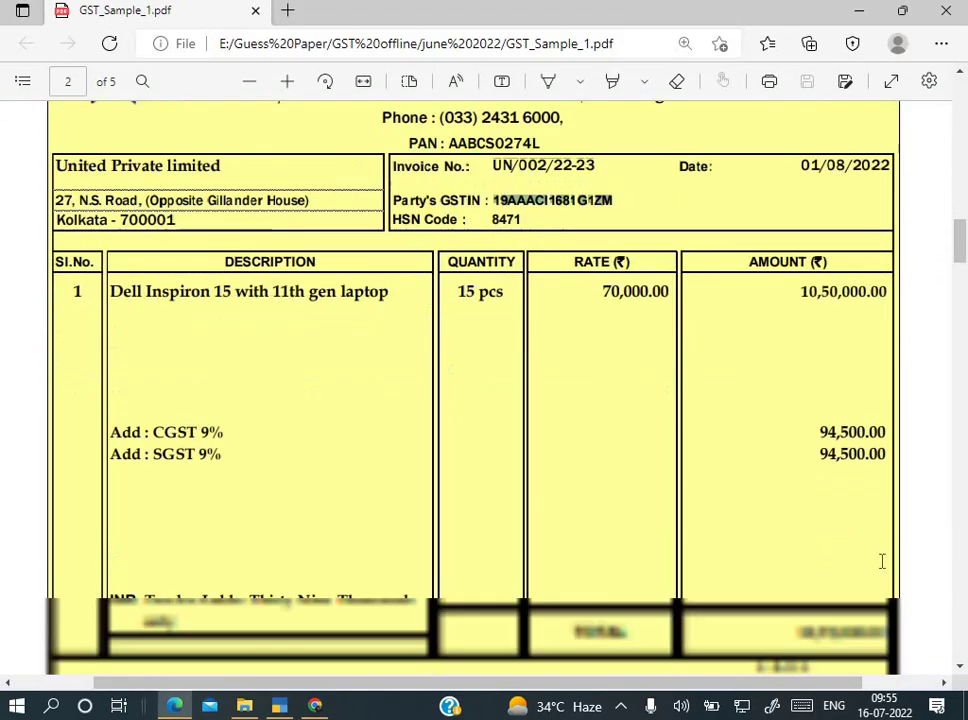
key("alt+Tab")
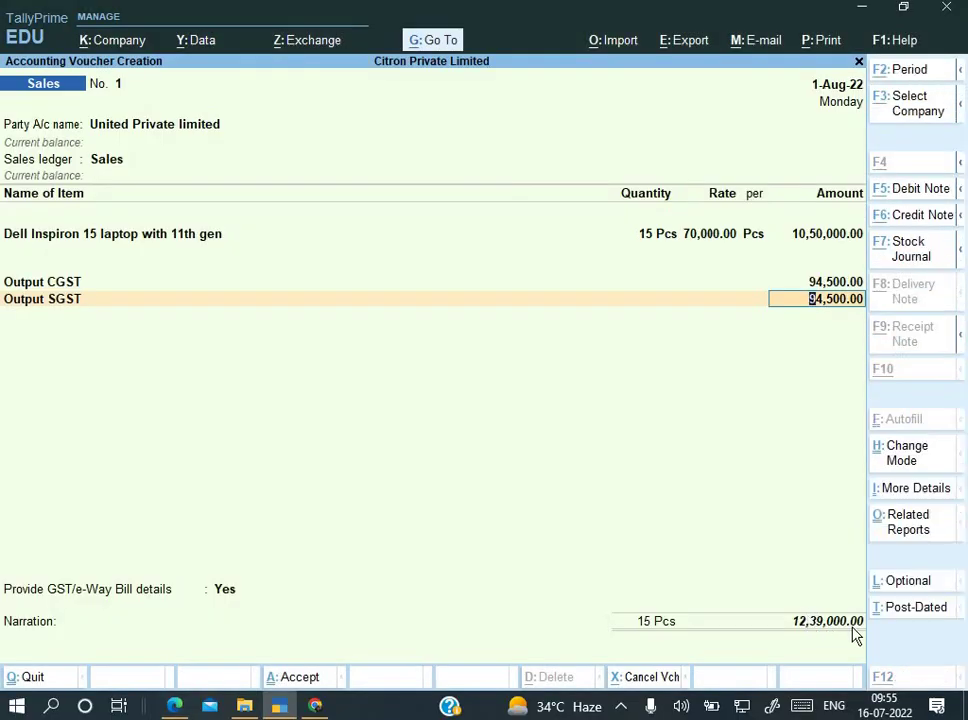
key("alt+Tab")
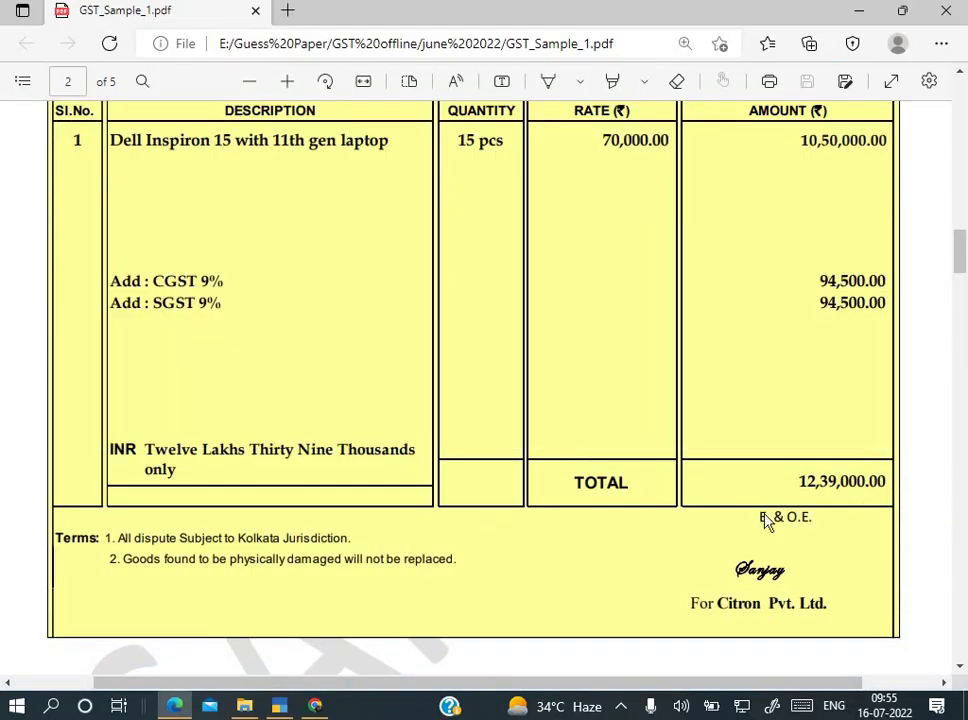
key("alt+Tab")
Step: Set Provide GST/e-Way Bill details to No
key("Return")
key("Return")
key("Return")
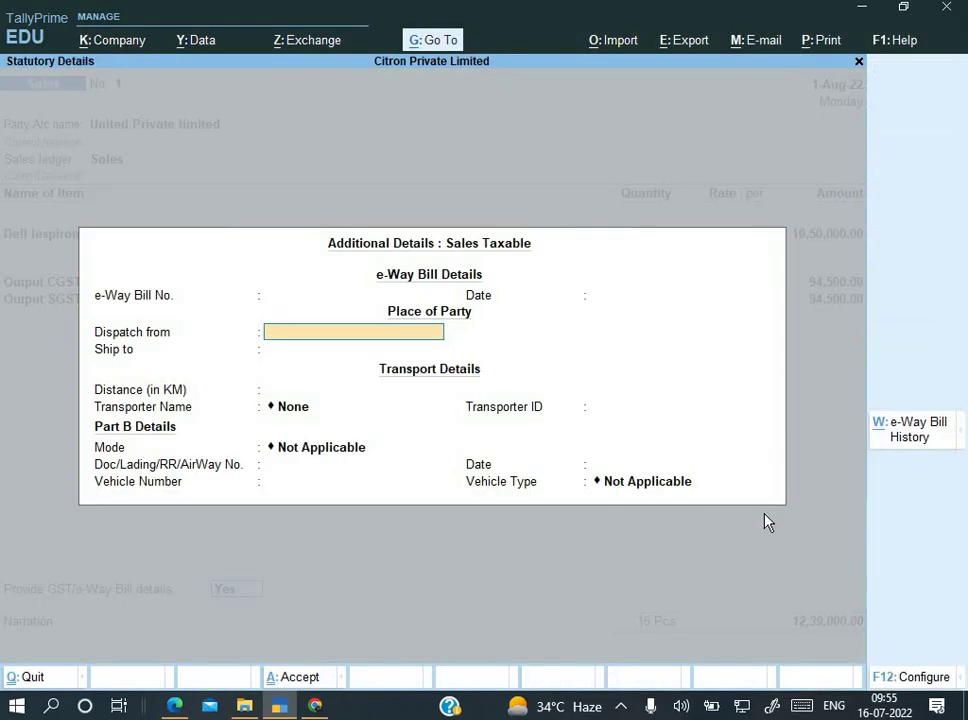
key("Up")
key("Escape")
key("Down")
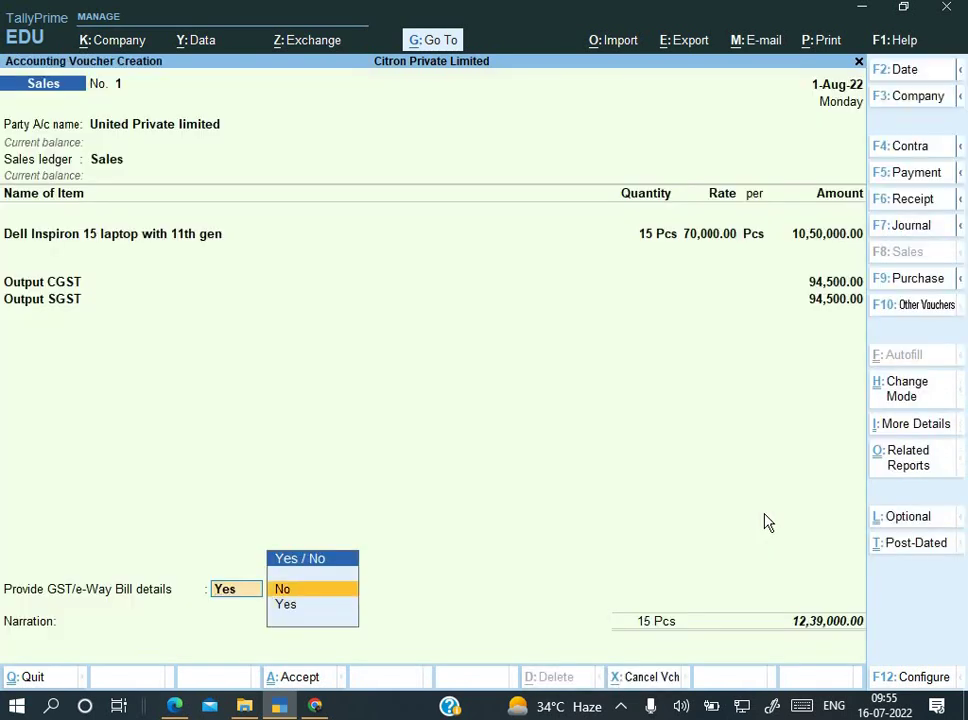
key("Return")
key("Return")
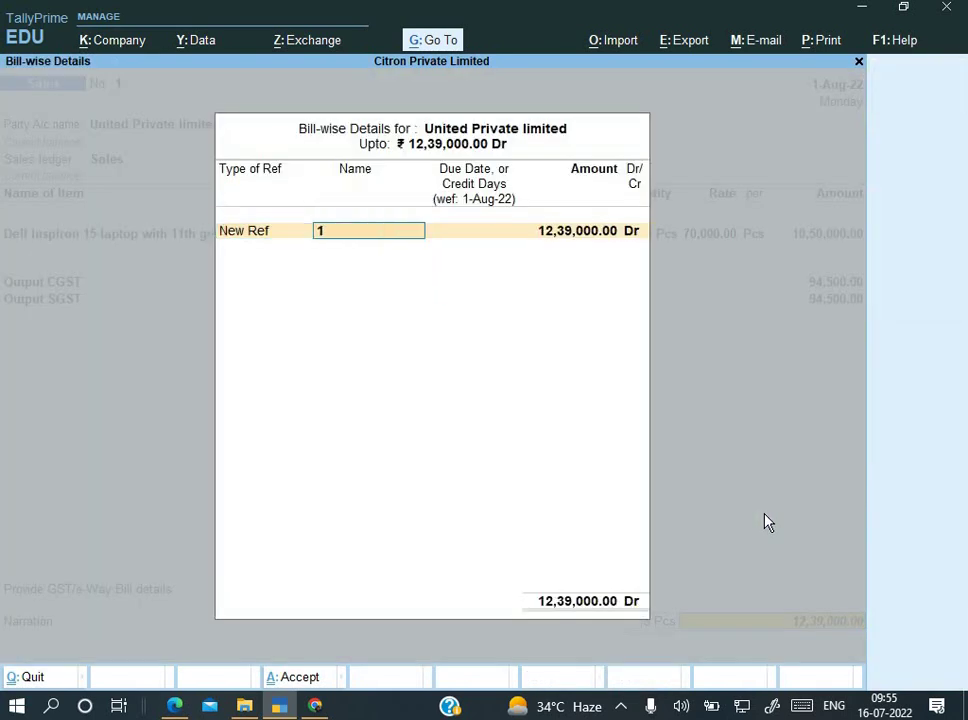
Step: Use invoice number UN/002/22-23 from the PDF as the bill-wise reference
key("alt+Tab")
scroll(663, 435, "up", 3)
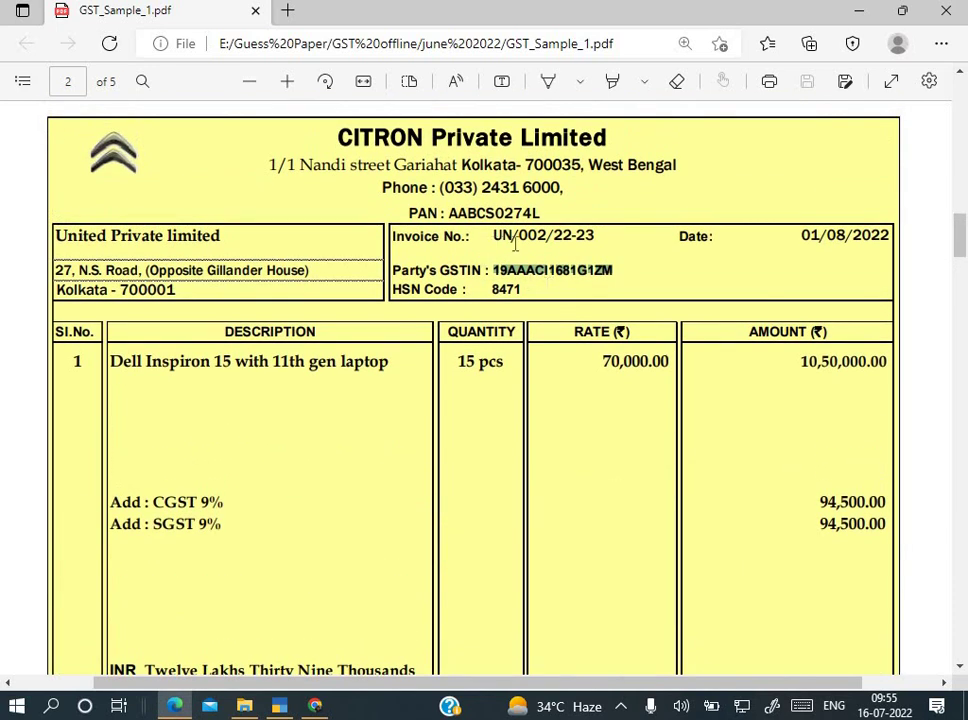
left_click_drag(493, 238, 592, 244)
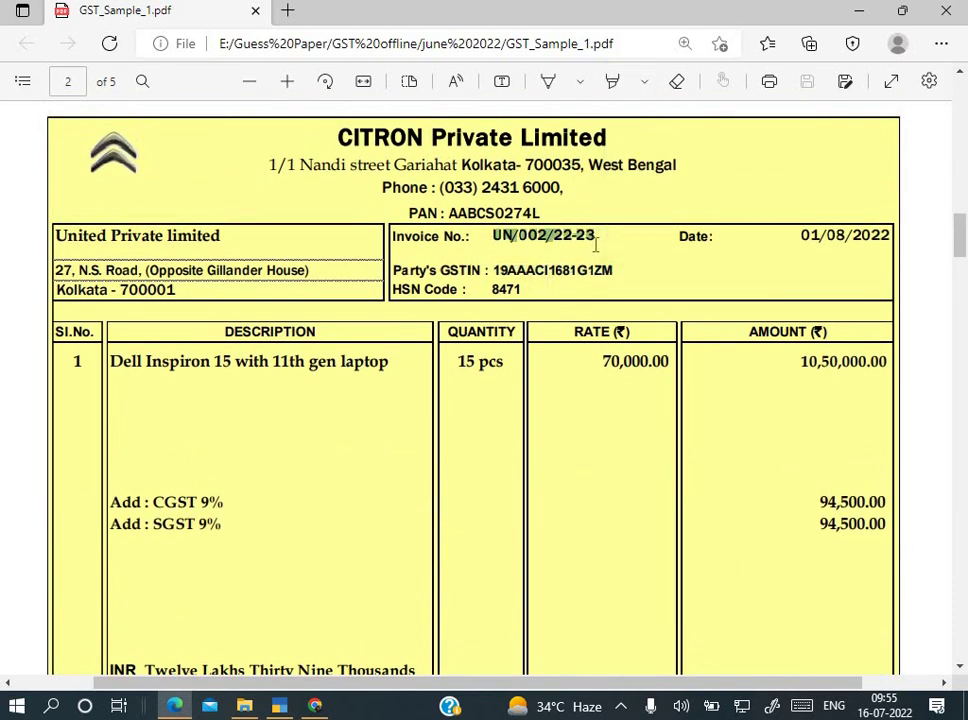
key("ctrl+c")
key("alt+Tab")
key("ctrl+alt+v")
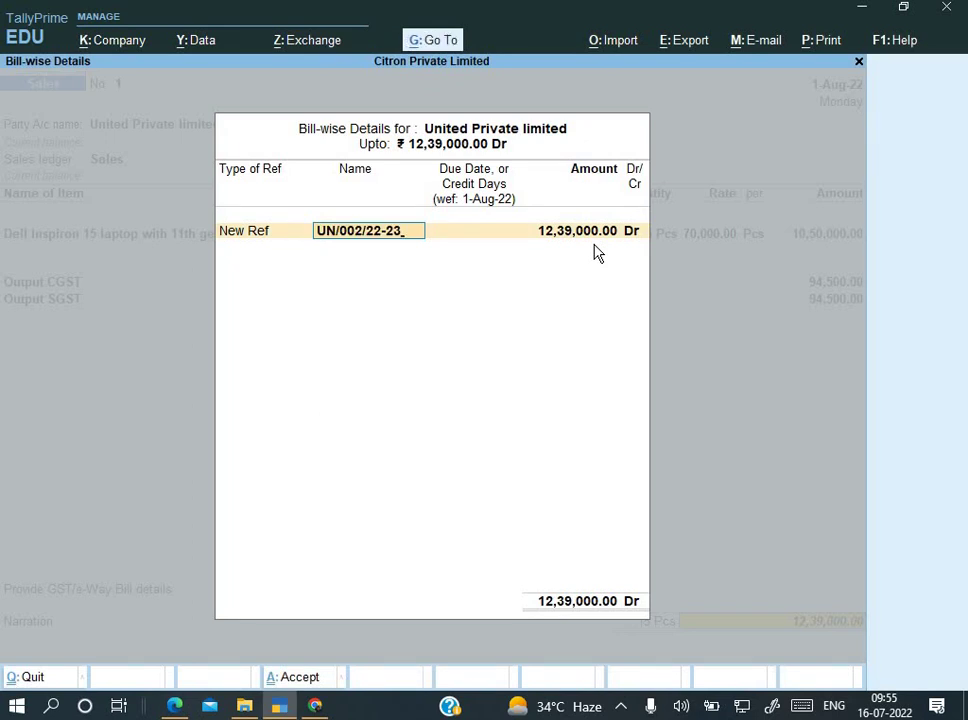
key("Return")
key("Return")
key("Return")
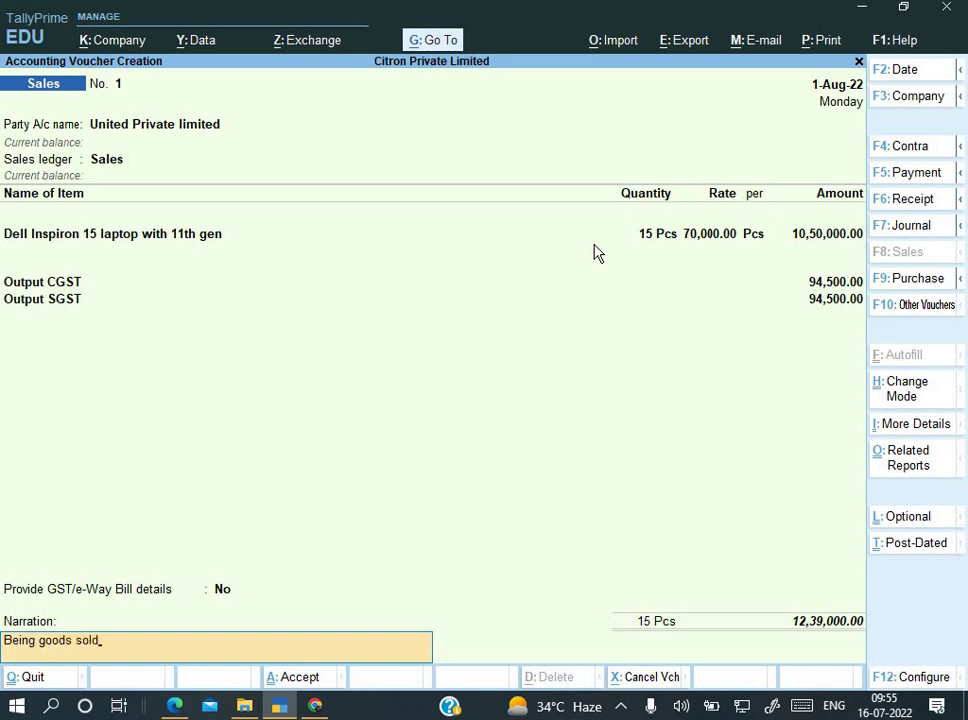
Step: Enter narration 'Being goods sold' and accept the sales voucher
type("Being goods sold")
key("Return")
key("Return")
key("alt+Tab")
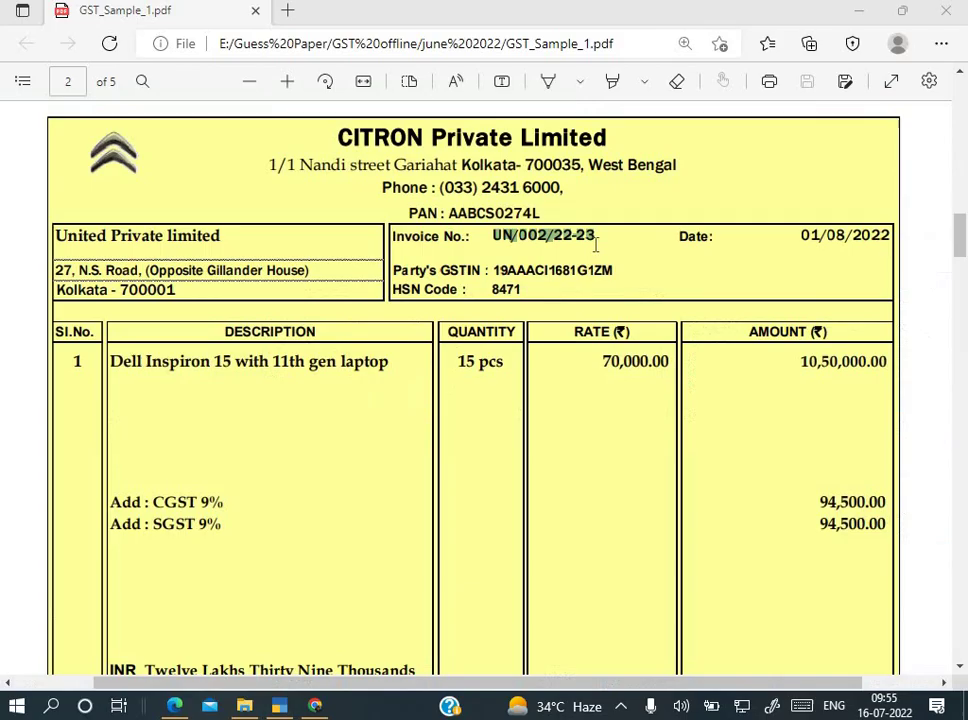
Step: Copy 'Webex Private limited' from the page 3 invoice and start a new ledger in TallyPrime
scroll(595, 243, "up", 1)
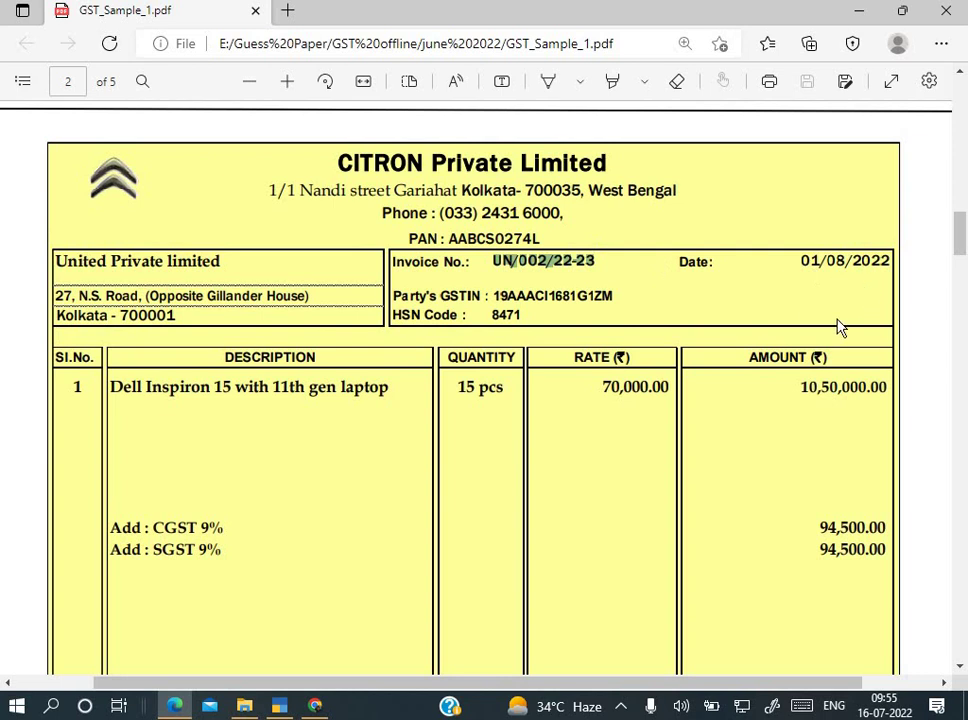
scroll(840, 328, "down", 12)
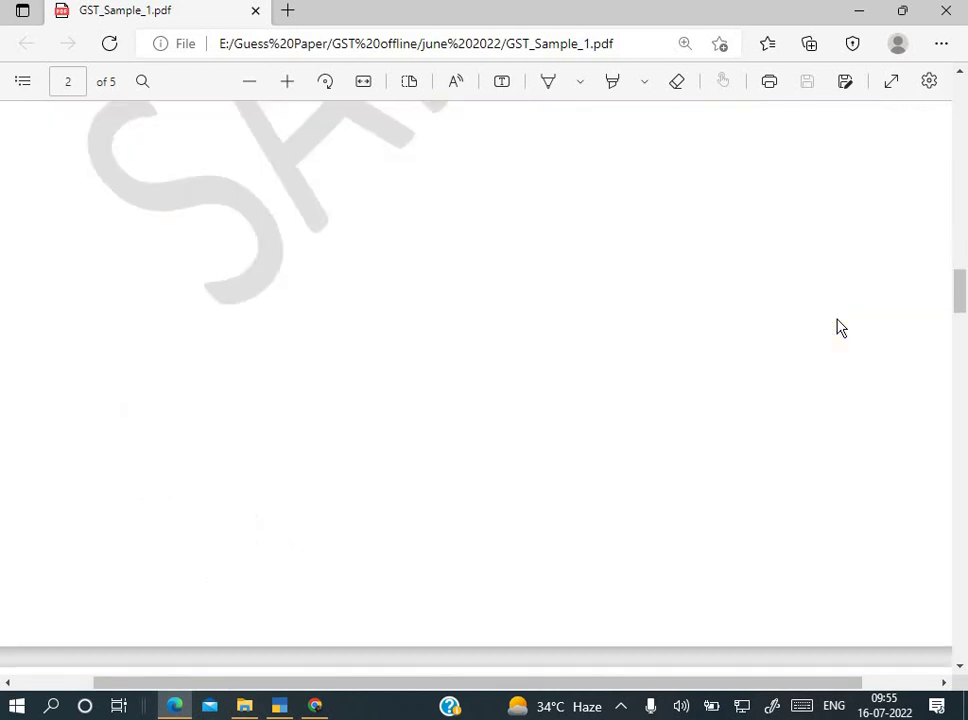
scroll(840, 328, "down", 8)
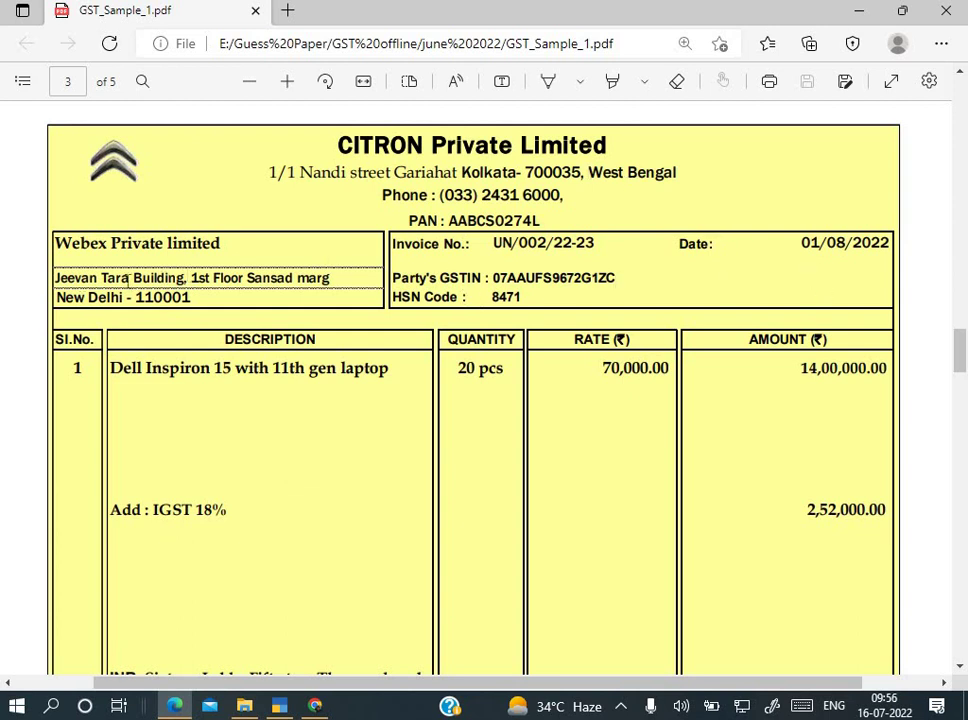
left_click_drag(56, 243, 218, 247)
key("ctrl+c")
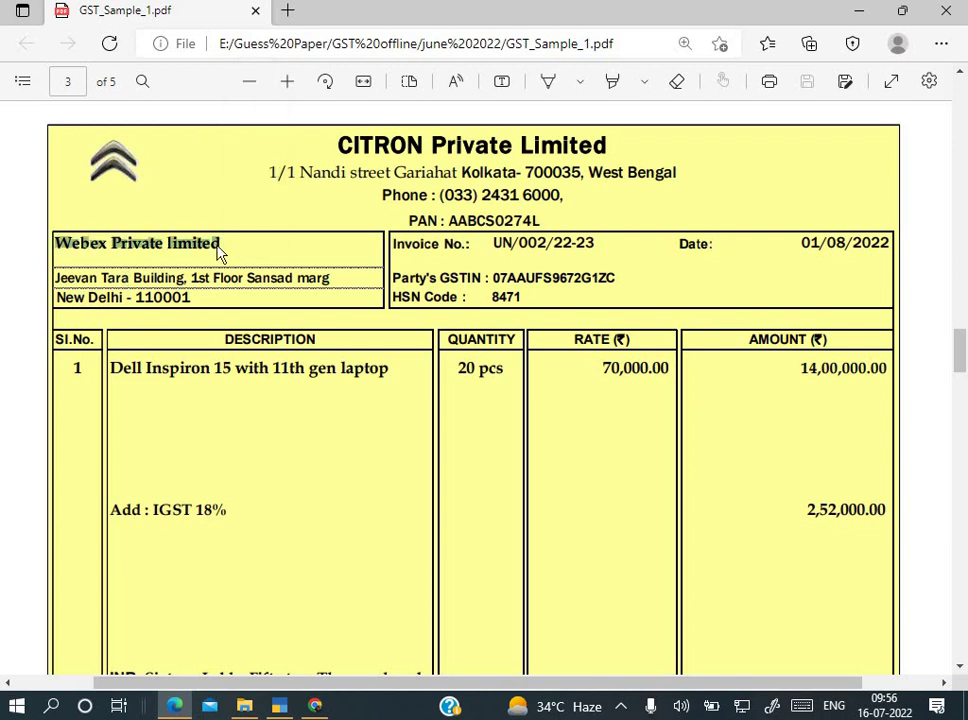
key("alt+Tab")
key("alt+c")
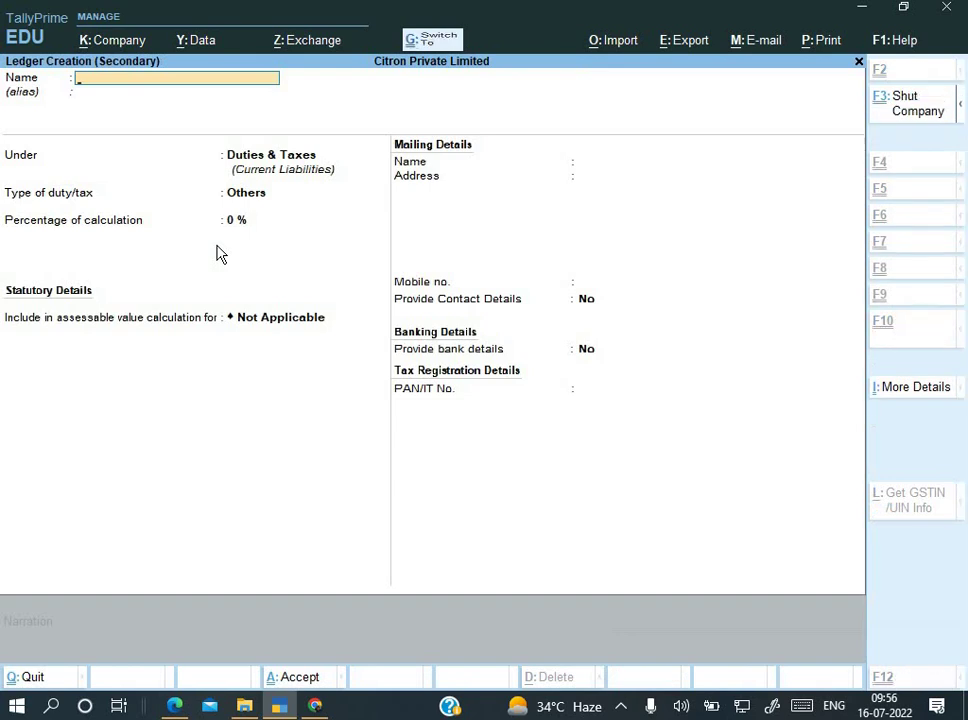
Step: Name the new ledger Webex Private limited and place it under Sundry Debtors
key("ctrl+alt+v")
key("Return")
type("s")
key("Down")
key("Down")
key("Down")
key("Down")
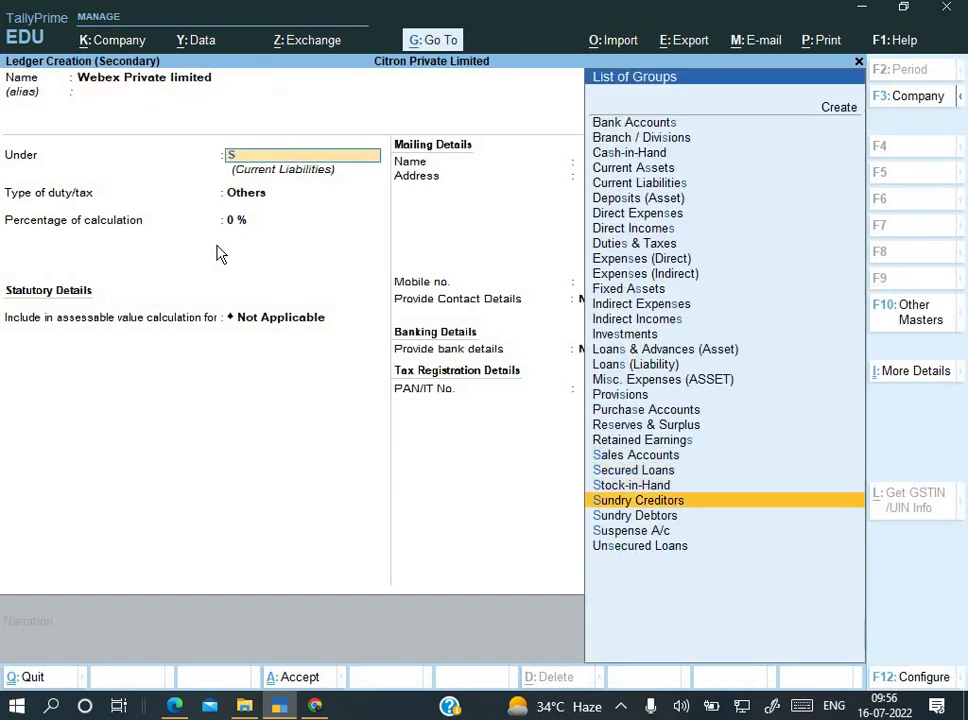
key("Return")
key("Return")
key("Return")
key("Return")
key("Return")
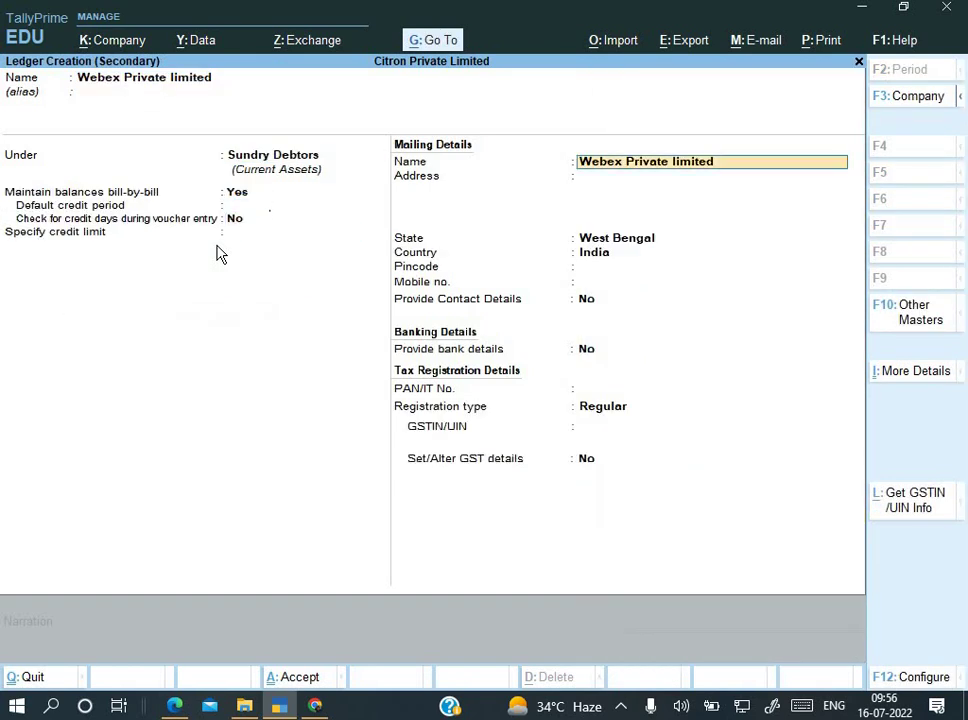
key("Return")
key("Return")
key("Return")
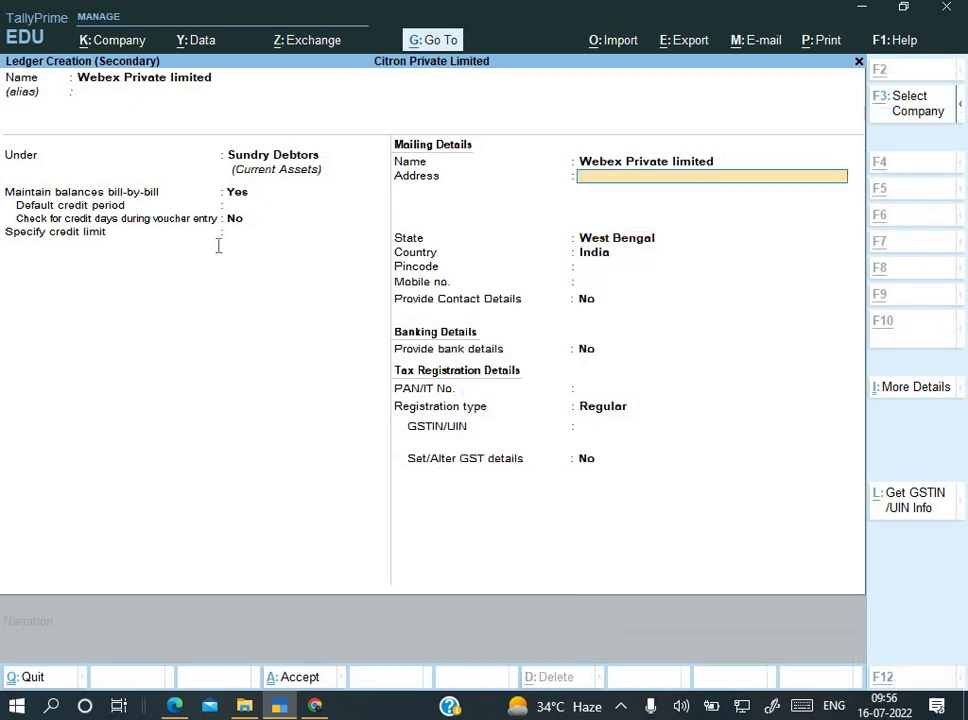
Step: Paste the customer's address from the invoice into the ledger and set the state to Delhi
key("alt+Tab")
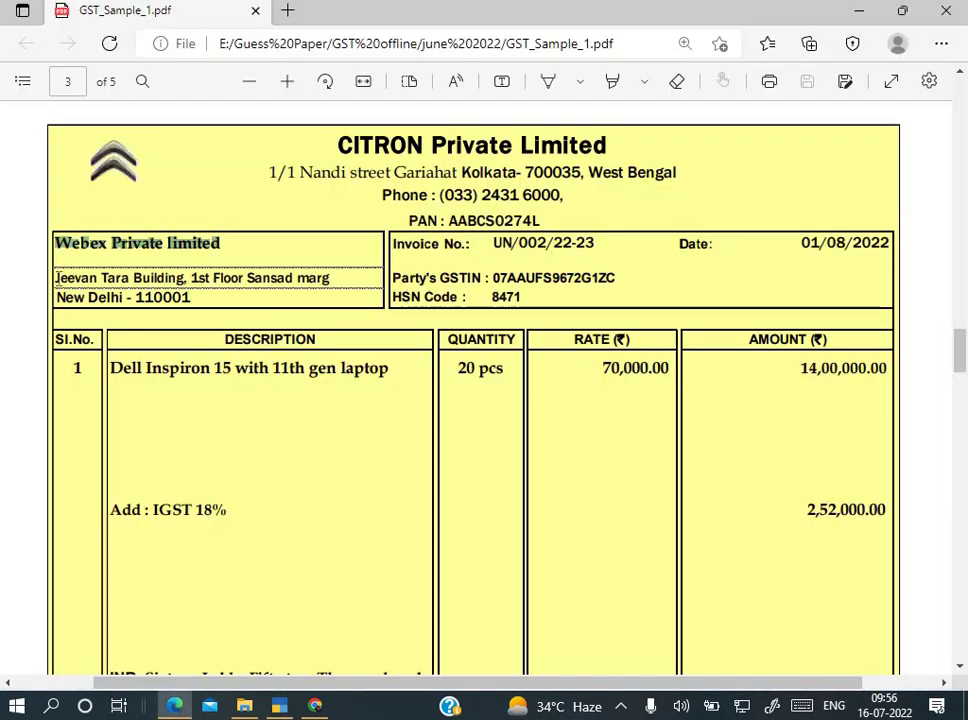
left_click_drag(56, 278, 341, 293)
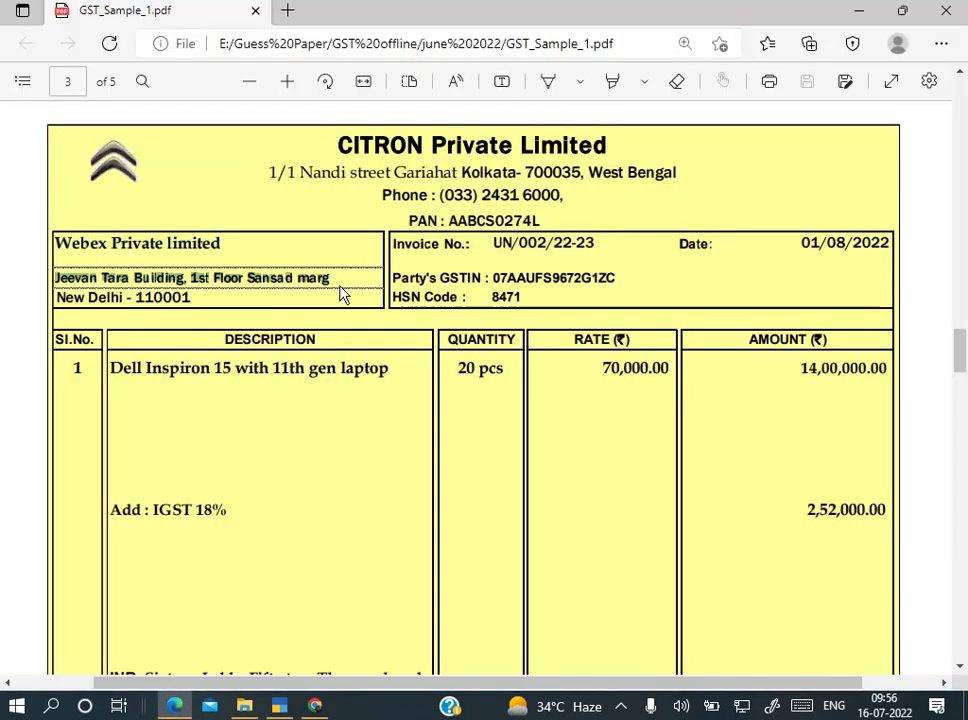
key("alt+Tab")
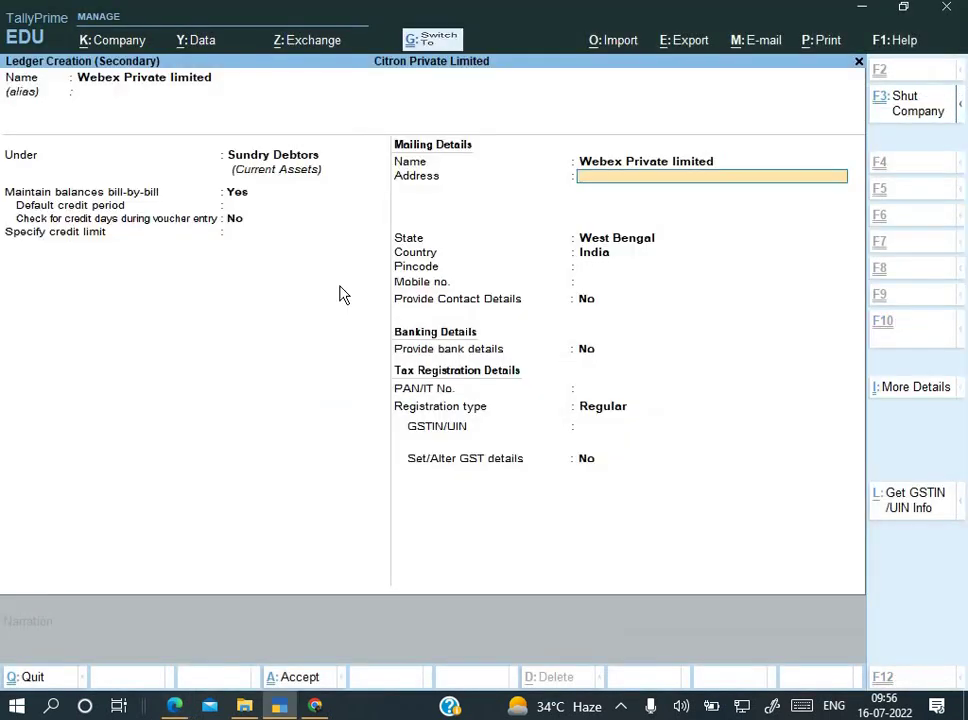
key("ctrl+v")
key("Return")
key("Return")
key("Return")
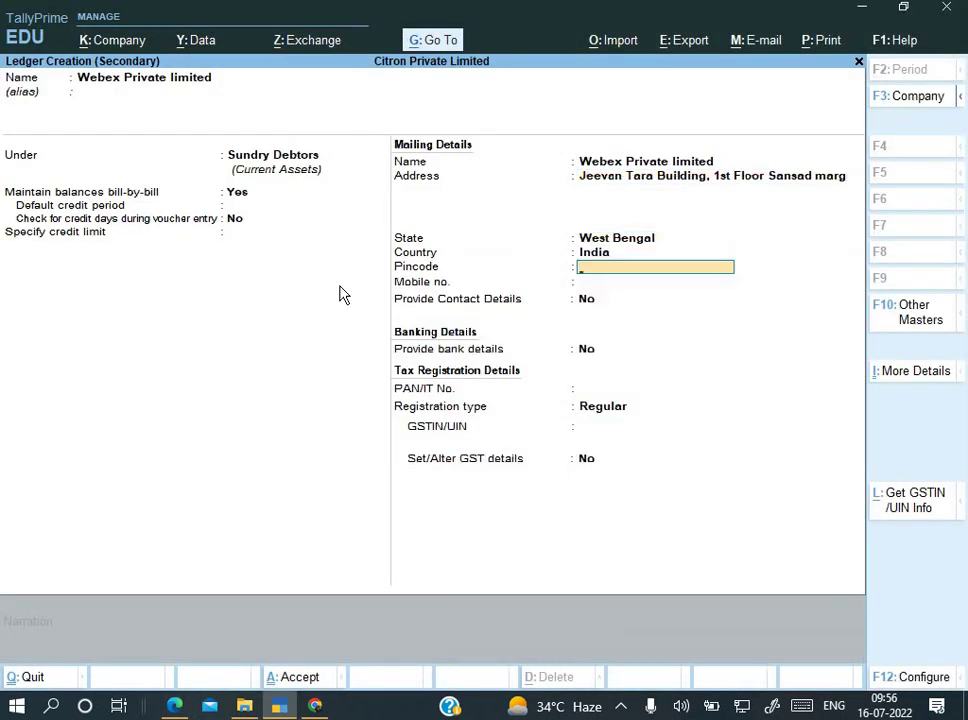
key("BackSpace")
key("BackSpace")
type("Ne")
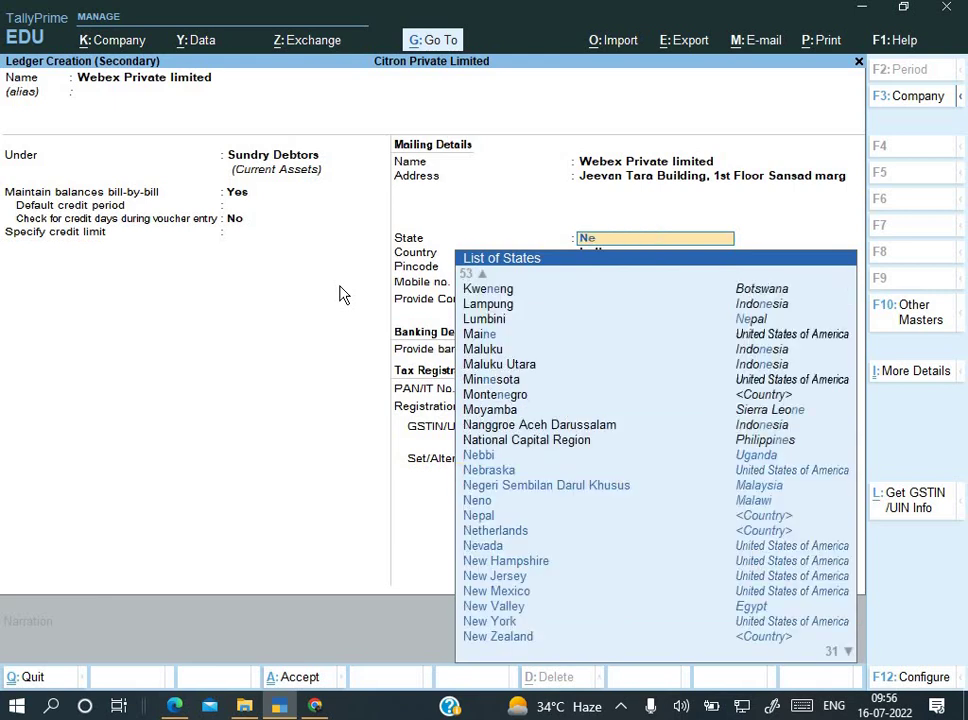
key("BackSpace")
key("BackSpace")
type("Del")
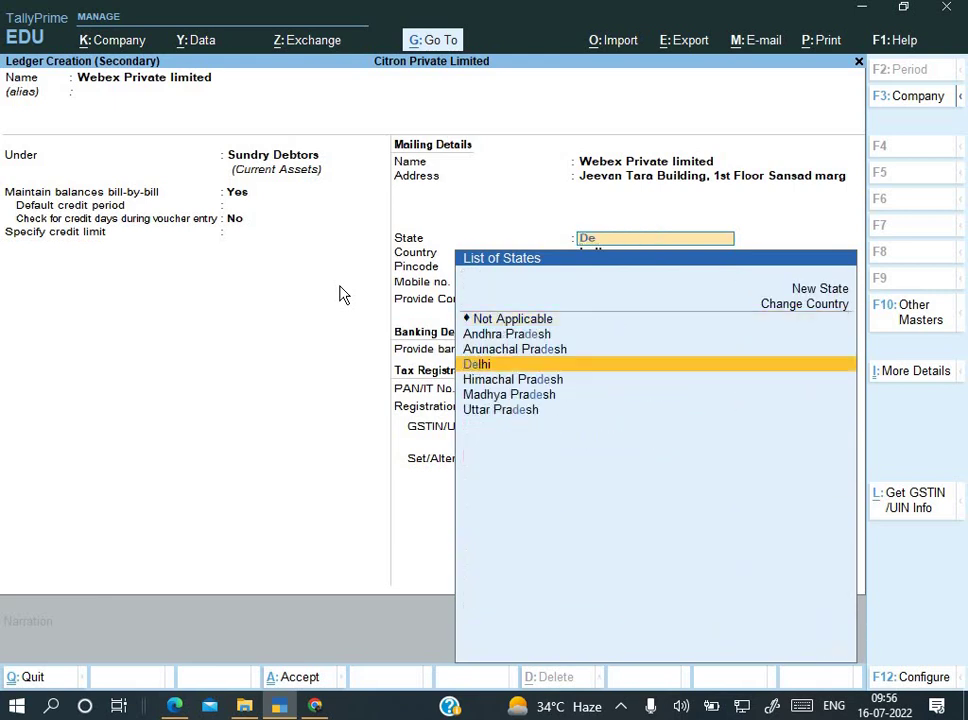
key("Return")
key("Return")
Step: Confirm the pincode from the invoice and leave the mobile, contact, bank and PAN fields blank
key("alt+Tab")
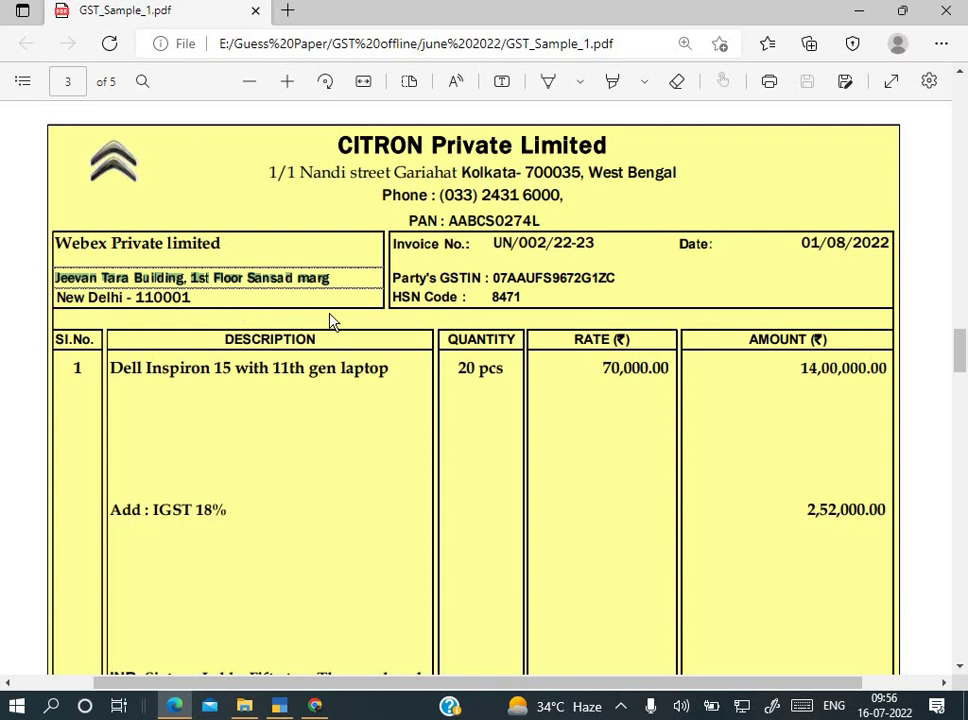
key("alt+Tab")
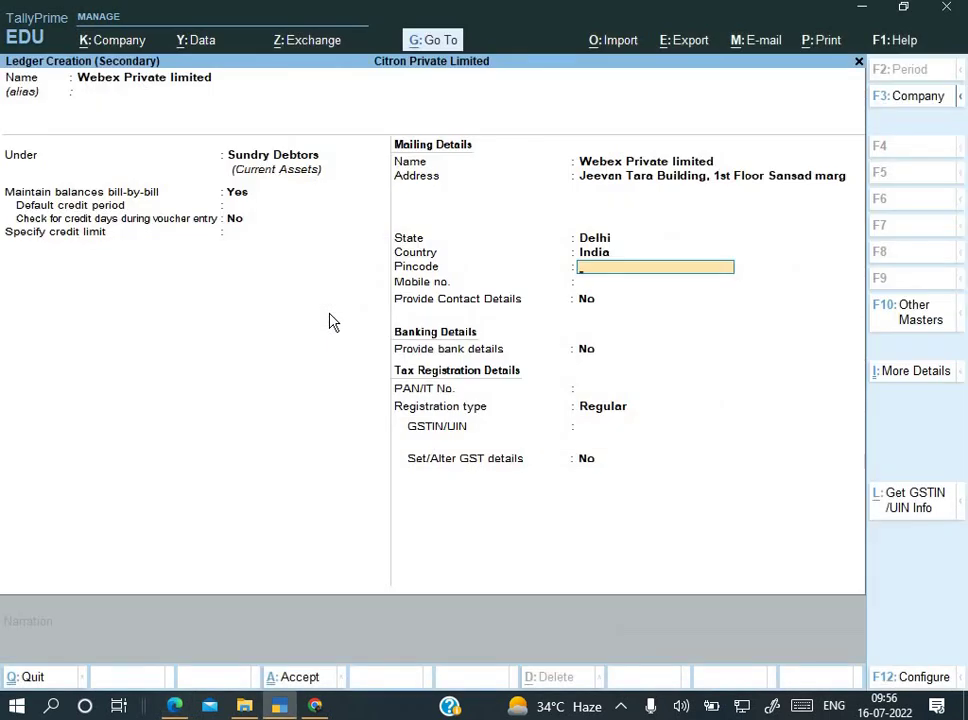
key("Return")
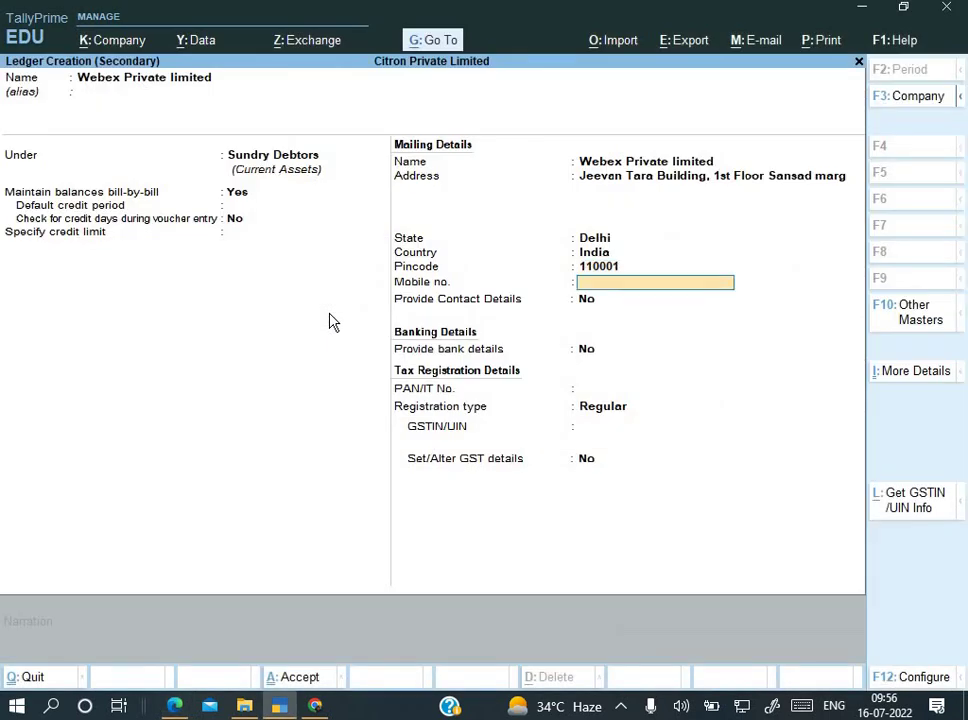
key("Return")
key("alt+Tab")
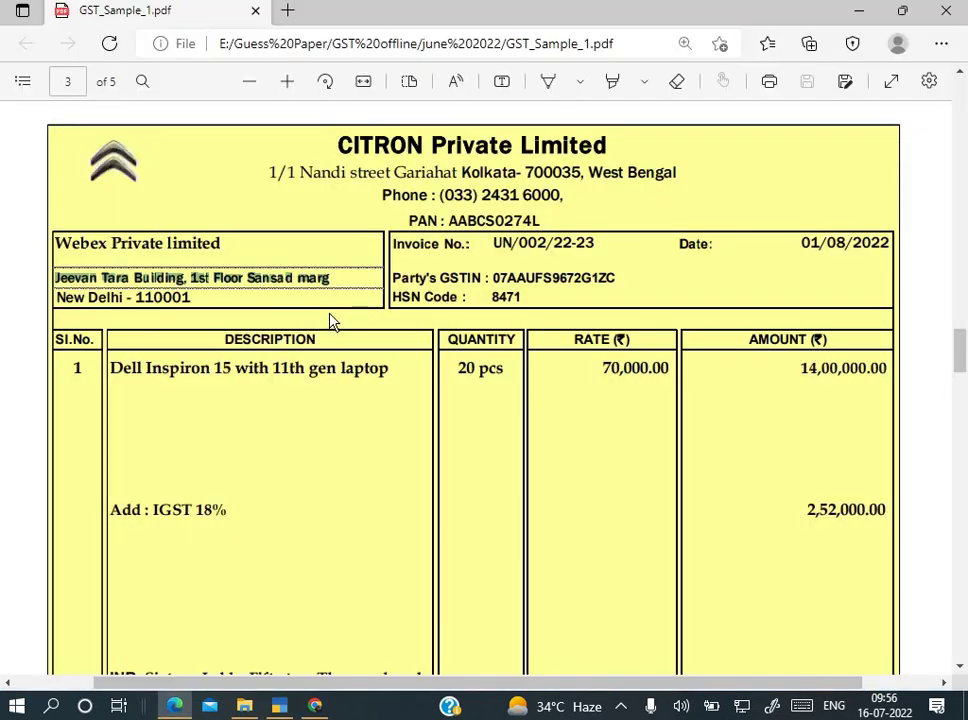
key("alt+Tab")
key("Return")
key("Return")
key("Return")
key("Return")
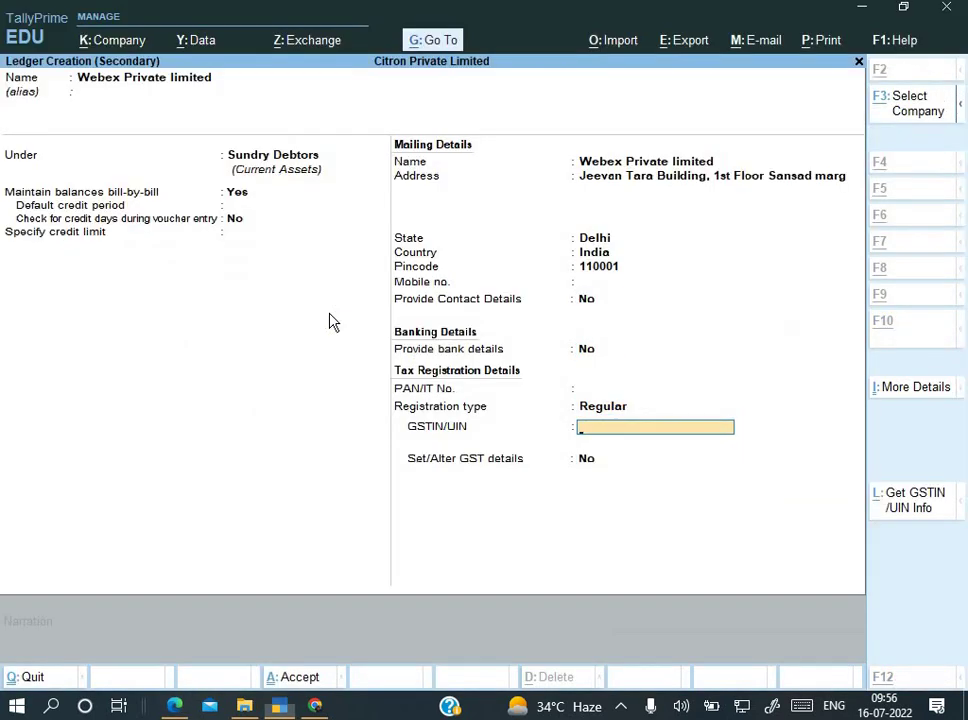
Step: Paste the party's GSTIN from the invoice, dismiss the invalid-GSTIN warning, and reselect it on the invoice
key("alt+Tab")
left_click_drag(493, 278, 622, 279)
key("ctrl+c")
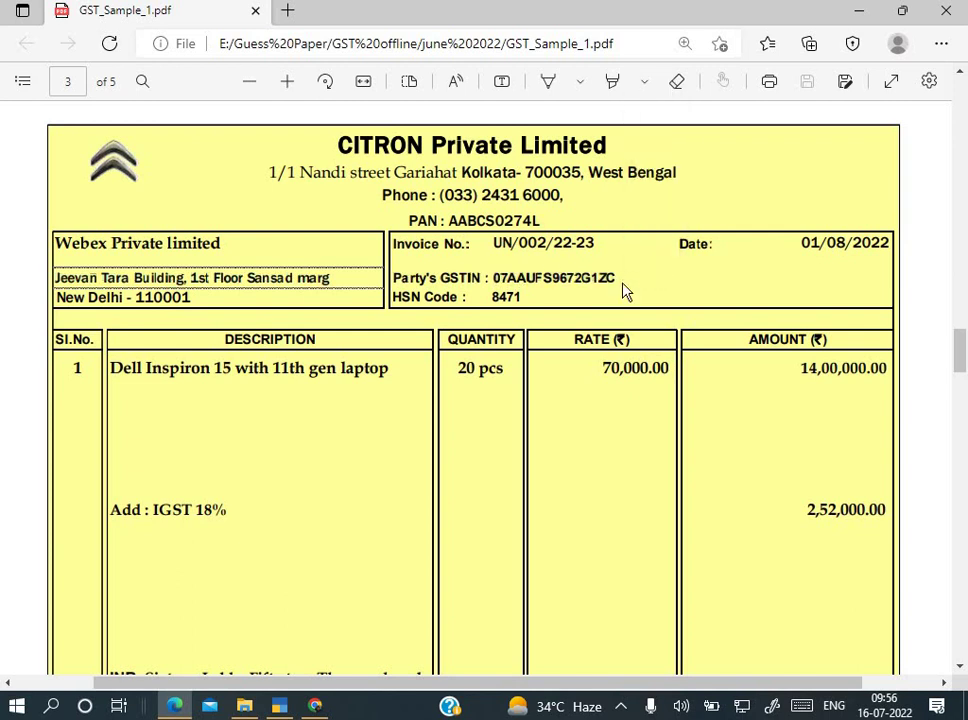
key("alt+Tab")
key("ctrl+alt+v")
key("Return")
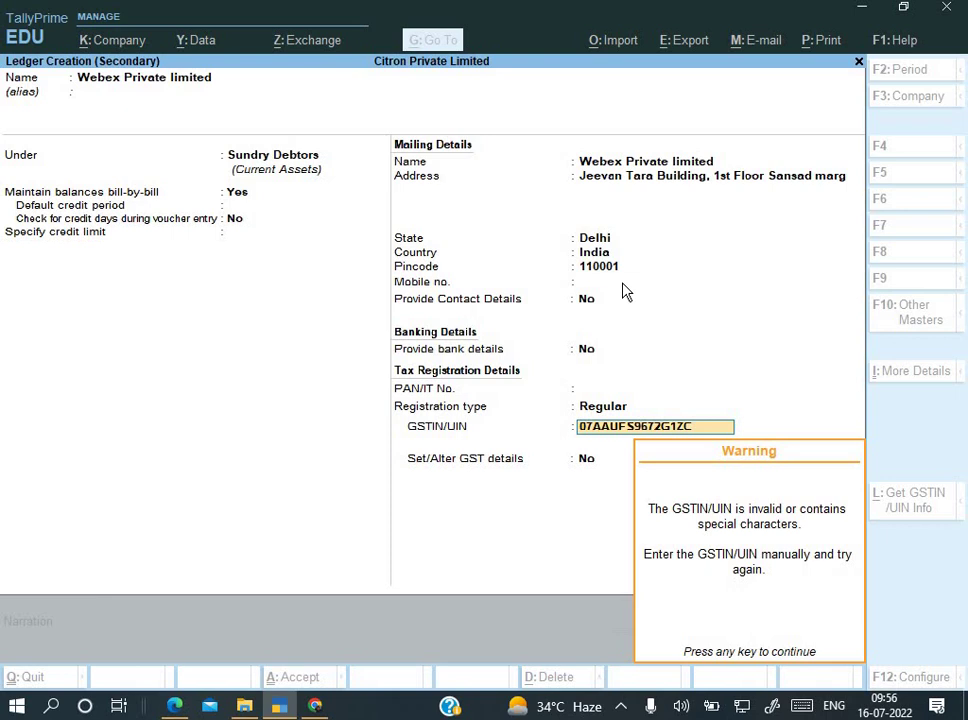
key("Return")
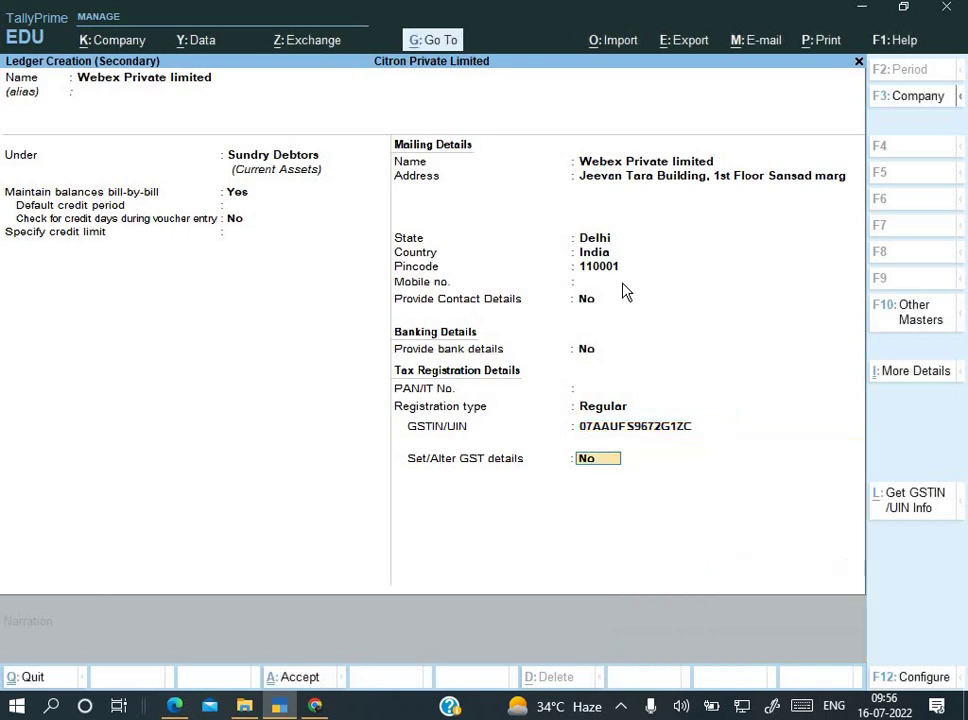
key("BackSpace")
key("alt+Tab")
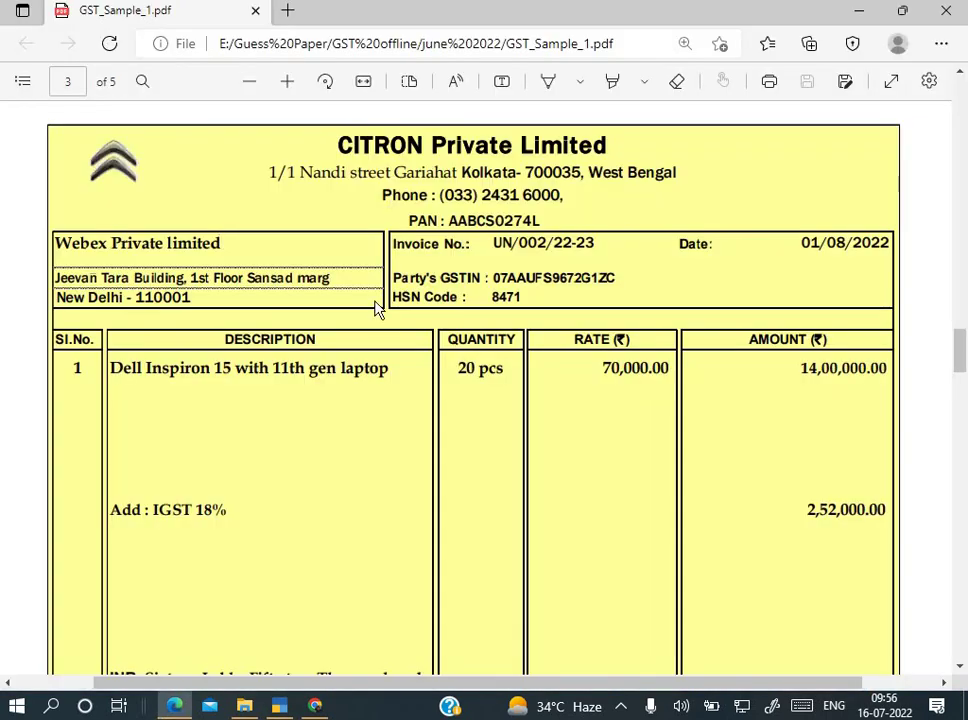
left_click_drag(510, 272, 598, 284)
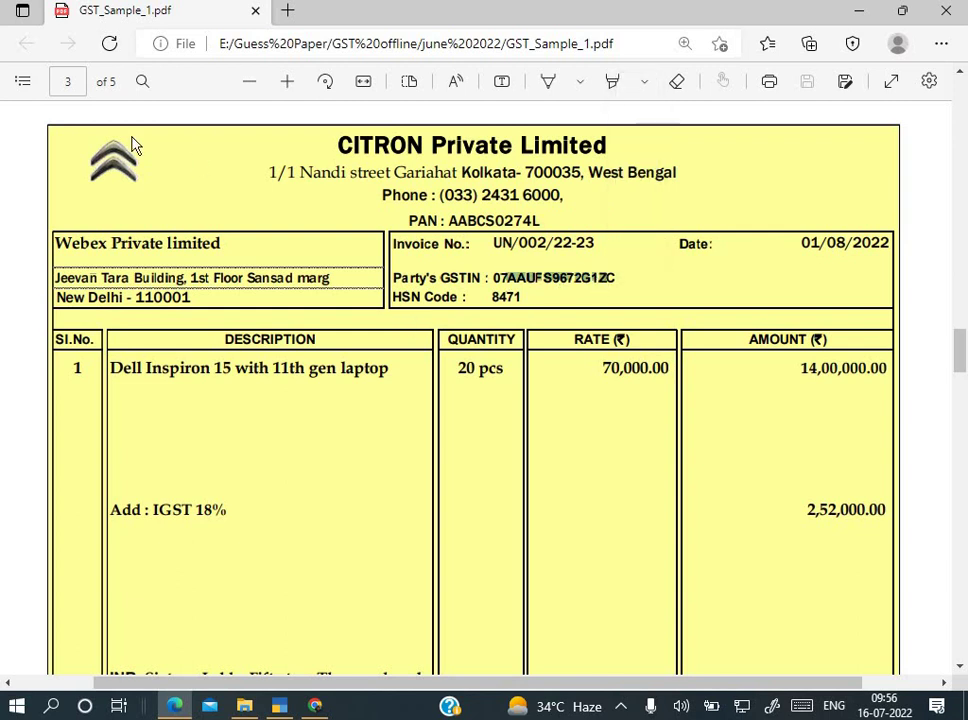
left_click(508, 286)
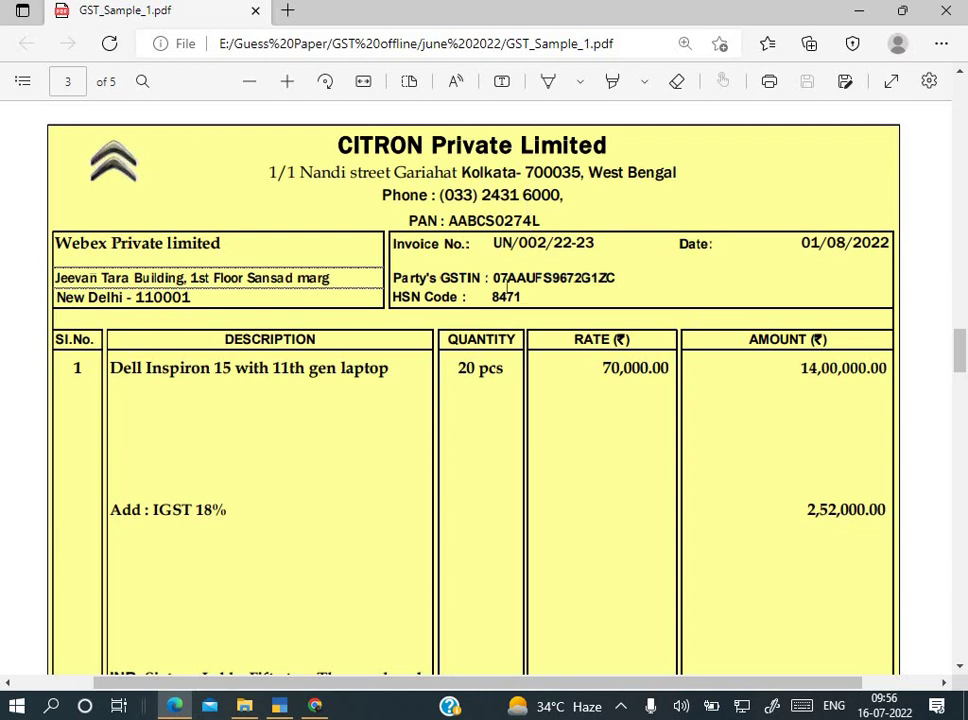
left_click_drag(509, 284, 598, 280)
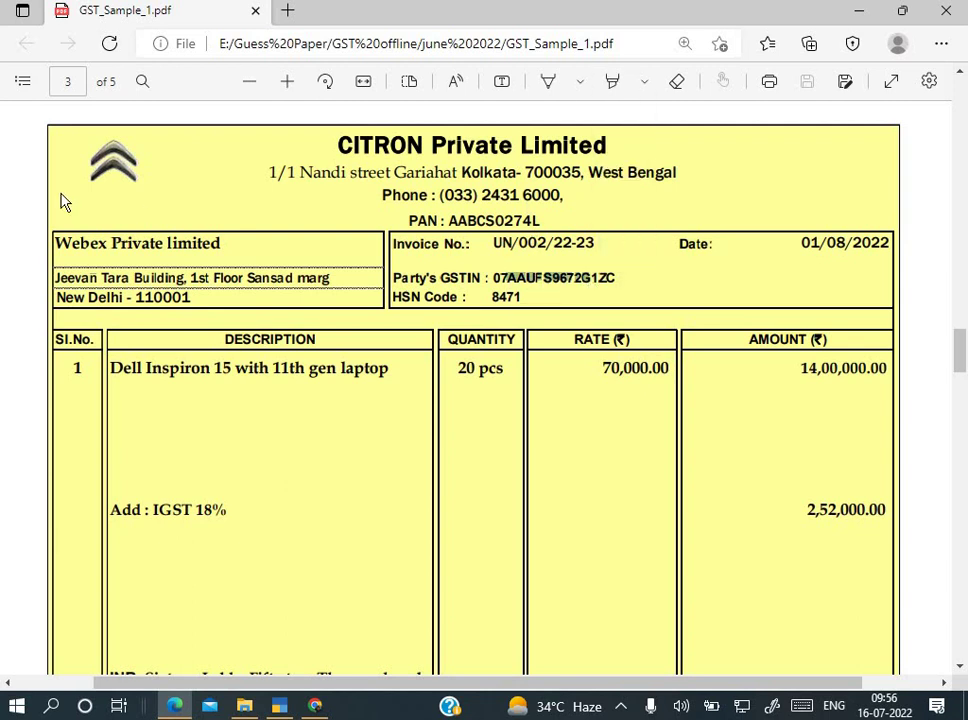
Step: Search the GST portal by the party's PAN, filling in the captcha, to find its Delhi GSTIN
key("alt+Tab")
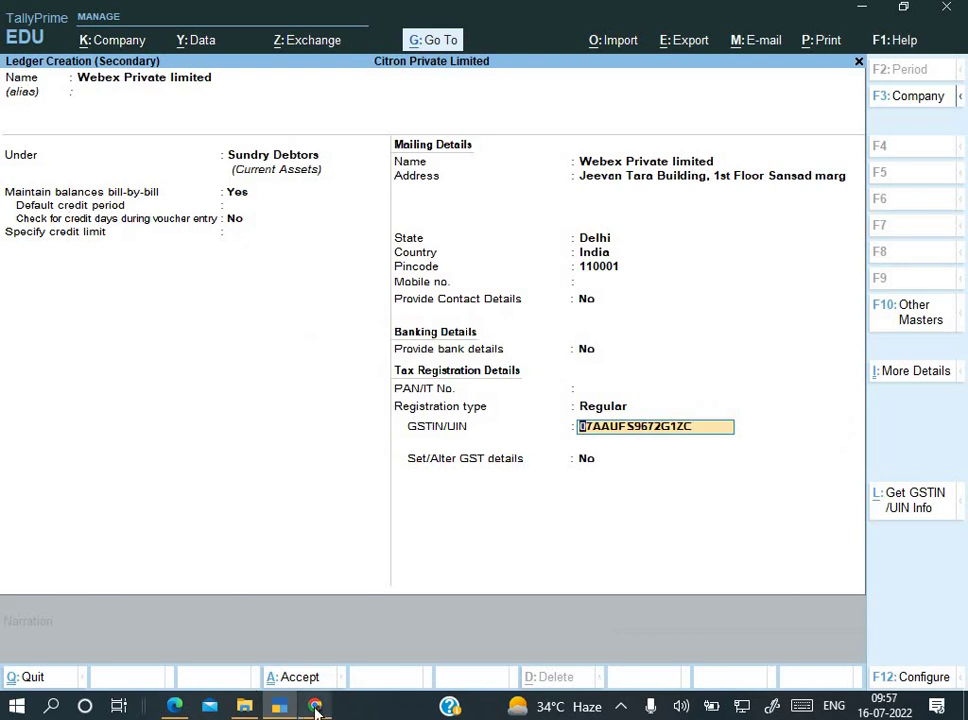
left_click(315, 707)
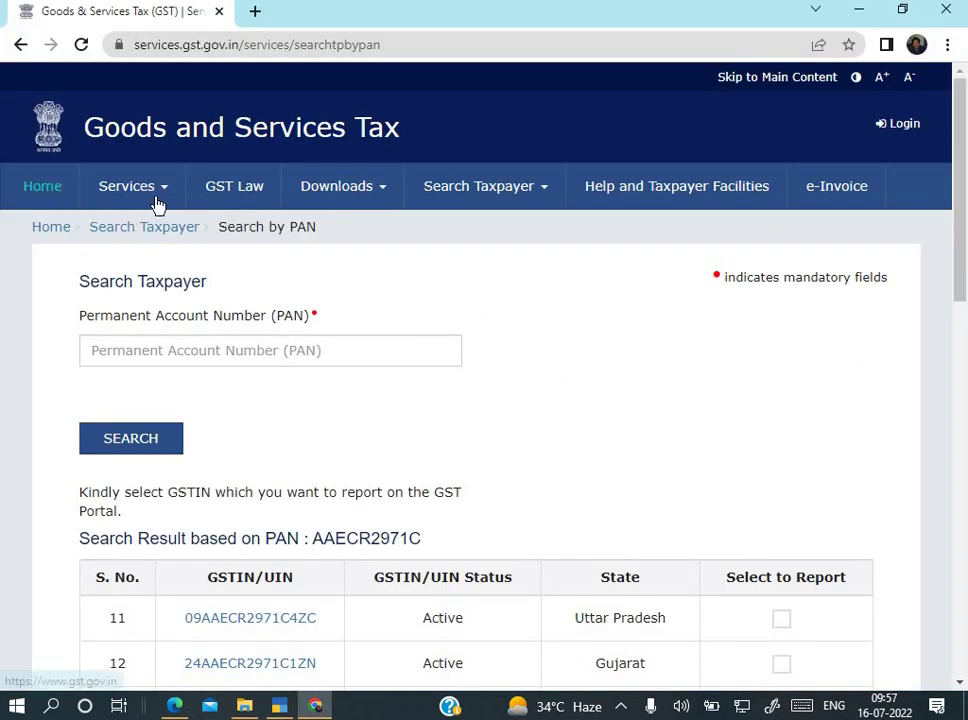
left_click(495, 203)
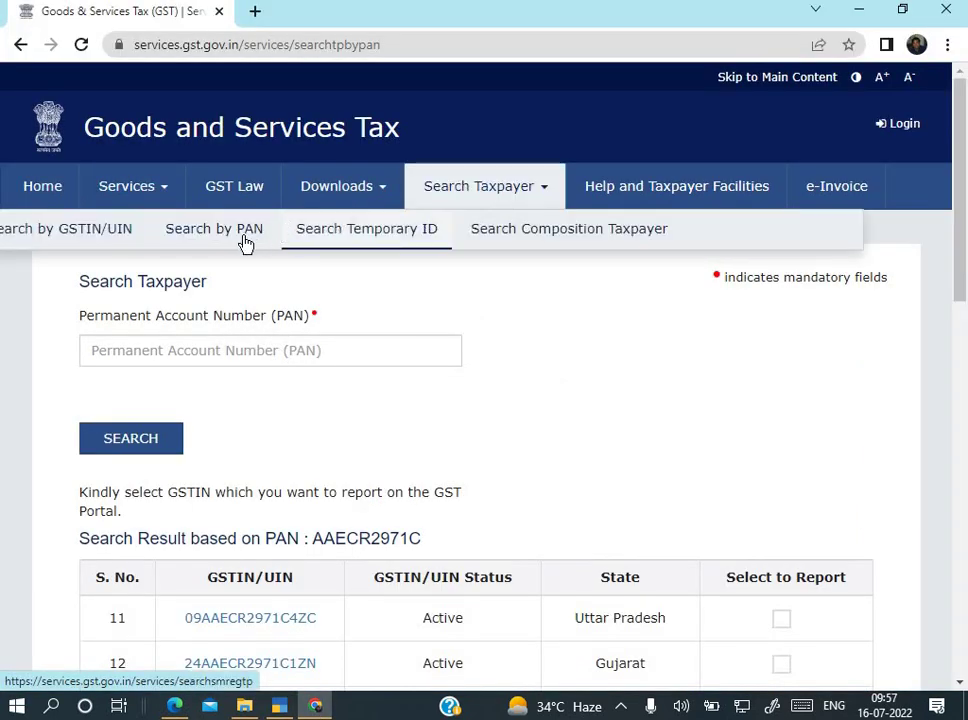
left_click(181, 236)
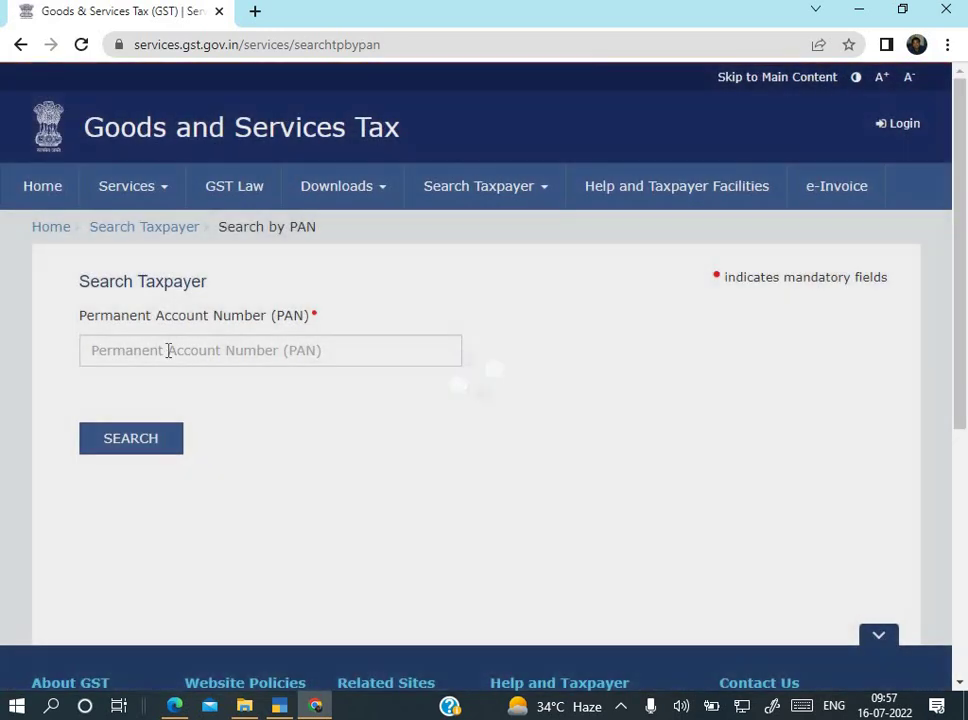
left_click(168, 350)
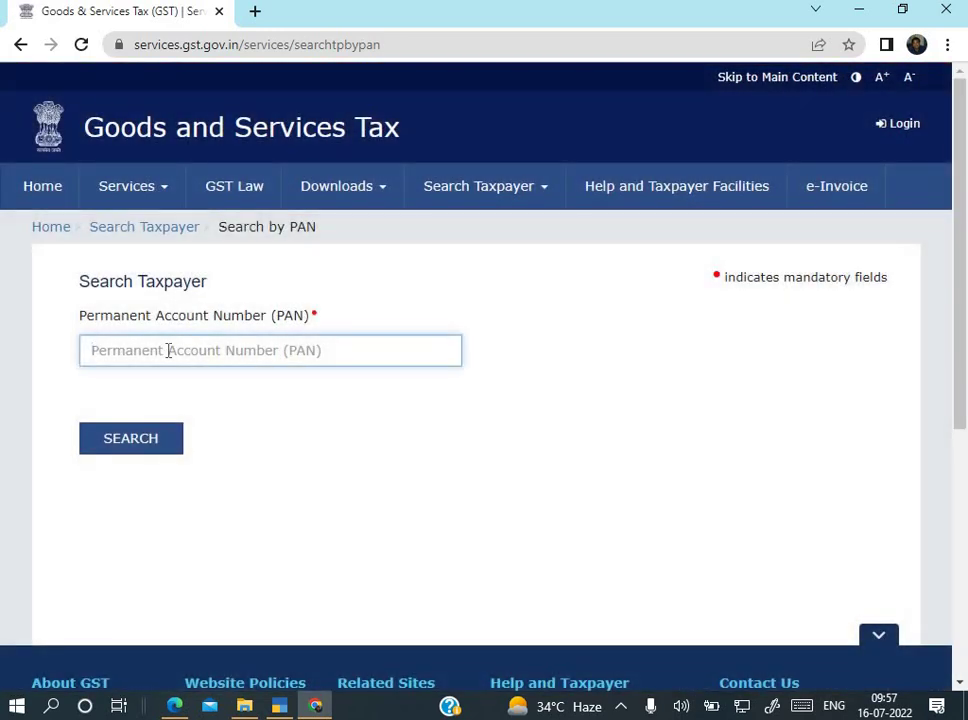
key("ctrl+v")
left_click(155, 408)
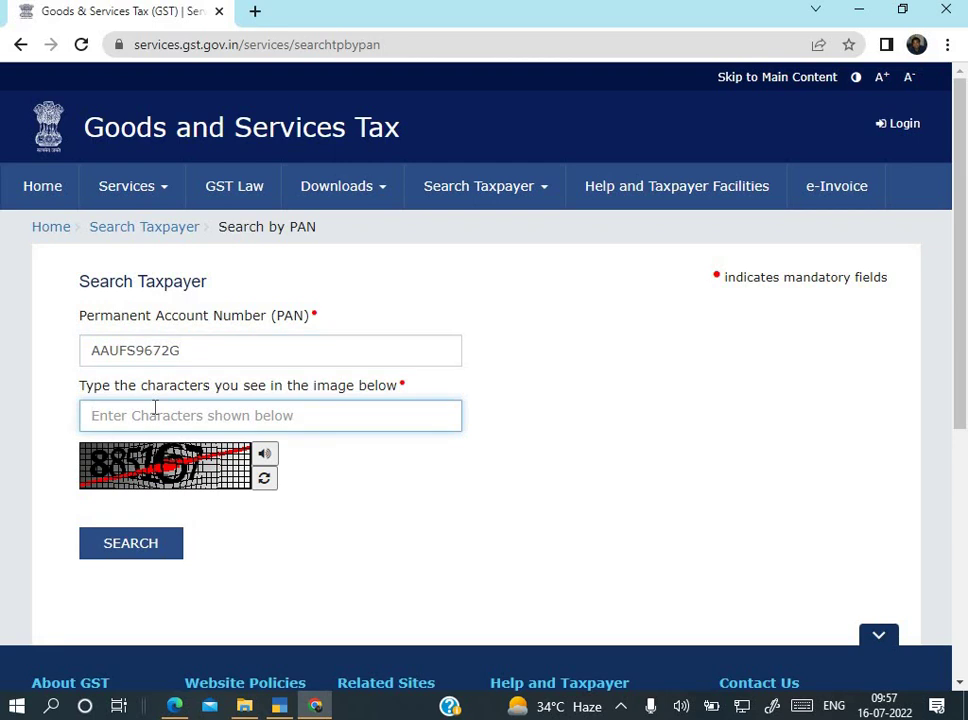
type("885167")
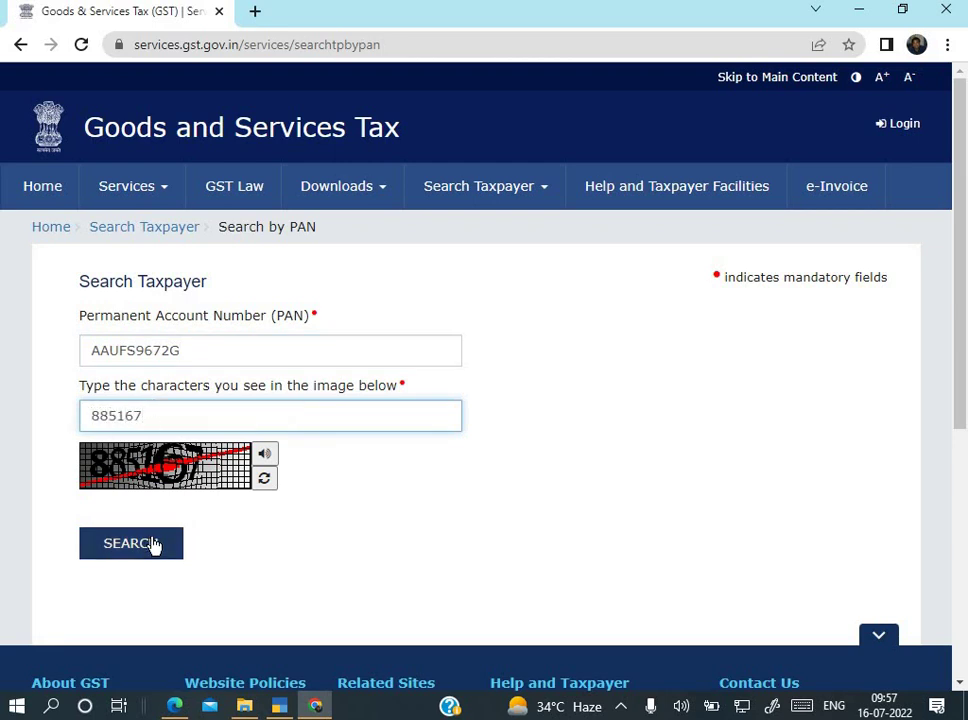
left_click(153, 541)
scroll(241, 503, "down", 2)
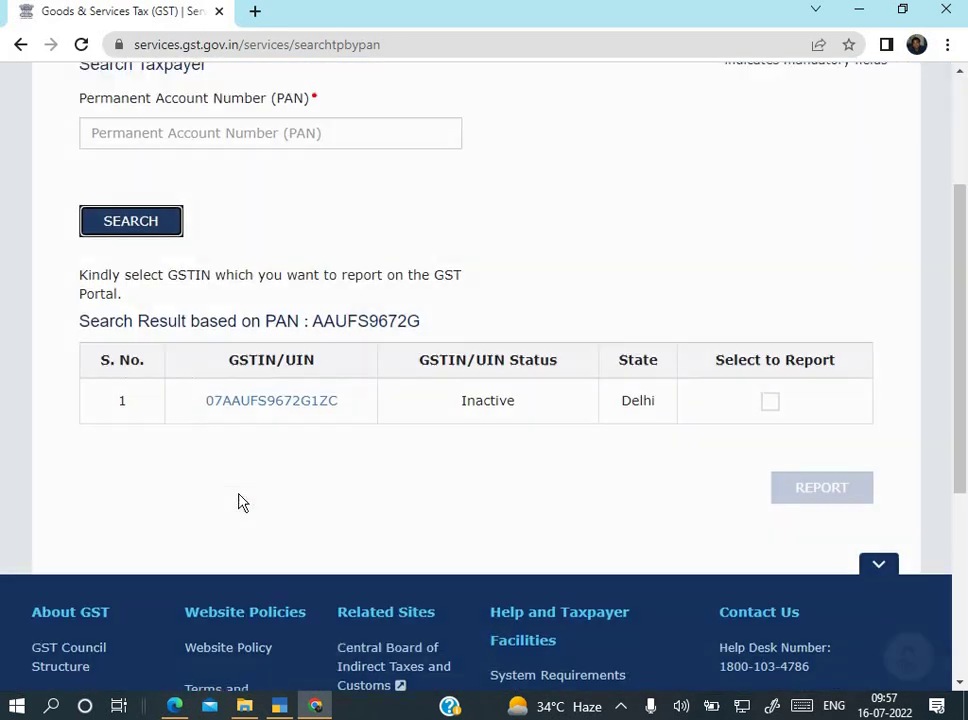
key("alt+Tab")
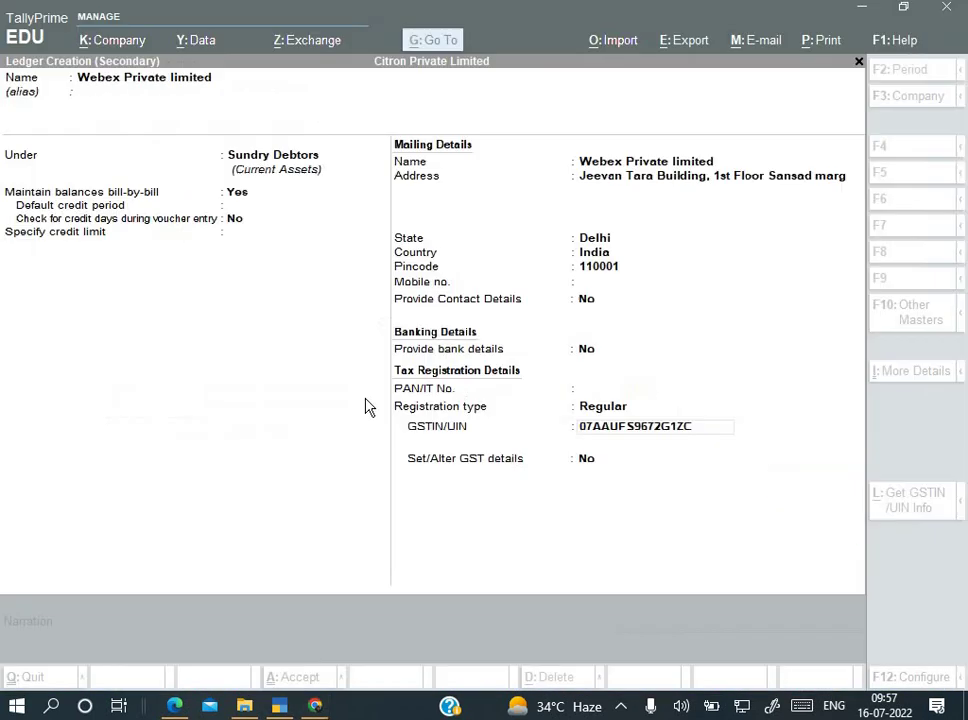
Step: Copy the GSTIN shown in the portal's PAN search result
key("alt+Tab")
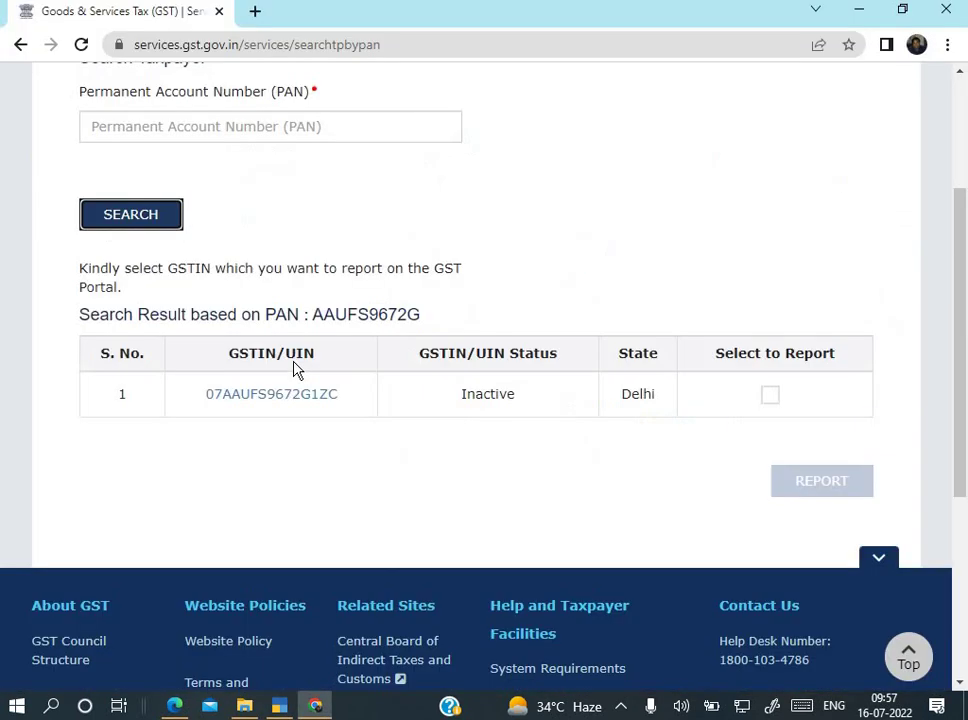
key("alt+Tab")
key("alt+Tab")
key("alt+Tab")
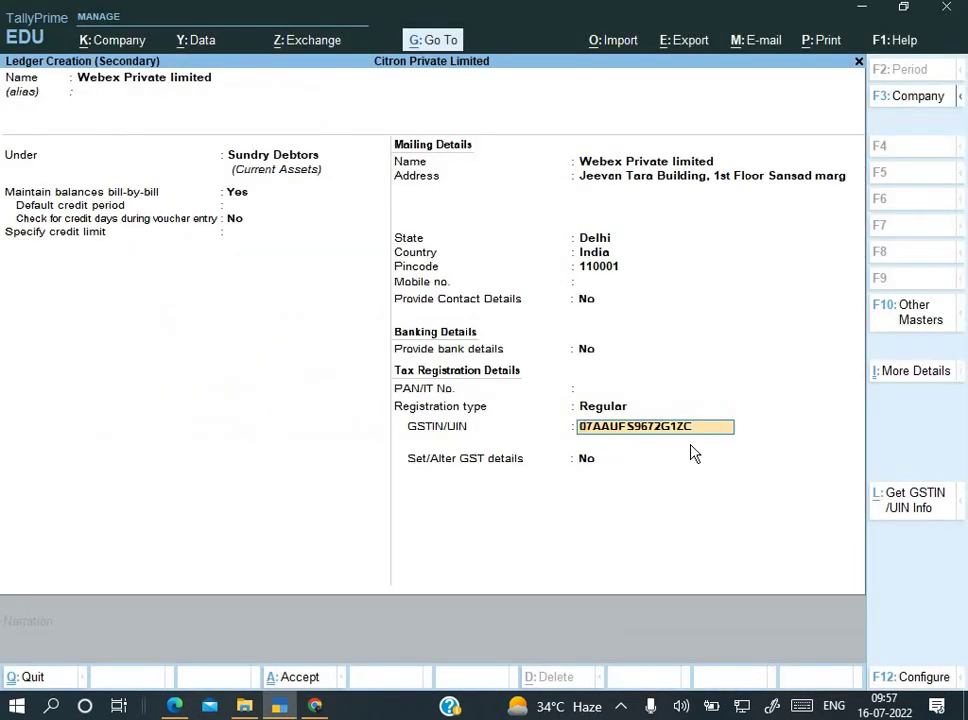
key("alt+Tab")
key("alt+Tab")
key("alt+Tab")
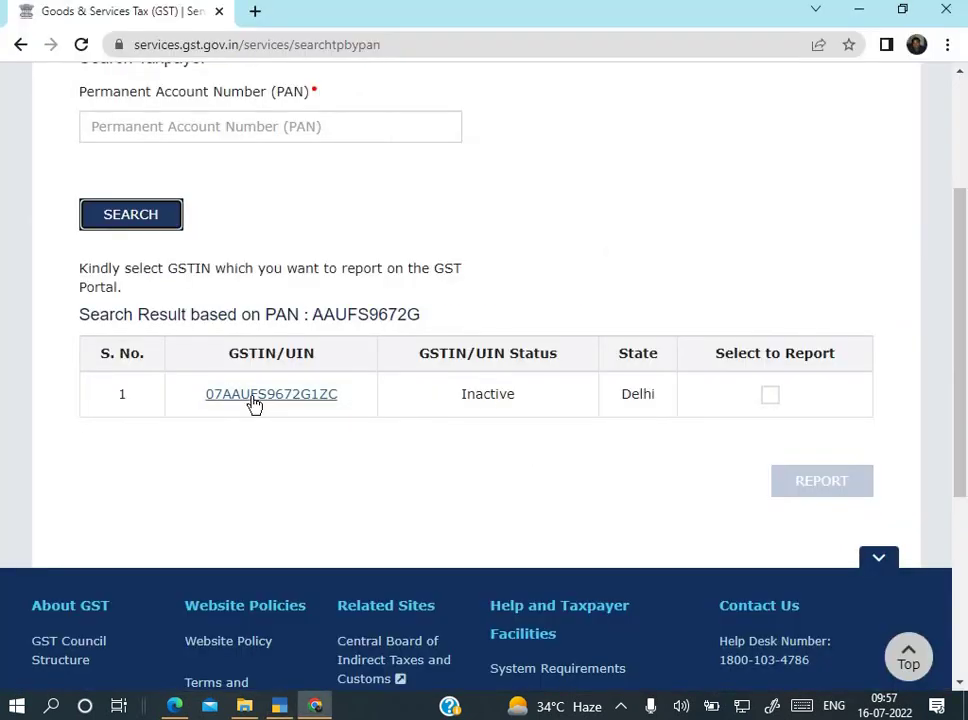
left_click_drag(194, 402, 338, 410)
key("ctrl+c")
key("alt+Tab")
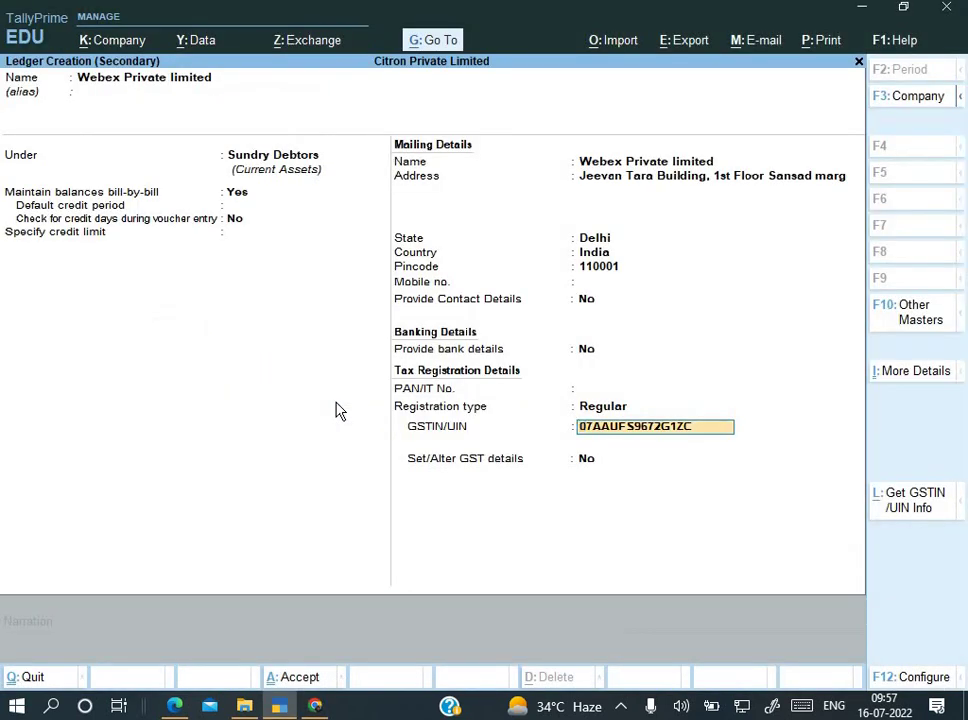
Step: Replace the ledger's old GSTIN with the portal's, keep Regular registration, and save the ledger
key("BackSpace")
key("BackSpace")
key("BackSpace")
key("BackSpace")
key("BackSpace")
key("BackSpace")
key("BackSpace")
key("BackSpace")
key("BackSpace")
key("BackSpace")
key("BackSpace")
key("BackSpace")
key("BackSpace")
key("BackSpace")
key("BackSpace")
key("BackSpace")
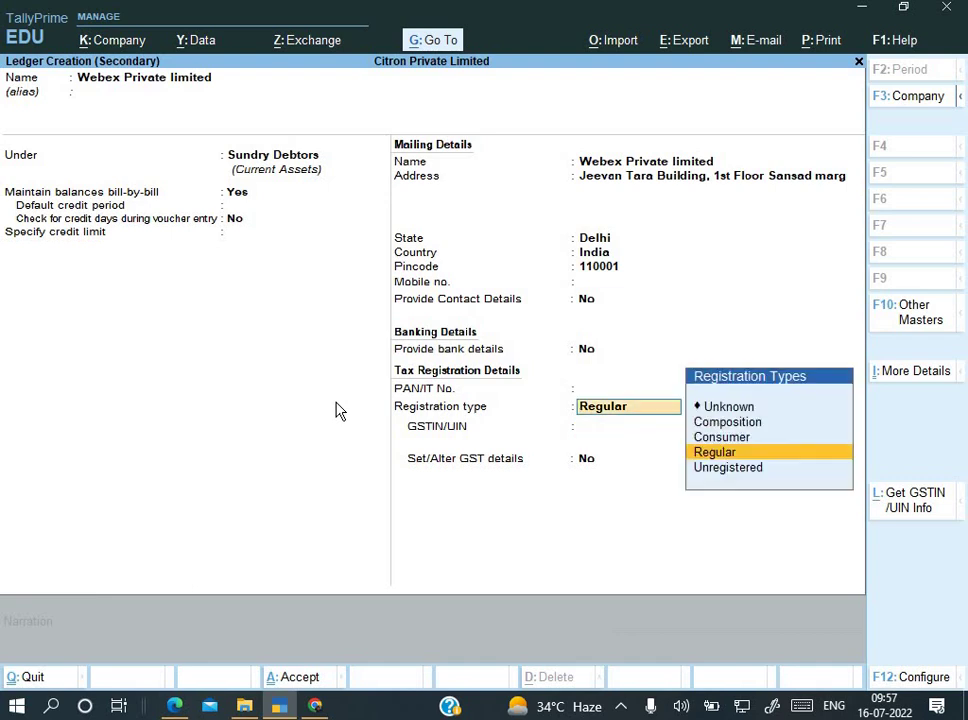
key("Return")
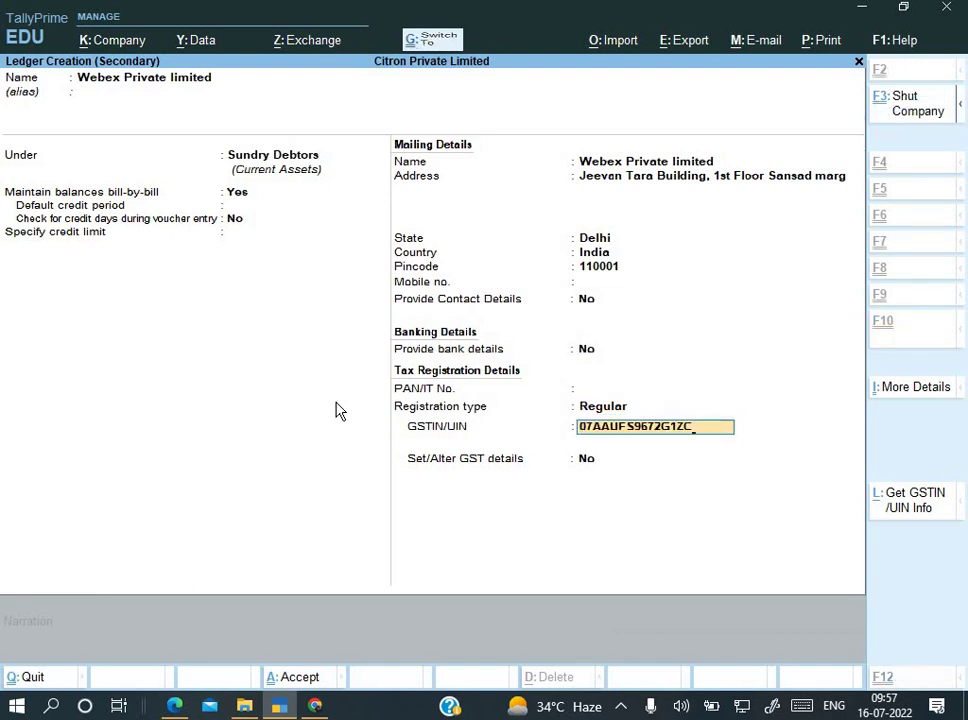
key("BackSpace")
key("BackSpace")
key("BackSpace")
key("BackSpace")
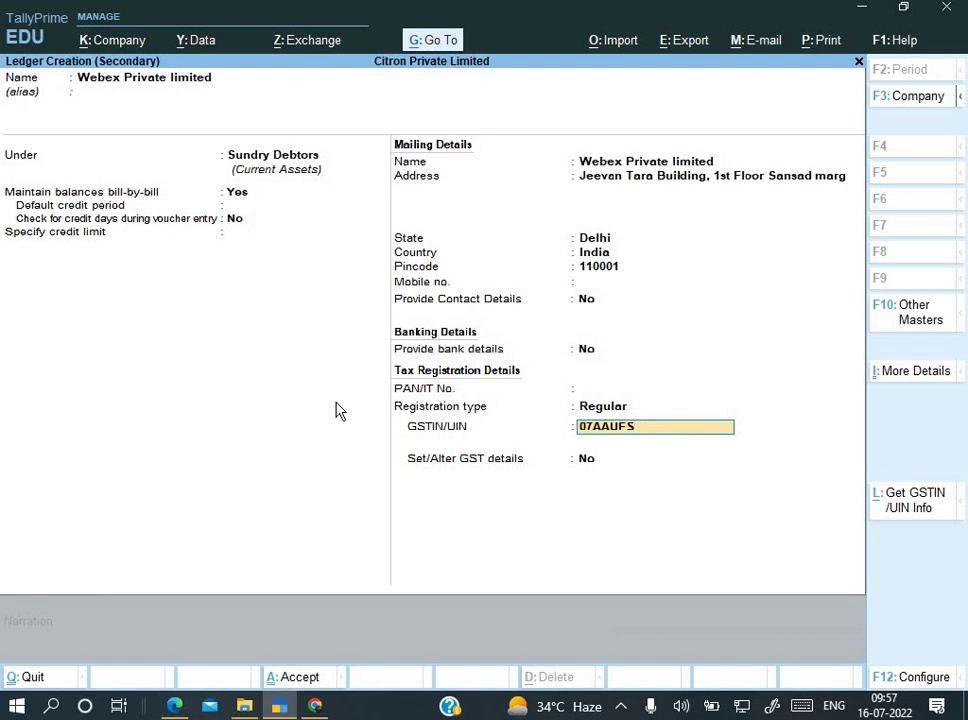
key("BackSpace")
key("BackSpace")
key("BackSpace")
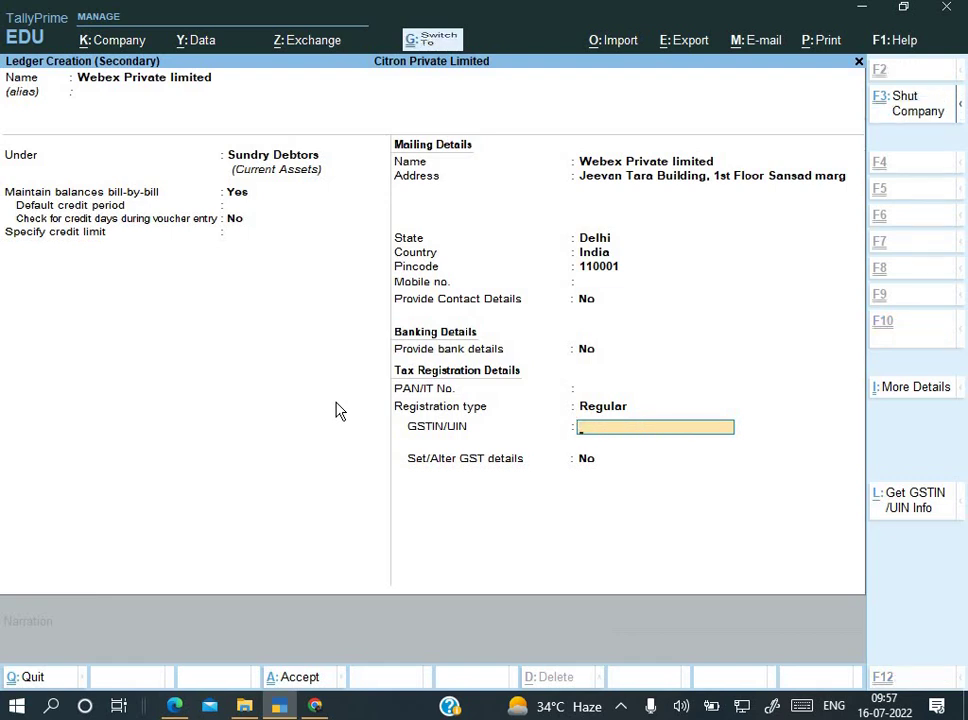
key("ctrl+v")
key("Return")
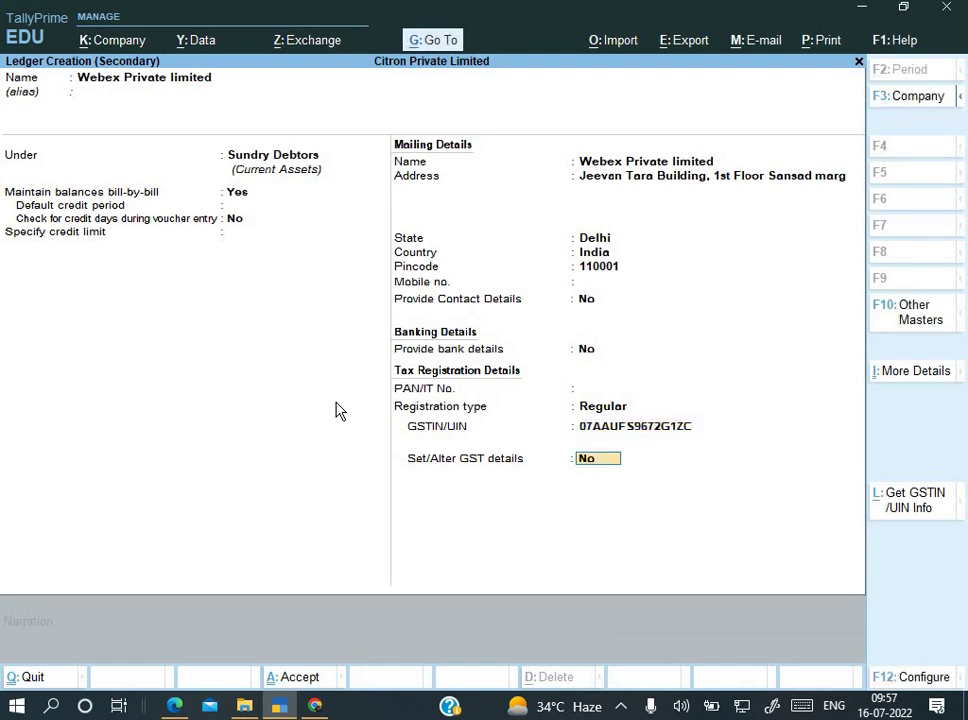
key("alt+Tab")
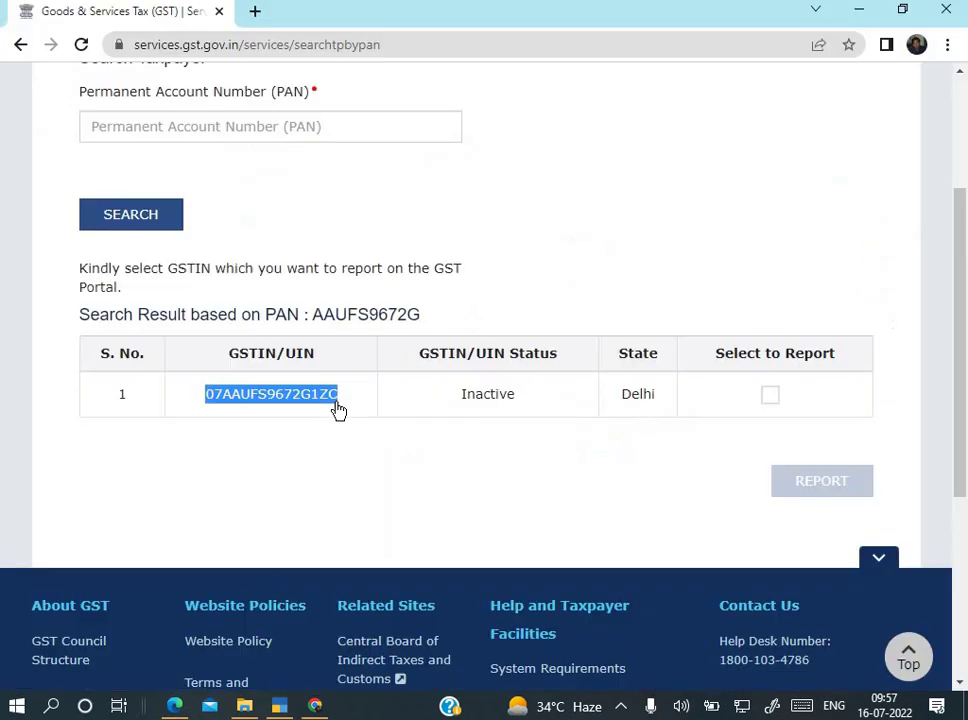
key("alt+Tab")
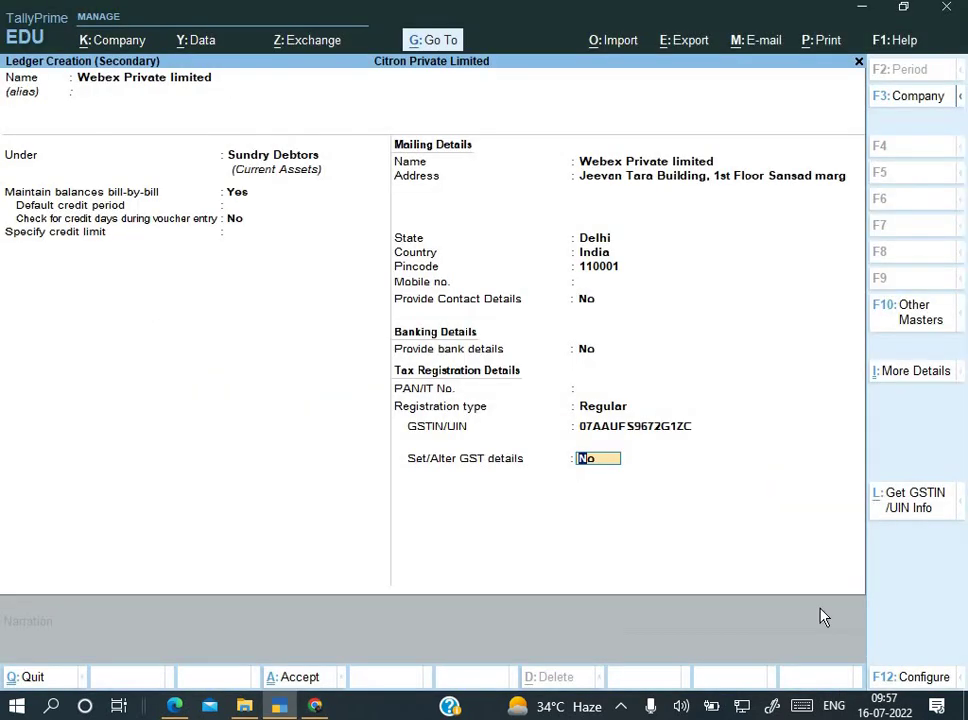
key("Return")
Step: Save the ledger and set the voucher's place of supply to Delhi and the sales ledger to Sales. Set tax classification to Not Applicable and reverse charge to No
key("Return")
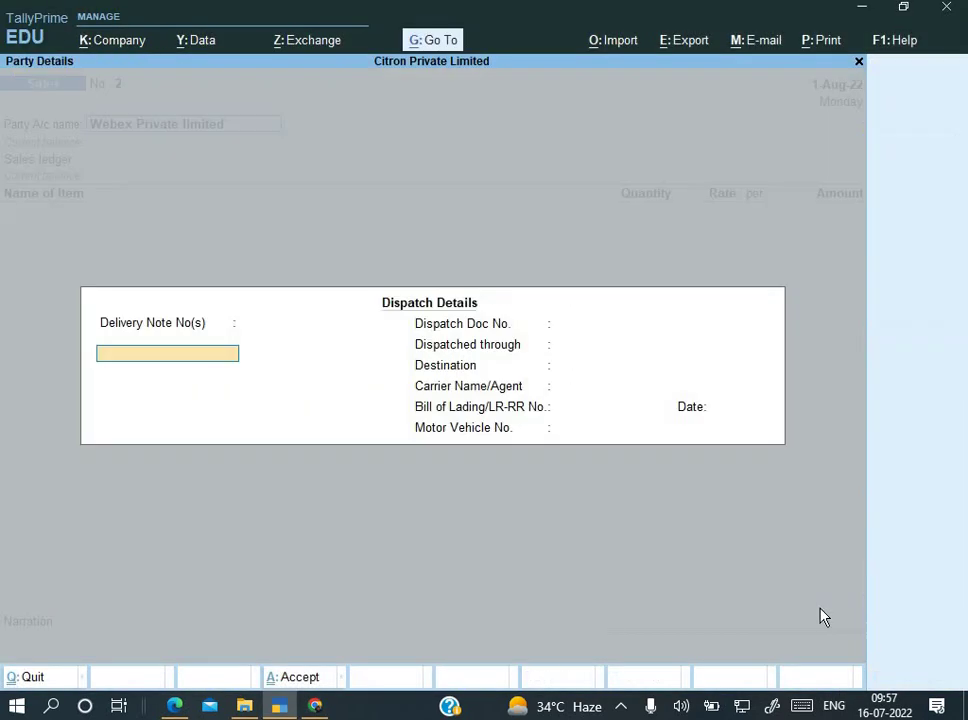
key("Return")
key("Return")
key("Return")
key("Return")
key("Return")
key("Return")
key("Return")
key("Return")
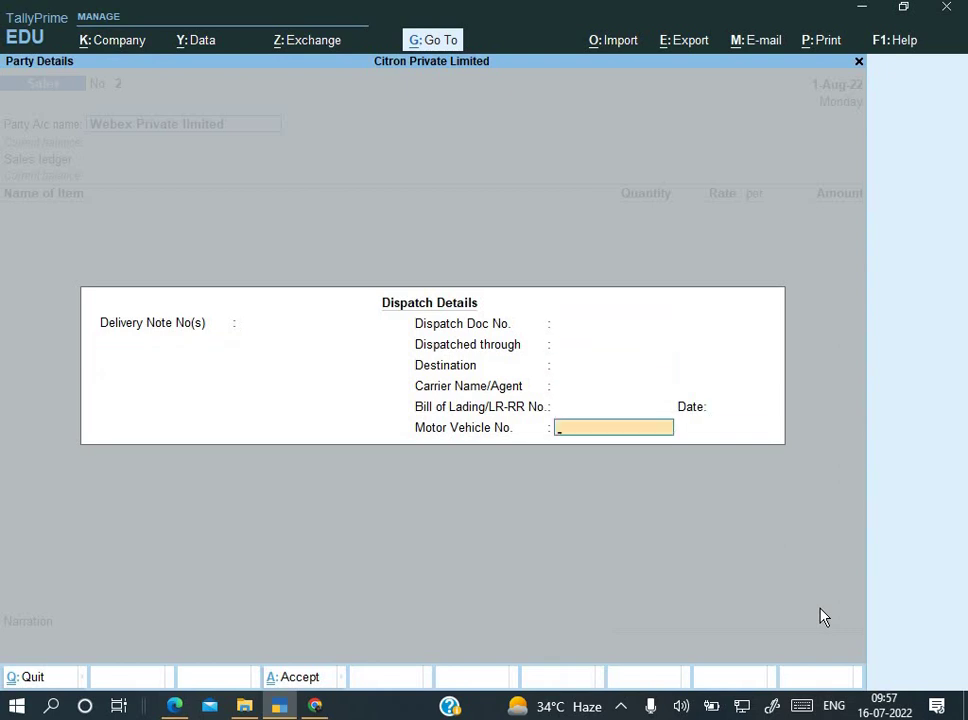
key("Return")
key("Return")
key("Return")
key("Return")
key("Return")
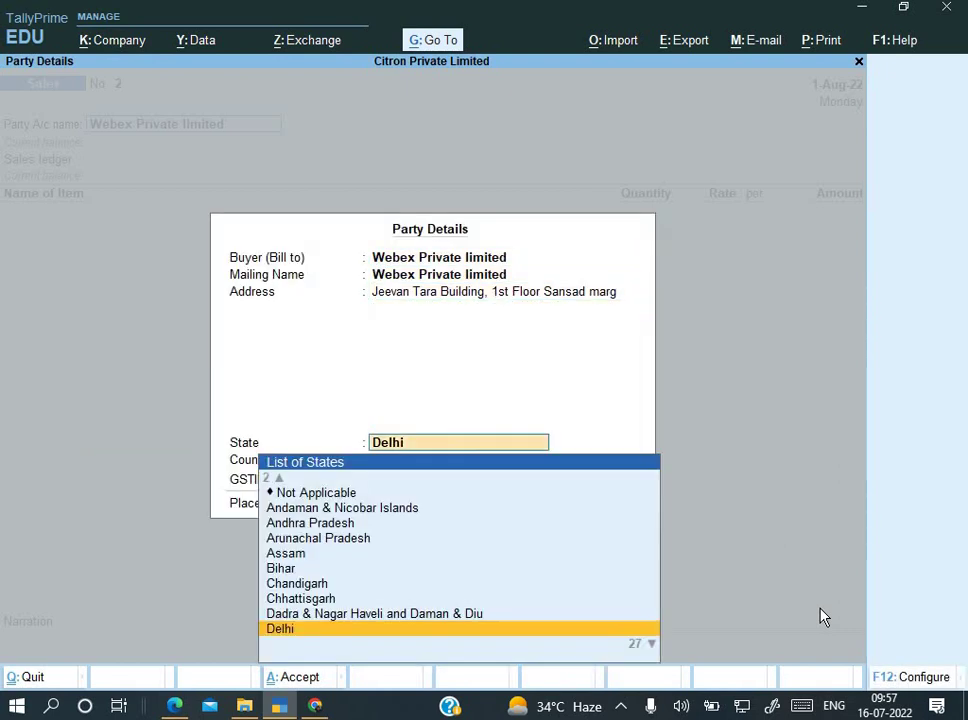
key("Return")
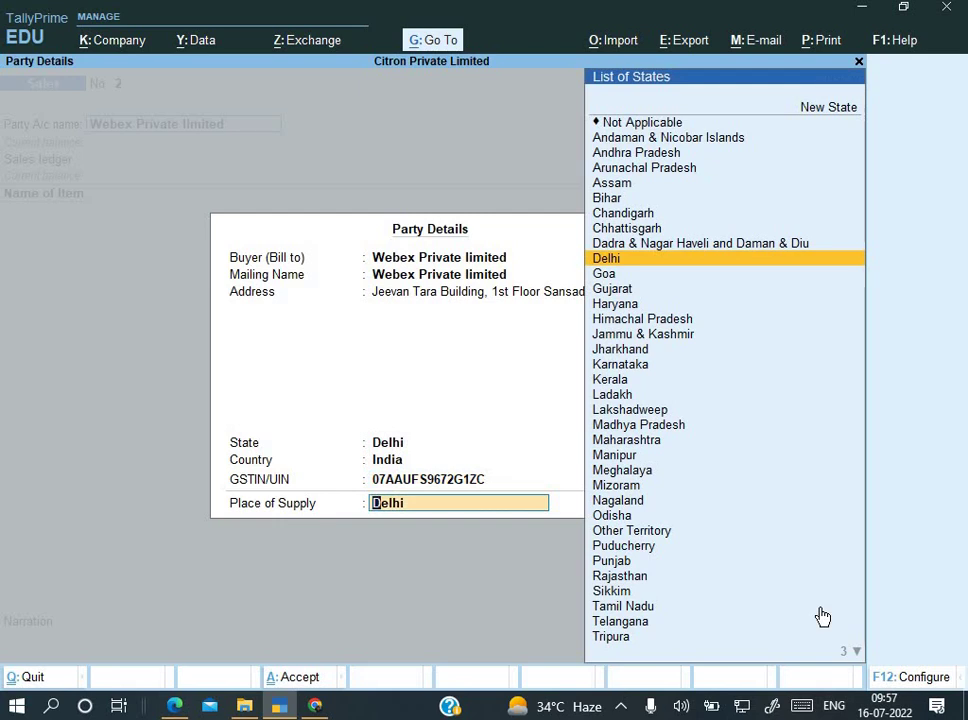
key("Return")
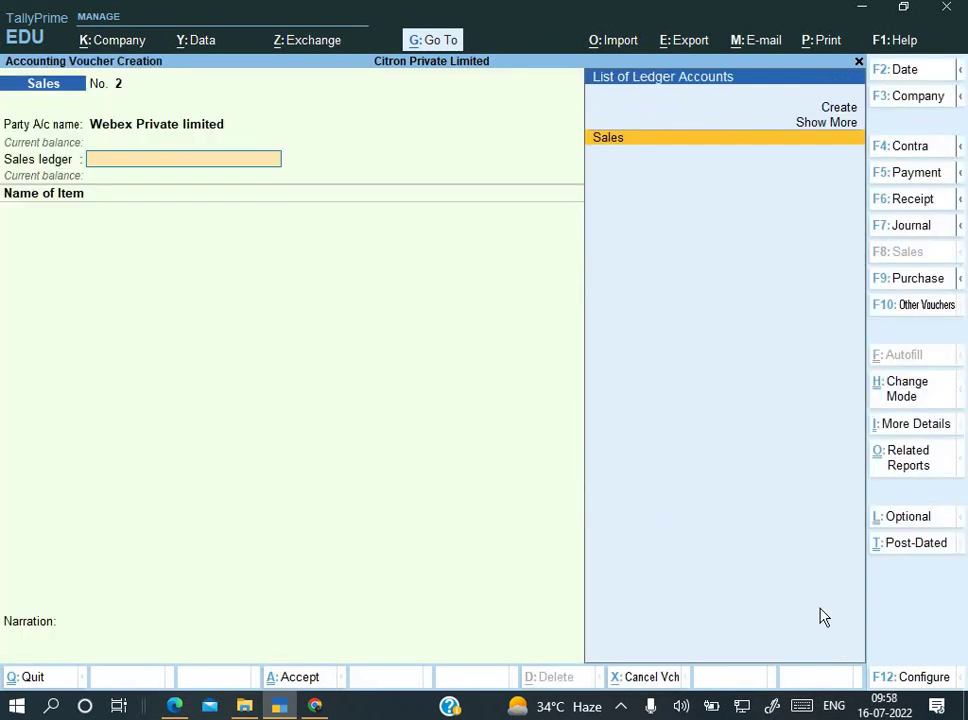
key("Return")
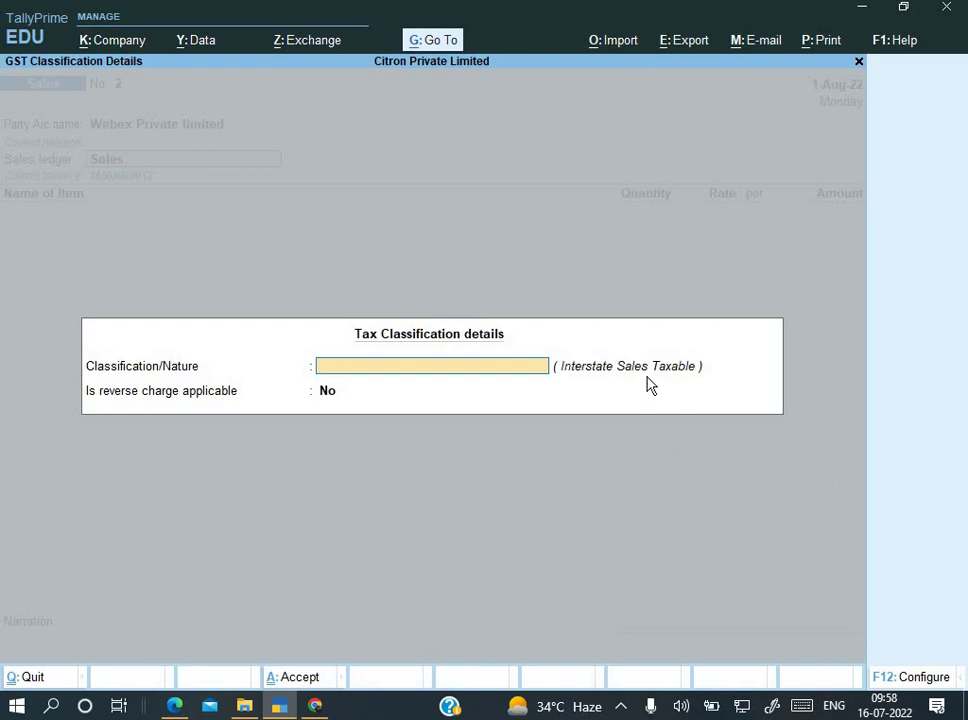
key("Return")
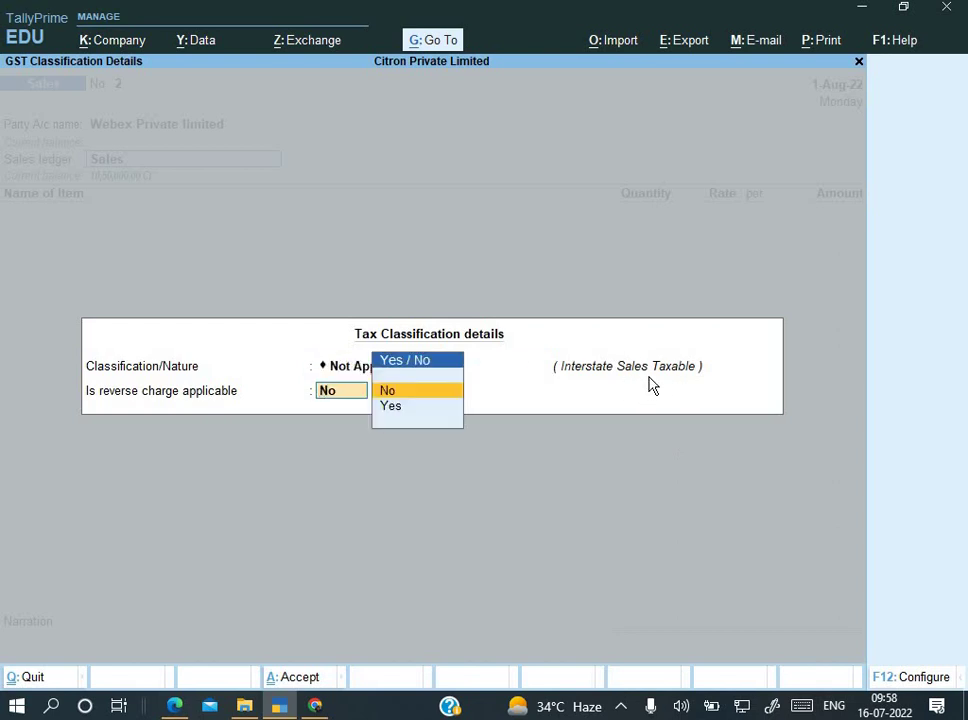
key("Return")
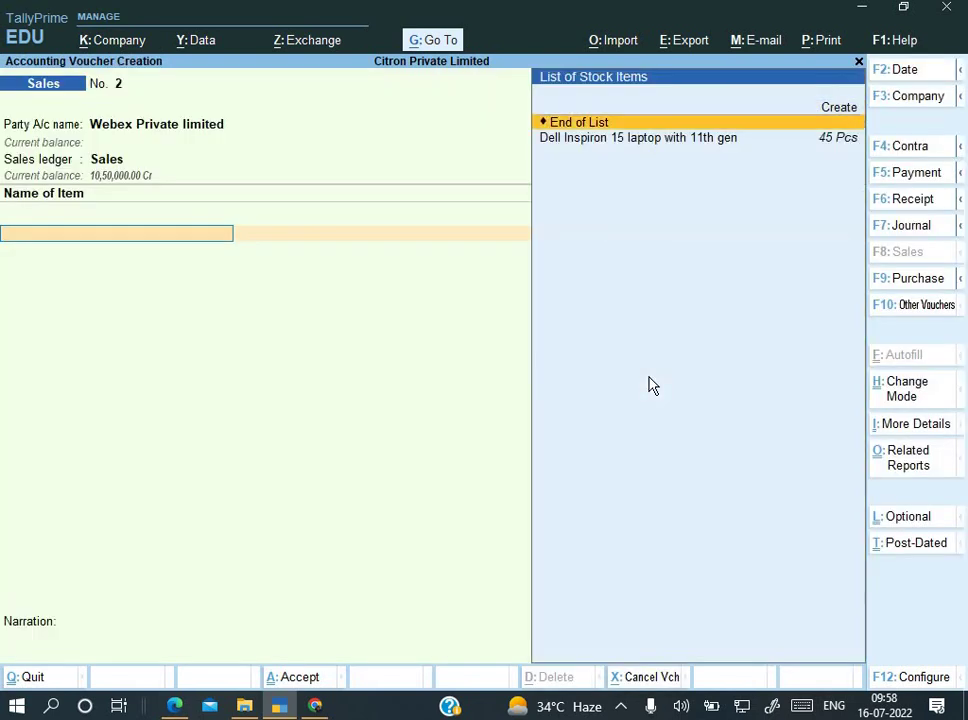
Step: Add the Dell Inspiron laptop line with quantity 20 at 70,000.00
key("Down")
key("Return")
key("alt+Tab")
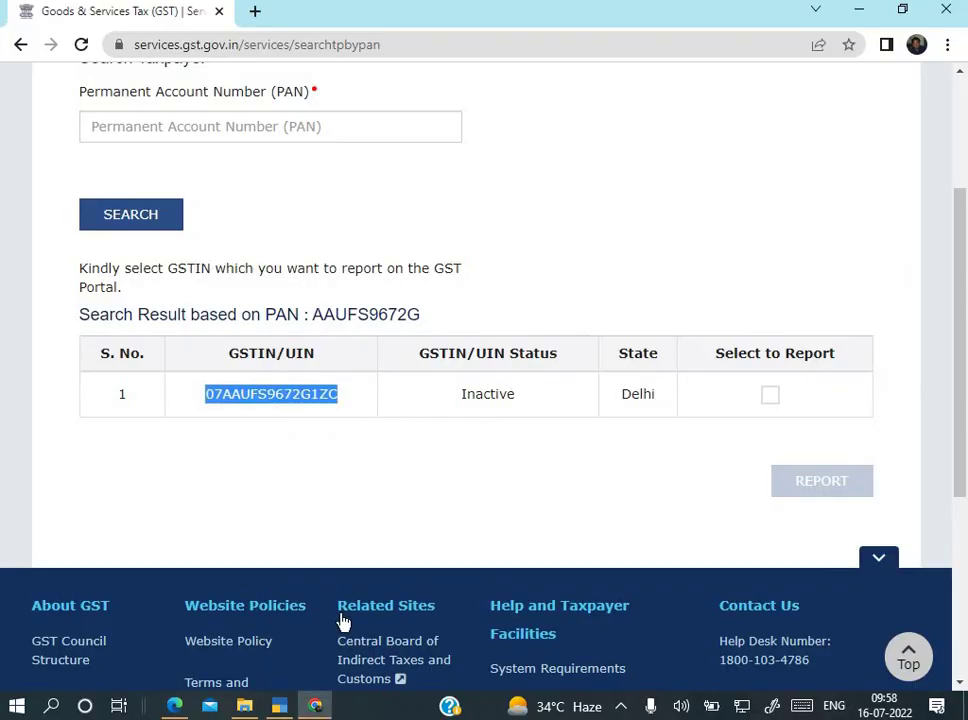
left_click(190, 708)
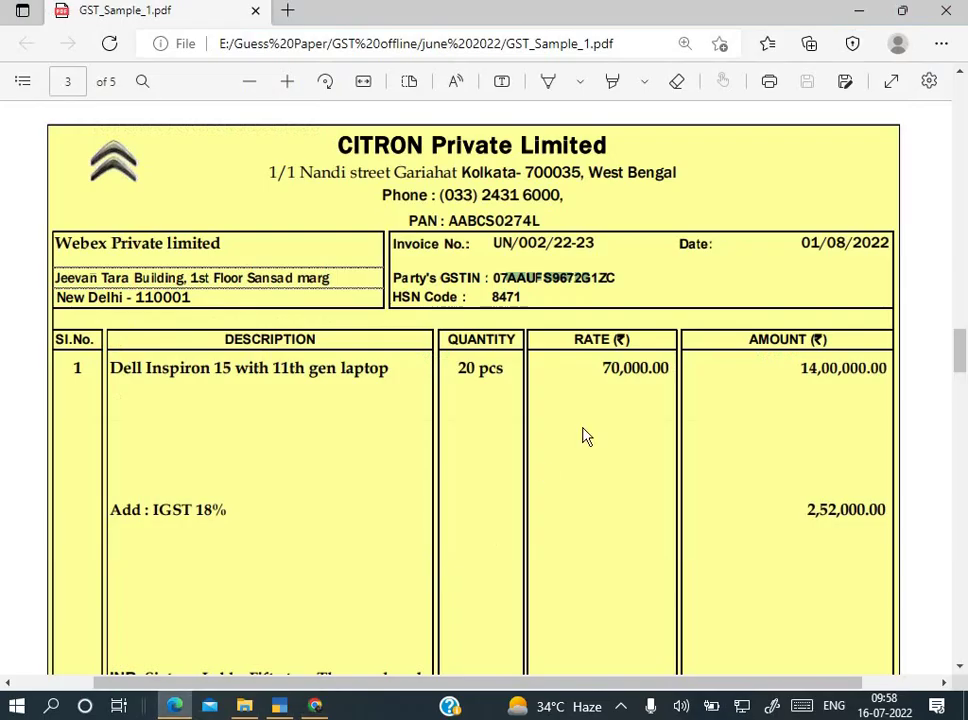
key("alt+Tab")
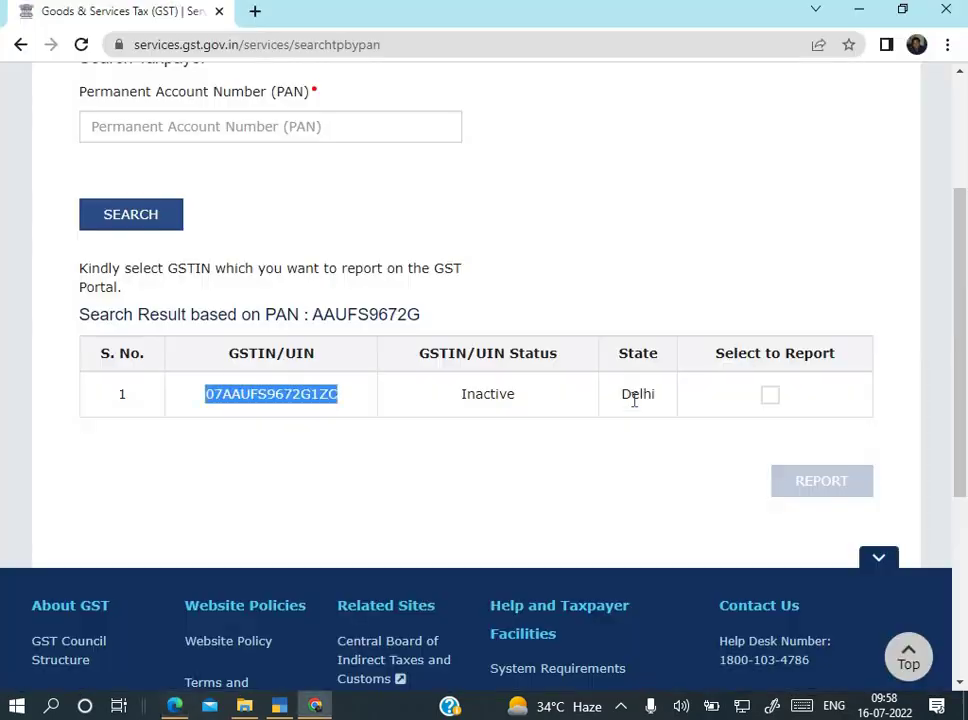
key("alt+Tab")
key("alt+Tab")
key("Tab")
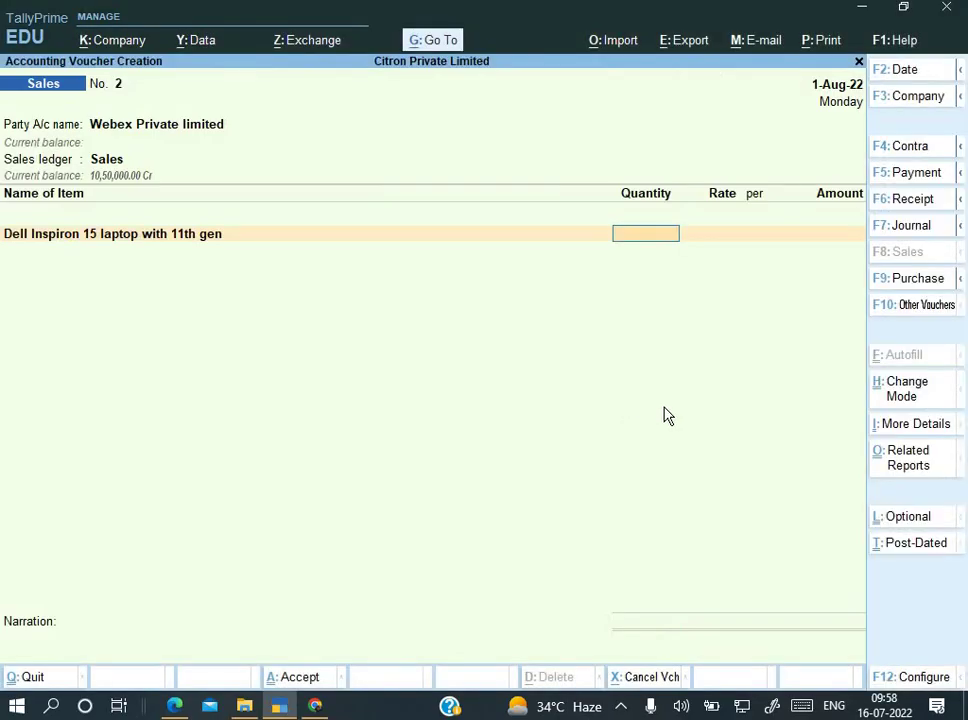
key("Return")
key("Return")
key("Return")
key("Return")
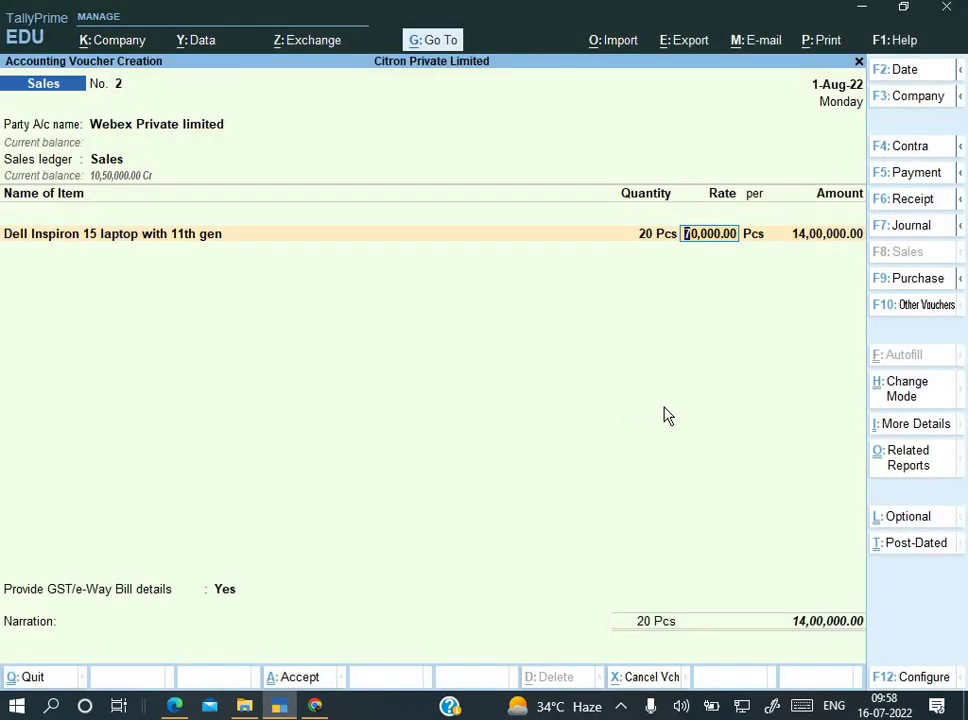
key("Return")
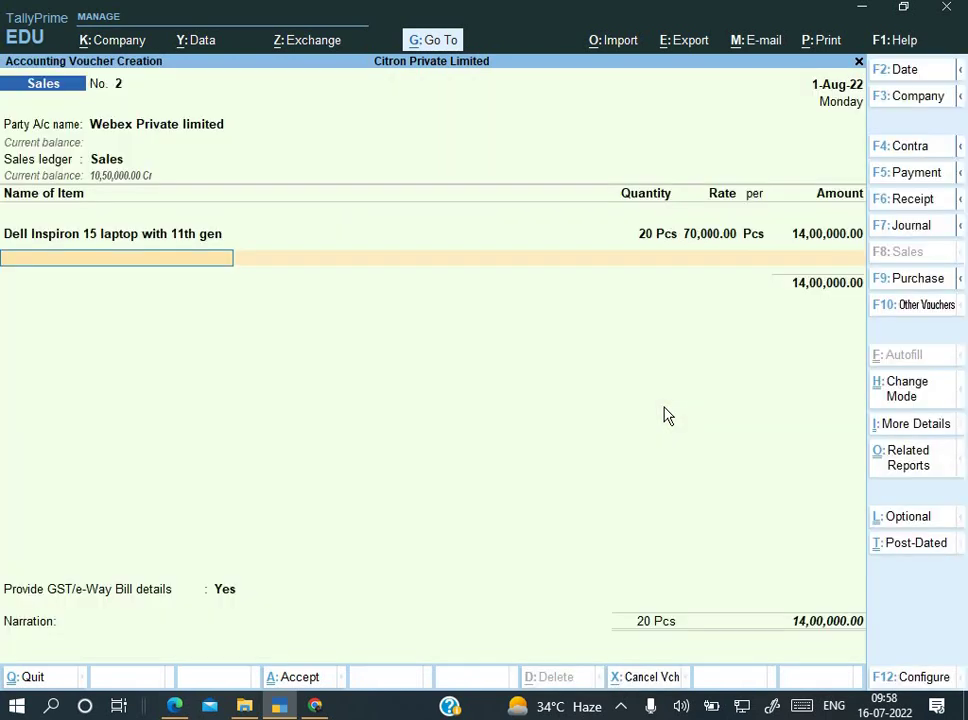
key("Return")
key("alt+c")
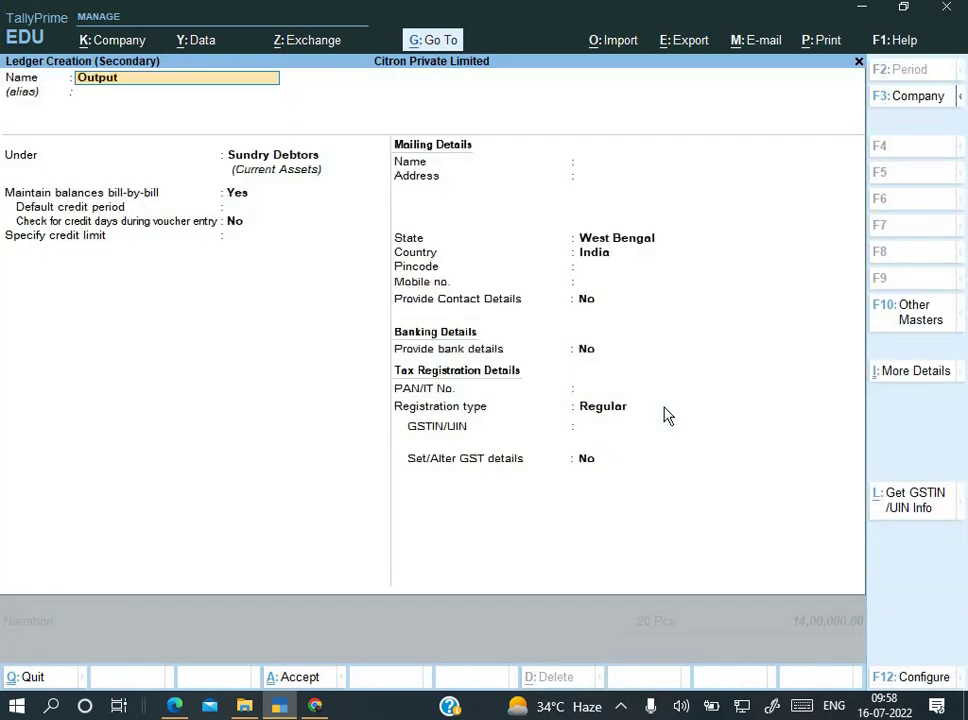
Step: Create the Output IGST ledger under Duties & Taxes with GST type Integrated Tax
type("Output IGST")
key("Return")
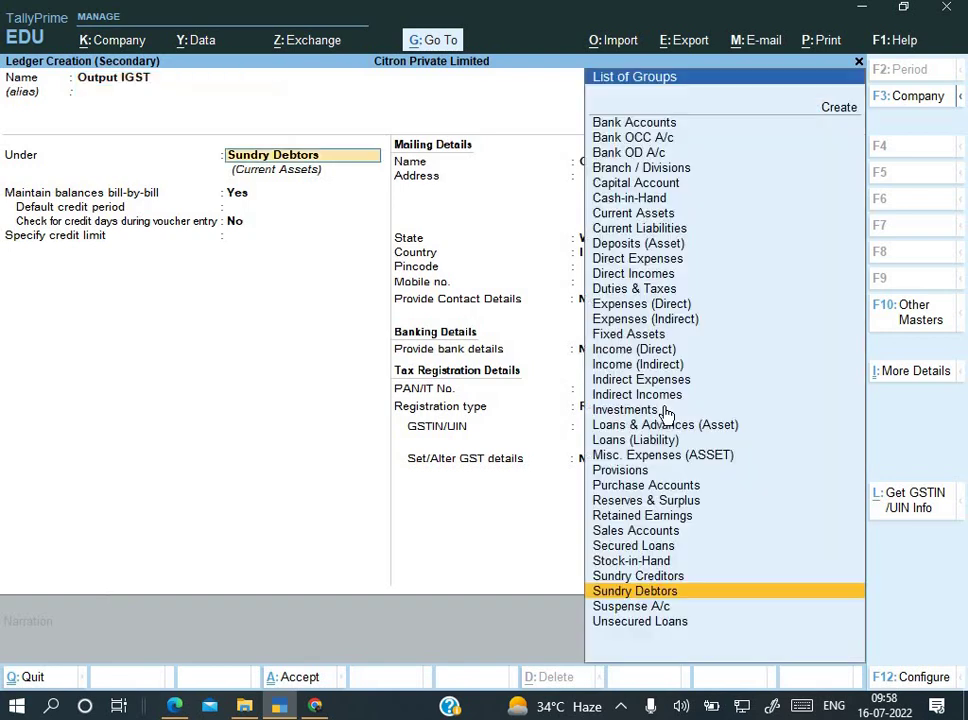
type("d")
key("Down")
key("Down")
key("Return")
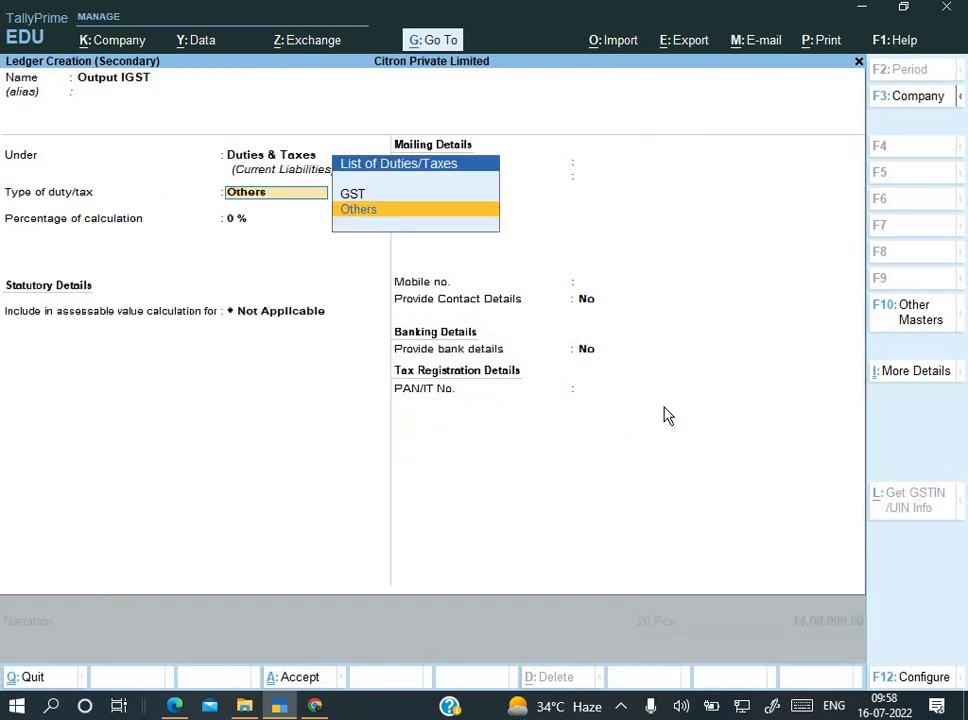
key("Up")
key("Return")
key("Down")
key("Down")
key("Return")
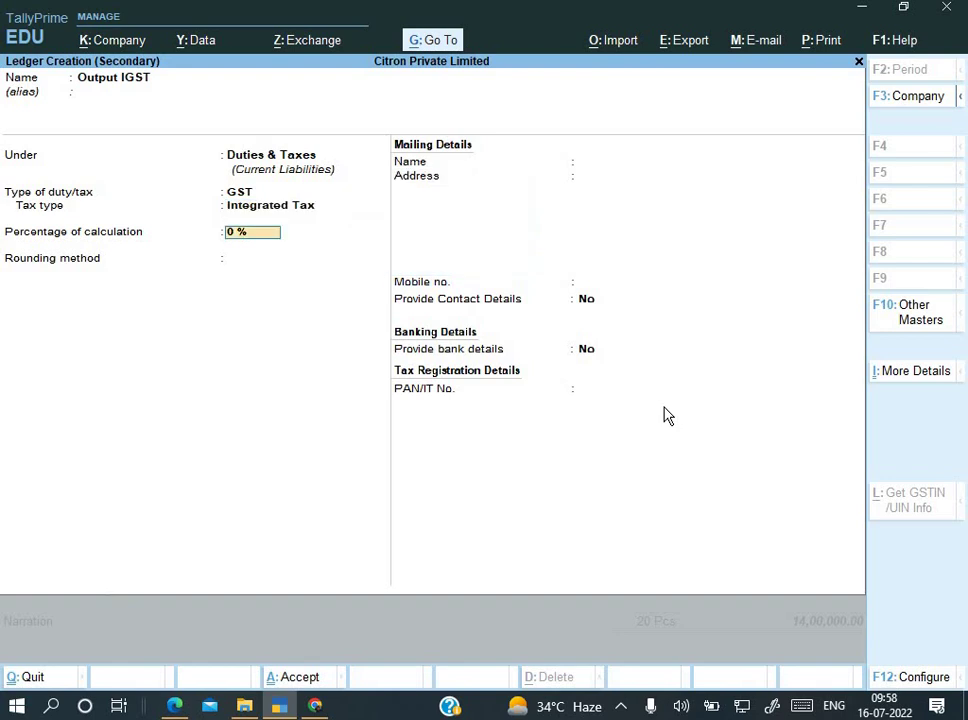
key("ctrl+a")
Step: Charge Output IGST of 2,52,000.00 on the voucher and set GST/e-Way Bill details to No
key("Return")
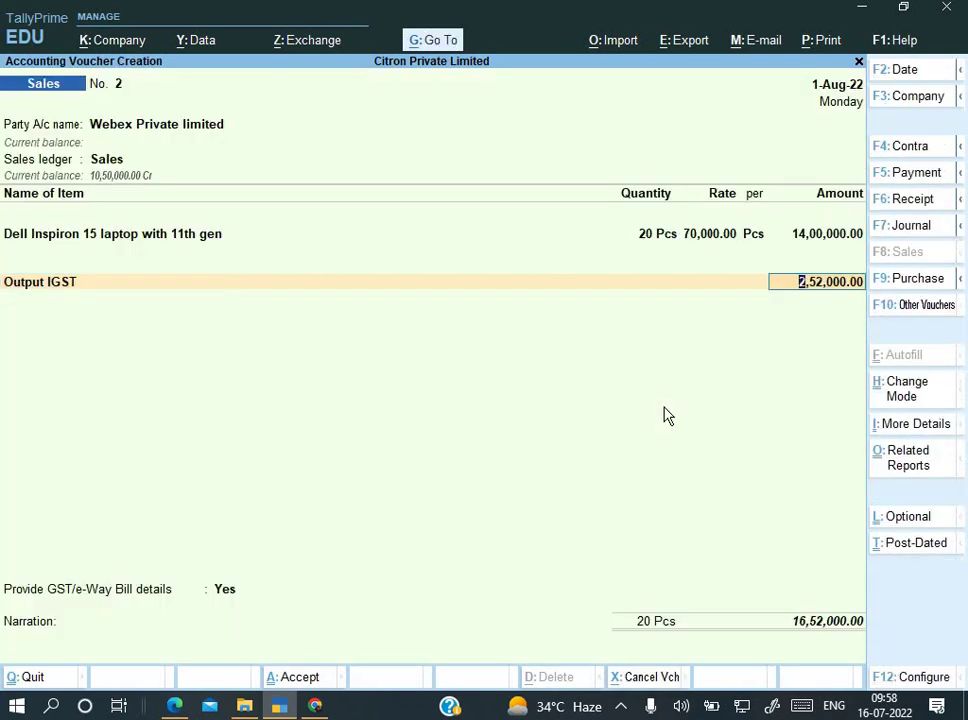
key("alt+Tab")
scroll(778, 488, "down", 5)
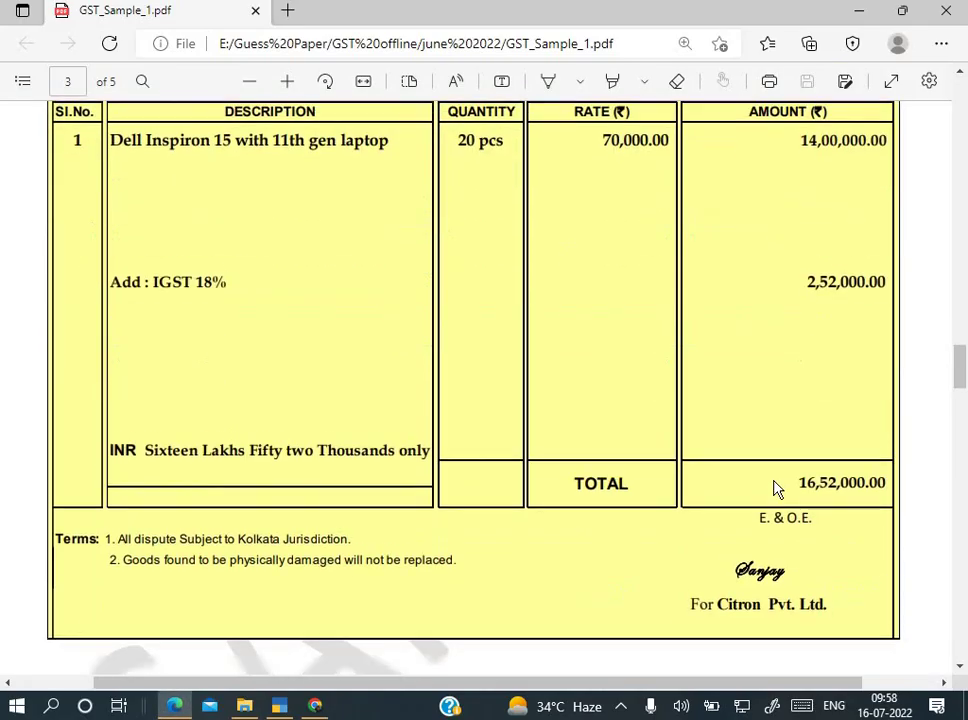
key("alt+Tab")
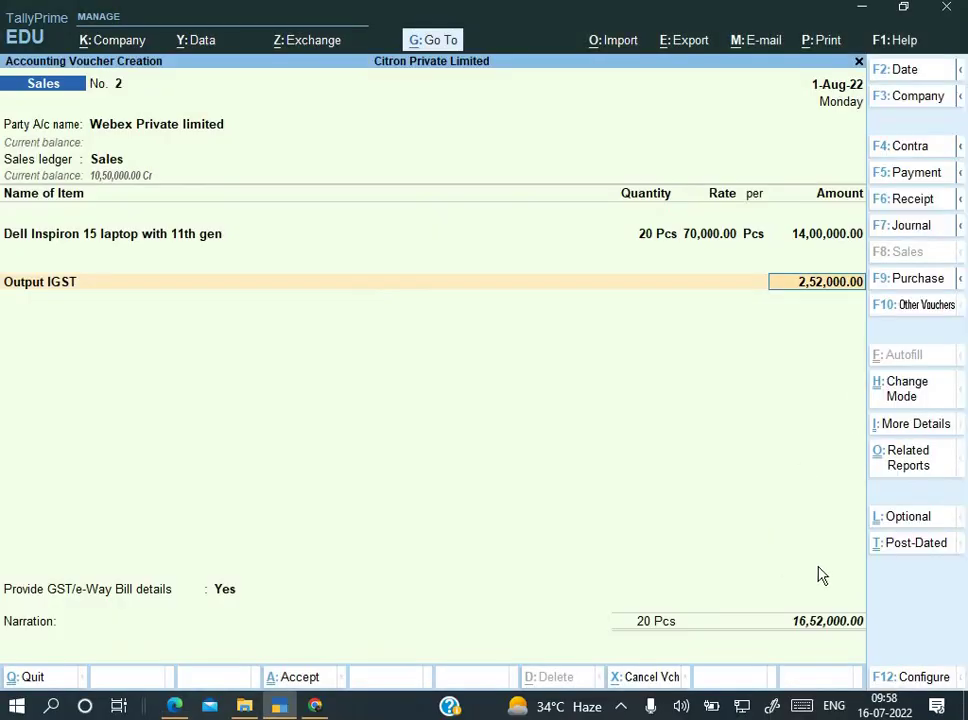
key("alt+Tab")
key("alt+Tab")
key("Return")
key("Return")
key("Up")
key("Return")
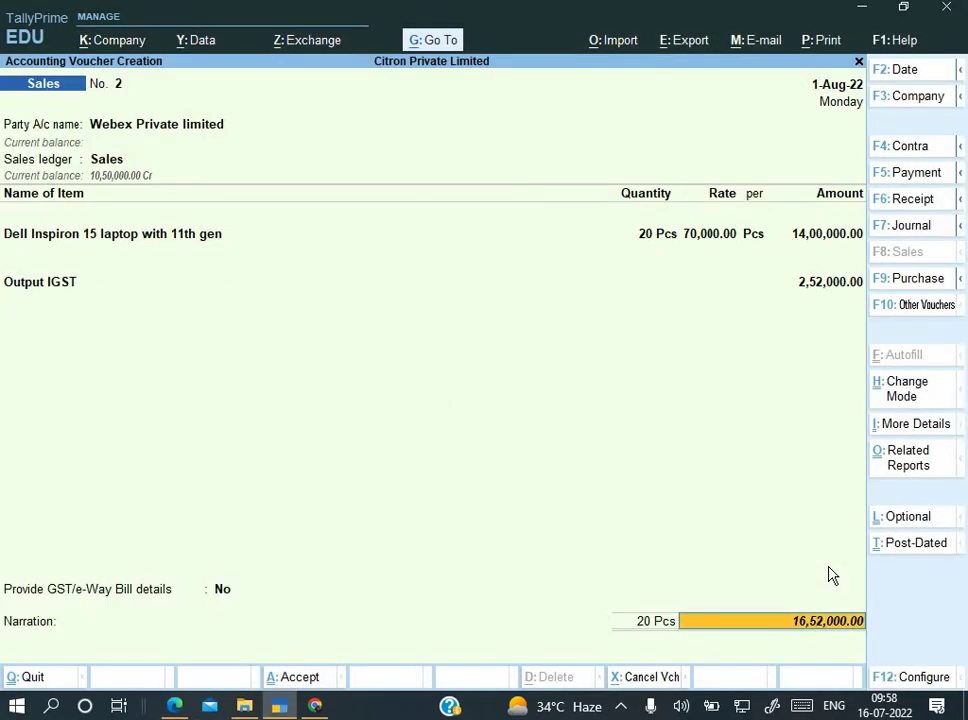
key("Return")
key("Return")
key("alt+Tab")
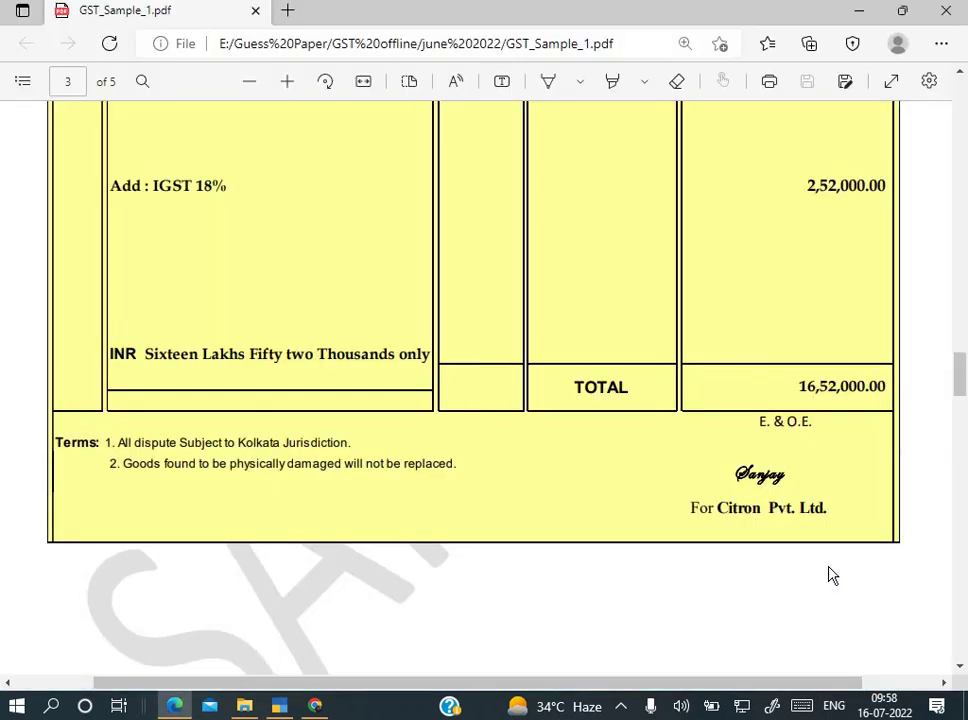
Step: Select invoice number UN/002/22-23 on the Webex invoice and compare it with the United invoice on page 2
scroll(828, 575, "up", 3)
scroll(830, 575, "up", 2)
right_click(670, 566)
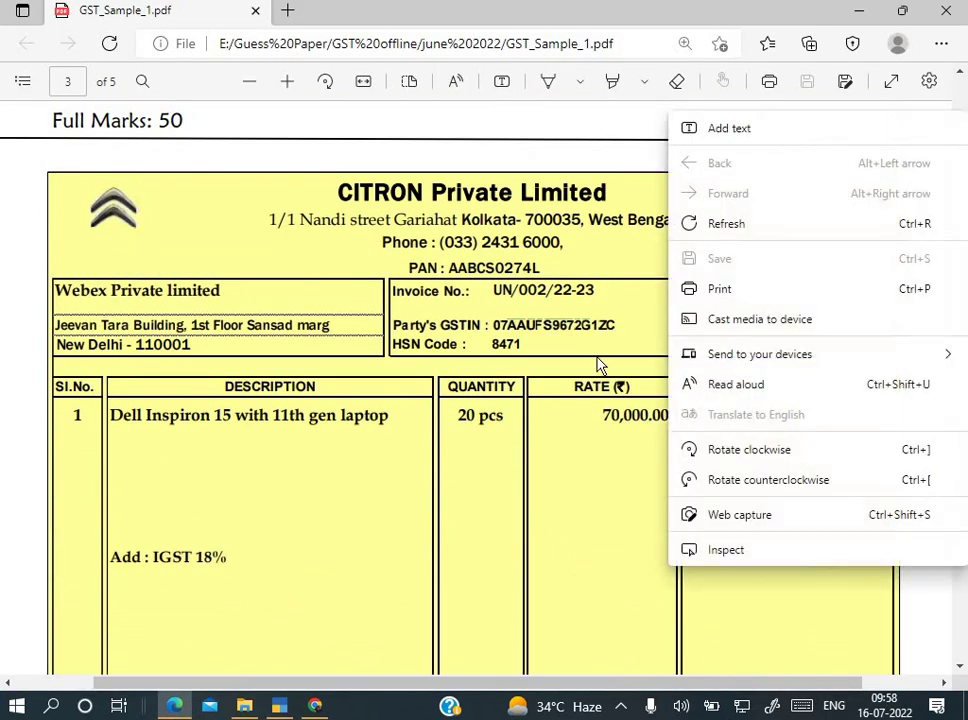
left_click(528, 314)
left_click_drag(494, 291, 594, 292)
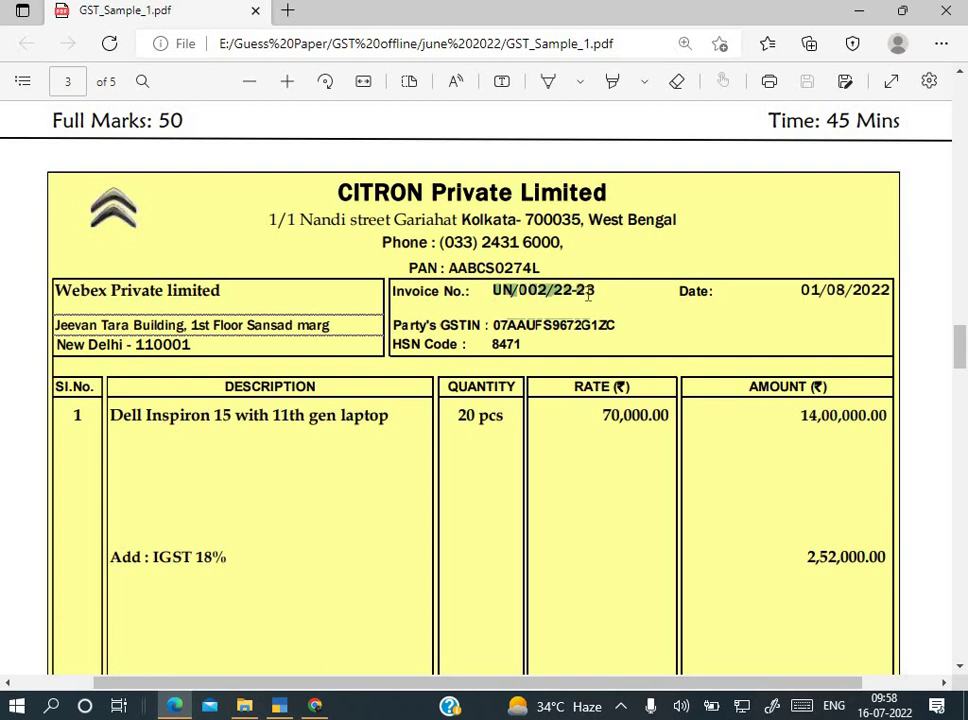
scroll(588, 295, "up", 8)
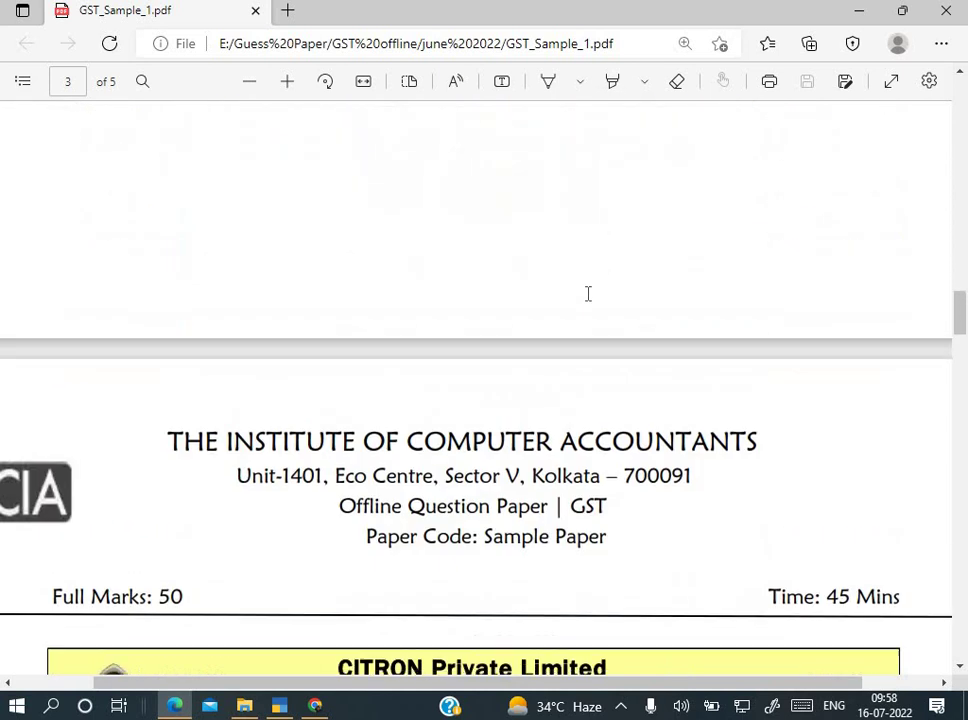
scroll(588, 293, "up", 6)
scroll(588, 293, "down", 2)
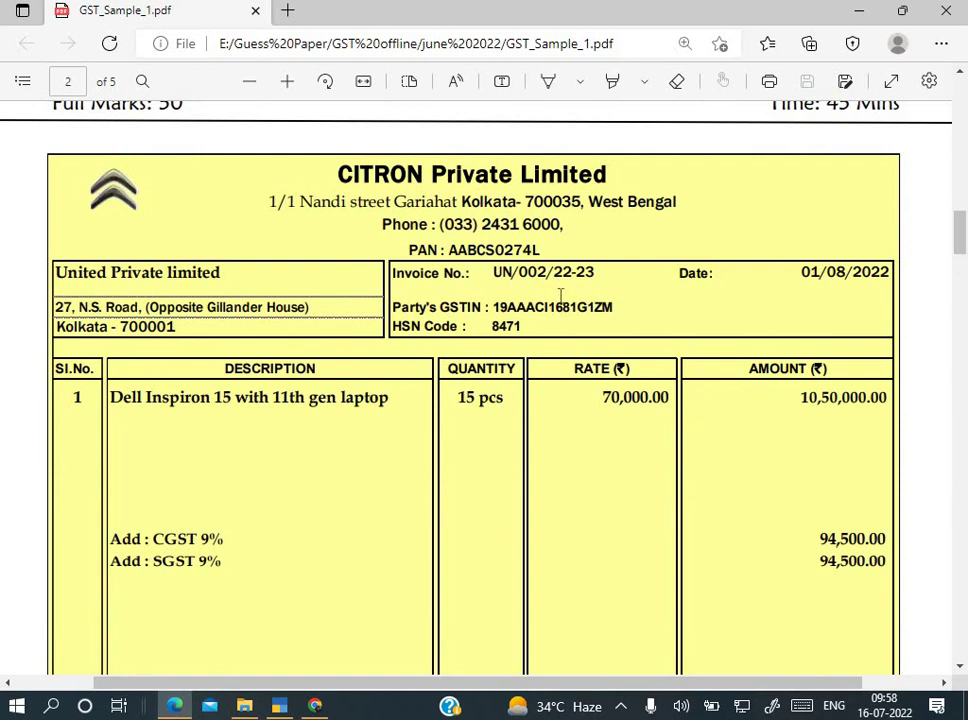
scroll(560, 295, "down", 10)
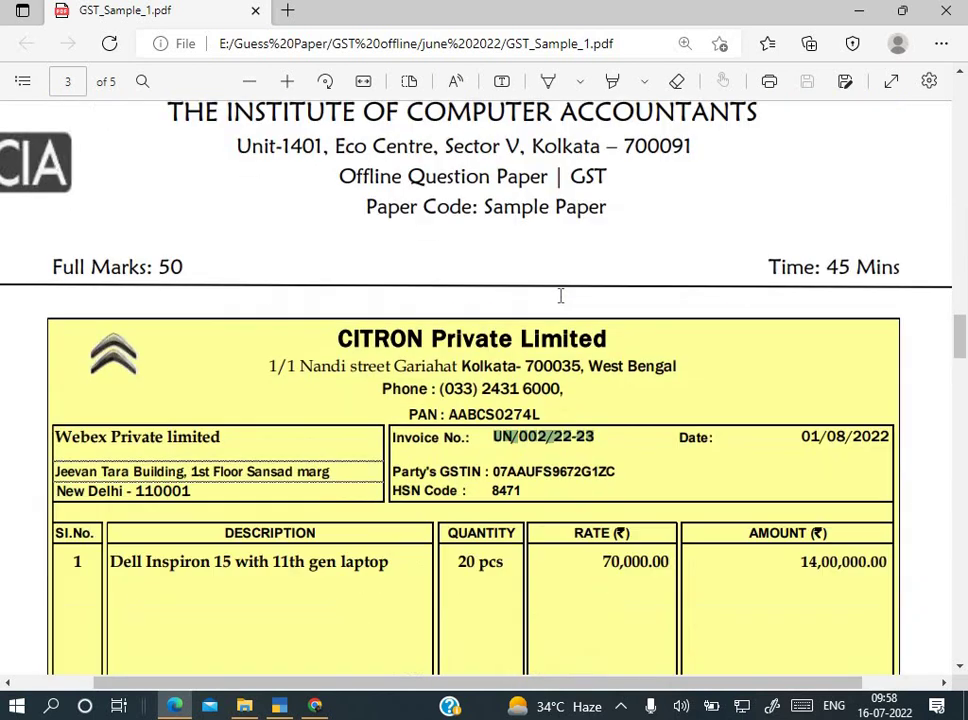
scroll(560, 295, "down", 3)
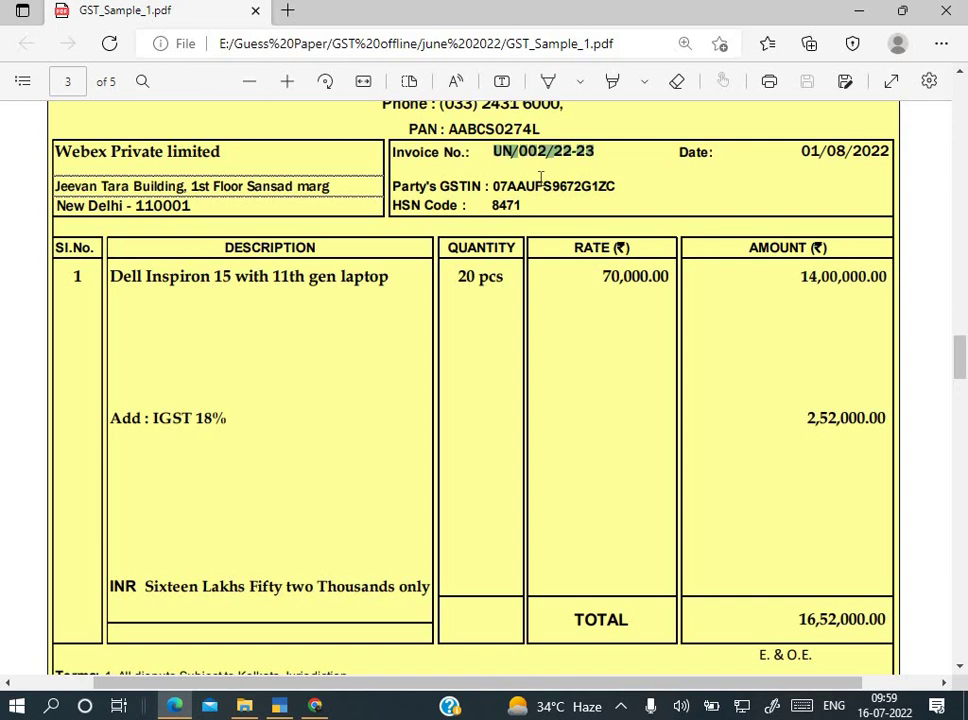
key("alt+Tab")
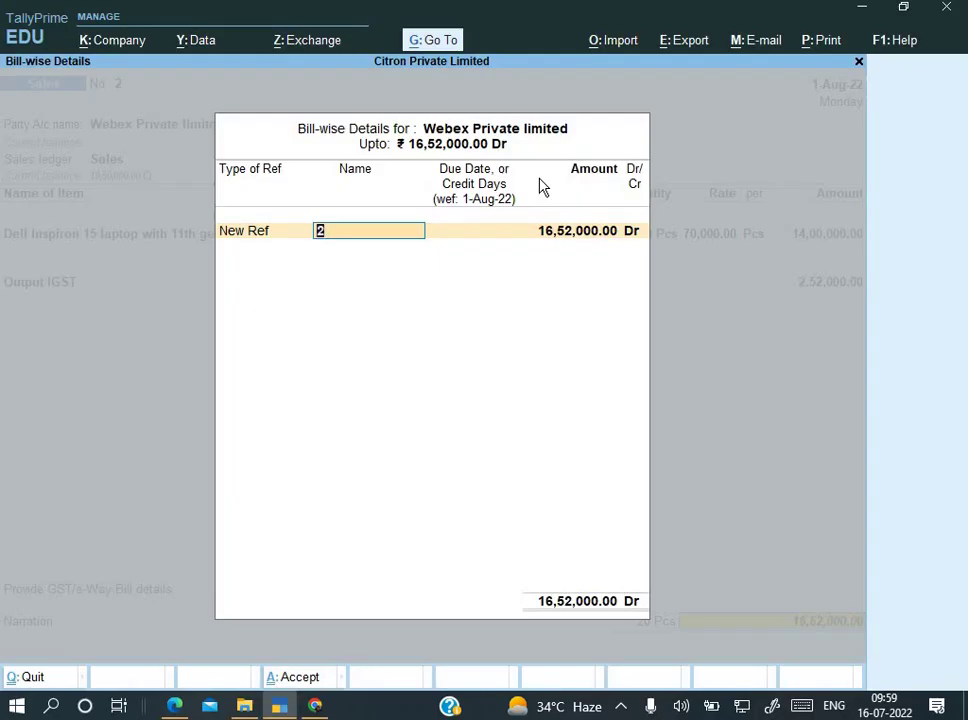
Step: Accept bill reference 2 for 16,52,000.00 and save the Webex sales voucher
key("Return")
key("Return")
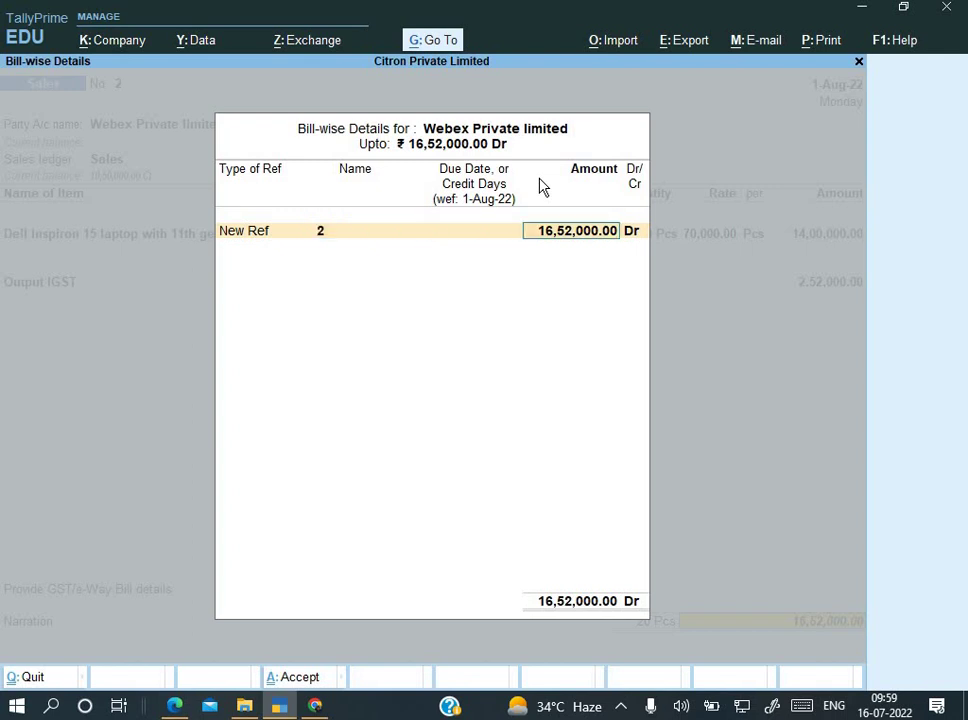
key("Return")
key("Return")
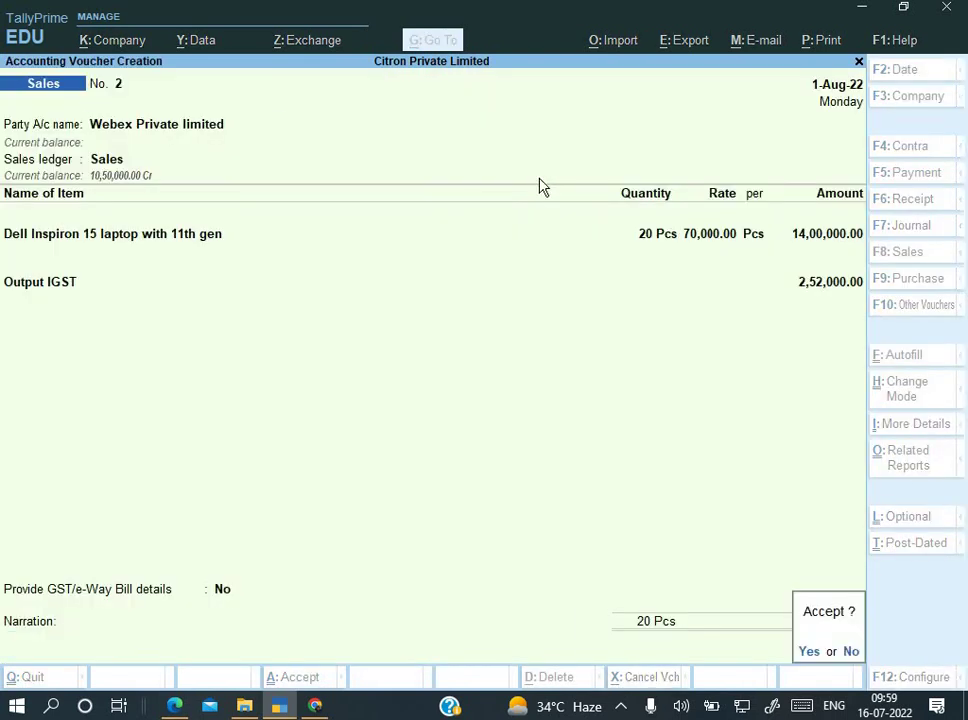
key("Return")
Step: Open the Day Book for the period 1-Apr-22 to 1-Aug-22
type("d")
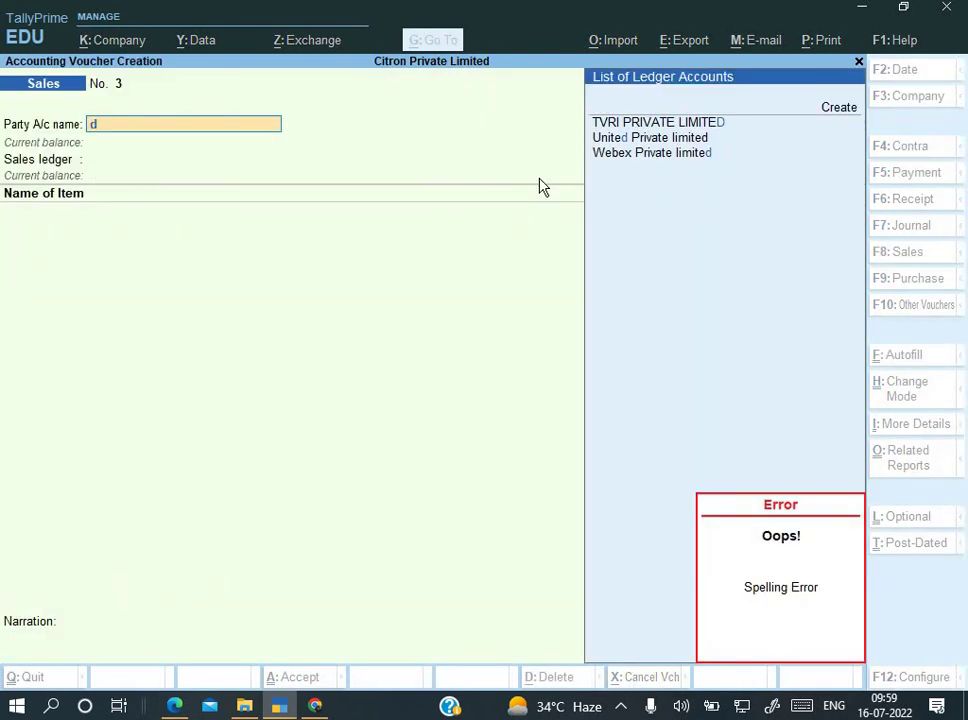
key("Escape")
key("d")
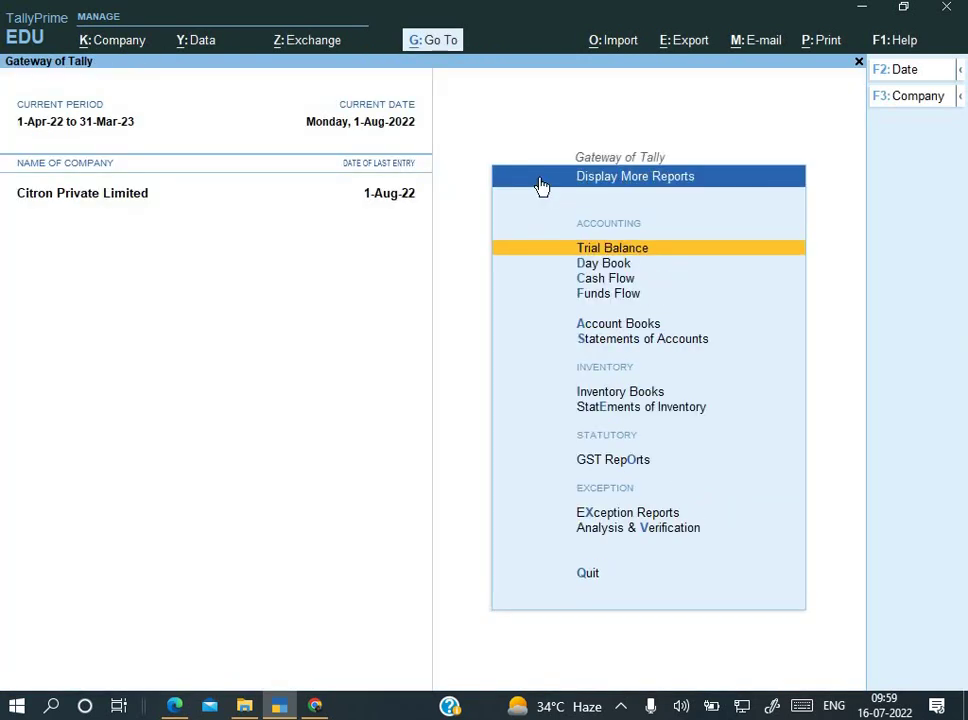
key("d")
key("F2")
type("1-4-22")
key("Return")
key("Return")
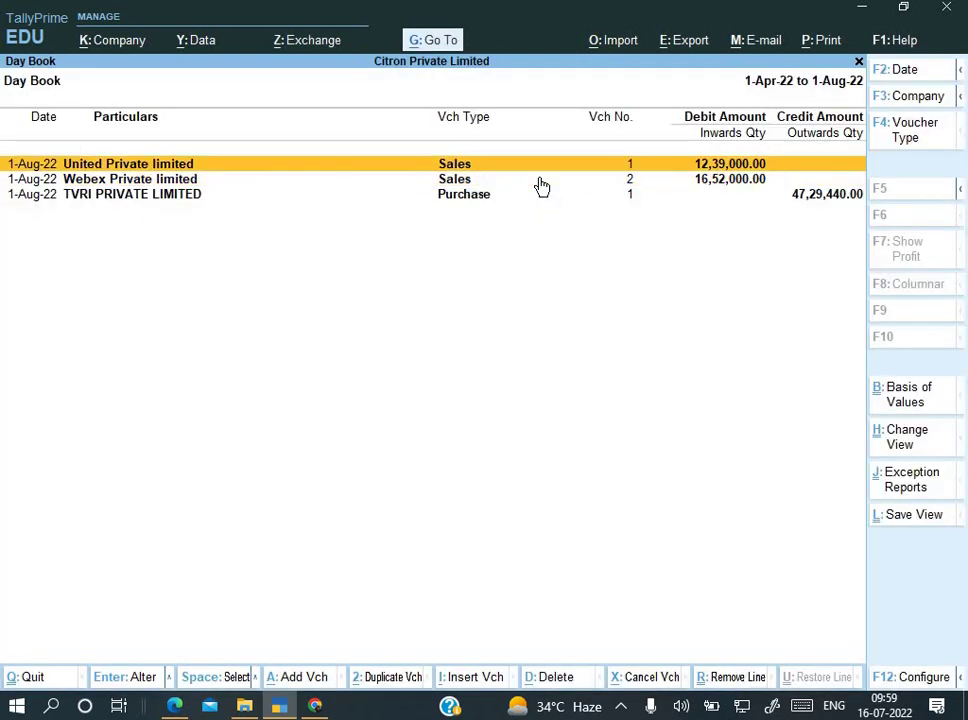
key("Down")
key("Up")
key("Return")
Step: Alter United's sales voucher so its bill reference reads UN/001/22-23, and save it
key("Return")
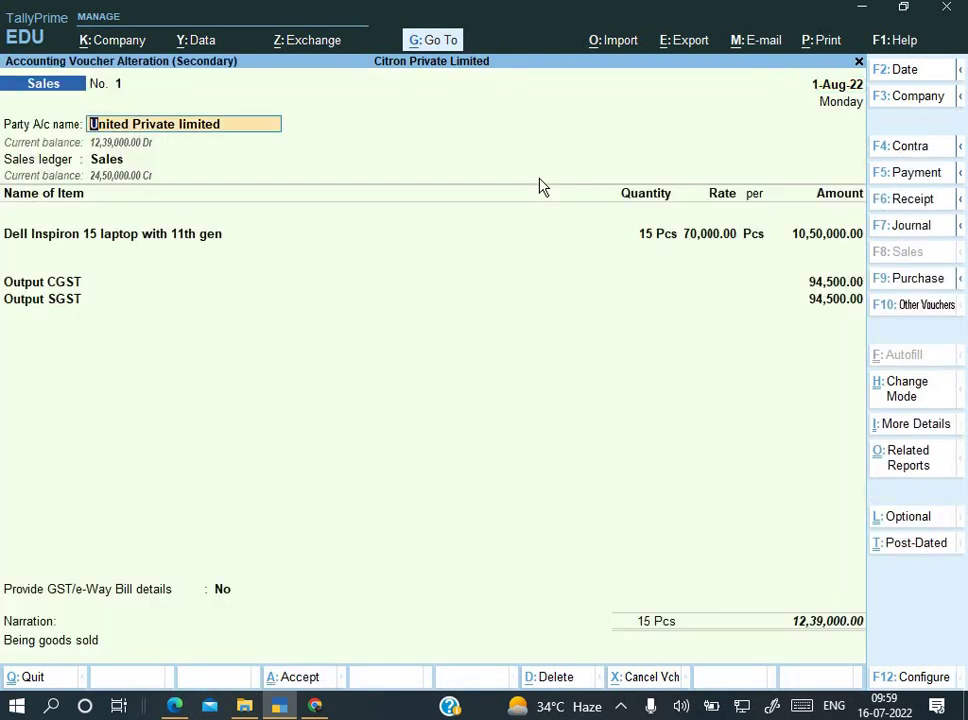
left_click(849, 628)
key("Return")
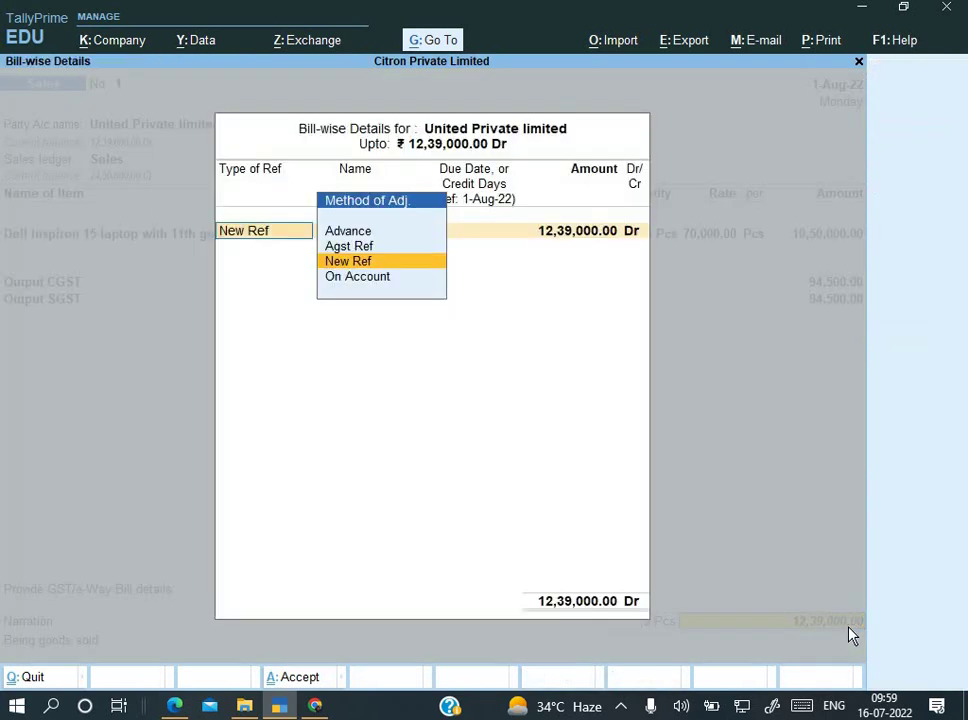
key("Return")
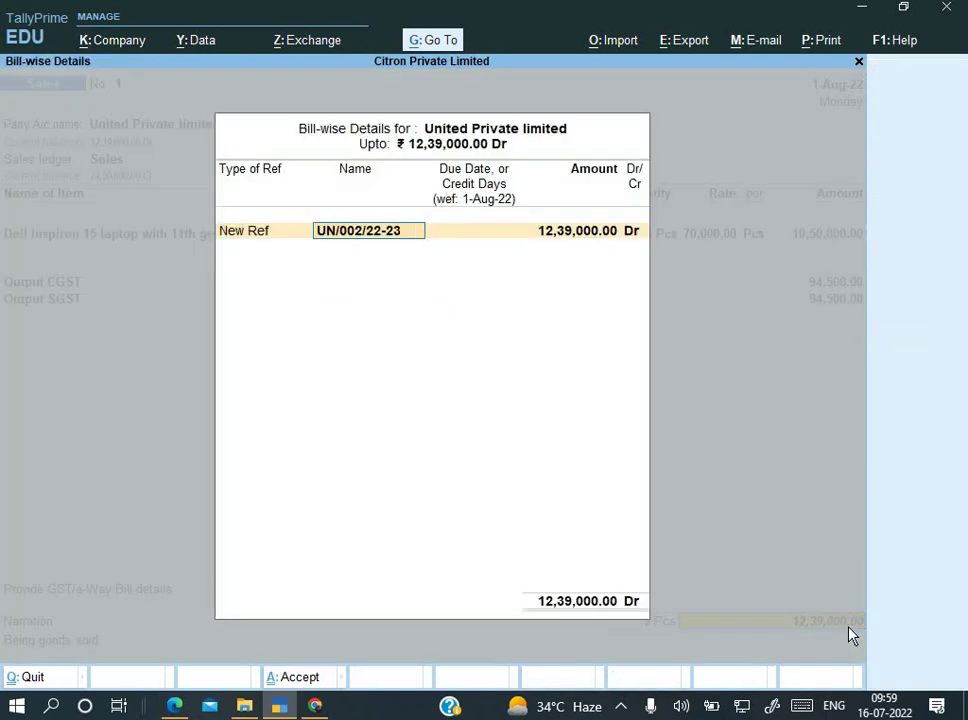
key("Left")
key("Left")
key("Left")
key("Left")
key("Left")
key("Left")
key("BackSpace")
type("1")
key("Return")
key("Return")
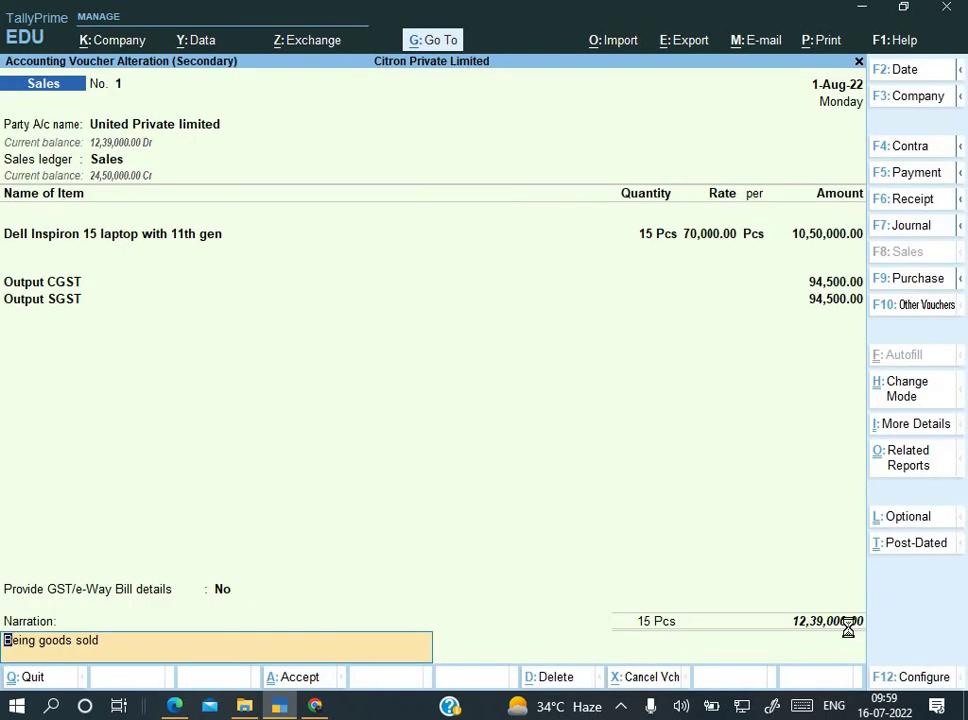
key("ctrl+a")
key("Down")
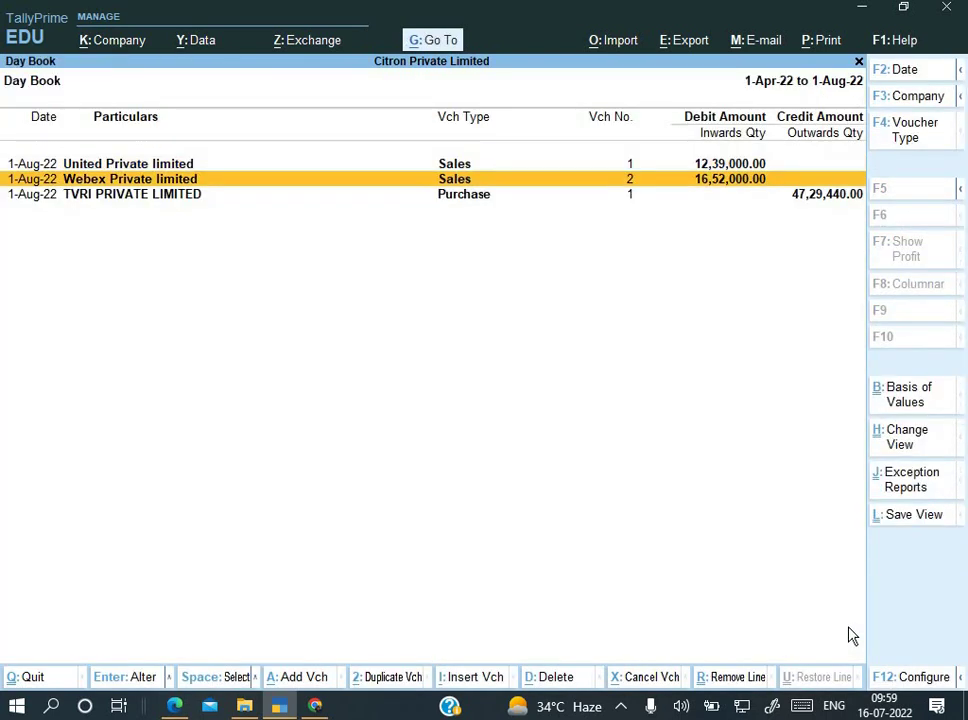
Step: Give Webex's sales voucher a new bill-wise reference named UN/002/22-23
key("Return")
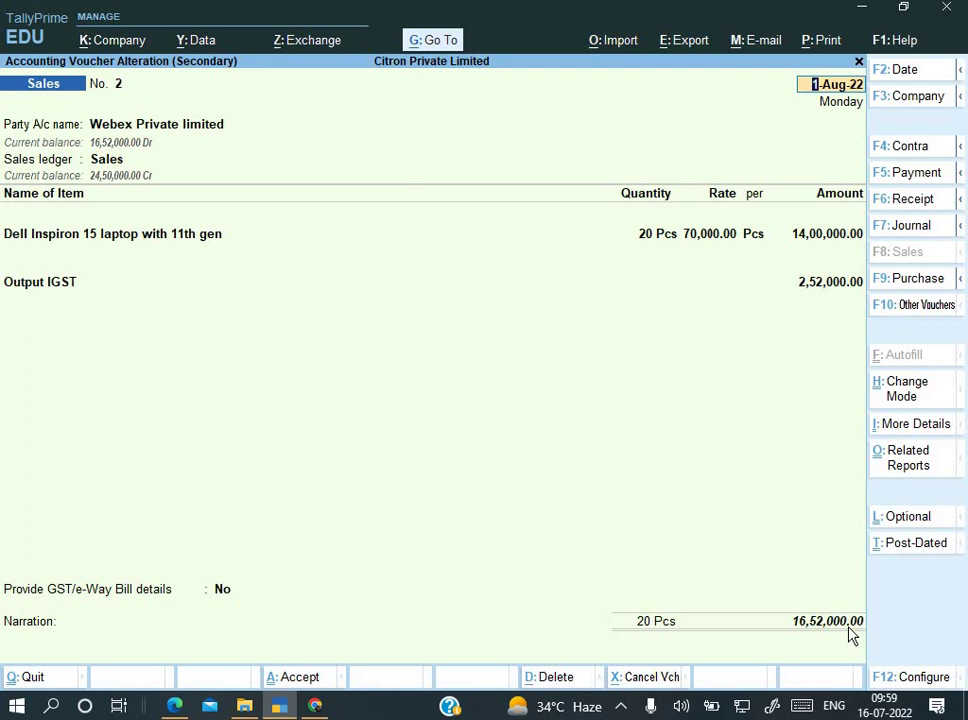
left_click(841, 627)
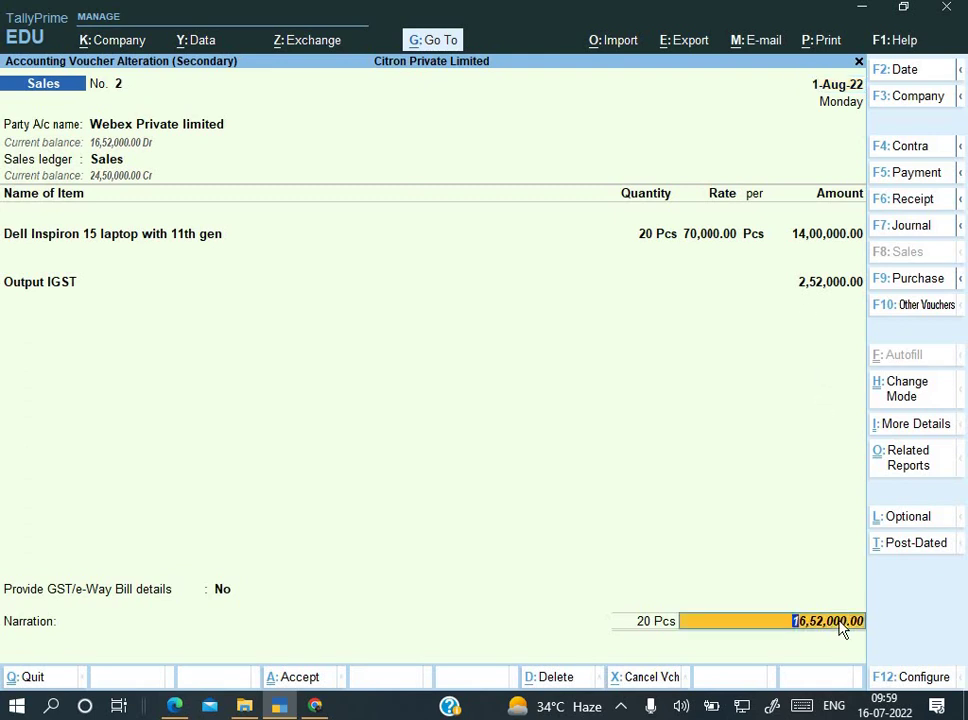
key("Return")
key("Return")
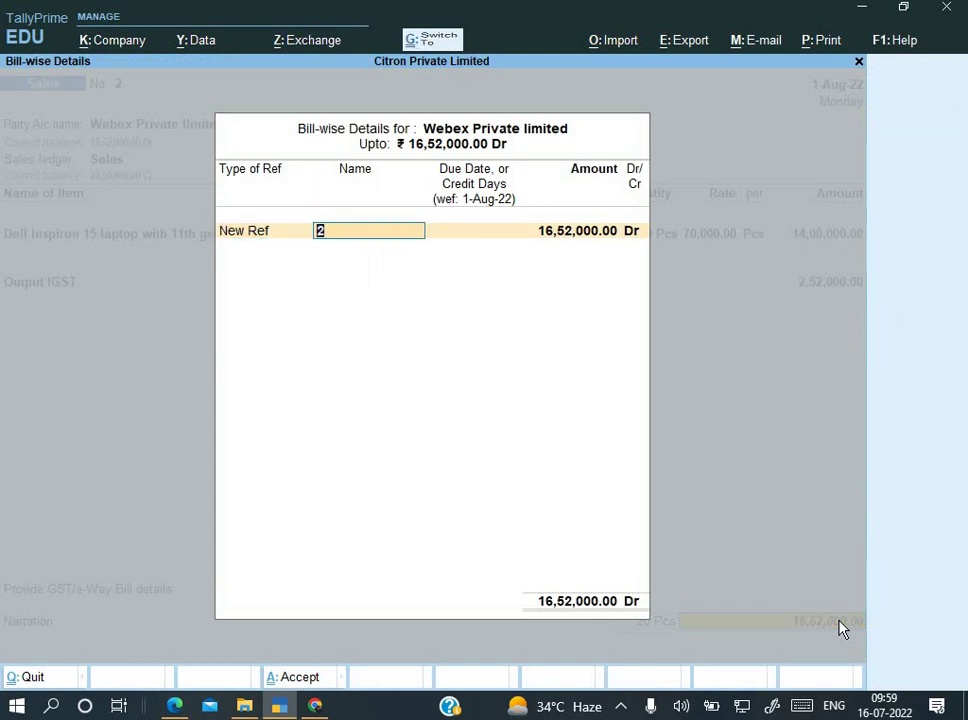
key("ctrl+alt+v")
key("BackSpace")
key("BackSpace")
key("BackSpace")
key("BackSpace")
key("BackSpace")
key("BackSpace")
key("BackSpace")
key("BackSpace")
key("BackSpace")
key("BackSpace")
key("BackSpace")
key("BackSpace")
key("BackSpace")
key("BackSpace")
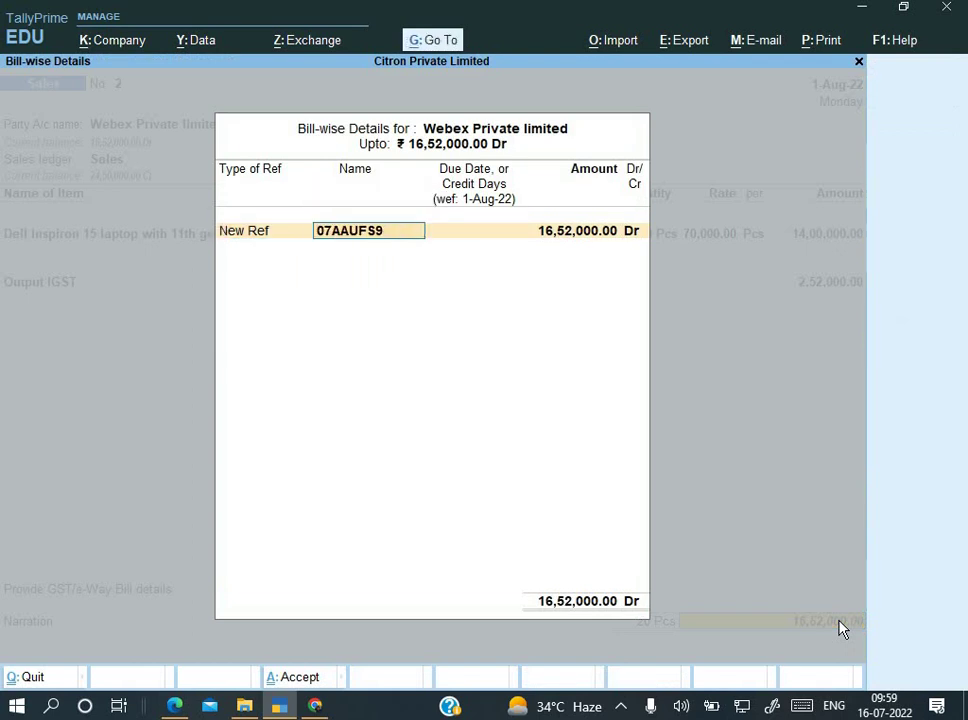
key("alt+Tab")
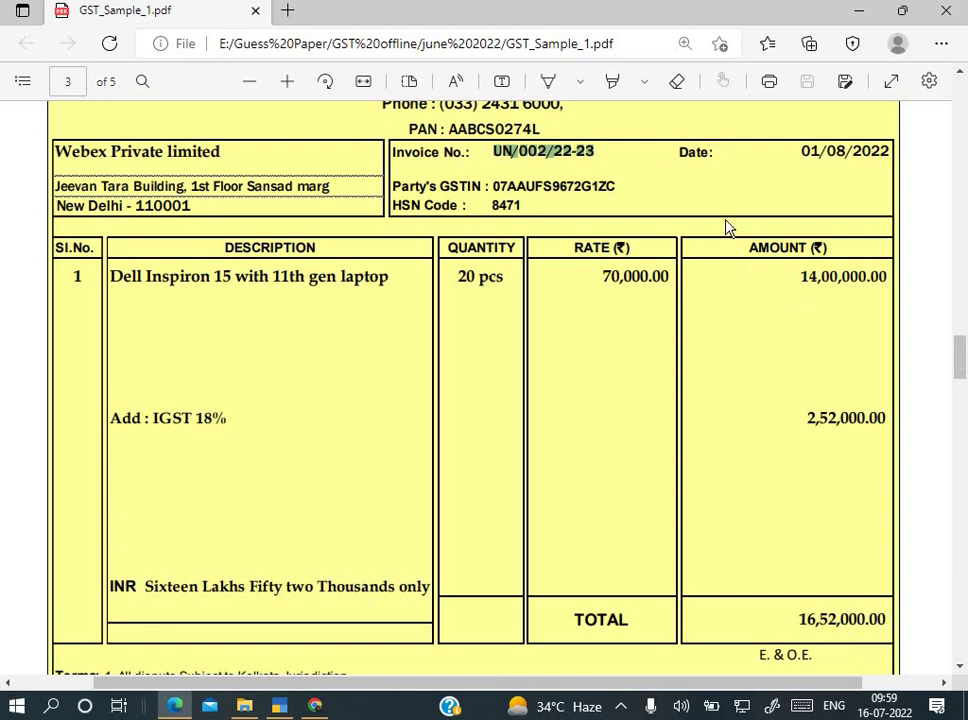
key("alt+Tab")
key("ctrl+alt+v")
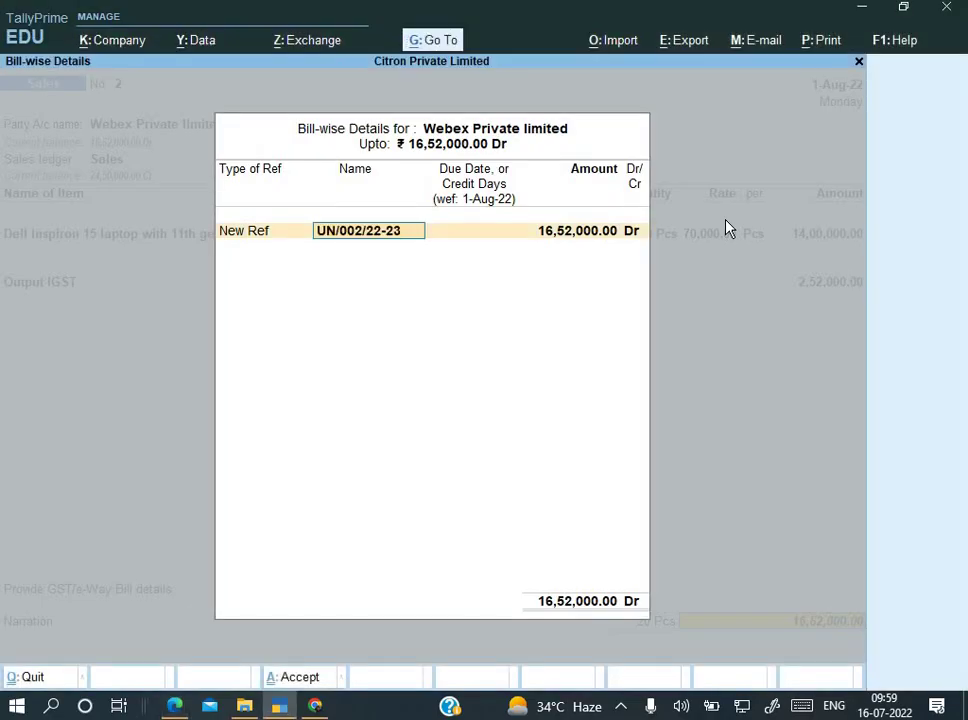
key("Return")
key("Return")
key("Return")
key("Return")
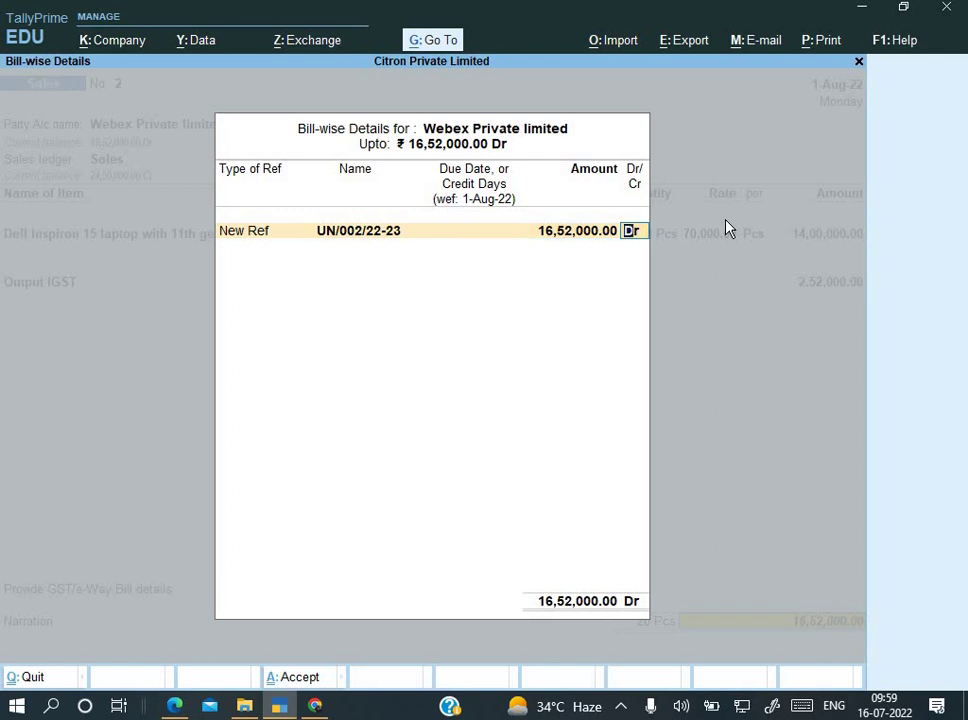
Step: Add the narration 'Being goods sold' and save the altered sales voucher
key("ctrl+alt+v")
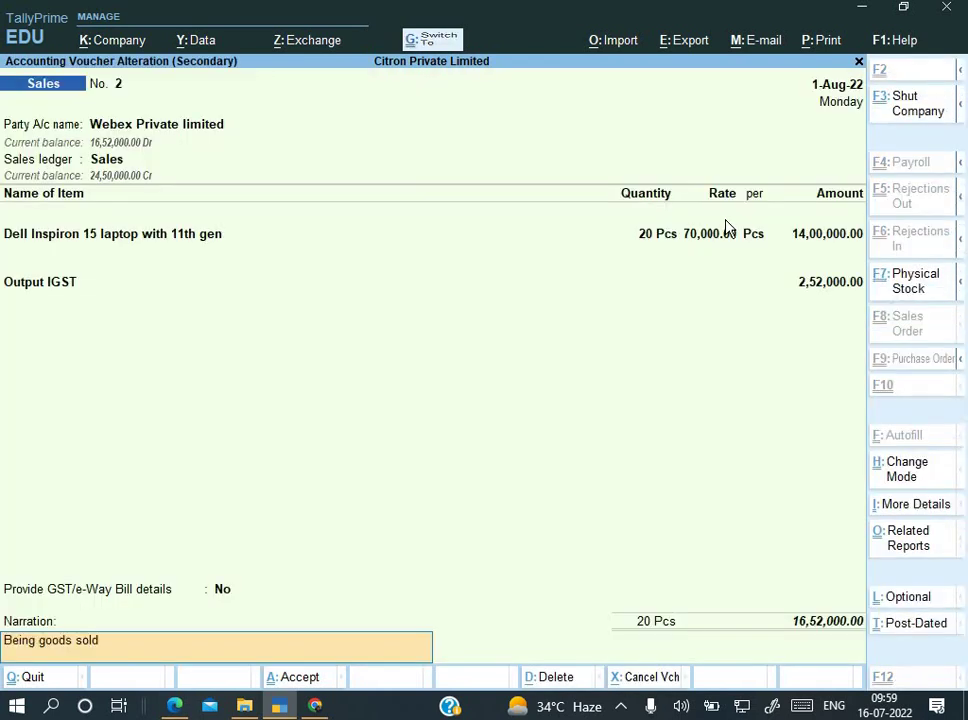
key("Return")
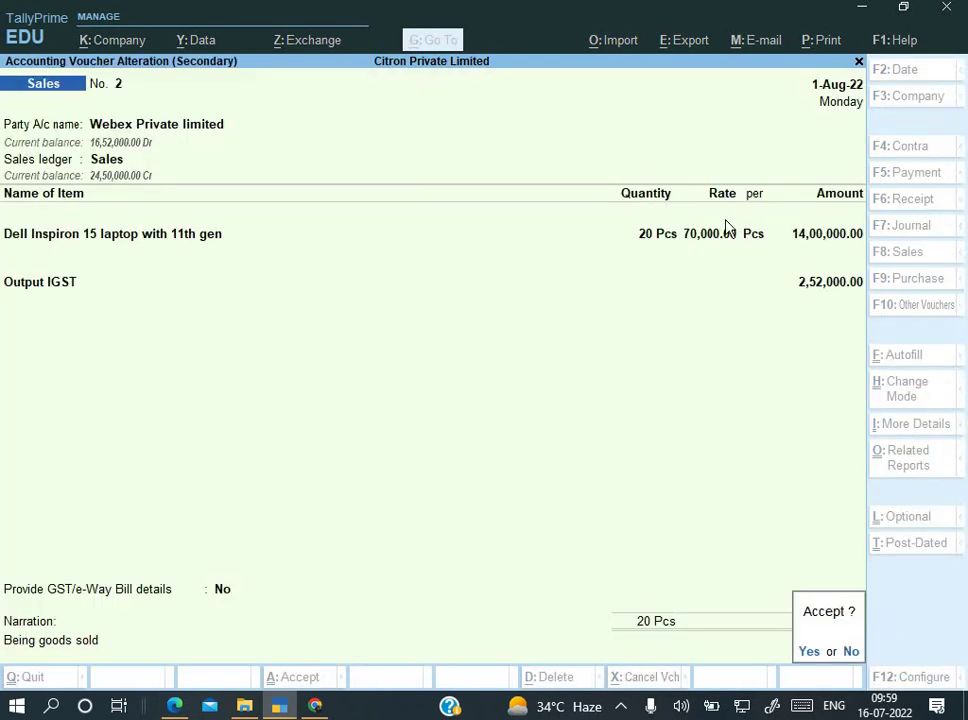
key("Return")
key("alt+Tab")
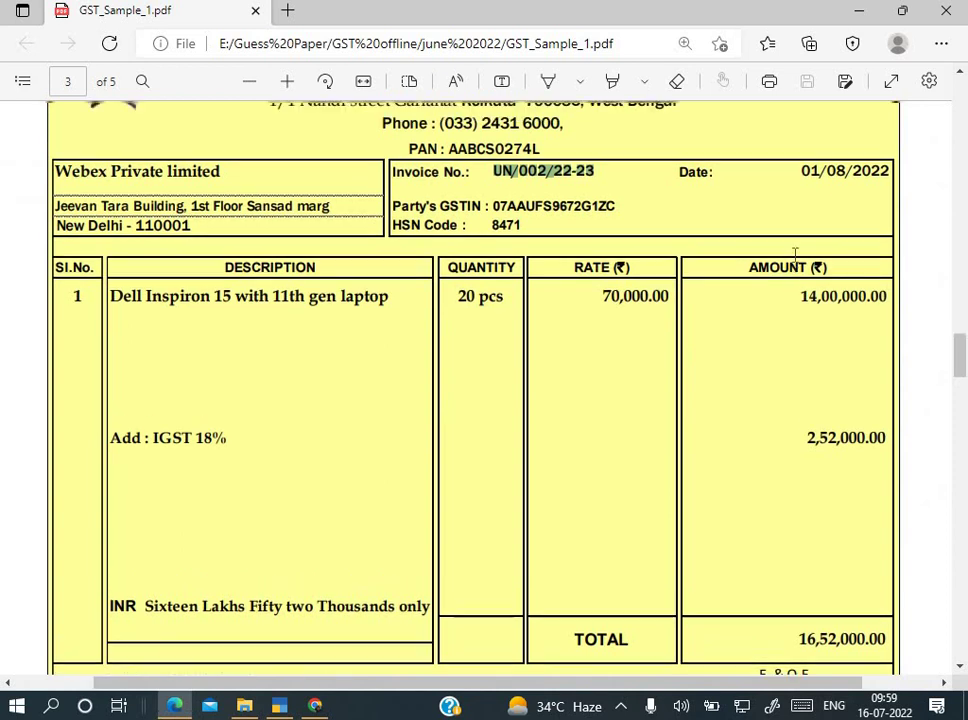
Step: Read page 4's TVRI Debit Note for 2,67,200.00, then return Tally to the Gateway of Tally
scroll(793, 253, "down", 5)
scroll(795, 255, "down", 10)
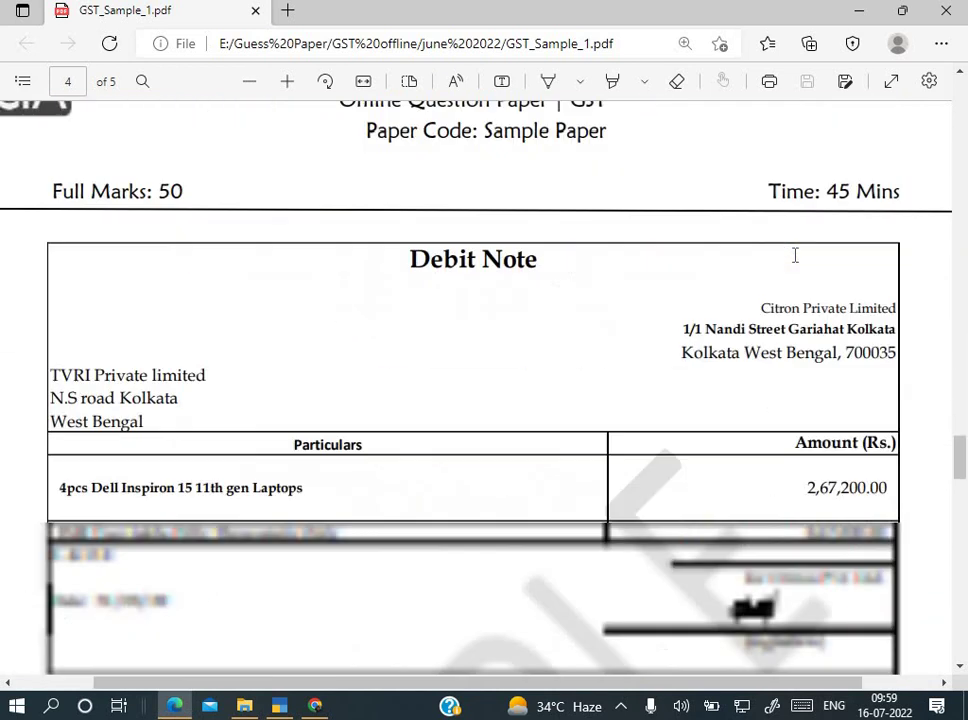
scroll(795, 255, "up", 1)
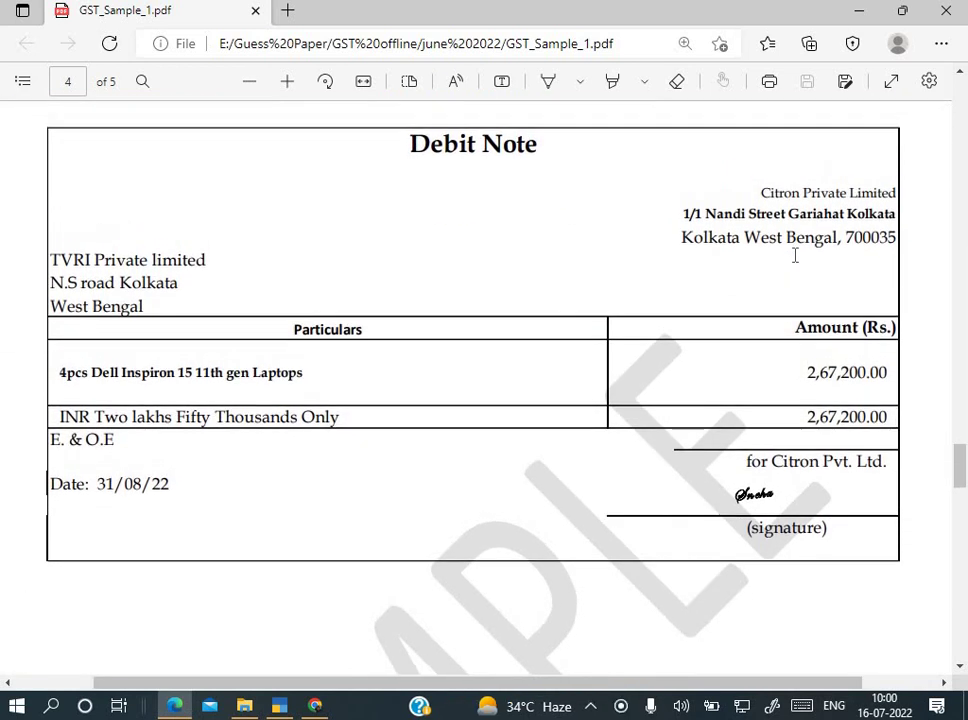
scroll(789, 261, "down", 1)
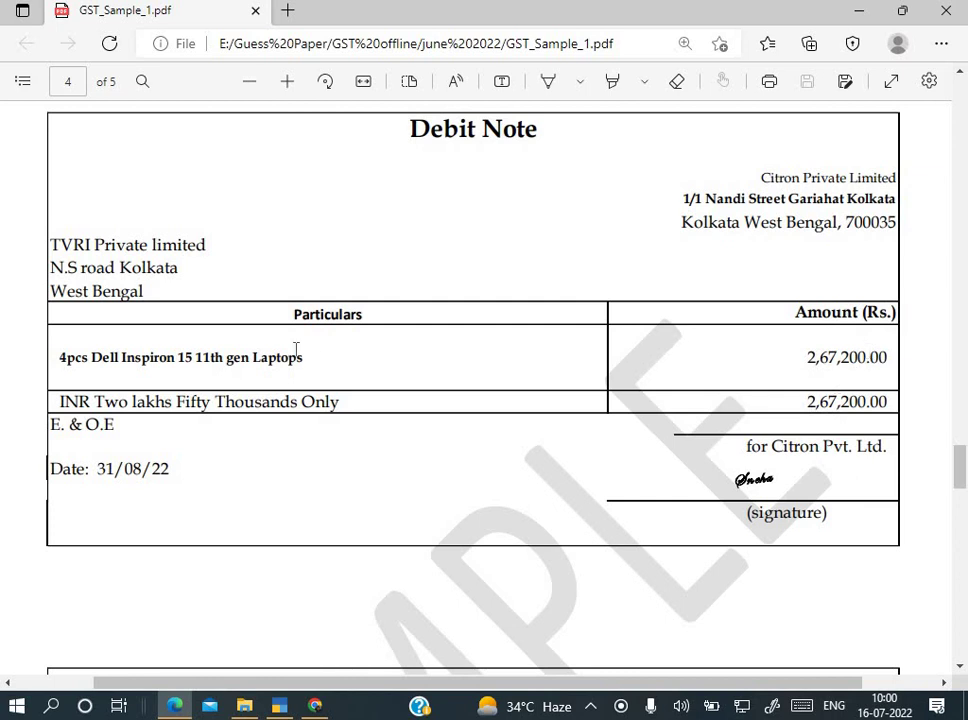
scroll(609, 346, "up", 1)
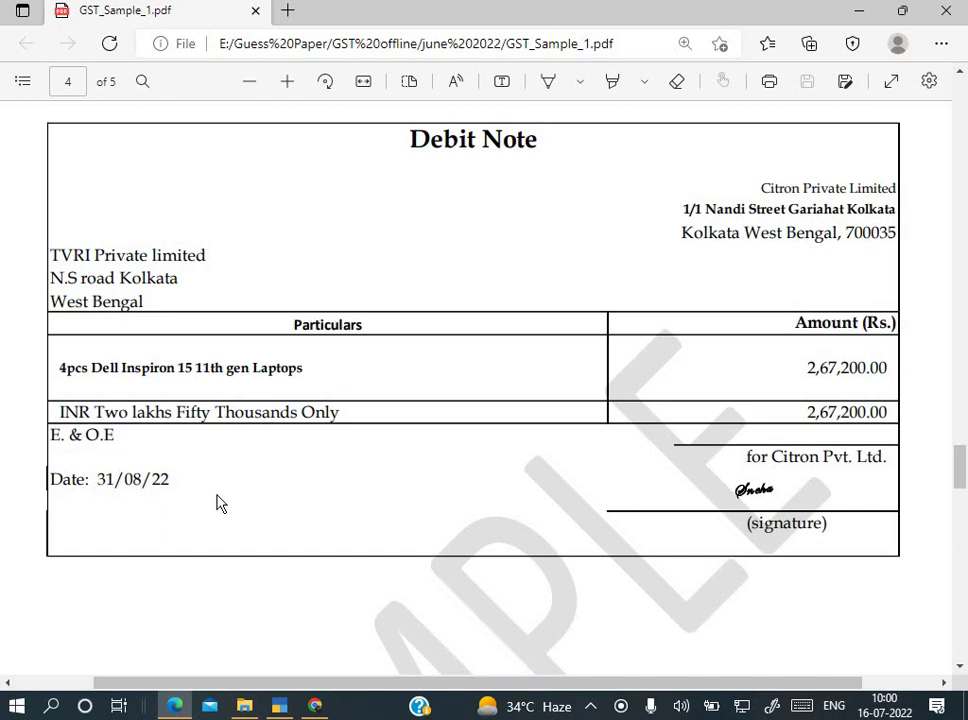
key("alt+Tab")
key("Escape")
key("Escape")
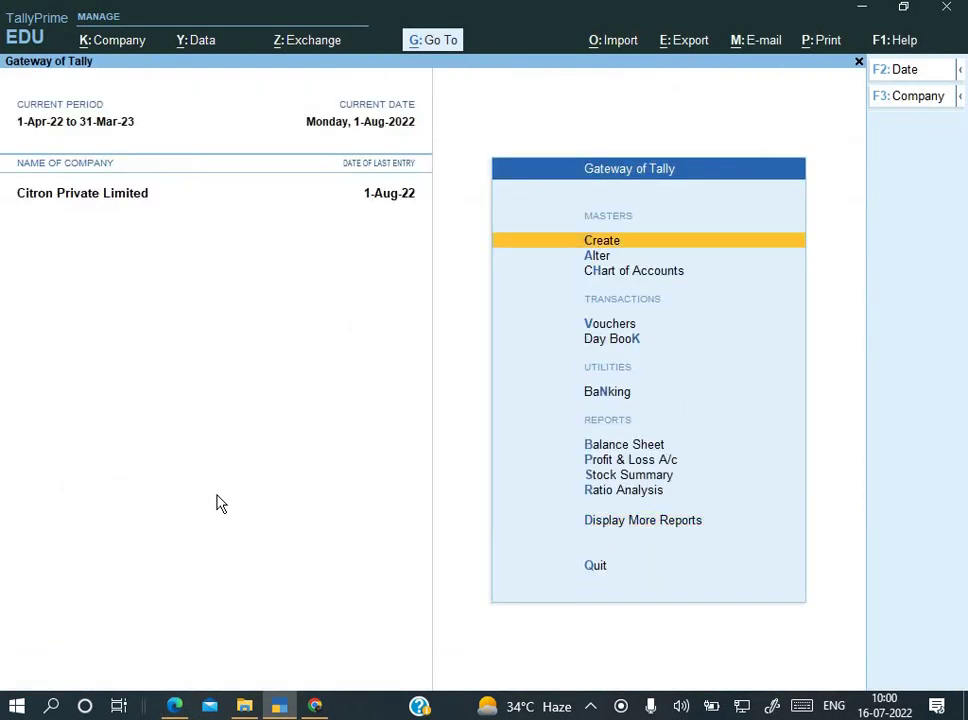
Step: Start a new voucher and switch its type to Debit Note
key("Down")
key("Down")
key("Down")
key("Down")
key("Up")
key("Return")
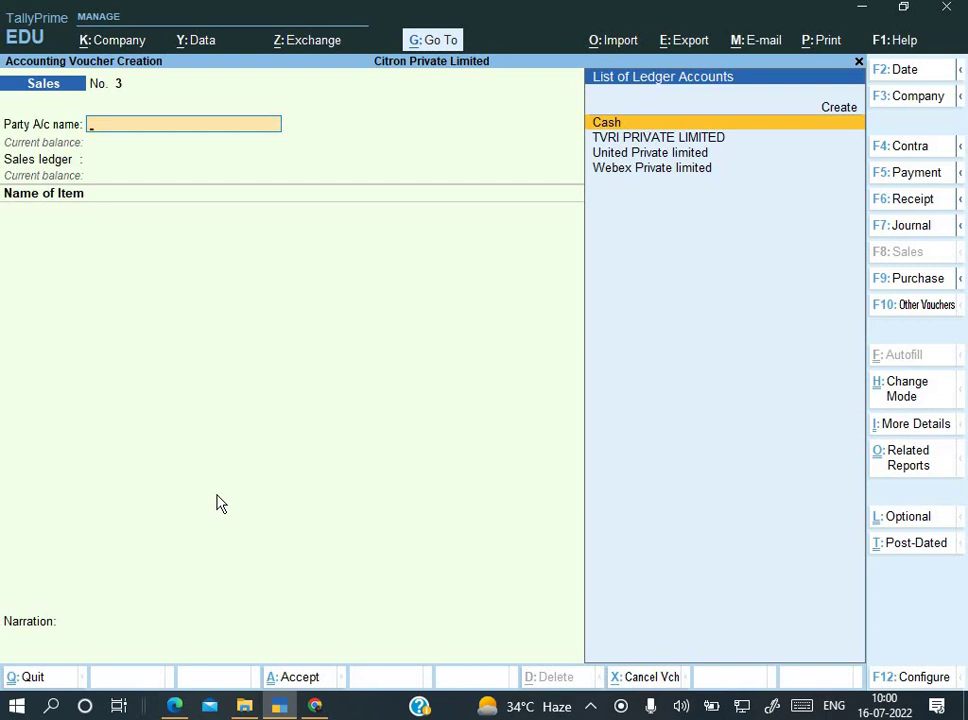
key("F10")
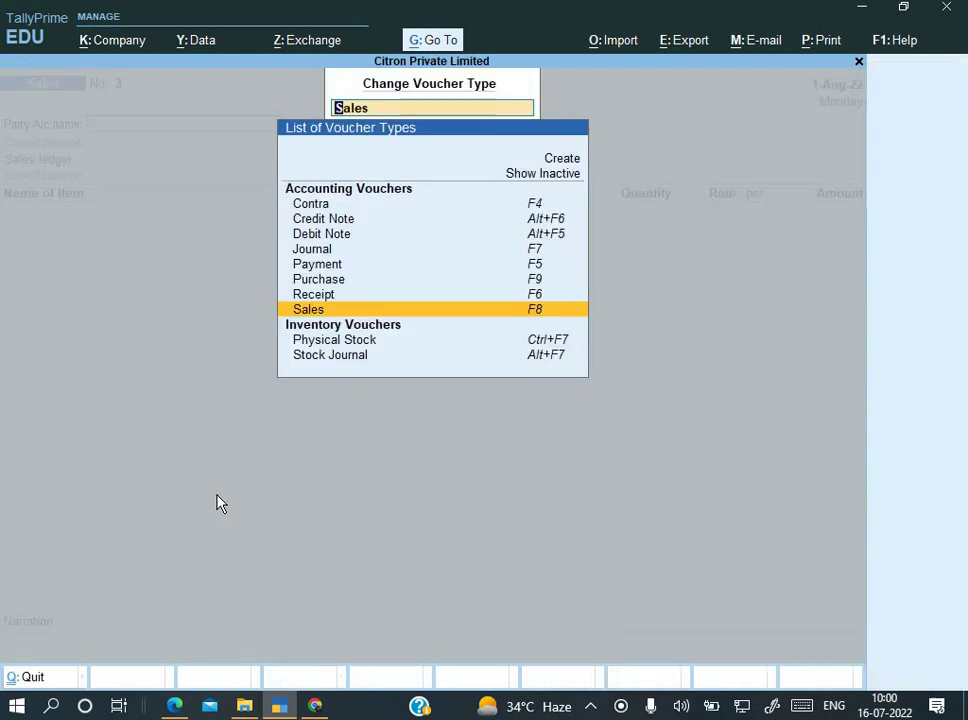
key("Up")
key("Up")
key("Up")
key("Up")
key("Up")
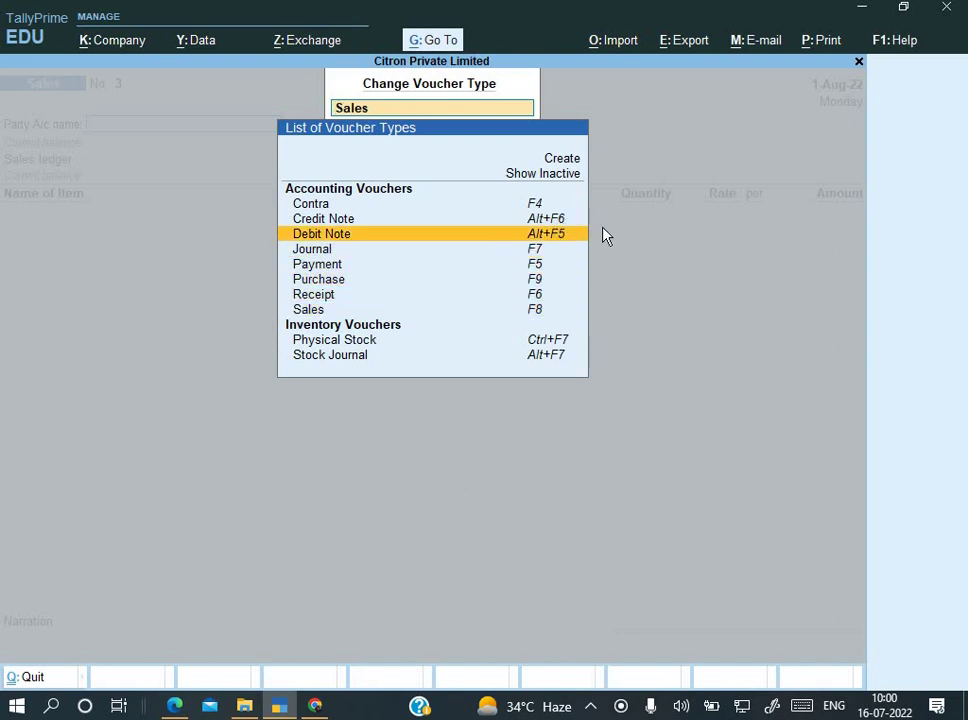
key("Return")
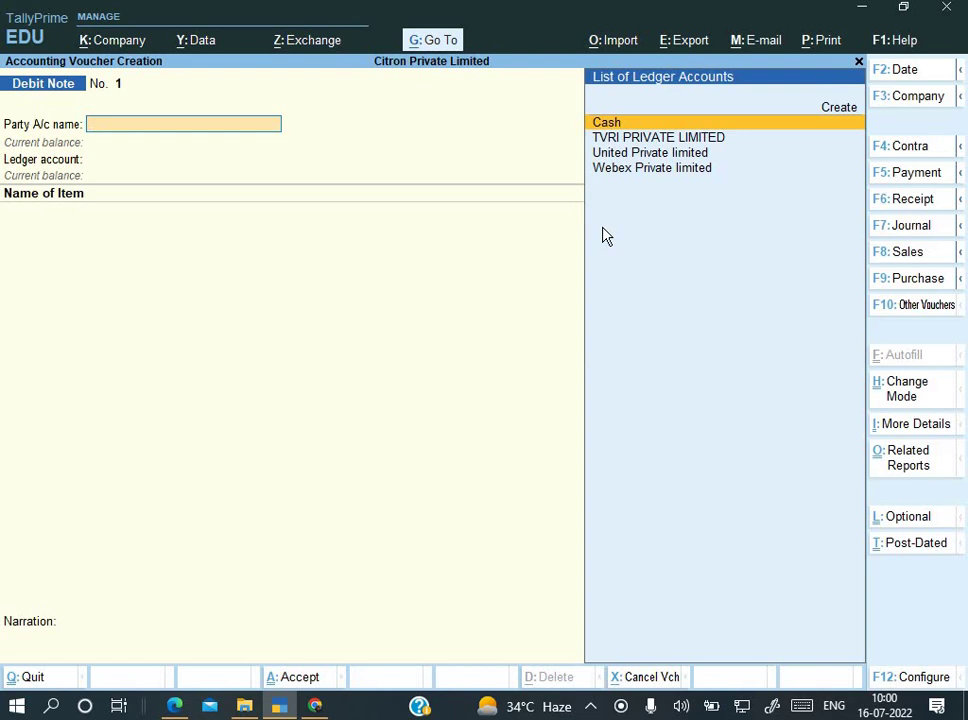
Step: Date the debit note 31-8 and select TVRI PRIVATE LIMITED as the party
key("F2")
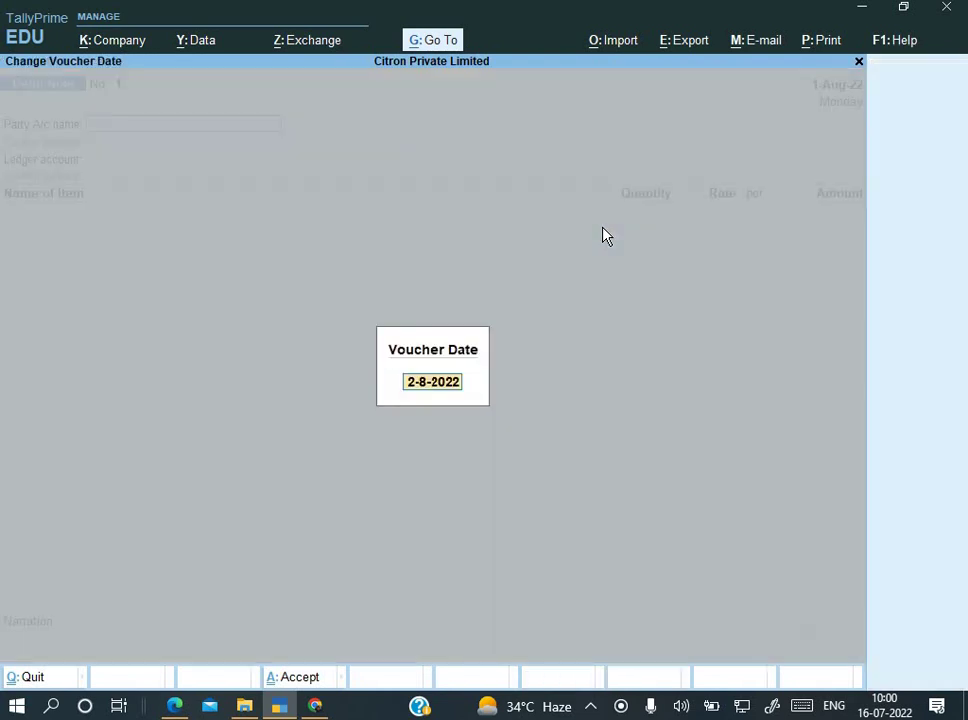
type("31-8")
key("Return")
key("Down")
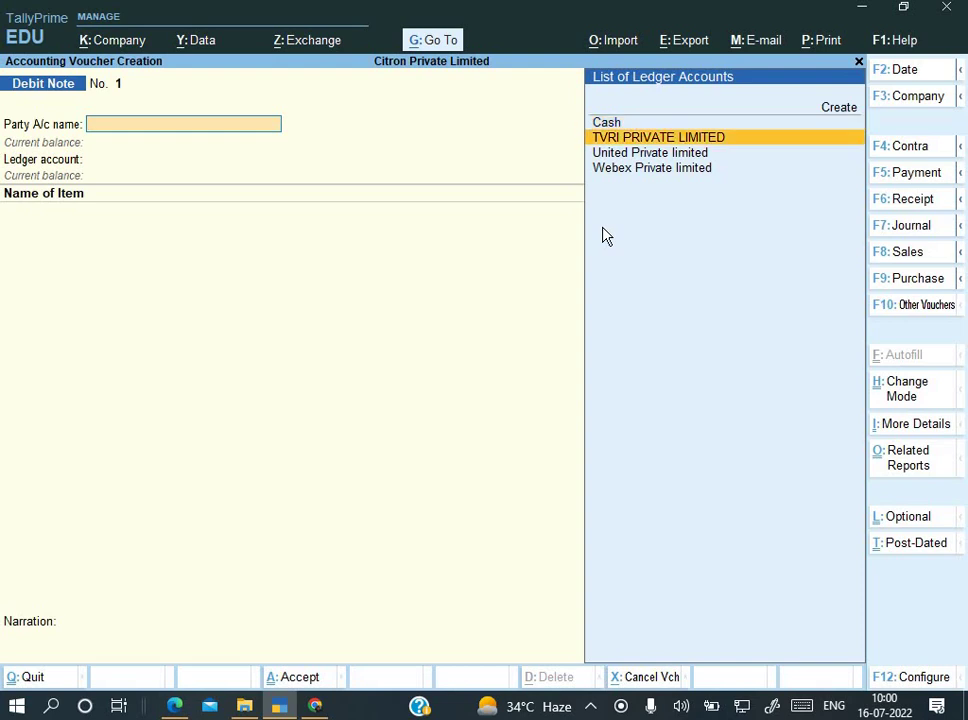
key("Return")
key("Return")
key("Return")
key("Return")
key("Return")
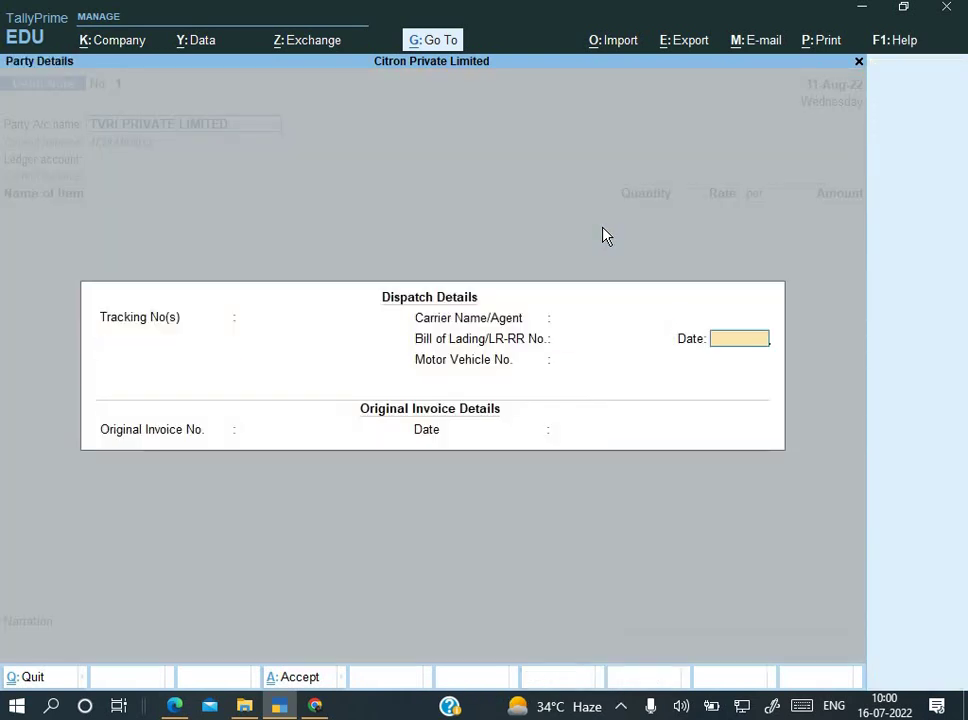
key("Return")
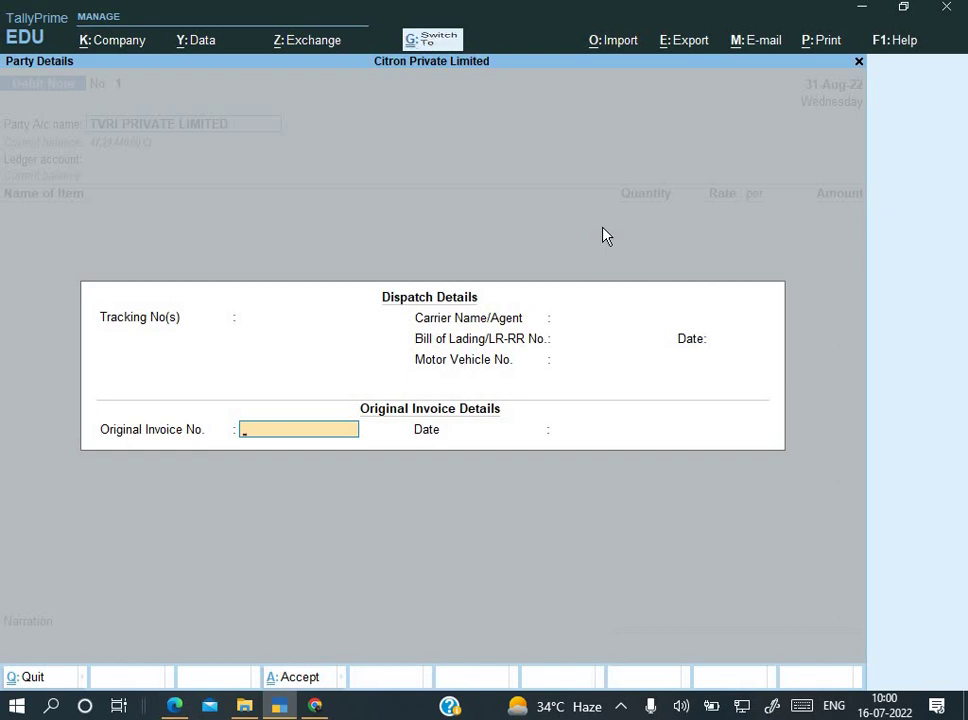
Step: Enter original invoice UN/001/22-23 dated 1-8 and accept TVRI's buyer details with West Bengal
type("UN/002/22-23")
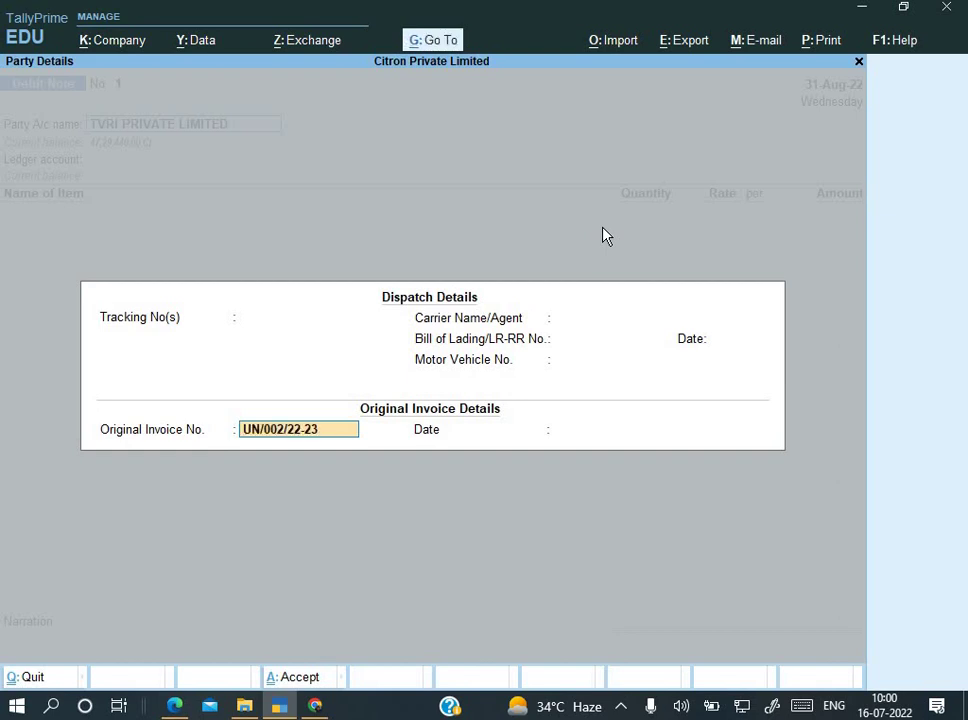
type("1")
key("Delete")
key("Return")
type("1-")
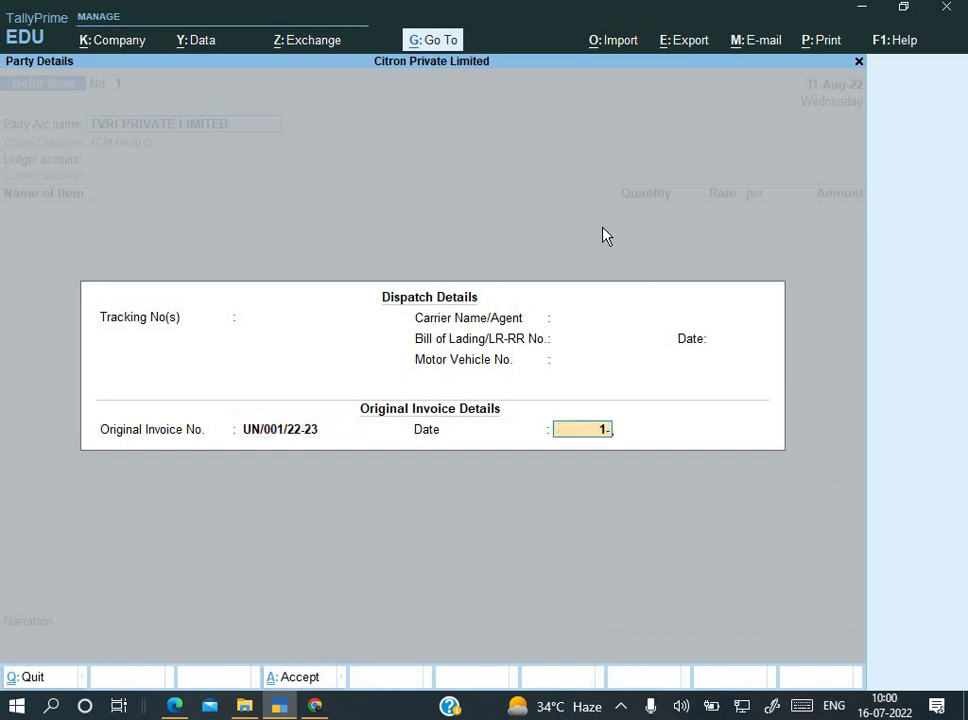
type("8")
key("Return")
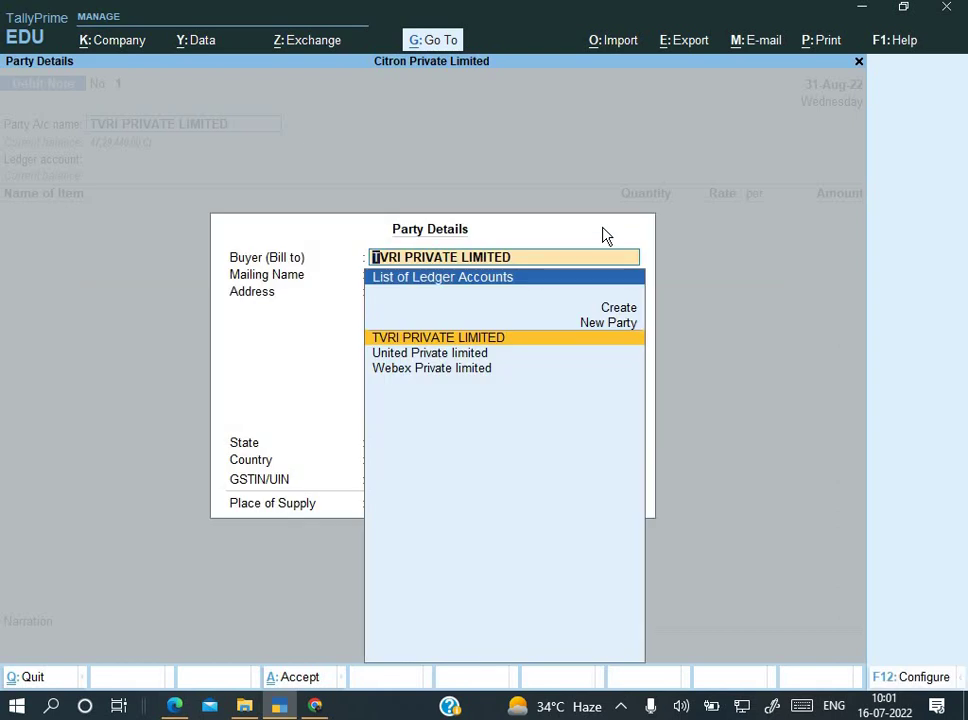
key("Return")
key("Return")
key("Return")
key("Return")
key("Return")
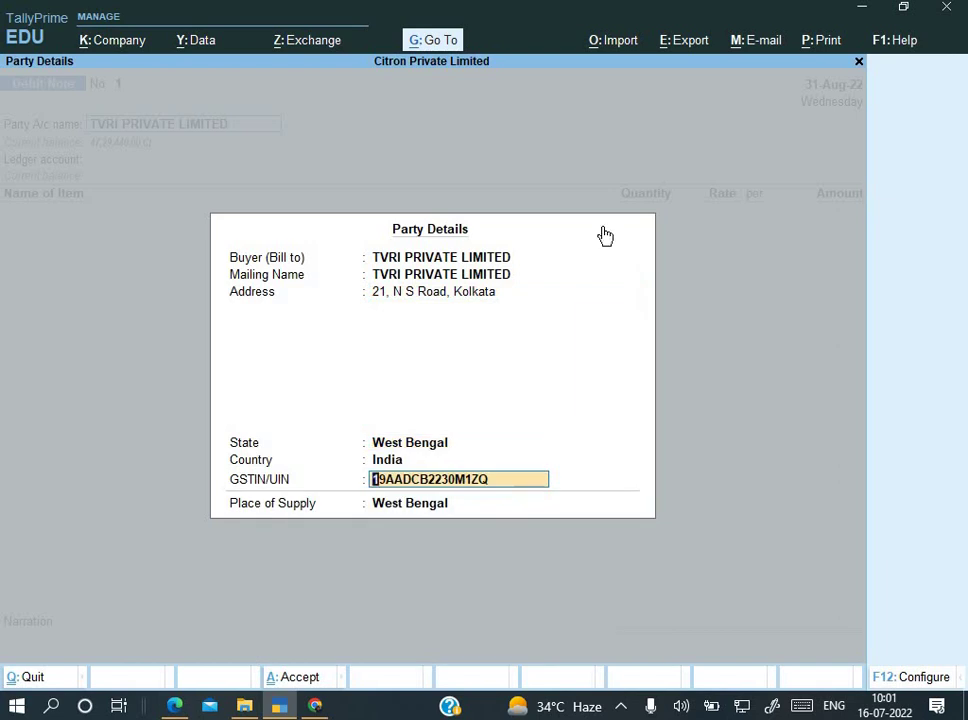
key("Return")
key("Return")
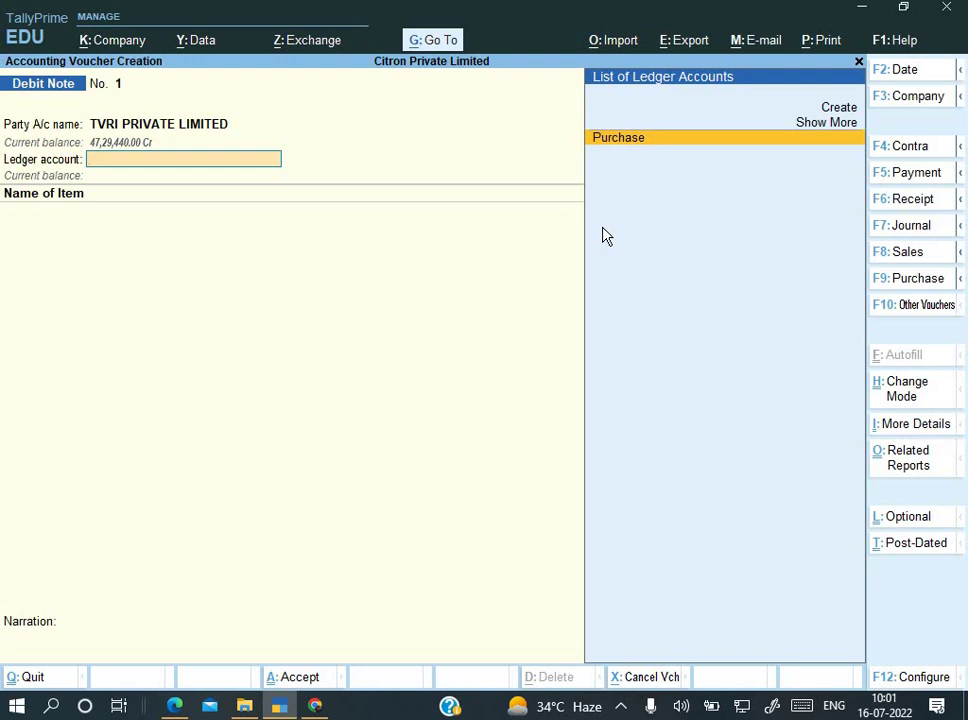
Step: Choose Purchase as the debit note's ledger account and accept its GST tax classification
key("Return")
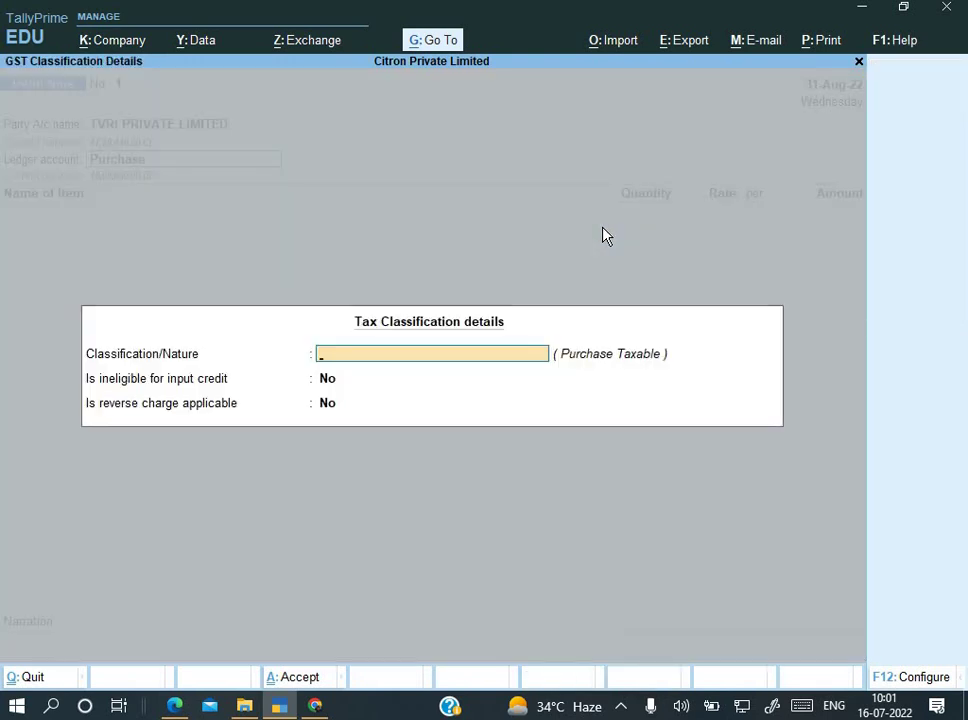
key("Return")
key("Return")
key("Return")
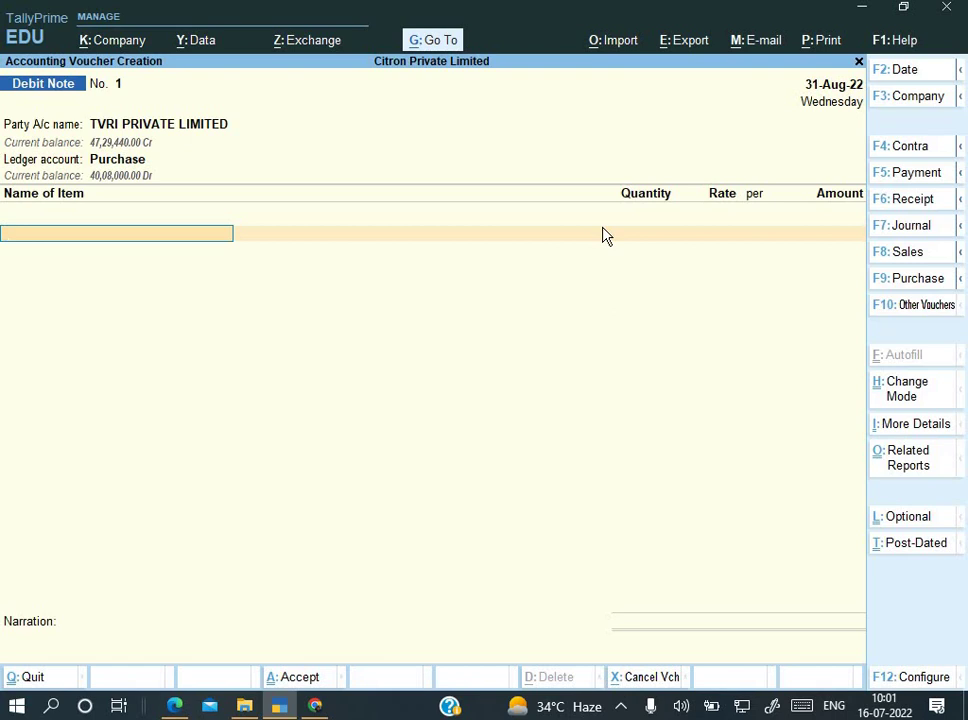
key("ctrl")
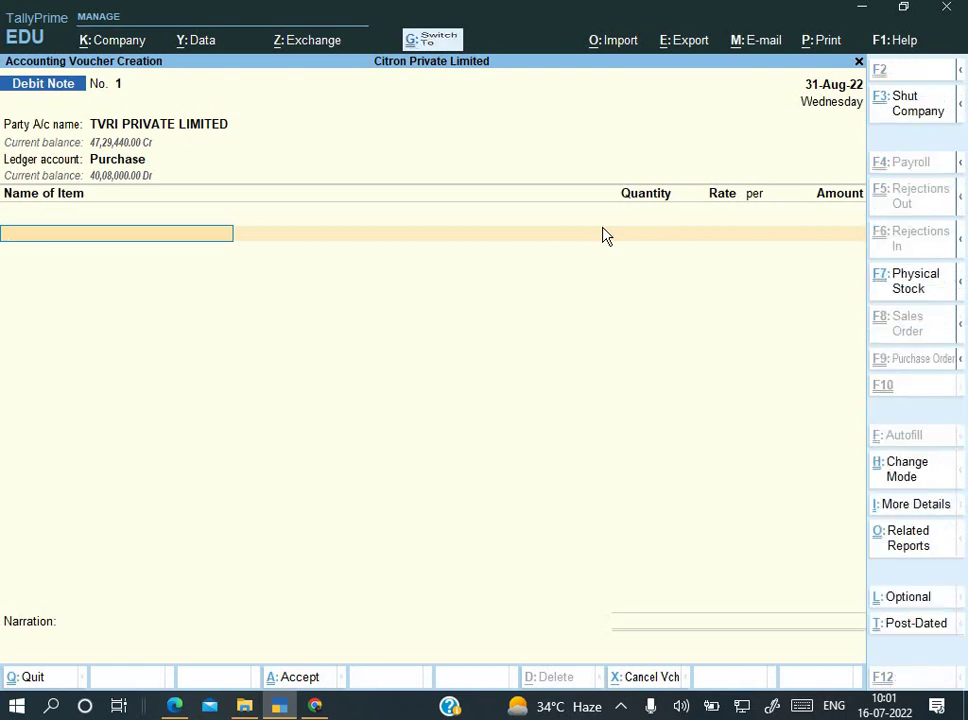
key("BackSpace")
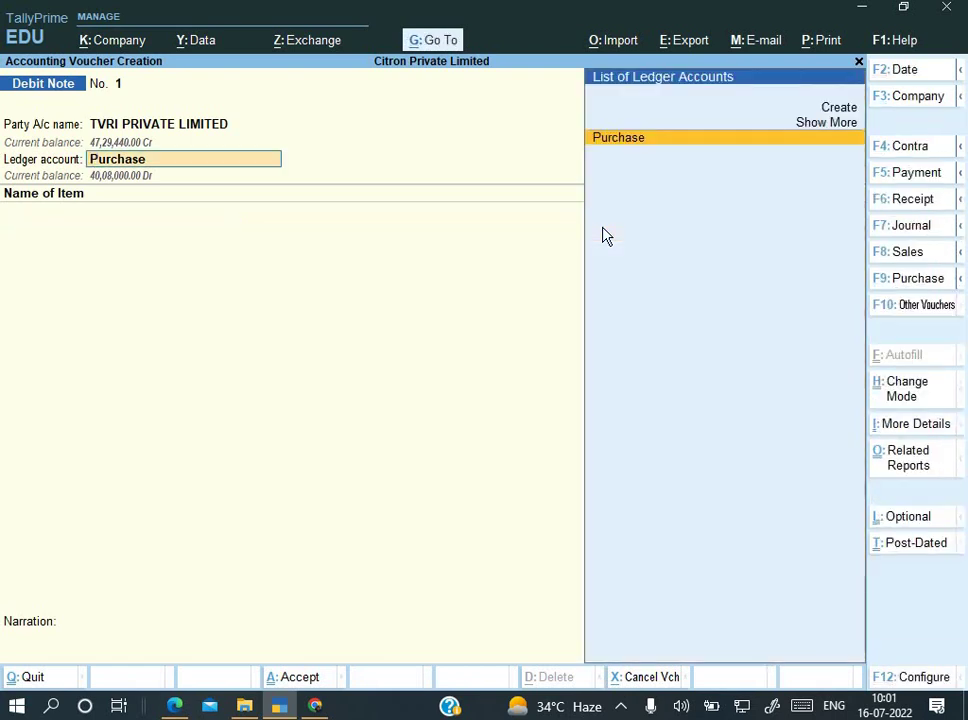
key("Return")
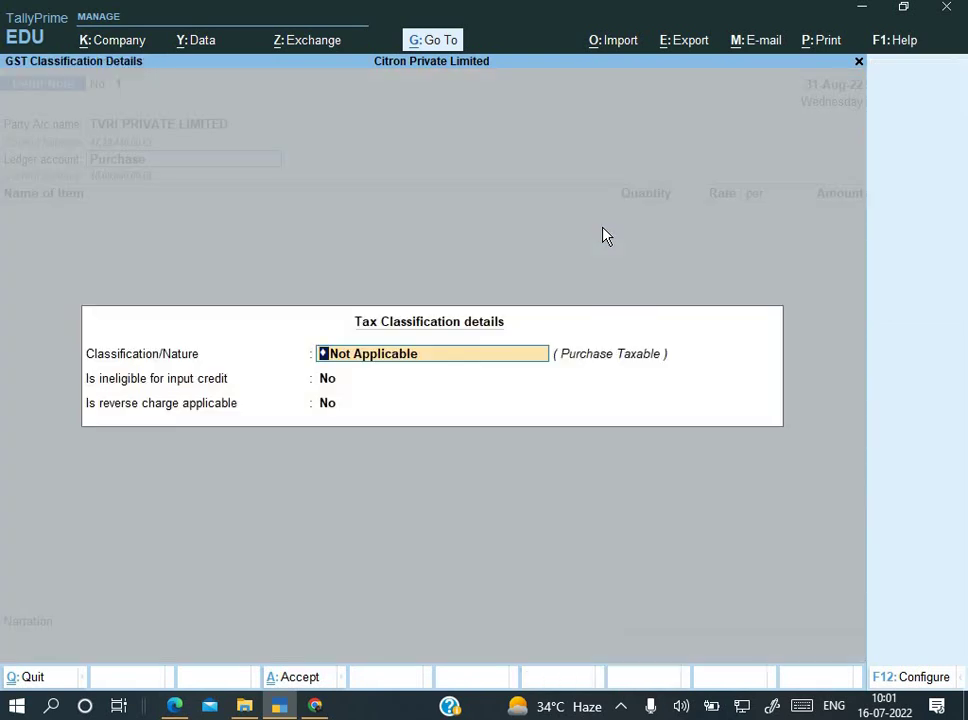
key("Return")
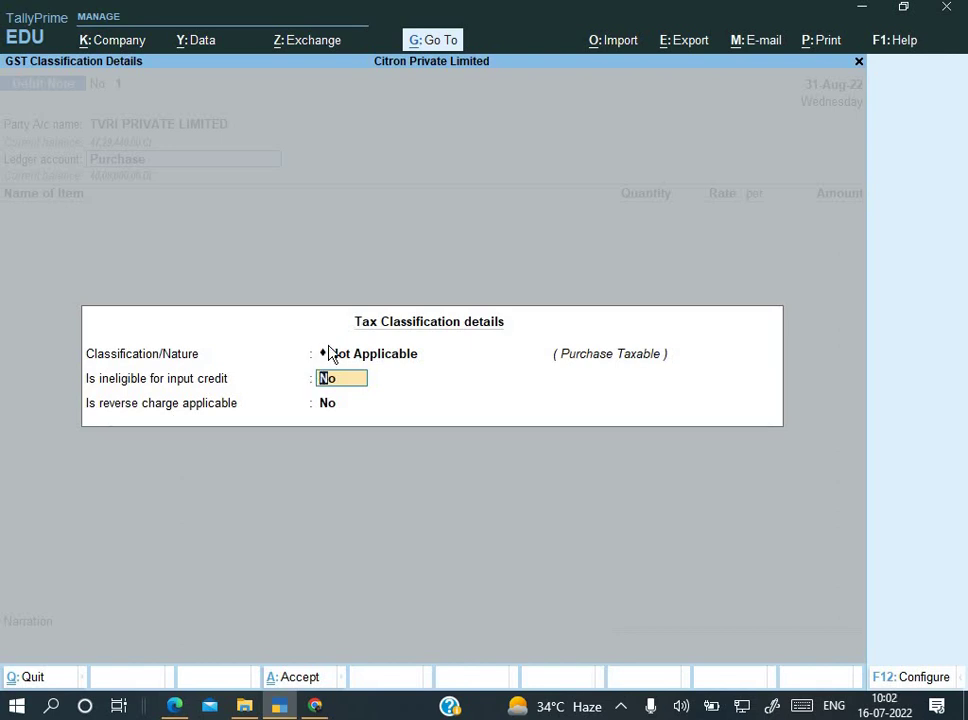
key("Return")
key("Return")
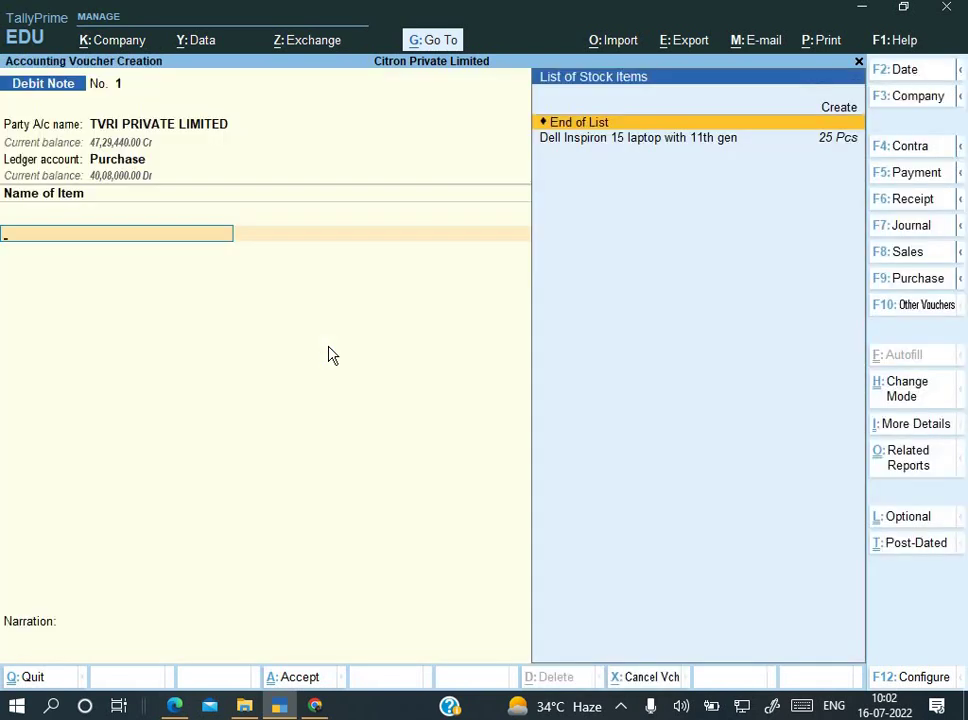
Step: Add 4 Pcs of Dell Inspiron 15 laptop at 66,800.00, totalling 2,67,200.00
key("Down")
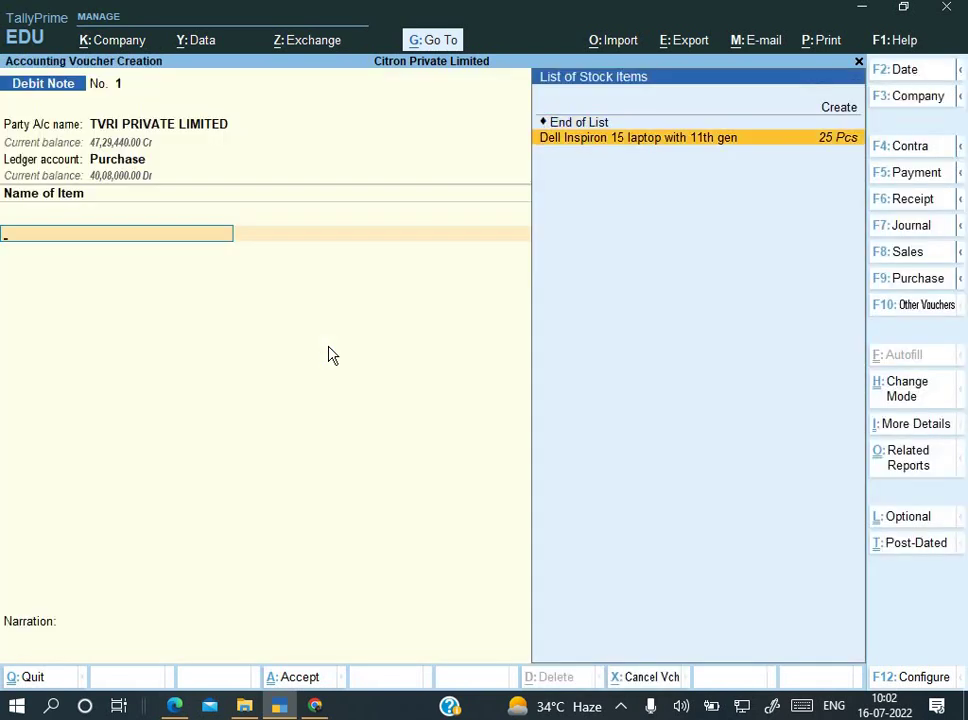
key("Return")
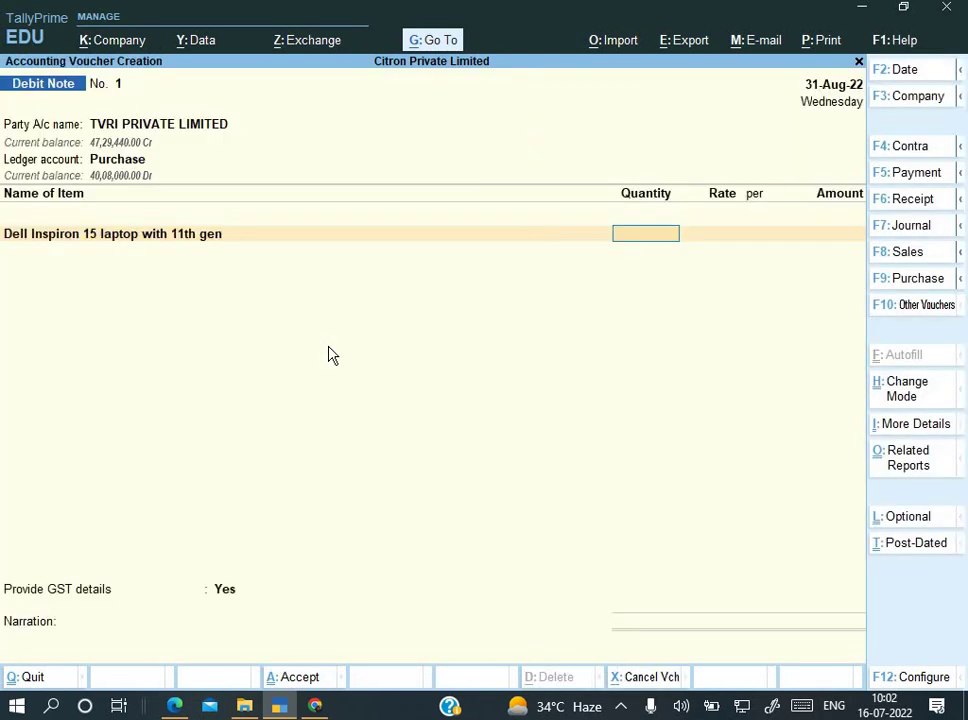
type("4")
key("Return")
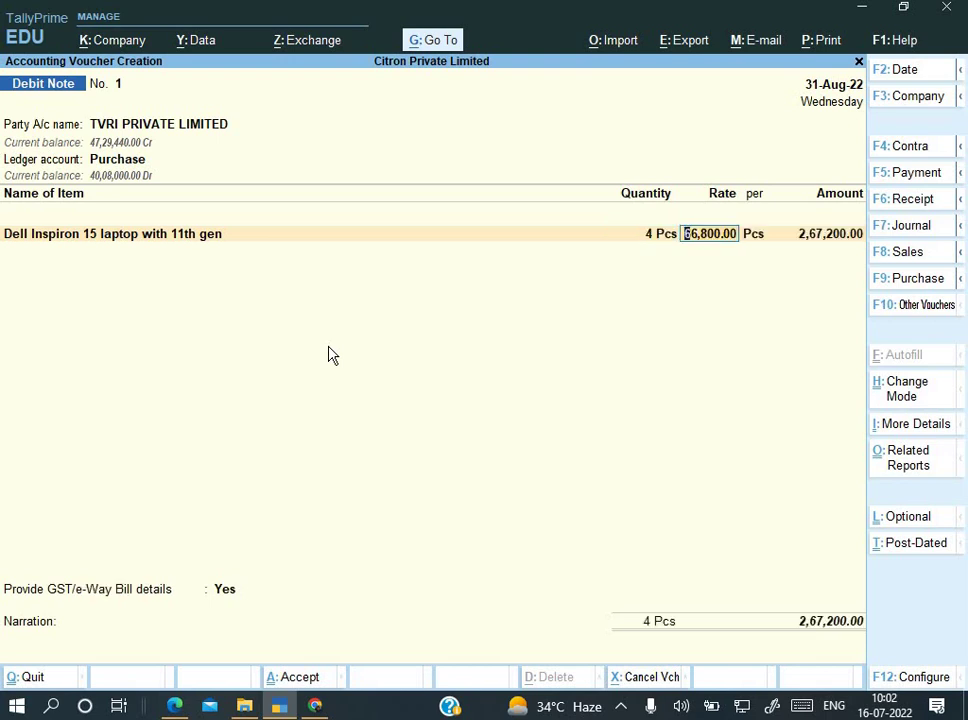
key("alt+Tab")
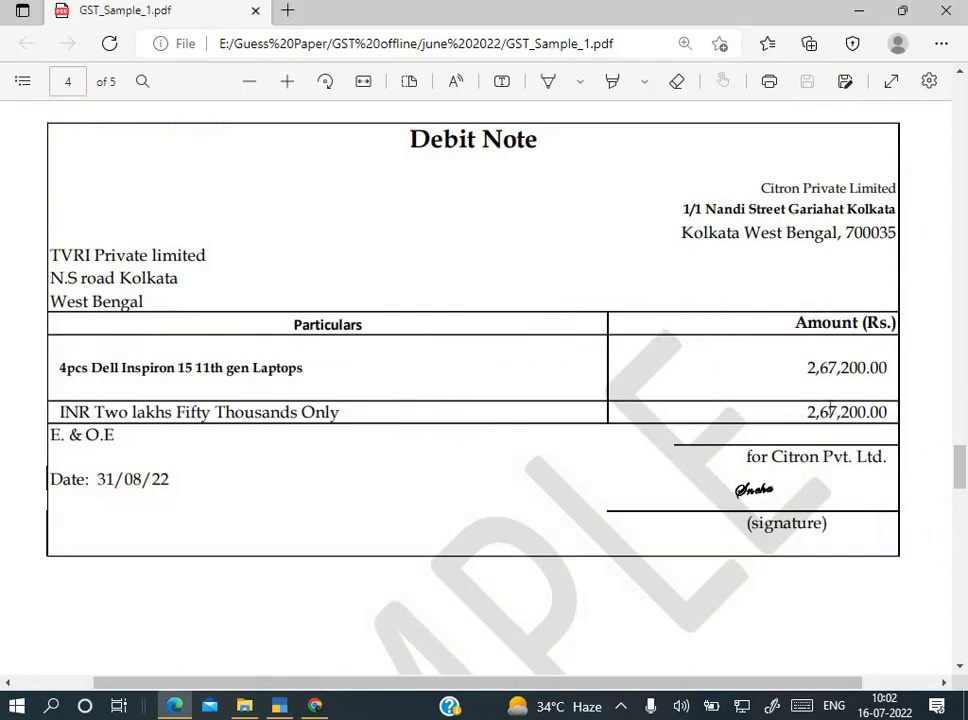
key("alt+Tab")
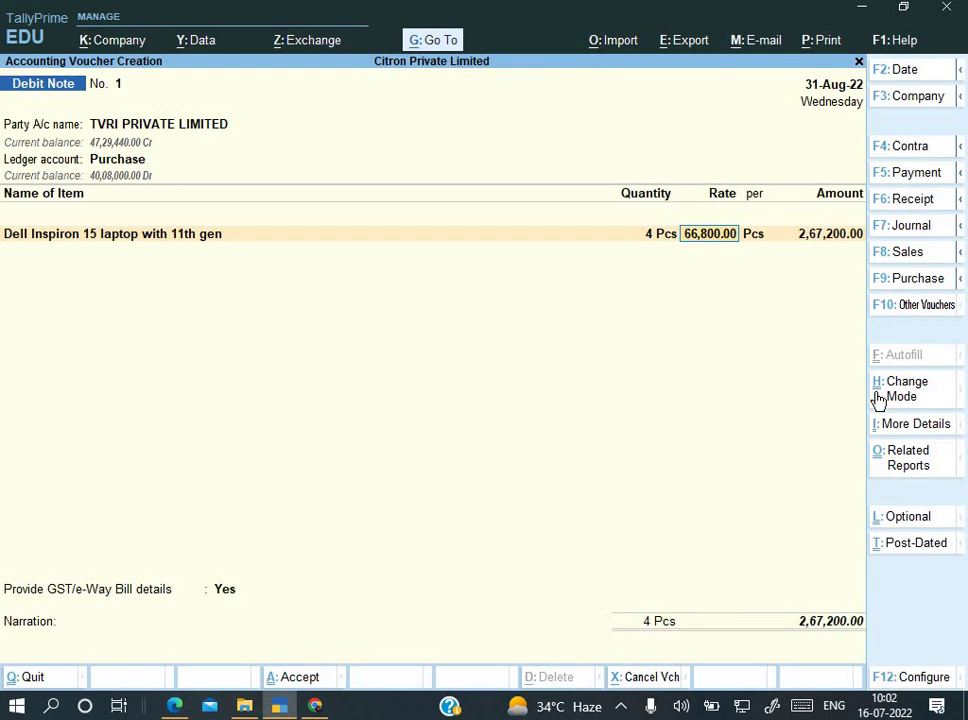
key("Return")
key("Return")
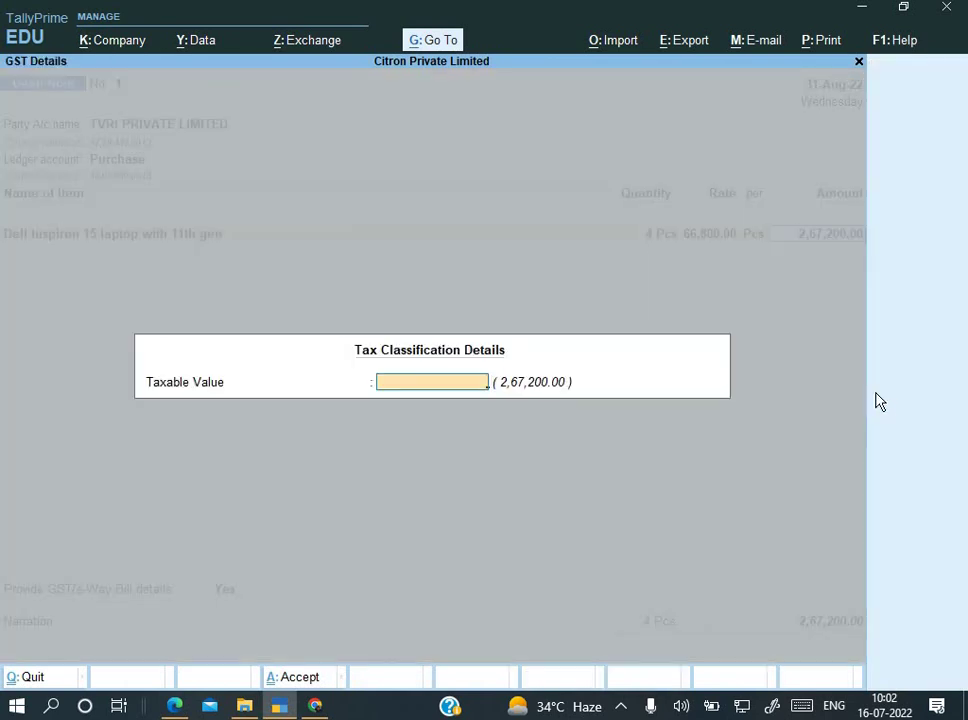
key("Return")
key("Return")
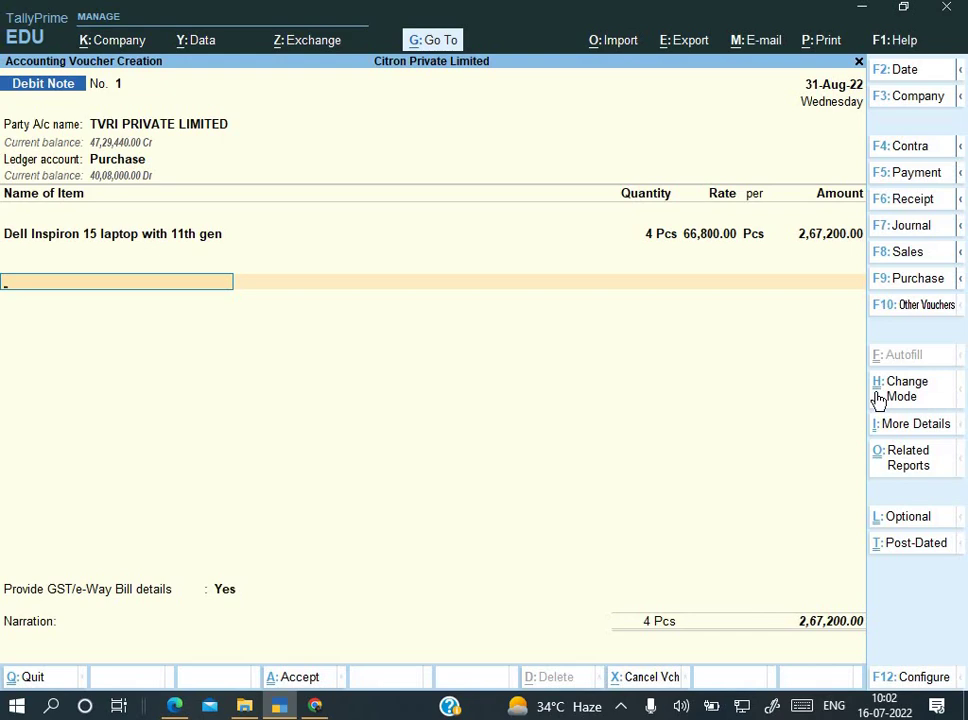
Step: Add Input CGST and Input SGST lines of 24,048.00 each
key("alt+Tab")
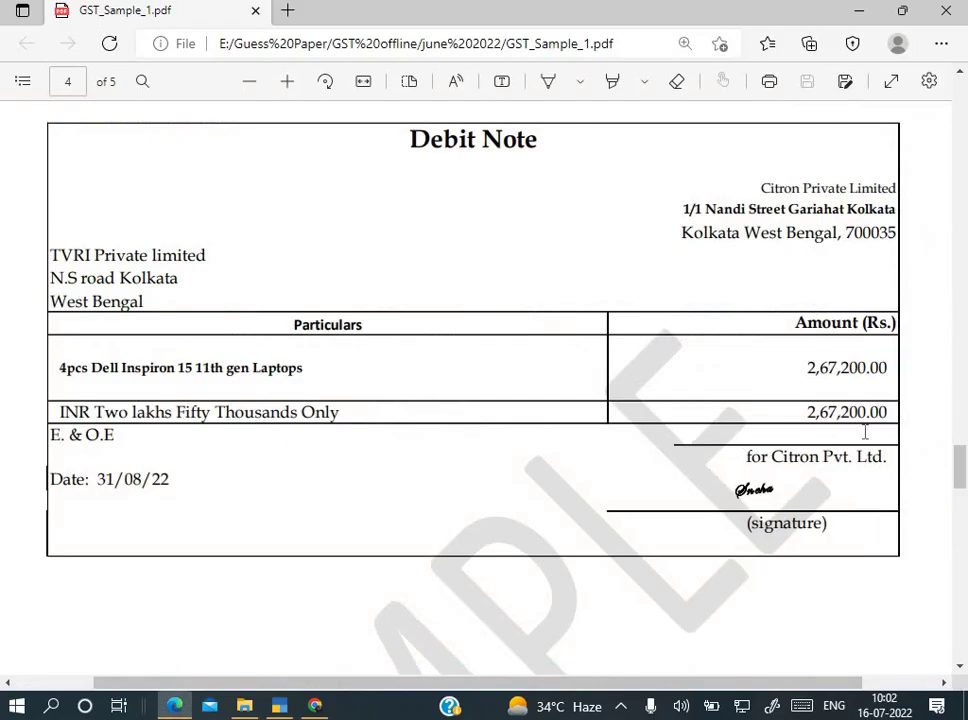
key("alt+Tab")
type("In")
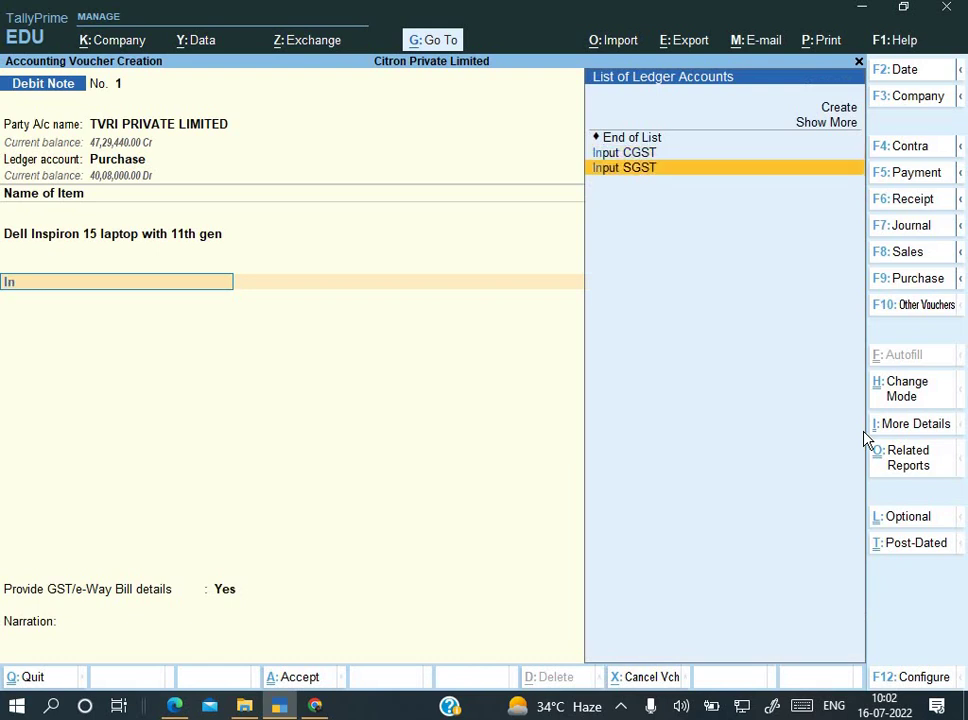
key("Up")
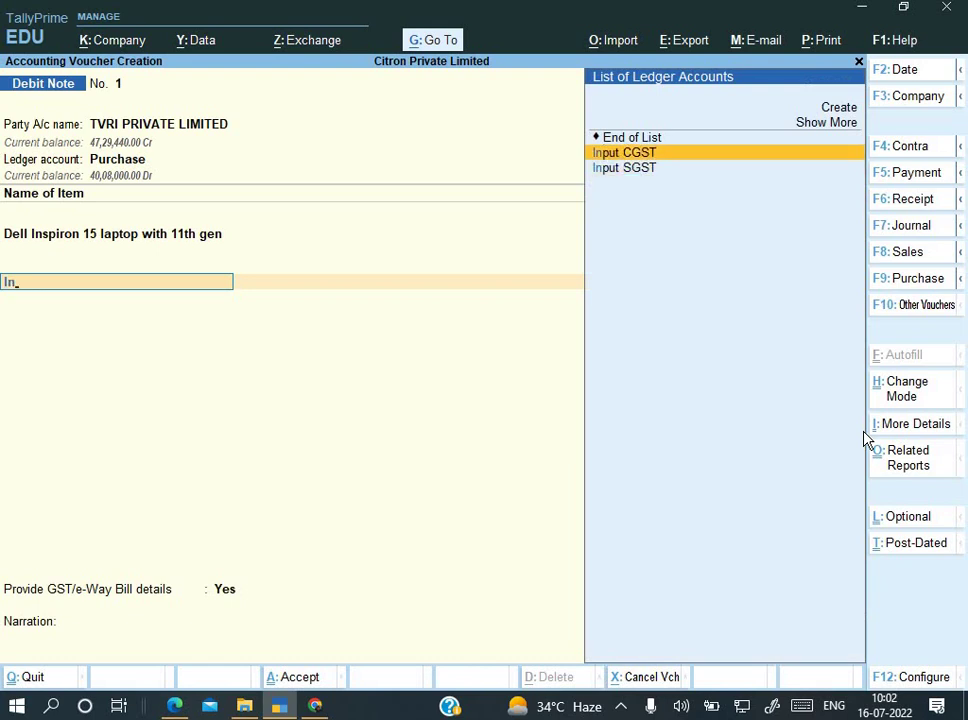
key("Return")
key("Return")
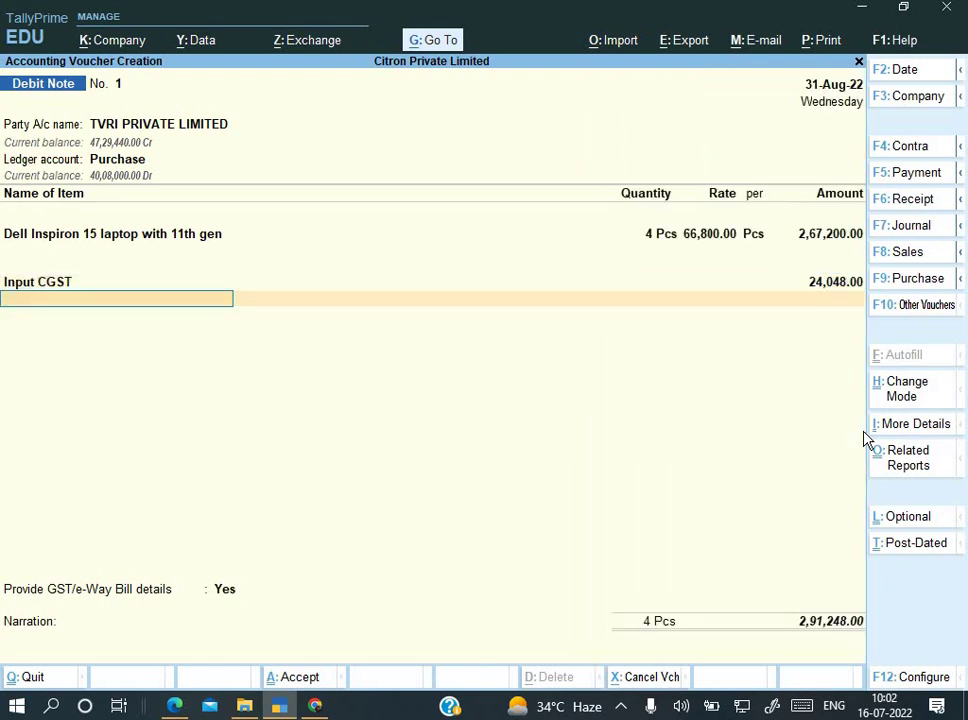
type("In")
key("Down")
key("Down")
key("Return")
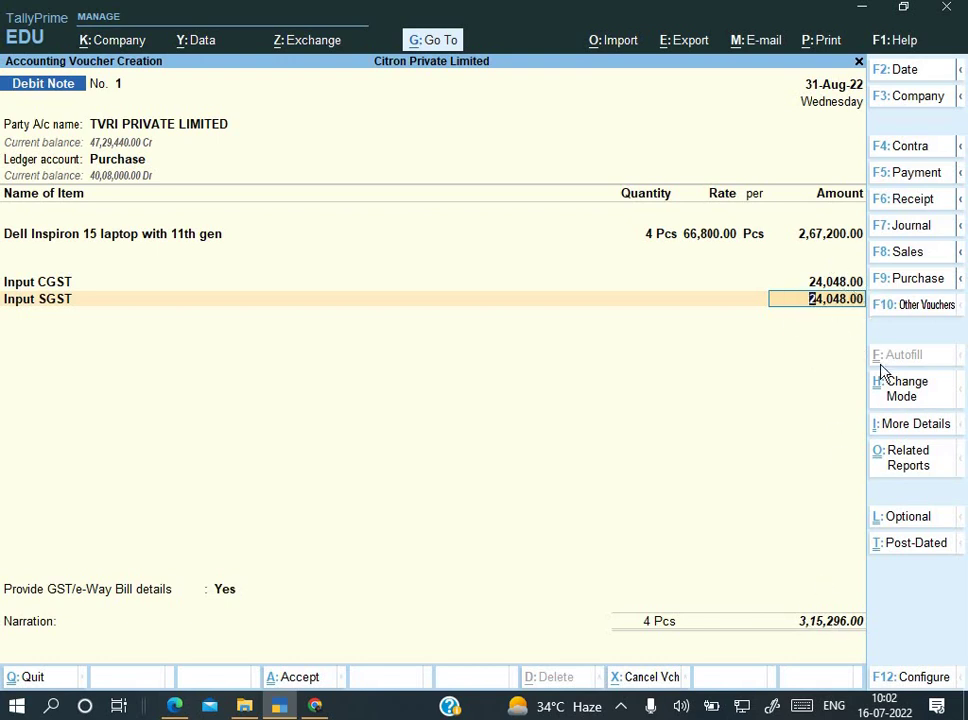
key("Return")
key("Return")
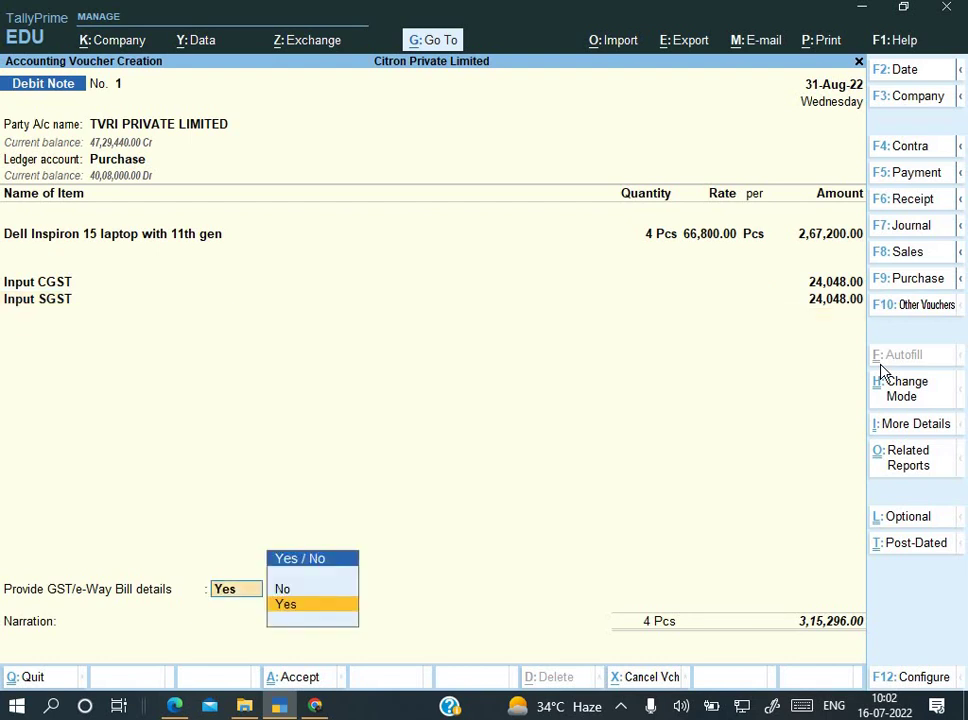
Step: Answer No to GST/e-Way Bill details and adjust against pending bill 026/22-23
key("Return")
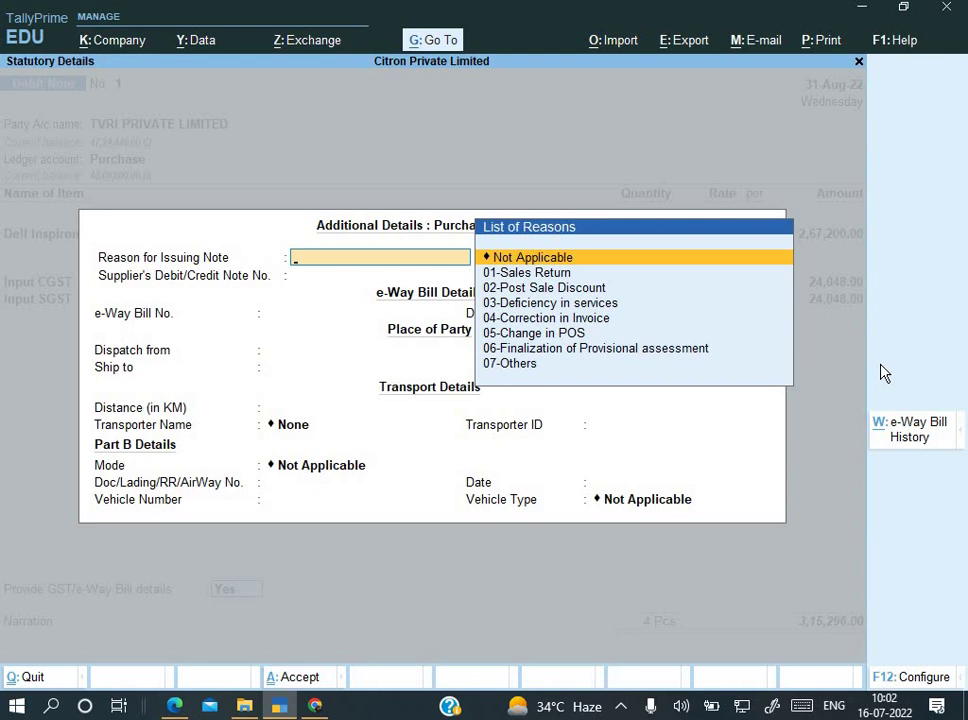
key("Escape")
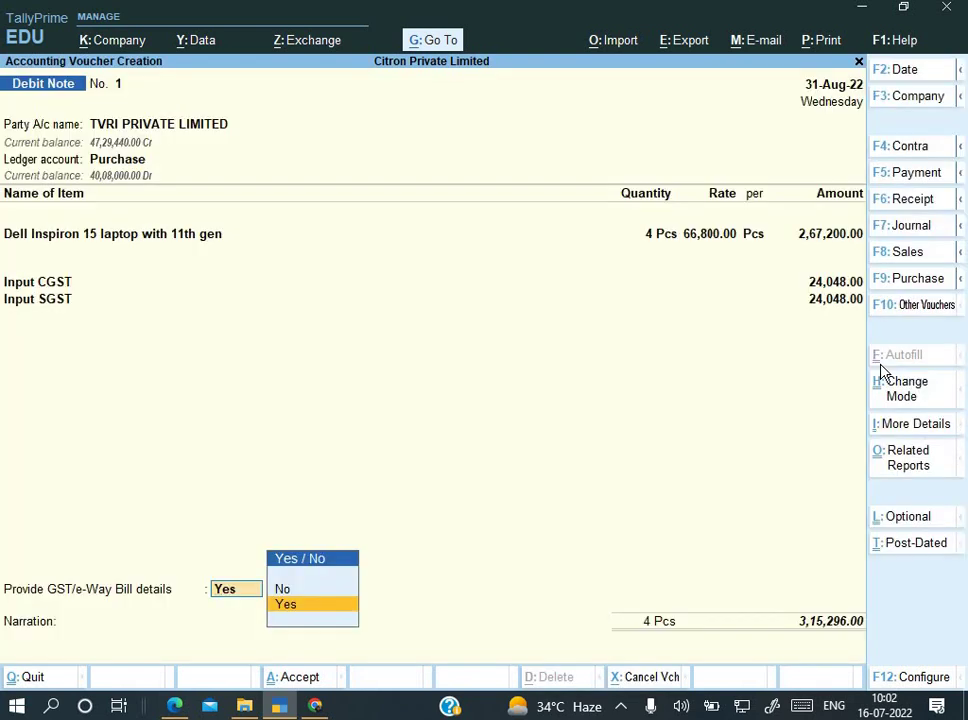
key("Up")
key("Return")
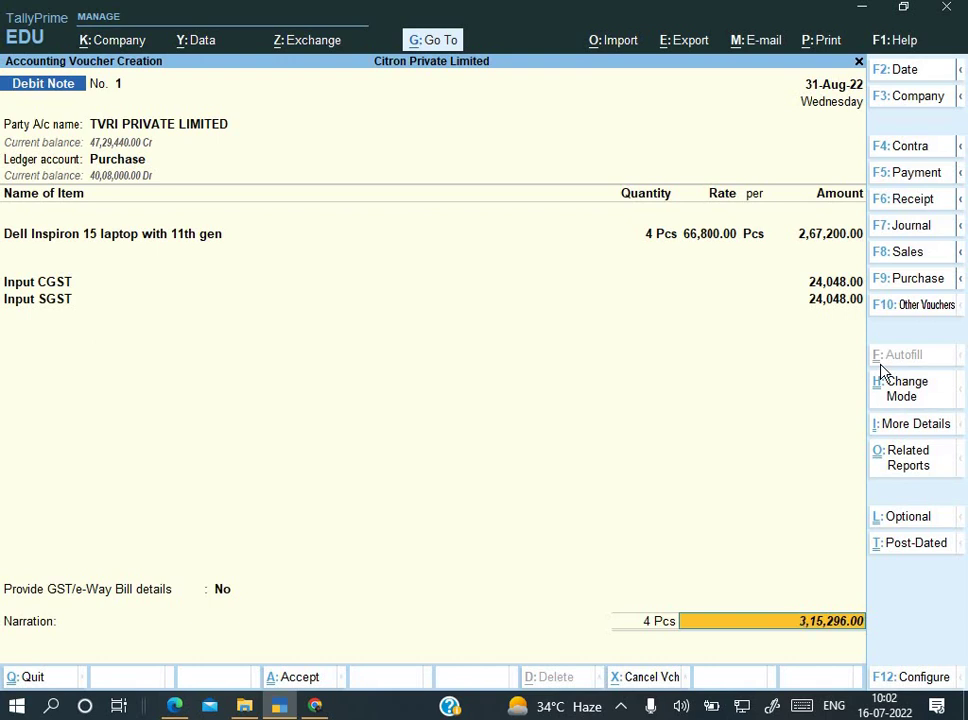
key("Return")
key("Return")
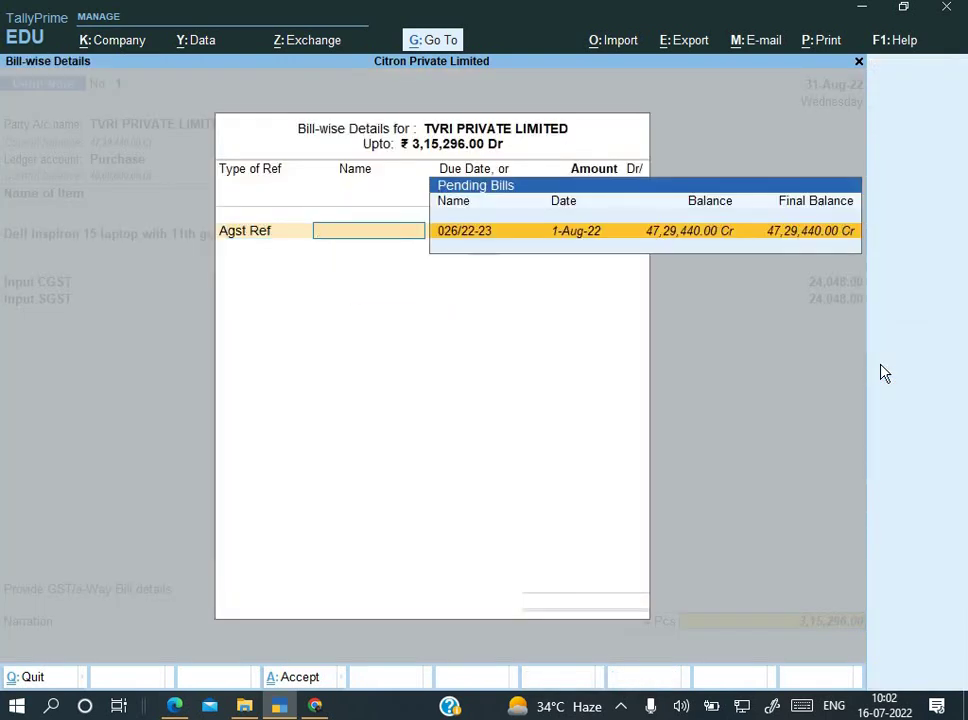
key("Return")
key("Return")
key("Return")
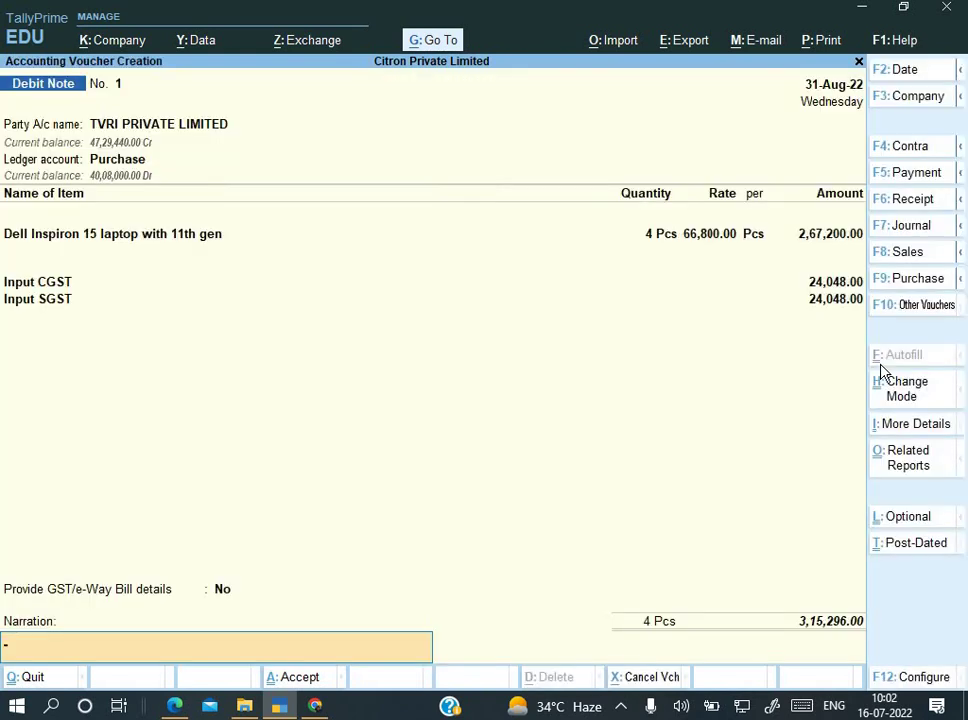
Step: Enter the narration 'Being goods return' and save the TVRI debit note
type("Being goods return")
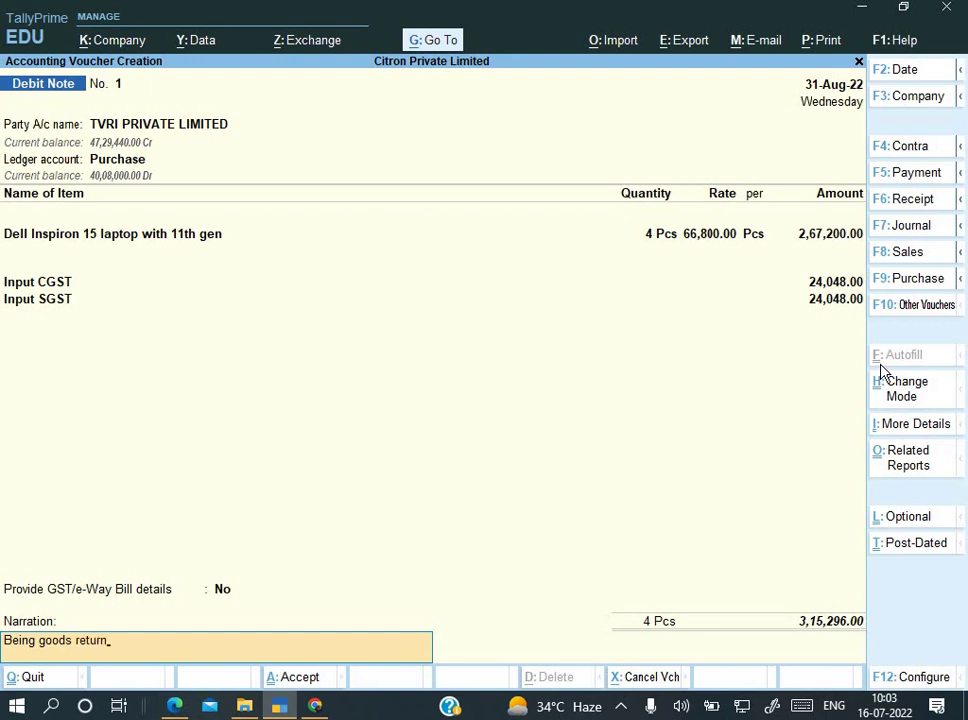
key("Return")
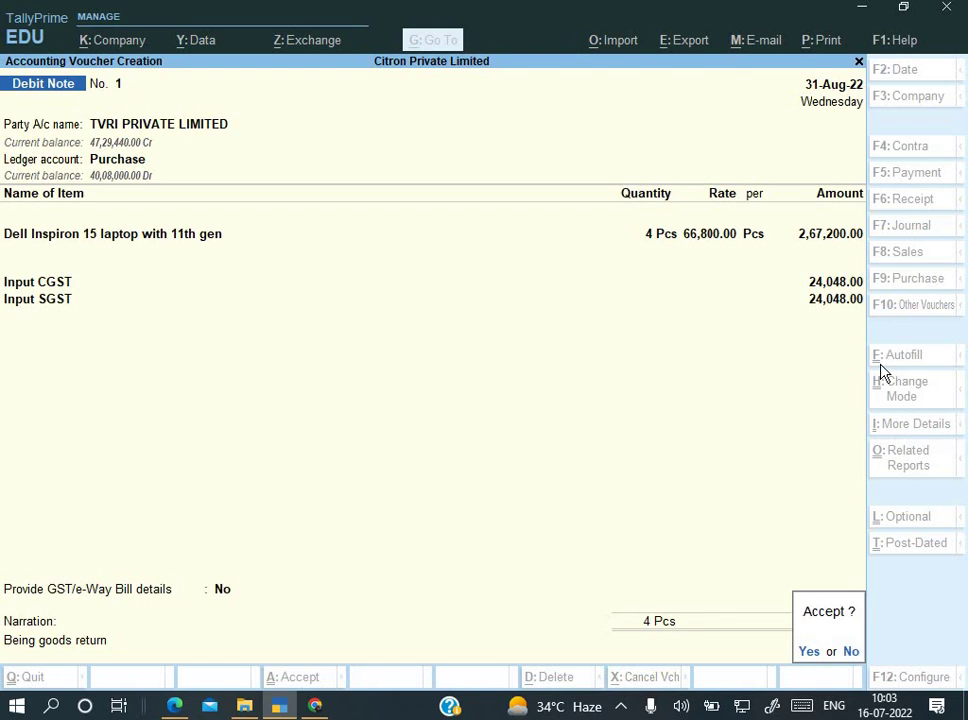
key("Return")
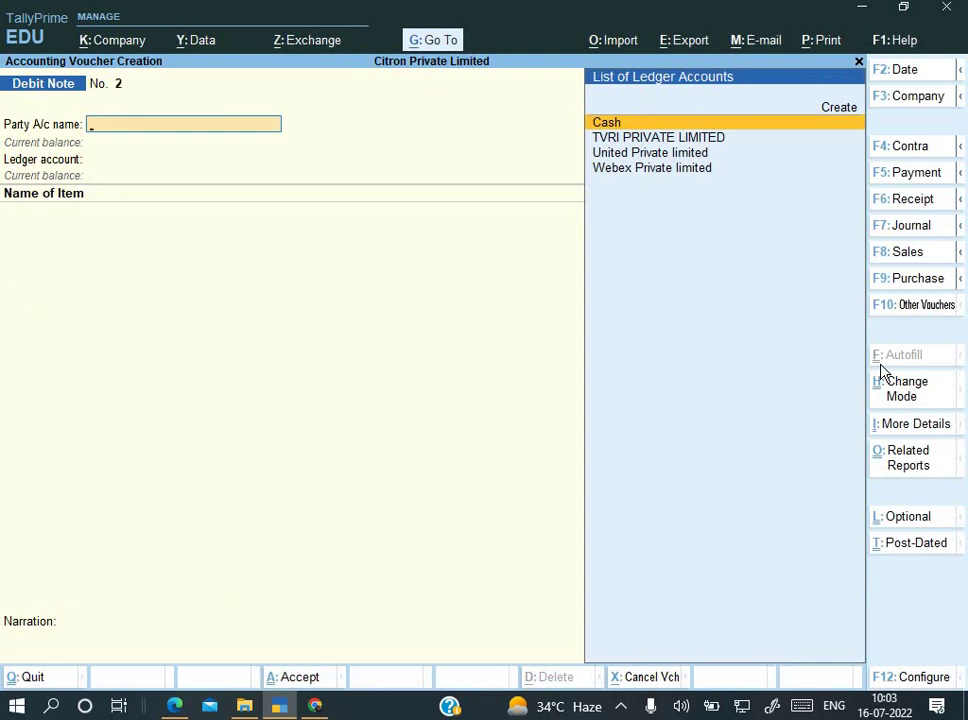
Step: Review the sample PDF's Webex debit note for 2 laptops at 1,40,000.00
key("alt+Tab")
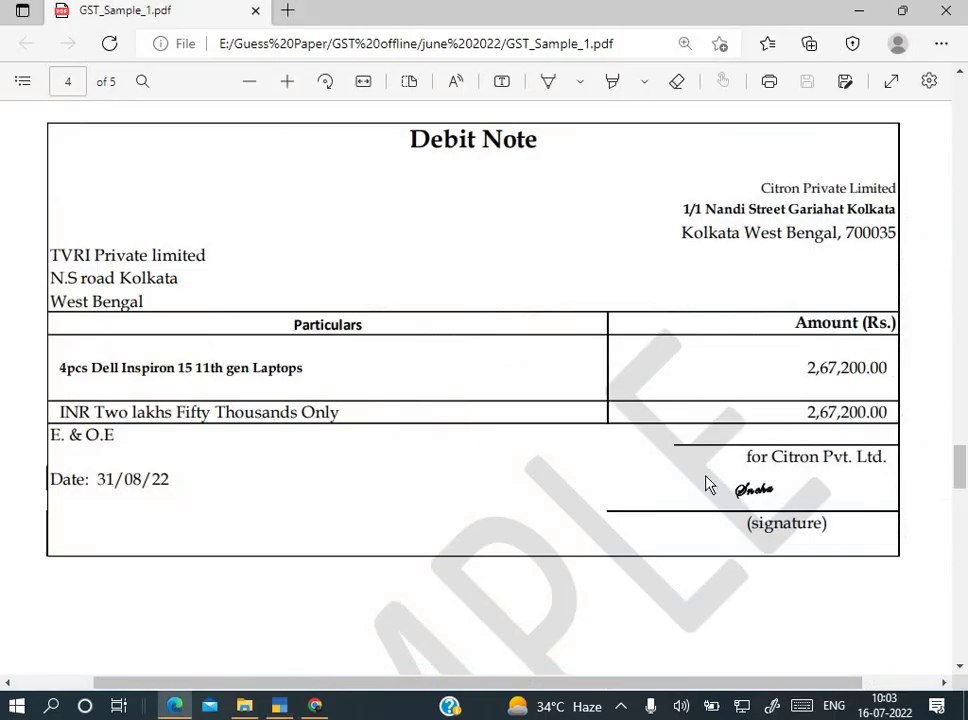
scroll(707, 480, "down", 3)
scroll(707, 484, "down", 4)
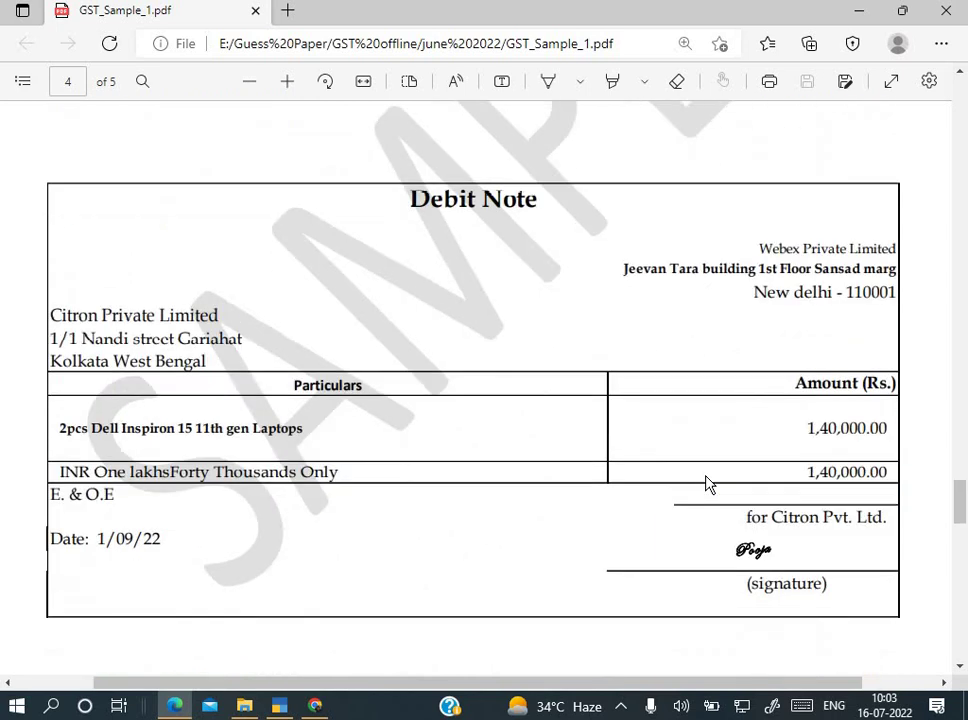
scroll(707, 484, "down", 1)
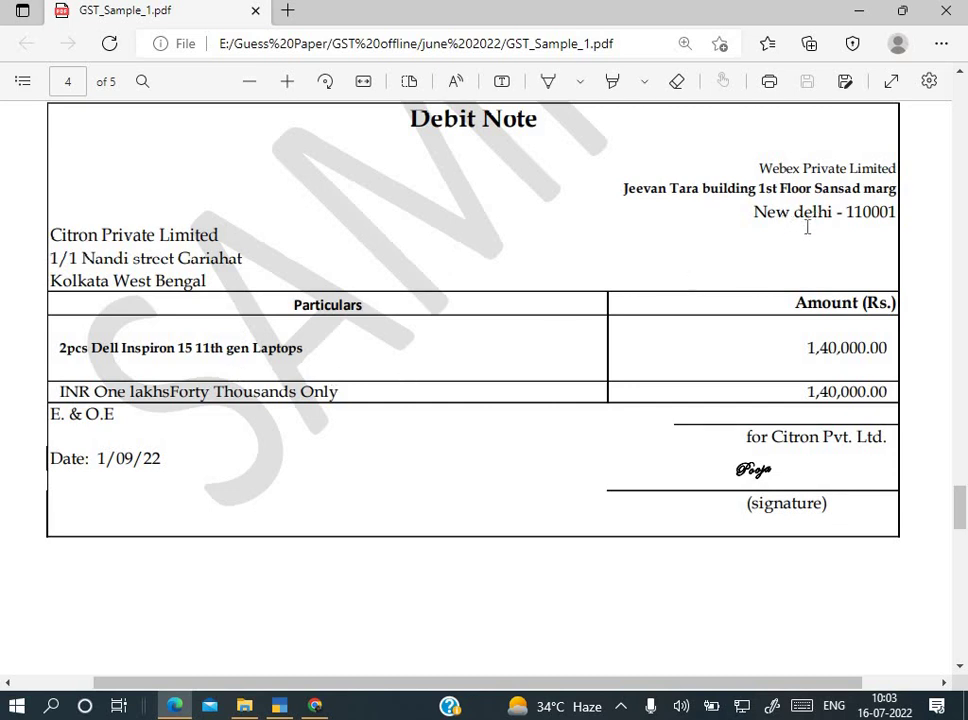
key("alt+Tab")
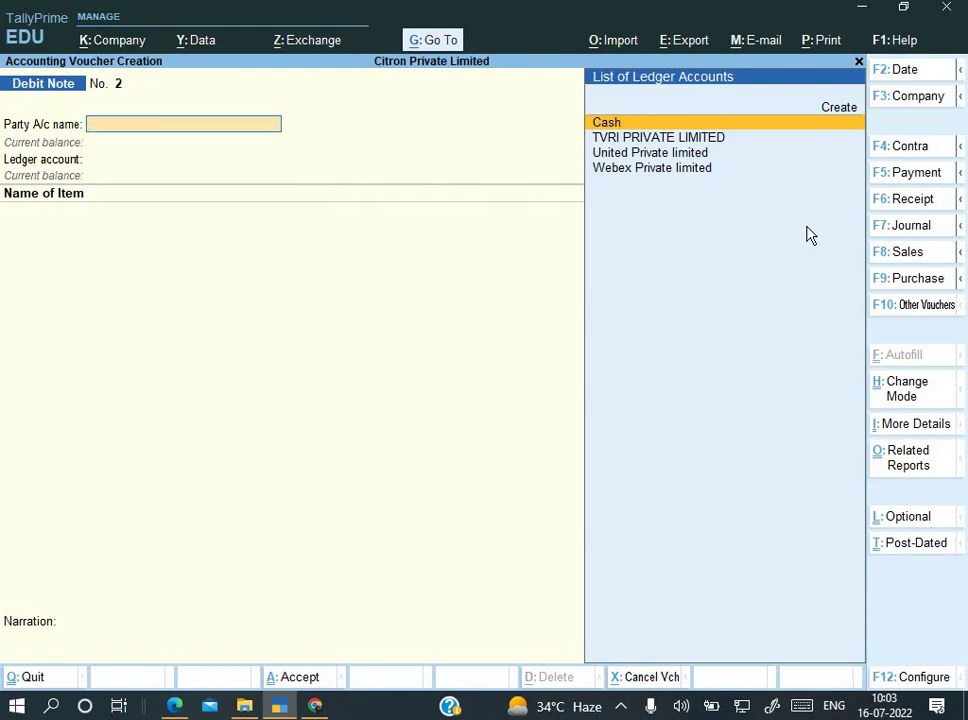
key("alt+Tab")
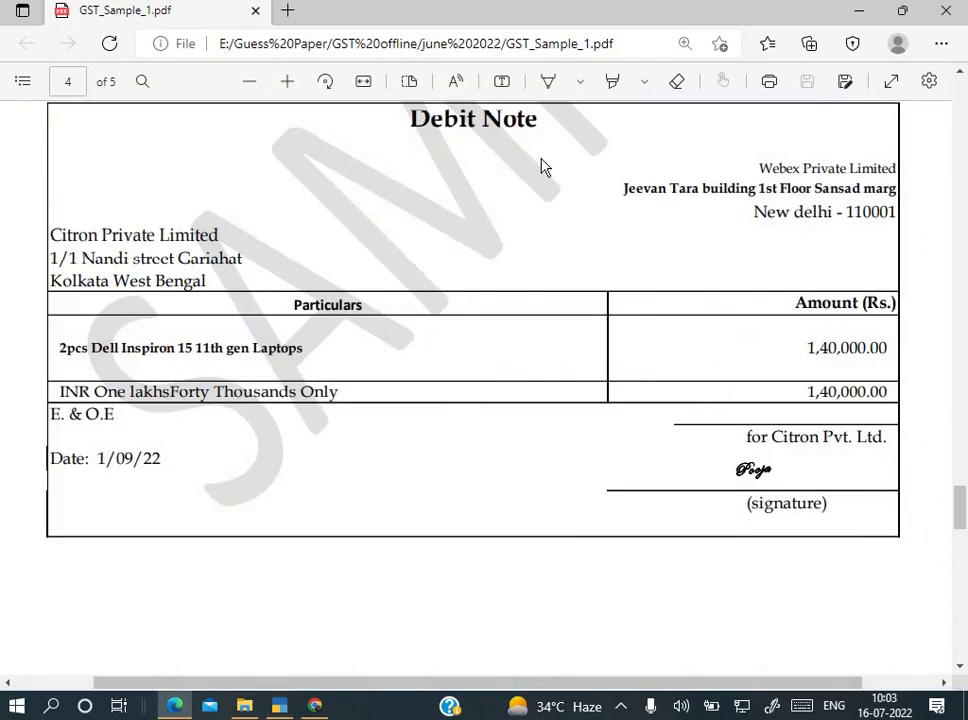
key("alt+Tab")
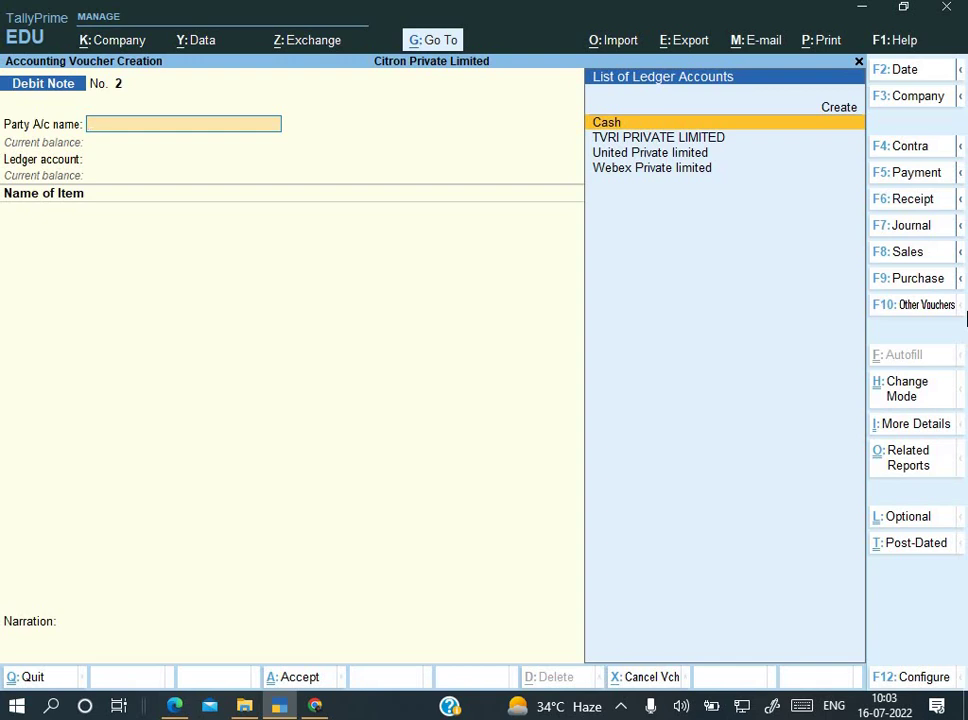
Step: Change the new voucher's type to Credit Note using Alt+F6
key("alt")
key("ctrl")
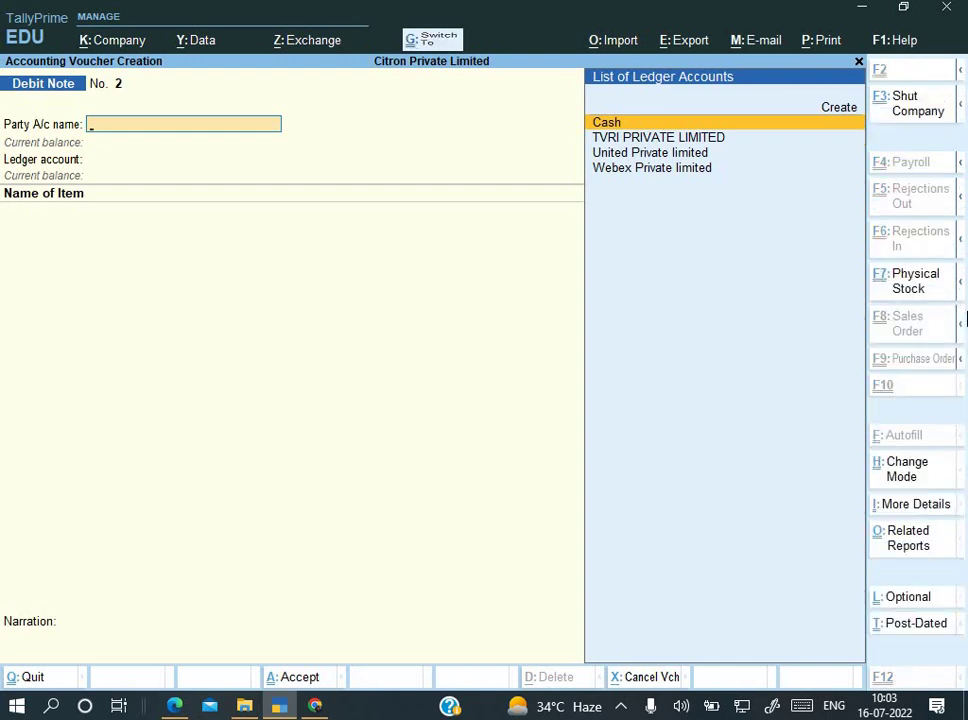
key("alt")
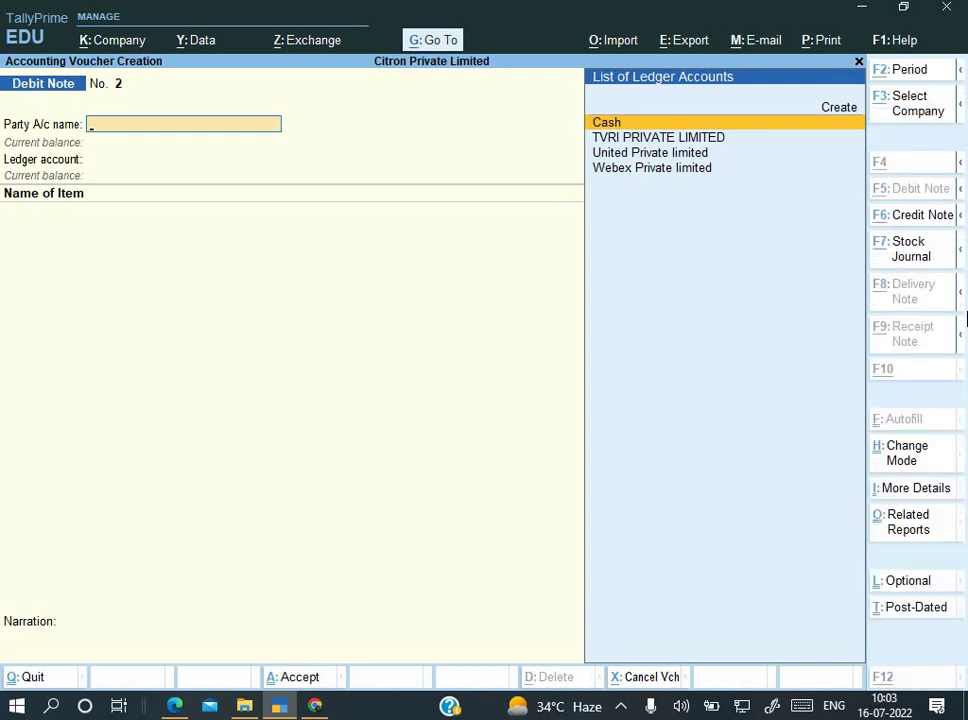
key("alt+F6")
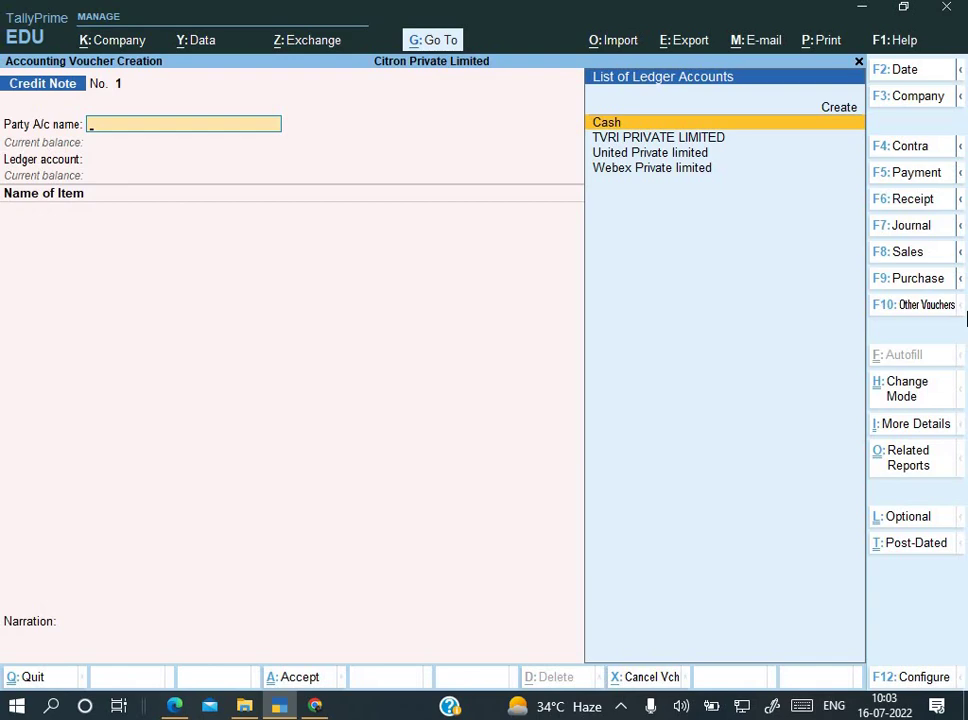
key("alt+Tab")
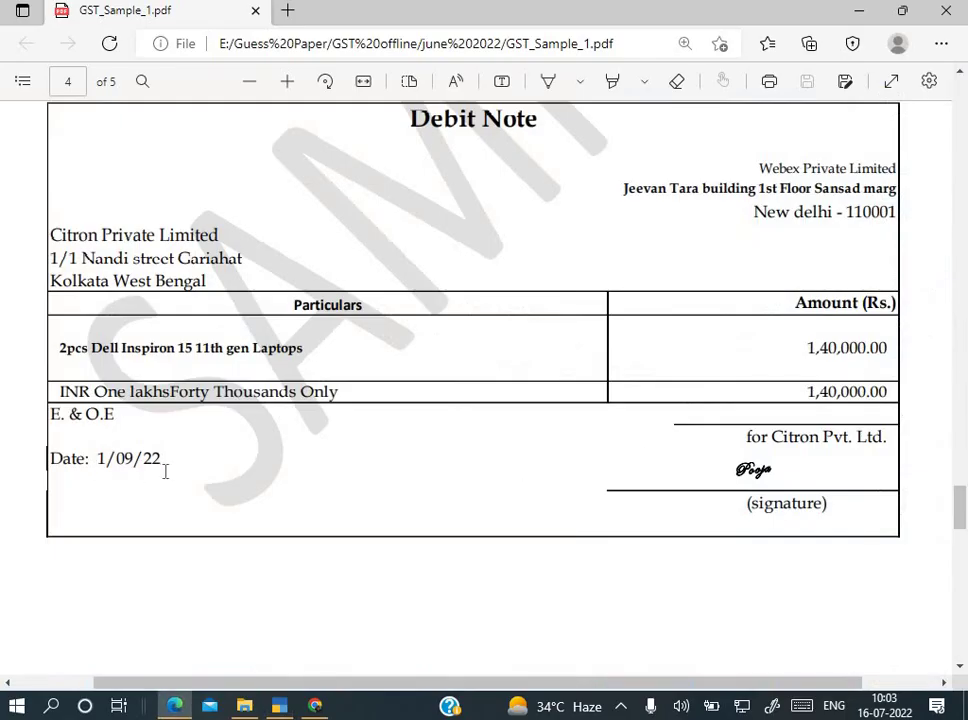
key("alt+Tab")
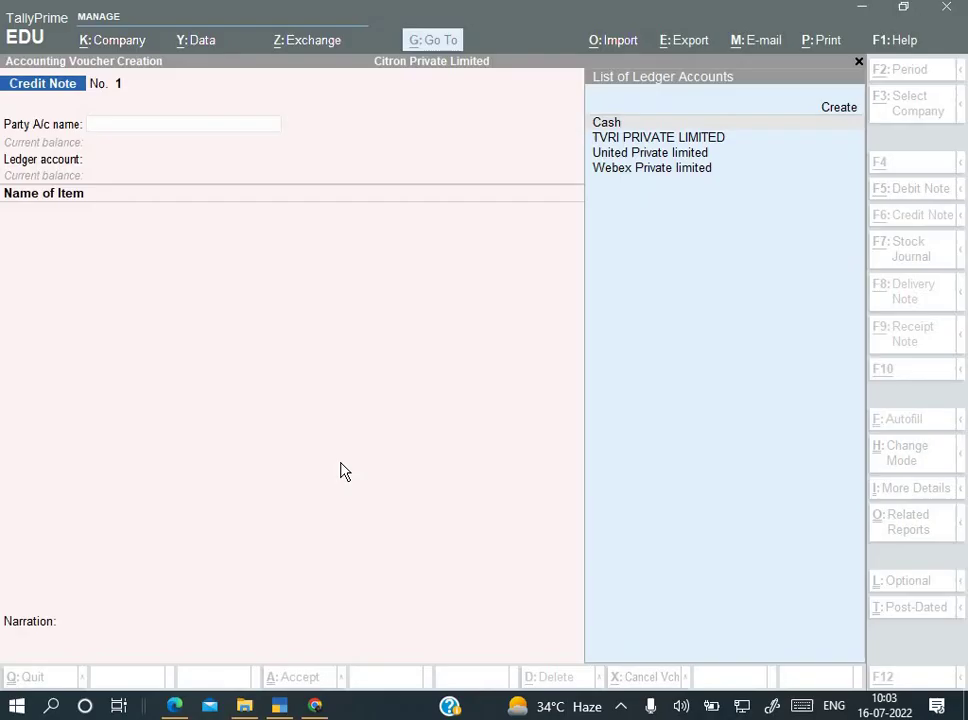
Step: Date the credit note 1-9-2022 and select Webex Private limited as the party
key("F2")
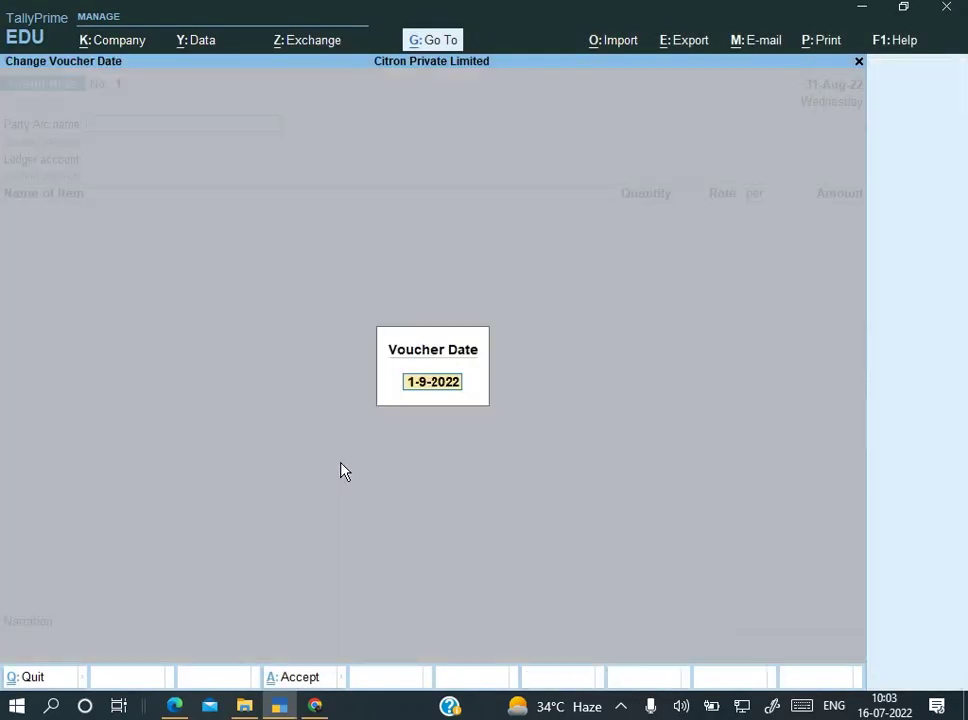
type("1-9")
key("Return")
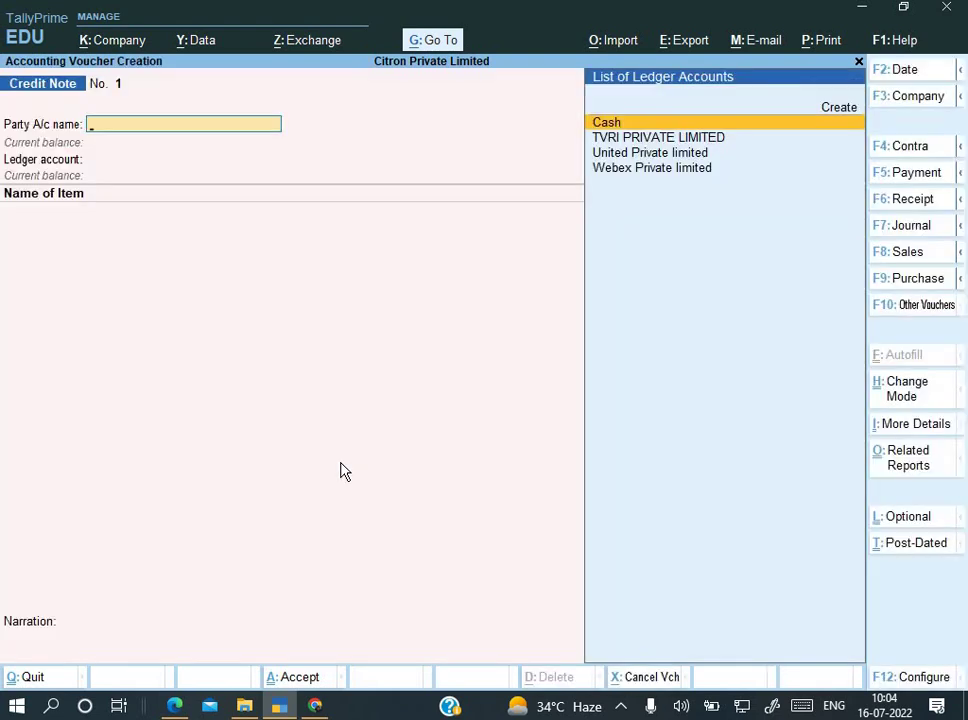
key("Down")
key("Down")
key("Down")
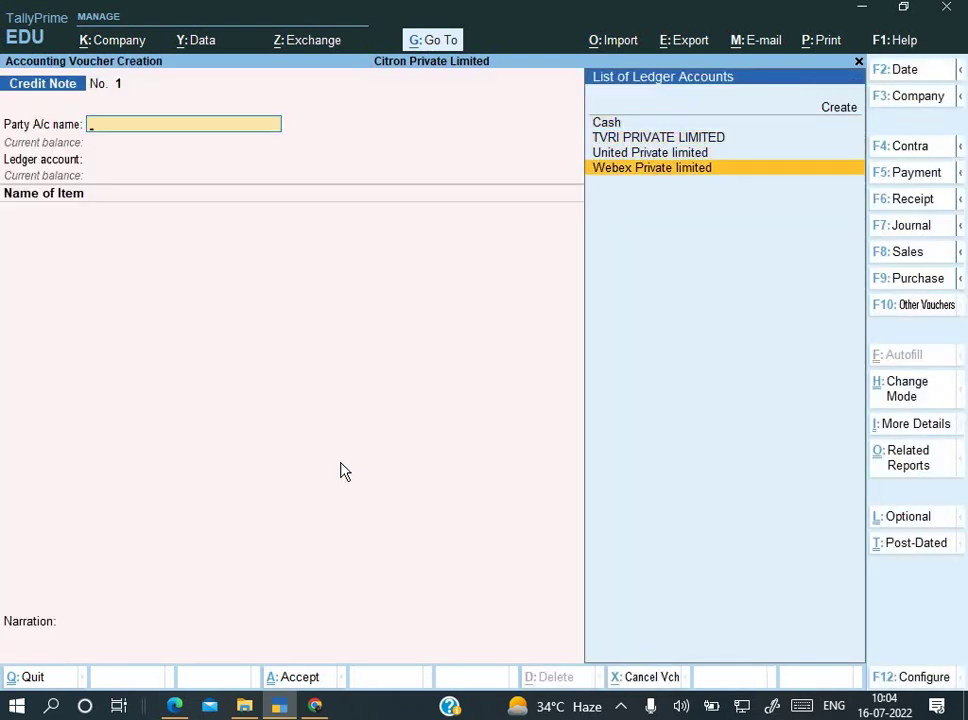
key("Return")
key("Return")
key("Return")
key("Return")
key("Return")
key("Return")
key("Return")
key("Return")
key("Return")
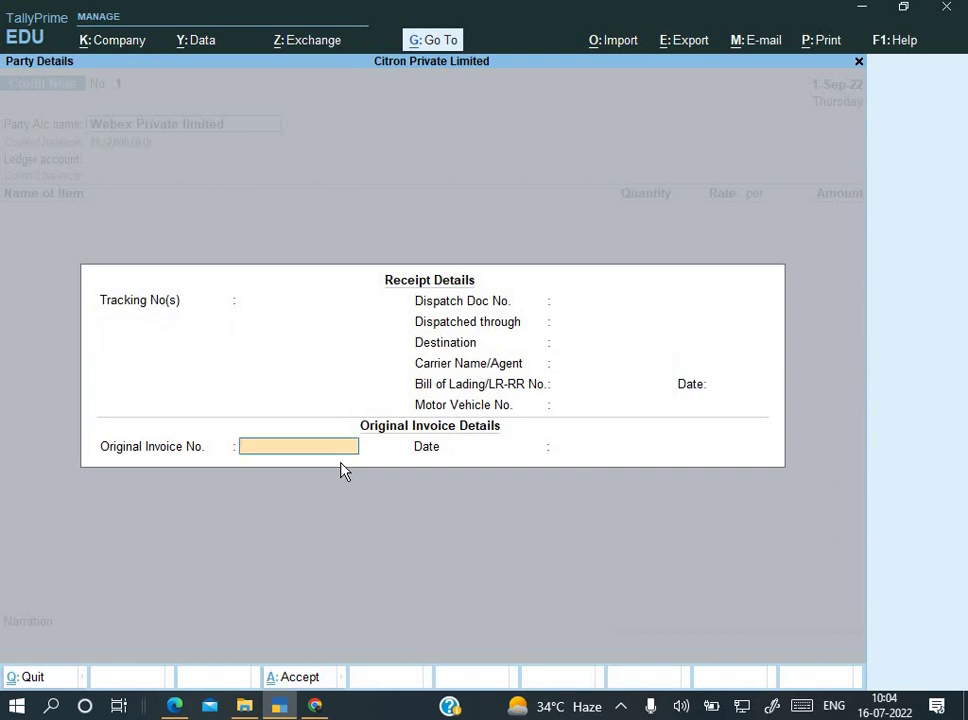
Step: Quit the unfinished credit note without saving
key("Escape")
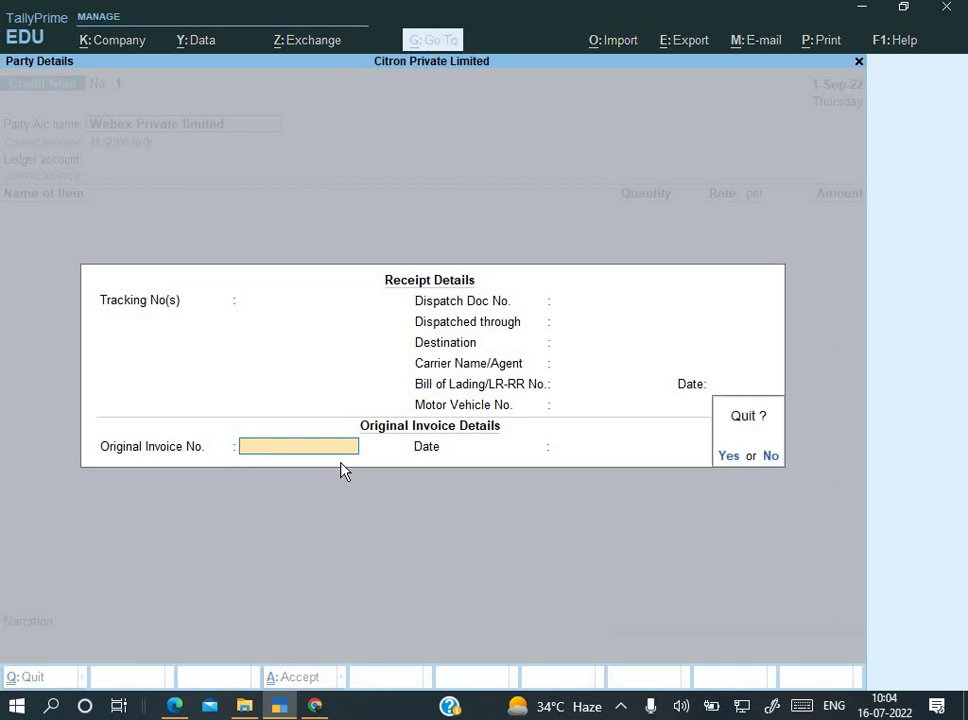
key("y")
key("Escape")
key("Escape")
Step: Open the Day Book for 1-4-22 to 31-8-22 and open TVRI's Debit Note for alteration
key("n")
key("d")
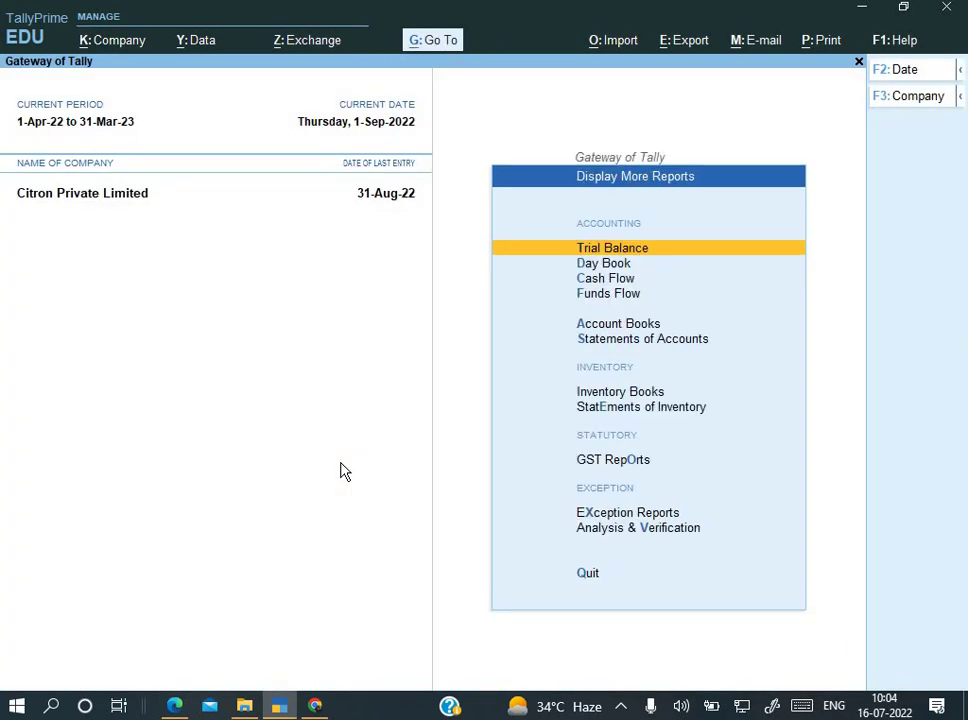
key("k")
key("alt+F2")
type("1-4-22")
key("Return")
type("31-8-22")
key("Return")
key("Down")
key("Down")
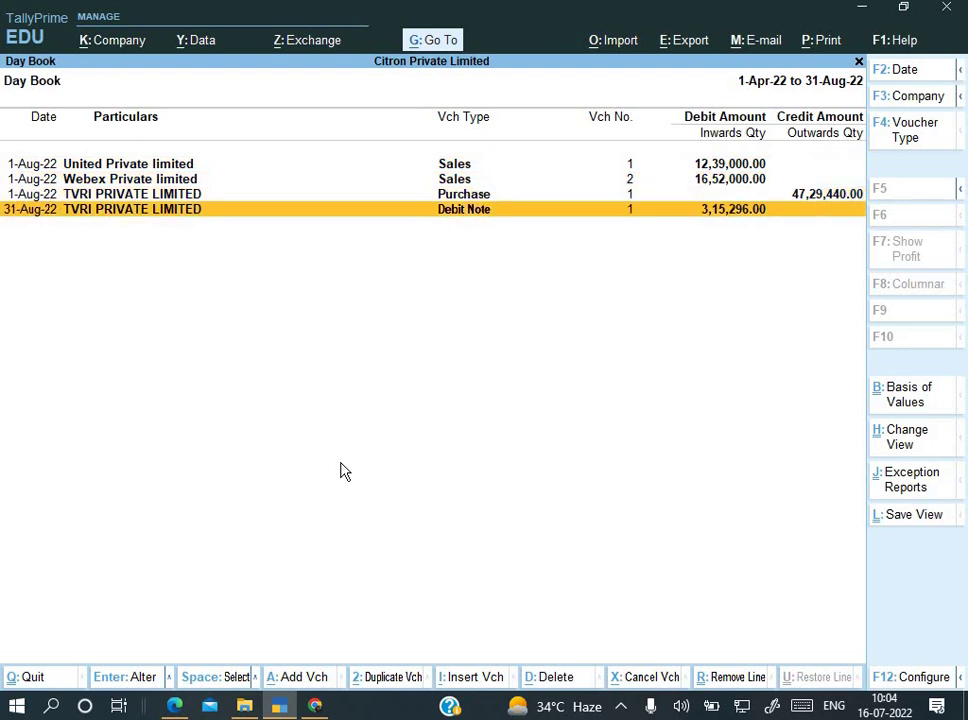
key("Return")
key("Return")
key("Return")
key("Return")
key("Return")
key("Return")
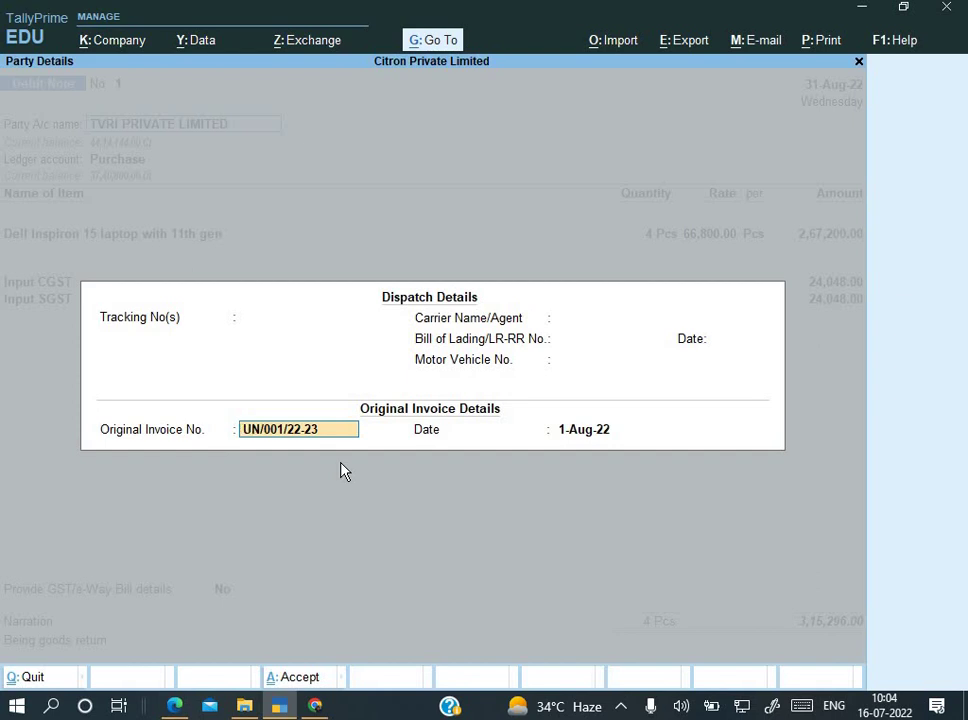
Step: Copy 026/22-23 from the sample PDF into the Original Invoice No. field
key("alt+Tab")
scroll(340, 471, "up", 15)
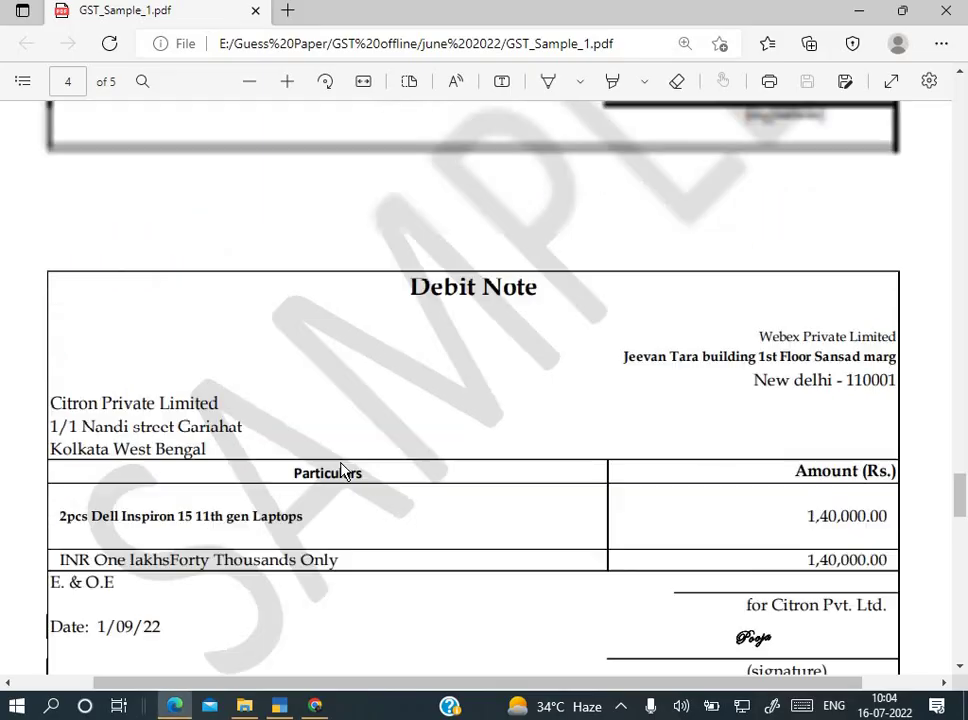
scroll(340, 471, "up", 12)
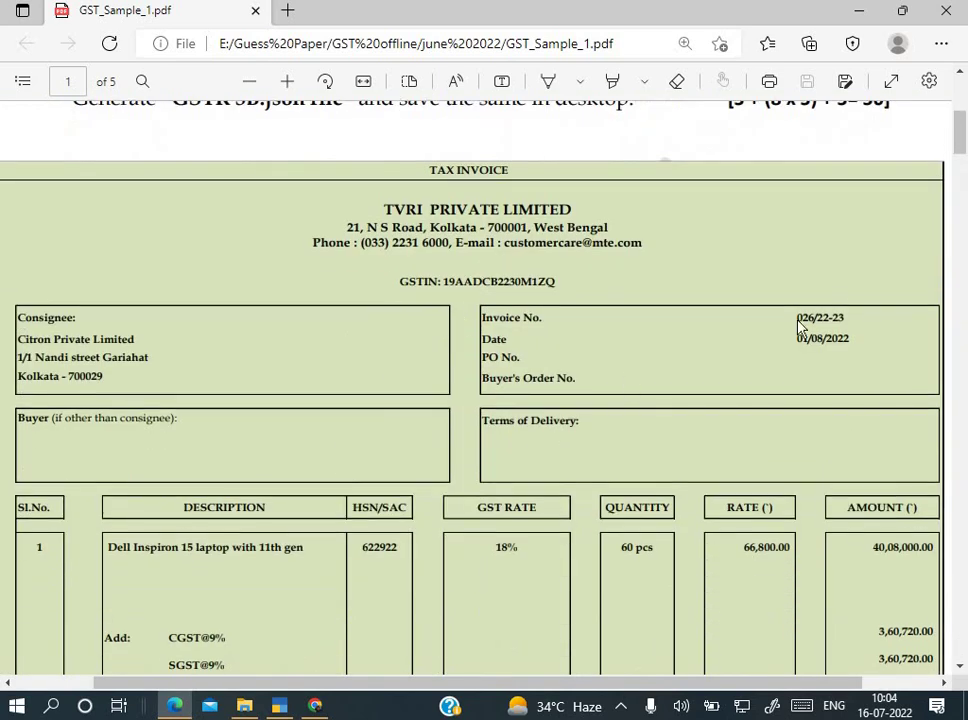
left_click_drag(797, 318, 858, 317)
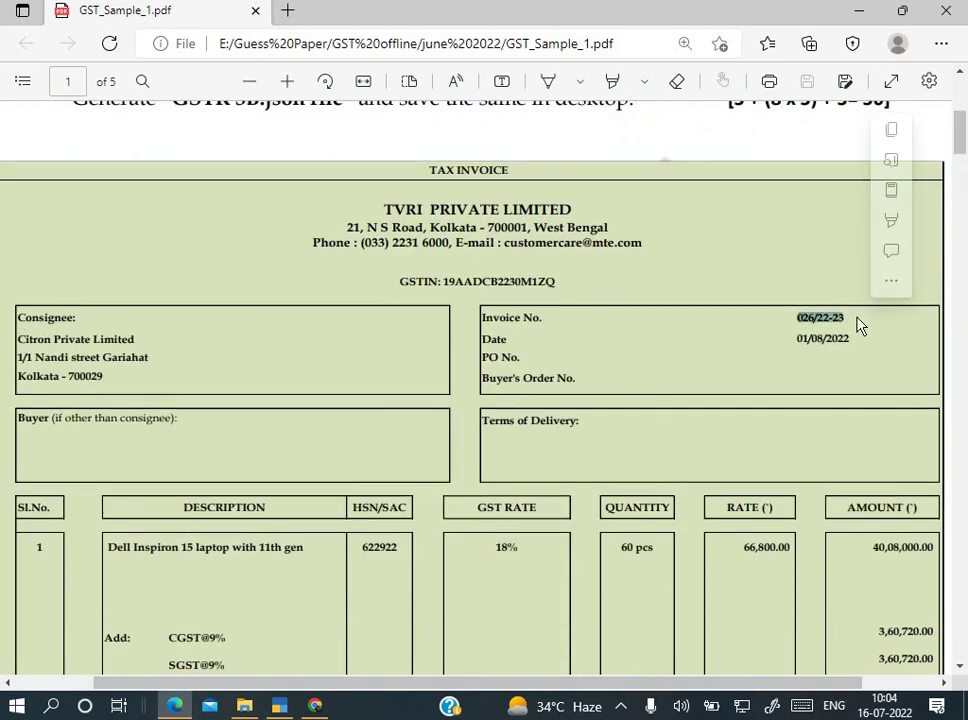
key("ctrl+c")
key("alt+Tab")
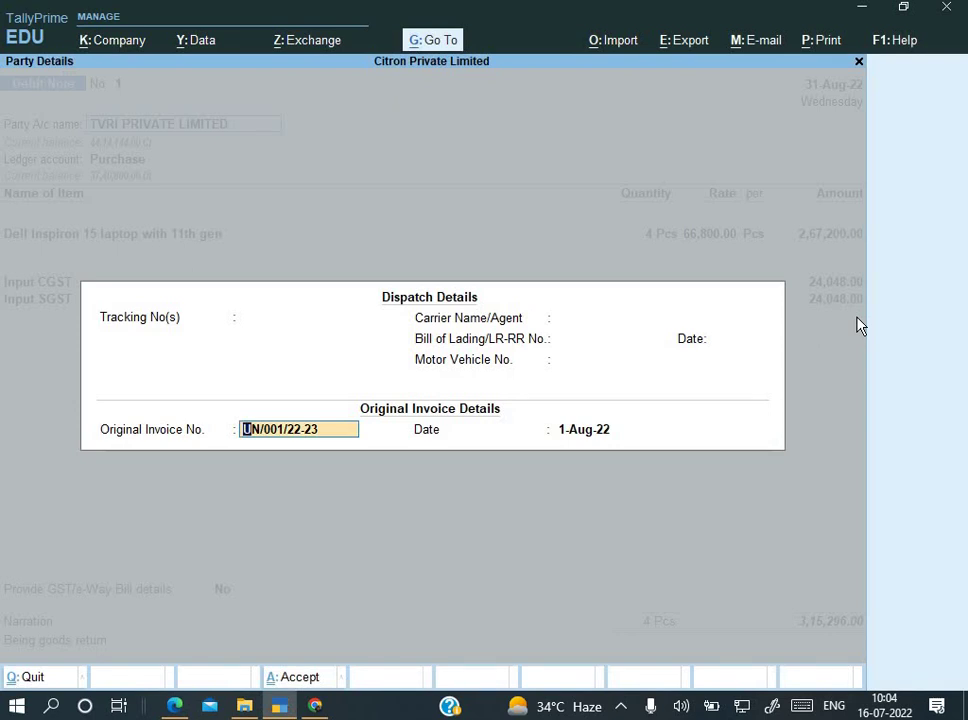
key("ctrl+alt+v")
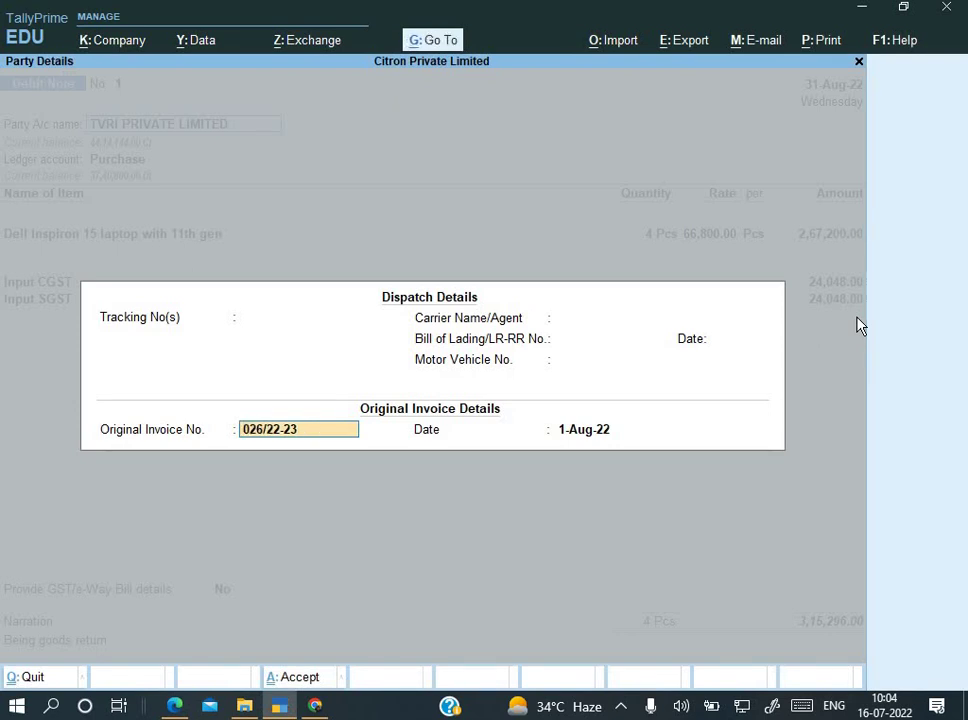
Step: Accept the remaining details against bill 026/22-23 and save the corrected debit note
key("Return")
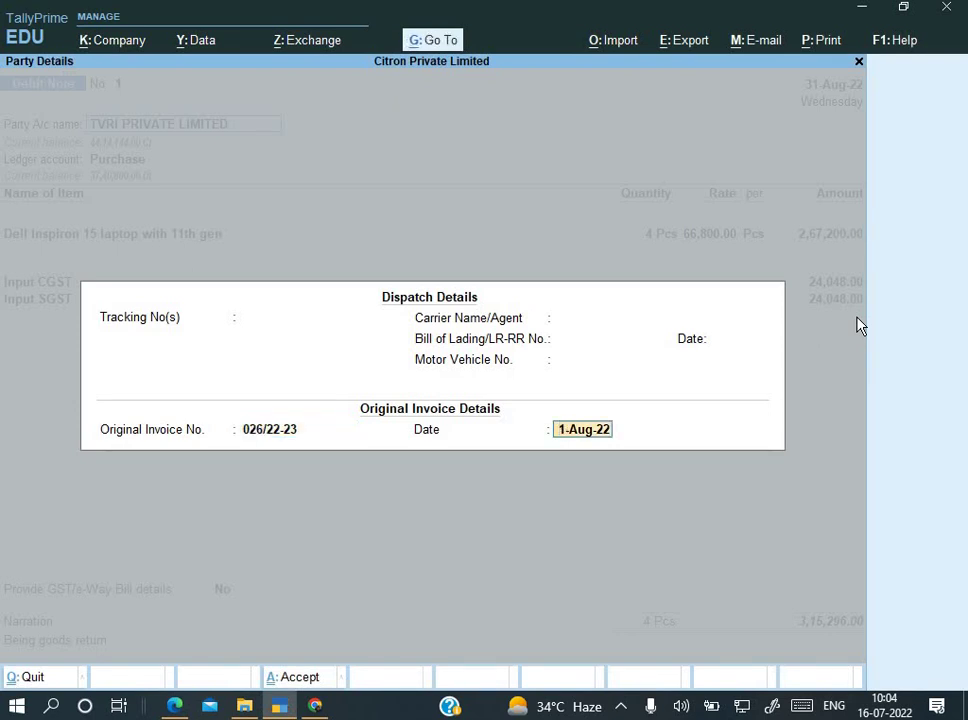
key("Return")
key("Return")
key("Return")
key("Return")
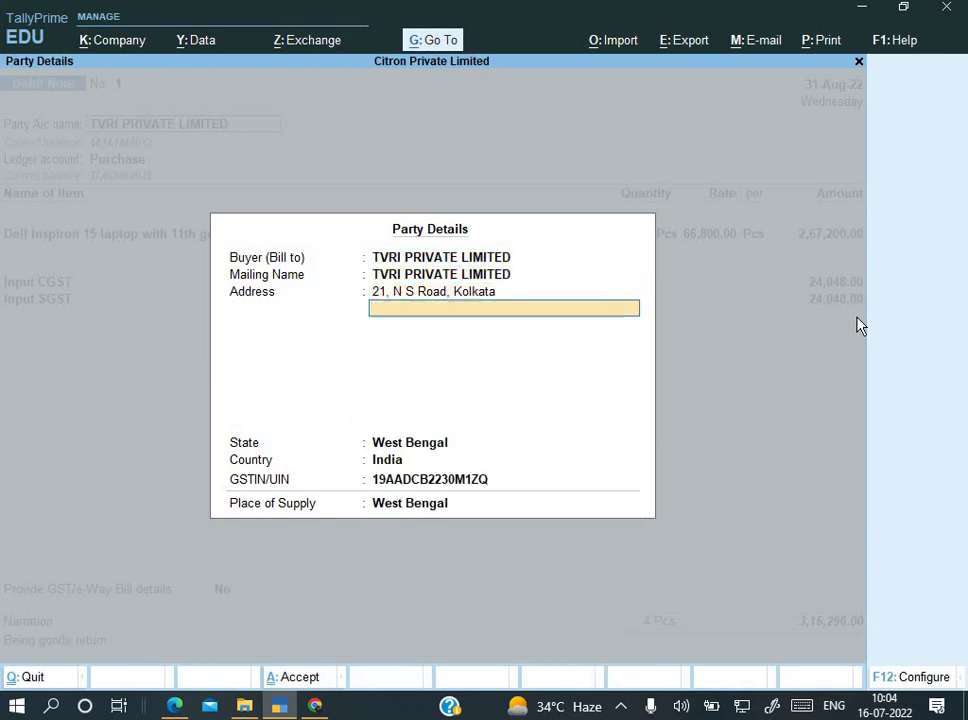
key("Return")
key("Return")
key("Return")
key("Return")
key("Return")
key("Return")
key("Return")
key("Return")
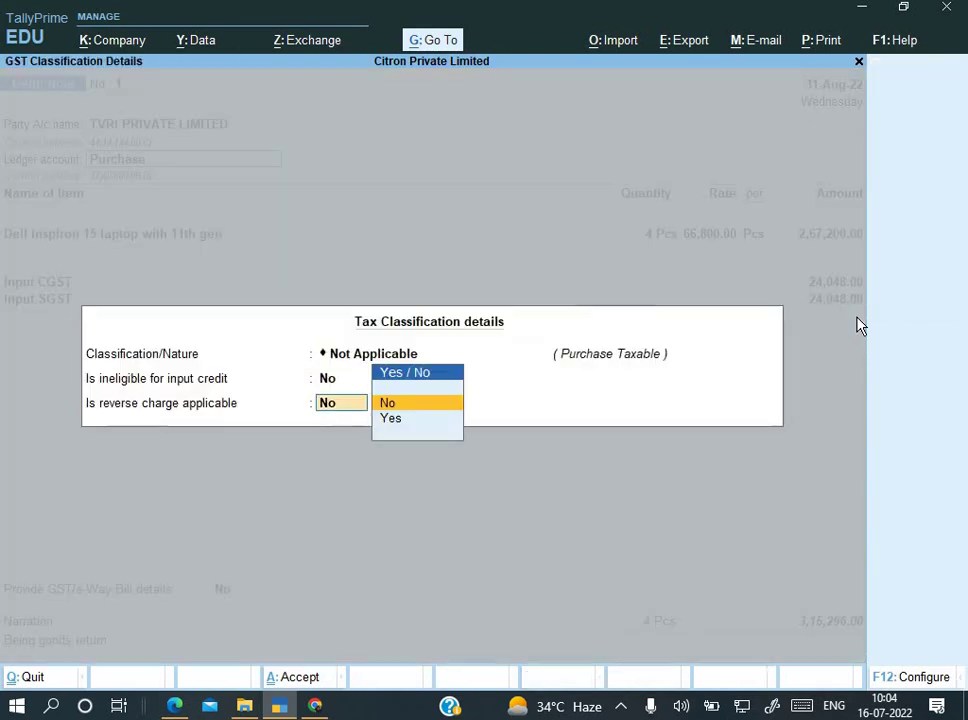
key("Return")
key("Return")
key("Return")
key("Return")
key("Return")
key("Return")
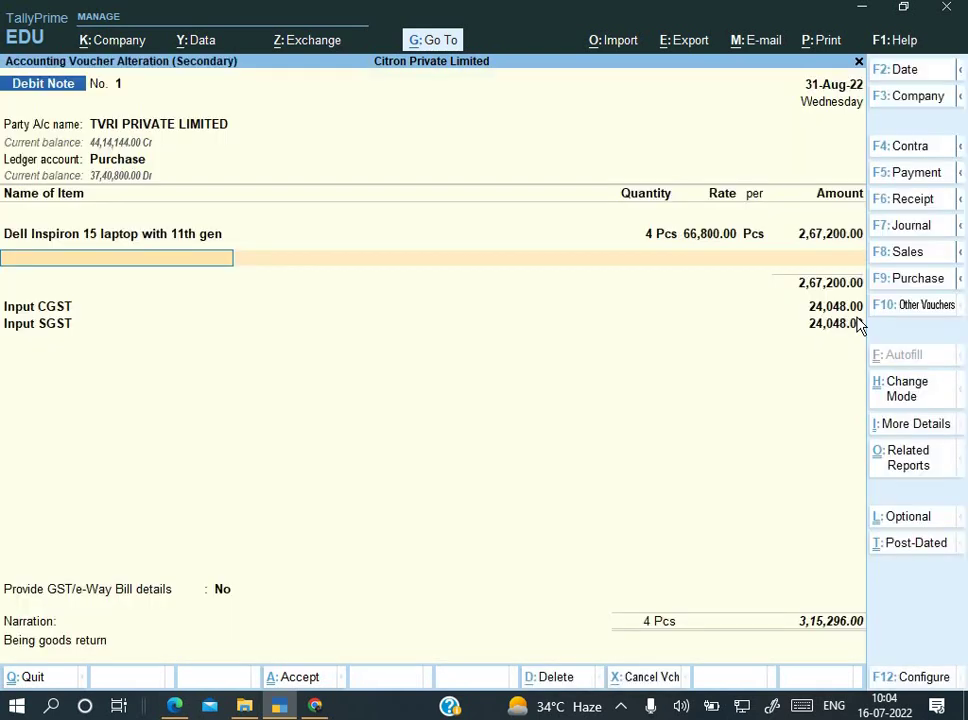
key("Return")
key("Return")
key("Return")
key("Return")
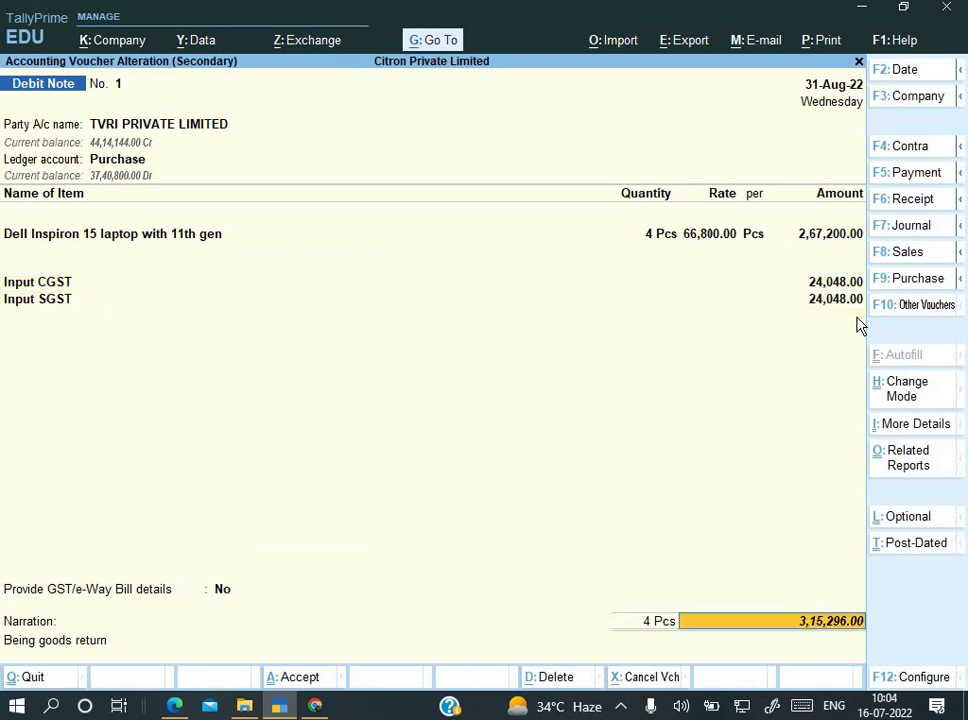
key("Return")
key("Return")
key("Return")
key("Return")
key("Return")
key("Return")
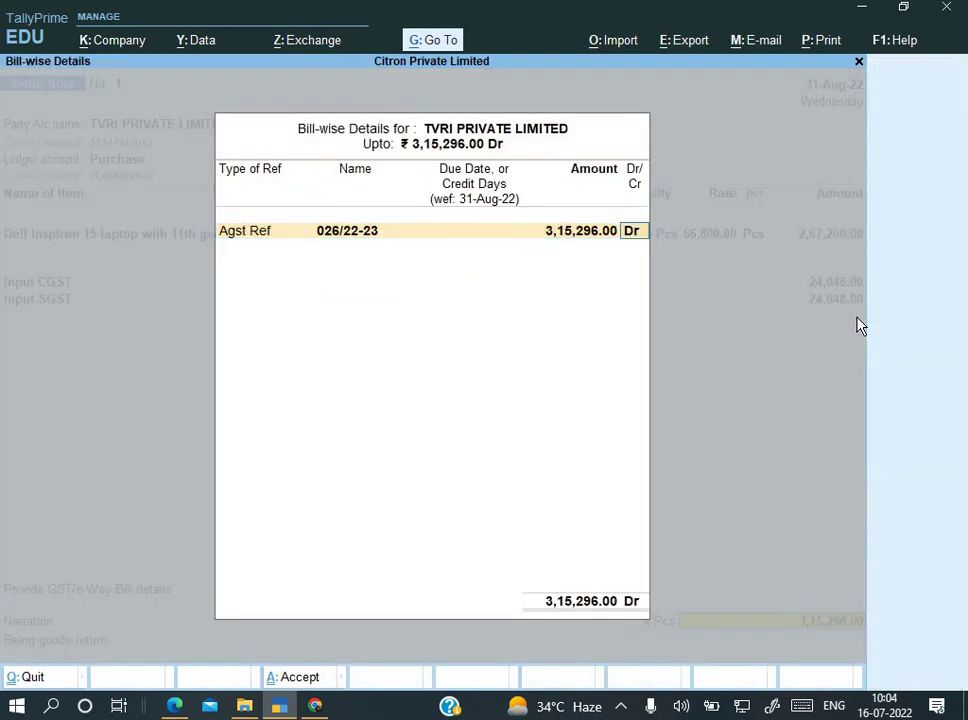
key("Return")
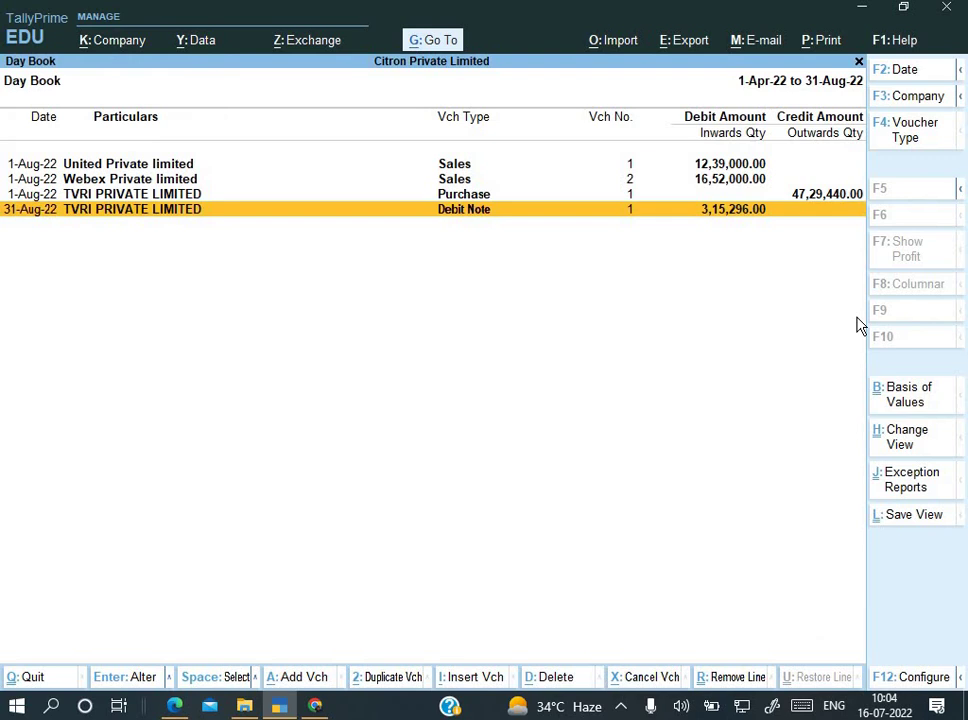
key("Escape")
key("Escape")
key("Escape")
Step: Switch a new voucher to Credit Note (Alt+F6), pick Webex Private limited, and advance to Original Invoice No
key("Down")
key("Down")
key("Return")
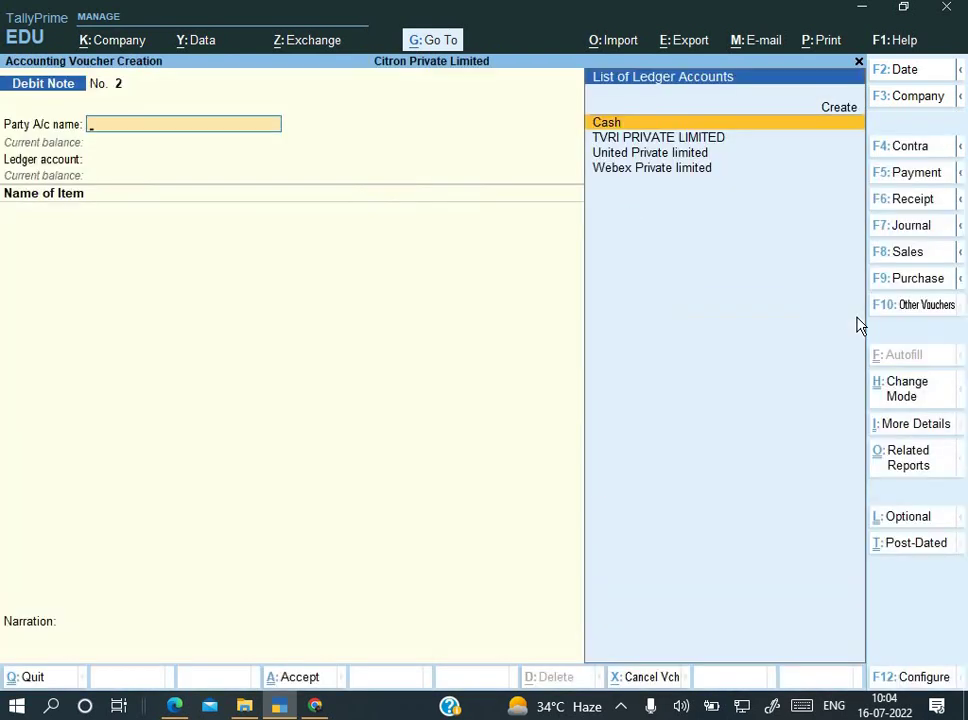
key("alt+F6")
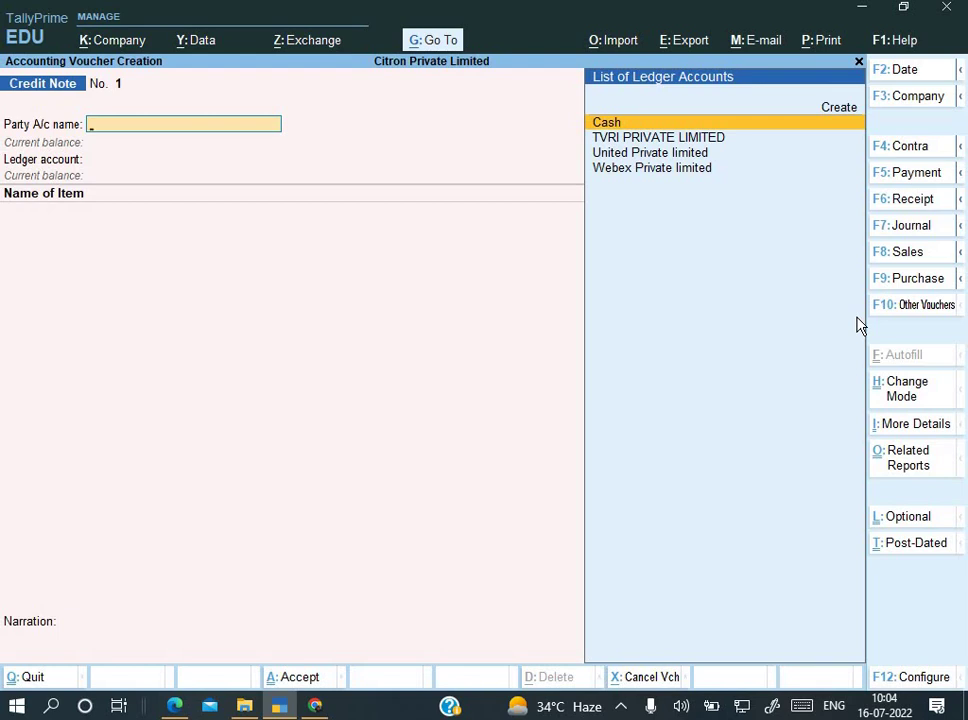
key("Down")
key("Down")
key("Down")
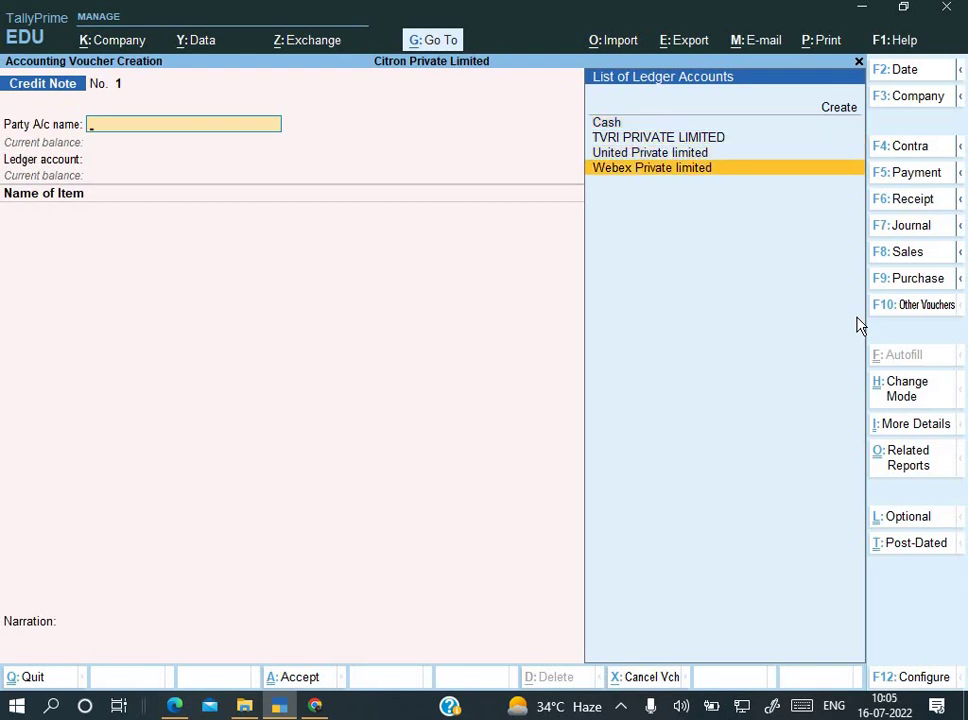
key("Return")
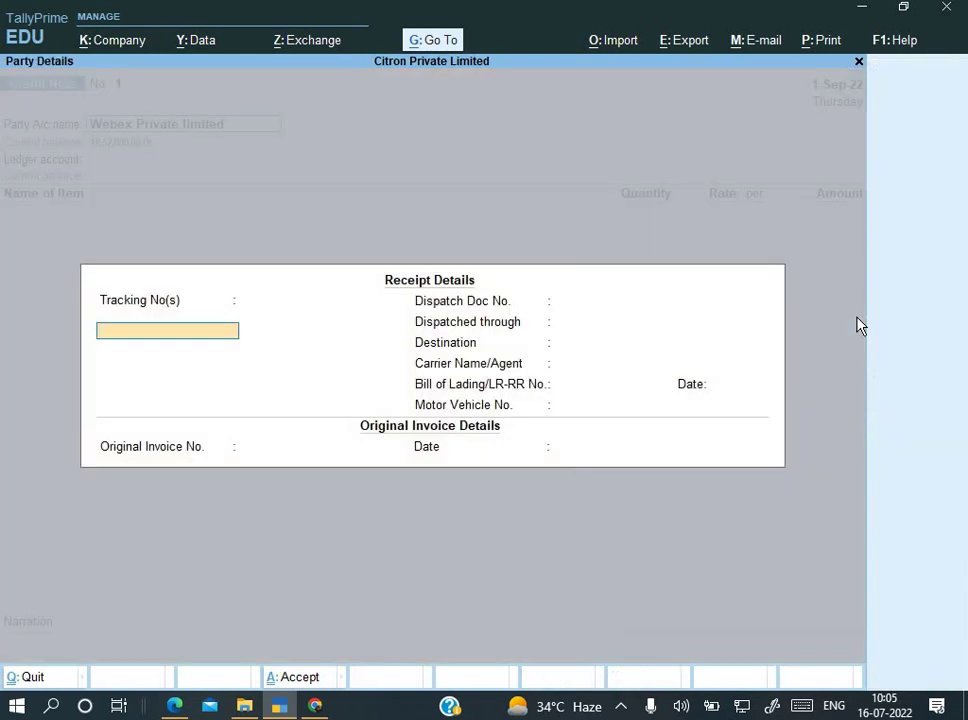
key("Return")
key("Return")
key("Return")
key("Return")
key("Return")
key("Return")
key("Return")
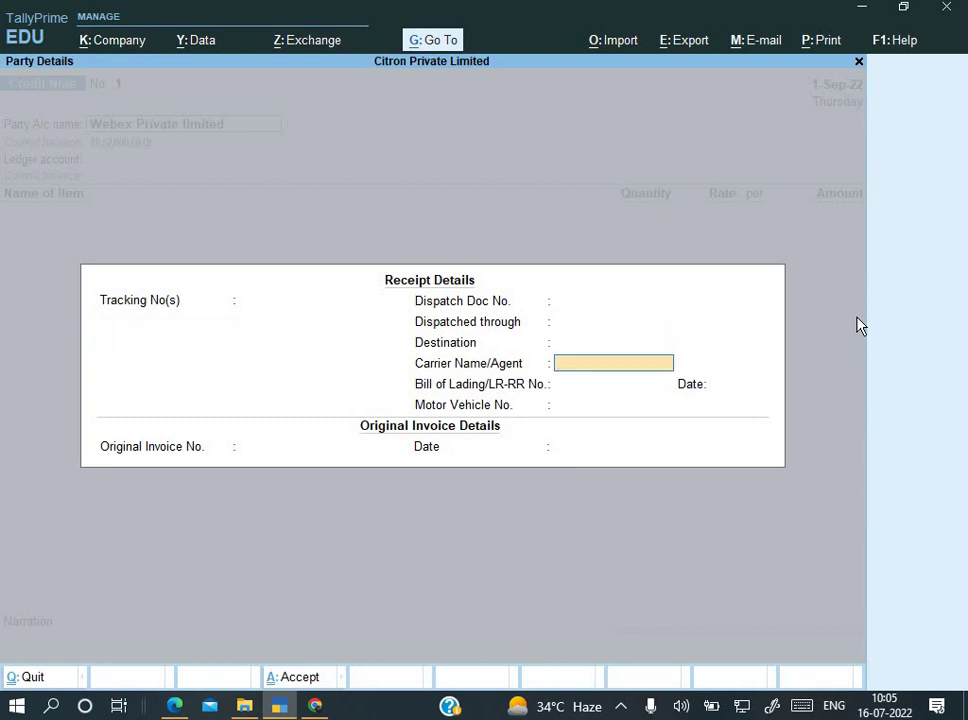
key("Return")
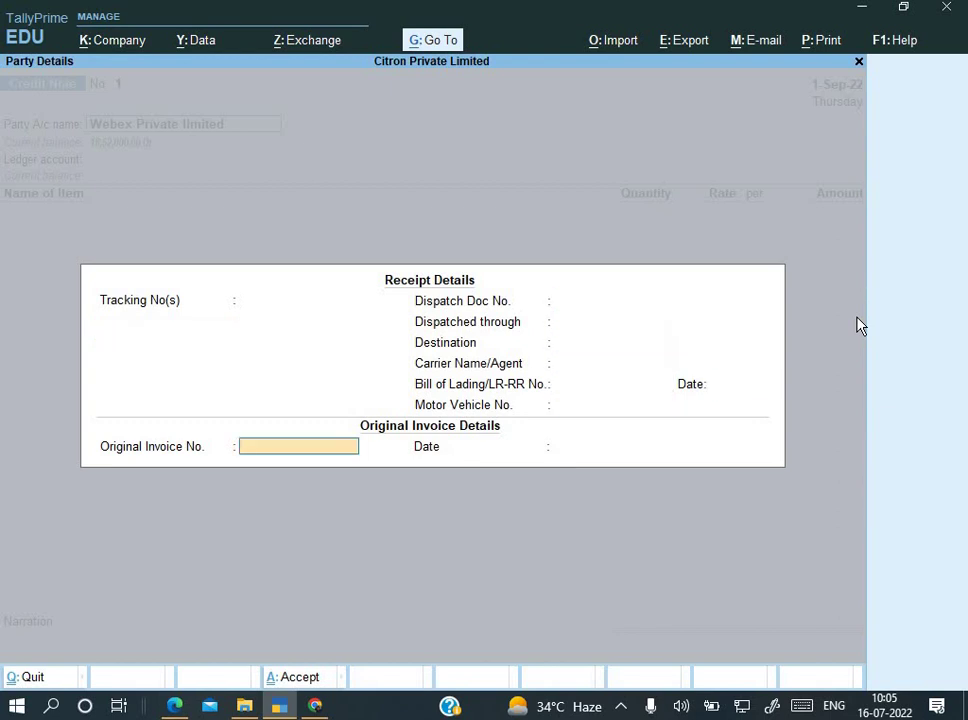
key("alt+Tab")
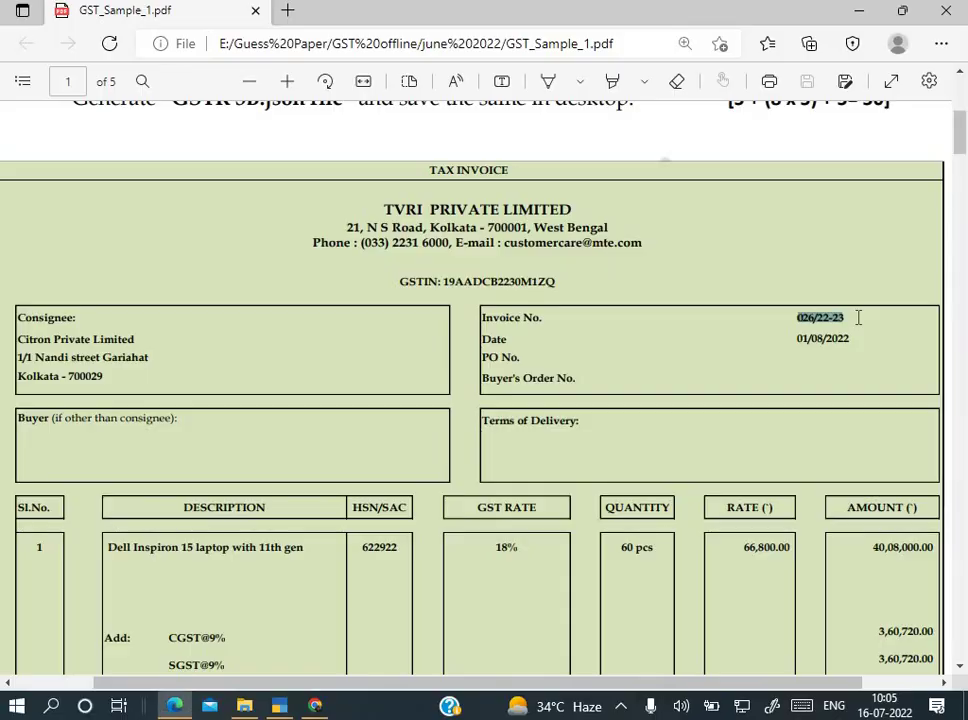
Step: Copy invoice number UN/002/22-23 from the PDF's page 3 into the credit note's Original Invoice No
scroll(941, 359, "down", 5)
scroll(941, 359, "down", 8)
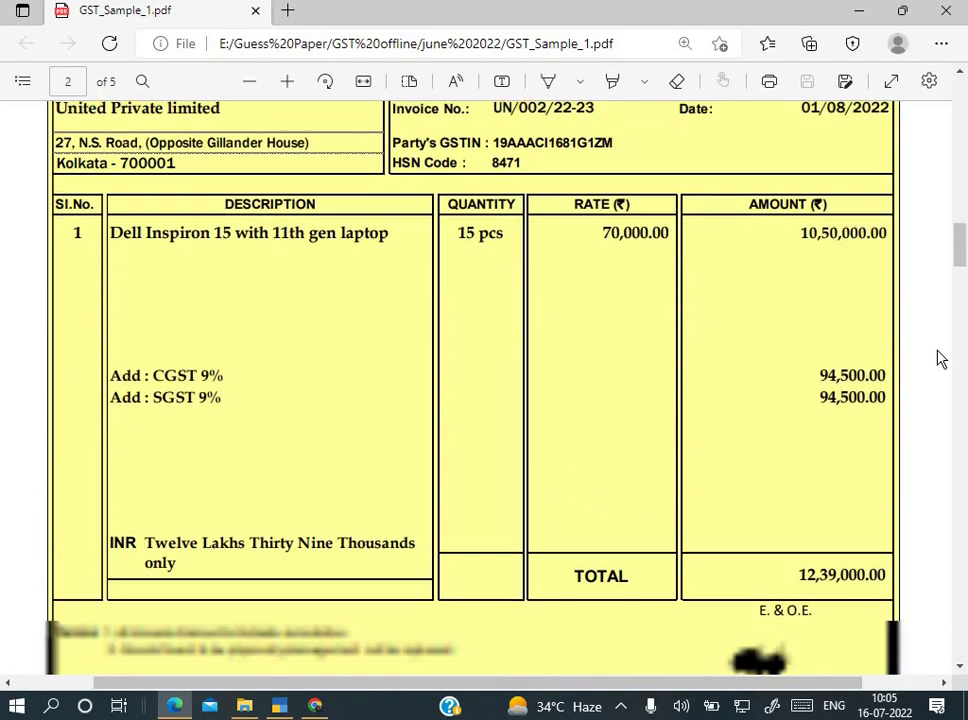
scroll(941, 359, "up", 3)
scroll(941, 359, "down", 4)
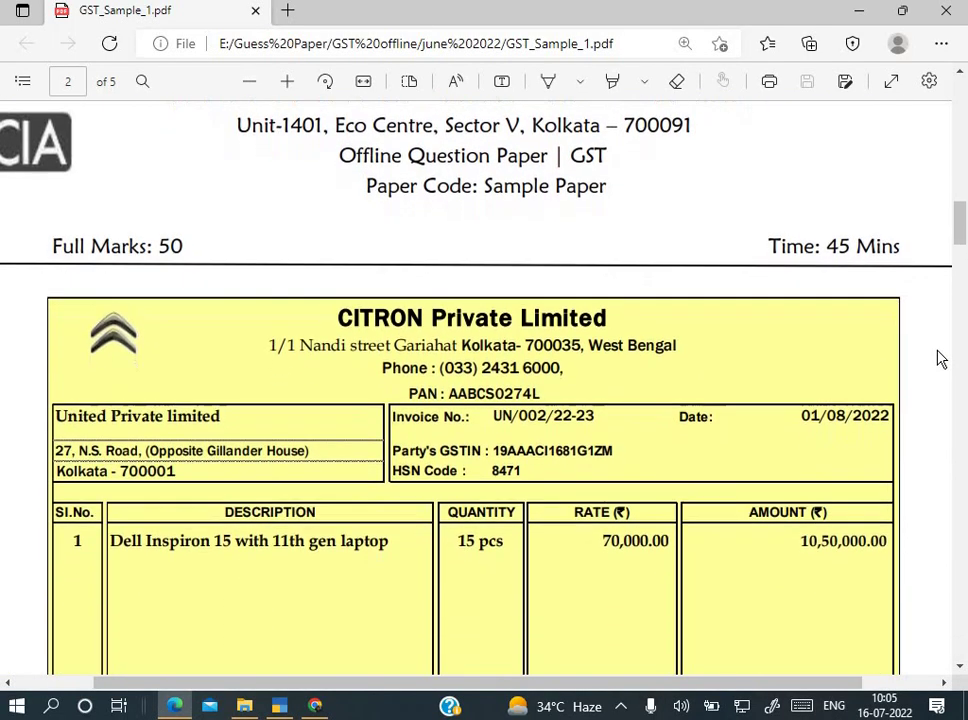
scroll(941, 359, "up", 1)
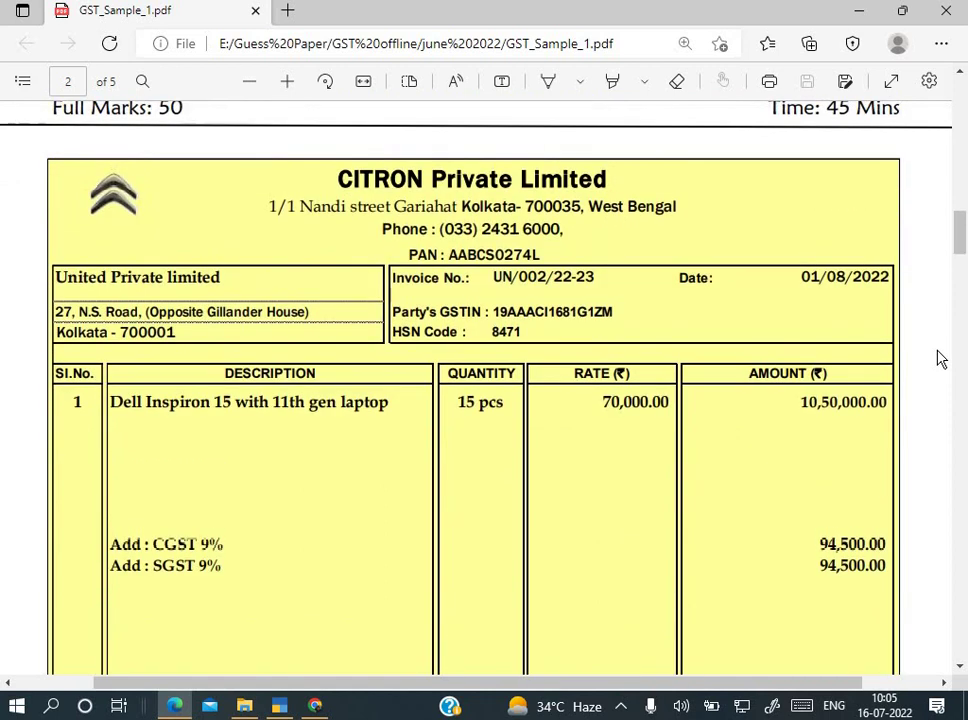
scroll(941, 359, "down", 4)
scroll(940, 358, "down", 8)
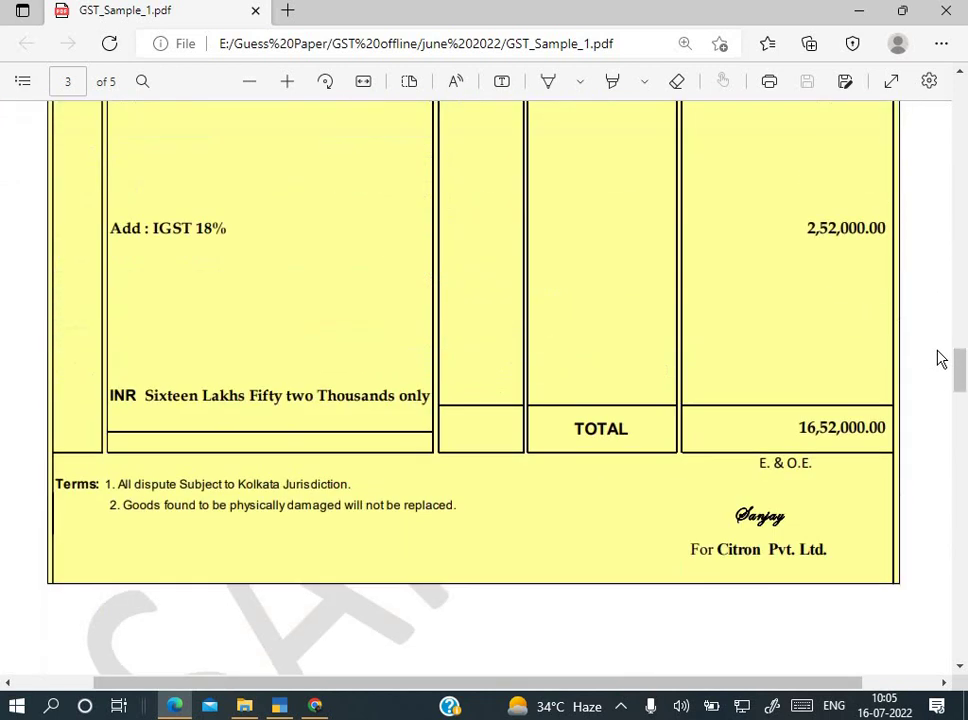
scroll(940, 358, "up", 2)
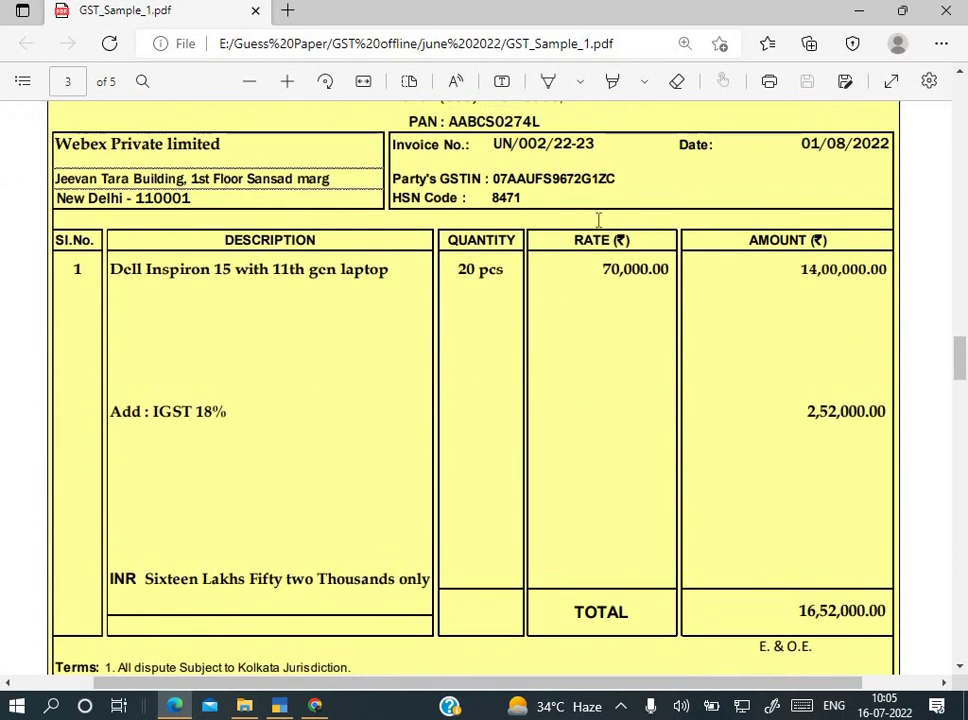
double_click(546, 145)
key("ctrl+c")
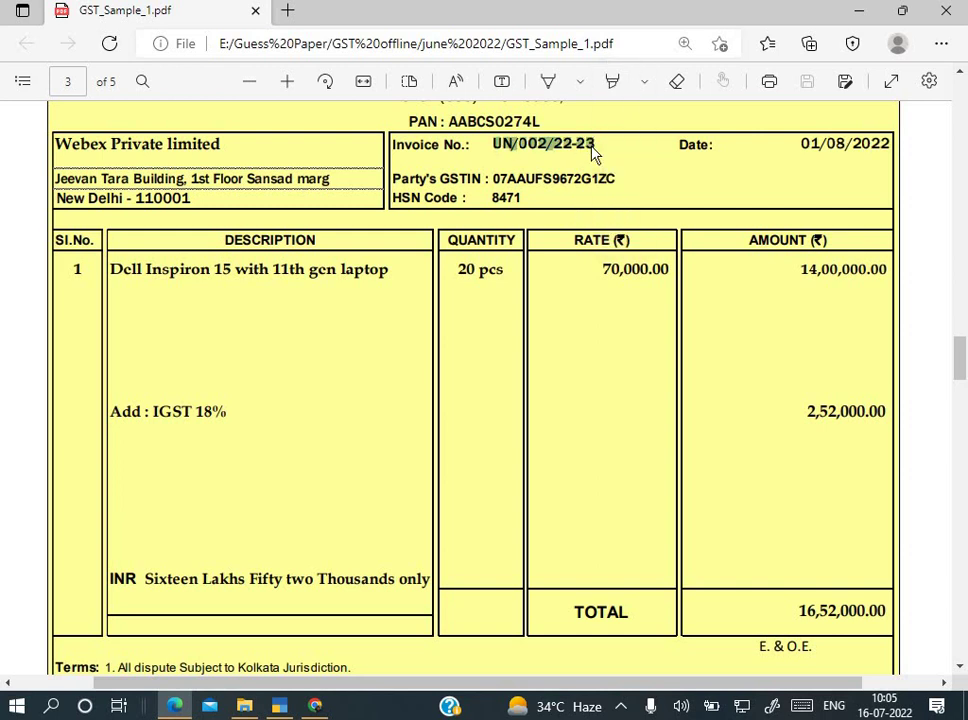
key("alt+Tab")
key("ctrl+v")
key("Return")
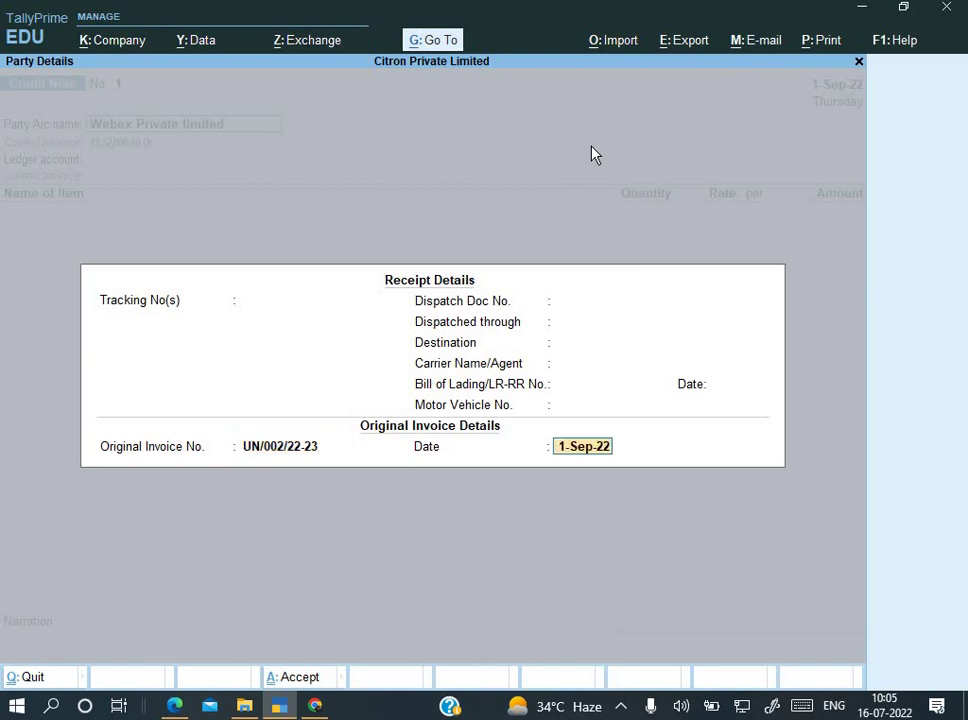
Step: Enter original invoice date 1.8 and accept Webex as buyer with Delhi as place of supply
key("alt+Tab")
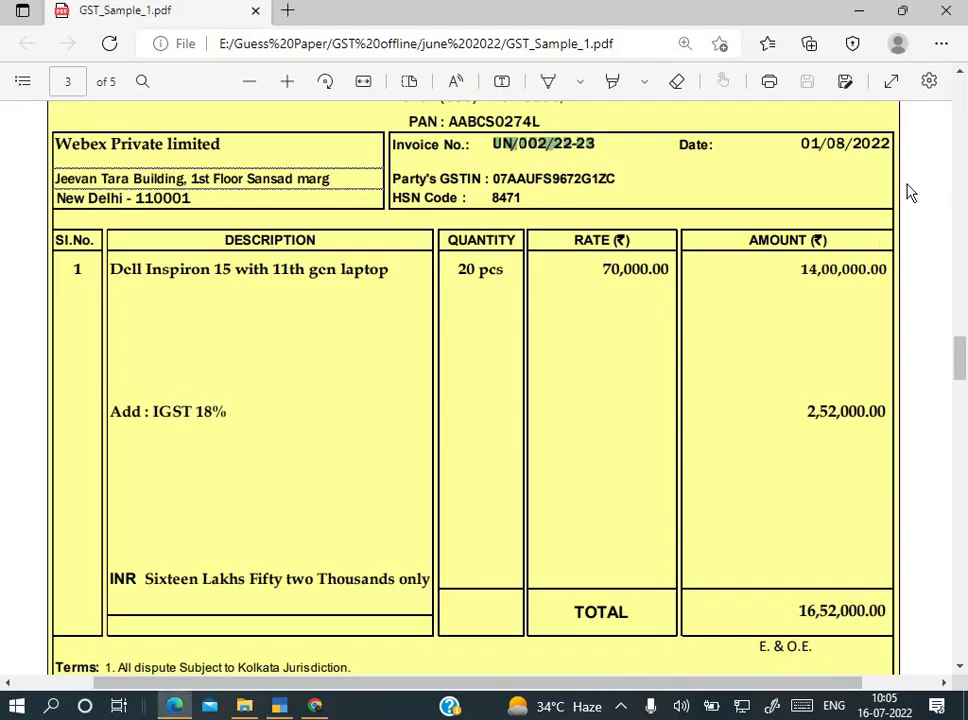
key("alt+Tab")
type("1.8")
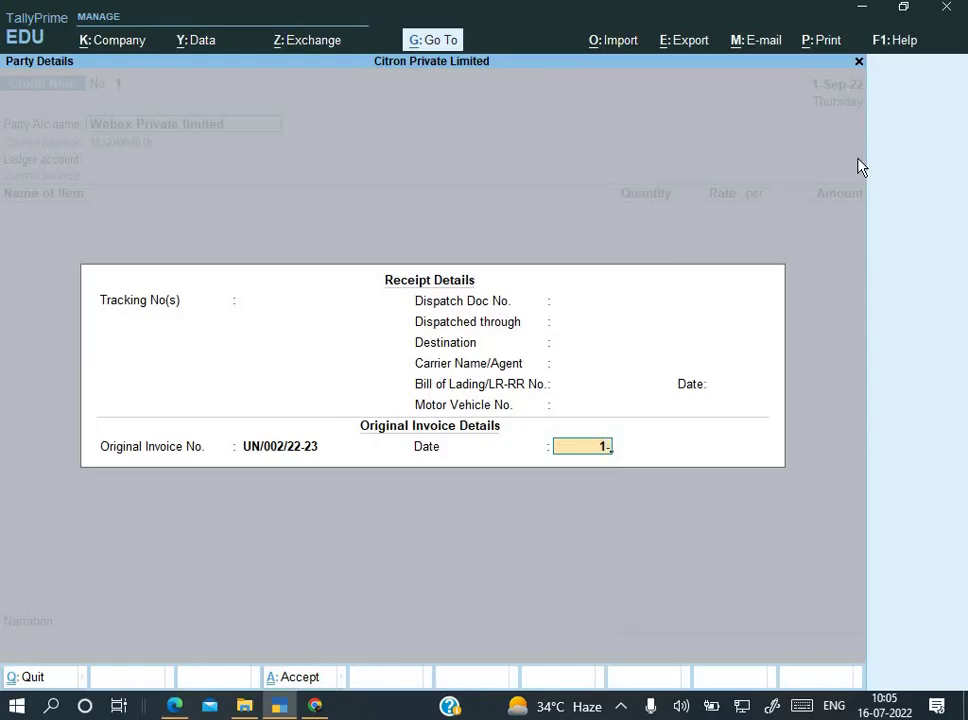
key("Return")
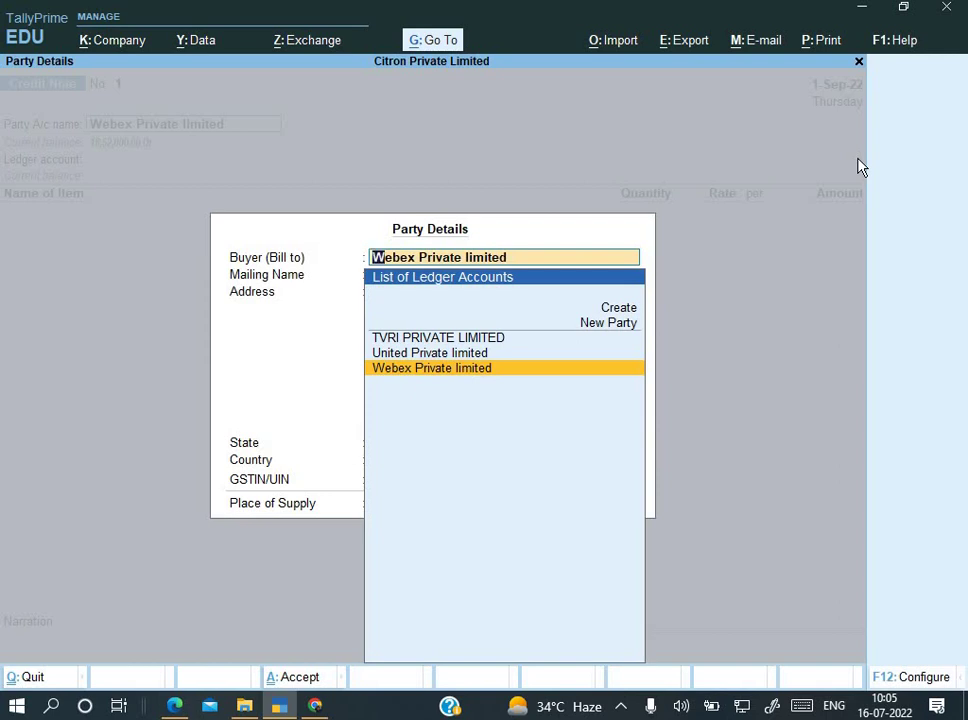
key("Return")
key("Return")
key("Return")
key("Return")
key("Return")
key("Return")
key("Return")
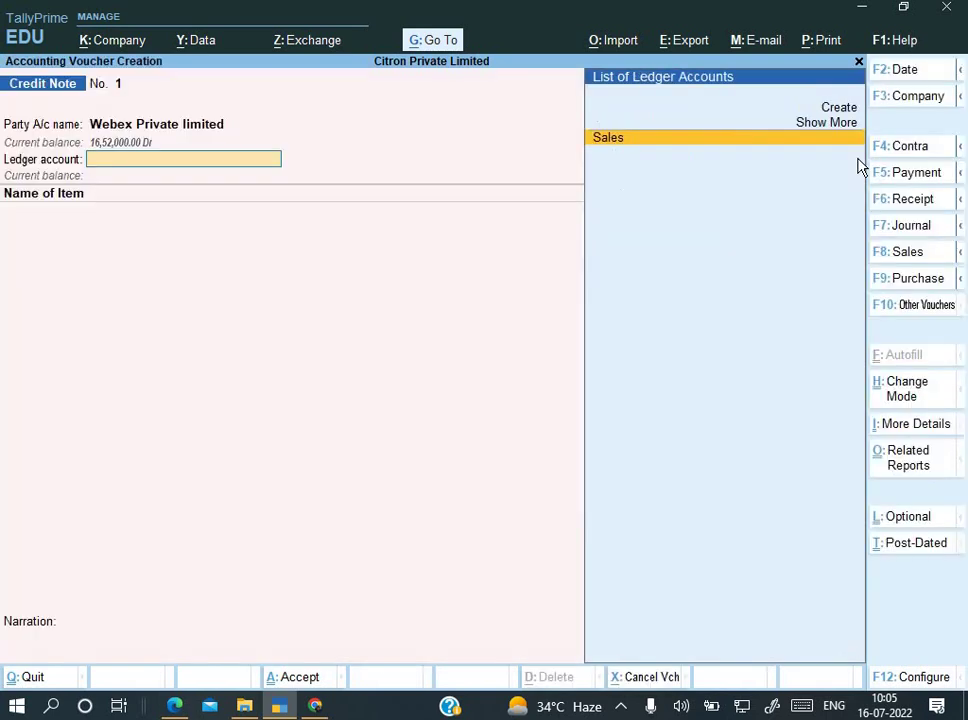
key("Return")
key("Return")
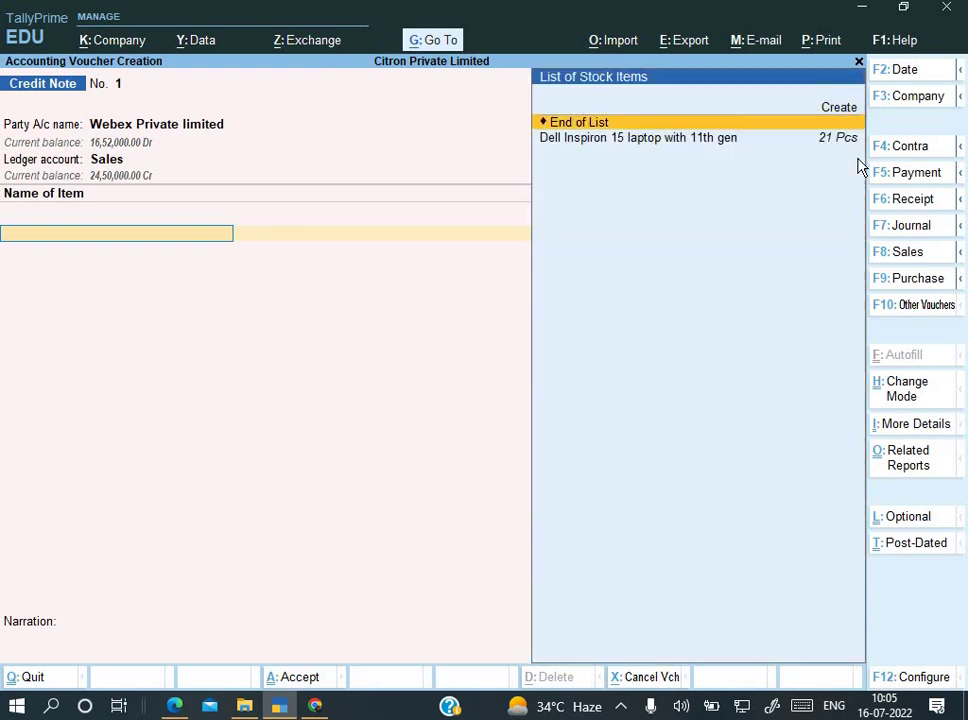
Step: Under the Sales ledger, add 2 Pcs of Dell Inspiron 15 laptop at 70,000.00, totalling 1,40,000.00
key("Down")
key("Return")
type("2")
key("Return")
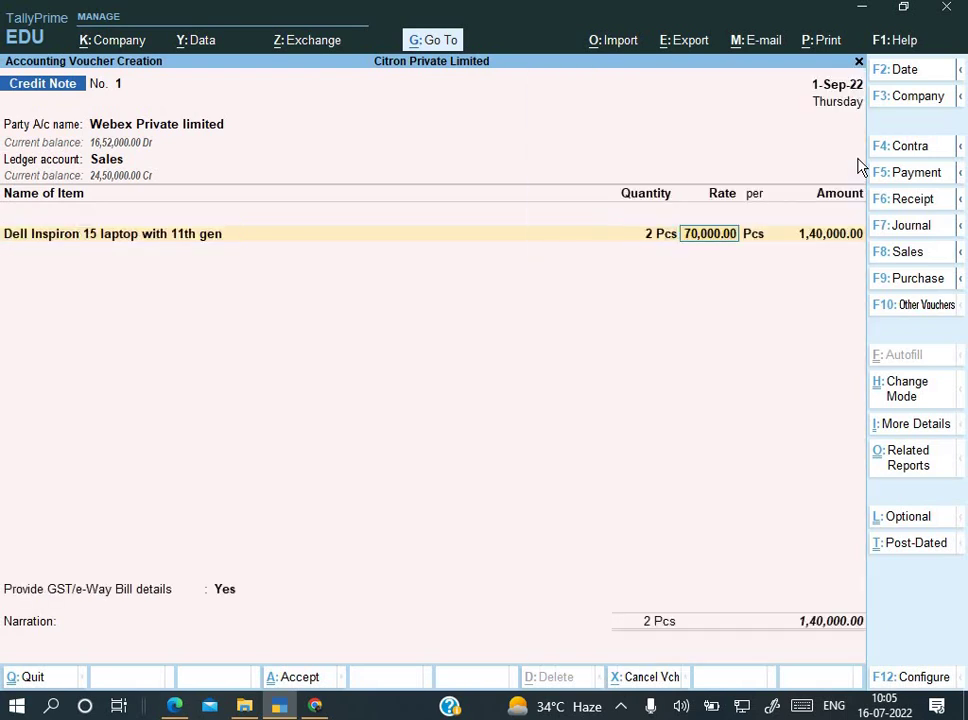
key("Return")
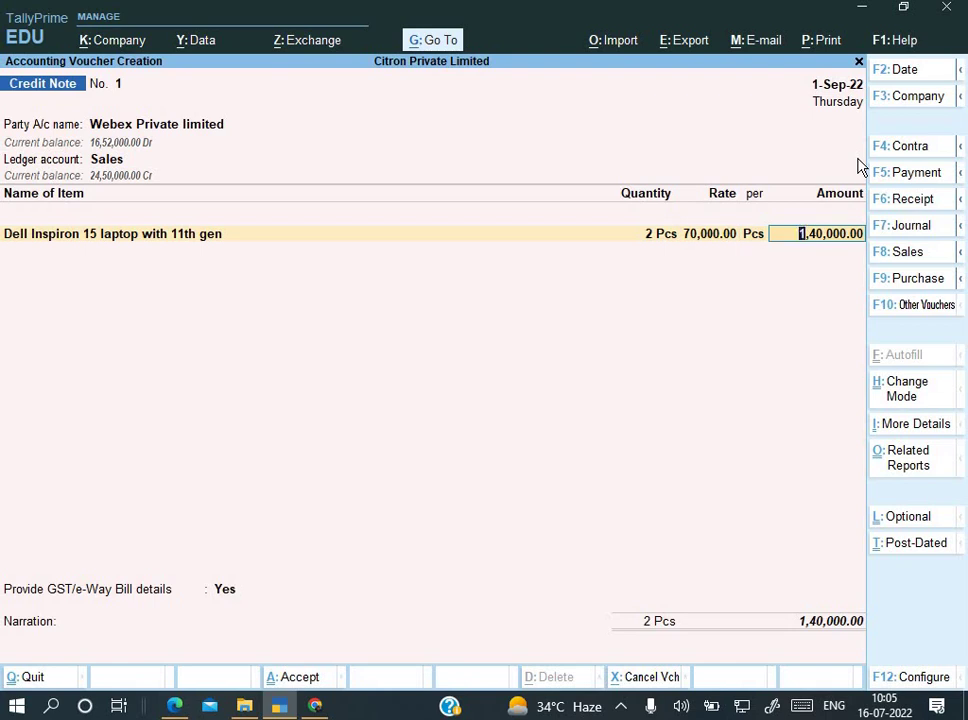
key("Return")
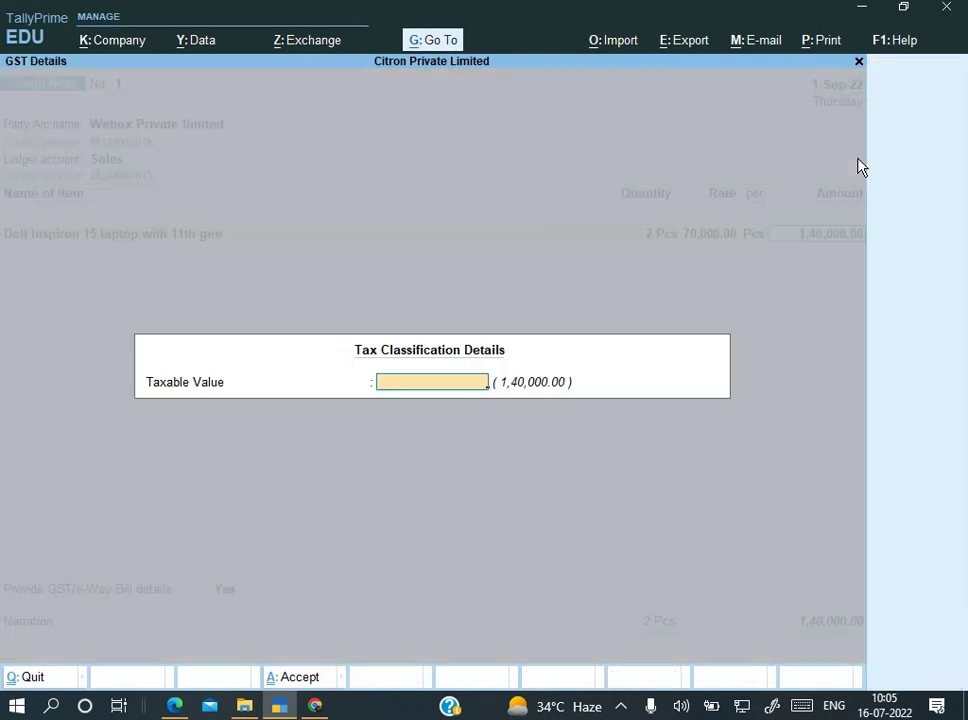
key("Return")
key("Return")
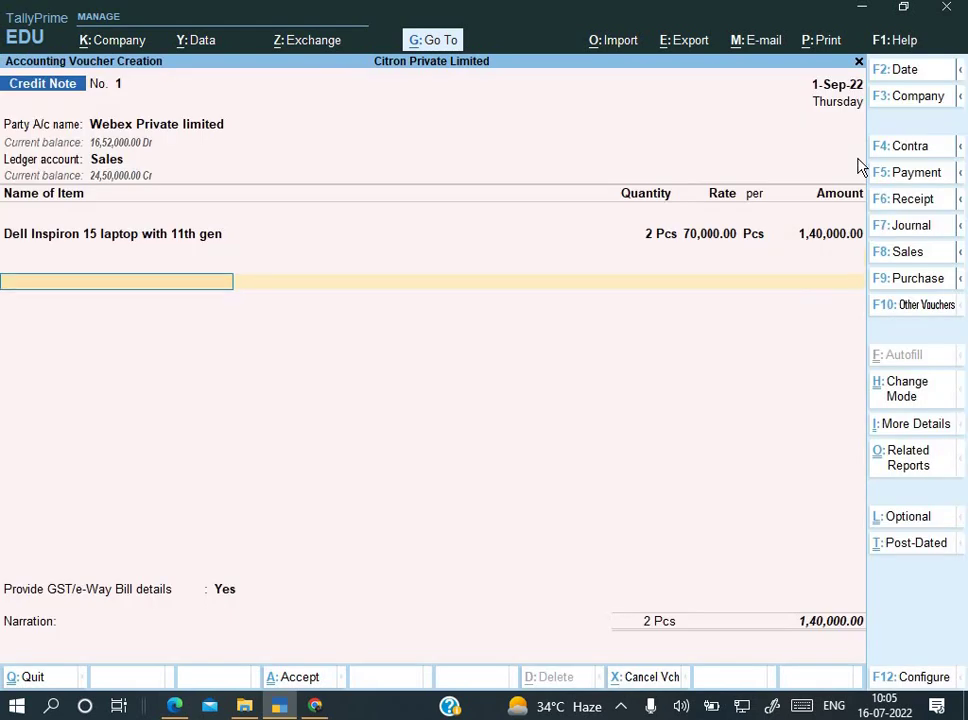
type("O")
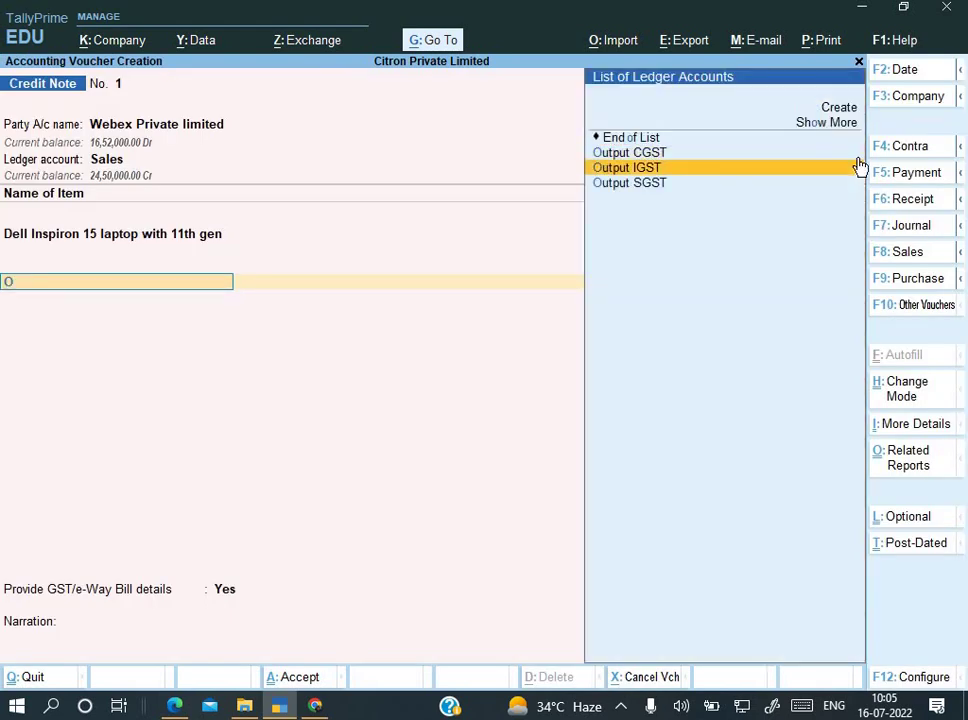
Step: Add Output IGST of 25,200.00 and set GST/e-Way Bill details to No
left_click(858, 167)
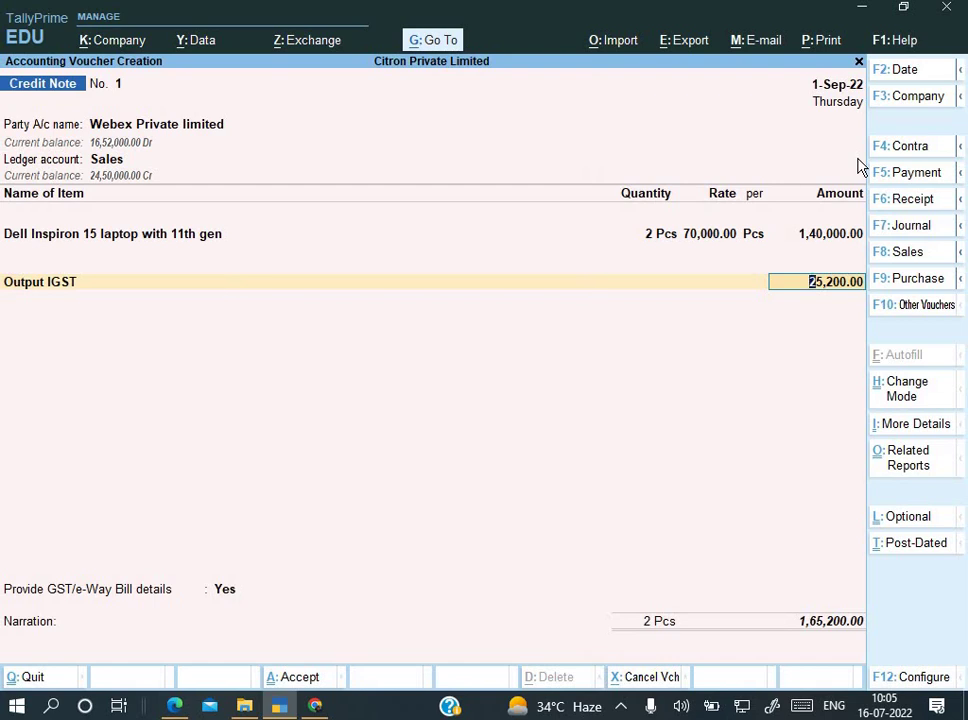
key("Return")
key("Return")
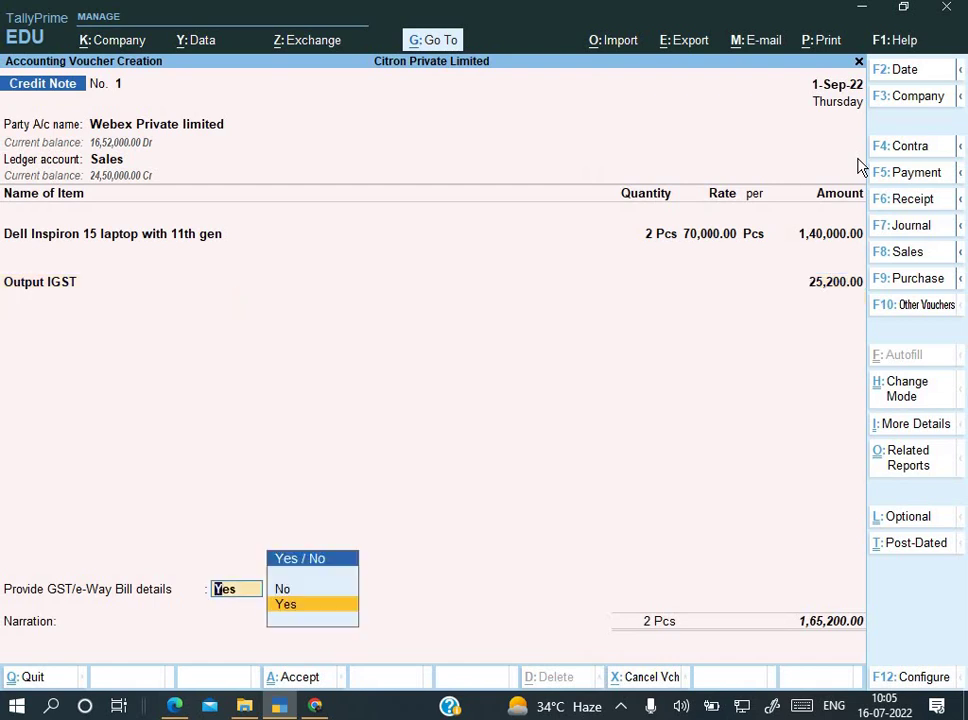
key("Return")
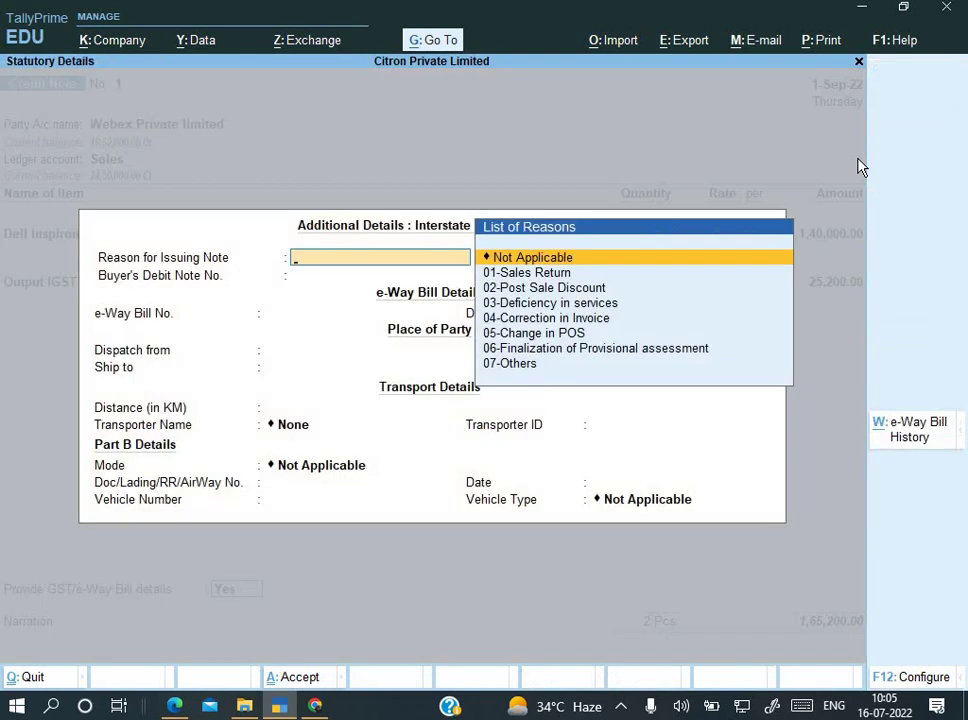
key("Escape")
key("n")
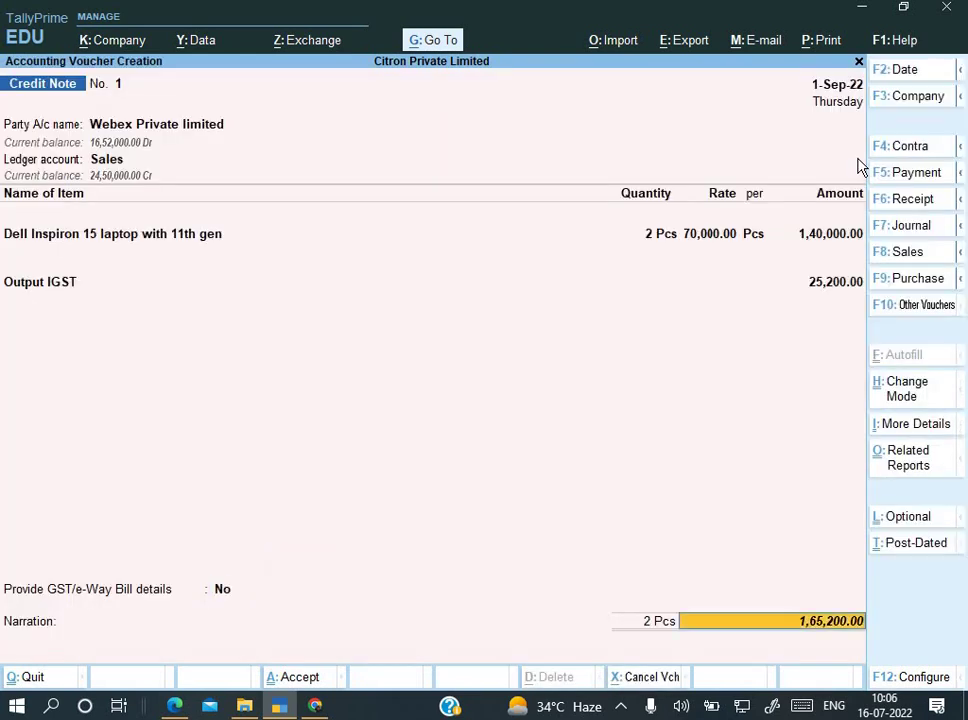
Step: Adjust against reference UN/002/22-23, add narration 'Being goods return', and save the credit note
key("Return")
key("Return")
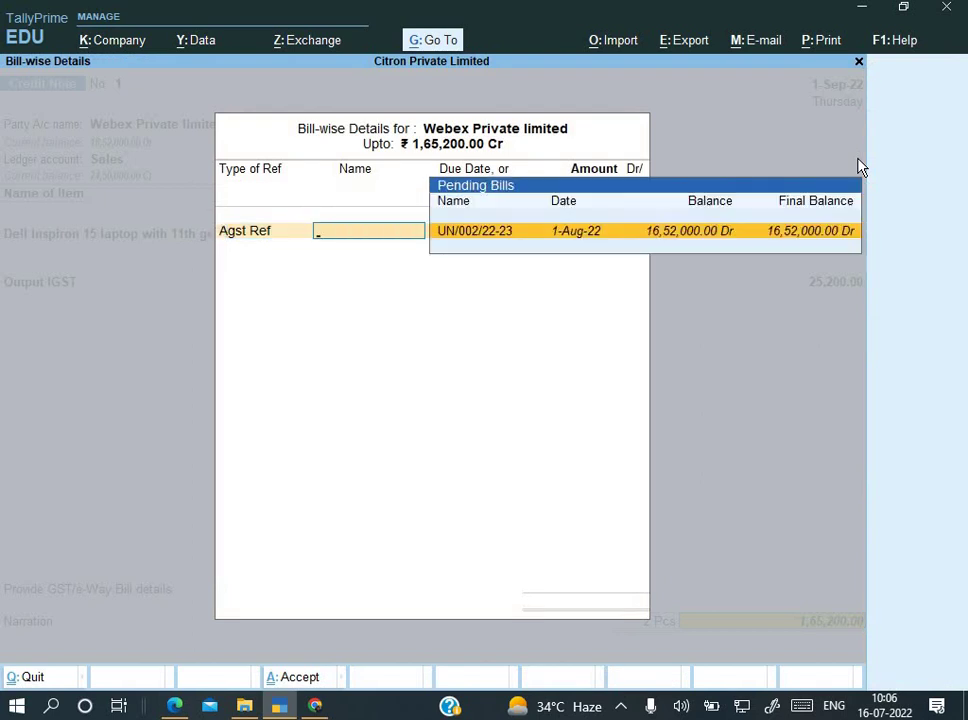
key("Return")
key("Return")
key("Return")
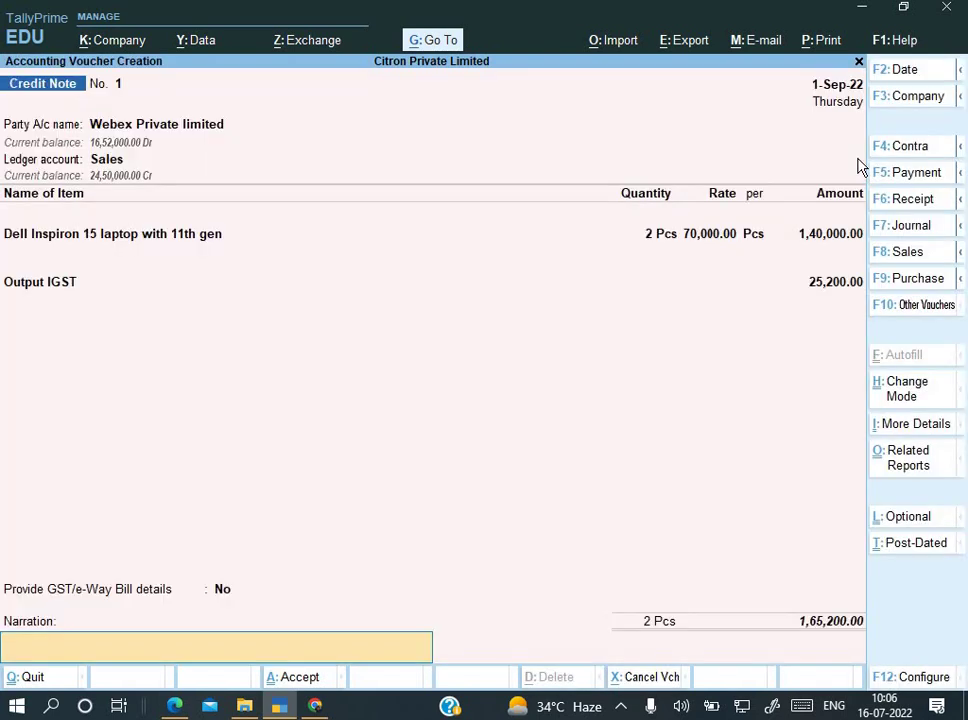
type("Being goods return")
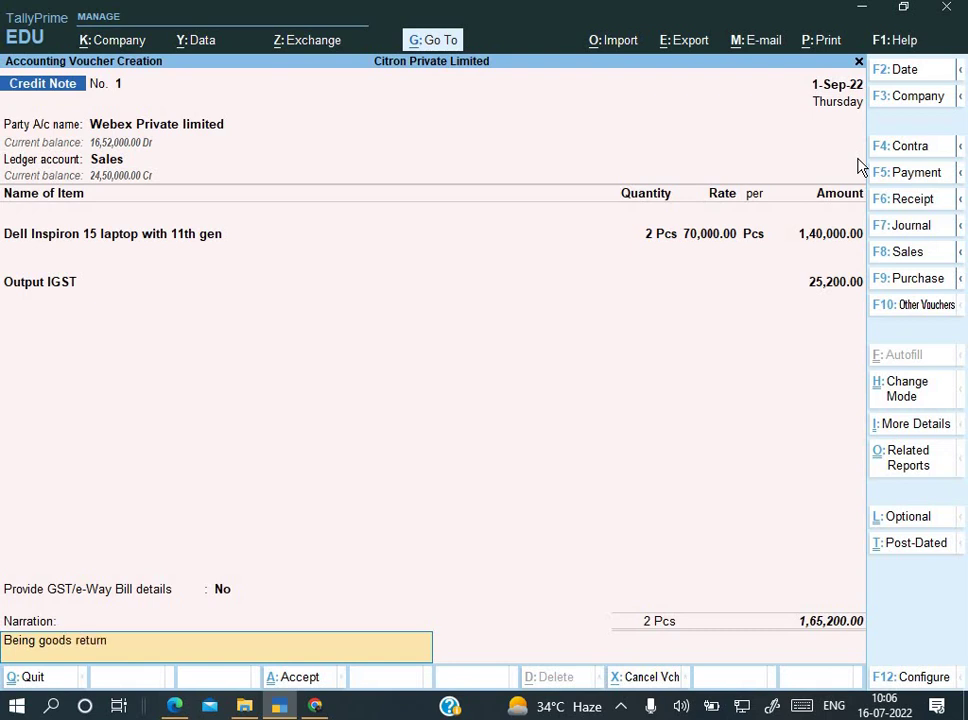
key("Return")
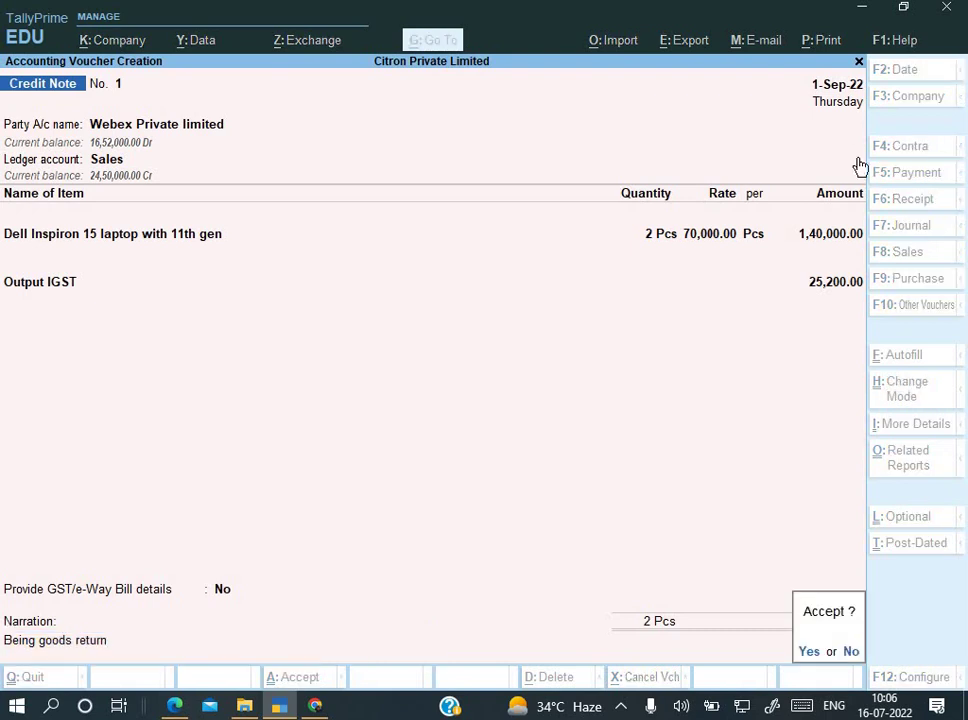
key("Return")
key("alt+Tab")
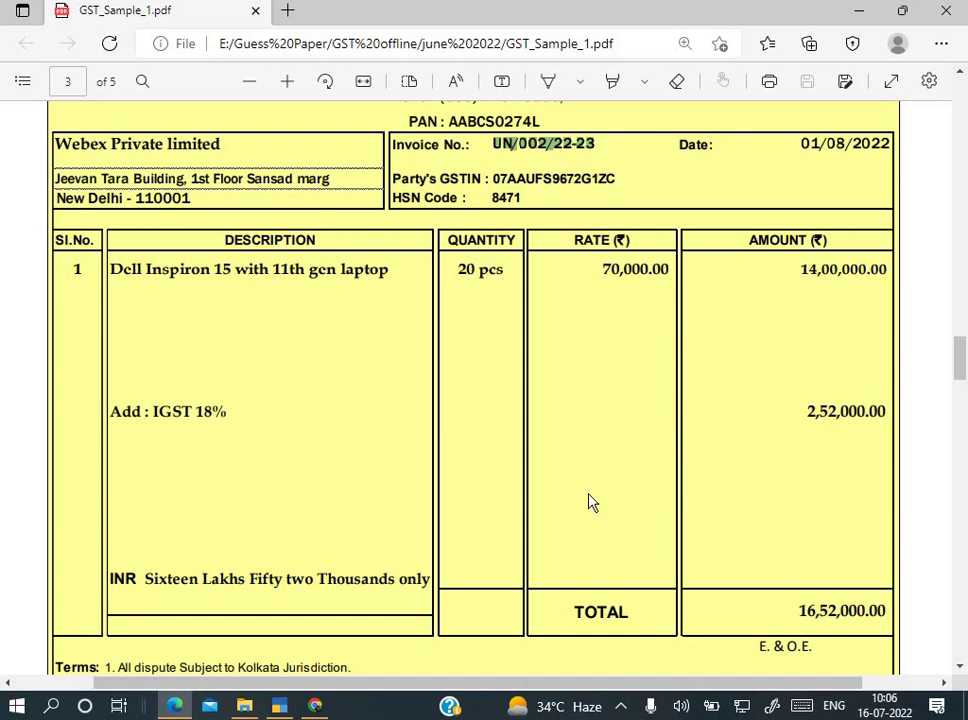
Step: Scroll the sample paper to page 5's Record of Stock Destroyed: 4 fire-damaged Dell Inspiron laptops
scroll(590, 501, "down", 3)
scroll(590, 501, "down", 10)
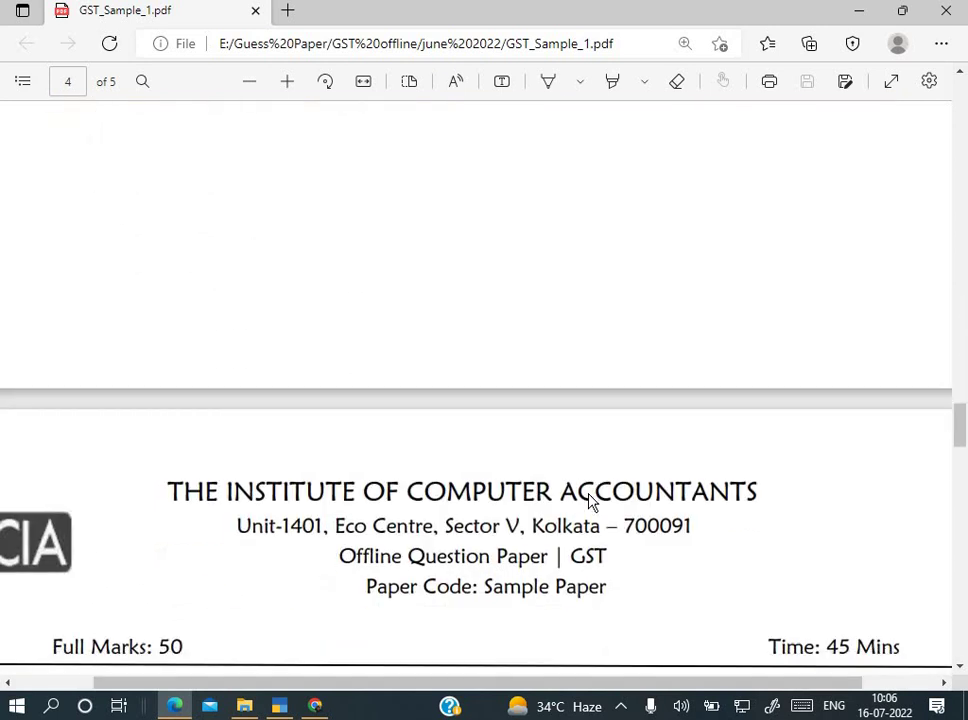
scroll(590, 501, "down", 4)
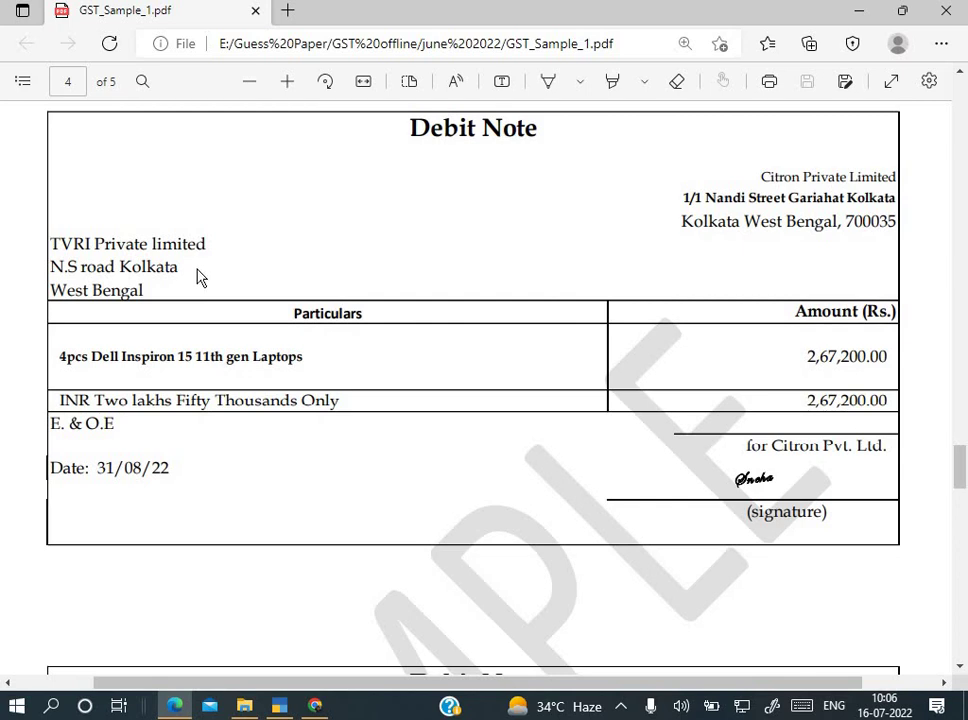
scroll(199, 275, "down", 3)
scroll(197, 277, "down", 20)
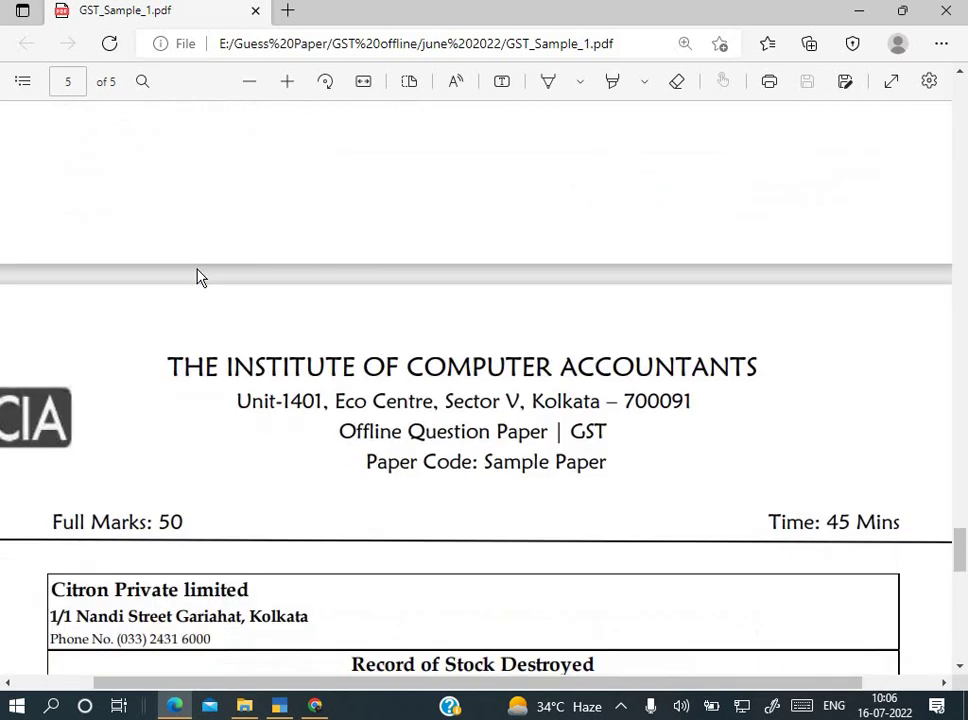
scroll(199, 276, "down", 3)
scroll(199, 276, "up", 1)
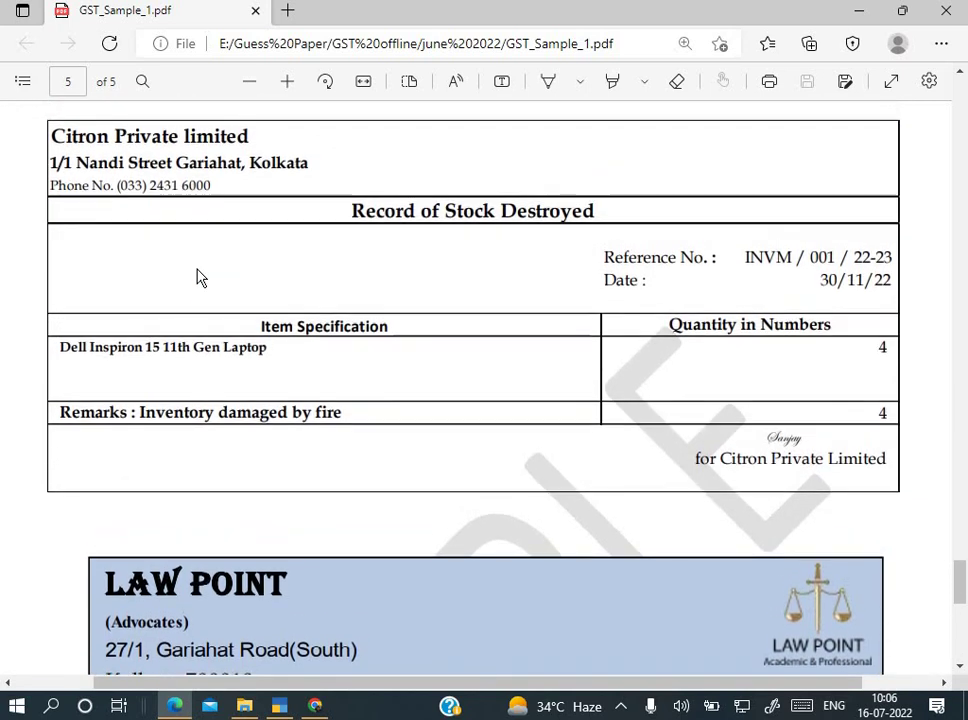
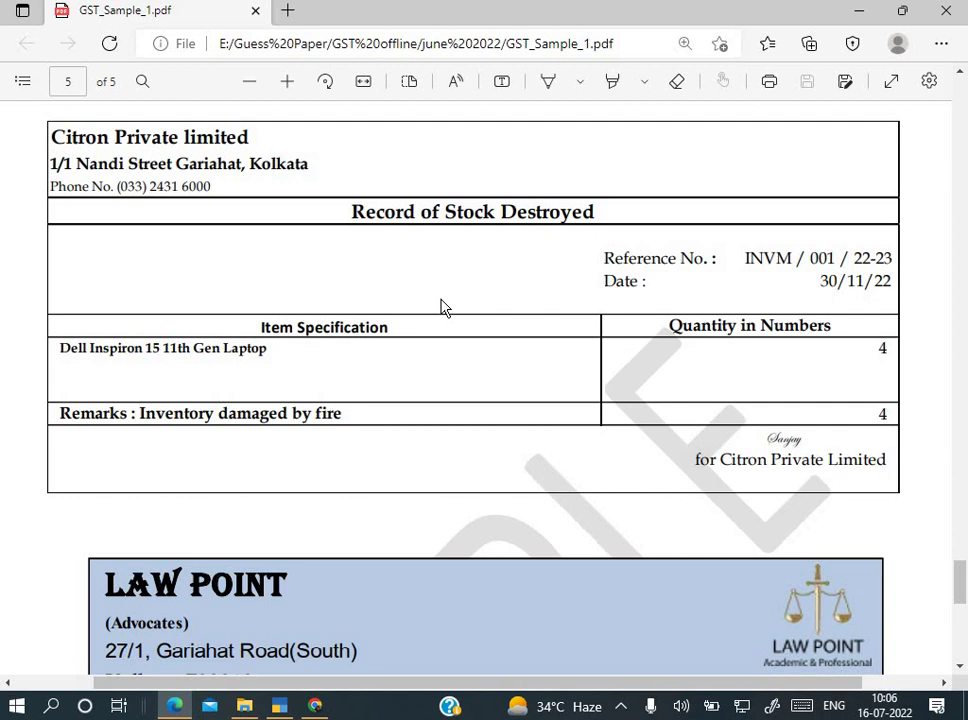
Step: Open the Dell Inspiron 15 laptop's monthly summary via Stock Summary > Computer Hardware, showing 23 Pcs closing
key("alt+Tab")
key("Escape")
key("Escape")
key("Escape")
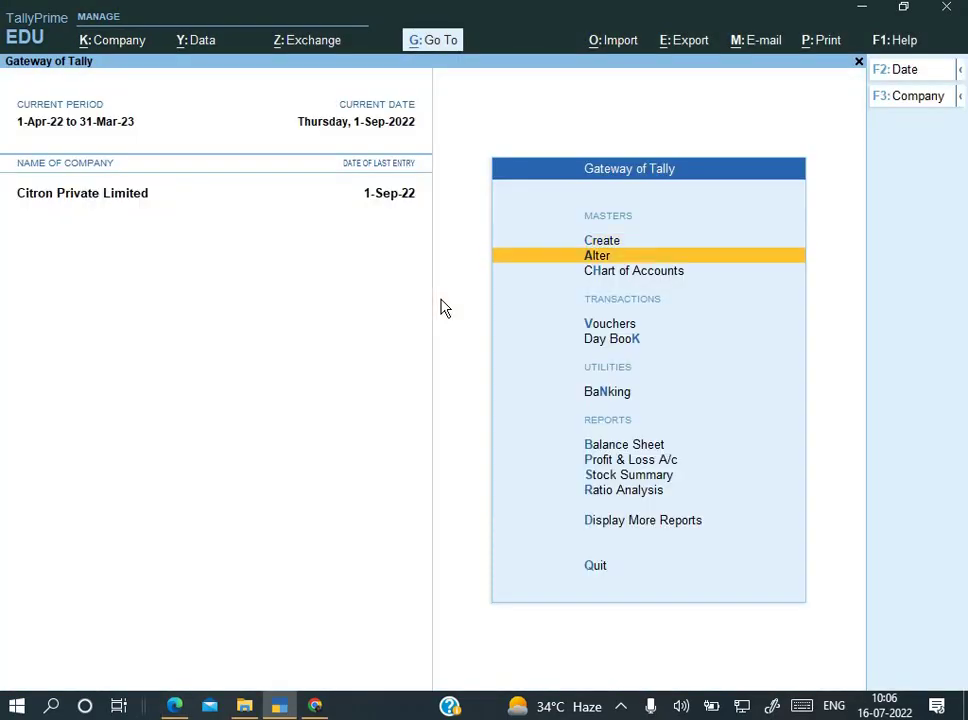
key("Down")
key("Down")
key("Down")
key("Down")
key("Down")
key("Down")
key("Up")
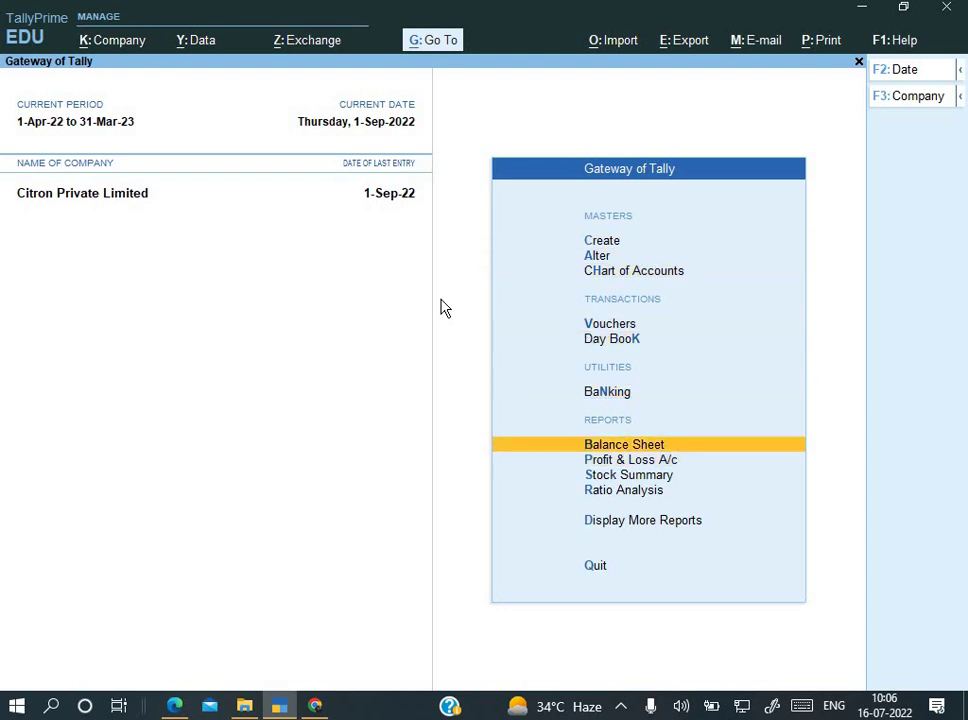
key("Down")
key("Down")
key("Return")
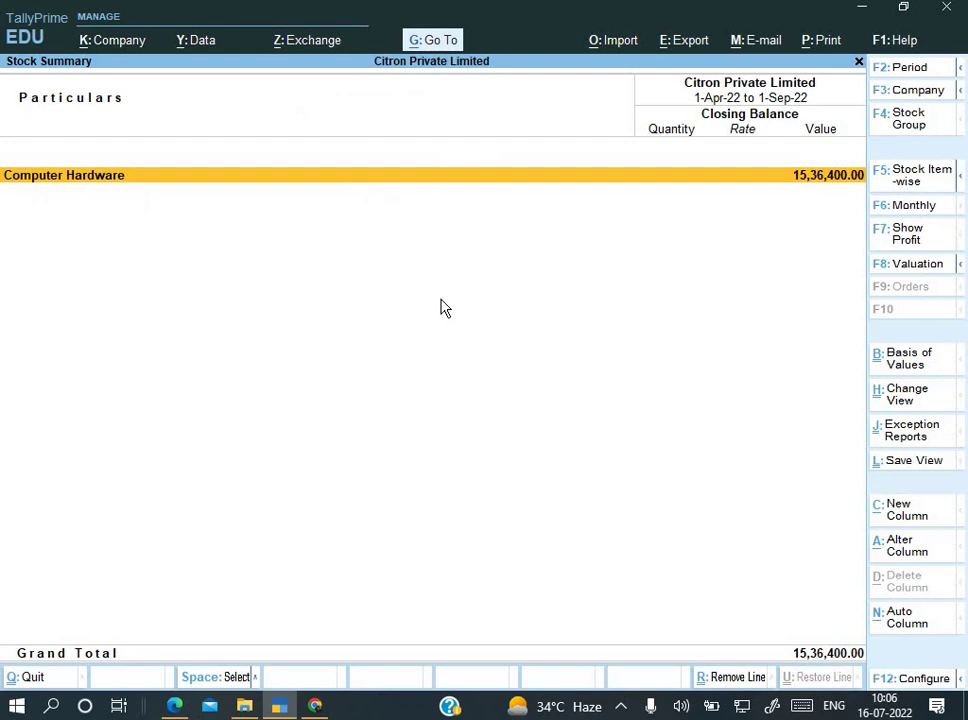
key("Return")
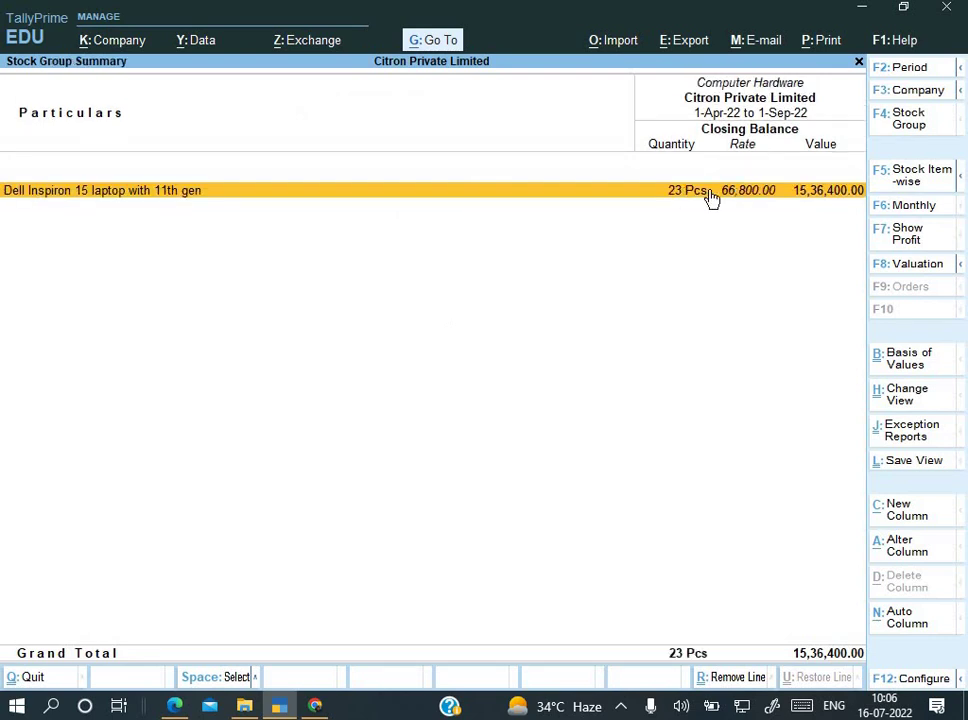
left_click(711, 198)
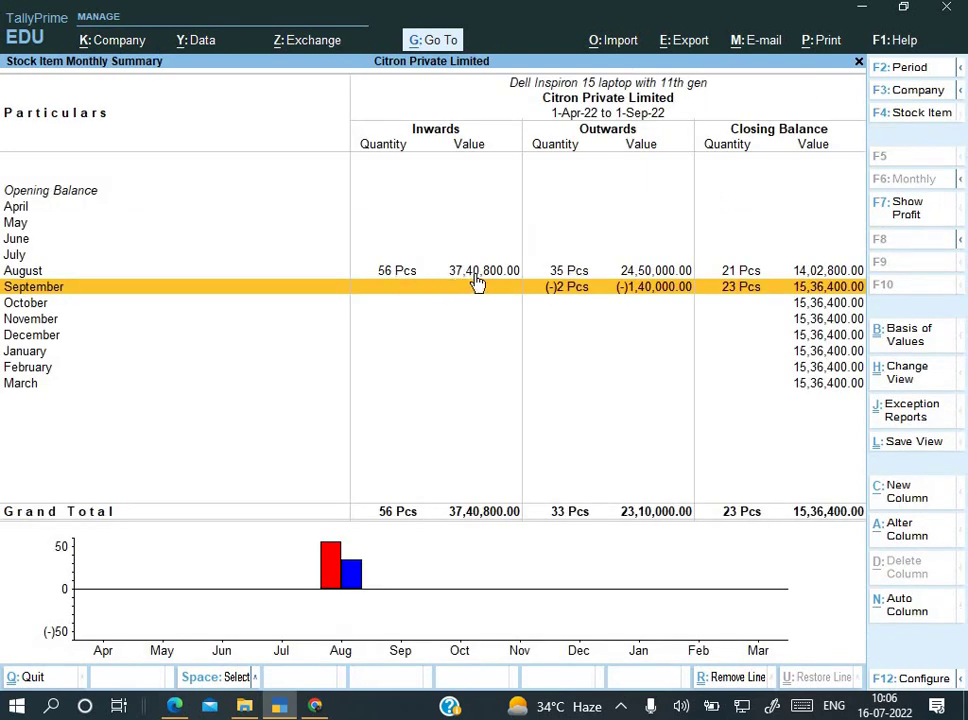
key("Up")
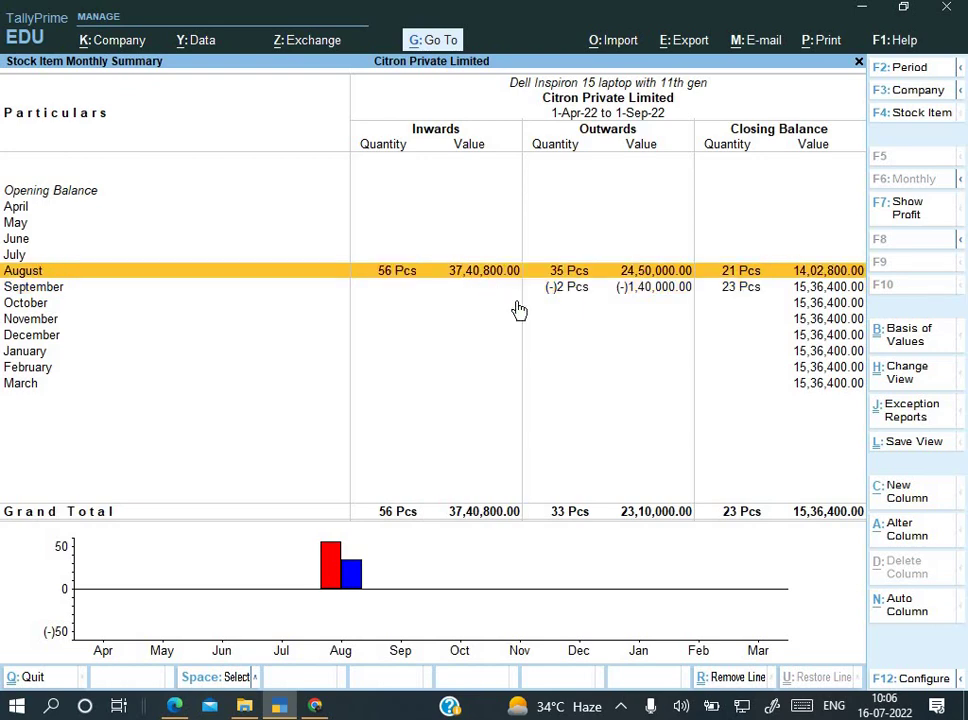
key("alt+Tab")
Step: Compare the laptop purchase invoices on PDF pages 1–3 with the 56 Pcs inward, 33 outward summary
scroll(648, 285, "up", 15)
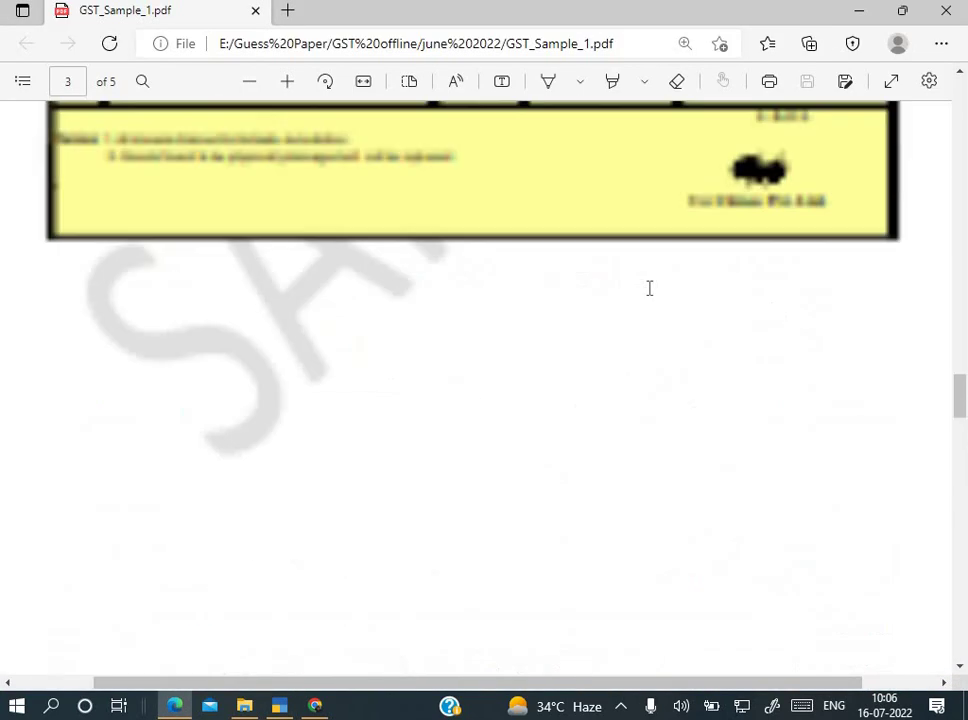
scroll(649, 288, "up", 15)
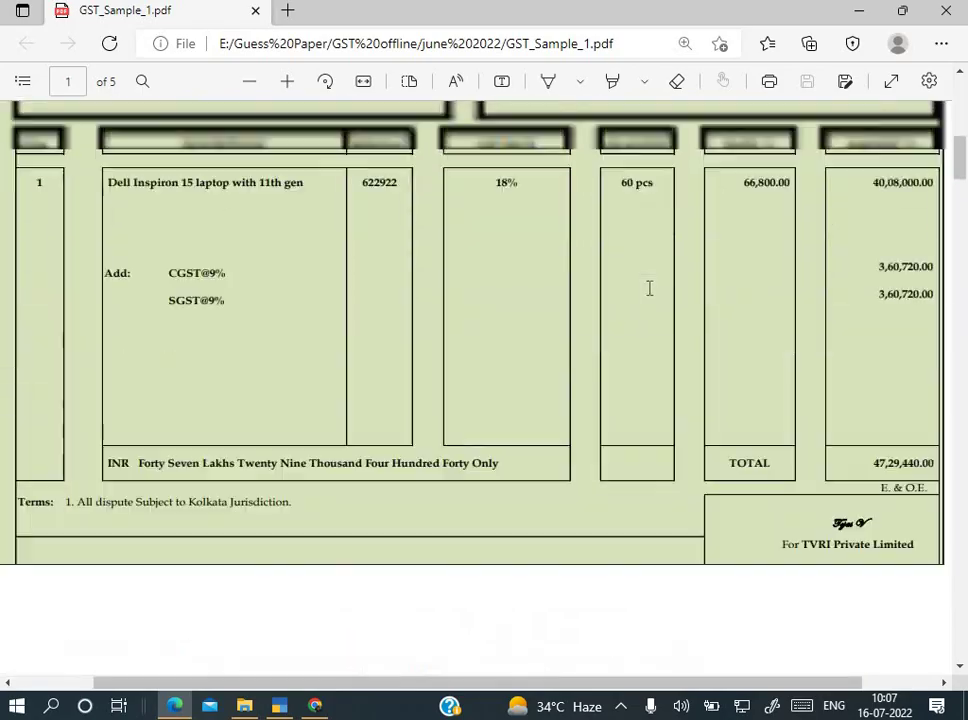
scroll(649, 288, "down", 1)
key("alt+Tab")
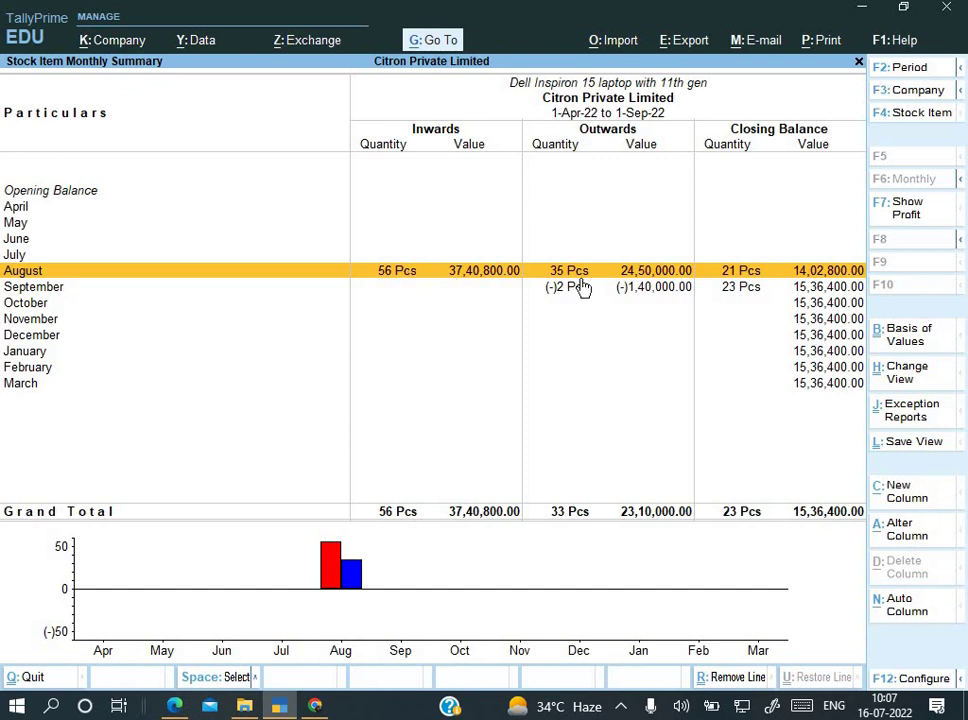
key("alt+Tab")
scroll(613, 392, "down", 1)
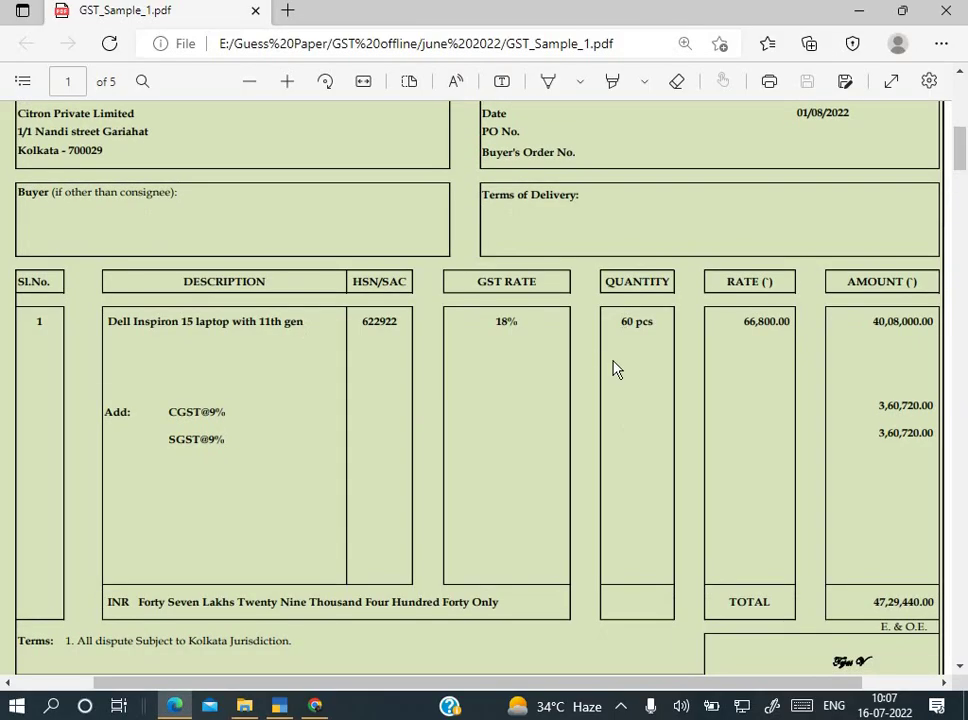
scroll(613, 380, "down", 10)
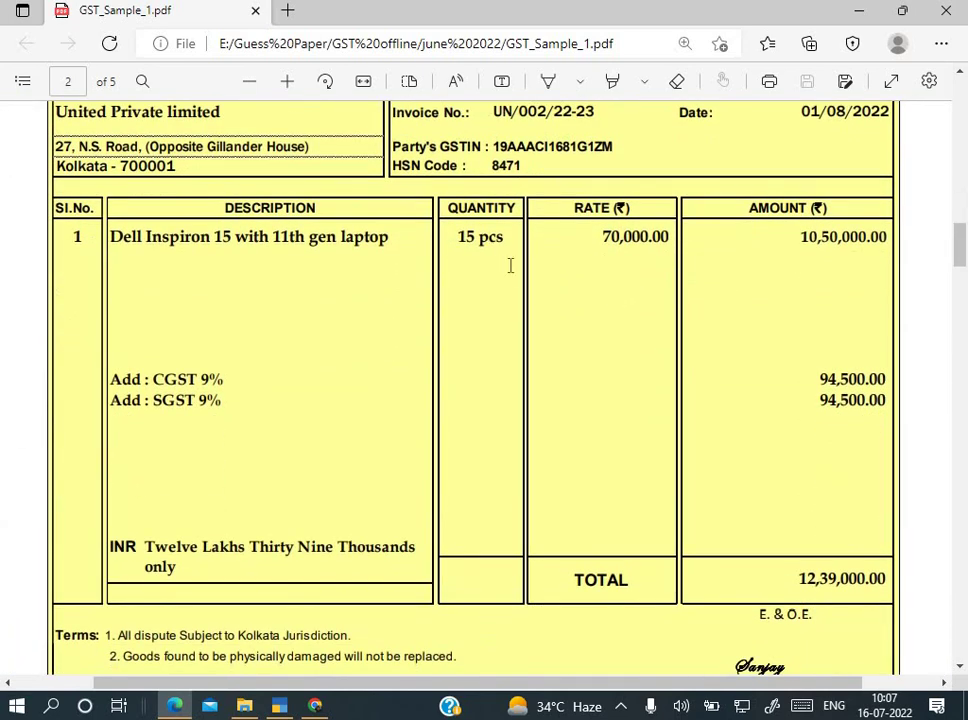
scroll(510, 268, "down", 5)
scroll(510, 272, "down", 6)
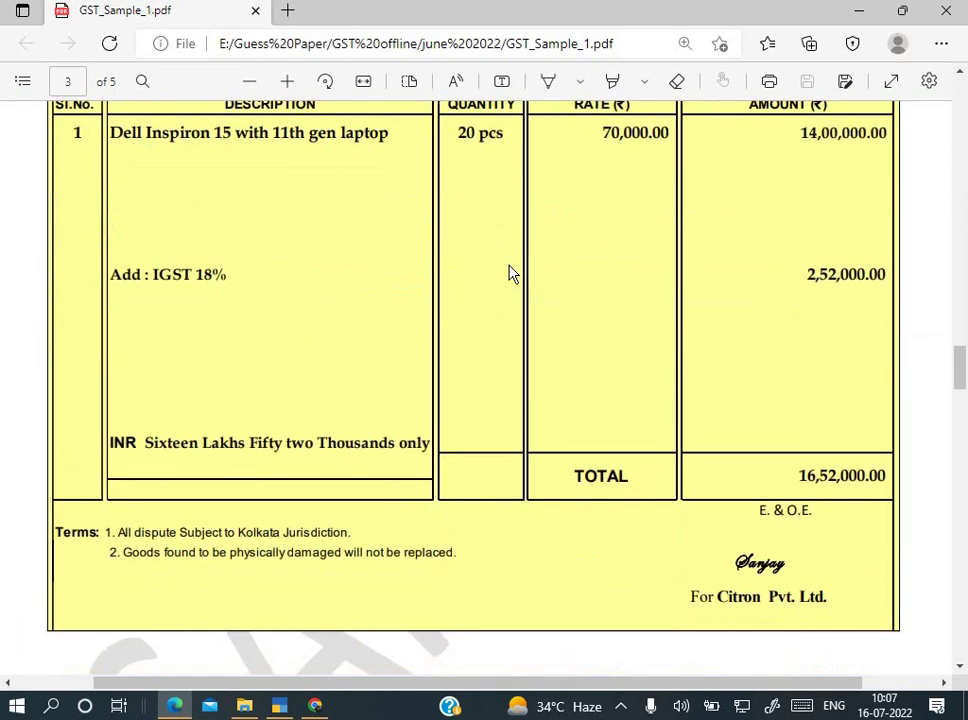
key("alt+Tab")
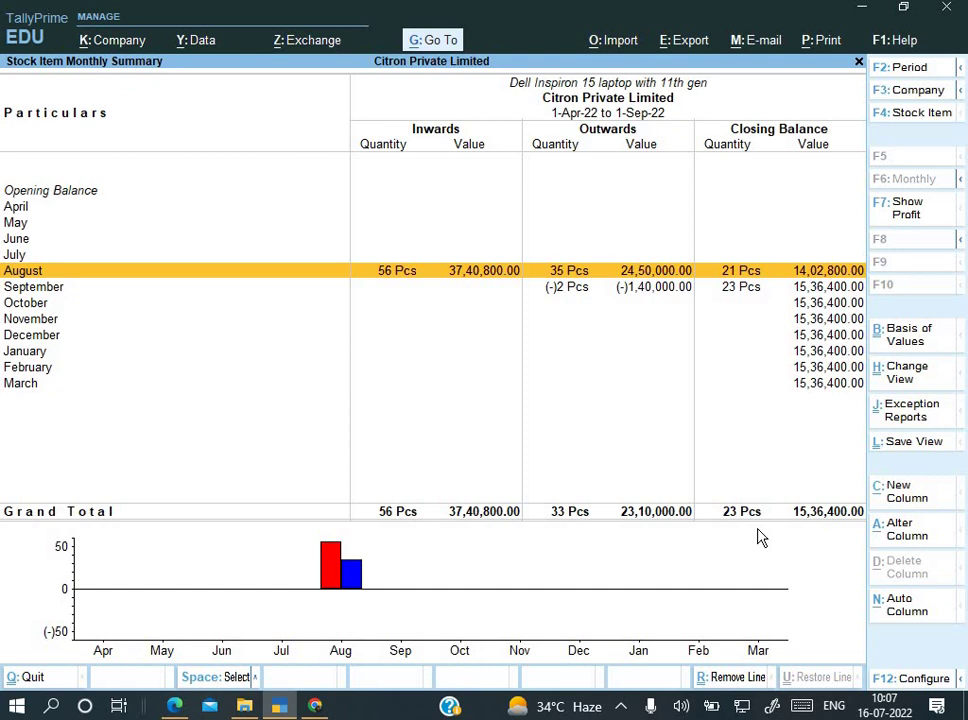
Step: Close the Stock Item Monthly Summary and Stock Summary, returning to the Gateway of Tally
key("alt+Tab")
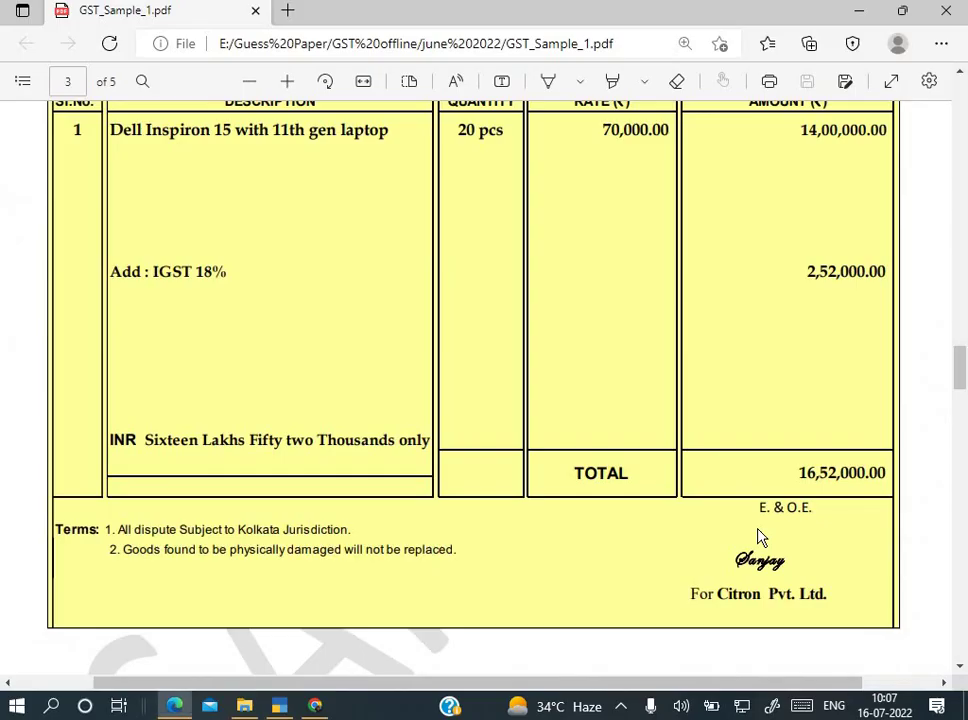
key("alt+Tab")
key("alt+Tab")
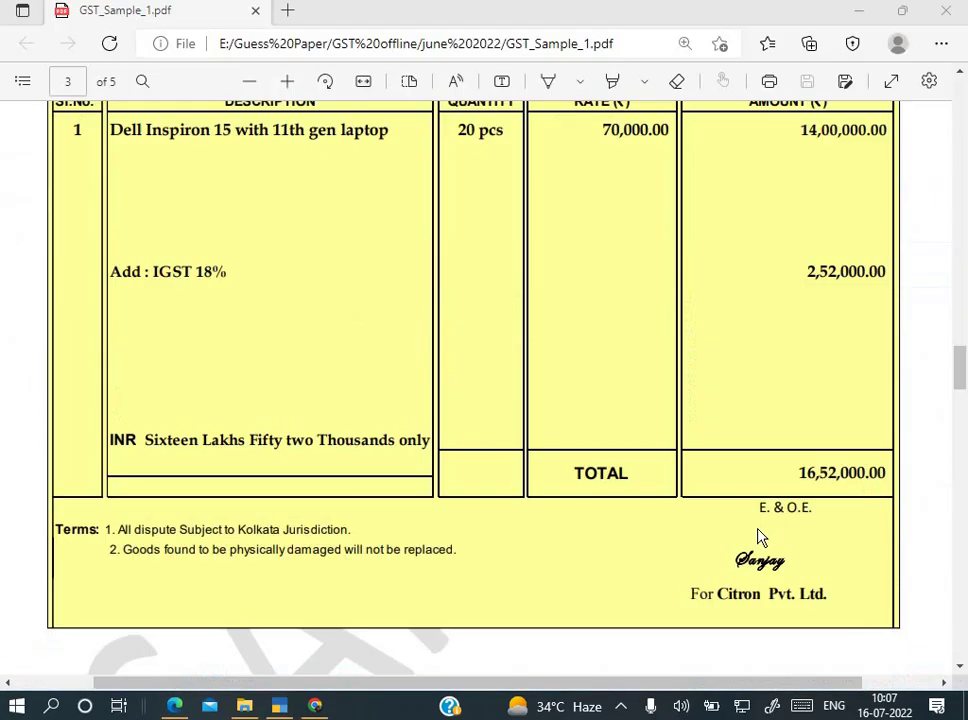
key("alt+Tab")
key("Escape")
key("Escape")
key("Escape")
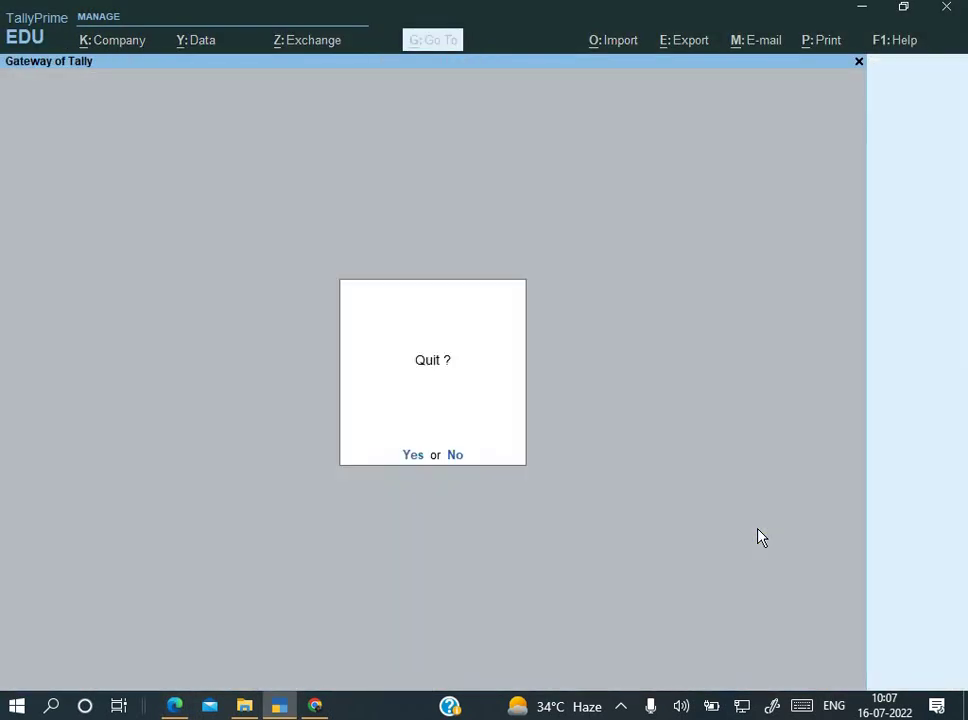
key("Escape")
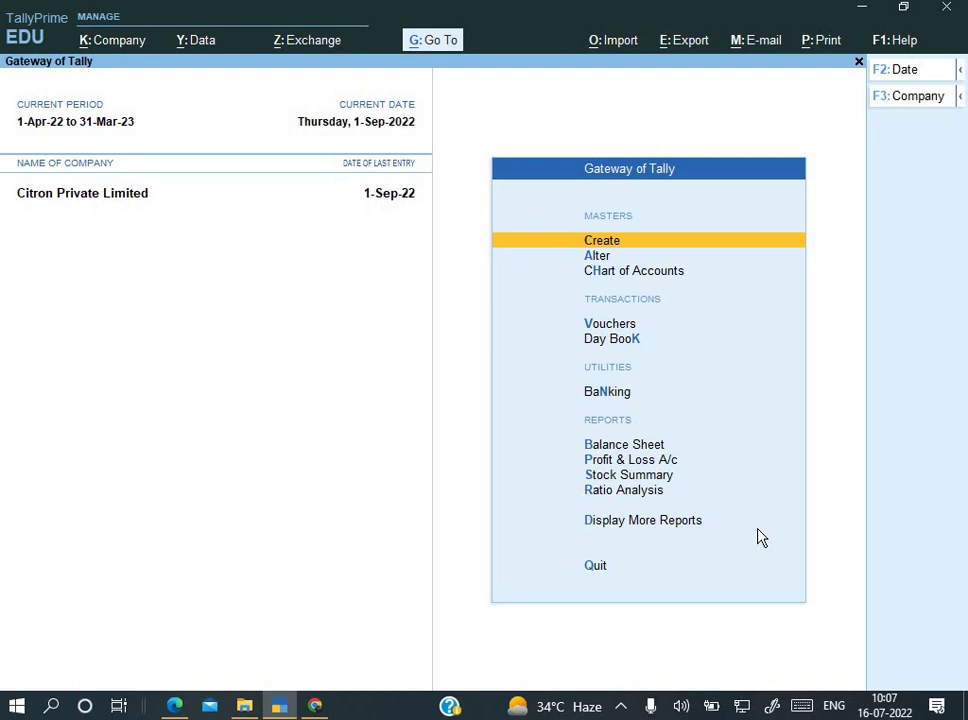
Step: Check the debit note and Record of Stock Destroyed on PDF pages 4–5, then enter Vouchers
key("alt+Tab")
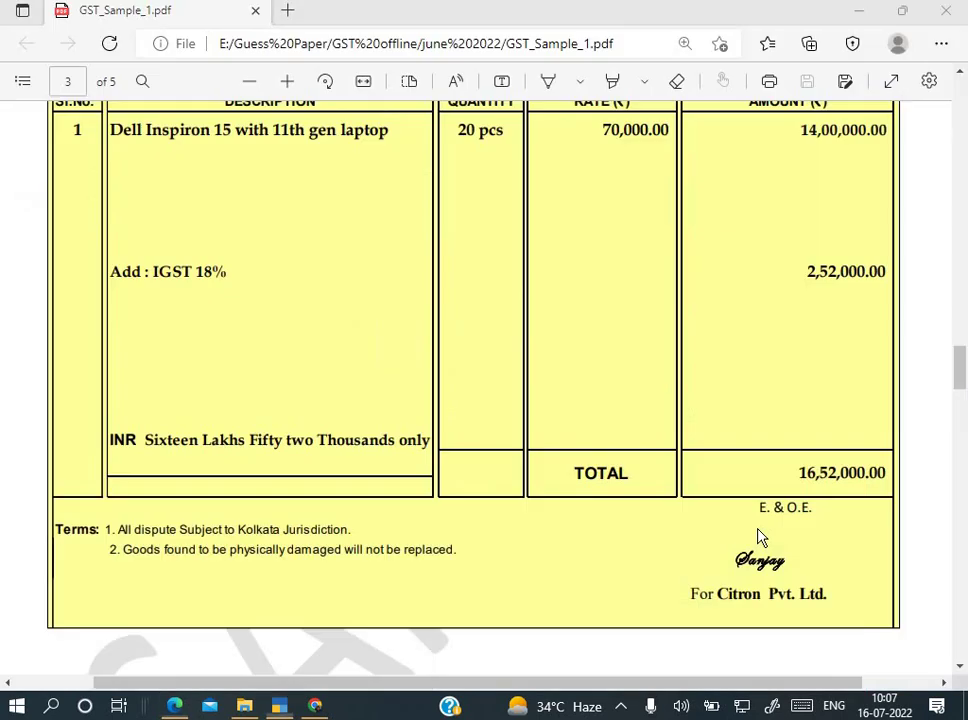
scroll(659, 564, "down", 6)
scroll(659, 564, "down", 10)
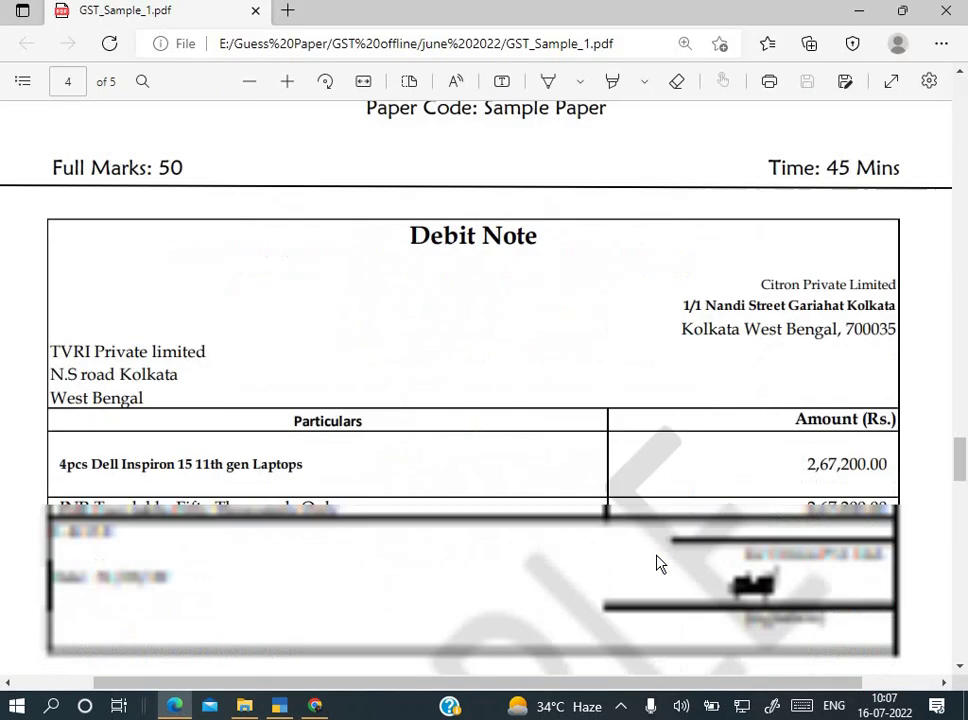
scroll(659, 564, "down", 5)
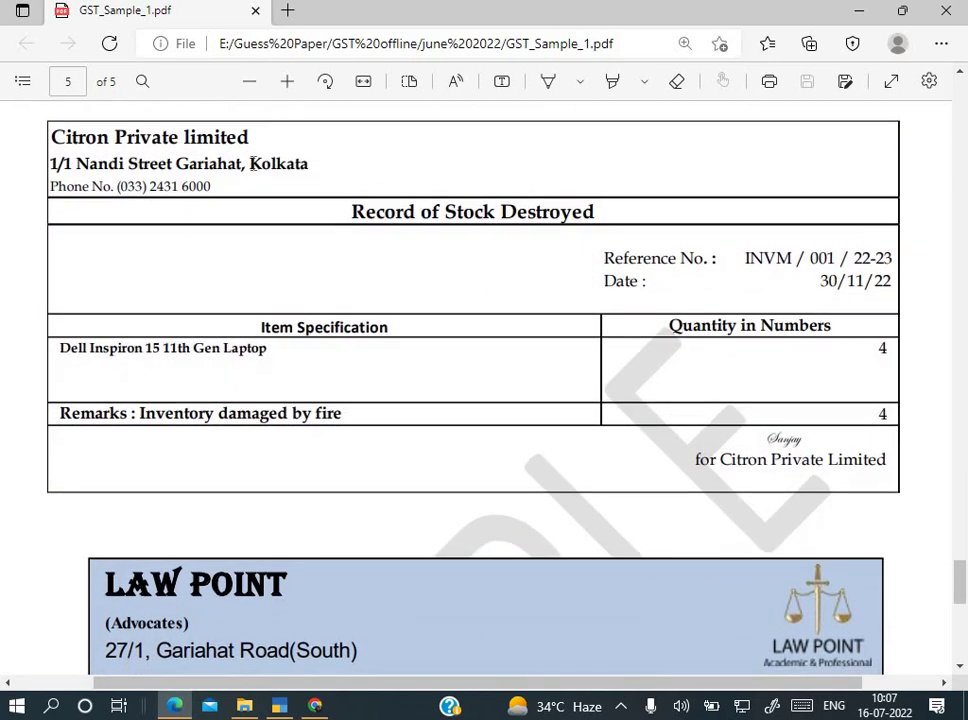
key("alt+Tab")
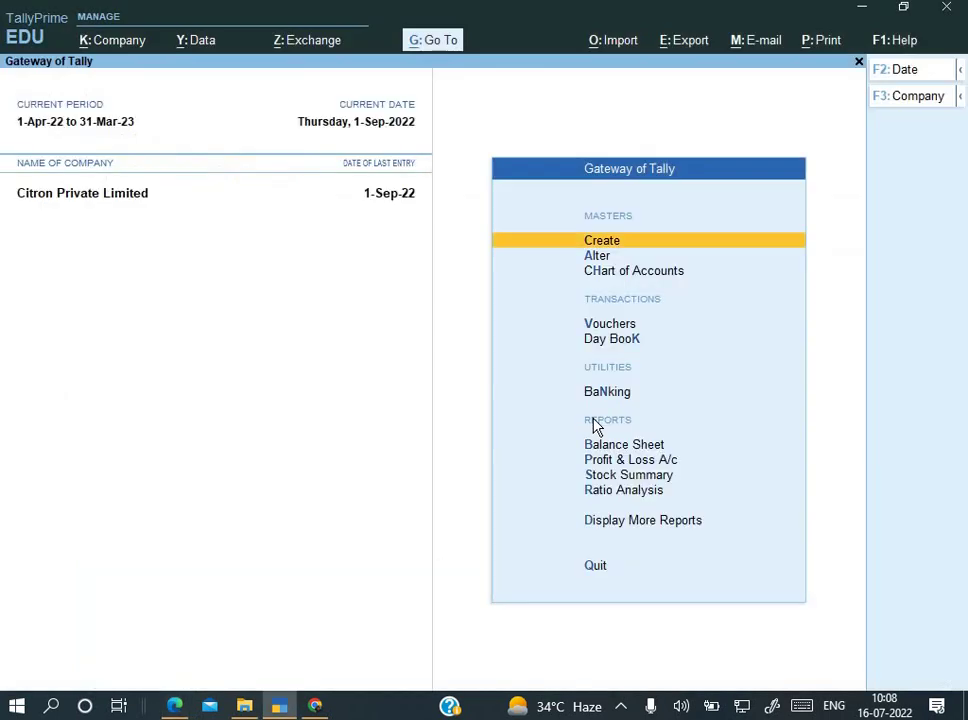
key("v")
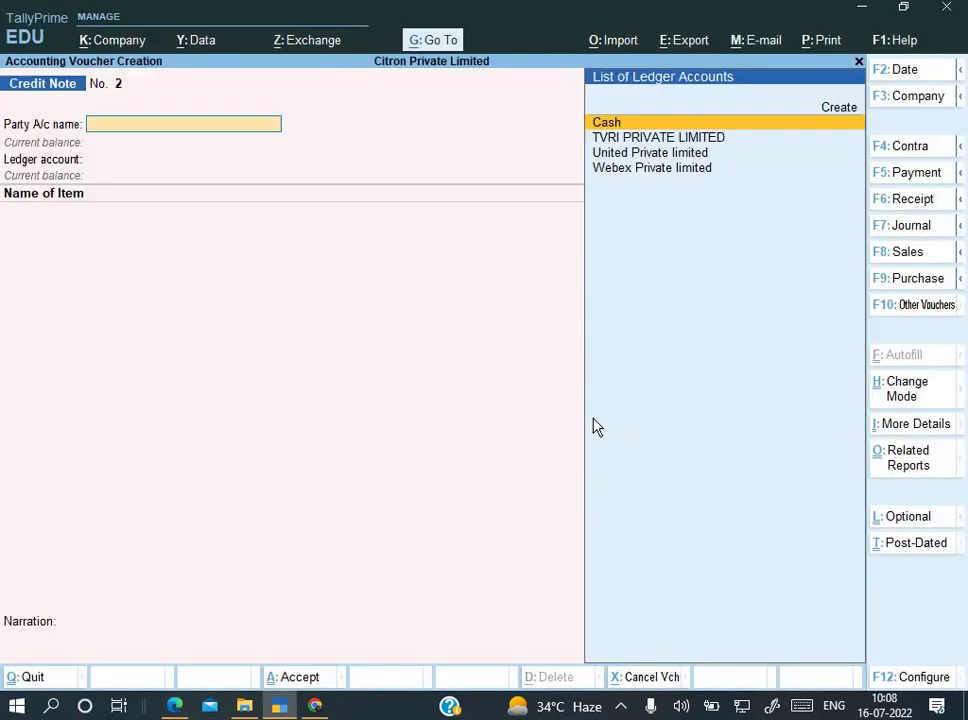
Step: Switch the voucher type to Journal and check the bill date in the PDF
key("F7")
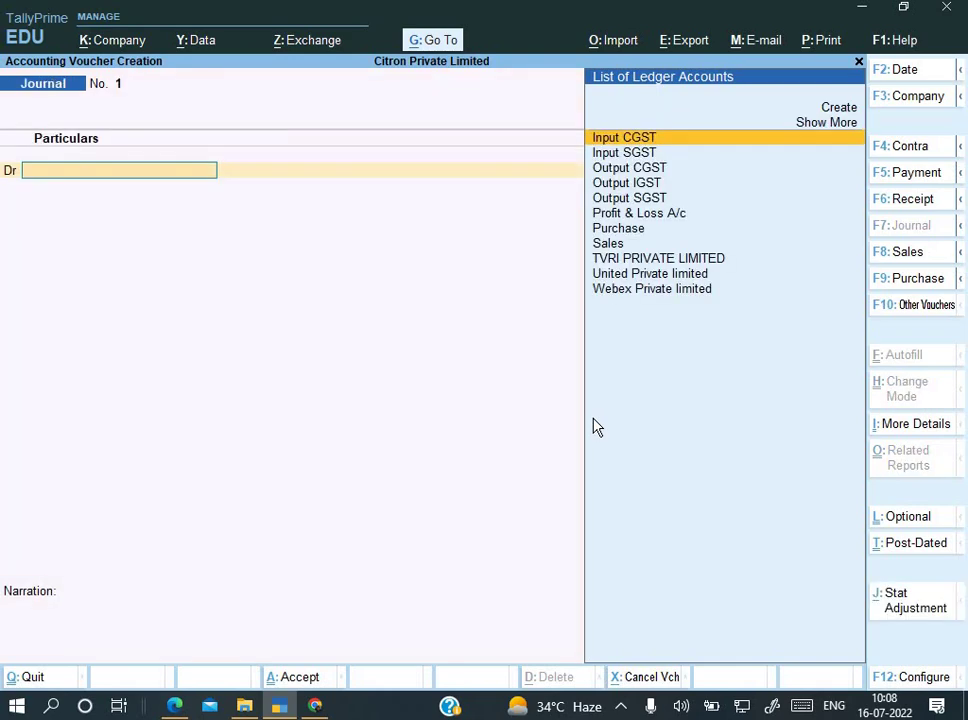
key("alt+Tab")
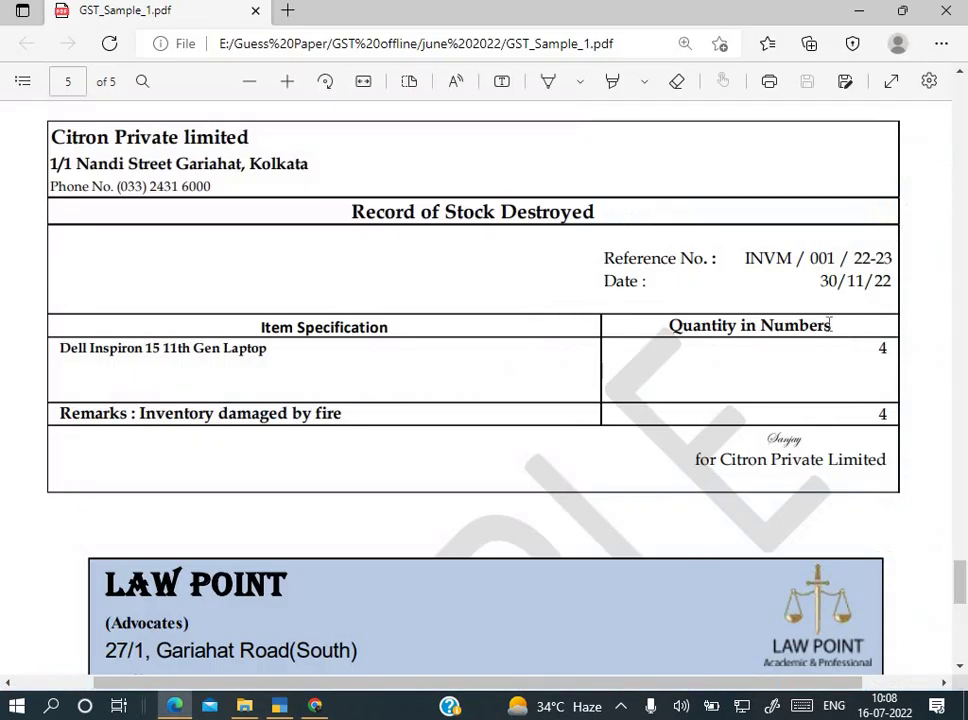
key("alt+Tab")
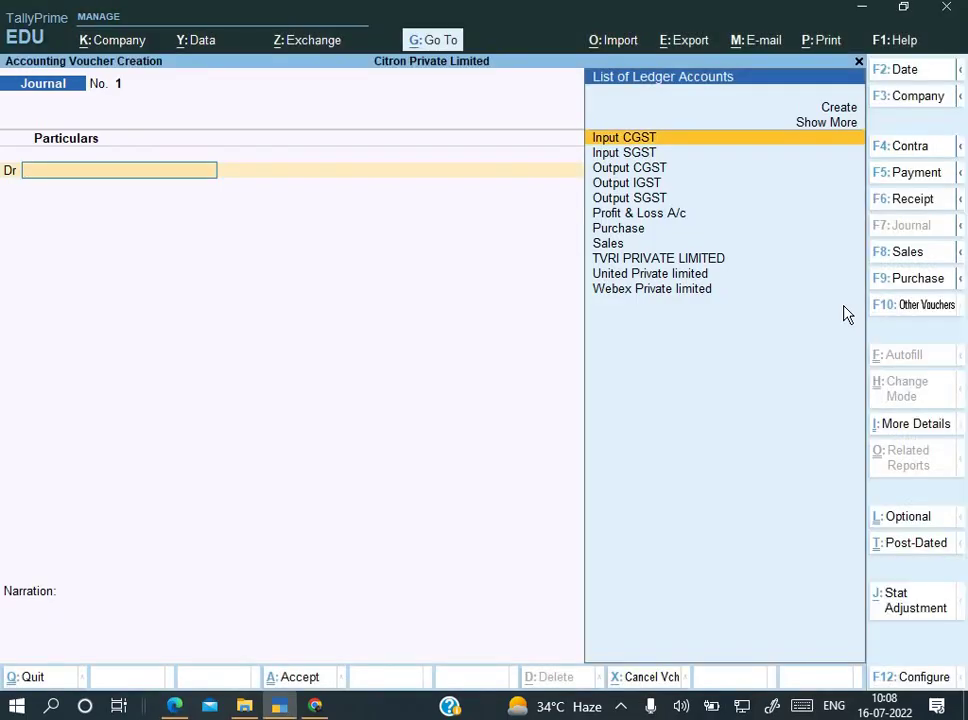
key("F2")
type("30-11")
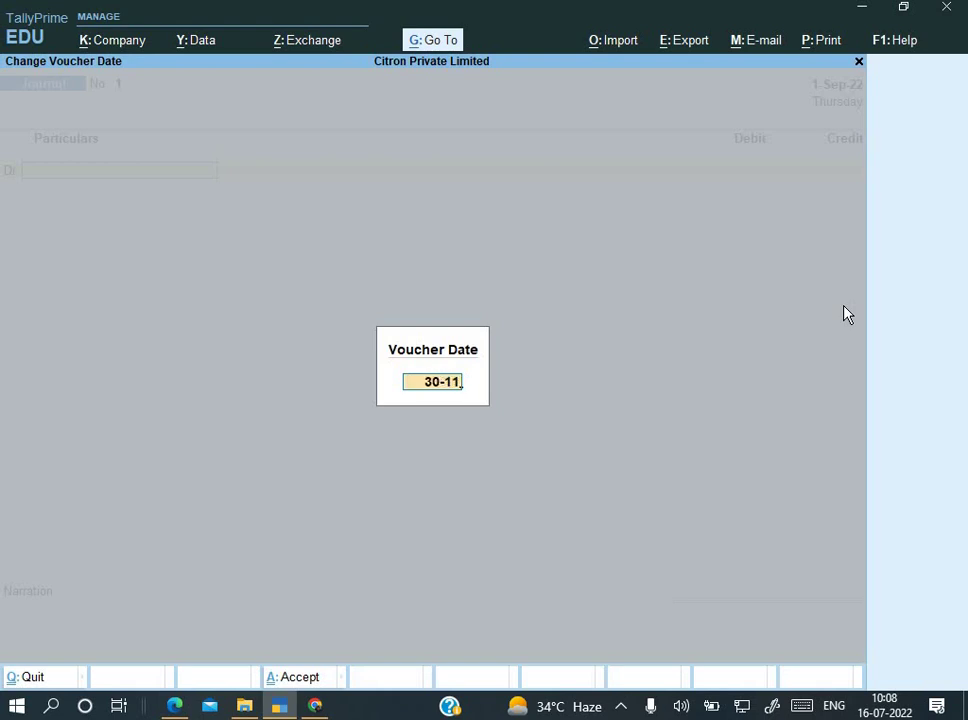
key("alt+Tab")
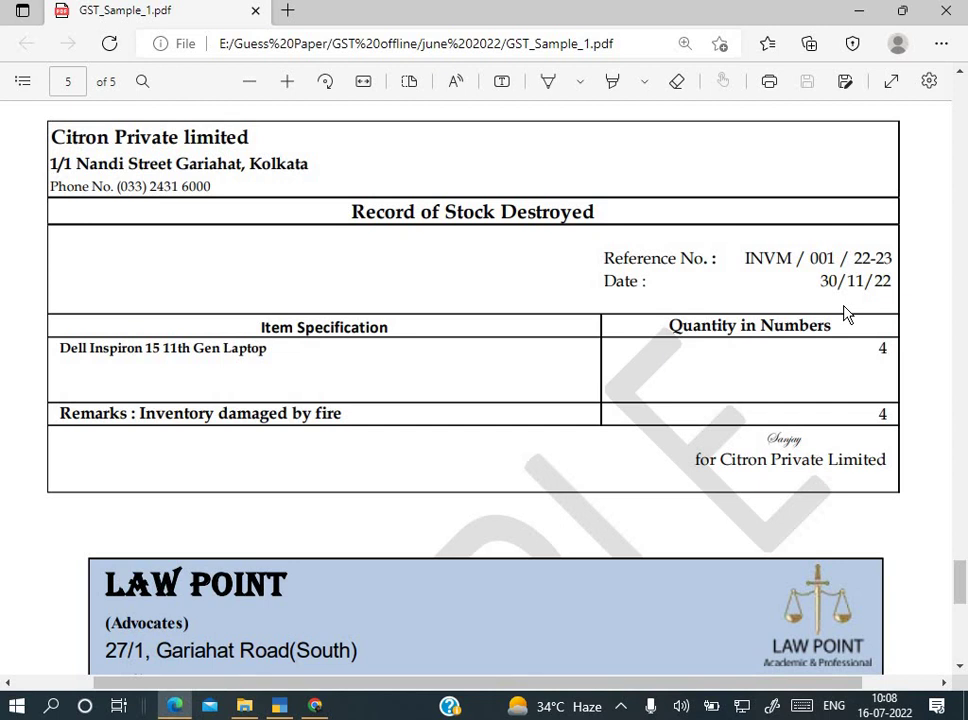
scroll(843, 313, "down", 3)
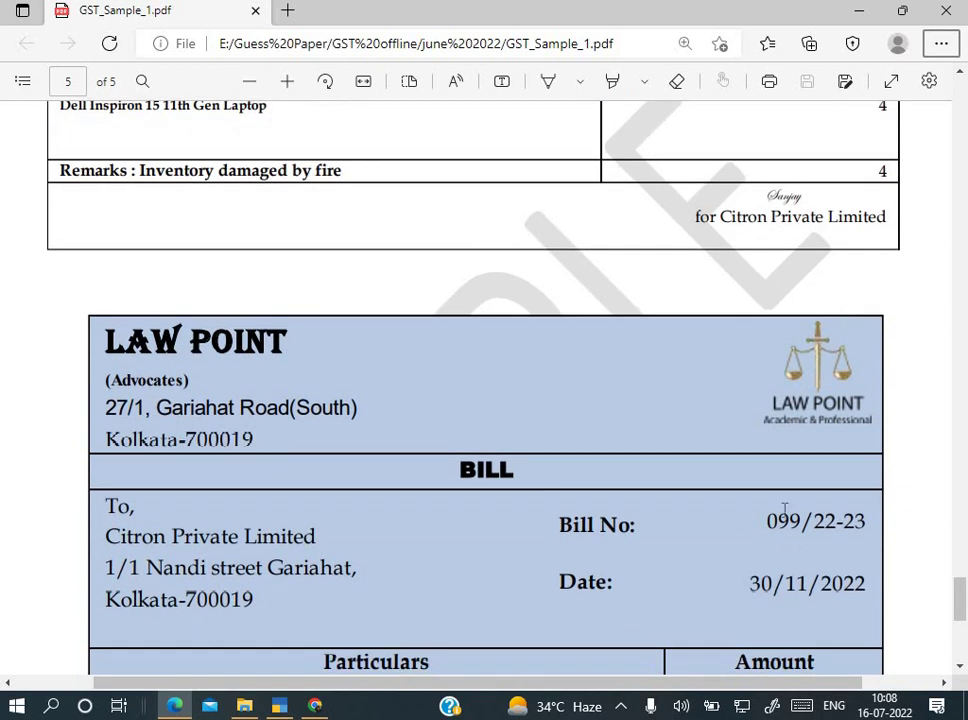
scroll(785, 512, "up", 1)
scroll(785, 512, "up", 3)
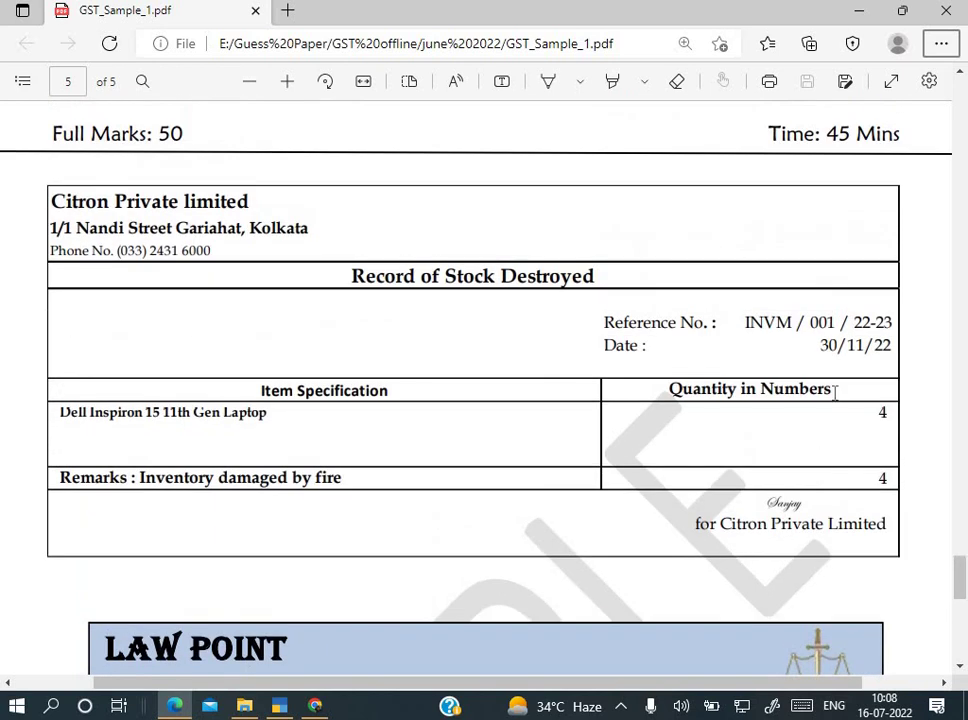
key("alt+Tab")
Step: Date Journal No. 1 as 1-Dec-22 and enter Input CGST as the first debit ledger
type("30-11")
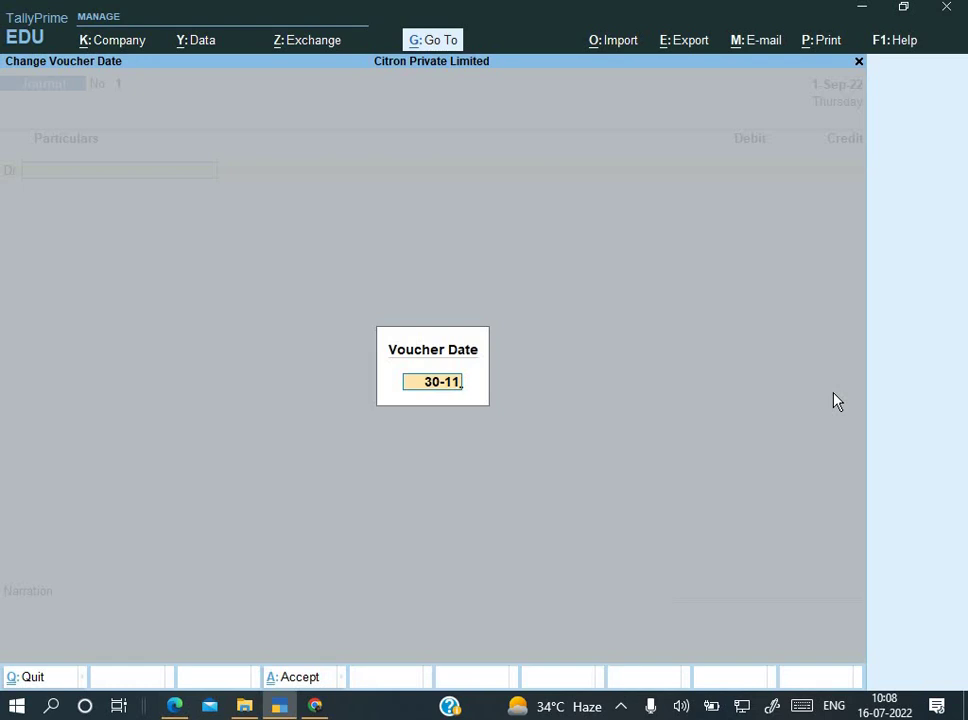
type("1-12")
key("BackSpace")
key("BackSpace")
key("BackSpace")
key("BackSpace")
key("BackSpace")
key("BackSpace")
key("BackSpace")
key("BackSpace")
key("BackSpace")
type("1-12")
key("Return")
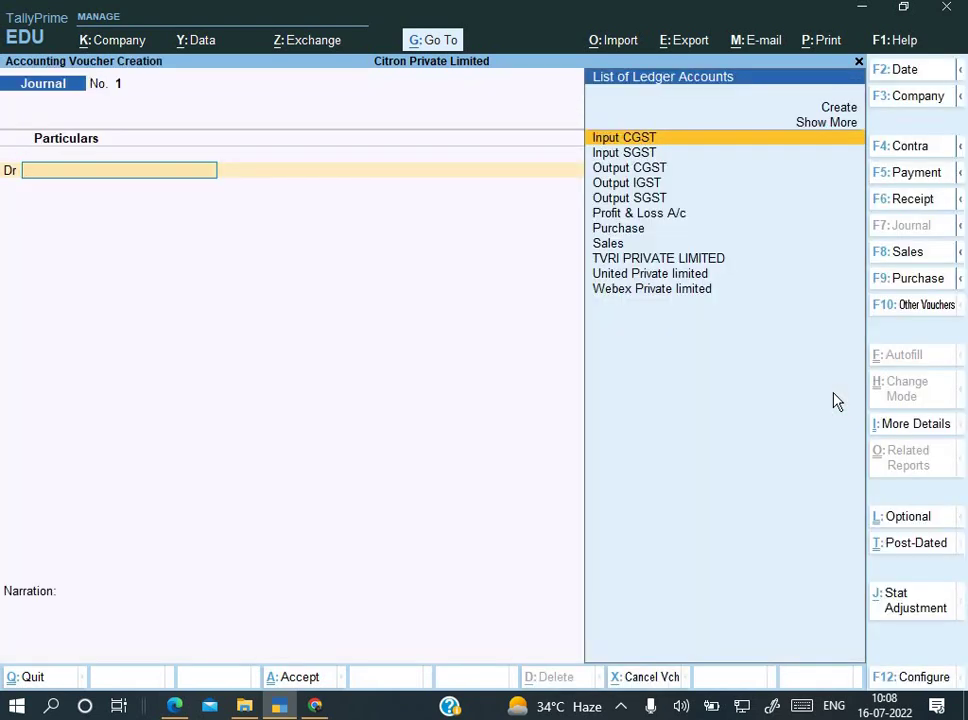
key("Return")
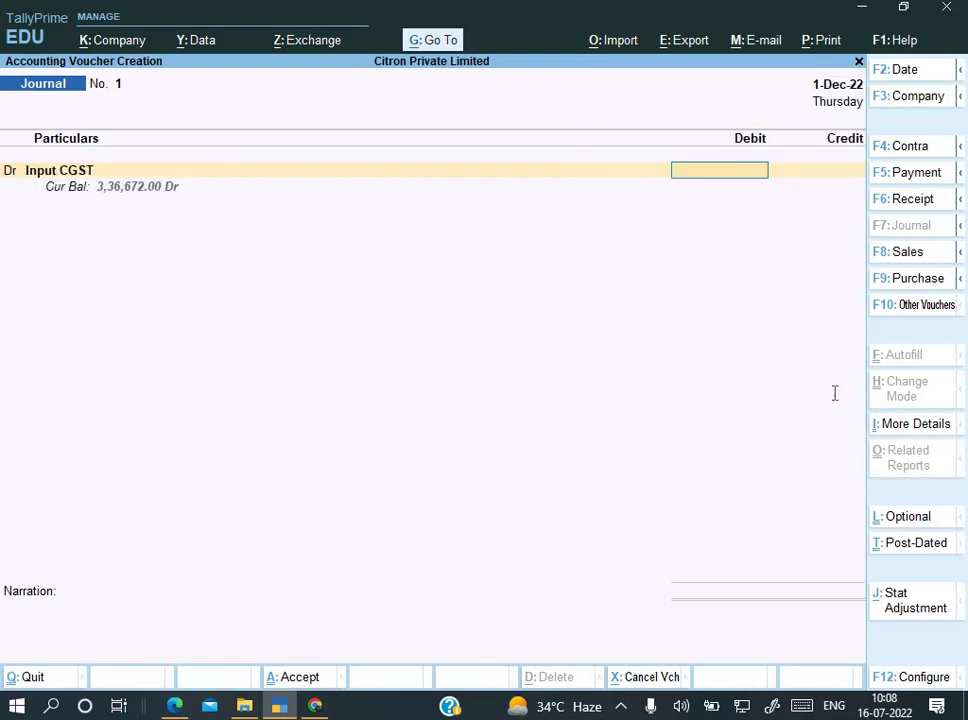
key("alt+Tab")
key("alt+Tab")
key("BackSpace")
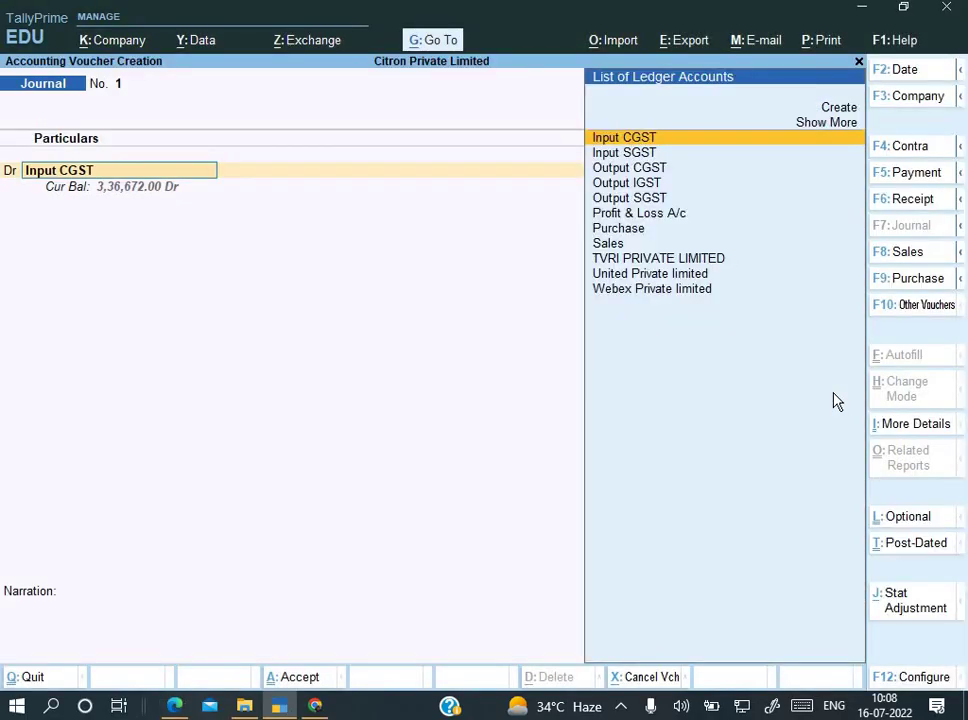
Step: Create the 'Loss by Fire' ledger under Indirect Expenses, GST Not Applicable, as the debit ledger
key("alt+c")
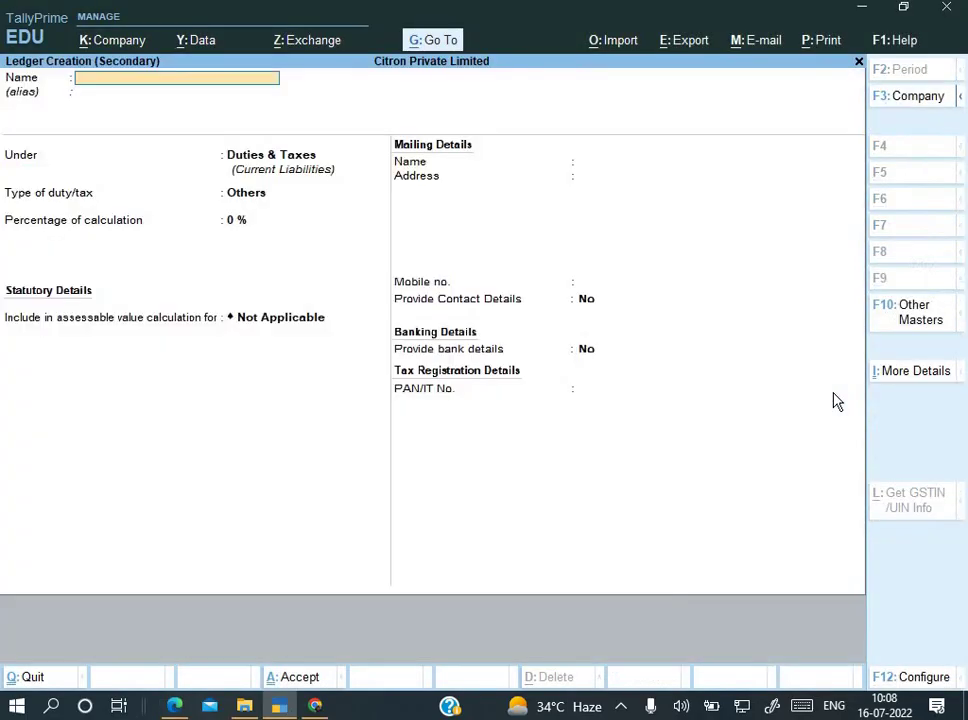
type("Loss by Fire")
key("Return")
key("Return")
type("In")
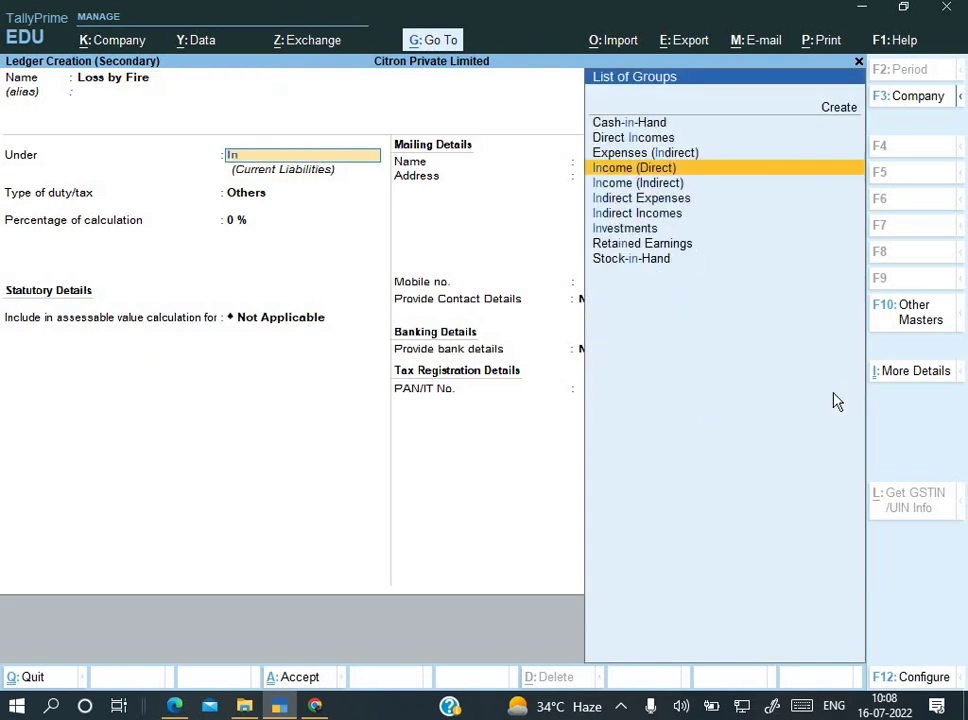
key("Down")
key("Down")
key("Return")
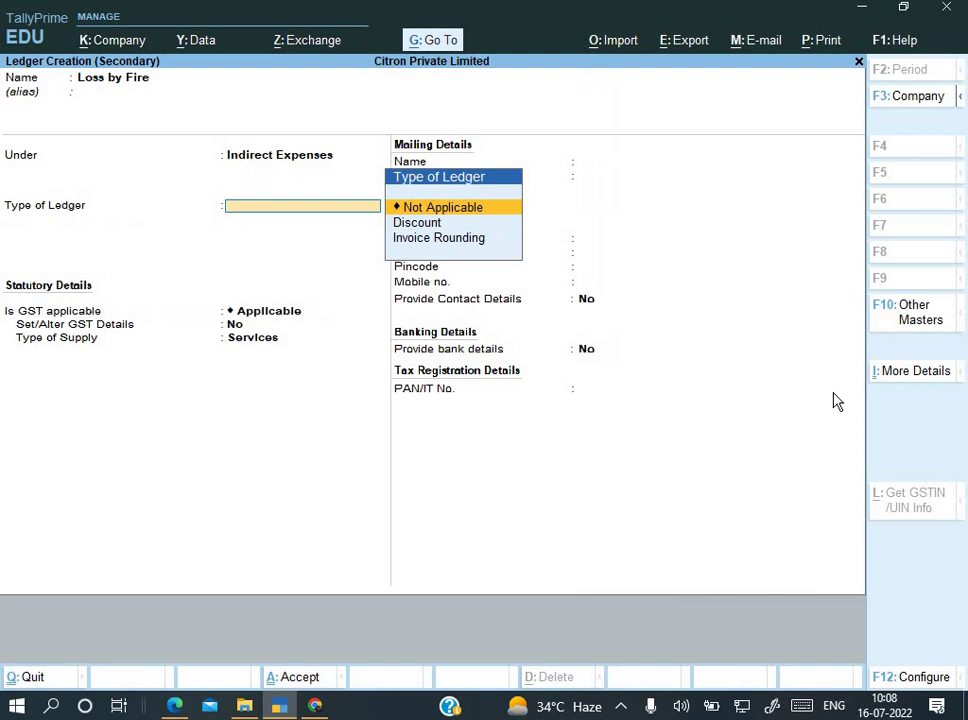
key("Return")
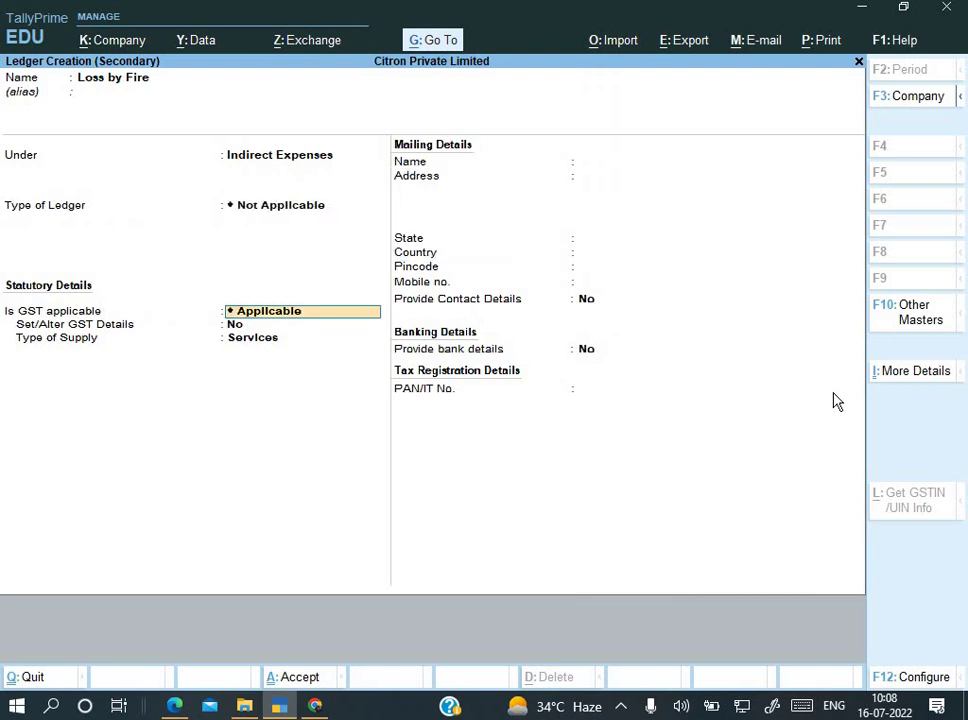
key("BackSpace")
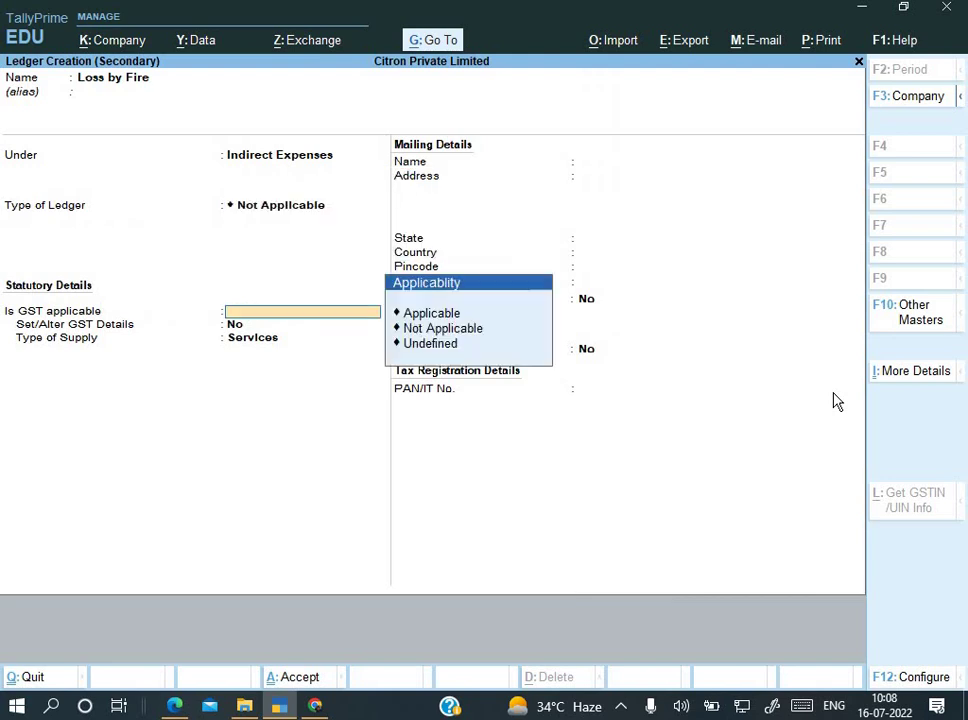
key("Down")
key("Down")
key("Return")
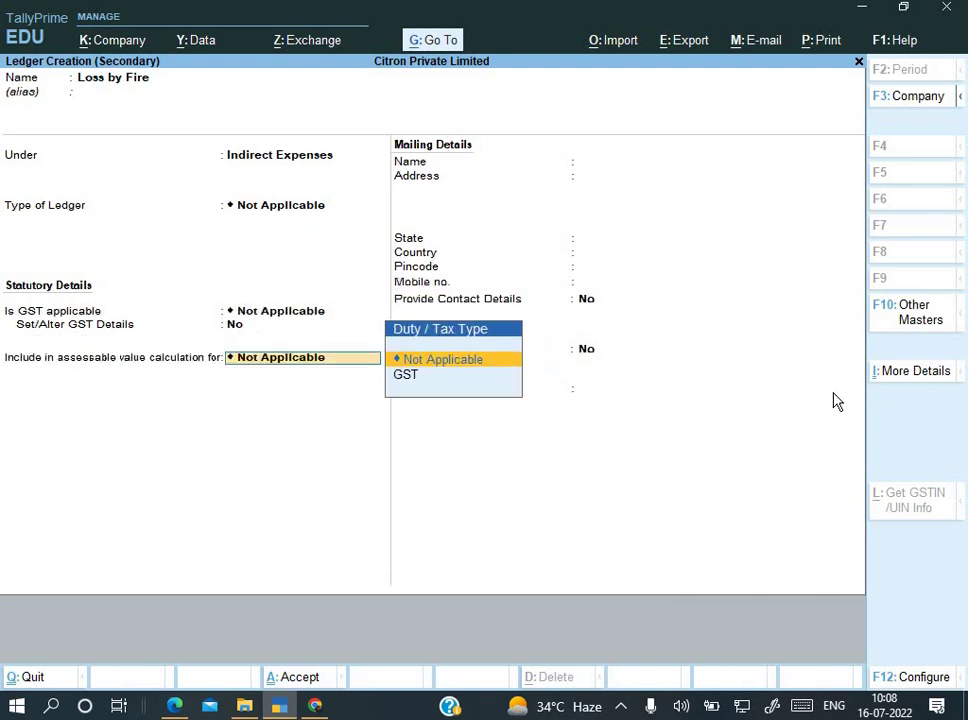
key("Return")
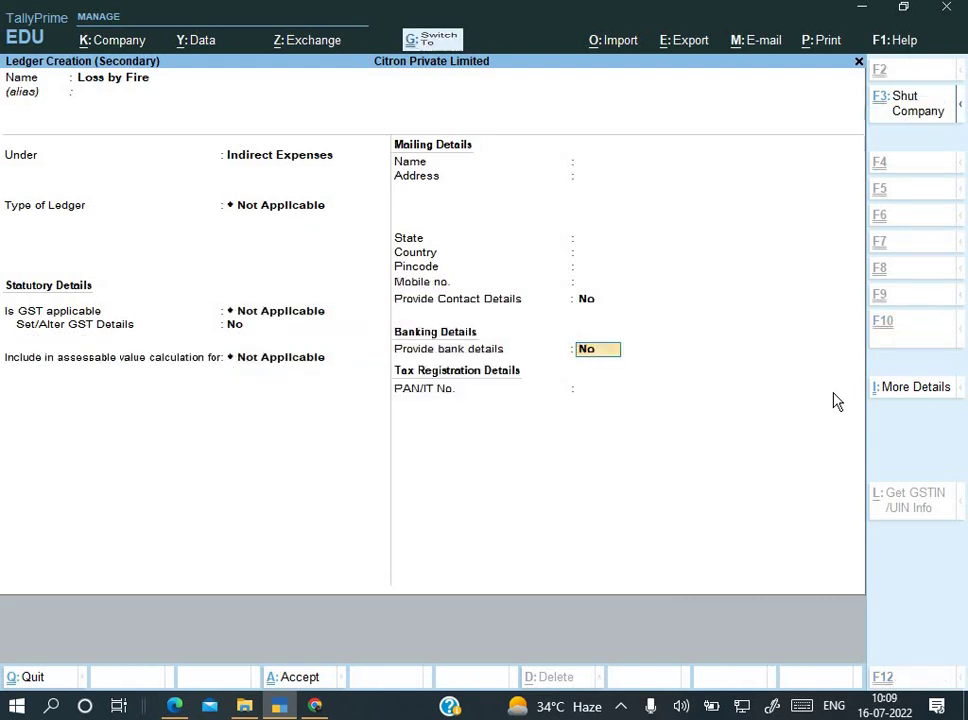
key("Return")
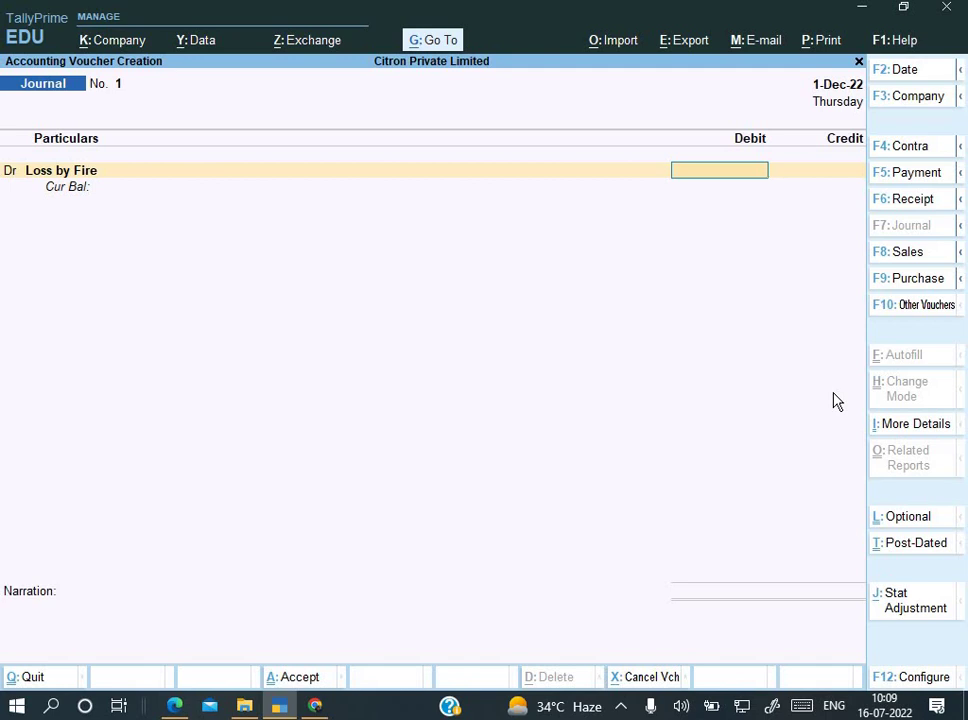
Step: Debit Loss by Fire 5,00,000 and select Purchase as the credit ledger
type("1")
key("BackSpace")
type("500000")
key("Return")
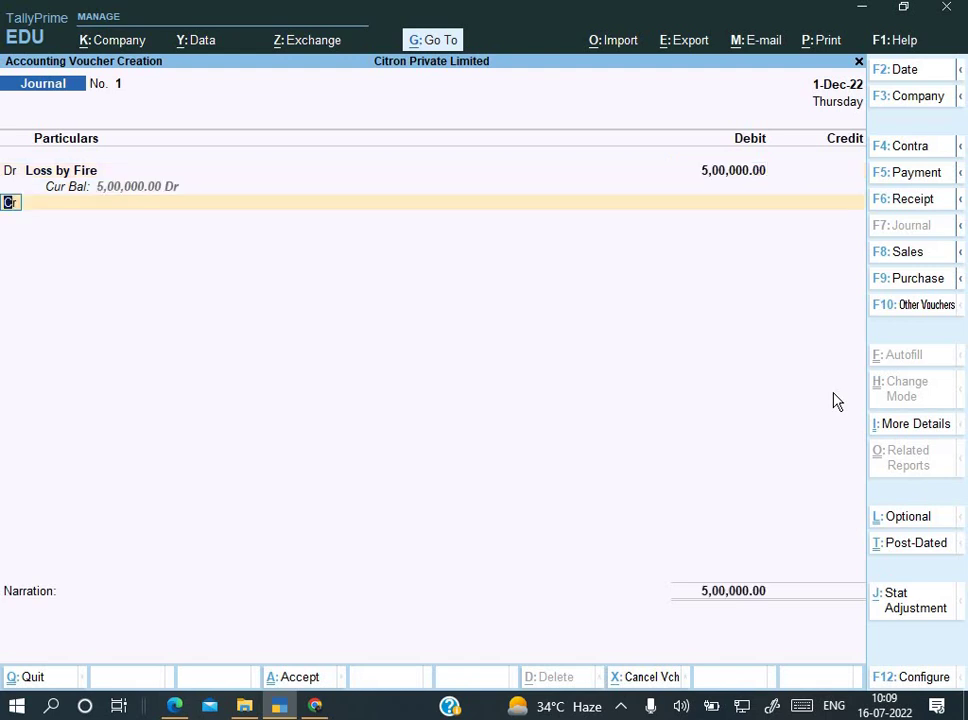
key("Return")
key("Down")
key("Down")
key("Down")
key("Down")
key("Down")
key("Down")
key("Down")
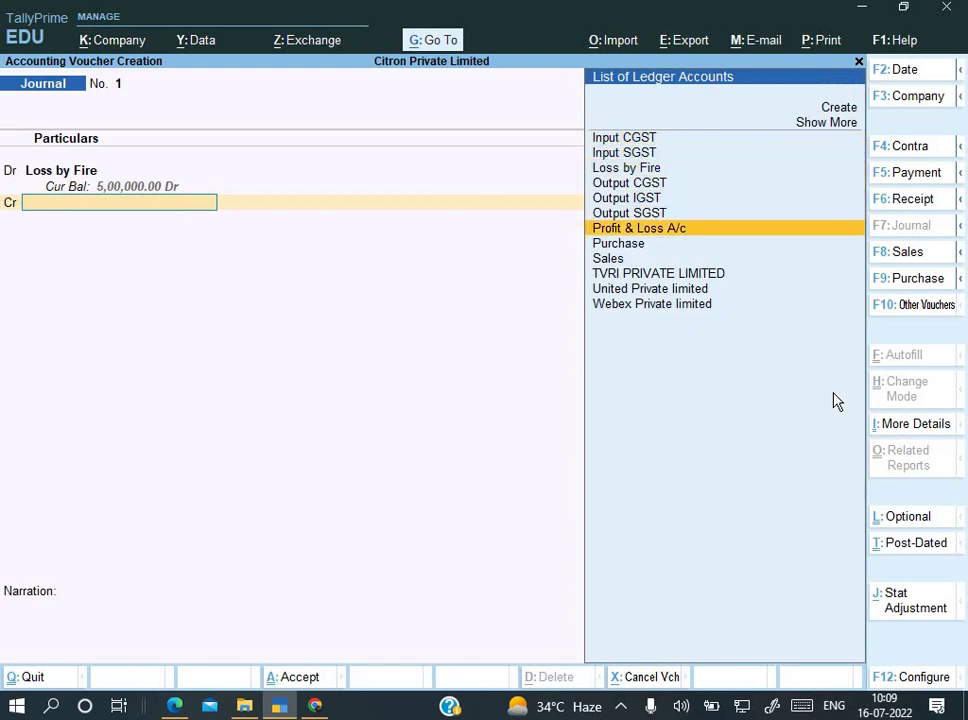
key("Return")
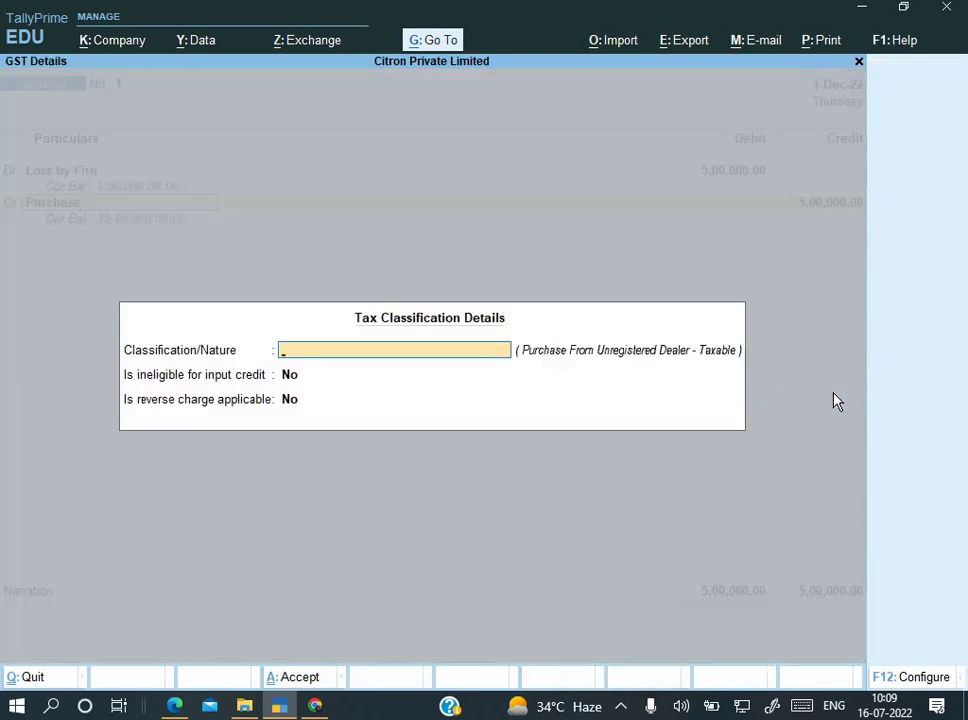
Step: Set classification Not Applicable and allocate 4 Pcs of the Dell Inspiron laptop at 66,800
key("Return")
key("Return")
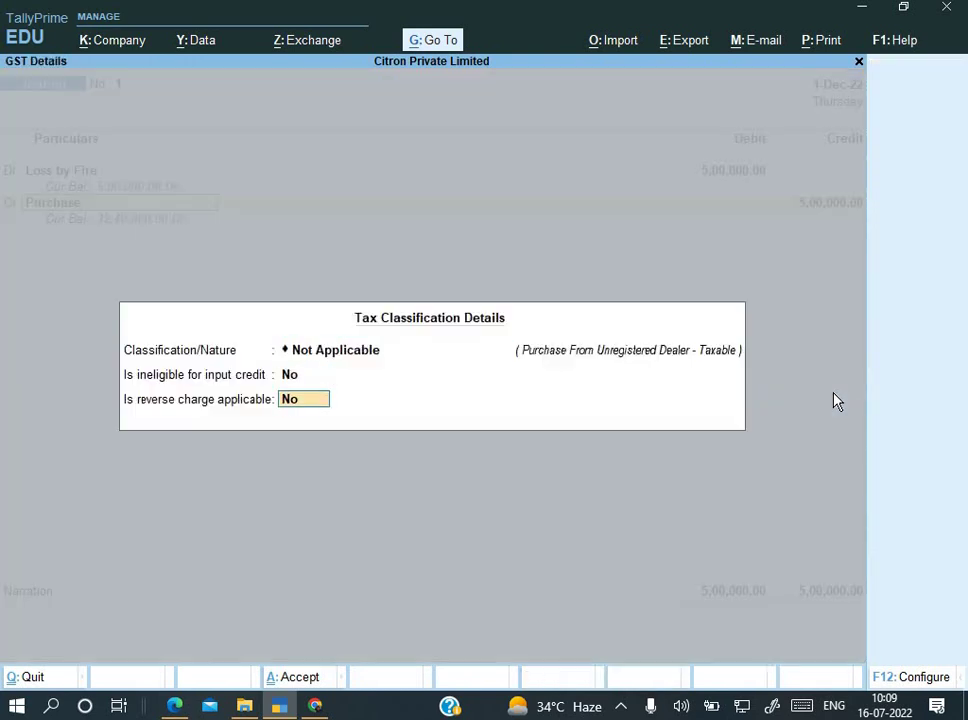
key("Return")
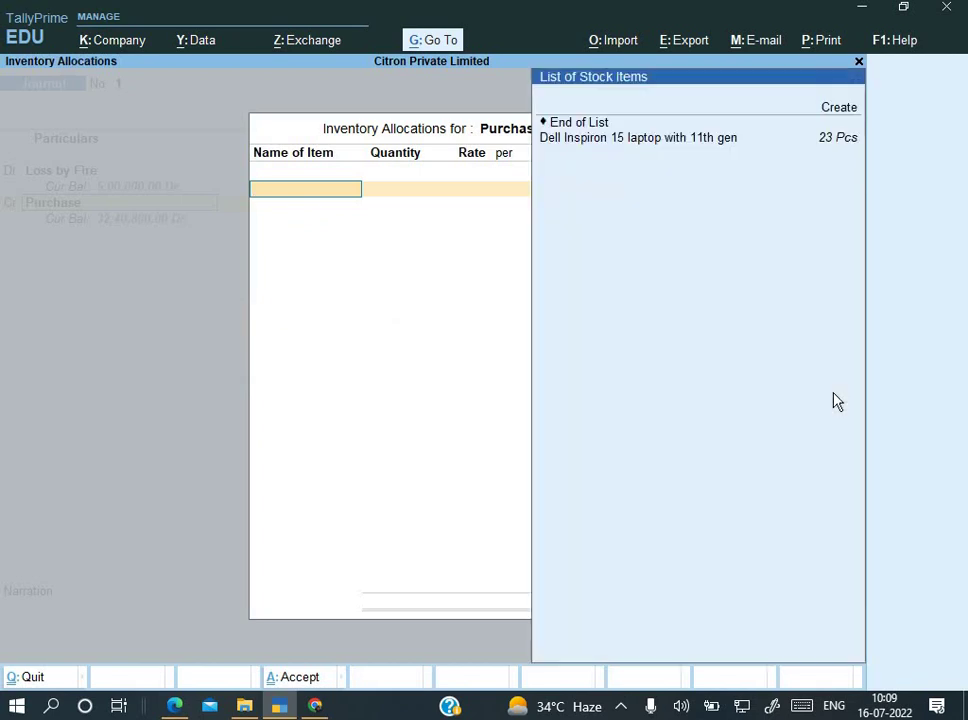
key("Down")
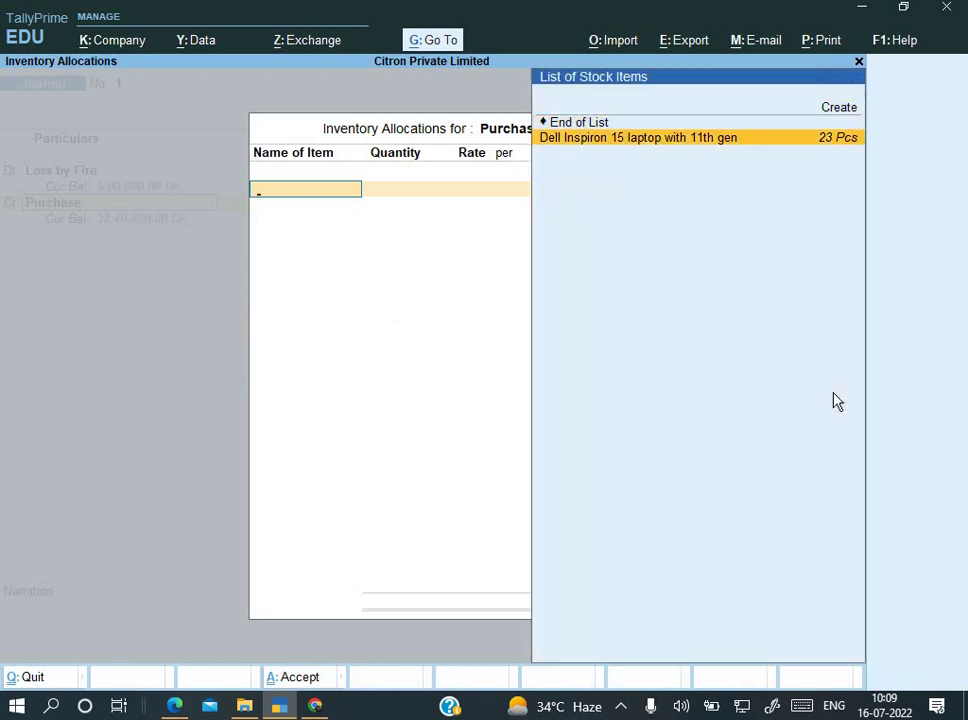
key("Return")
type("4")
key("Return")
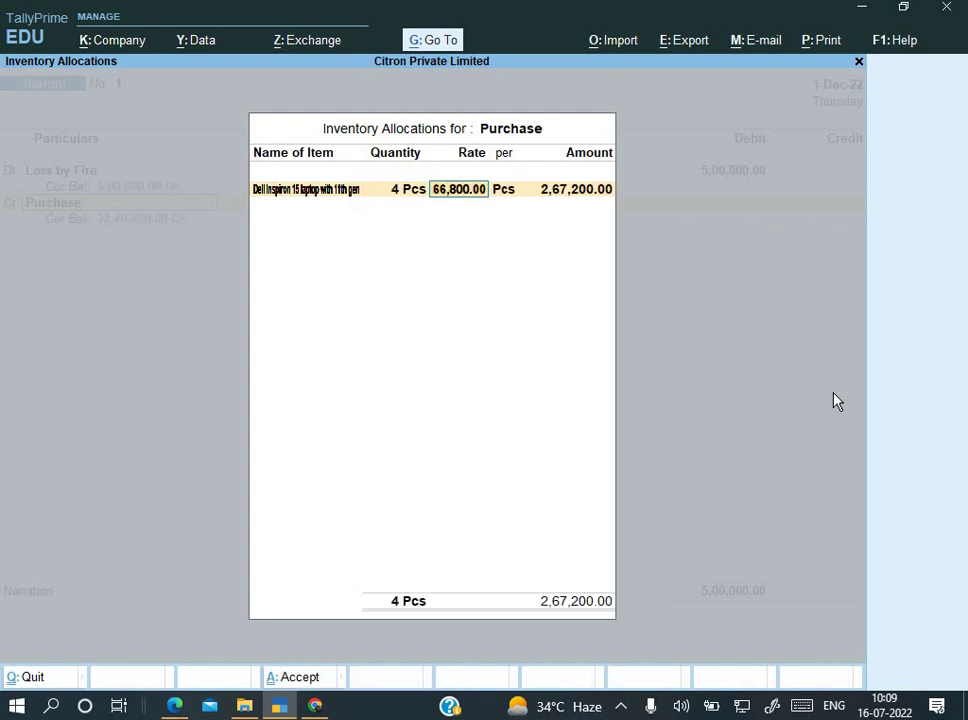
key("Return")
key("Return")
key("Return")
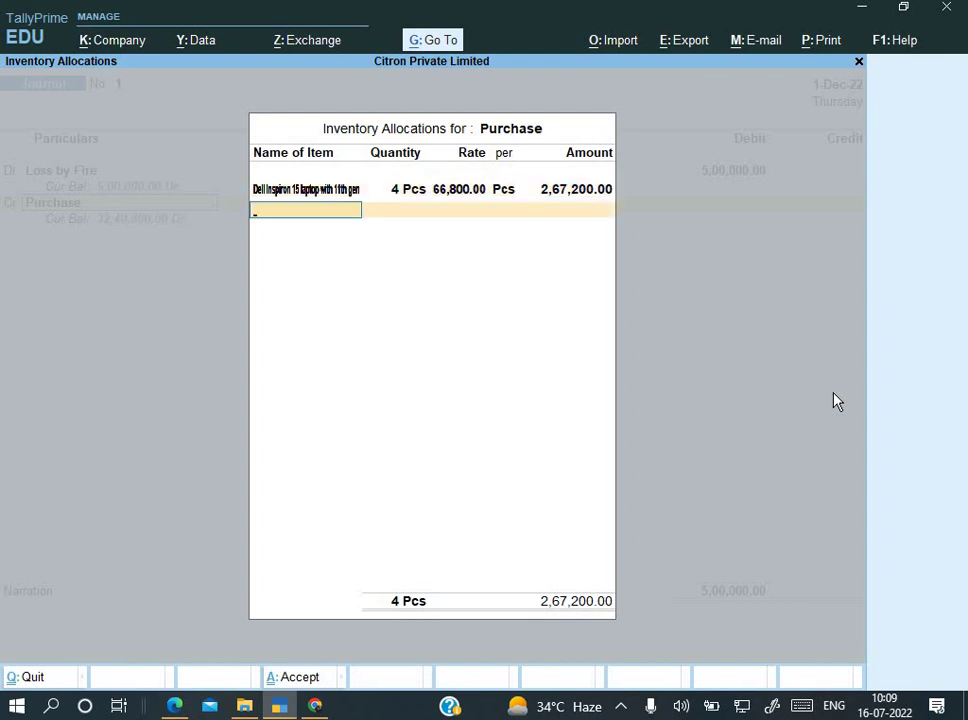
key("Return")
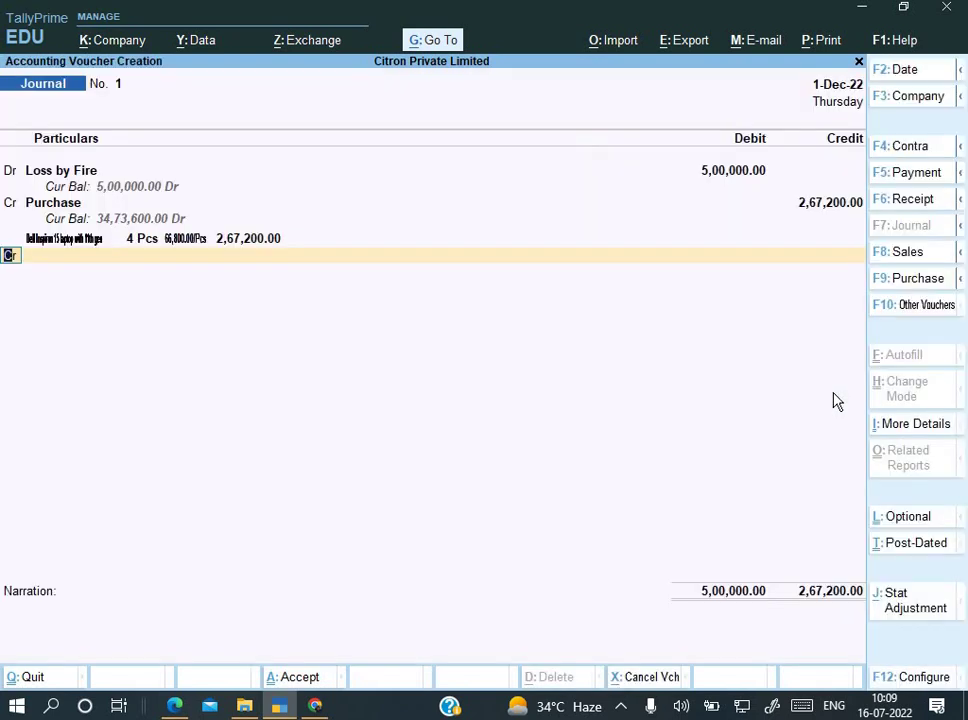
Step: Credit Input CGST 24,048, calculated as 9% of 2,67,200 with the calculator
key("Return")
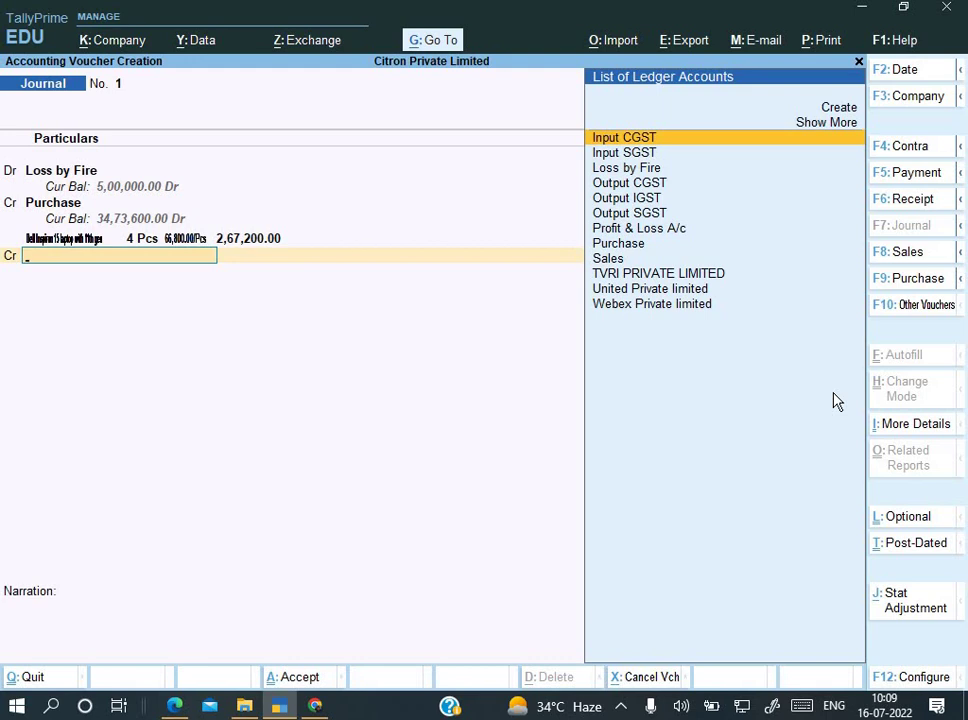
type("In")
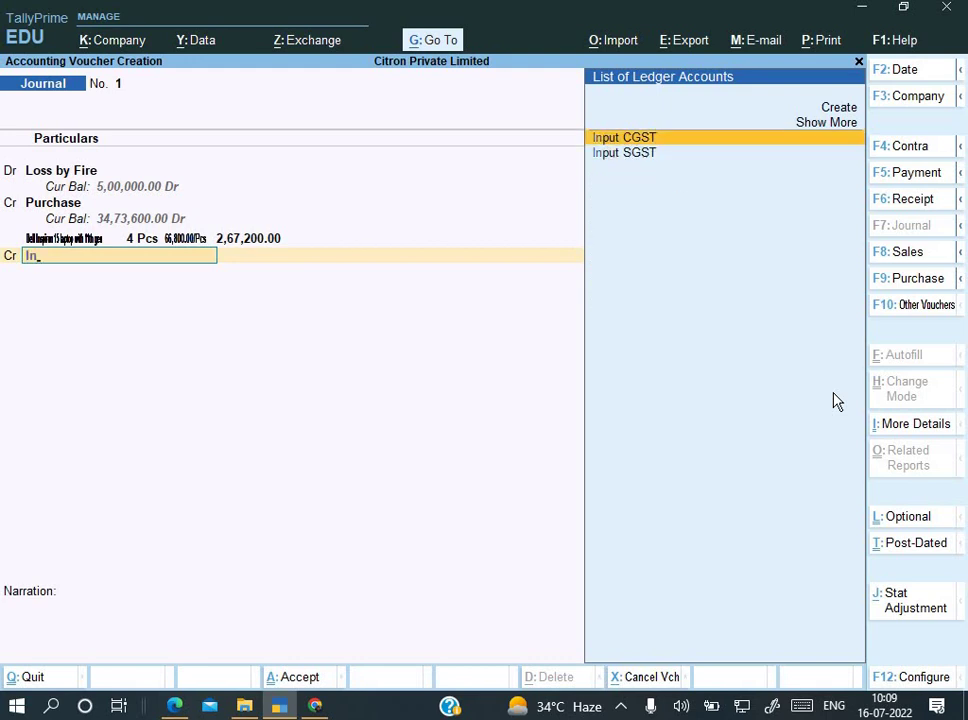
key("Return")
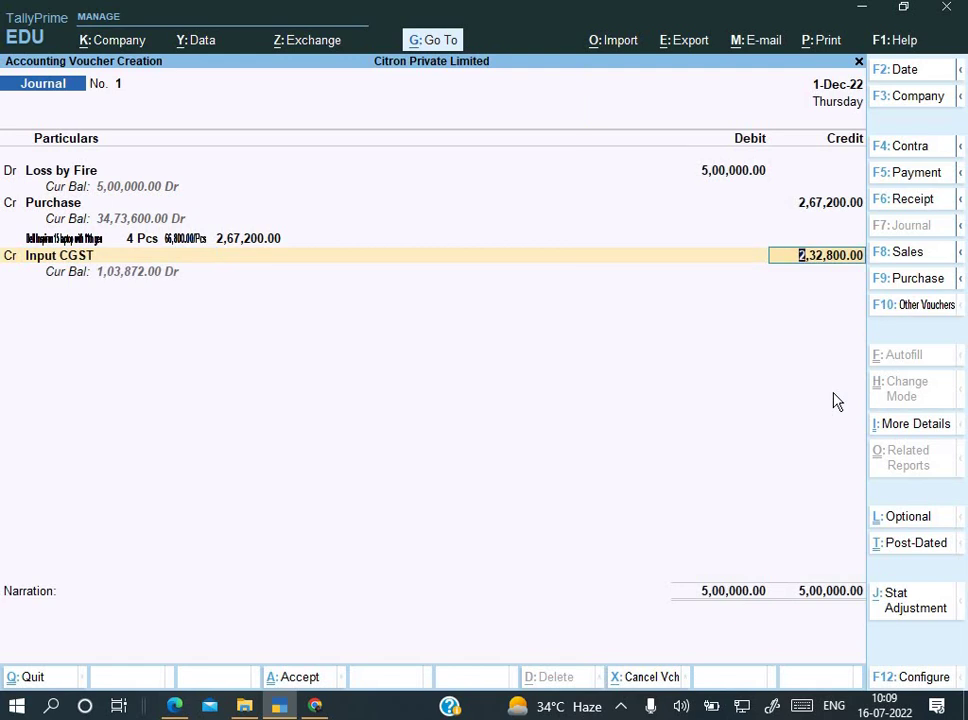
key("ctrl+n")
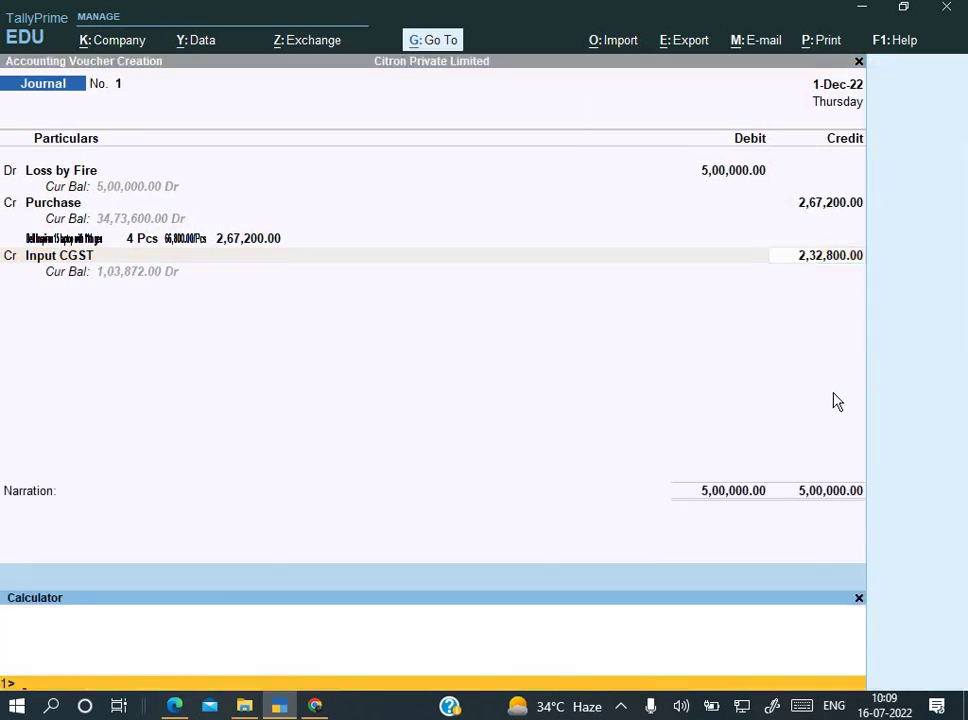
type("267200*9%")
key("Return")
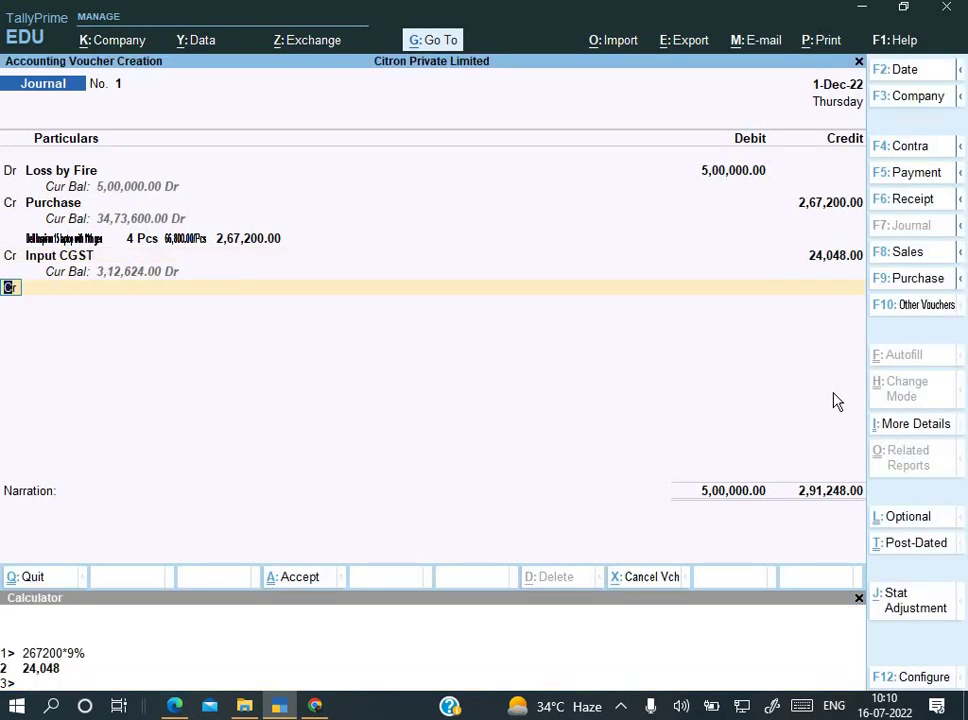
Step: Add an Input SGST credit line of 24,048.00, matching Input CGST
key("Return")
type("In")
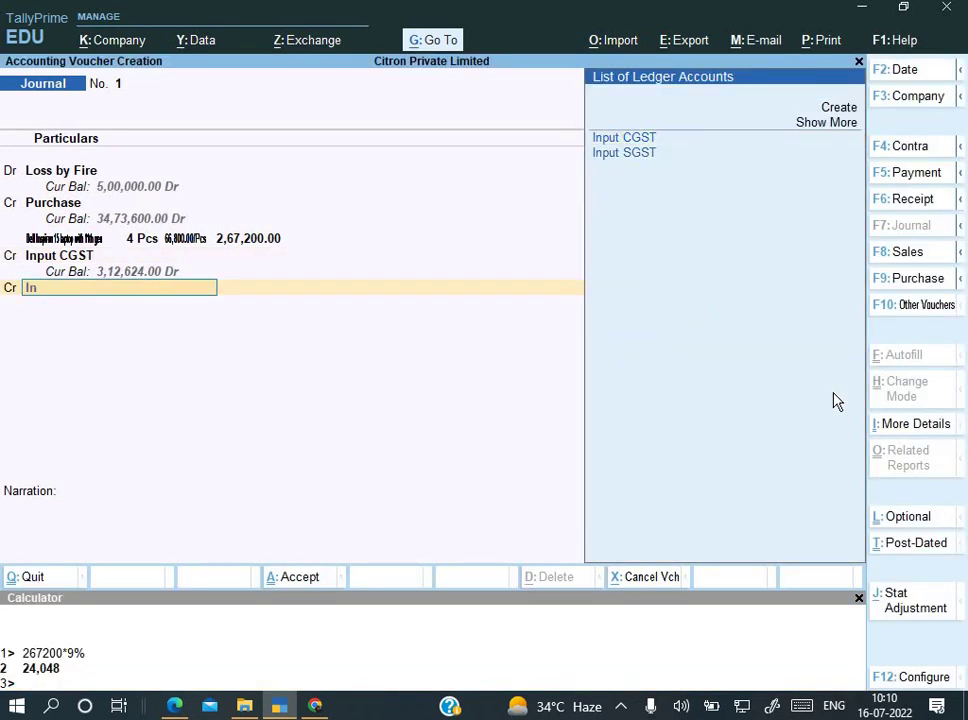
key("Down")
key("Return")
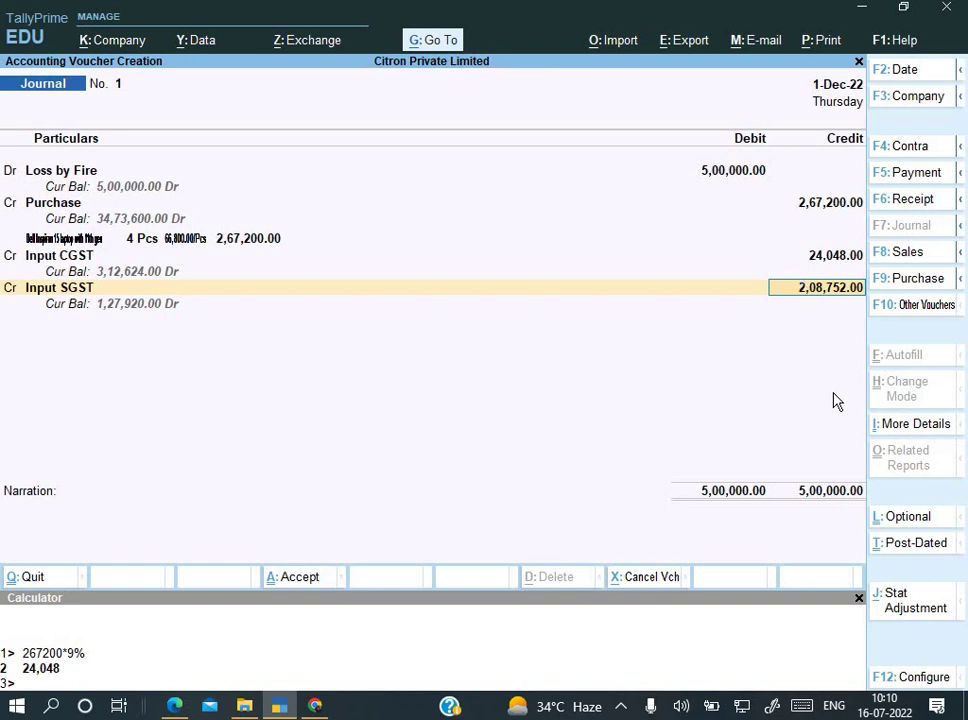
key("BackSpace")
key("BackSpace")
key("BackSpace")
key("BackSpace")
key("BackSpace")
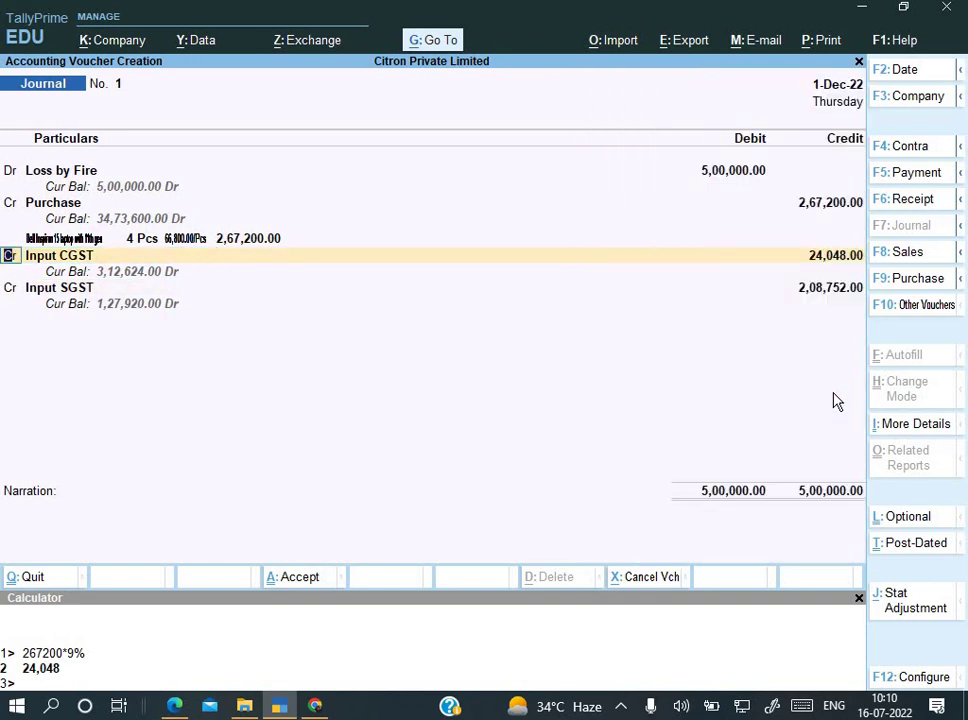
key("Return")
key("Return")
key("Return")
key("Return")
key("Return")
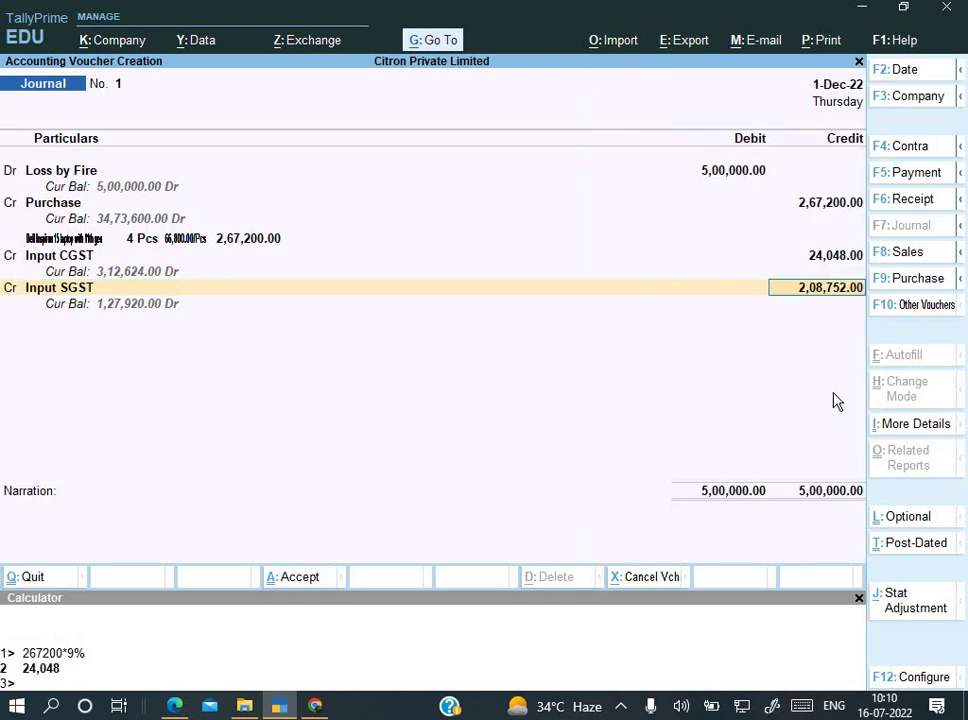
type("24048")
key("Return")
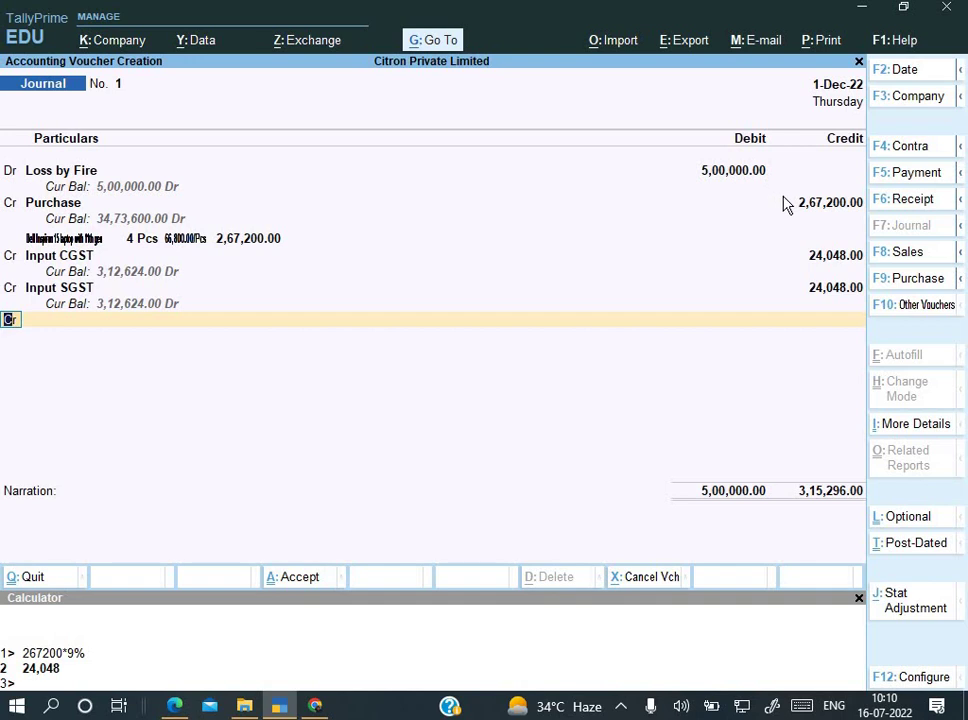
Step: Change the Loss by Fire debit to 3,15,296 and confirm the remaining journal lines
key("BackSpace")
key("BackSpace")
key("BackSpace")
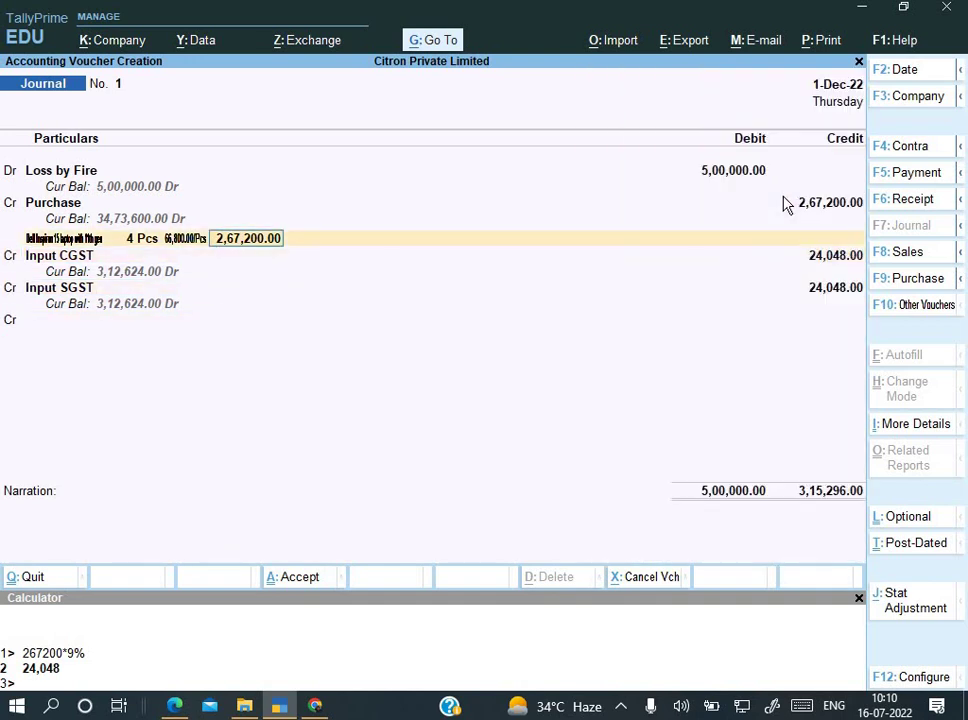
key("BackSpace")
key("BackSpace")
key("BackSpace")
key("BackSpace")
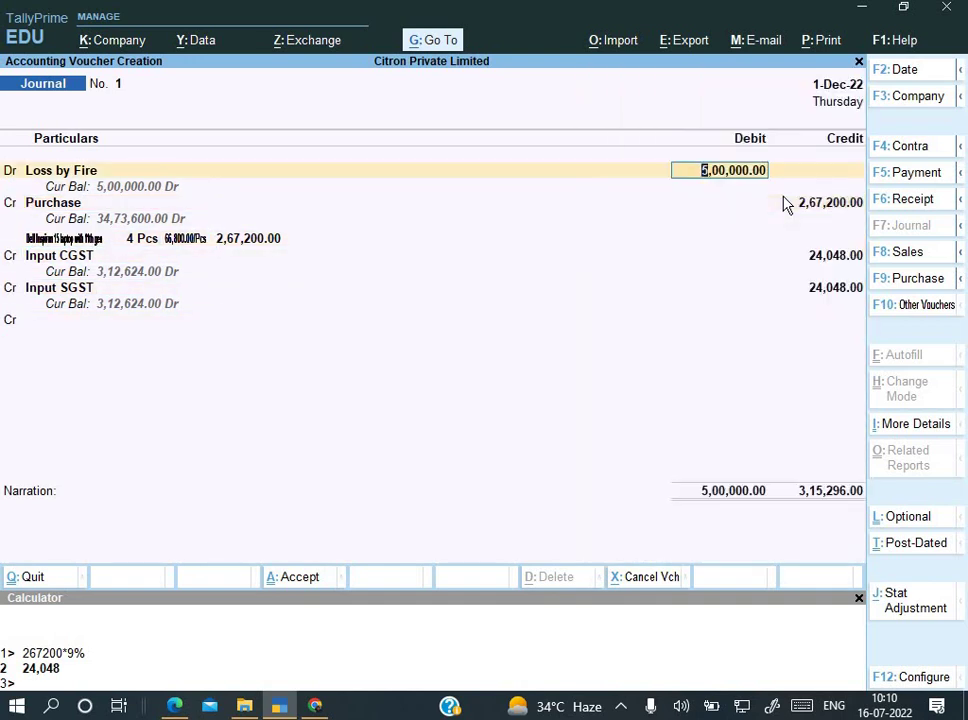
type("315296")
key("Return")
key("Return")
key("Return")
key("Return")
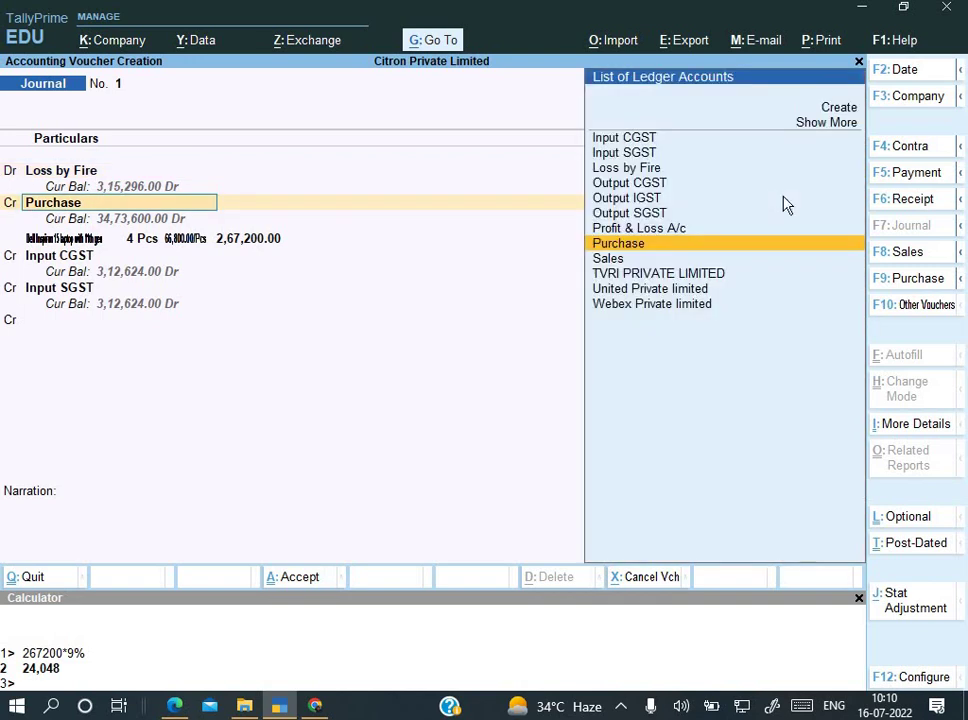
key("Return")
key("Return")
key("Return")
key("Return")
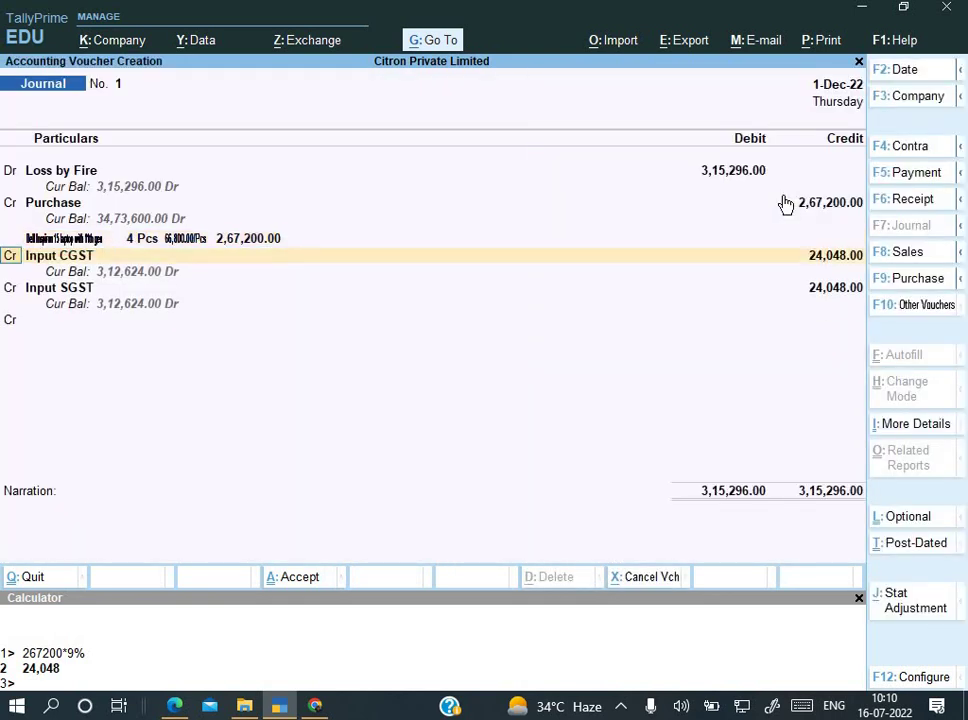
key("Return")
key("Return")
key("Return")
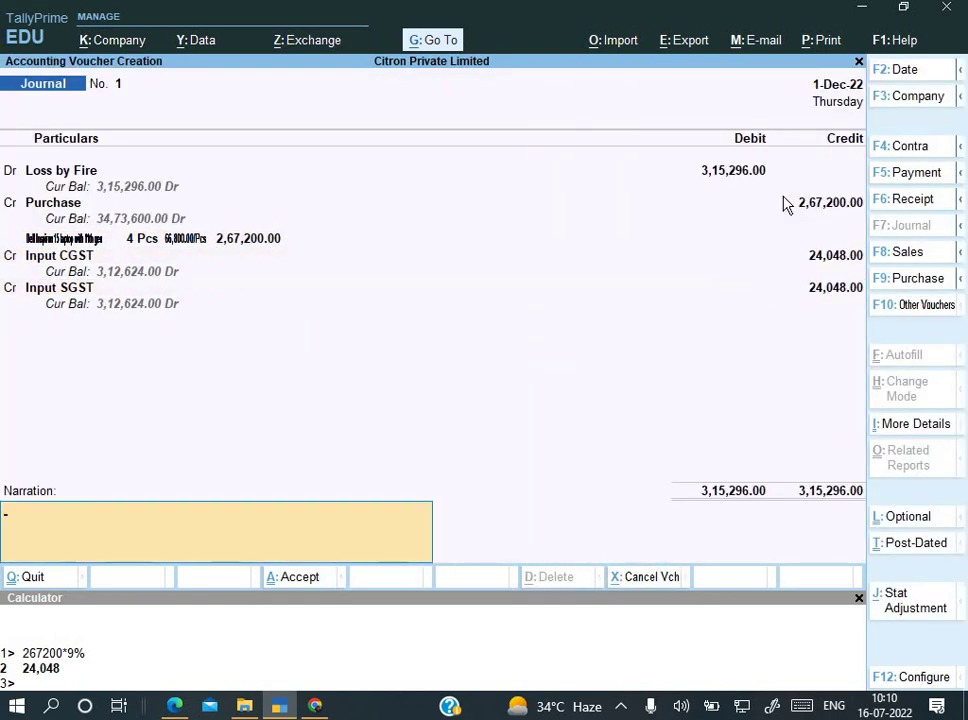
key("Return")
Step: Add the narration 'Being goods lost by fire' and save Journal No. 1
key("Escape")
type("Being goods lost")
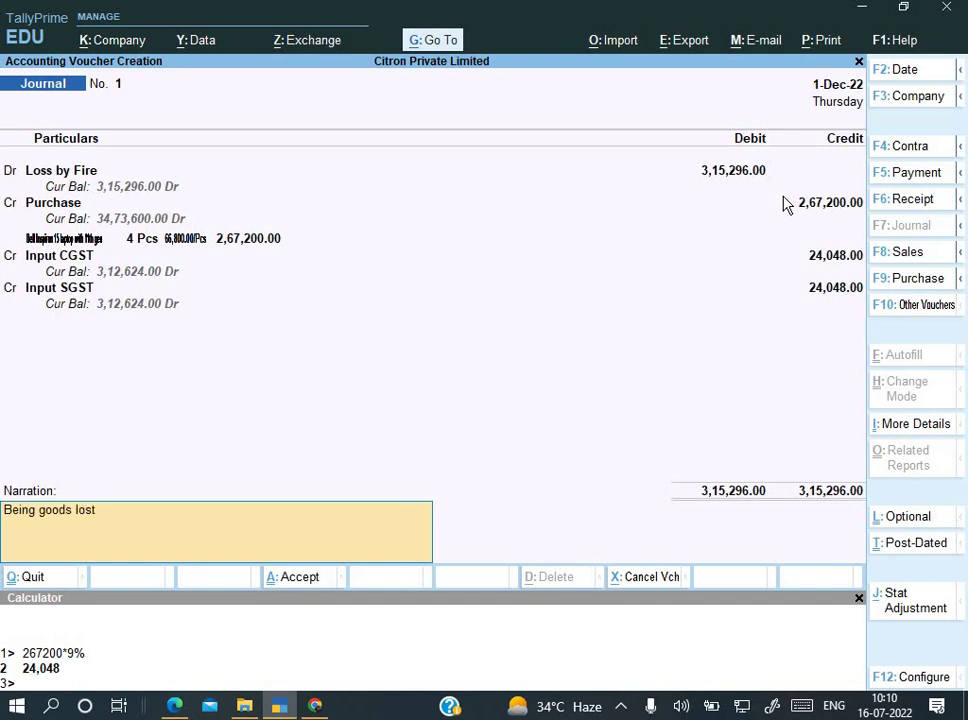
type(" by fie")
key("BackSpace")
key("BackSpace")
type("ire")
key("Return")
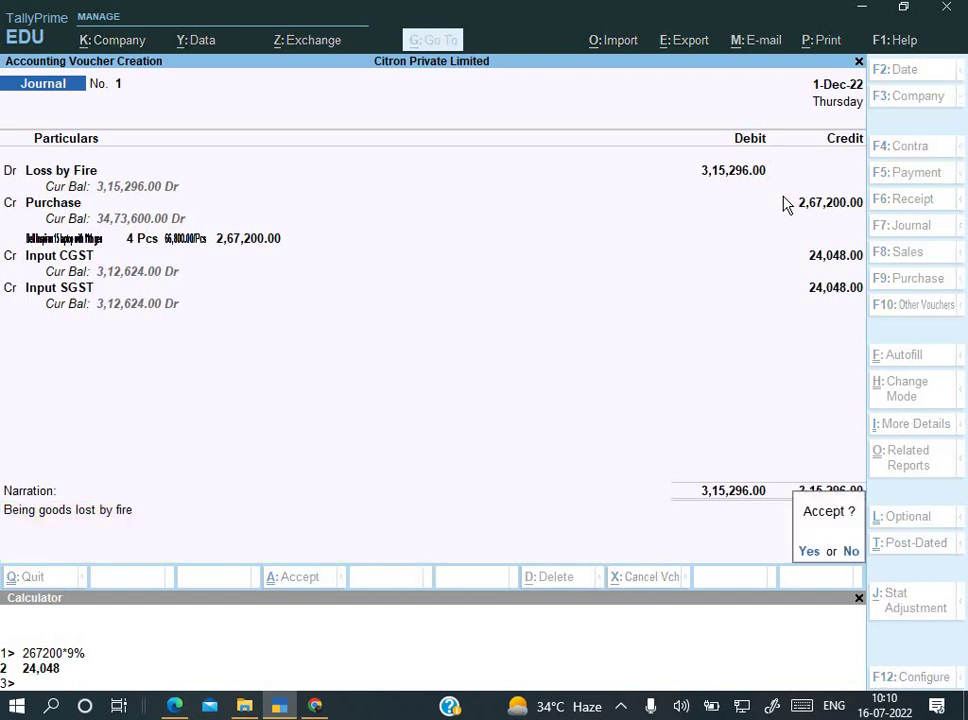
key("Return")
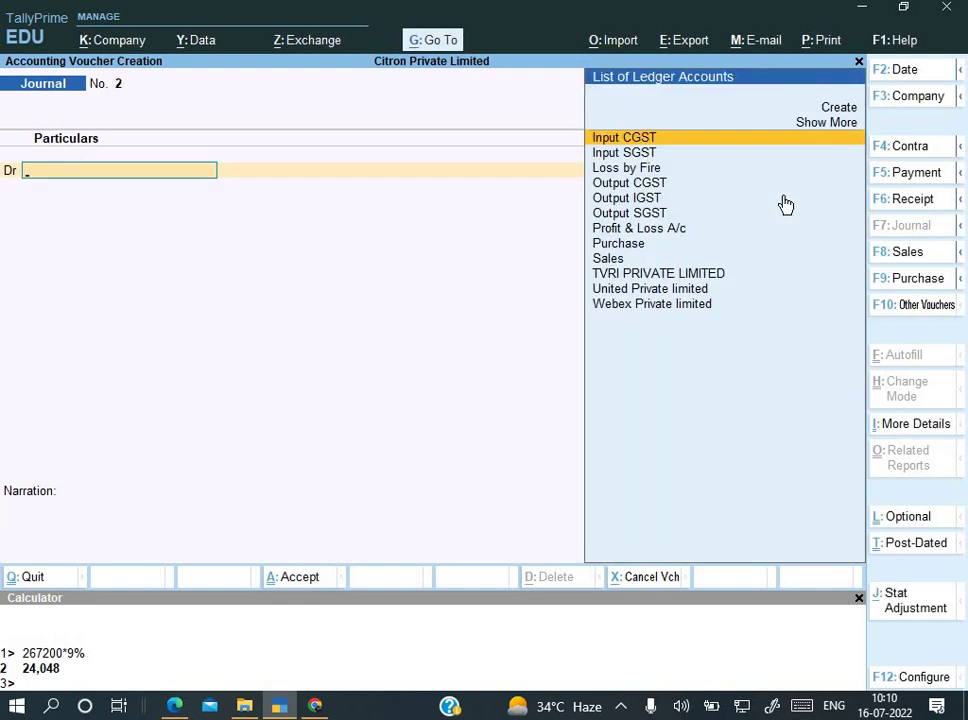
Step: View Computer Hardware in Stock Summary: the Dell laptop now shows 19 Pcs worth 12,69,200.00
key("Escape")
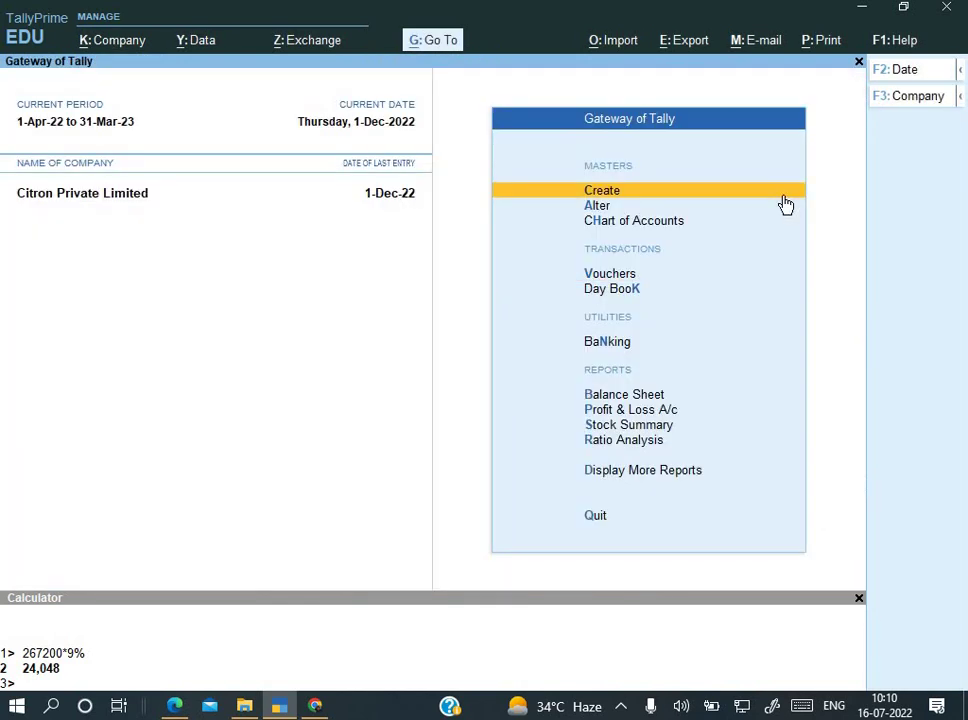
key("Down")
key("Down")
key("Down")
key("Down")
key("Down")
key("Down")
key("Down")
key("Down")
key("Return")
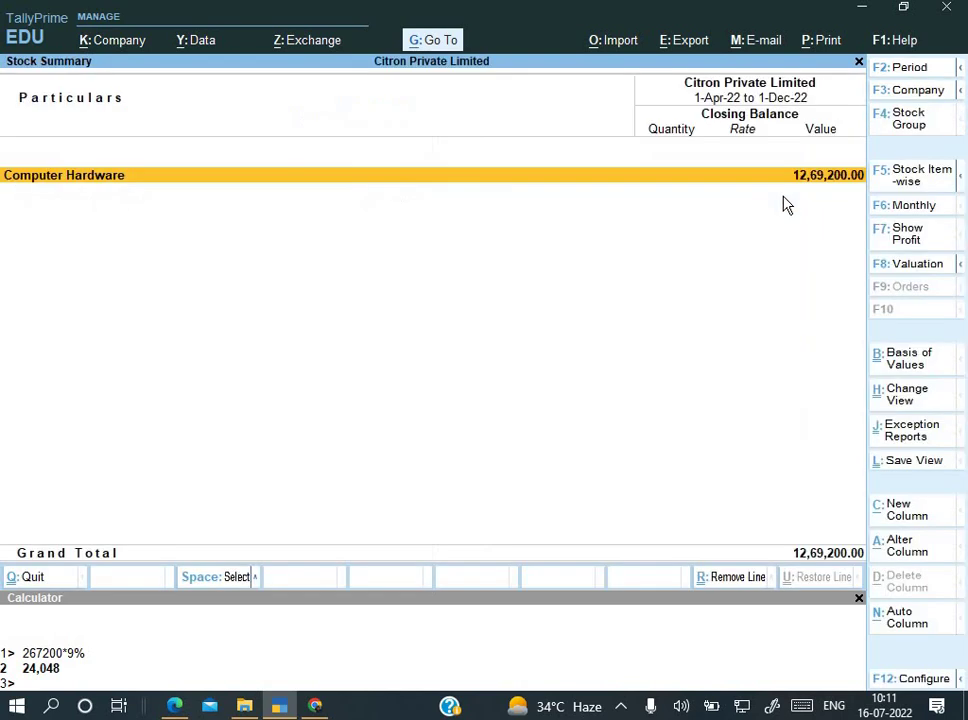
key("Return")
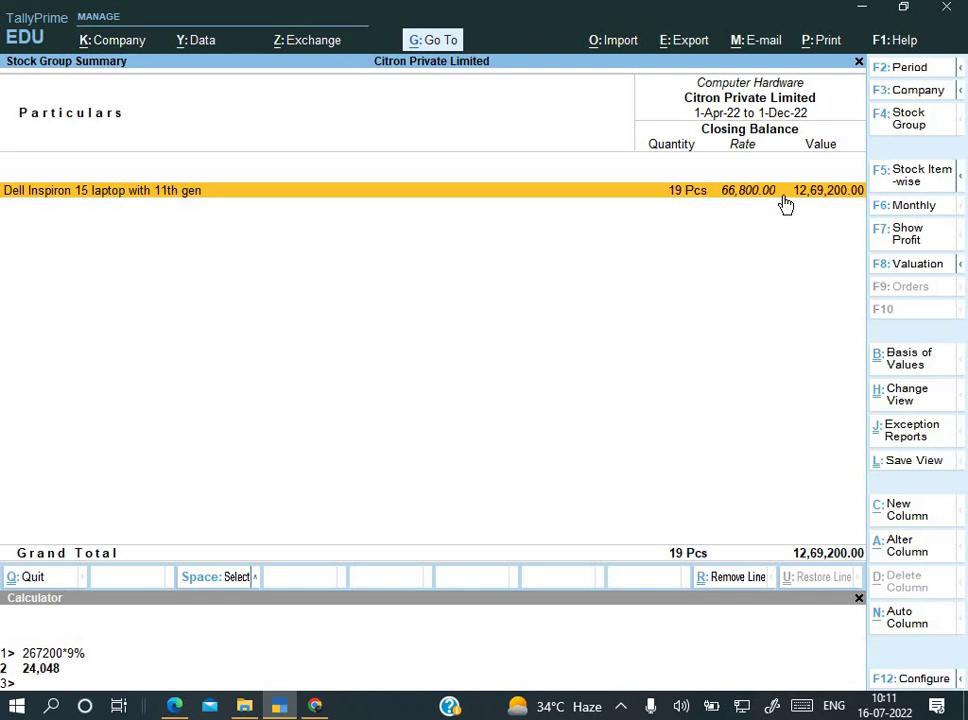
key("alt+Tab")
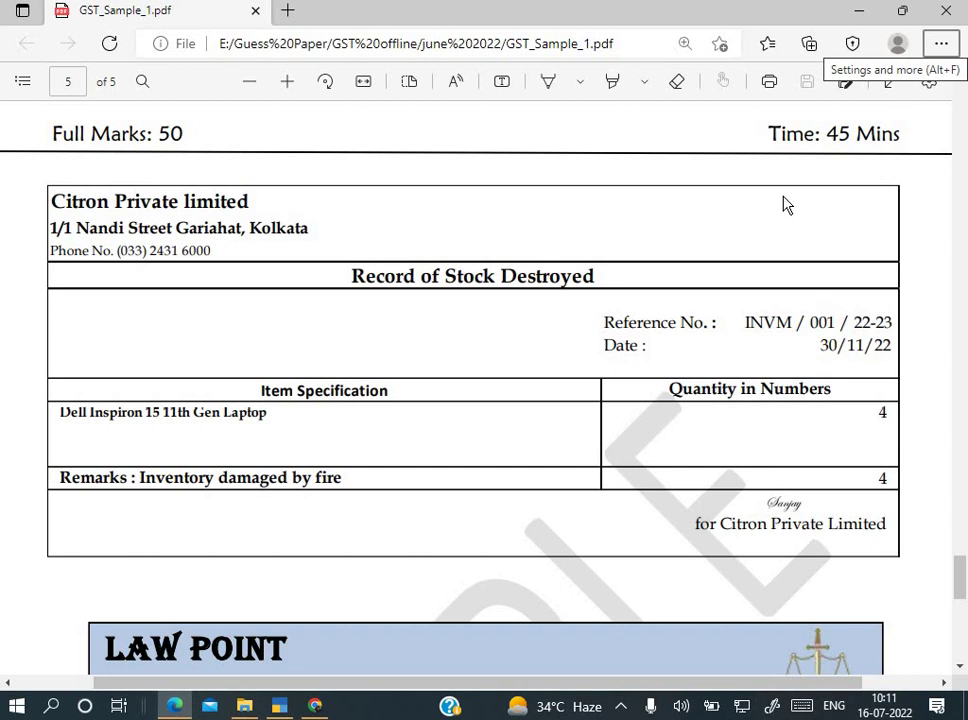
Step: Scroll the PDF to the Law Point bill for 52,640.00 legal charges, then return to TallyPrime
scroll(711, 389, "down", 5)
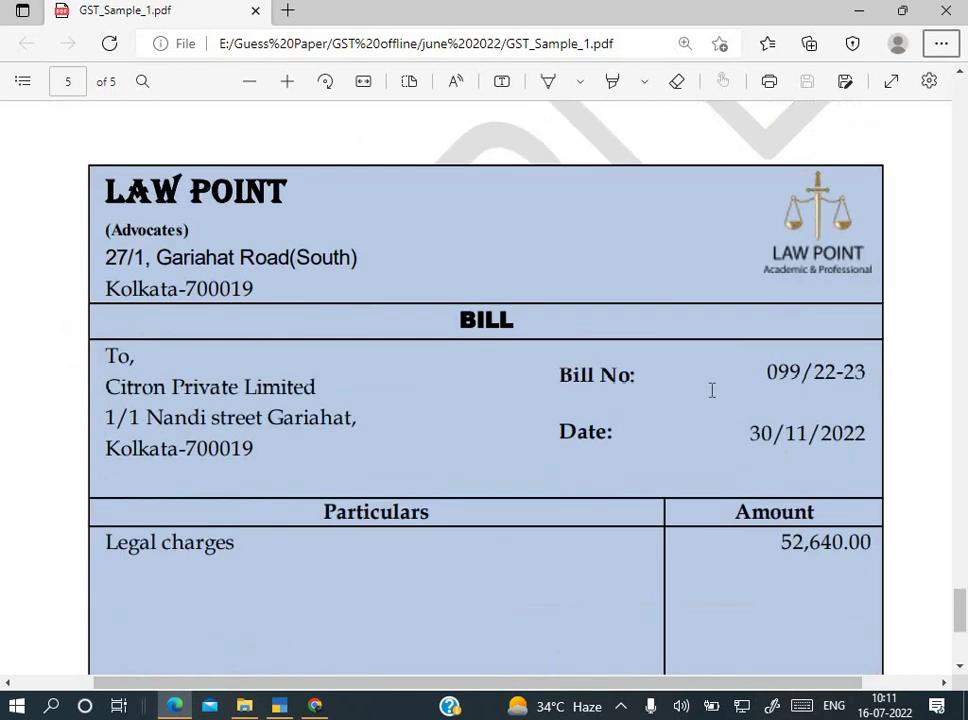
scroll(711, 389, "down", 2)
scroll(711, 389, "up", 1)
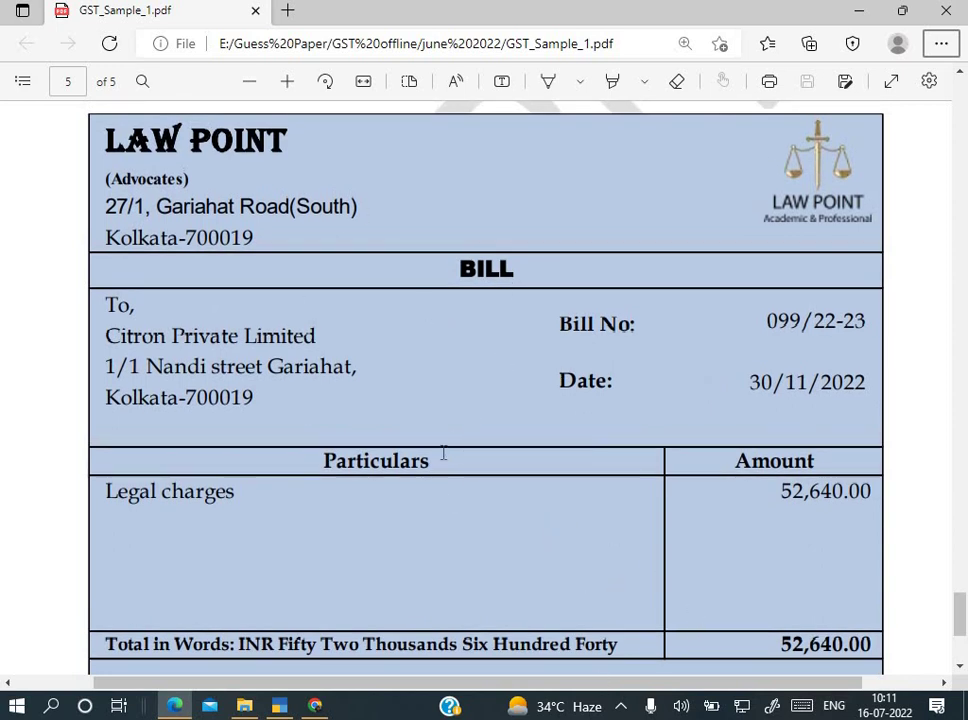
key("alt+Tab")
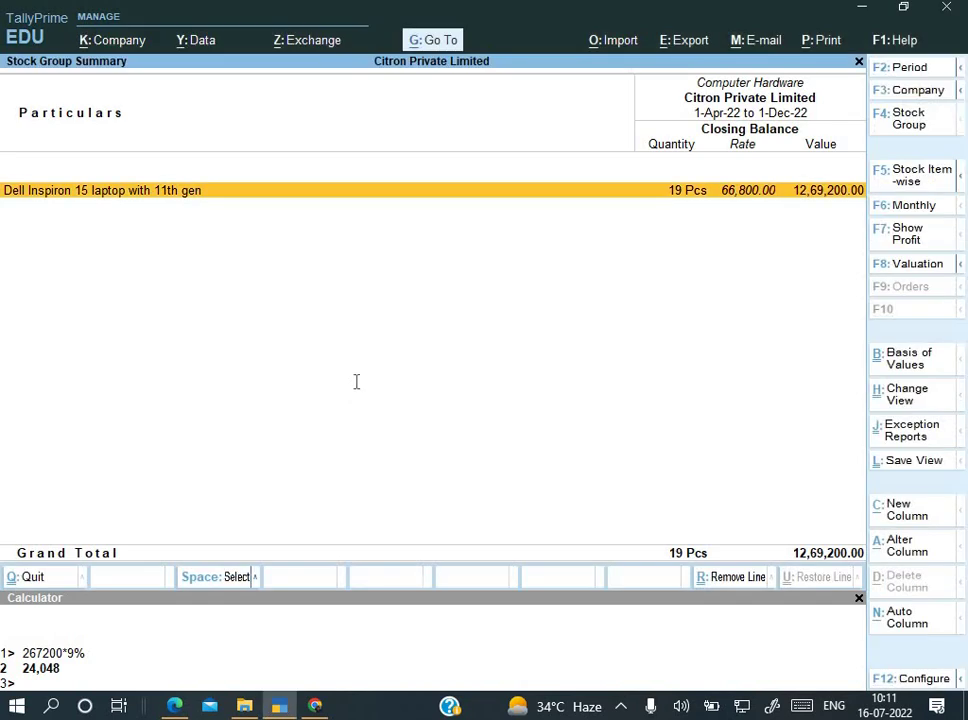
Step: Go from the stock report to voucher entry and set the voucher date to 1-Dec-22
key("alt+Tab")
key("alt+Tab")
key("Escape")
key("Escape")
key("Escape")
key("Escape")
key("Escape")
key("Down")
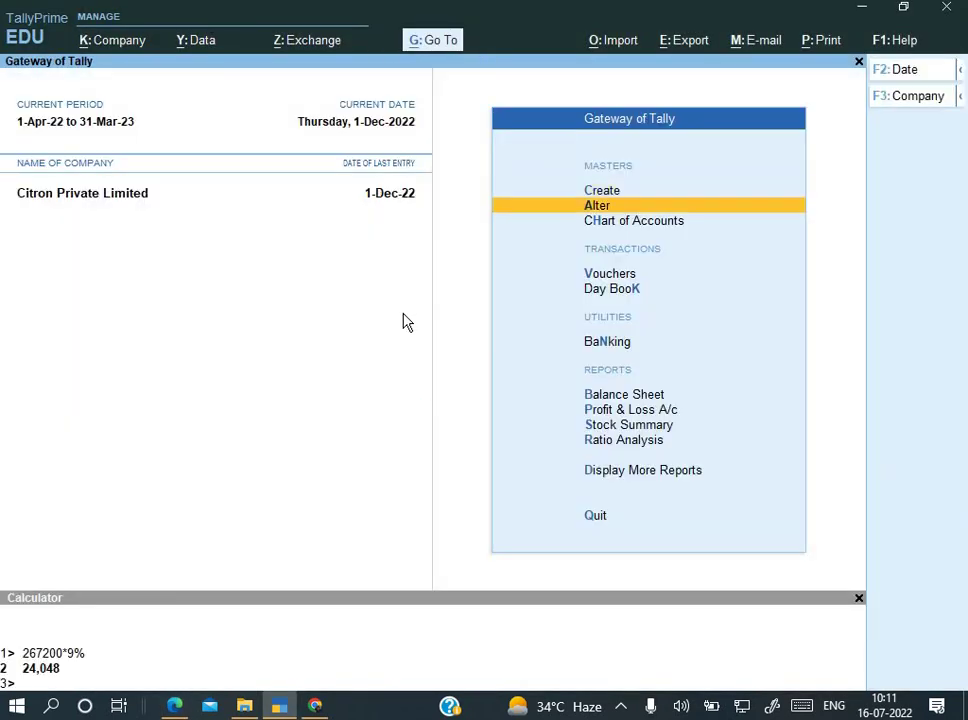
key("Down")
key("Down")
key("Up")
key("Down")
key("Return")
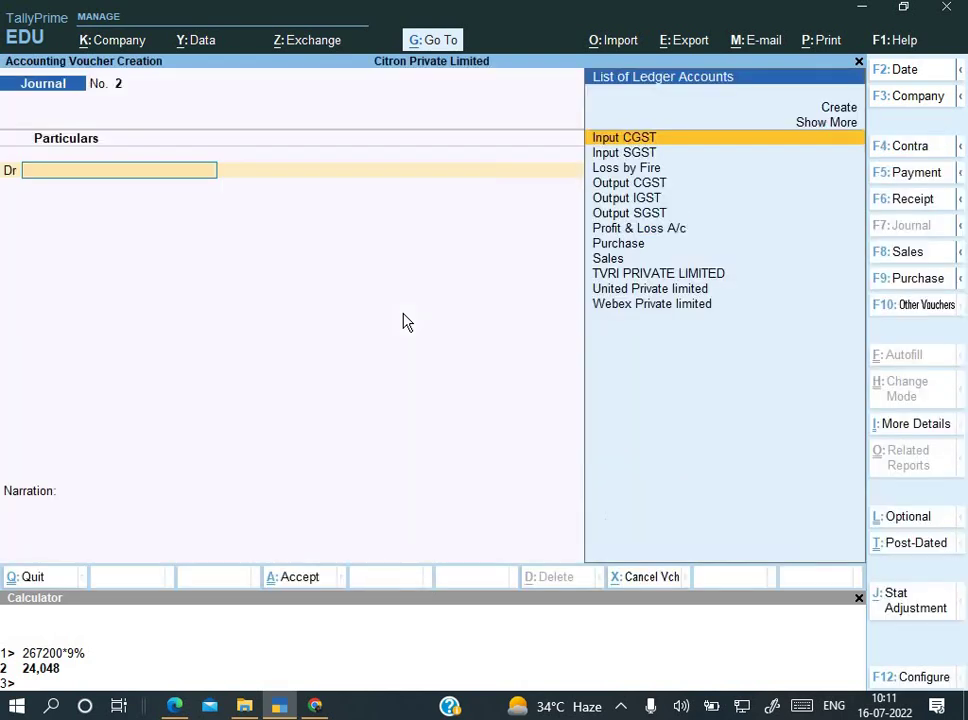
key("F2")
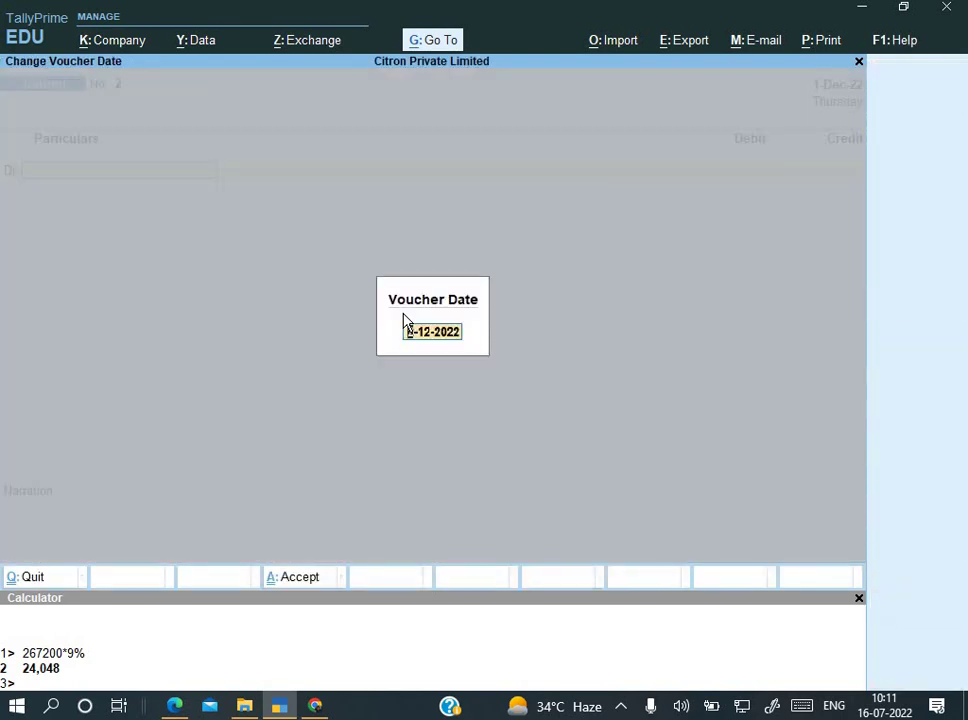
key("BackSpace")
key("Return")
Step: Switch the voucher to Purchase in Accounting Invoice mode, with the bill PDF alongside
key("alt")
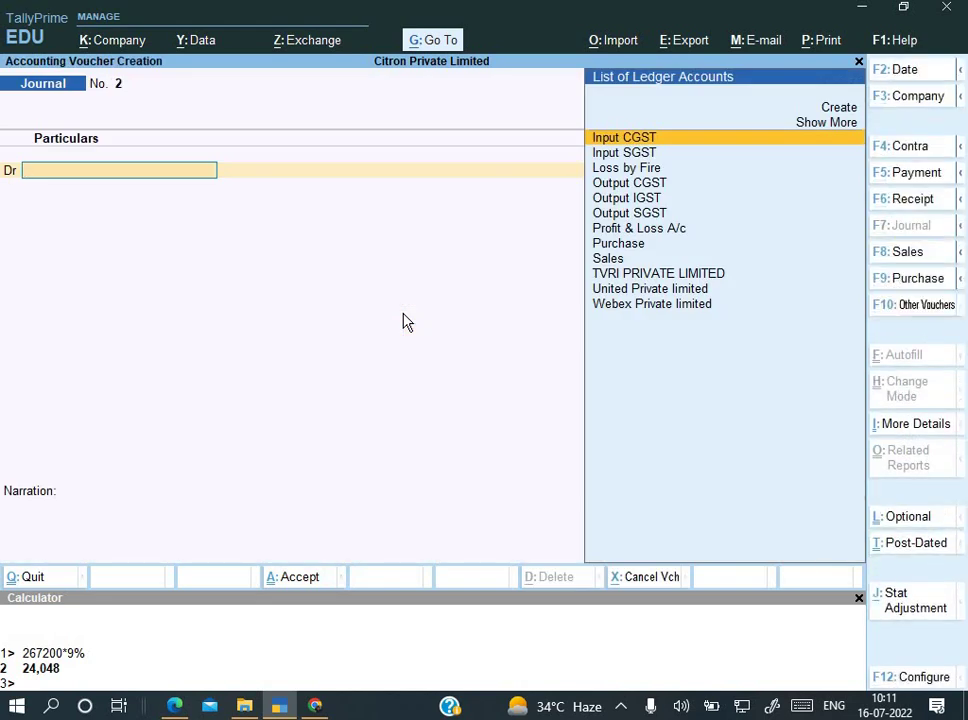
key("F9")
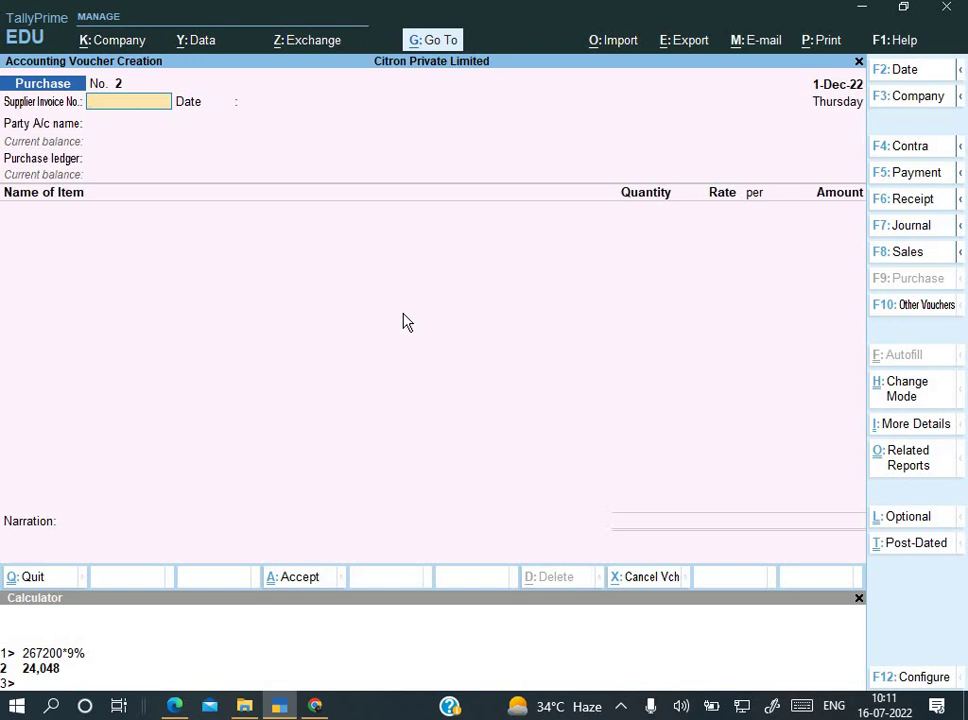
key("ctrl+h")
key("Down")
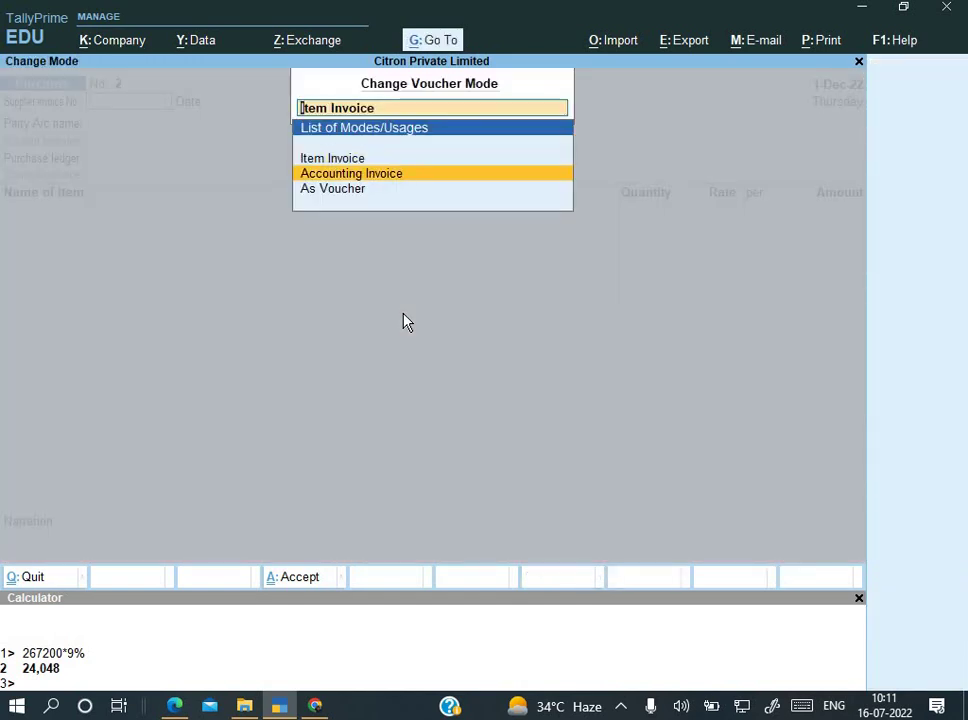
key("Return")
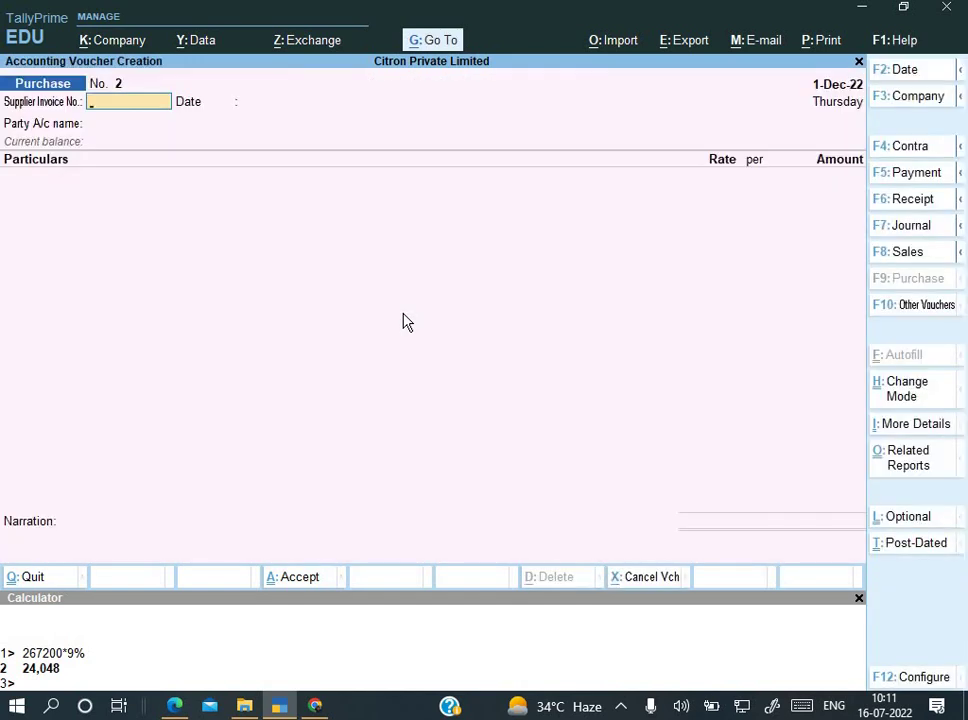
key("alt+Tab")
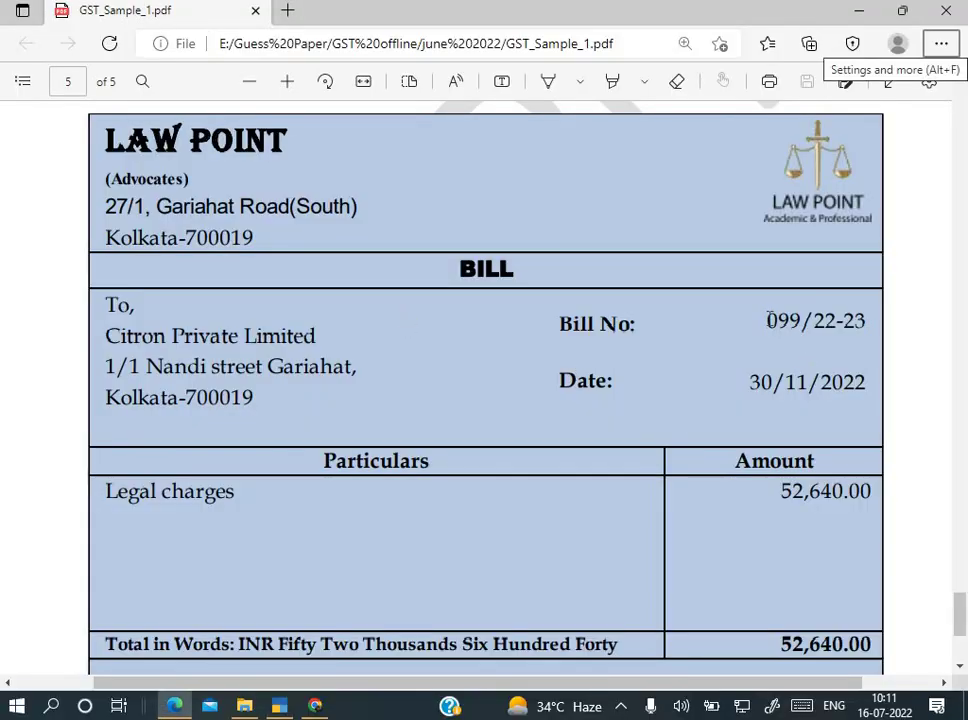
Step: Copy bill number 099/22-23 from the PDF into the voucher's Supplier Invoice No. field
left_click_drag(771, 319, 861, 319)
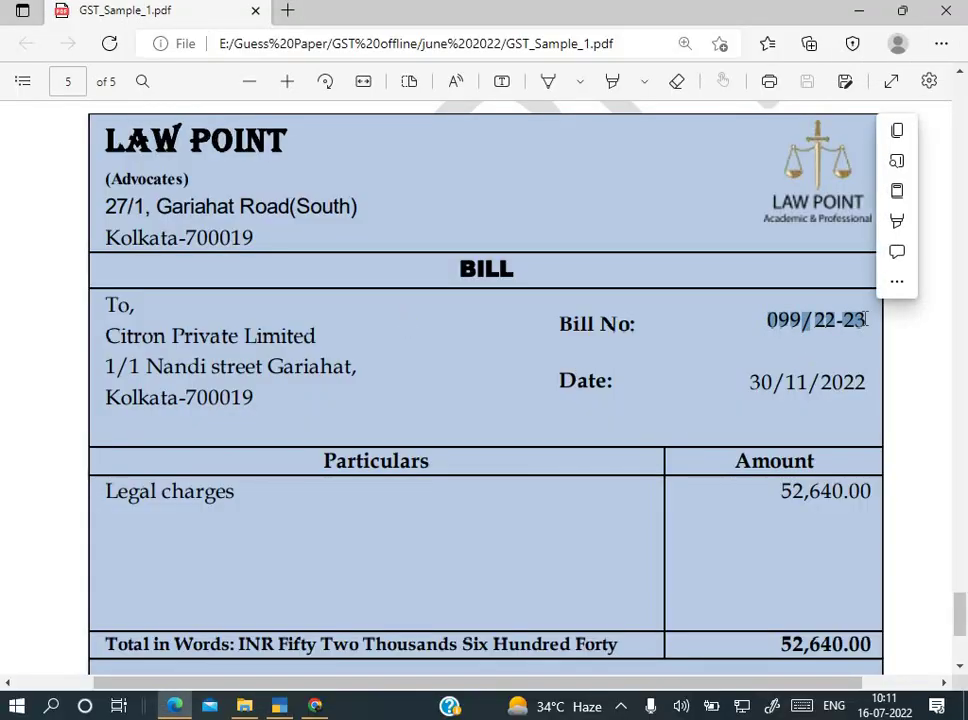
key("alt+Tab")
key("ctrl+alt+v")
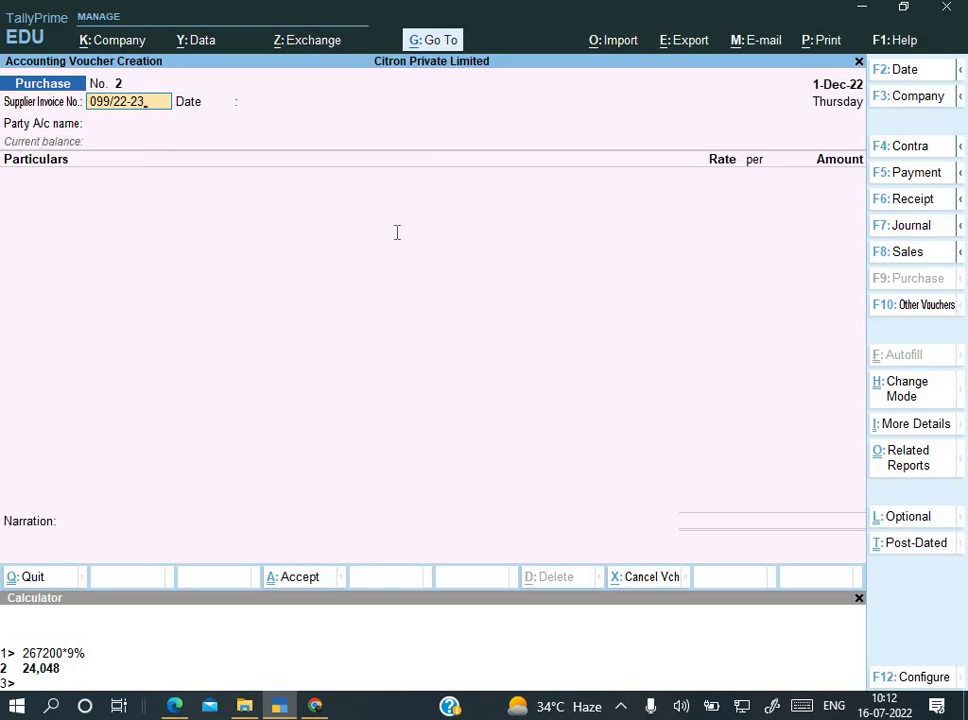
Step: Accept supplier invoice 099/22-23 and the 1-Dec-22 invoice date
key("alt+Tab")
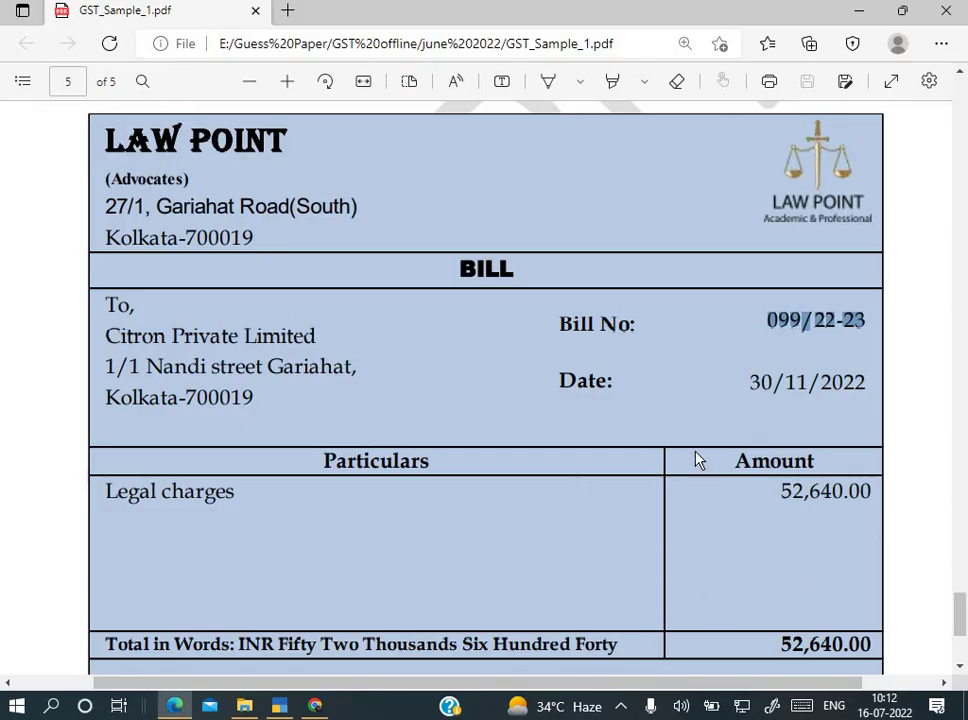
key("alt+Tab")
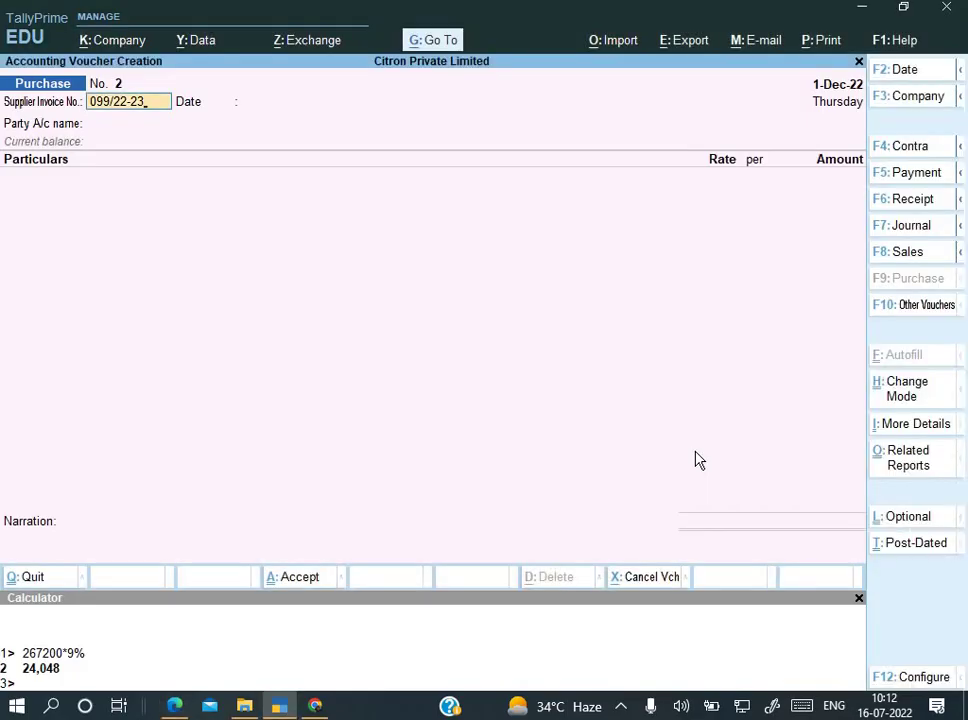
key("Return")
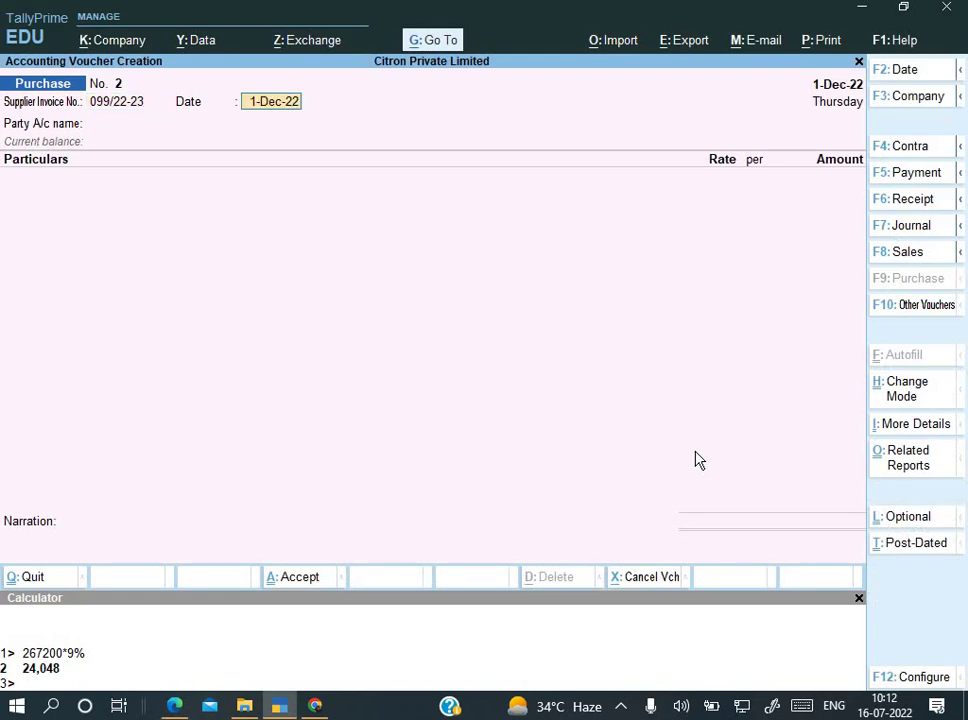
key("alt+Tab")
key("alt+Tab")
key("Return")
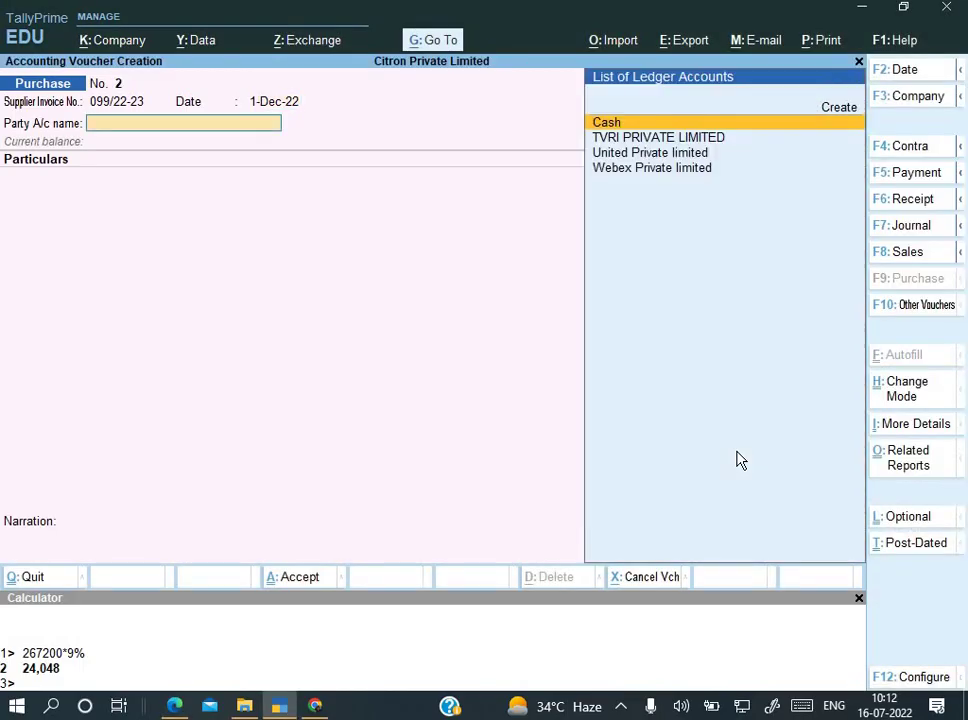
Step: Start a new party ledger and select the supplier name LAW POINT on the bill
key("Down")
key("Up")
key("Down")
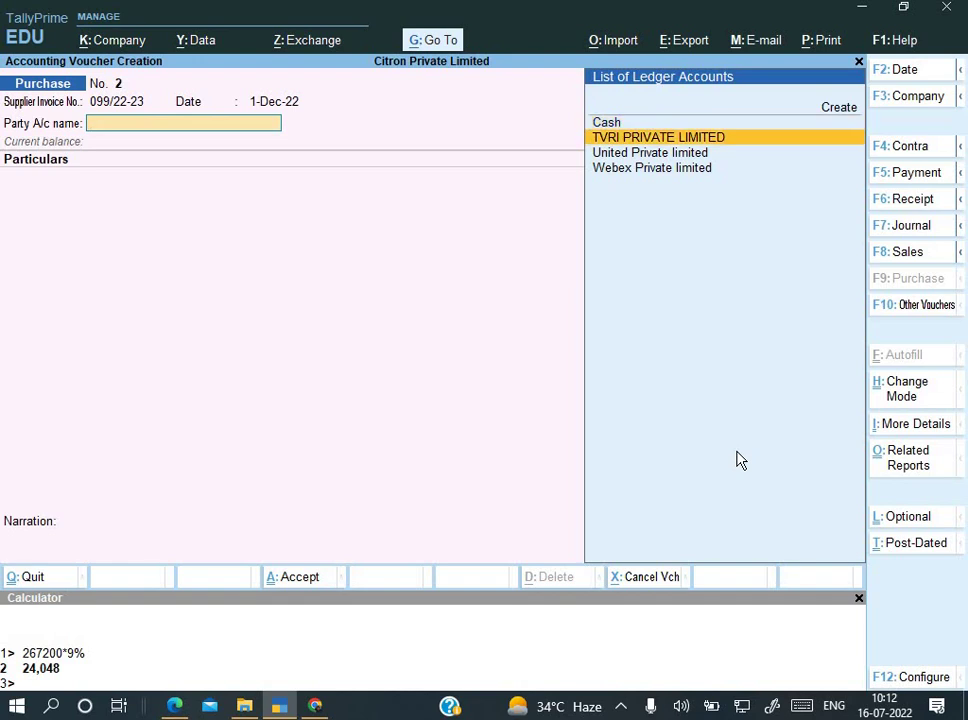
key("alt+c")
key("alt+Tab")
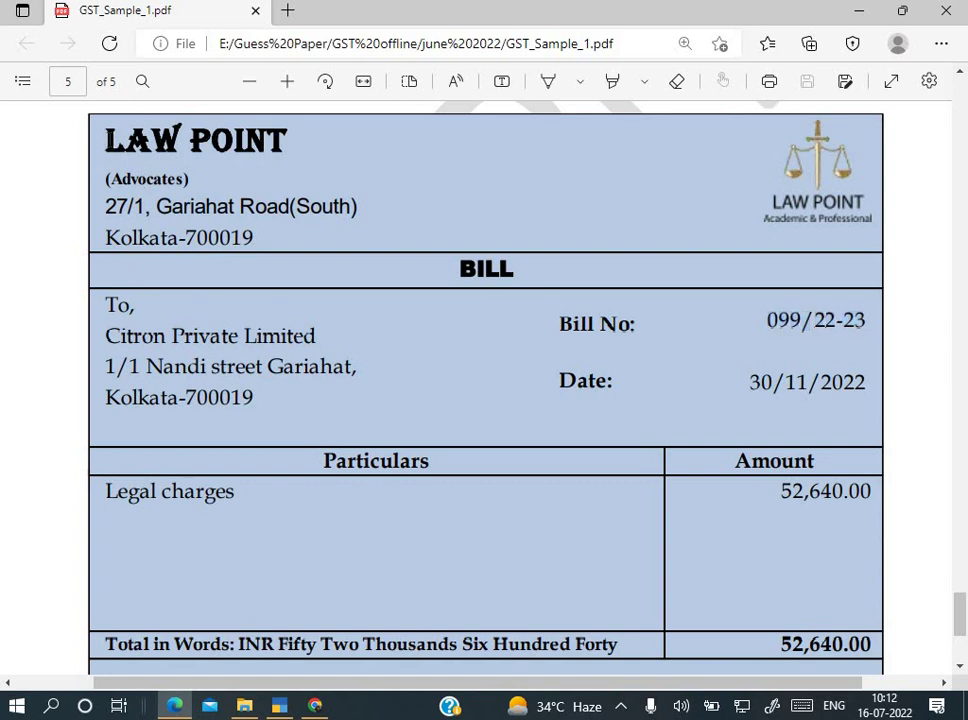
left_click_drag(105, 140, 300, 147)
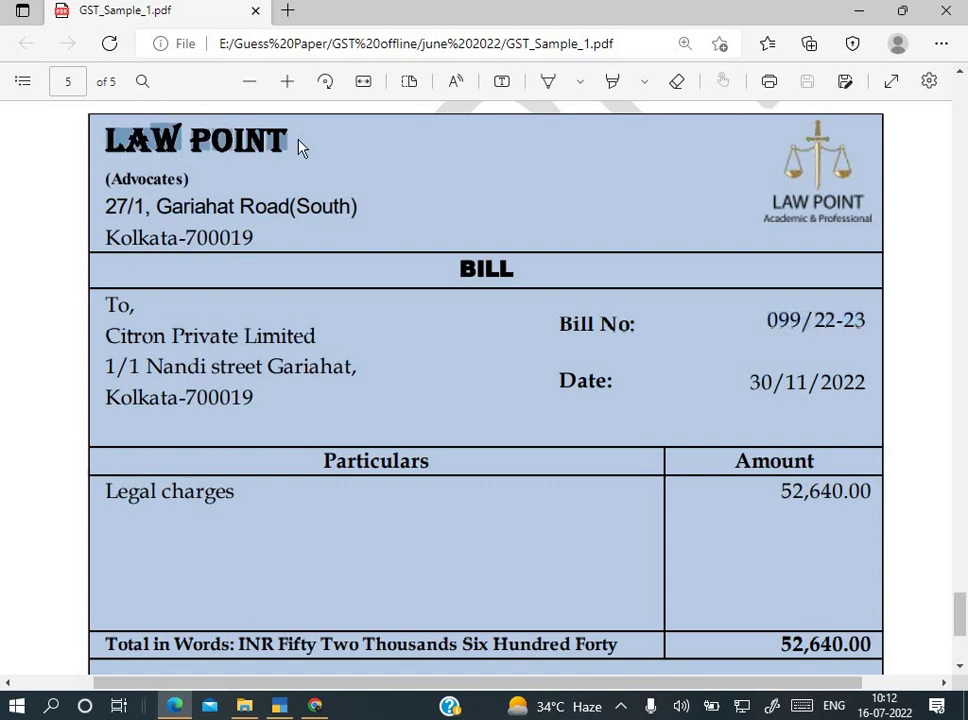
Step: Name the new ledger LAW POINT and place it under Sundry Creditors
key("alt+Tab")
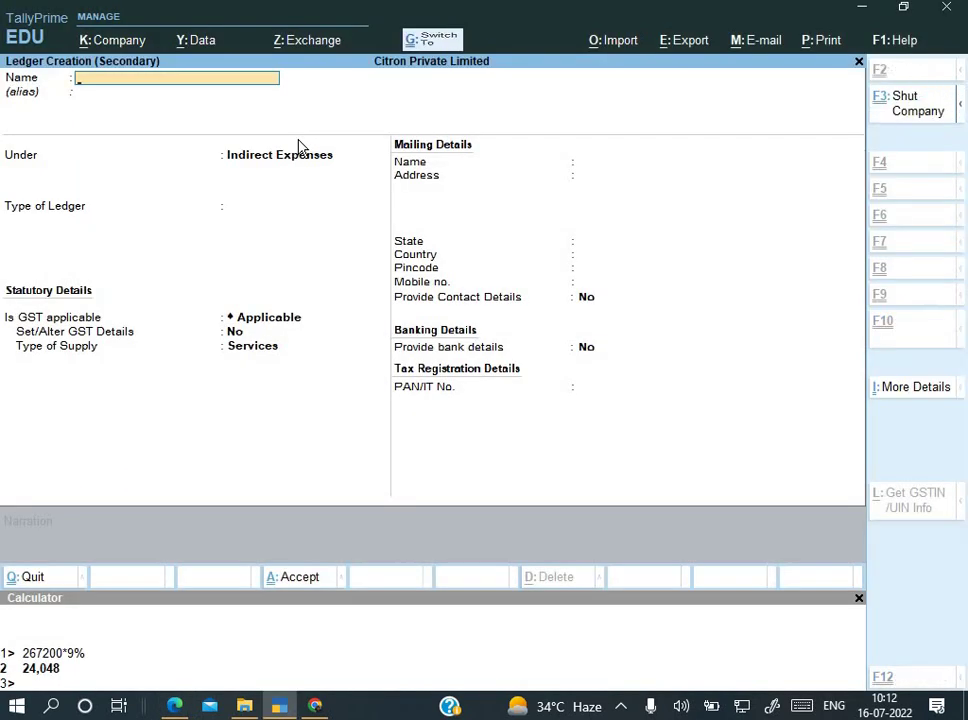
key("ctrl+alt+v")
key("Return")
key("Return")
type("S")
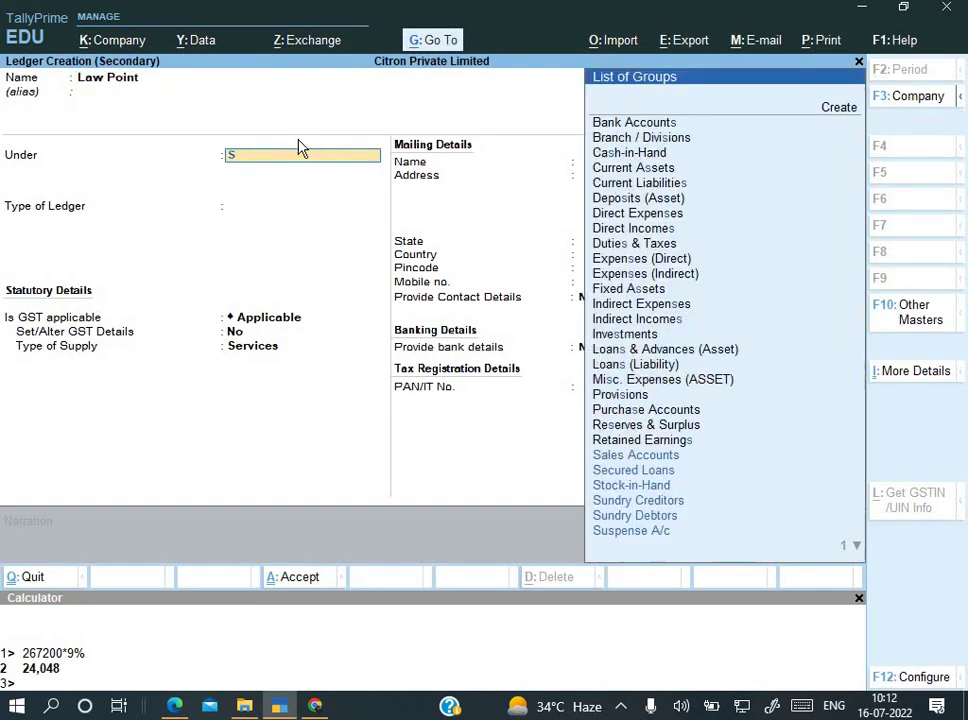
key("Down")
key("Down")
key("Down")
key("Return")
key("Return")
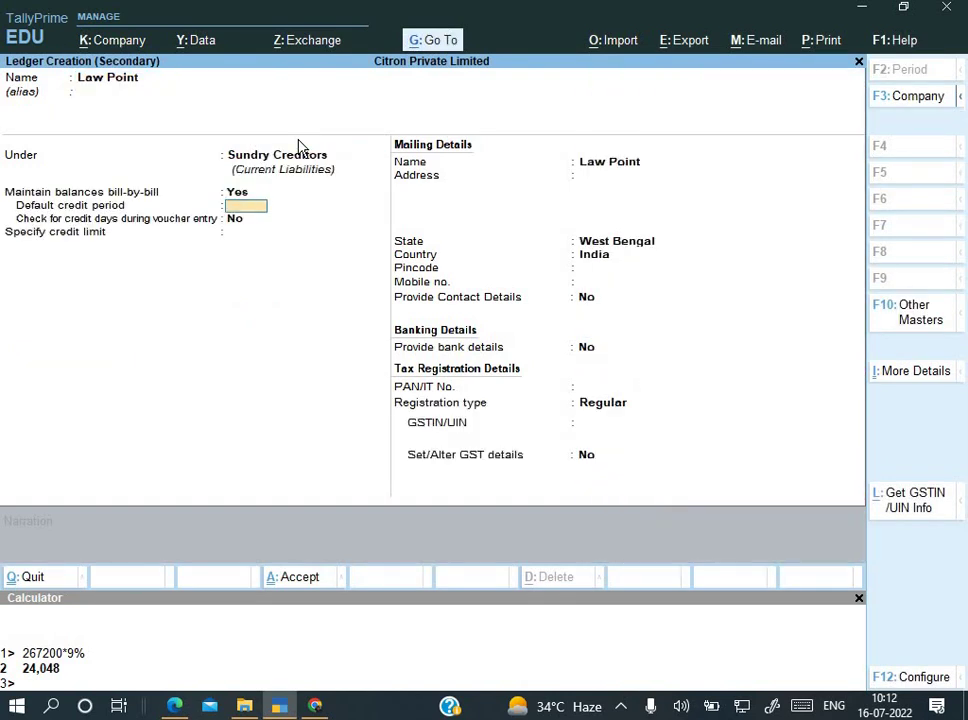
key("Return")
key("Return")
Step: Copy the supplier's street address from the bill into the ledger and keep West Bengal as the state
key("alt+Tab")
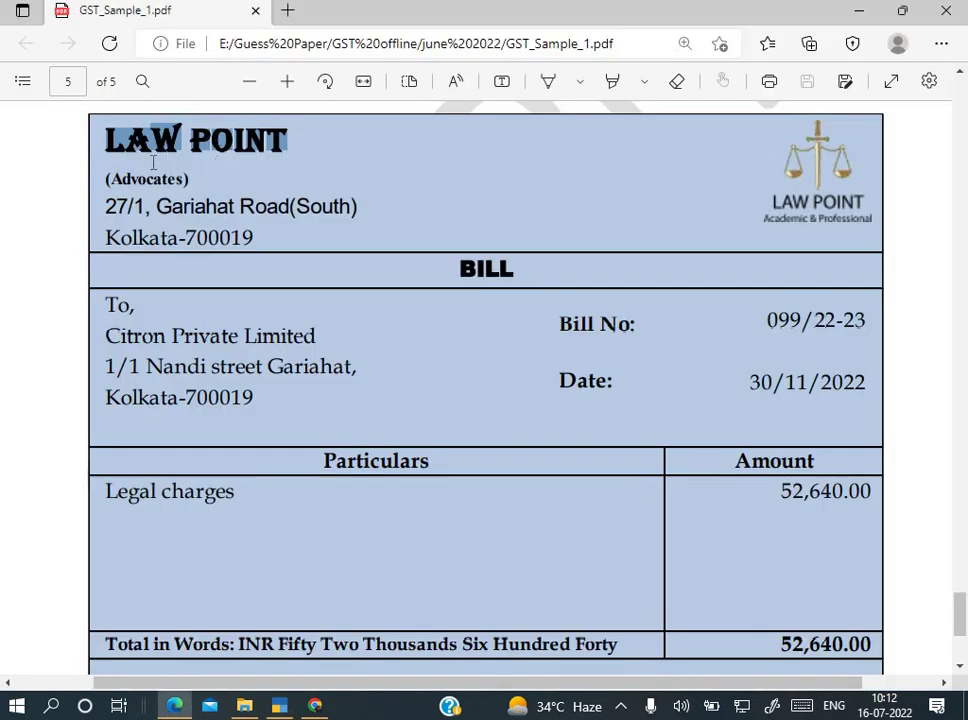
left_click_drag(102, 206, 357, 207)
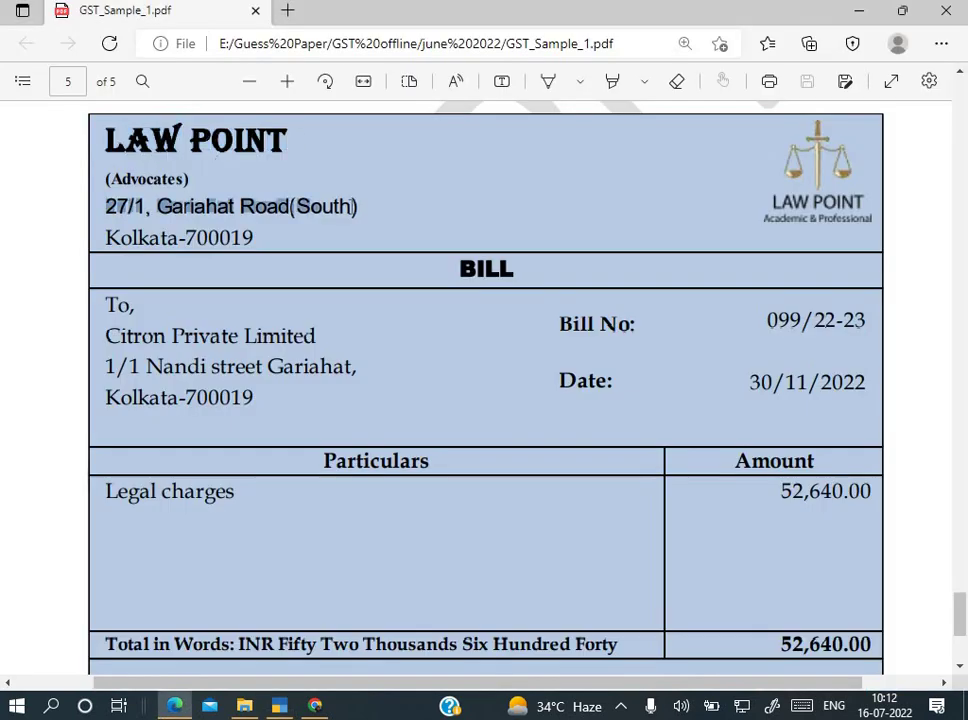
key("ctrl+c")
key("alt+Tab")
key("ctrl+alt+v")
key("Return")
key("Return")
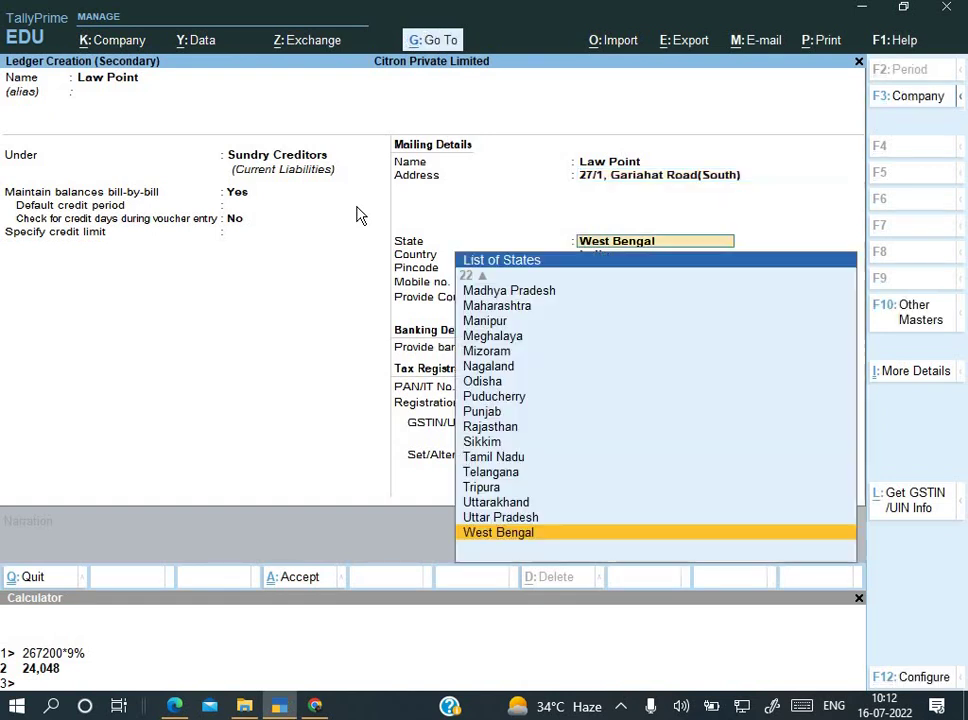
key("Return")
Step: Enter the supplier's pincode 700019
key("alt+Tab")
key("alt+Tab")
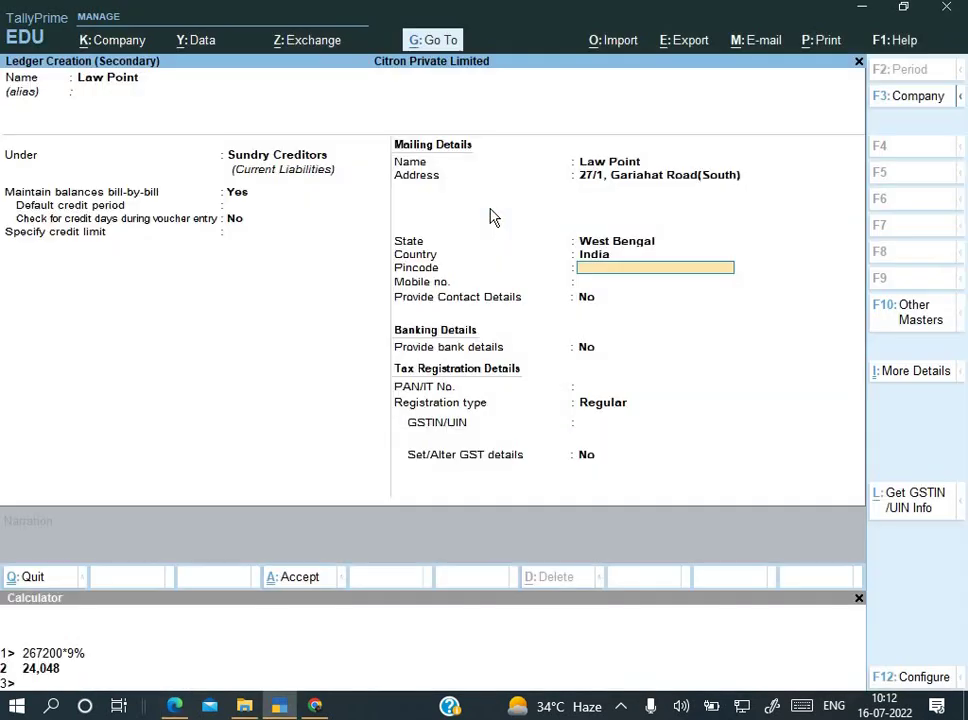
type("700018")
key("BackSpace")
type("9")
key("Return")
key("Return")
key("Return")
key("Return")
key("Return")
key("Return")
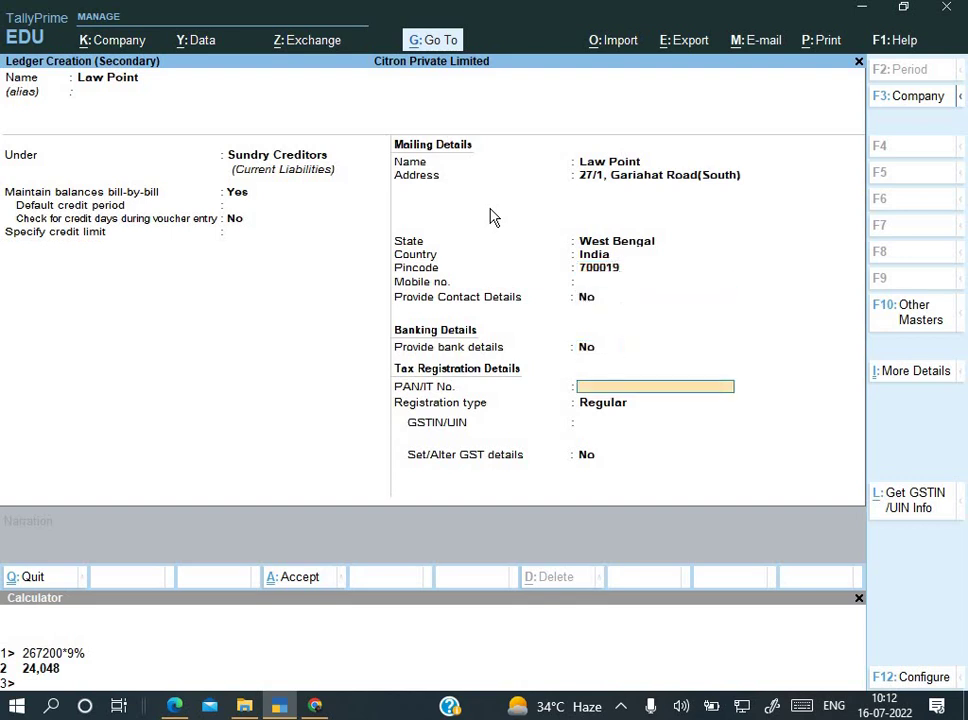
Step: Set the GST registration type to Unregistered and finish the ledger
key("alt+Tab")
key("alt+Tab")
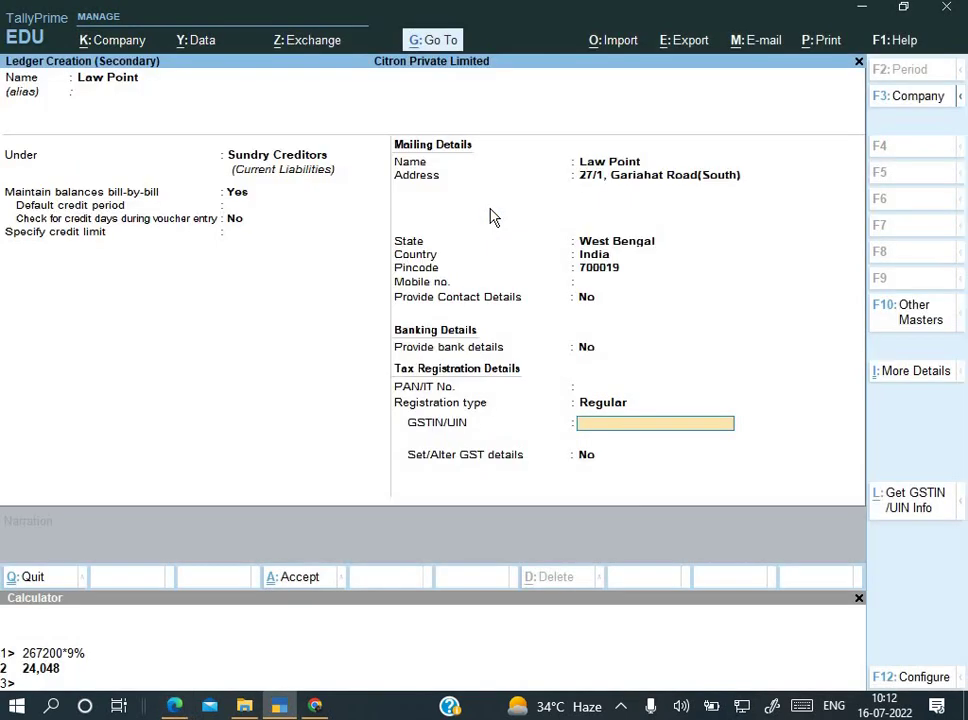
key("BackSpace")
key("Down")
key("Up")
key("Down")
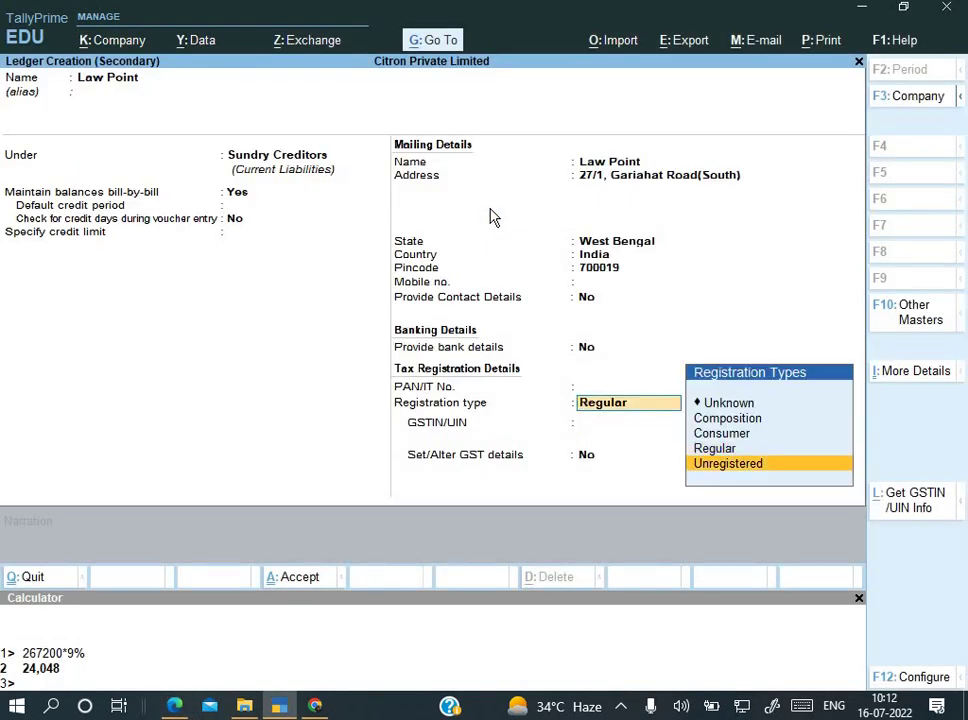
key("Return")
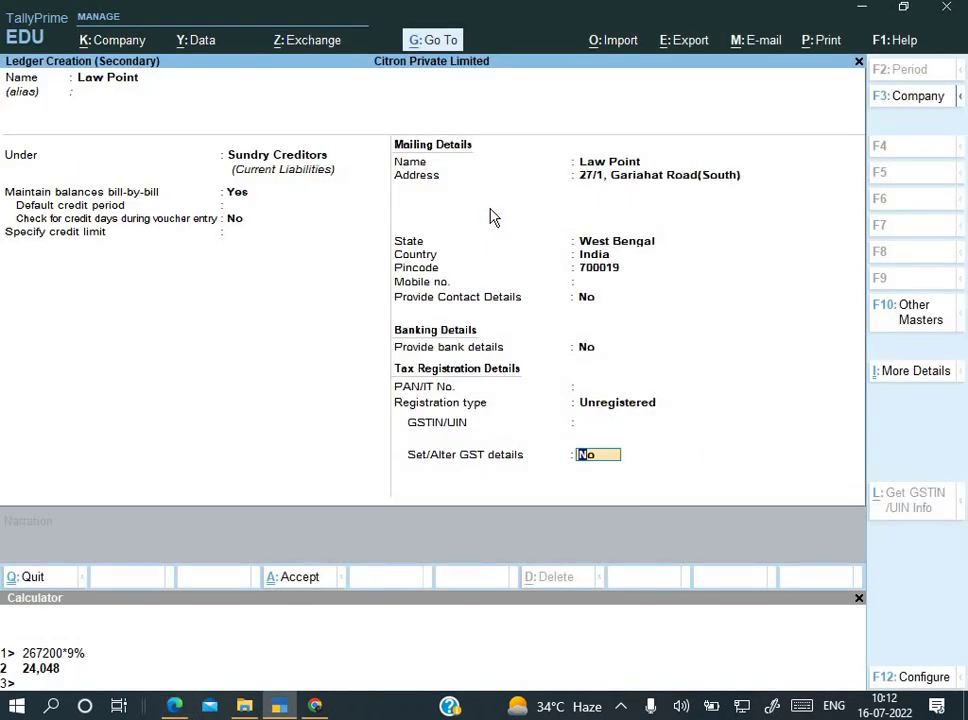
key("Return")
Step: Save the Law Point ledger and accept it as the voucher's party account
key("Return")
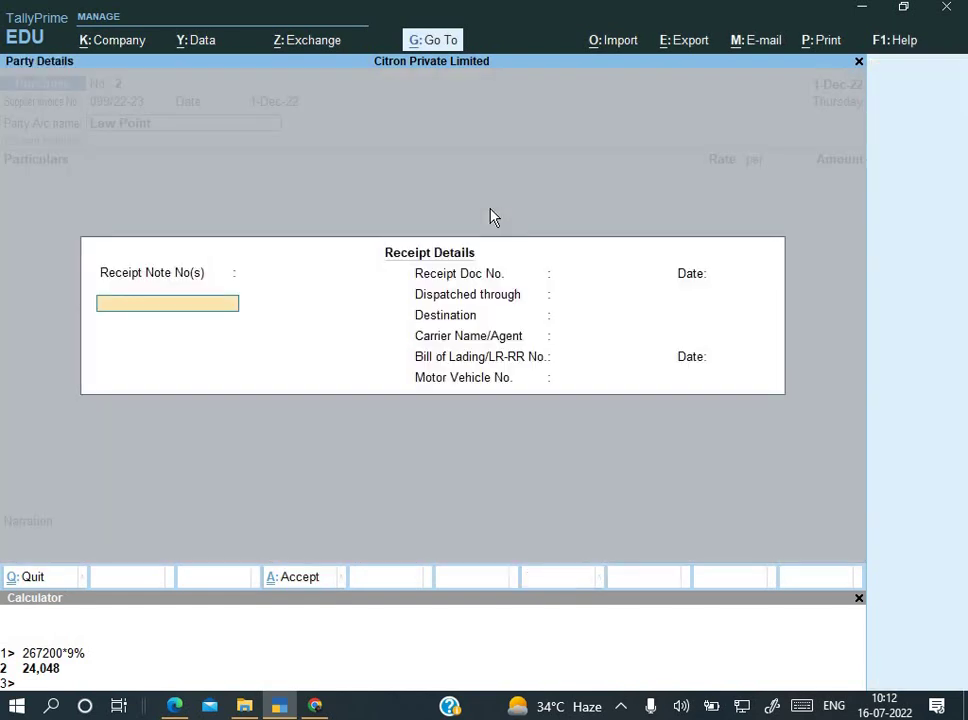
key("Return")
key("Return")
key("Return")
key("Return")
key("Return")
key("Return")
key("Return")
key("Return")
key("Return")
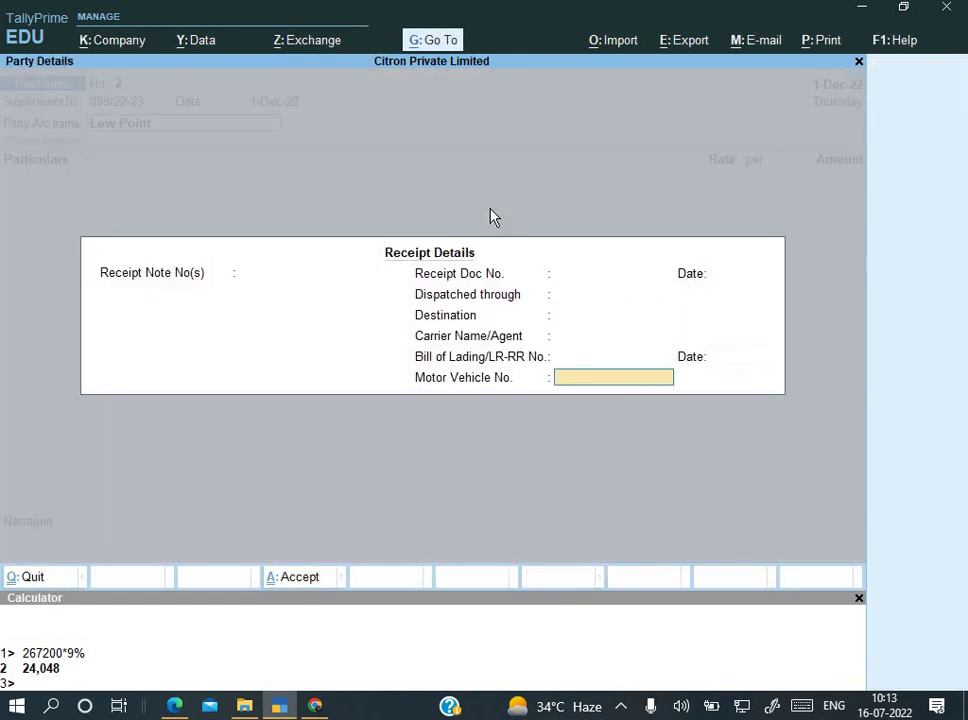
key("Return")
key("Return")
key("Return")
key("Return")
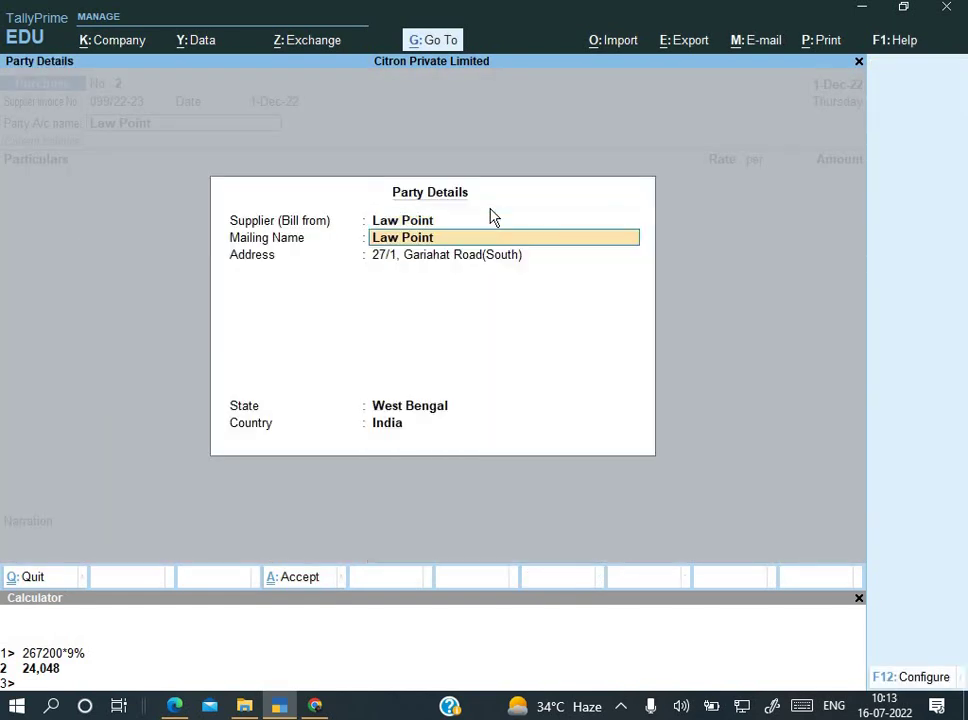
key("Return")
key("Return")
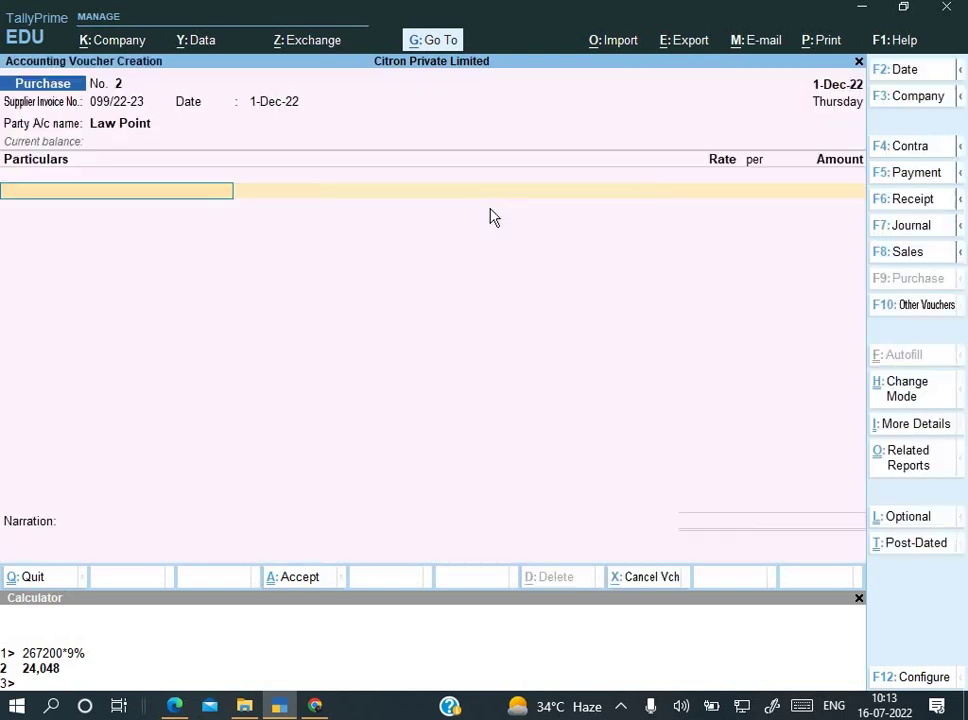
Step: Start creating a new ledger for the voucher's purchase line
key("Down")
key("Down")
key("Down")
key("Down")
key("Down")
key("Down")
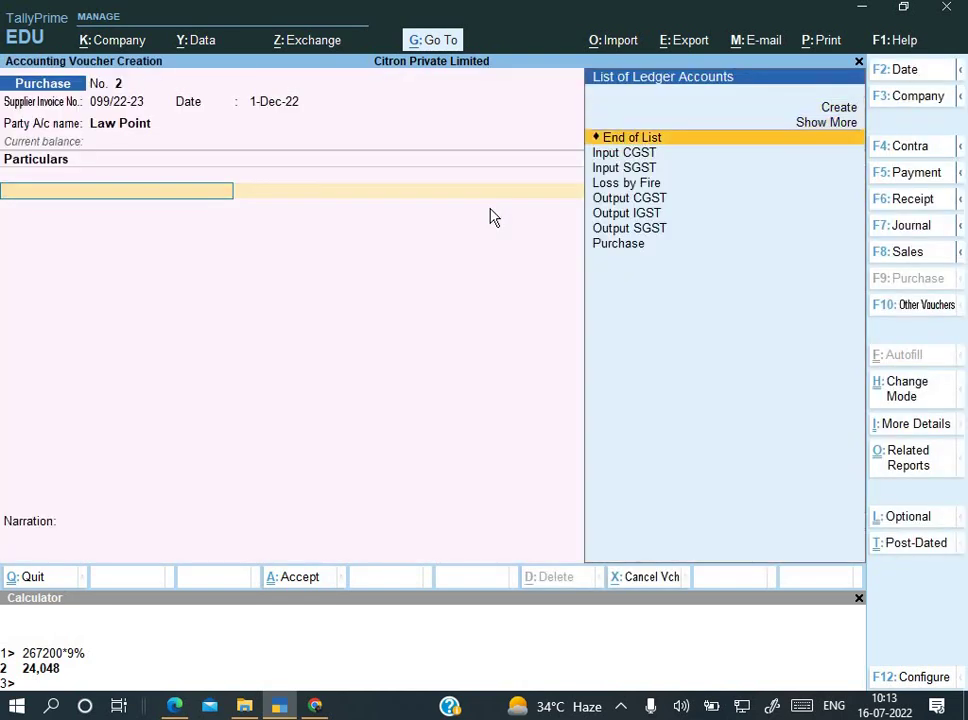
key("Down")
key("alt+c")
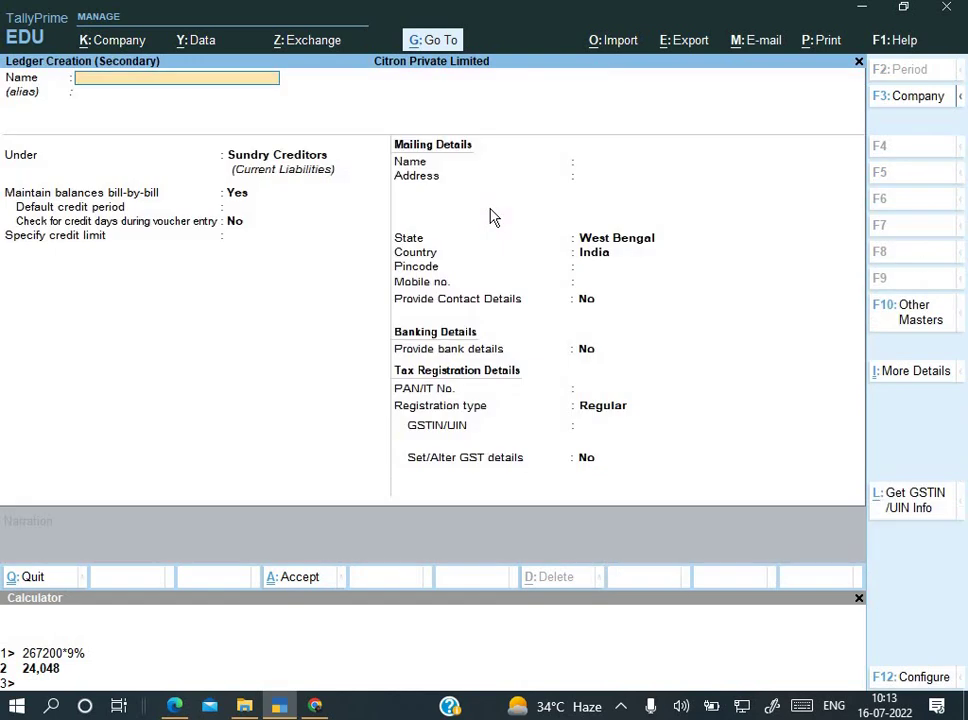
Step: Create a Legal Charges ledger under Indirect Expenses, type Not Applicable, with GST details enabled
type("Legal Charges")
key("Return")
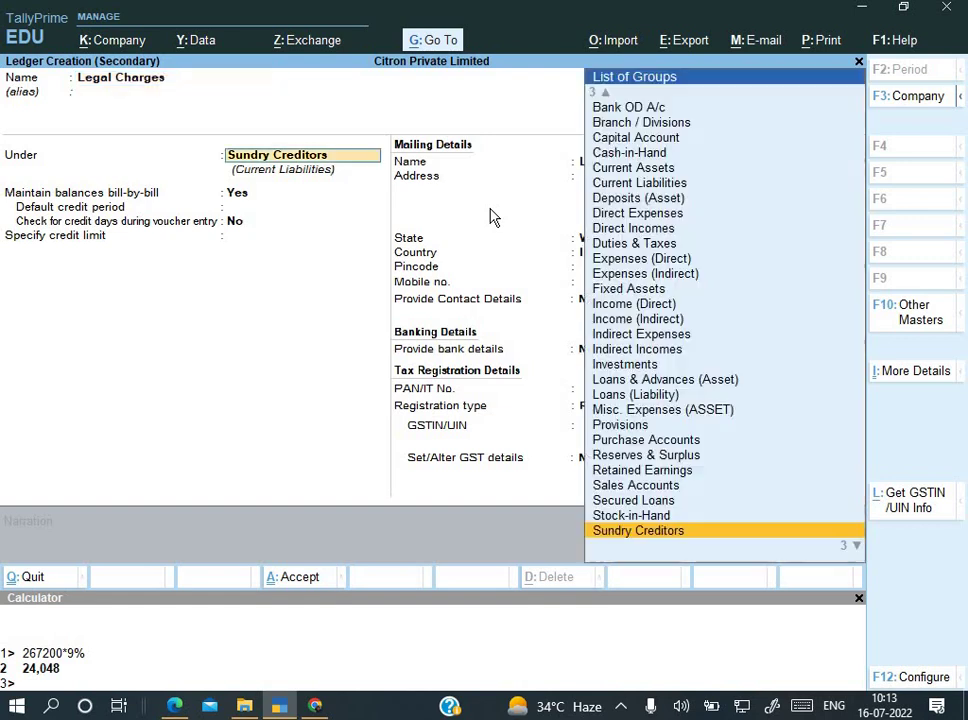
type("In")
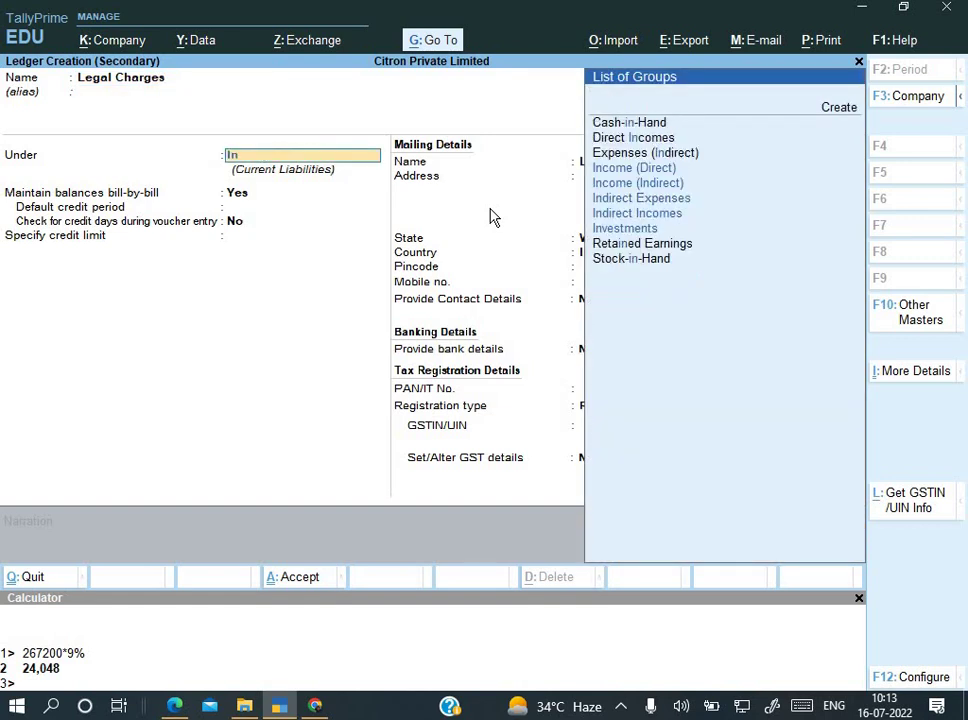
key("Down")
key("Down")
key("Down")
key("Down")
key("Down")
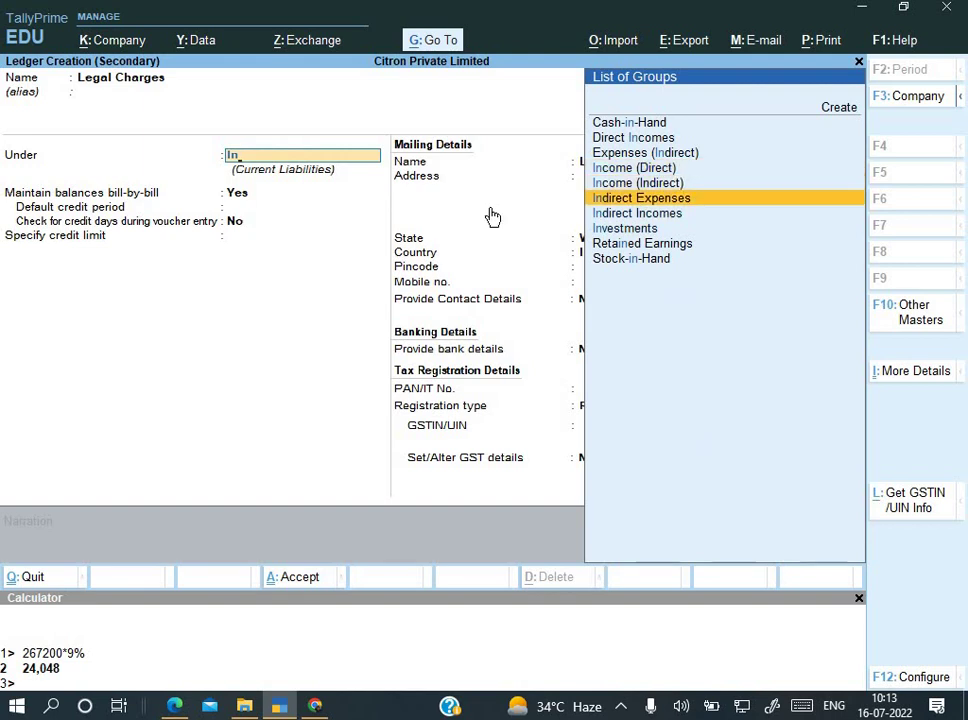
key("Return")
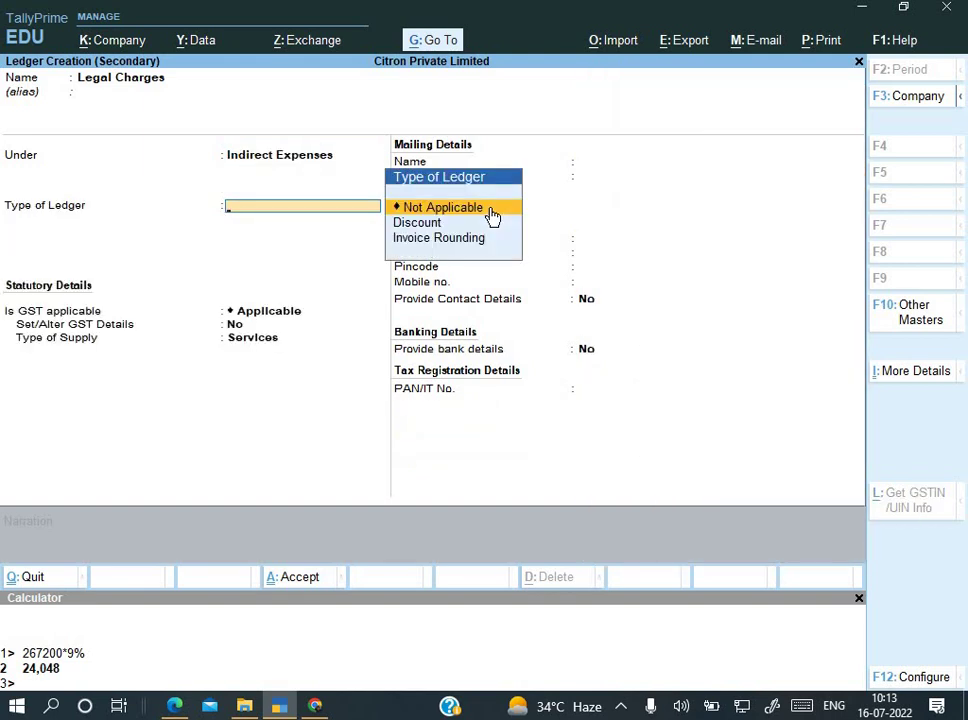
left_click(492, 217)
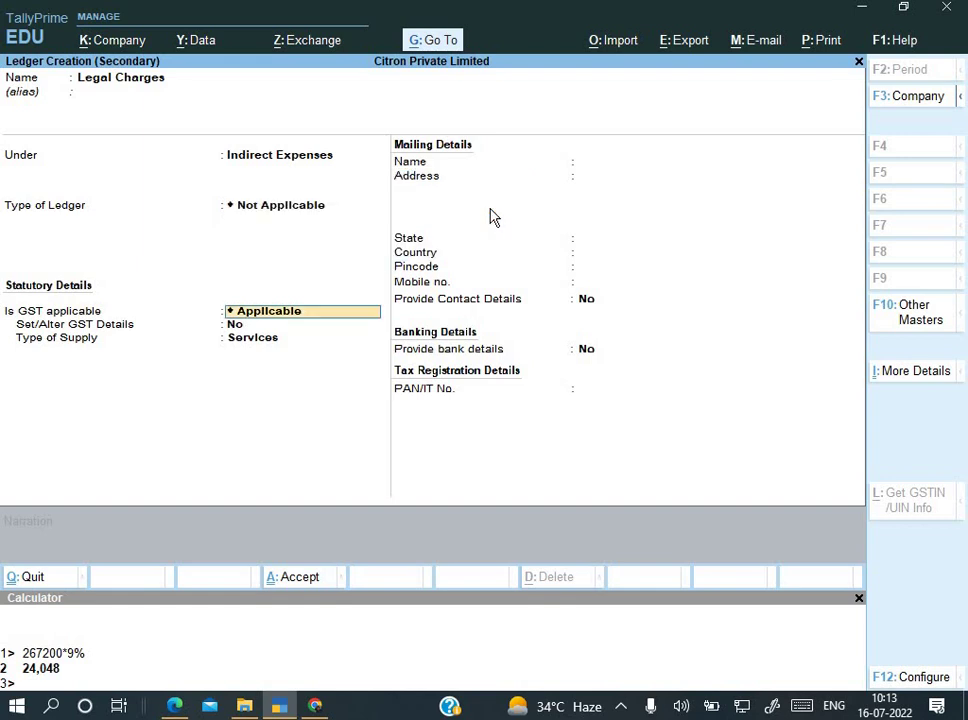
key("Return")
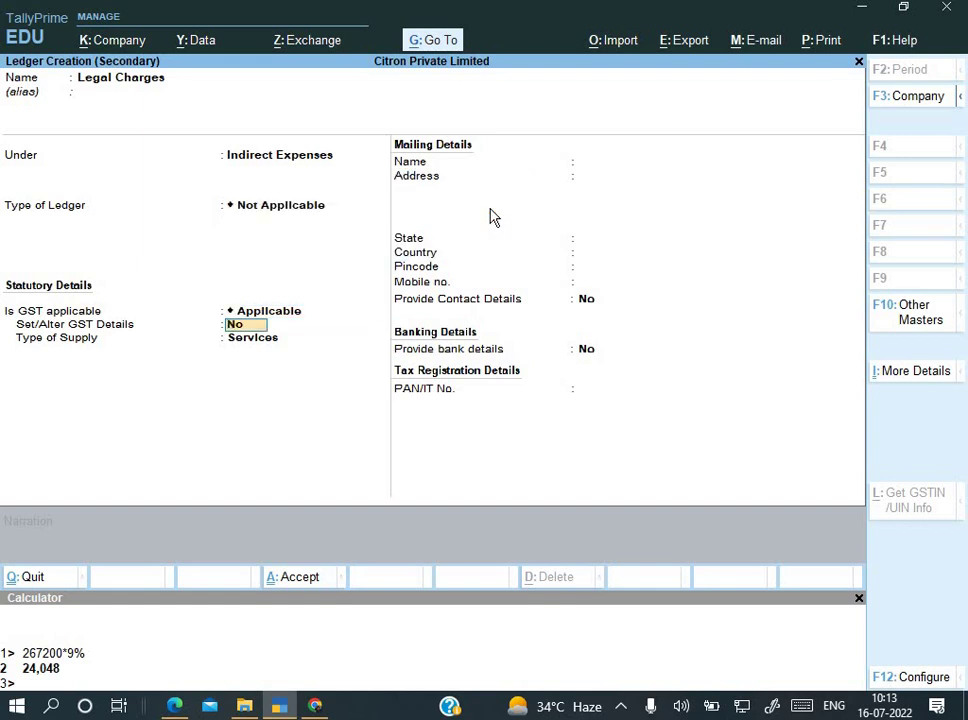
type("y")
key("Return")
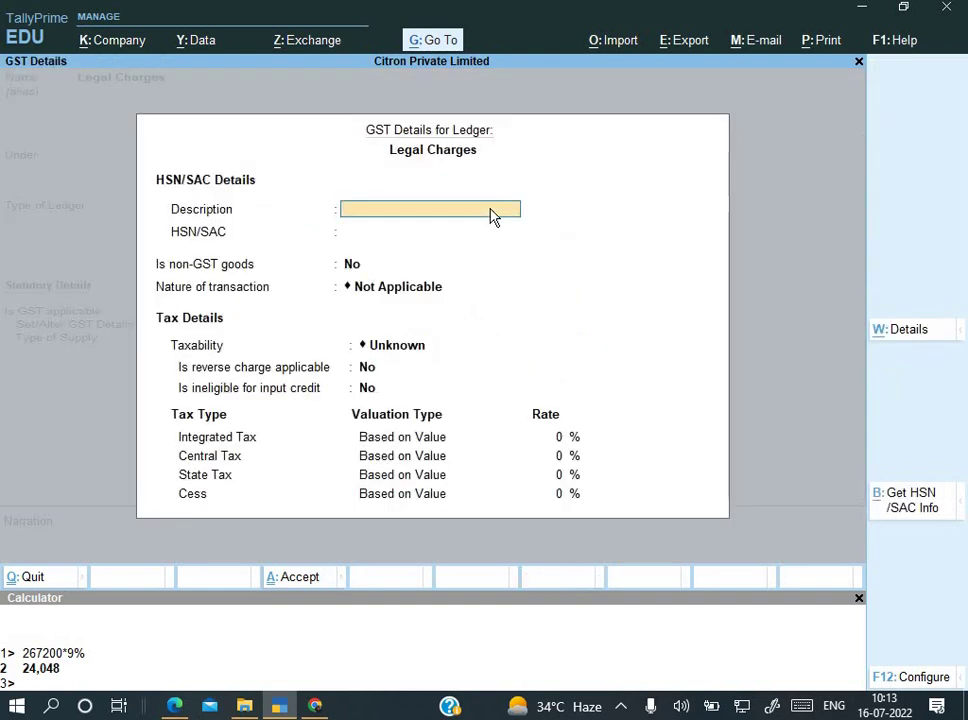
Step: Enter the GST description LS and HSN/SAC code 273526
key("alt+Tab")
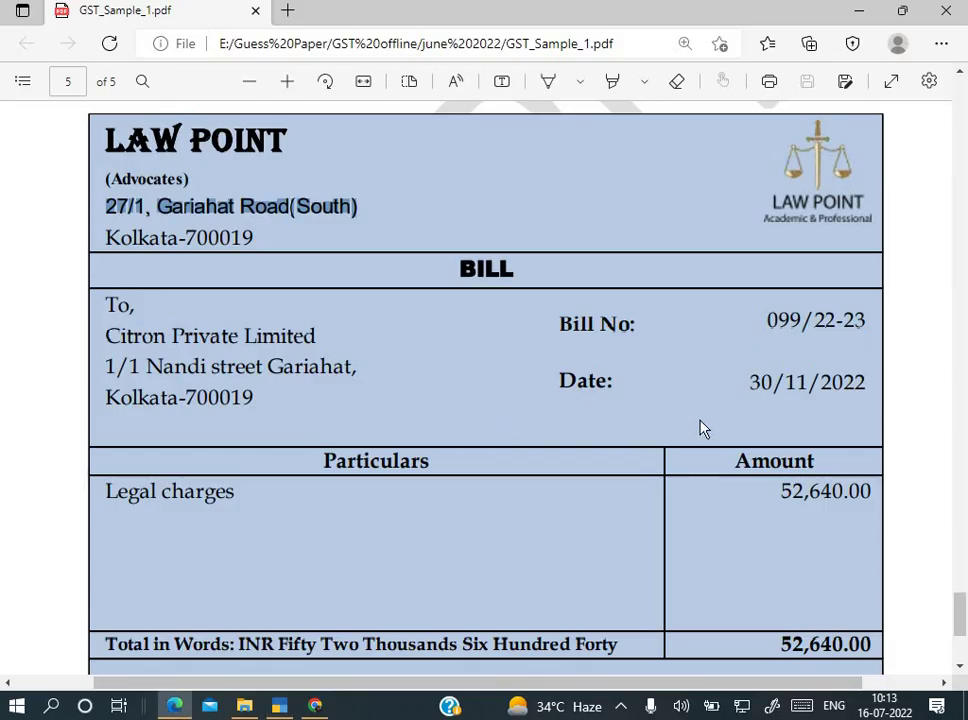
key("alt+Tab")
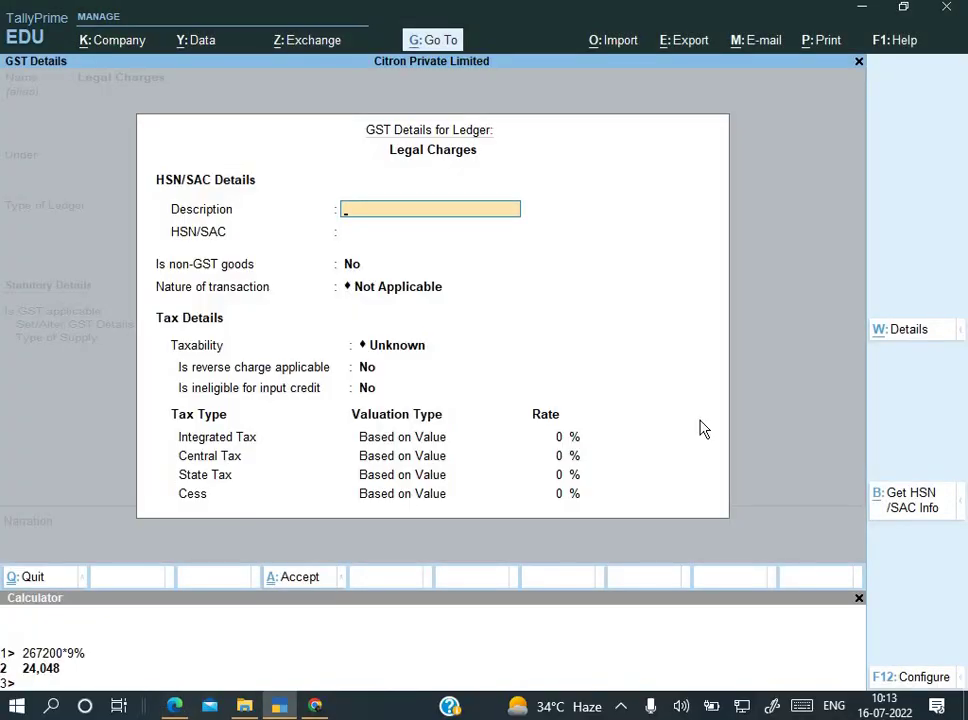
type("LS")
key("Return")
type("273526")
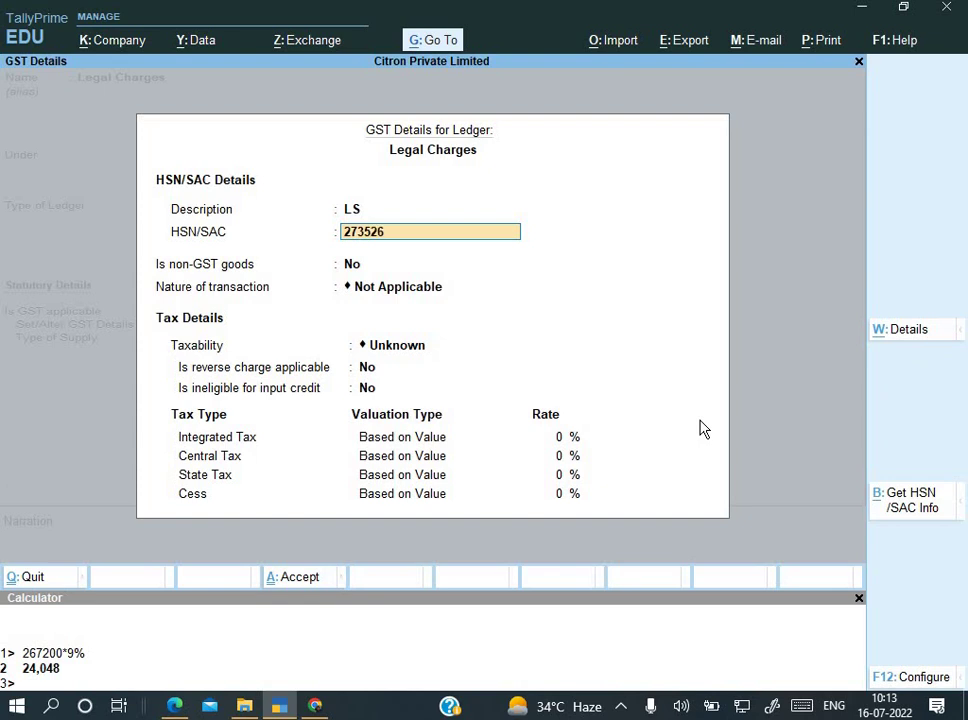
key("Return")
key("Return")
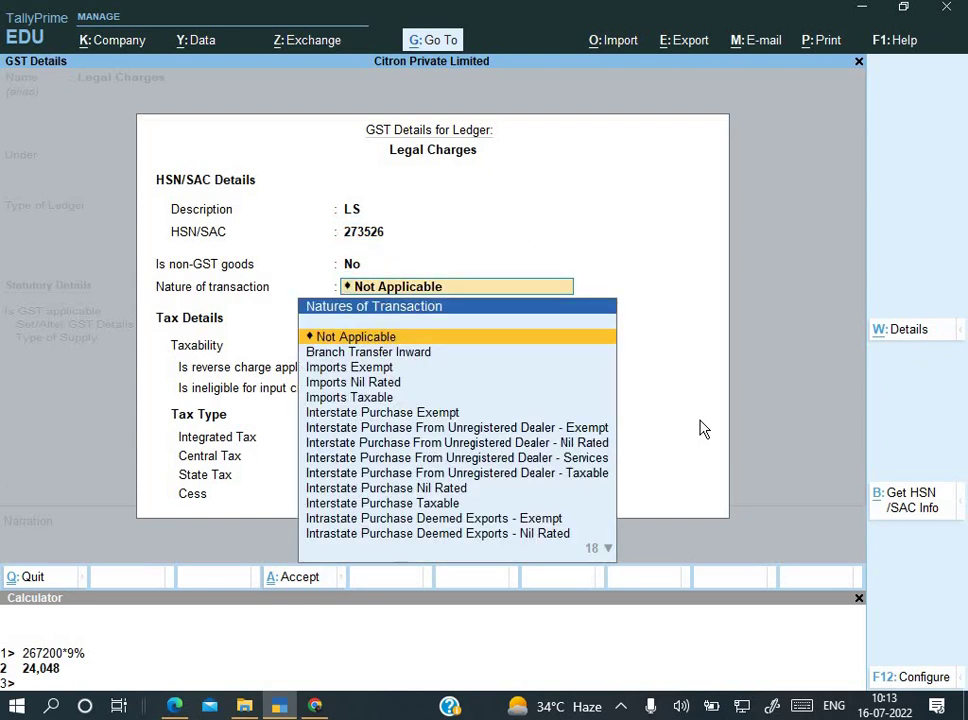
Step: Set the nature of transaction to Purchase From Unregistered Dealer - Taxable
key("Return")
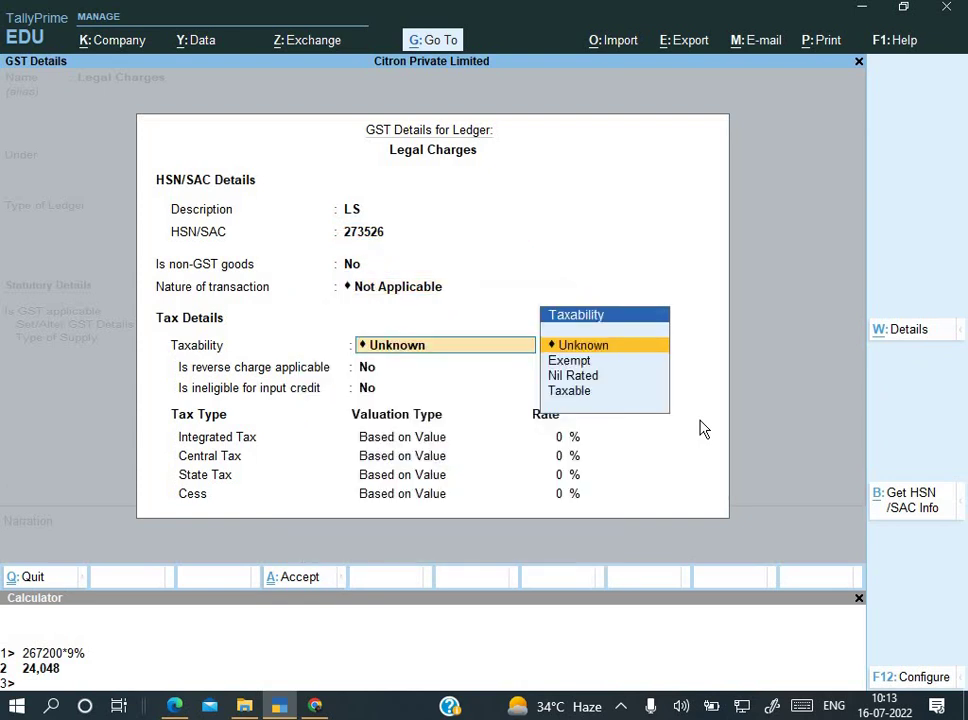
key("BackSpace")
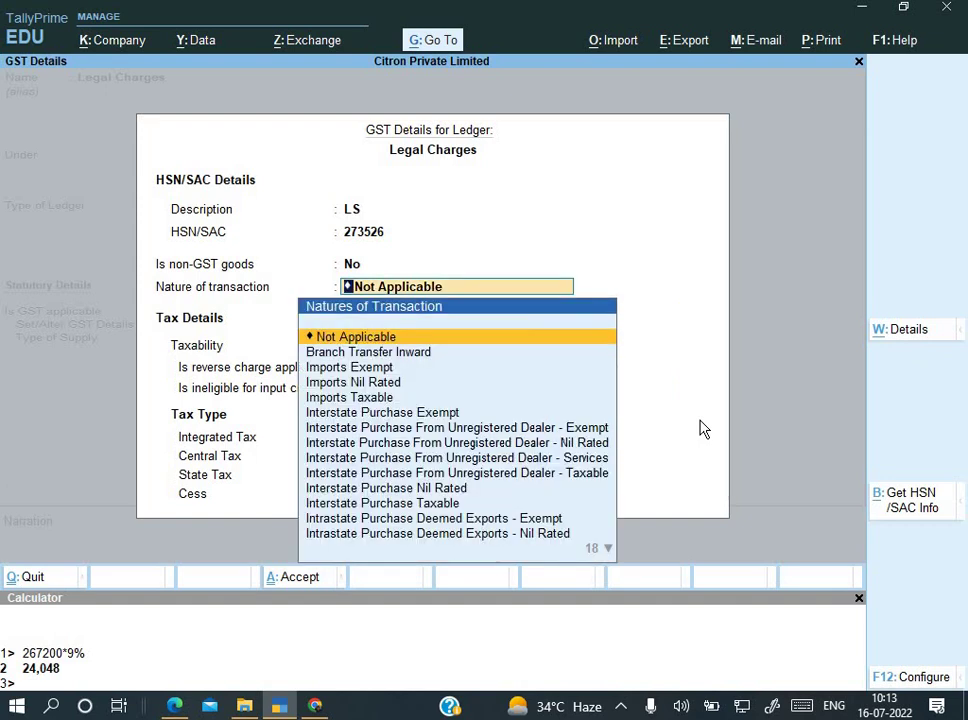
key("Down")
key("Down")
key("Down")
key("Down")
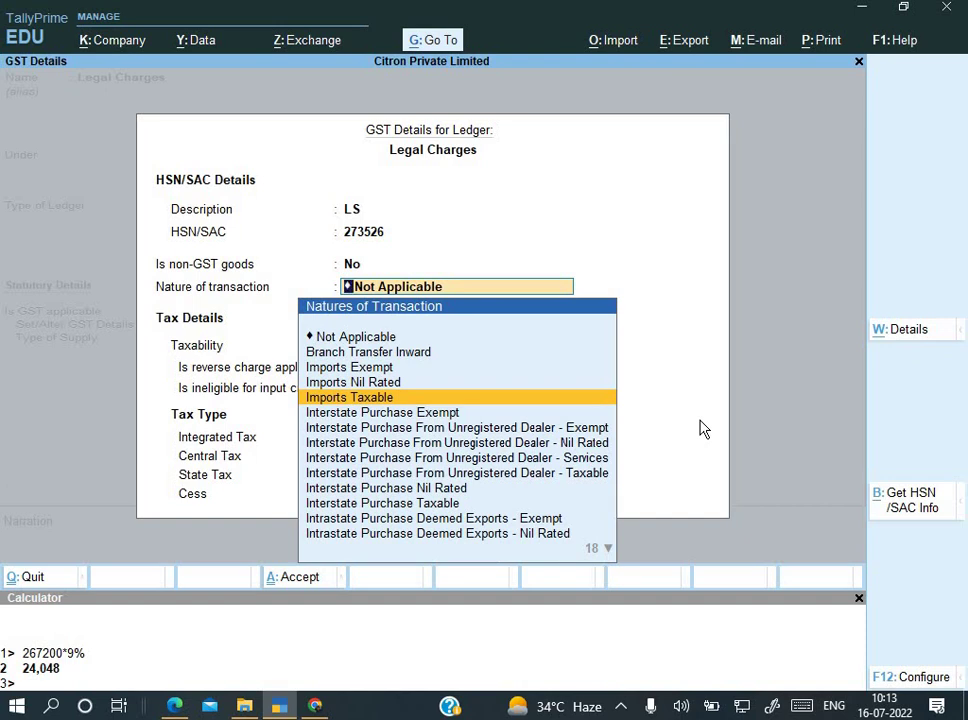
key("Down")
key("Down")
key("Down")
key("Down")
key("Down")
key("Down")
key("Down")
key("Down")
key("Down")
key("Down")
key("Down")
key("Down")
key("Down")
key("Down")
key("Down")
key("Down")
key("Down")
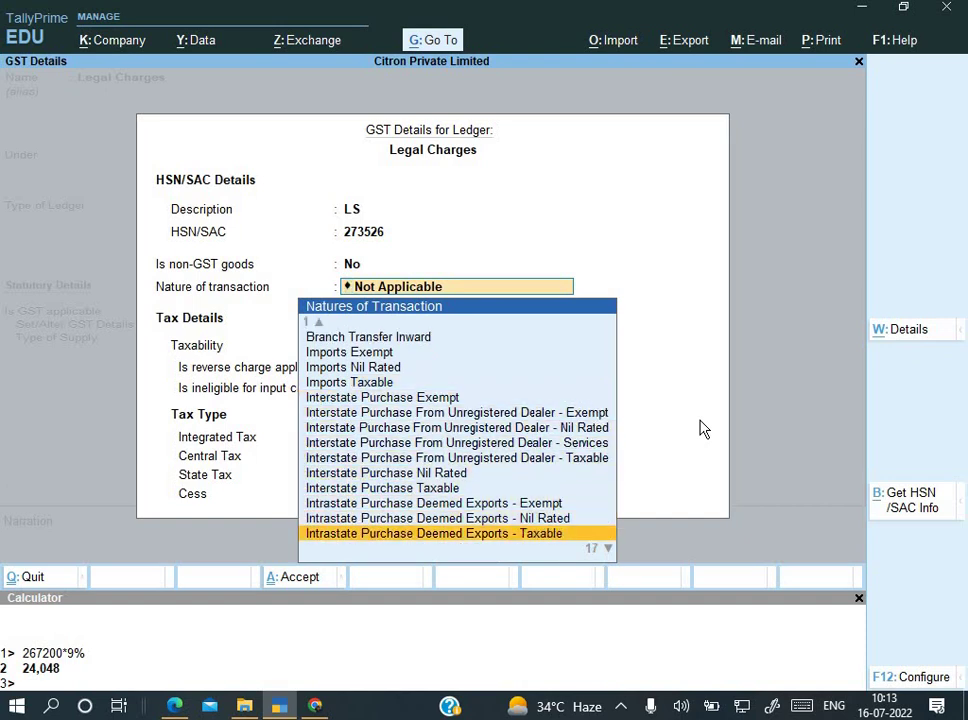
key("Down")
key("Down")
key("Down")
key("Down")
key("Down")
key("Down")
key("Down")
key("Down")
key("Down")
key("Down")
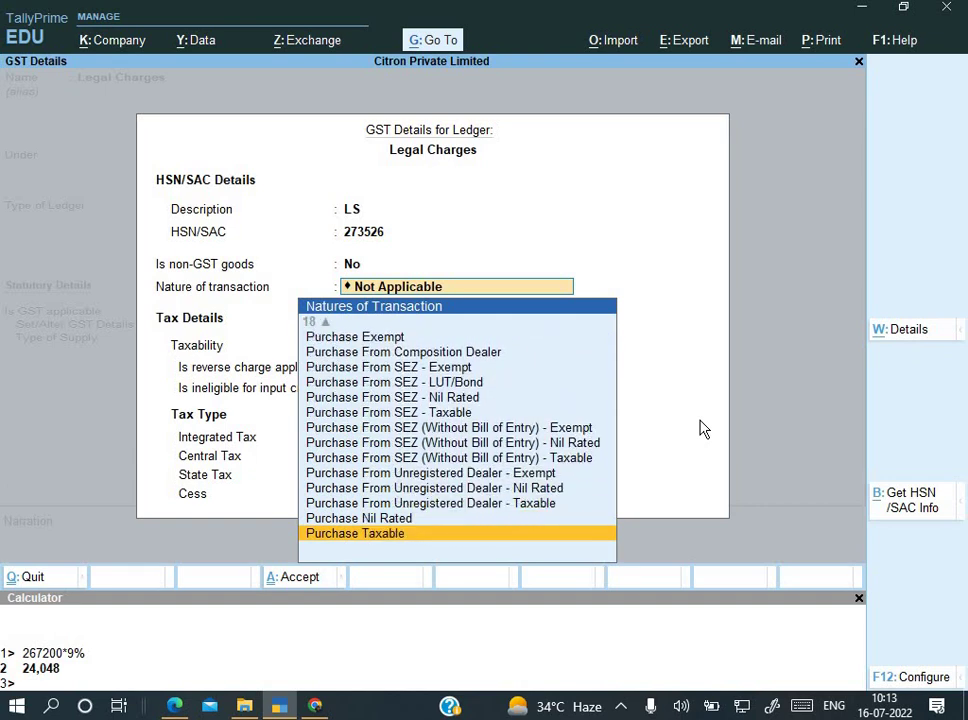
key("Up")
key("Up")
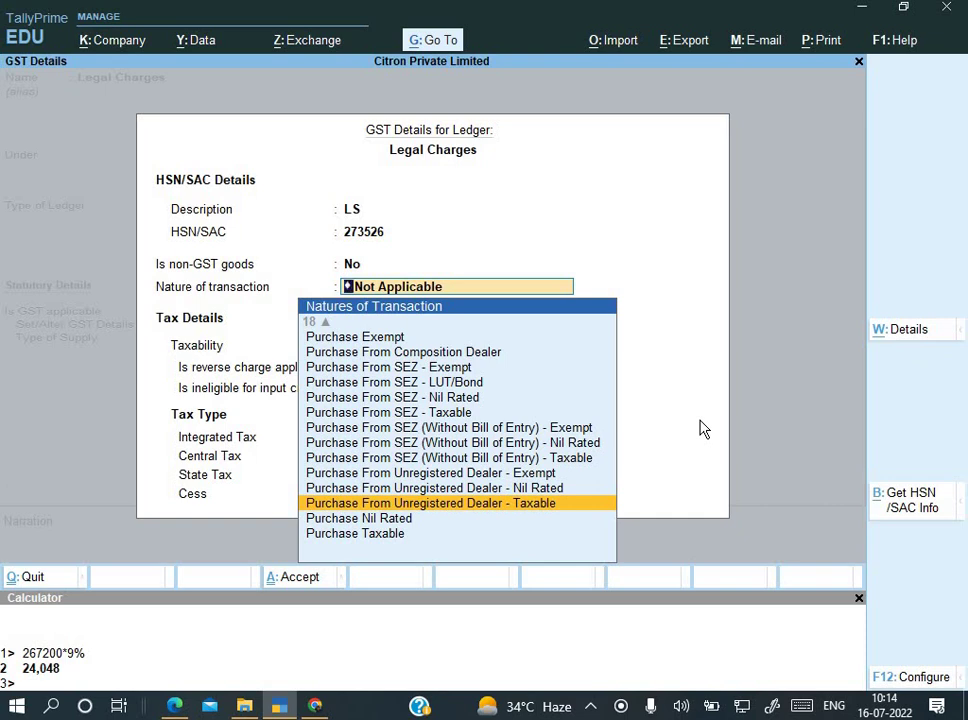
key("Return")
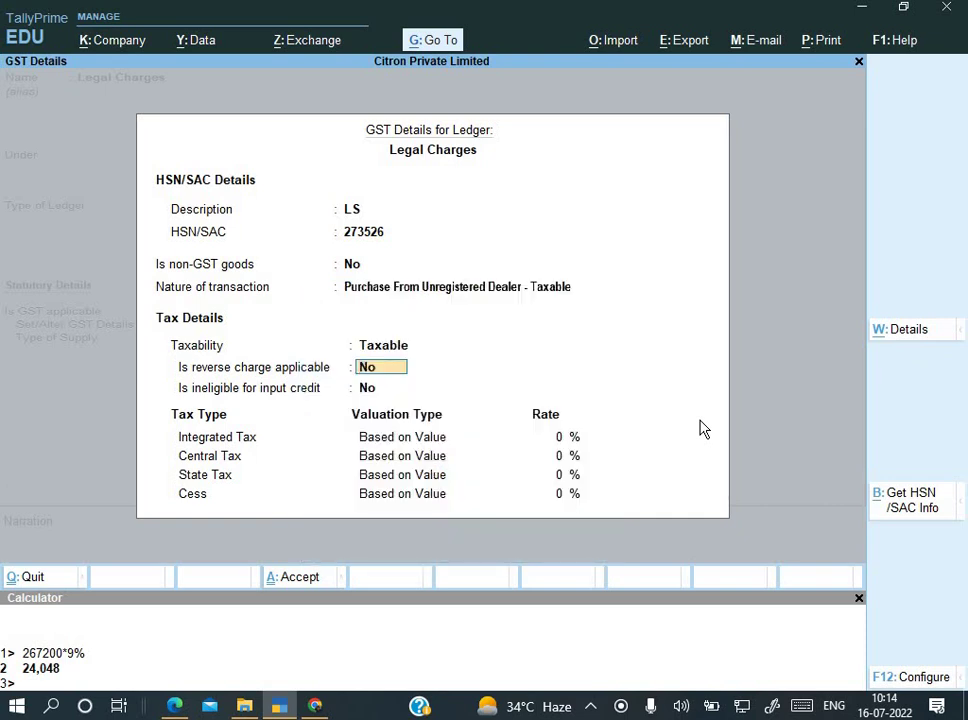
Step: Mark reverse charge applicable with 18% IGST and 9% CGST and SGST
key("Return")
key("Up")
type("y")
key("Return")
key("Return")
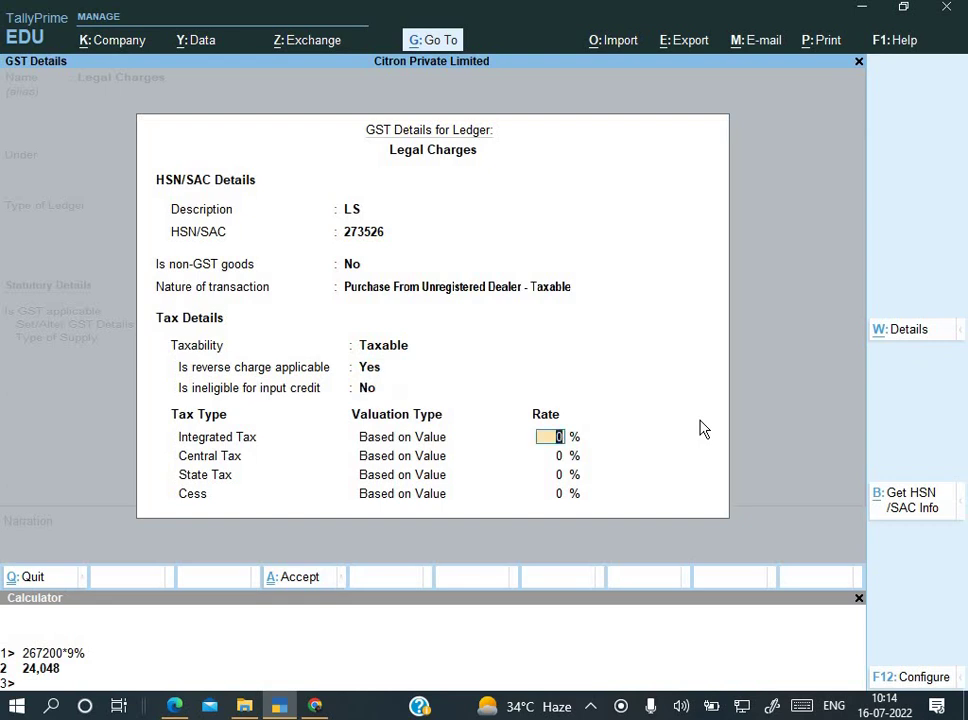
type("18")
key("Return")
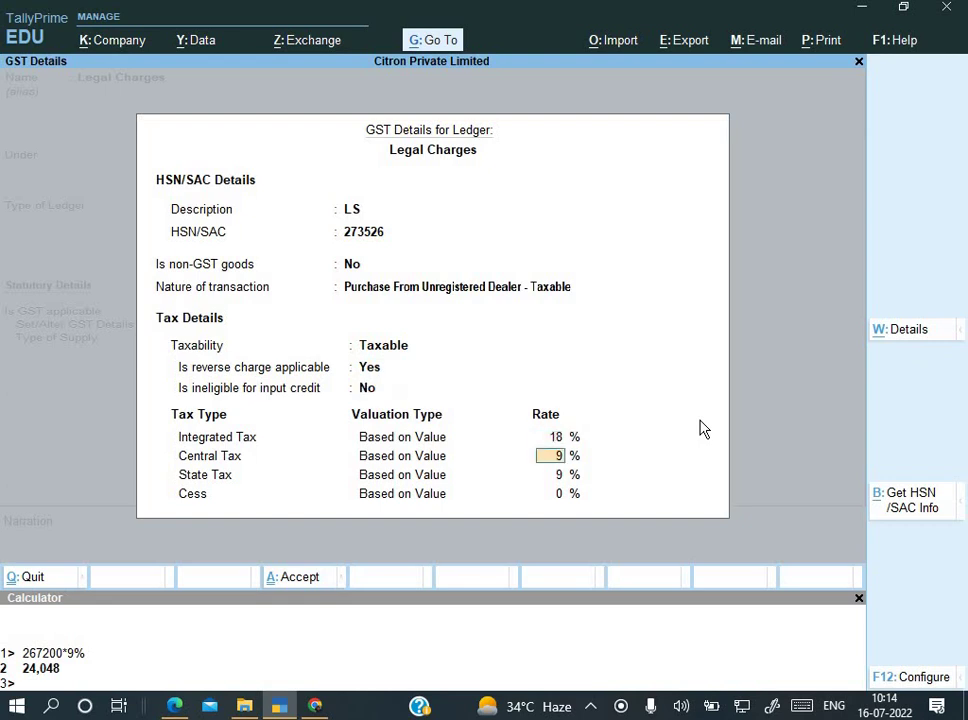
key("Return")
key("Return")
key("Return")
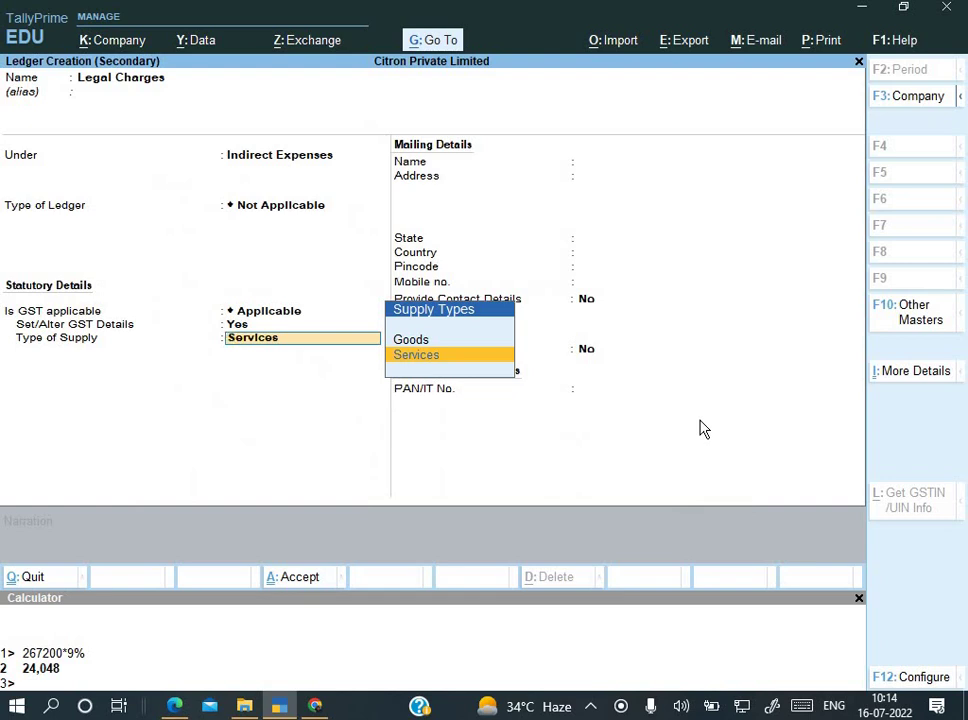
Step: Set the supply type to Services, save the ledger, and enter 52,640 against Legal Charges
key("Return")
key("ctrl+a")
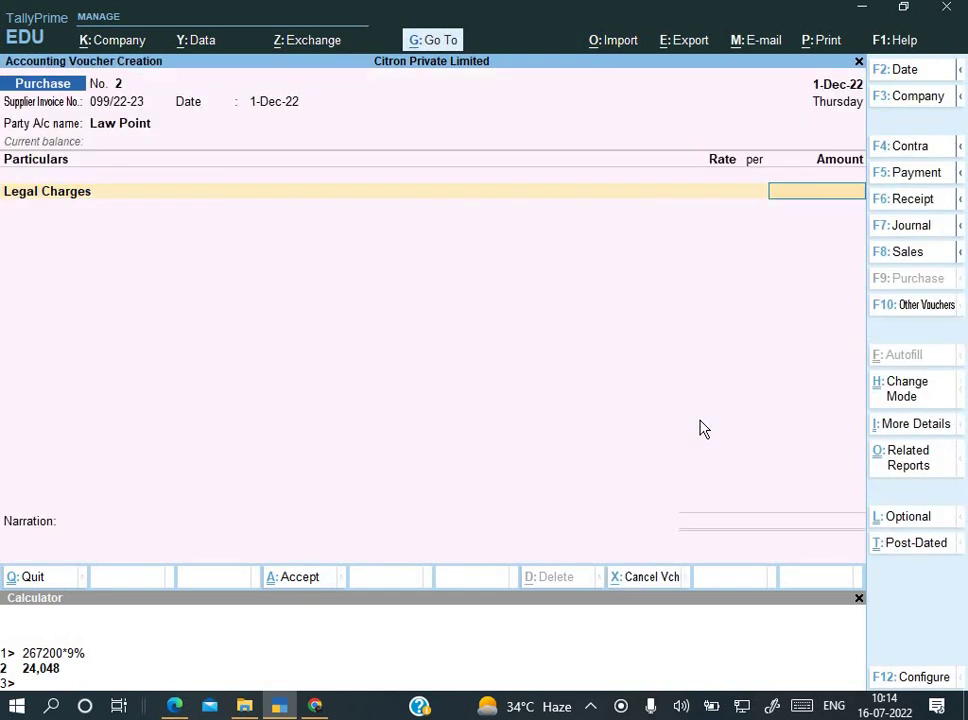
key("alt+Tab")
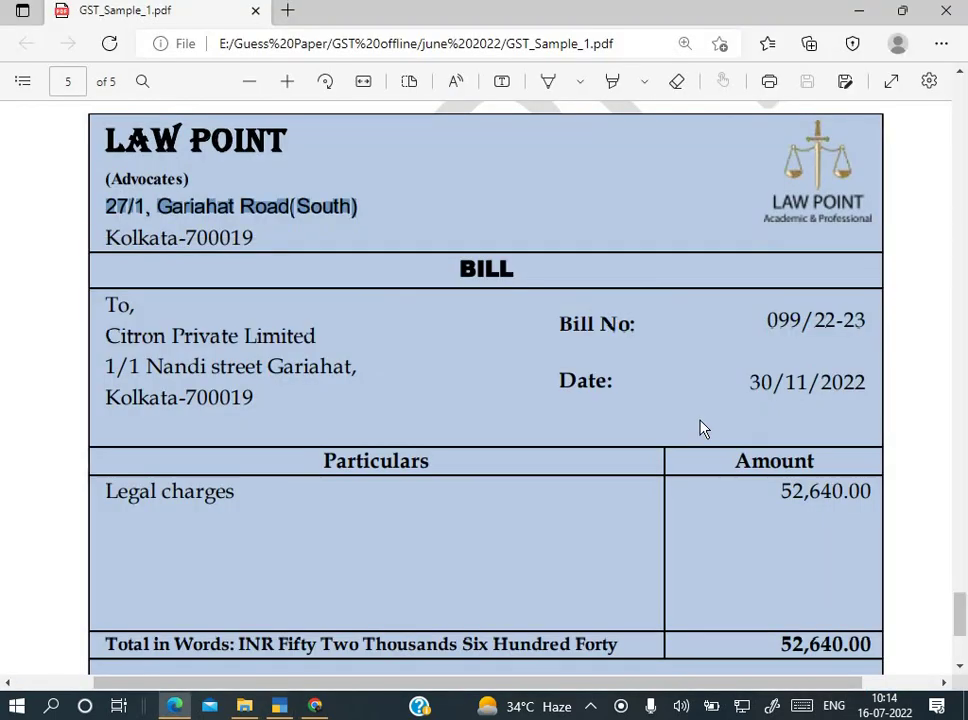
key("alt+Tab")
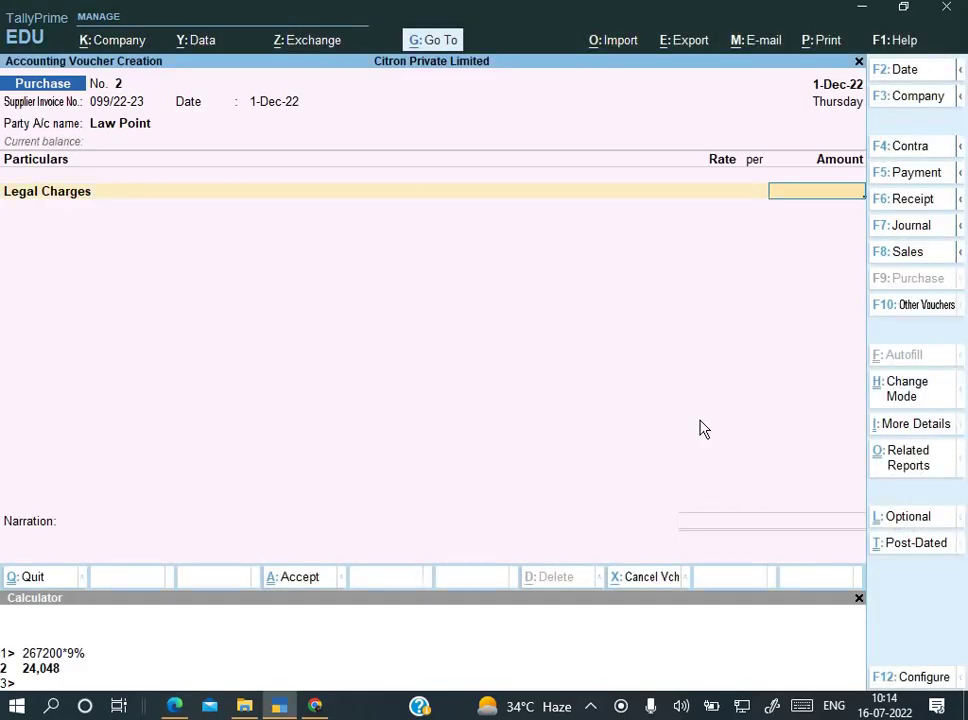
key("alt+Tab")
key("alt+Tab")
type("52640")
key("alt+Tab")
key("alt+Tab")
key("Return")
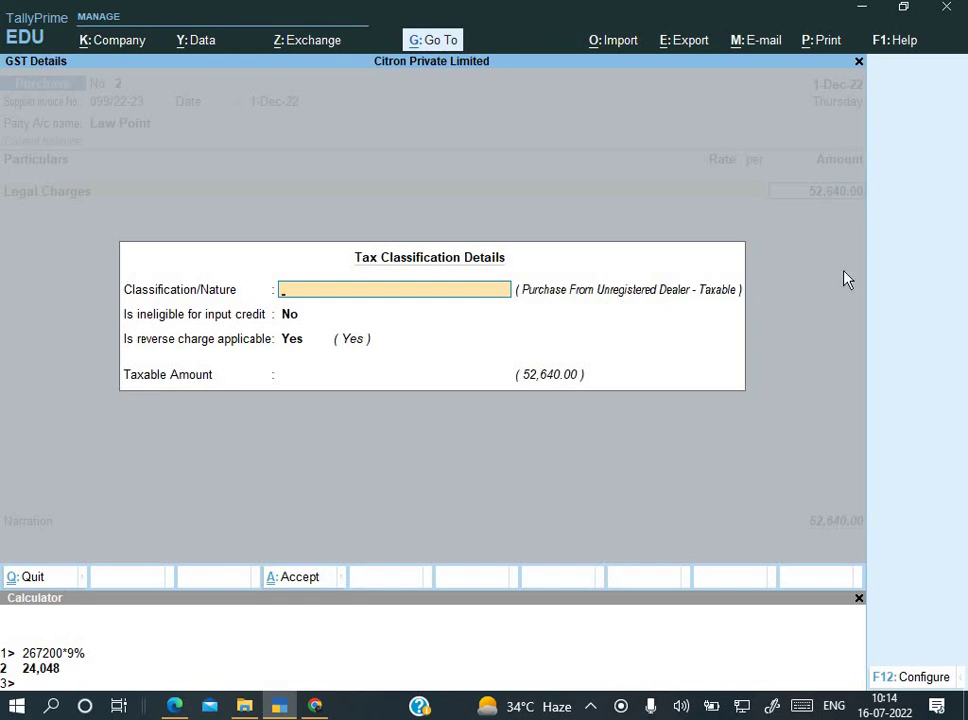
Step: Accept the default tax classification and open the voucher's GST Tax Analysis showing 9,475.20 reverse-charge tax
key("Return")
key("Return")
key("Return")
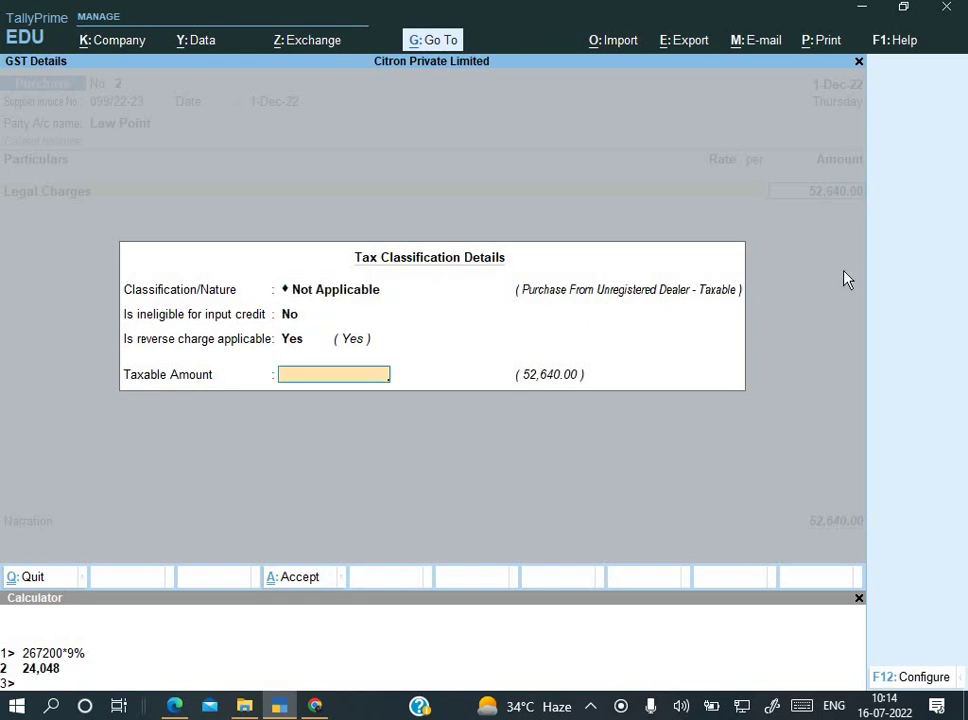
key("Return")
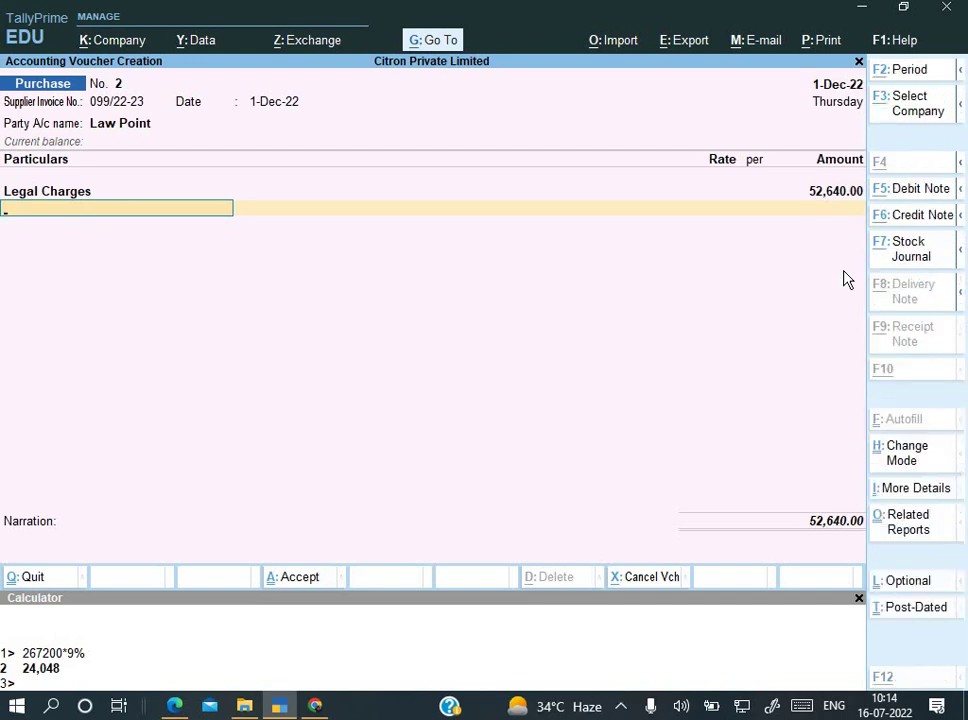
key("alt+Tab")
key("alt+Tab")
key("Return")
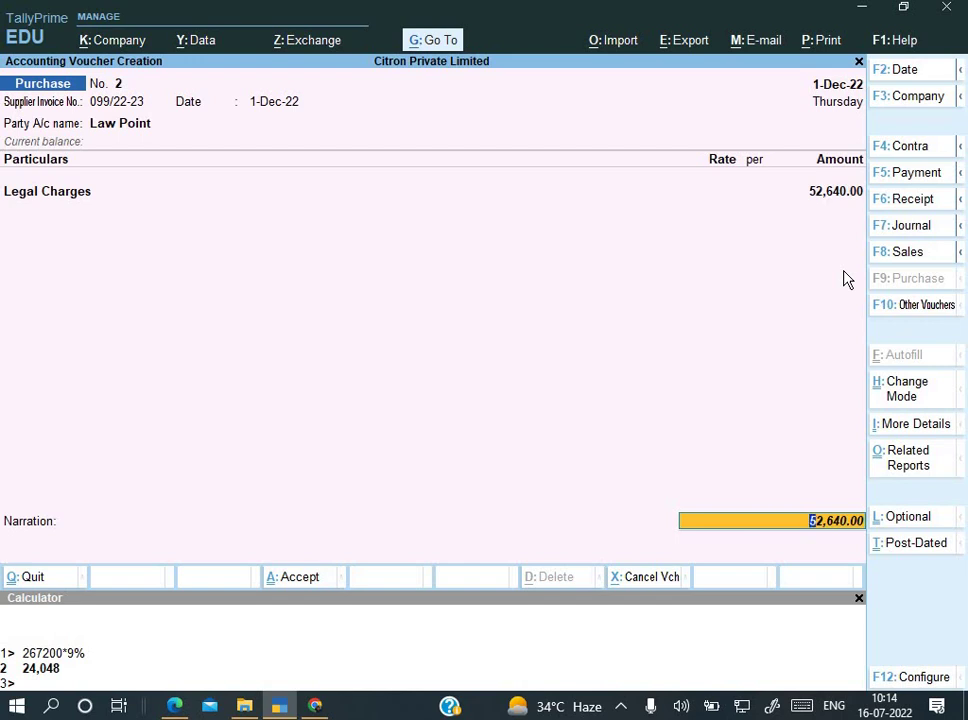
key("ctrl+o")
key("Return")
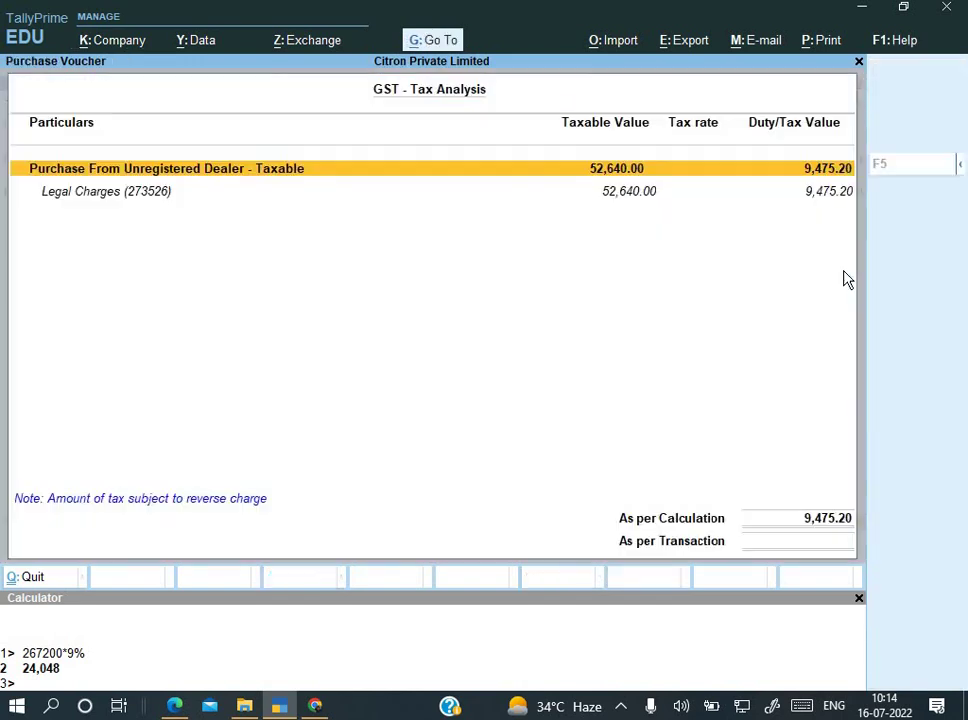
Step: Expand Legal Charges into its tax breakdown, then save purchase voucher No. 2
key("Down")
key("shift+Return")
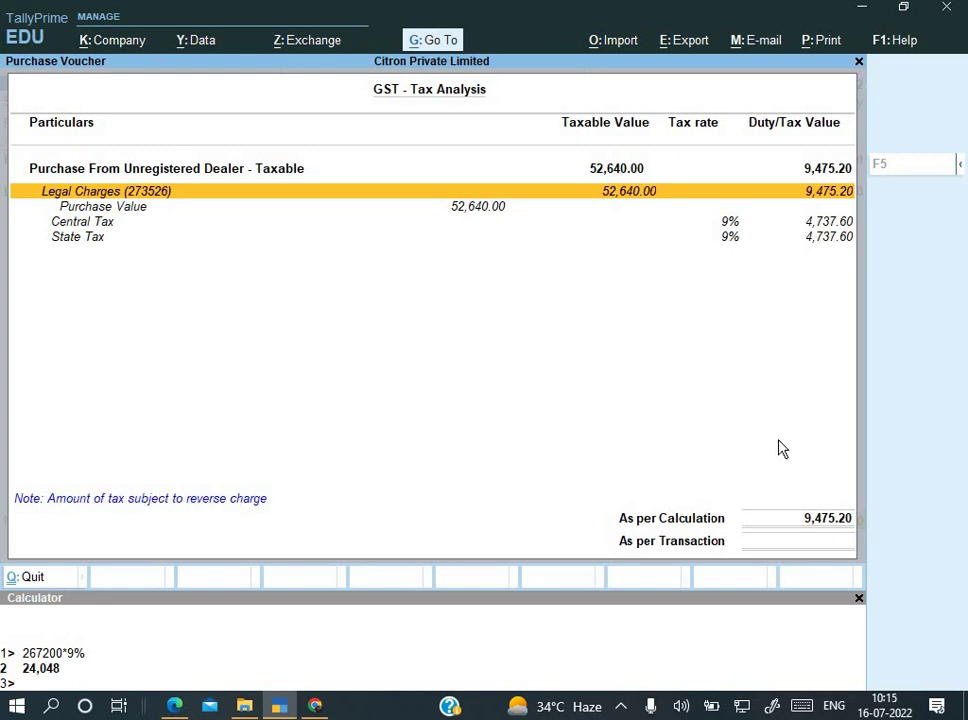
key("Escape")
key("ctrl+a")
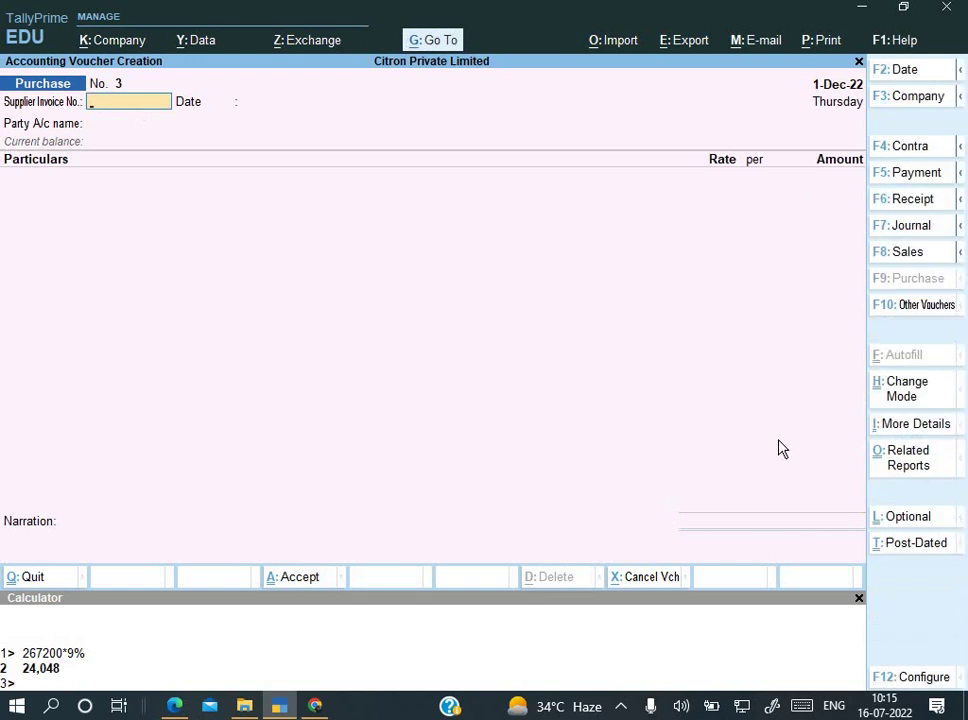
Step: Reopen the voucher, add narration 'Being service purchase', save it and return to the main menu
key("Page_Up")
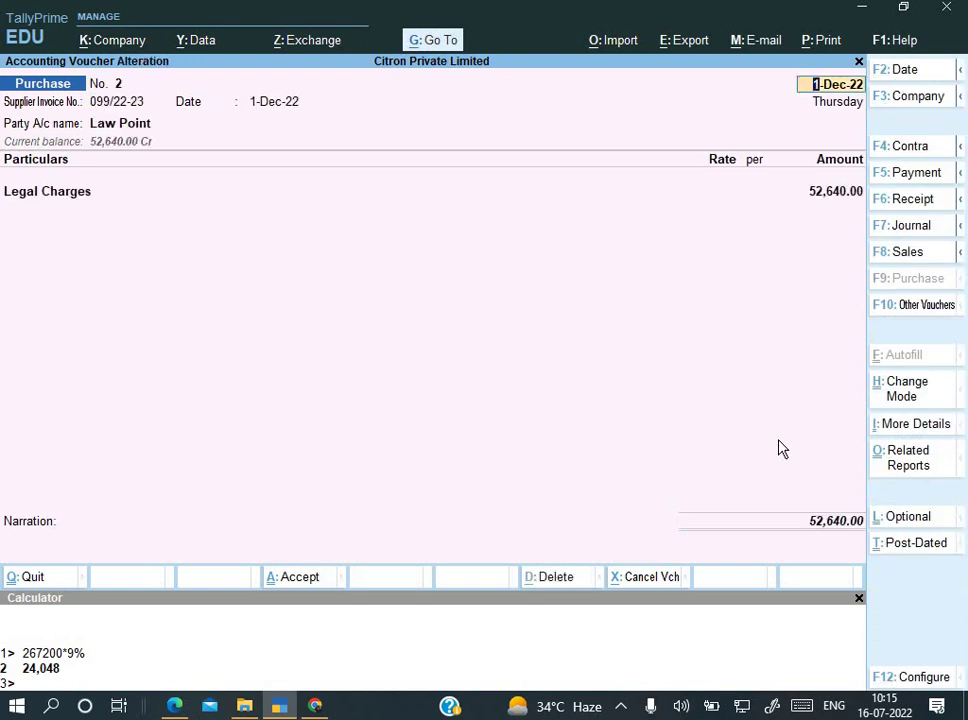
key("Return")
key("Return")
key("Return")
key("Return")
key("Return")
key("Return")
key("Return")
key("Return")
key("Return")
key("Return")
key("Return")
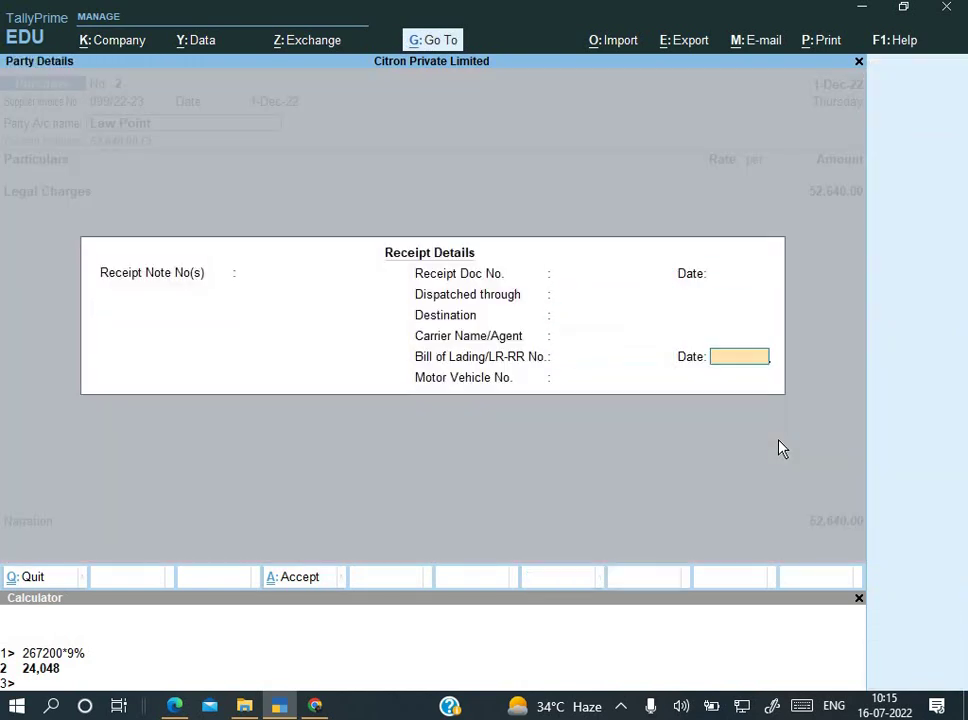
key("Return")
key("Return")
key("Return")
key("Return")
key("Return")
key("Return")
key("Return")
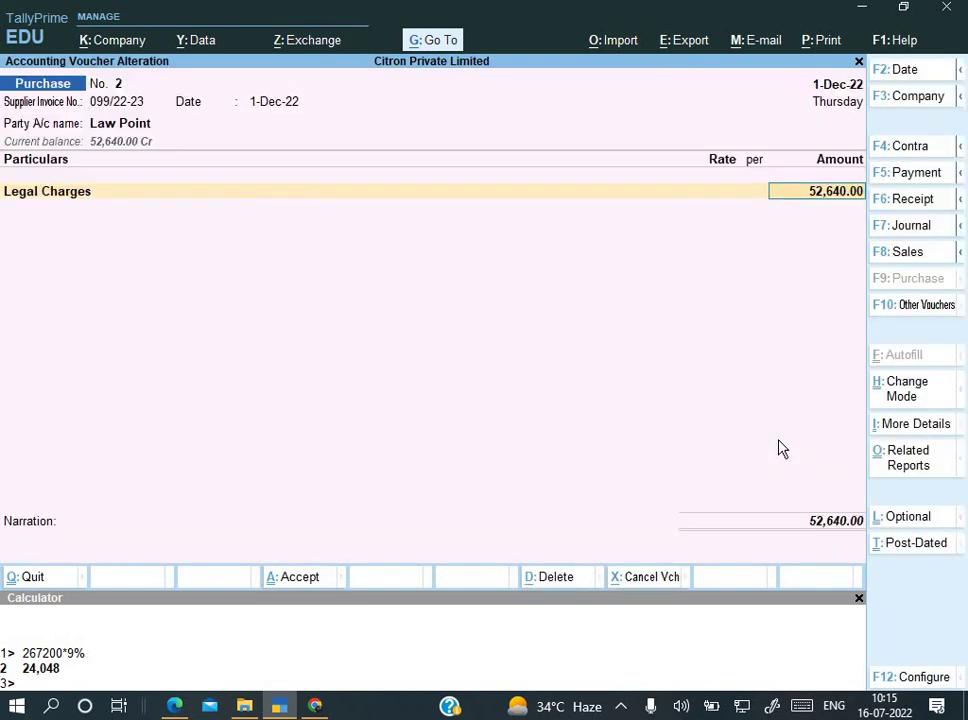
key("Return")
key("Return")
type("Be")
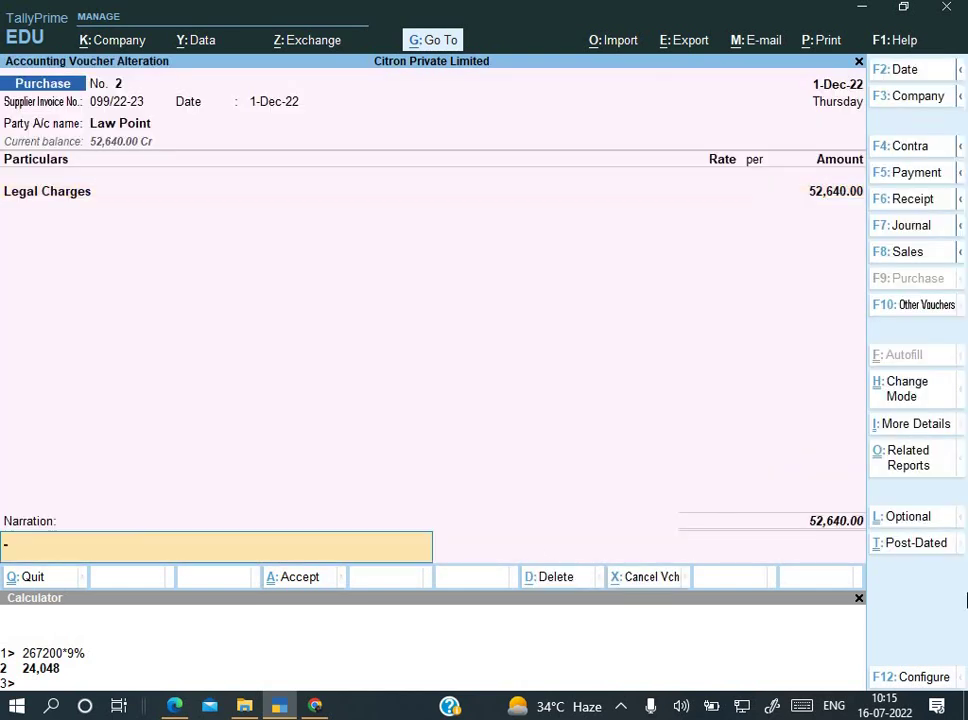
type("ing service pur")
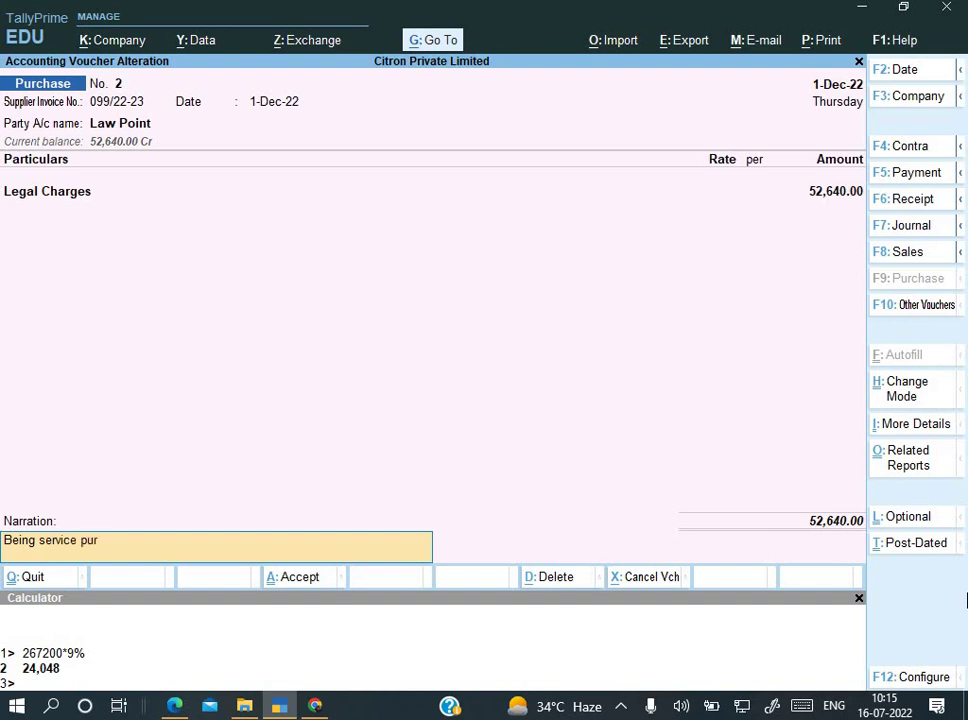
type("chase")
key("Return")
key("Return")
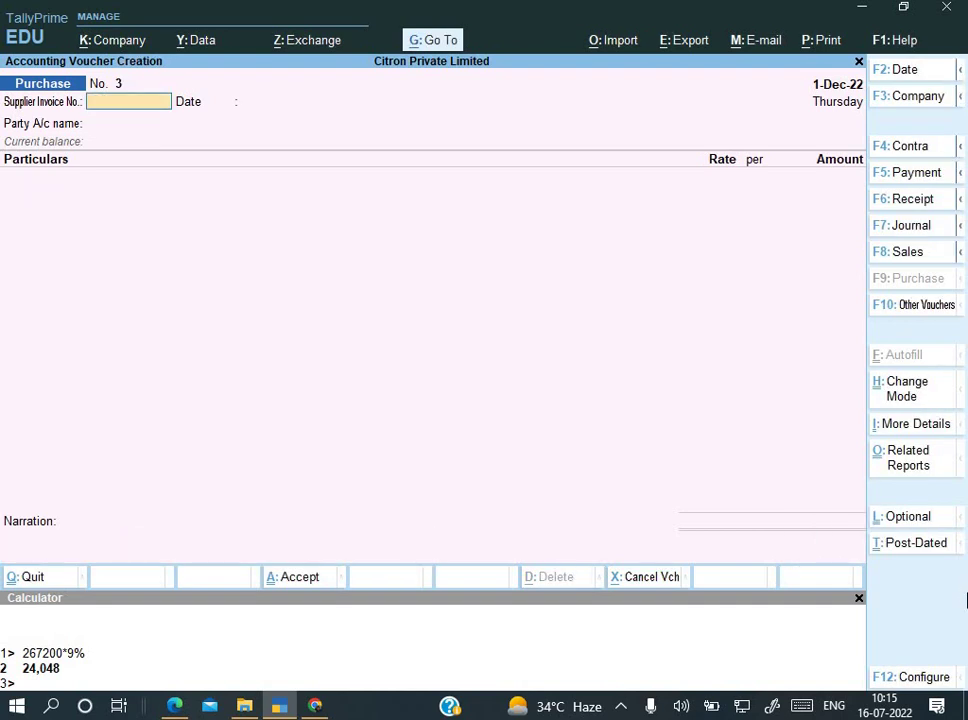
key("Up")
key("Up")
key("Up")
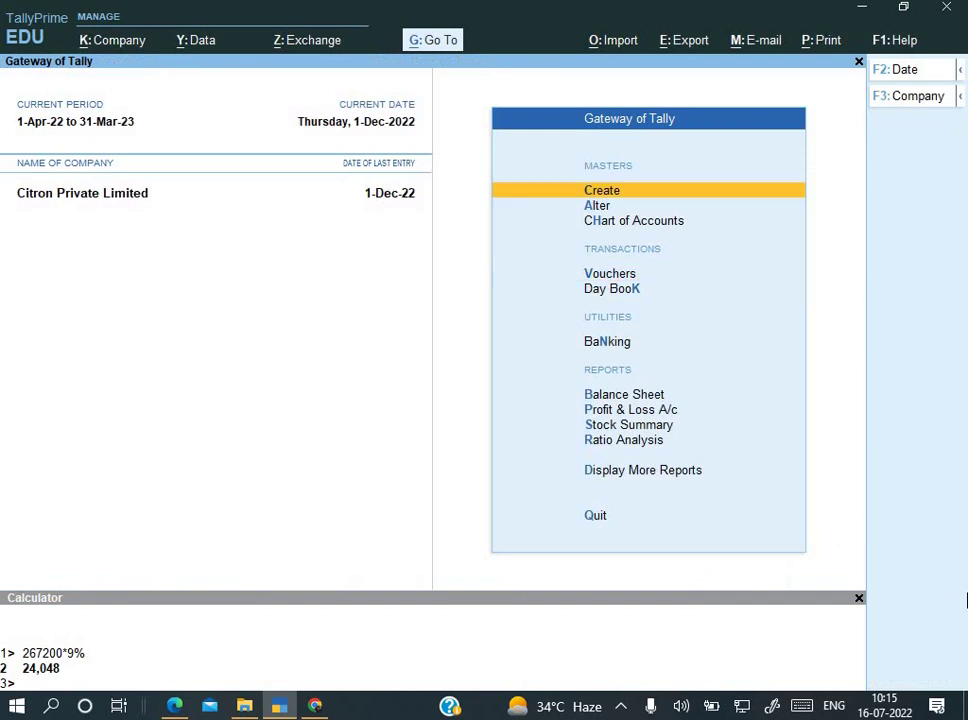
Step: Quit the empty purchase voucher and open the GSTR-2 report under GST Reports
key("Down")
key("Down")
key("Down")
key("Down")
key("Up")
key("Return")
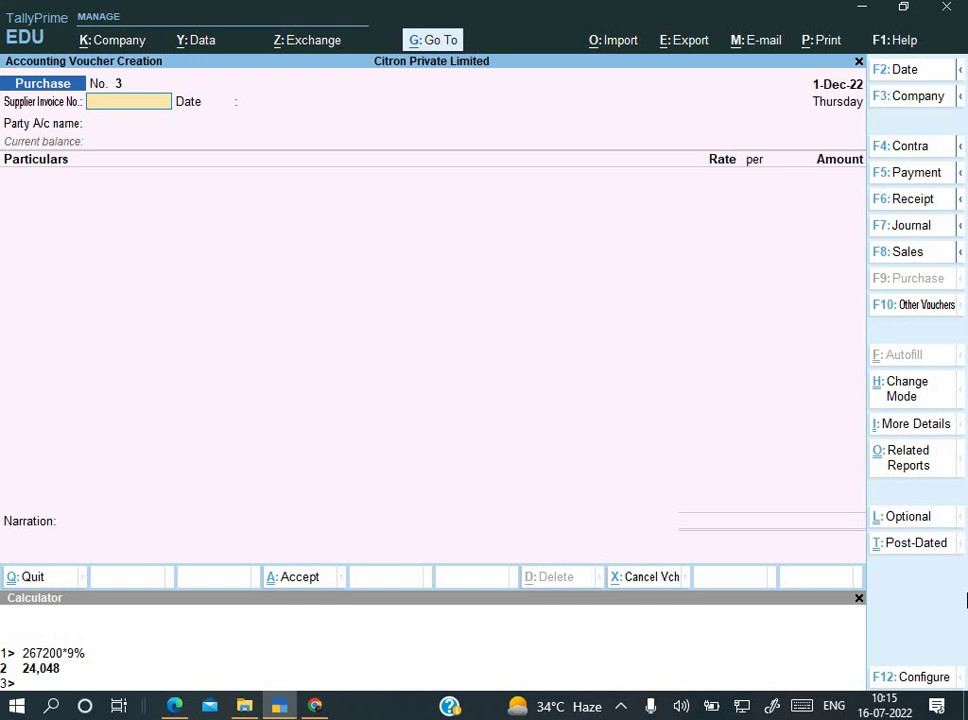
key("Escape")
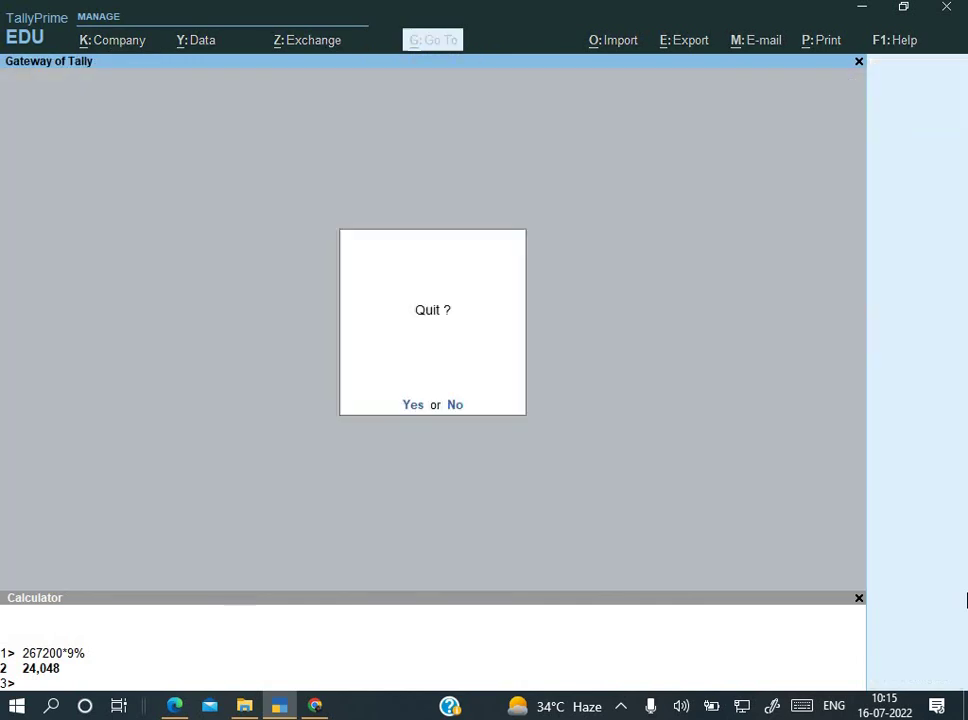
key("Return")
key("Down")
key("Down")
key("Down")
key("Down")
key("Down")
key("Down")
key("Down")
key("Down")
key("Down")
key("Down")
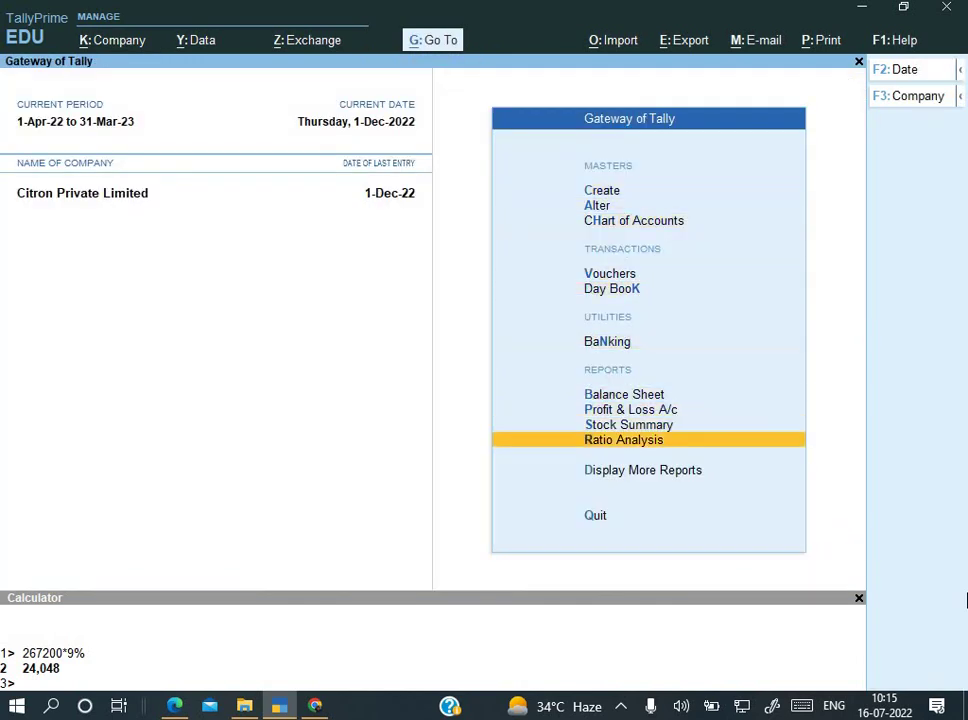
key("Return")
key("Down")
key("Down")
key("Down")
key("Down")
key("Down")
key("Down")
key("Down")
key("Down")
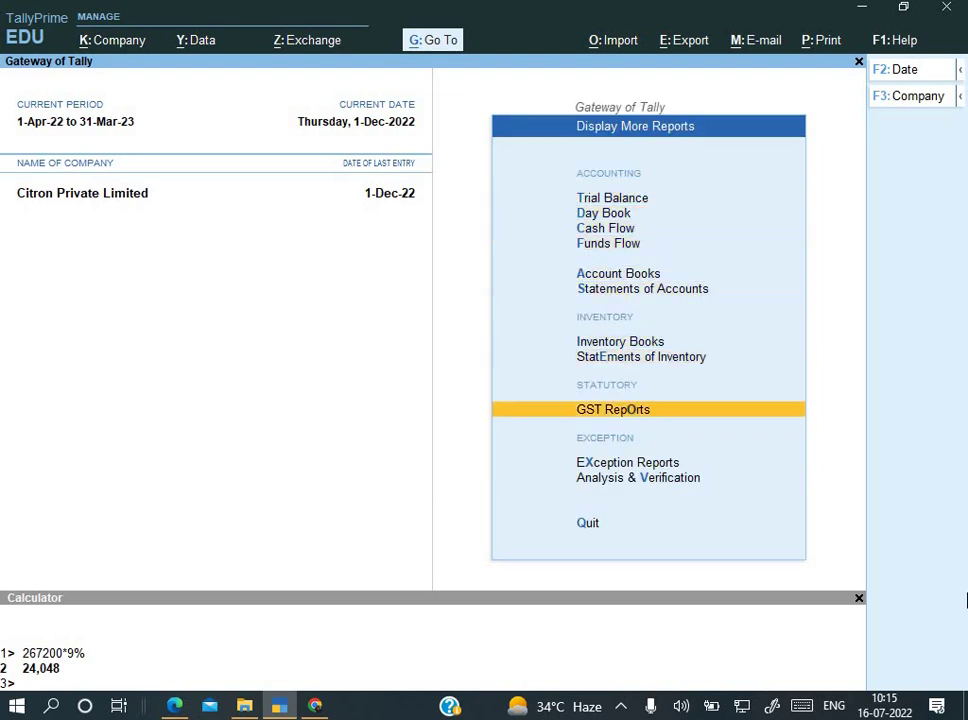
key("Return")
key("Down")
key("Return")
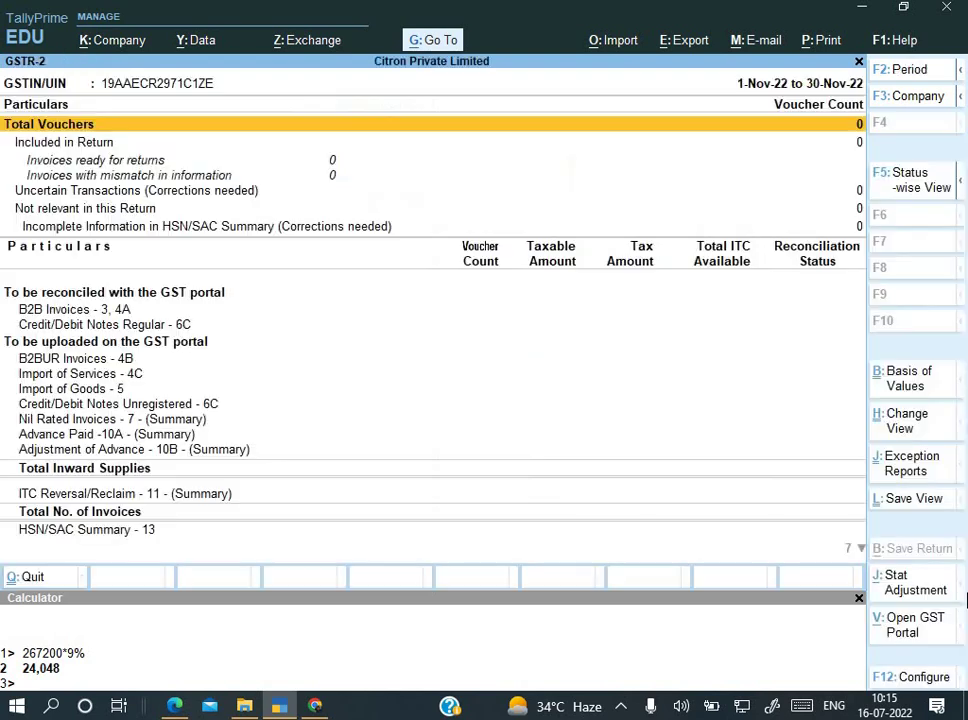
Step: Set the GSTR-2 period from 1-4-22 to 1-12-22
key("alt+F2")
key("BackSpace")
type("1-4-22")
key("Return")
type("1-12-22")
key("Return")
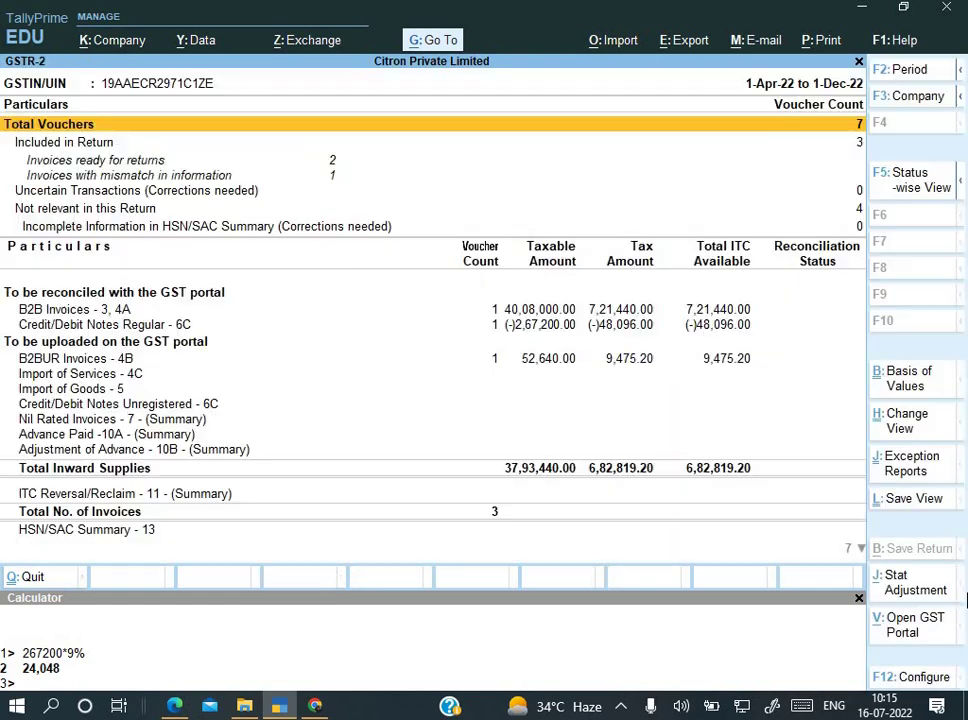
Step: Open the Reverse Charge Inward Supplies details for the Law Point purchase
key("Down")
key("Down")
key("Down")
key("Down")
key("Down")
key("Down")
key("Down")
key("Down")
key("Down")
key("Down")
key("Down")
key("Down")
key("Down")
key("Down")
key("Down")
key("Down")
key("Down")
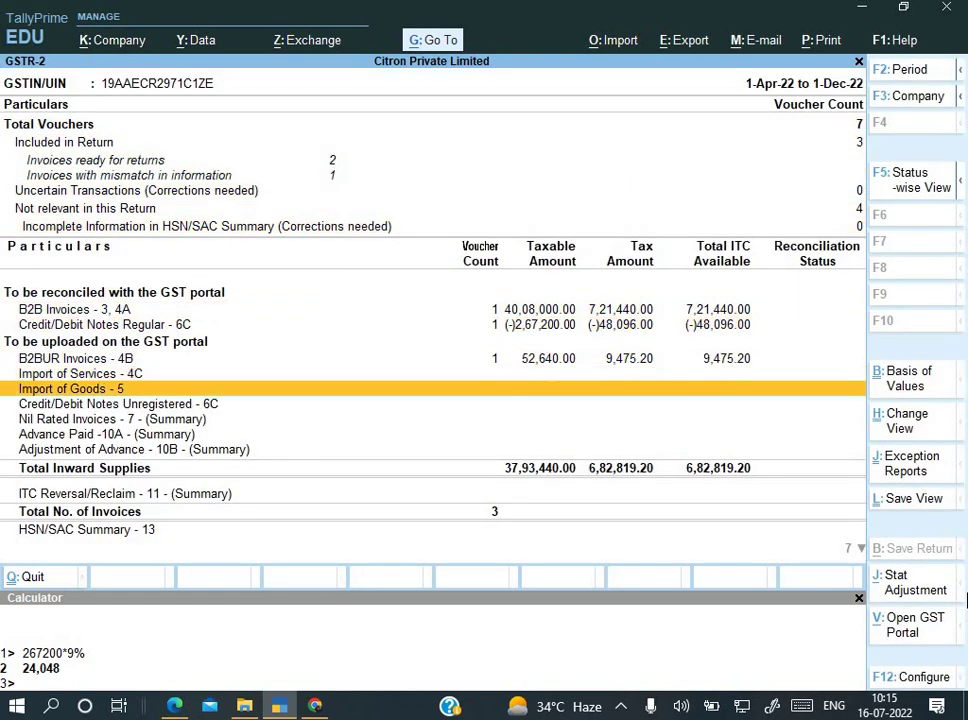
key("Down")
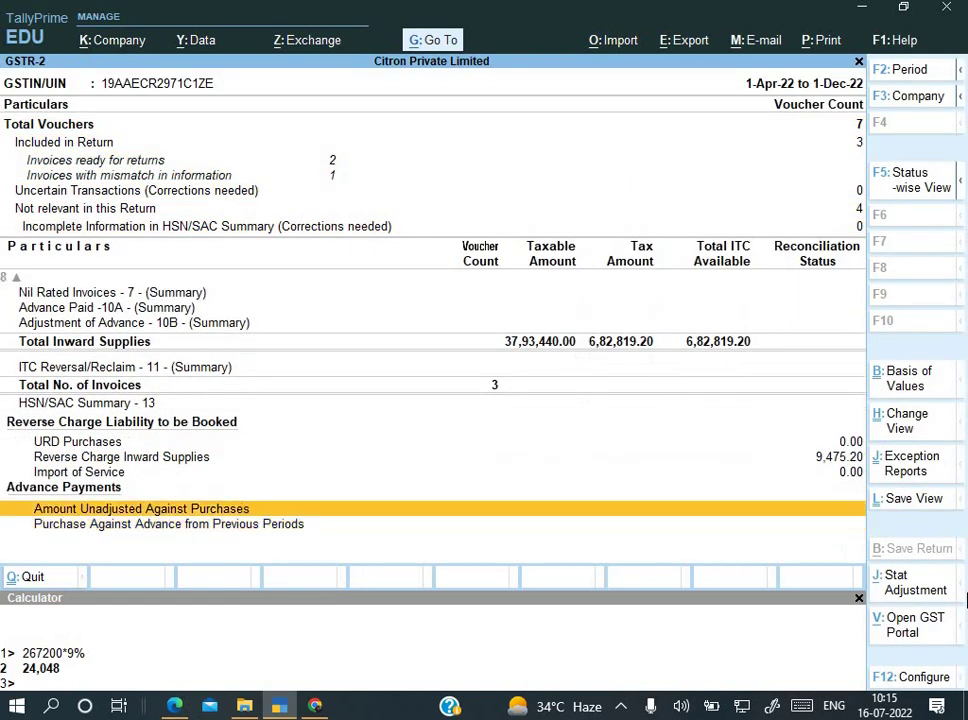
key("Up")
key("Up")
key("Return")
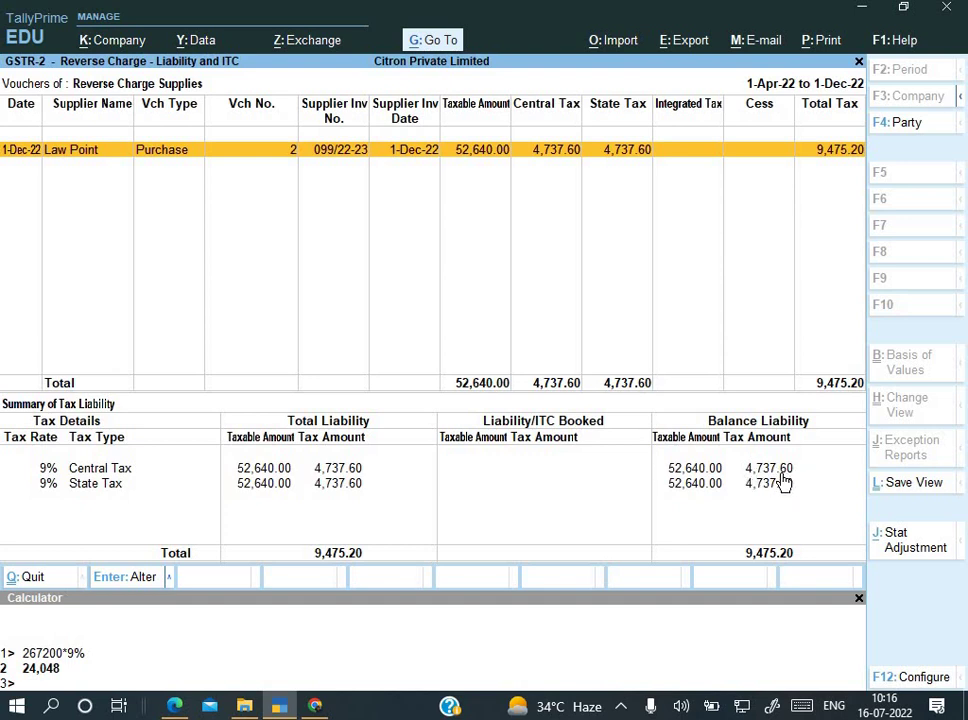
Step: Start Journal voucher No. 2 from Vouchers and bring up its Stat Adjustment details form
key("Escape")
key("Escape")
key("Escape")
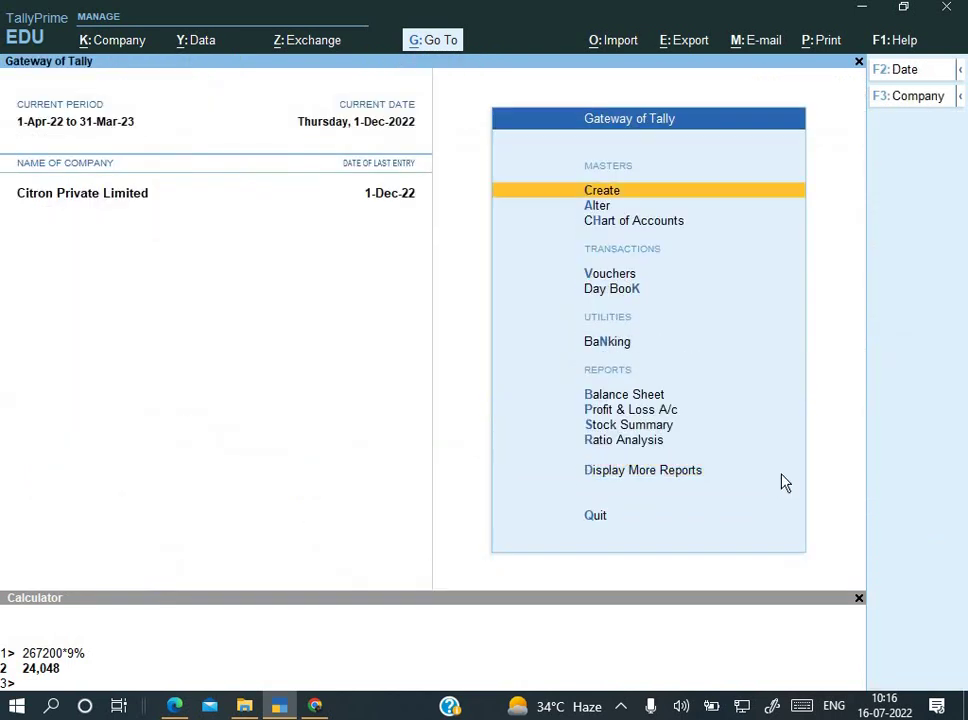
key("Down")
key("Down")
key("Down")
key("Return")
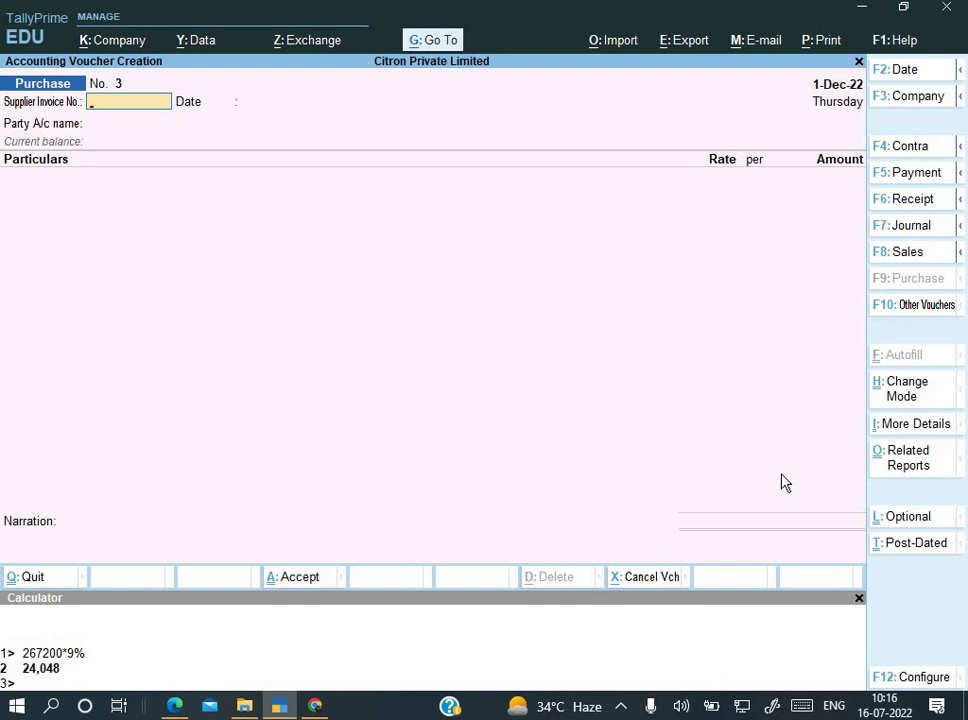
key("F7")
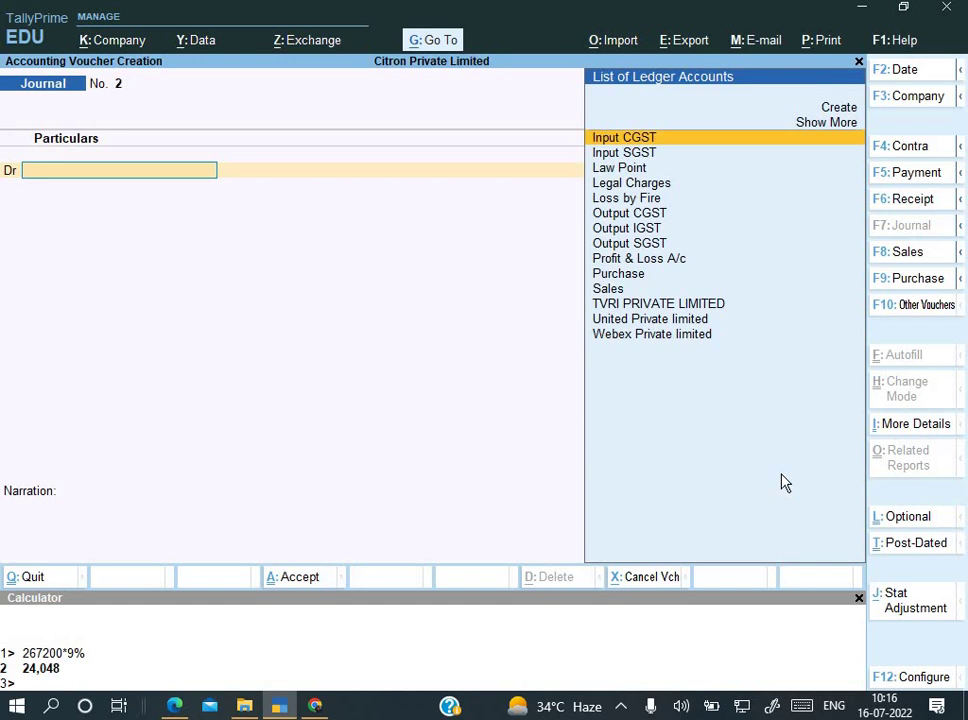
key("alt+j")
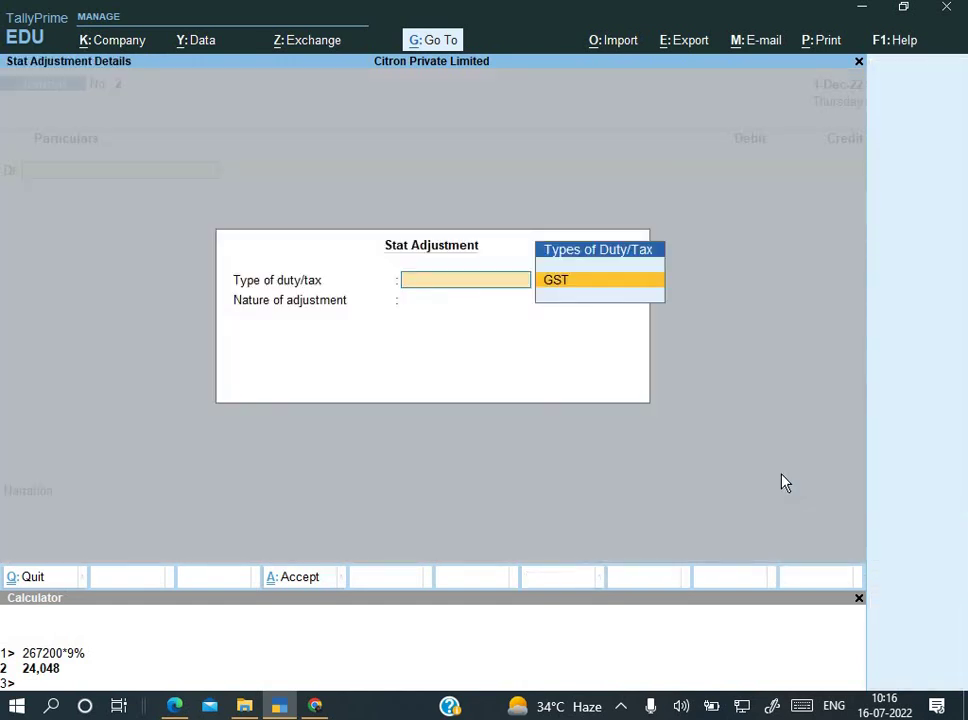
Step: Set GST Increase of Tax Liability with purchase from unregistered dealer, then discard that voucher
key("Return")
key("Down")
key("Down")
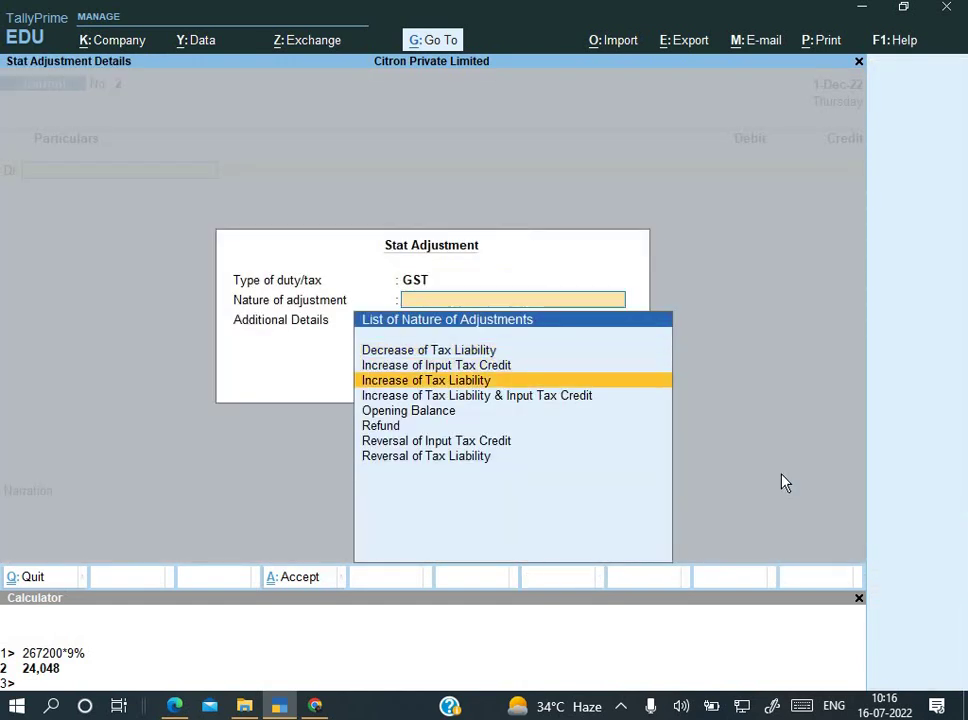
key("Return")
key("Down")
key("Down")
key("Down")
key("Down")
key("Down")
key("Down")
key("Down")
key("Down")
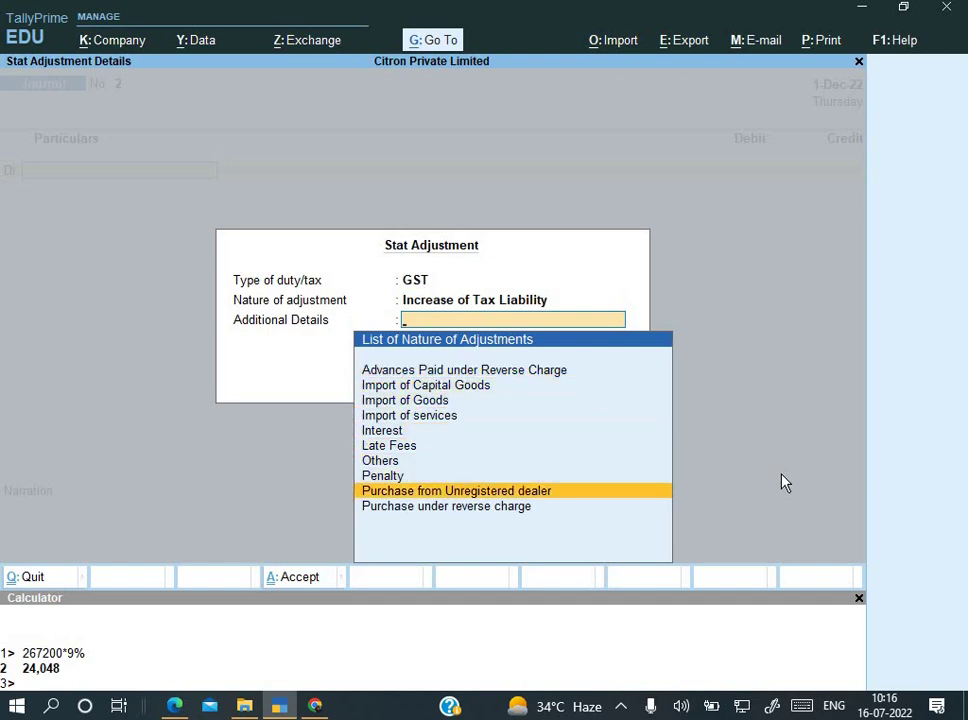
key("Return")
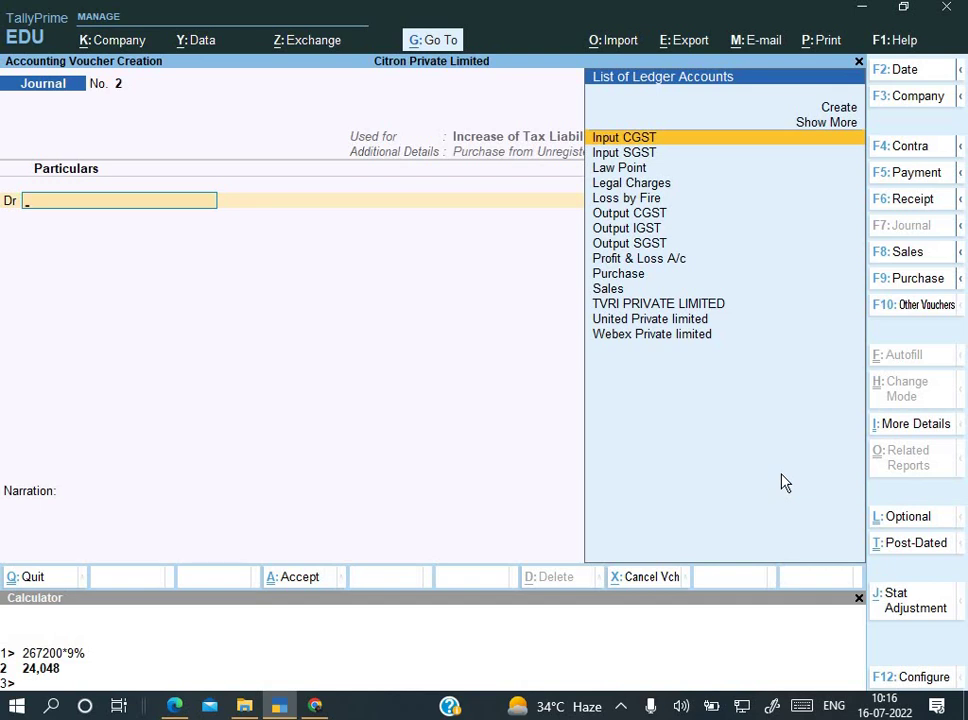
key("Down")
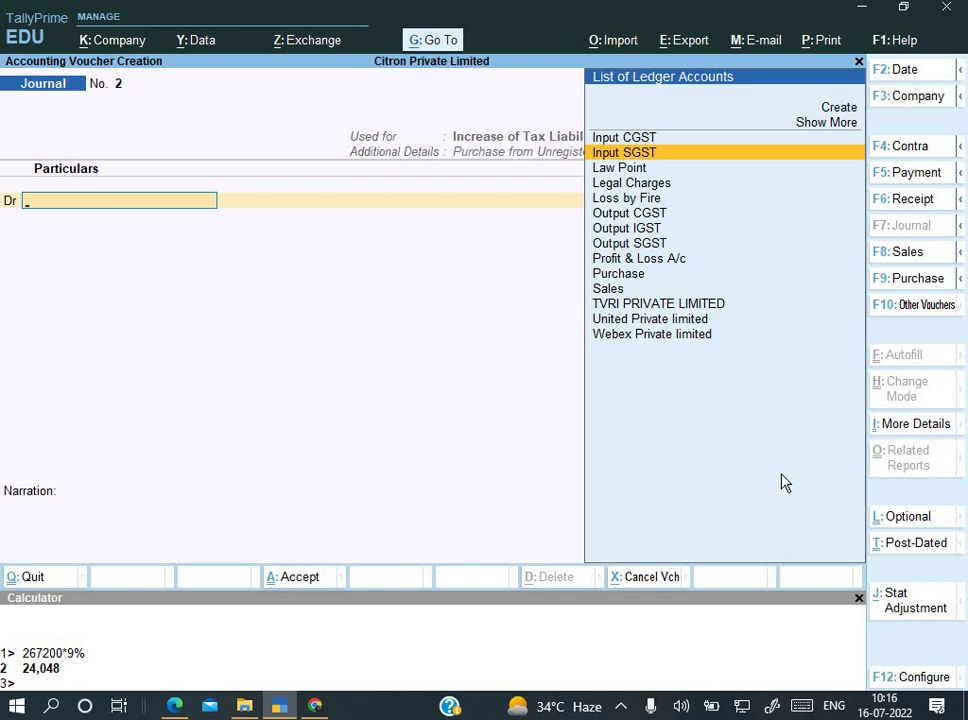
key("Escape")
key("y")
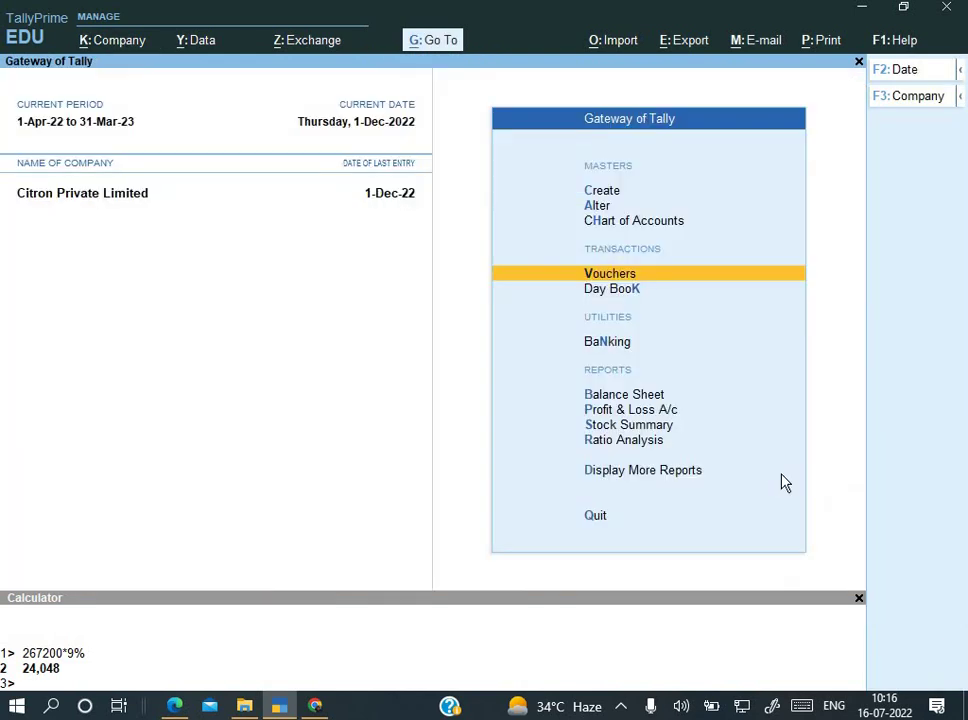
Step: On a fresh Journal voucher, set GST, Increase of Tax Liability, Purchase under reverse charge
key("Return")
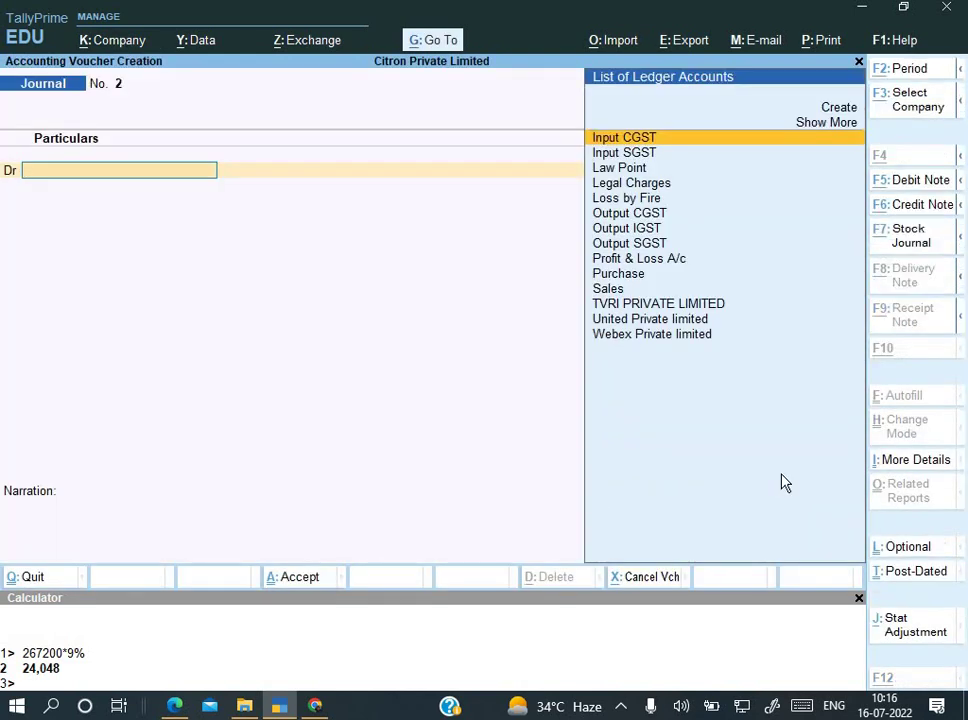
key("alt+j")
key("Return")
key("Down")
key("Down")
key("Down")
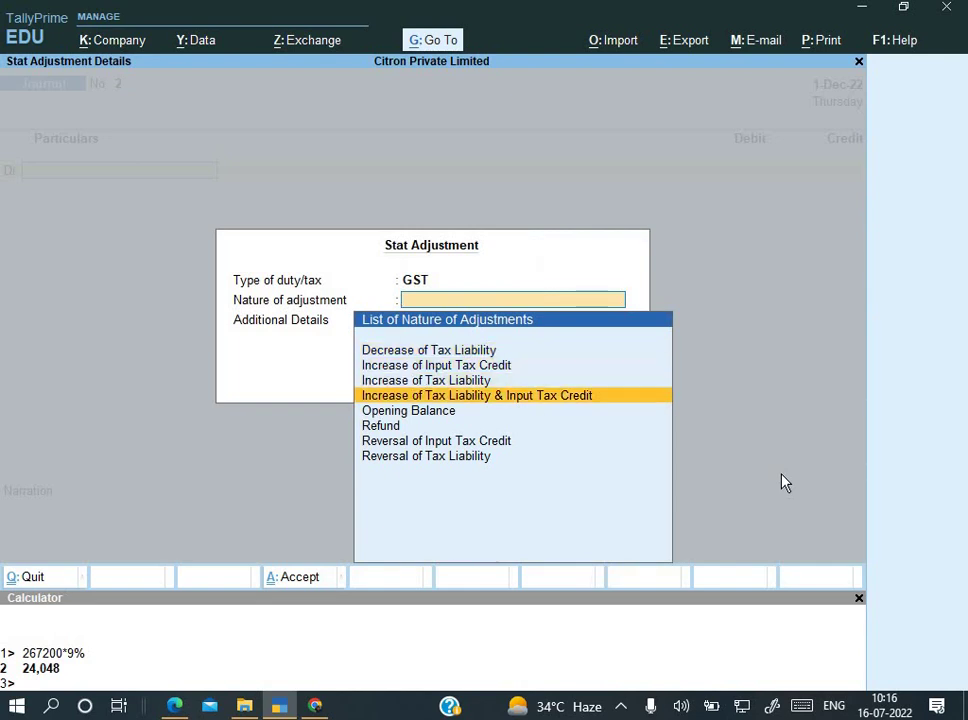
key("Up")
key("Return")
key("Down")
key("Up")
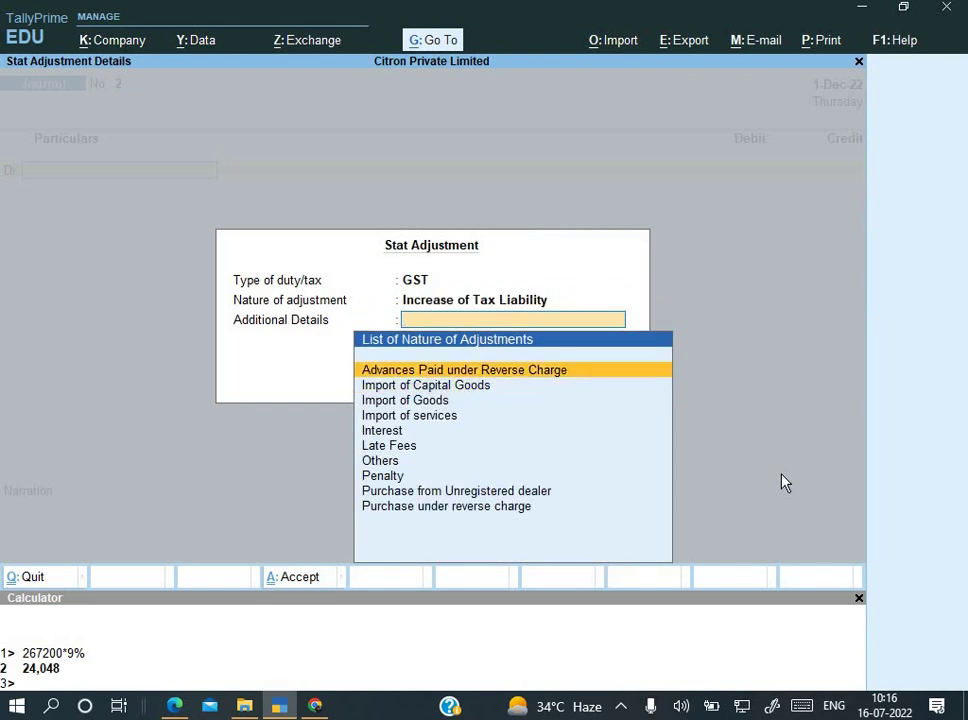
key("Down")
key("Down")
key("Down")
key("Down")
key("Down")
key("Down")
key("Down")
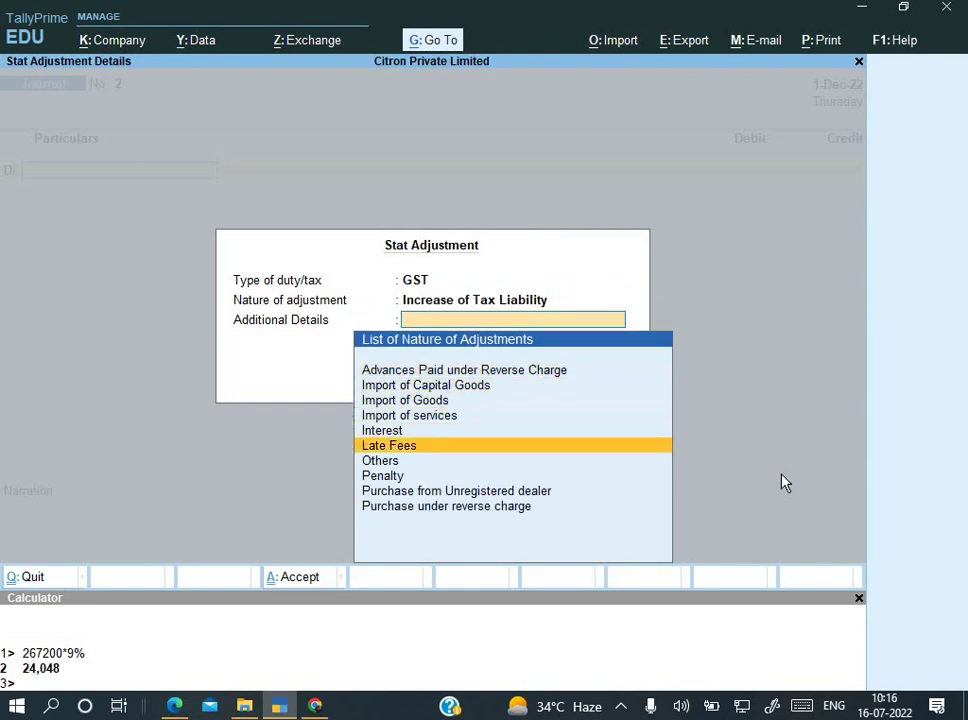
key("Down")
key("Down")
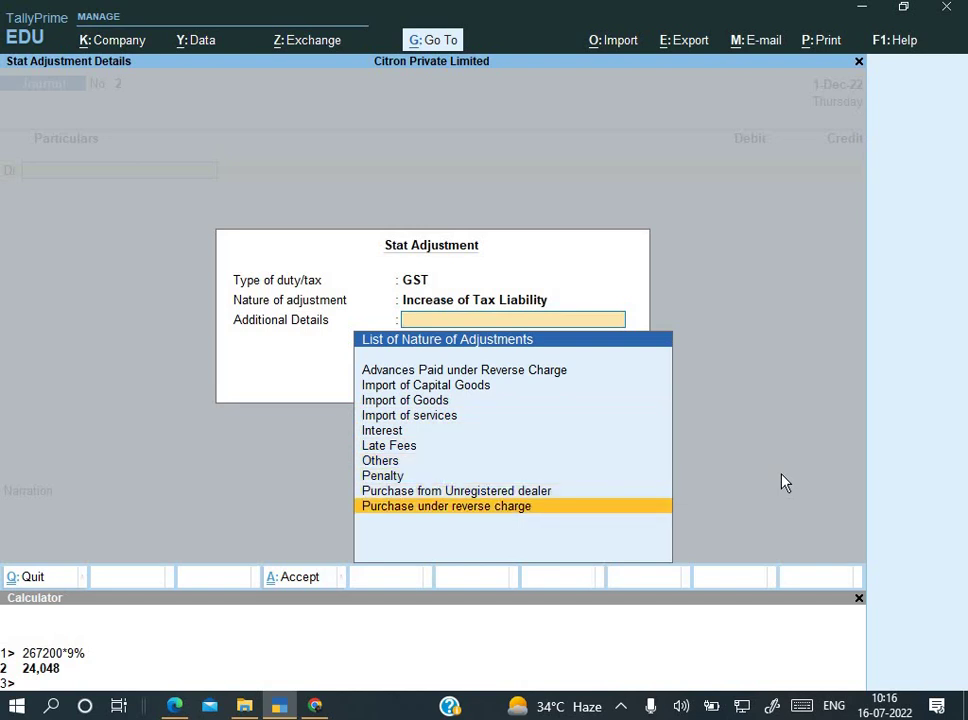
key("Return")
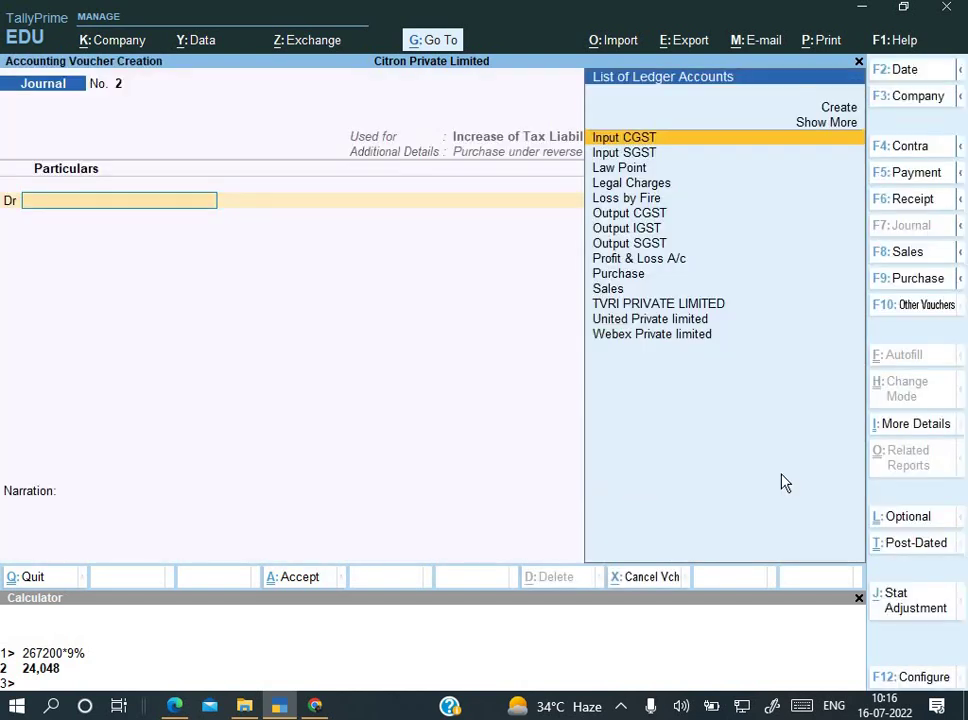
key("Down")
key("Down")
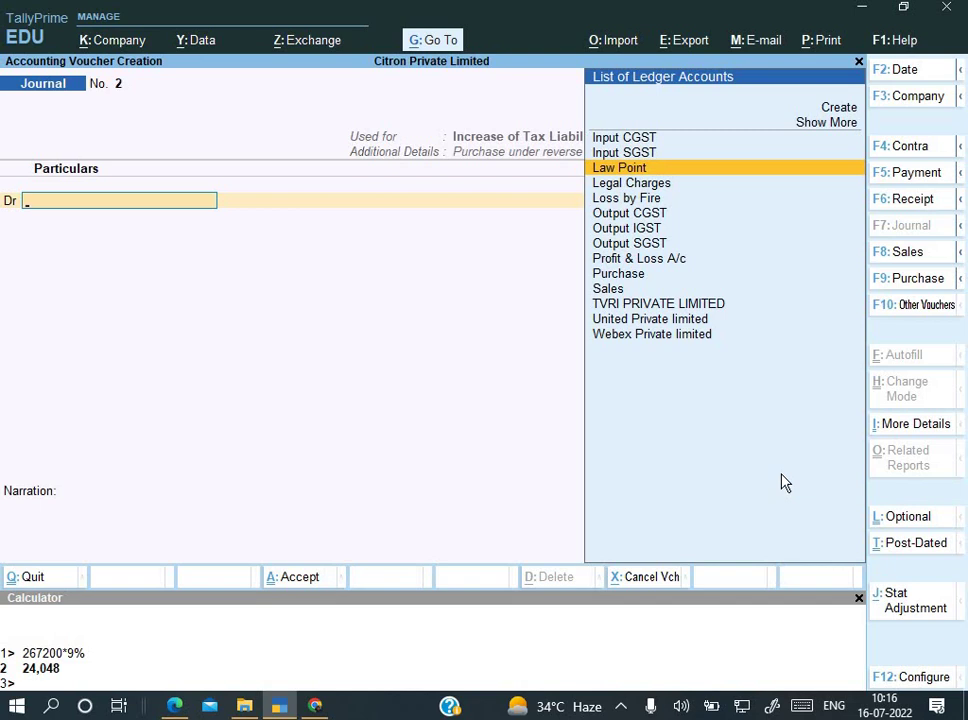
Step: Create and save ledger 'GST on Reverse Charge' under Current Assets, Duty/Tax Type Not Applicable
key("alt+c")
type("GST")
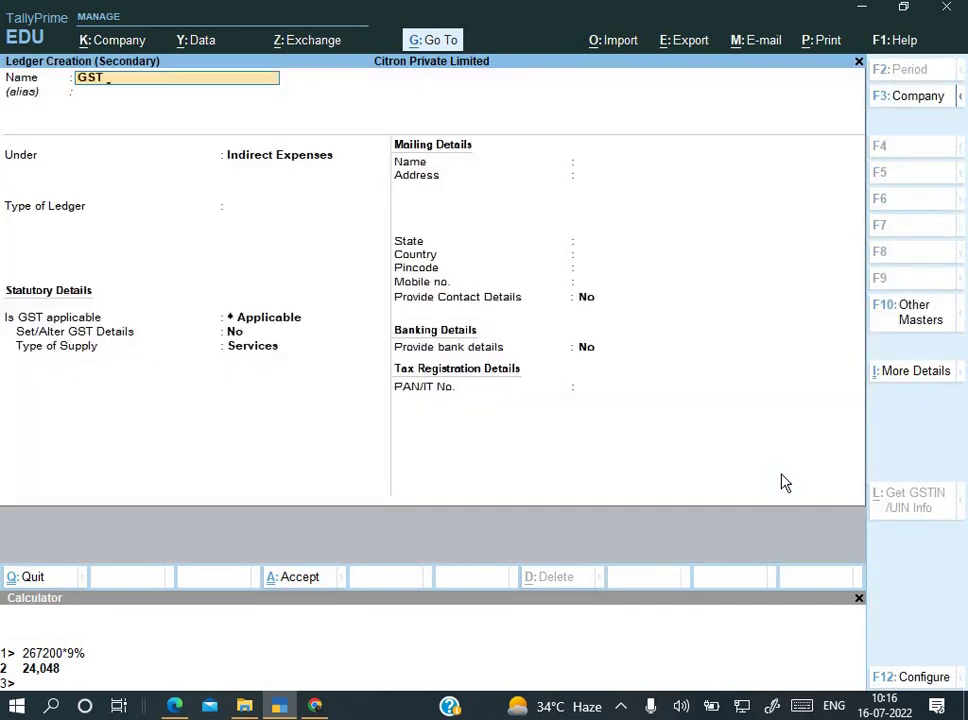
type(" on Reverse Charge")
key("Return")
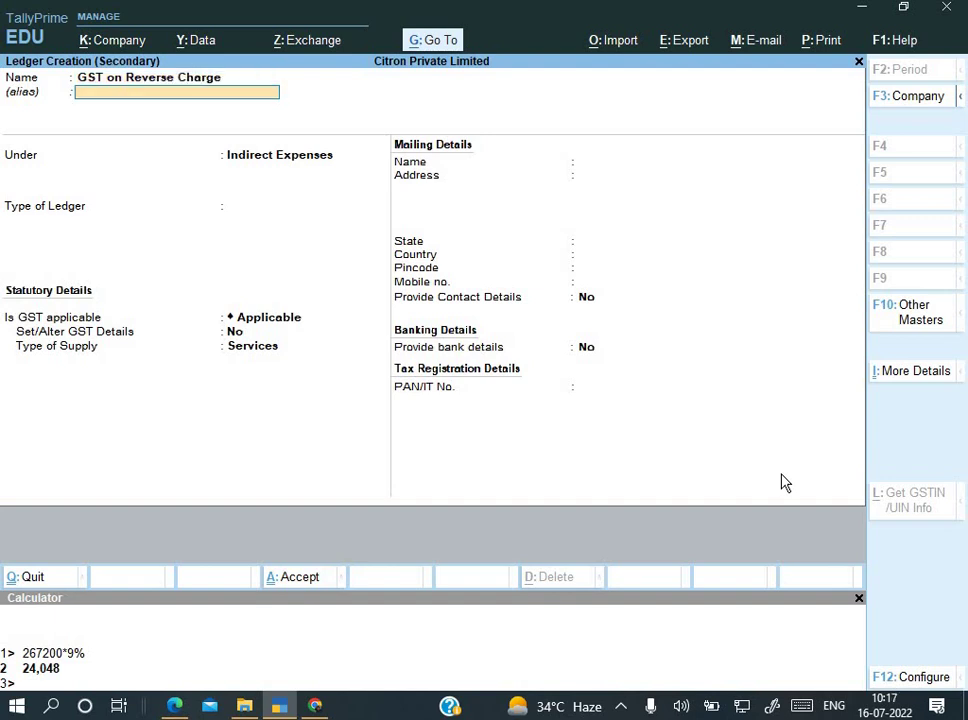
key("Return")
type("Current Assets")
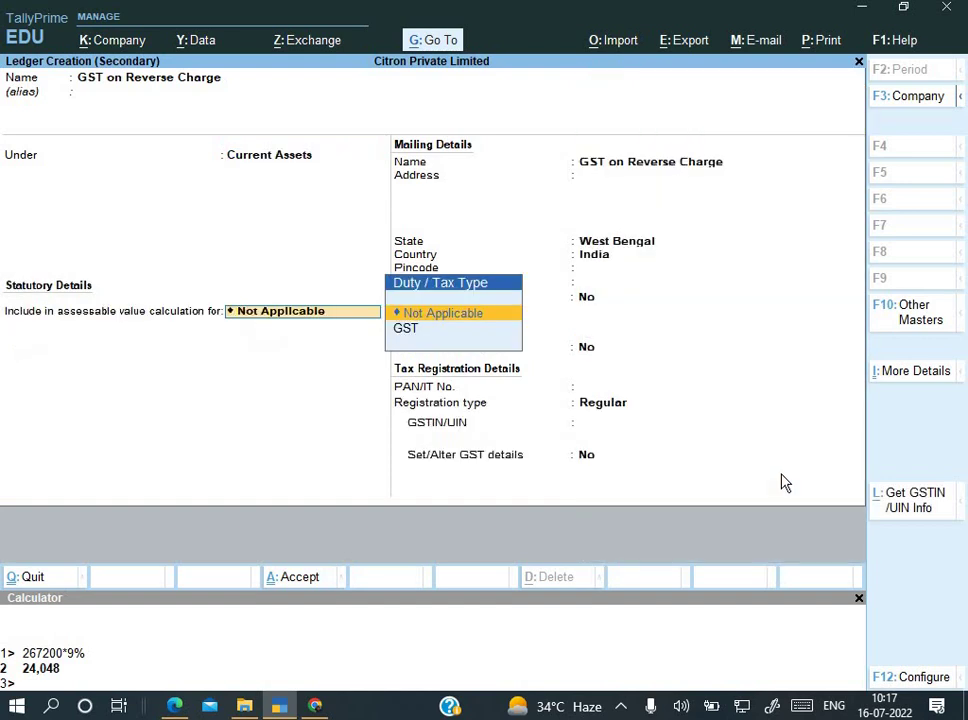
key("Return")
key("Return")
key("Return")
key("Return")
key("Return")
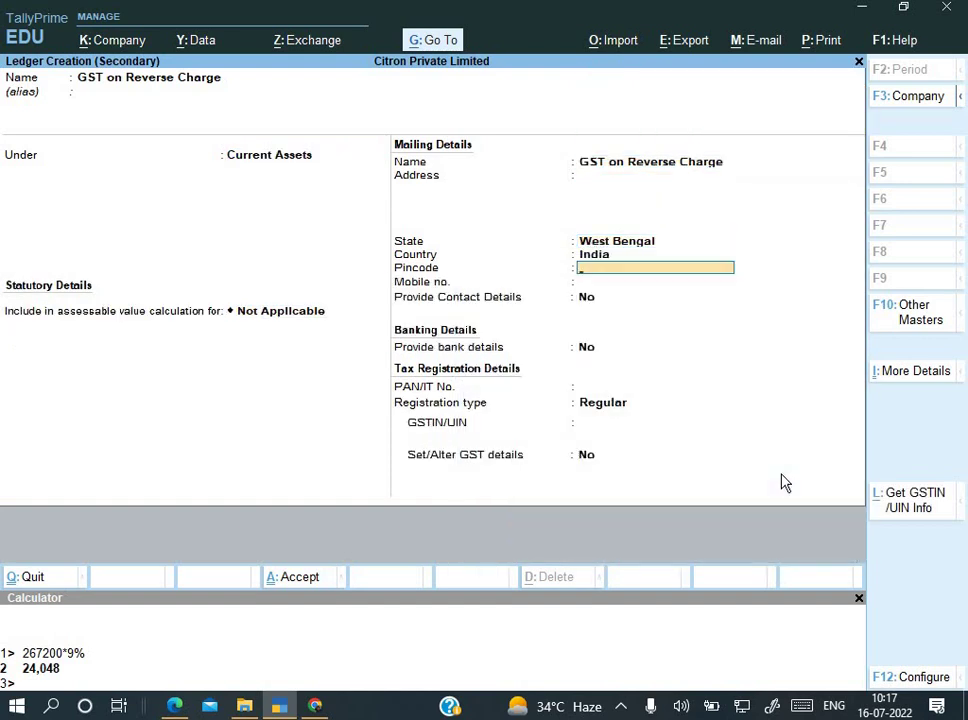
key("ctrl+a")
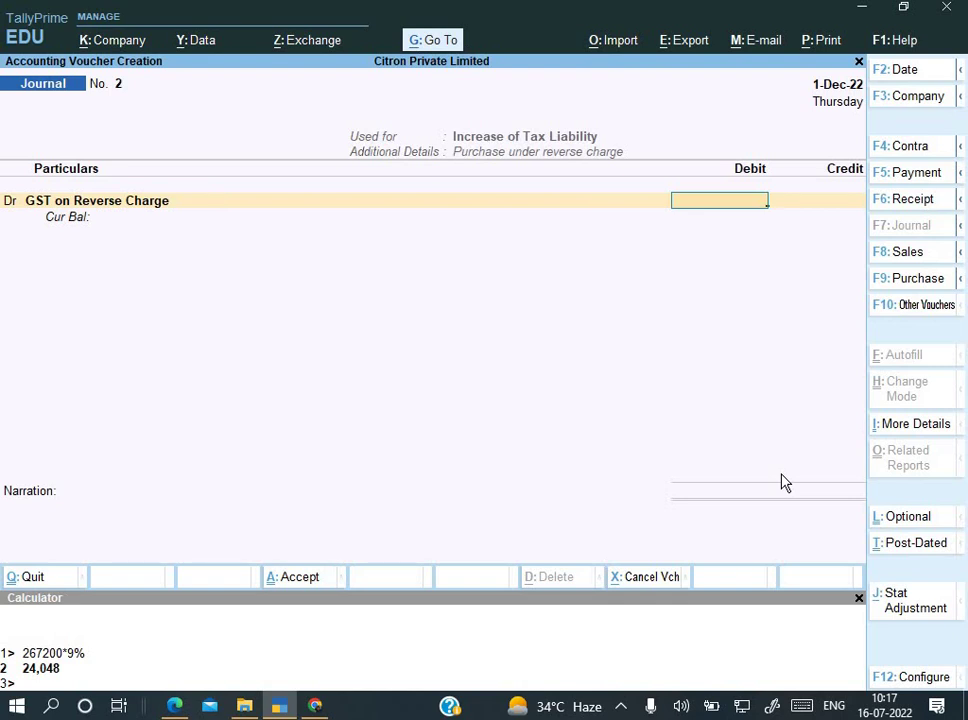
Step: Debit GST on Reverse Charge 9,475.20 and credit Output CGST at 9% on taxable value 52,640
type("9475.20")
key("Return")
key("Return")
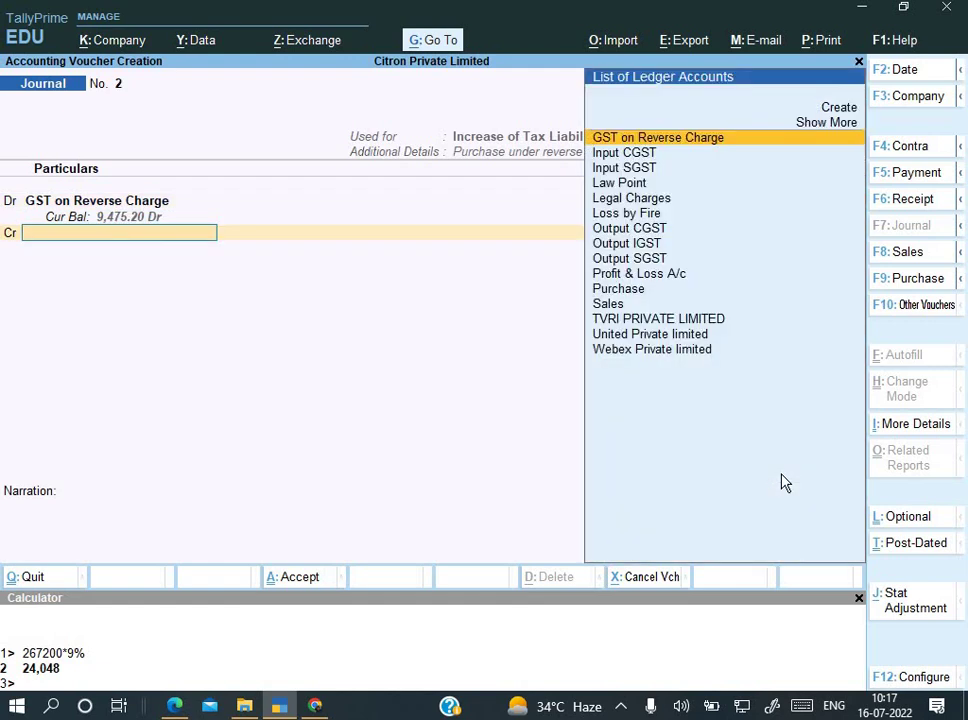
key("Down")
key("Down")
key("Down")
key("Down")
key("Down")
key("Down")
key("Return")
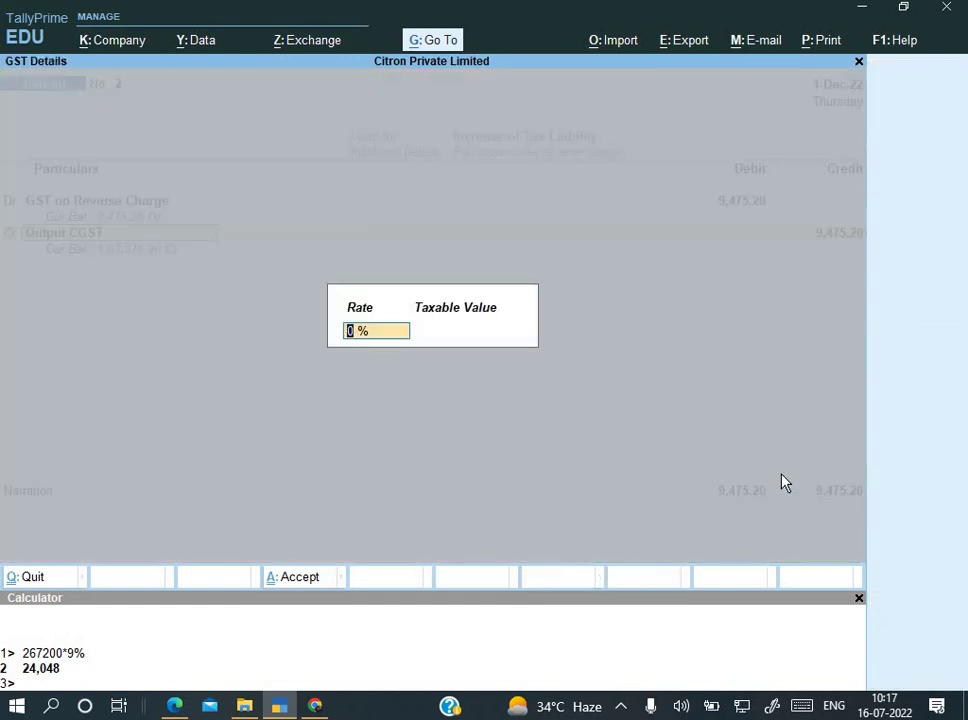
type("9")
key("Return")
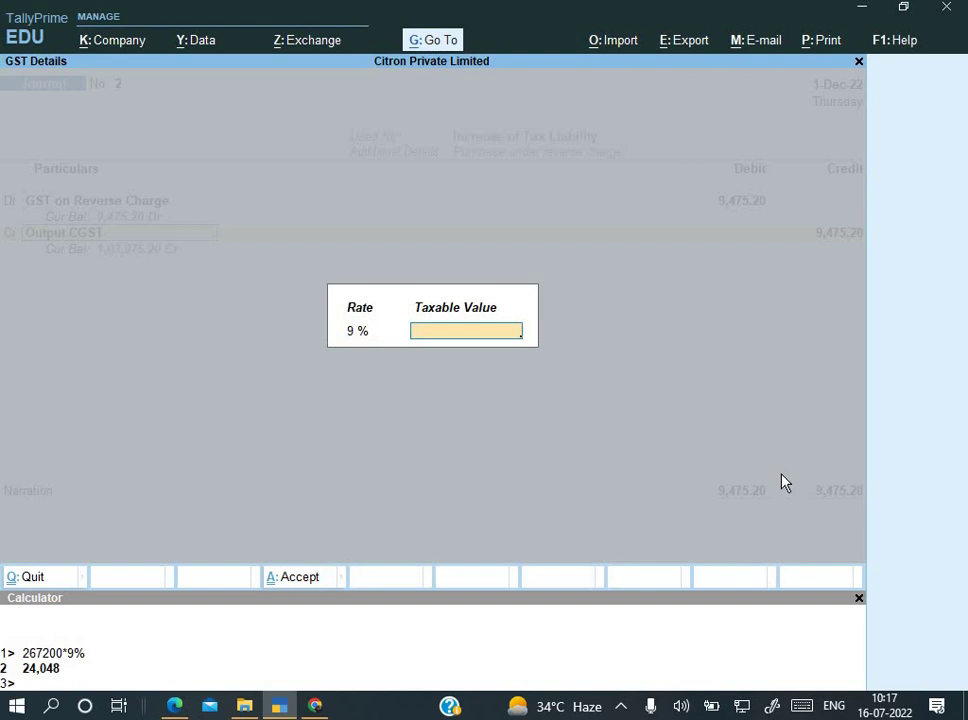
key("alt+Tab")
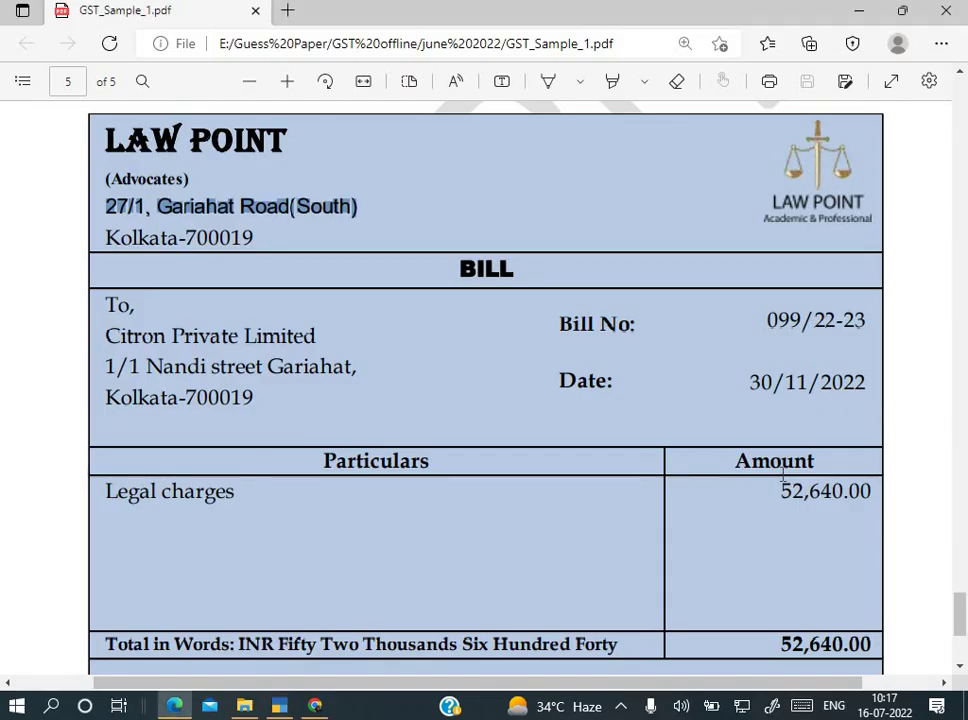
key("alt+Tab")
type("52")
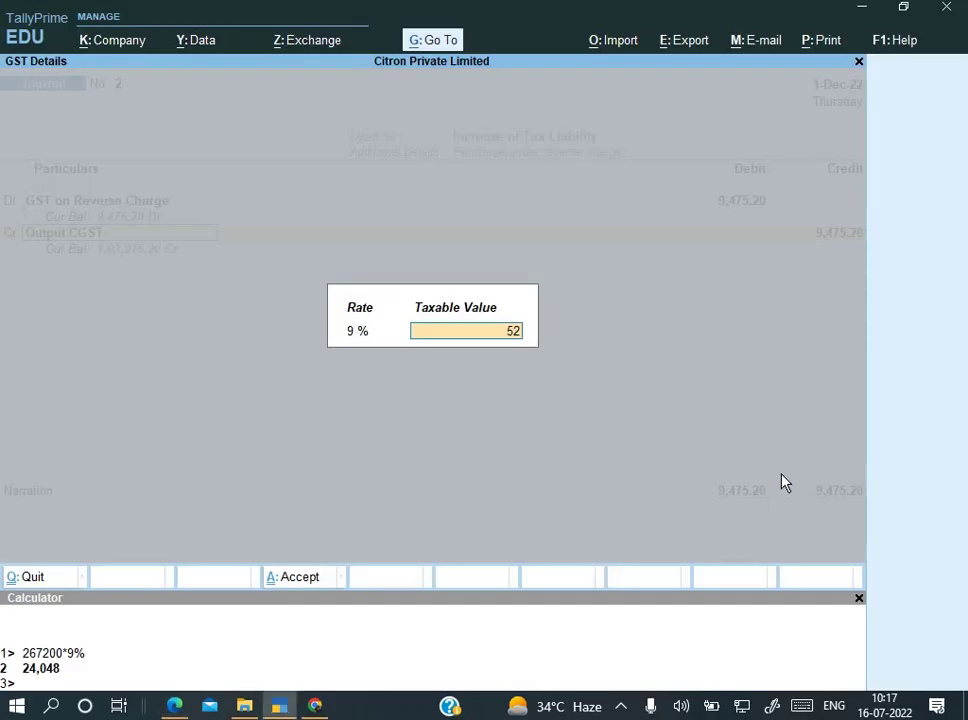
type("640")
key("Return")
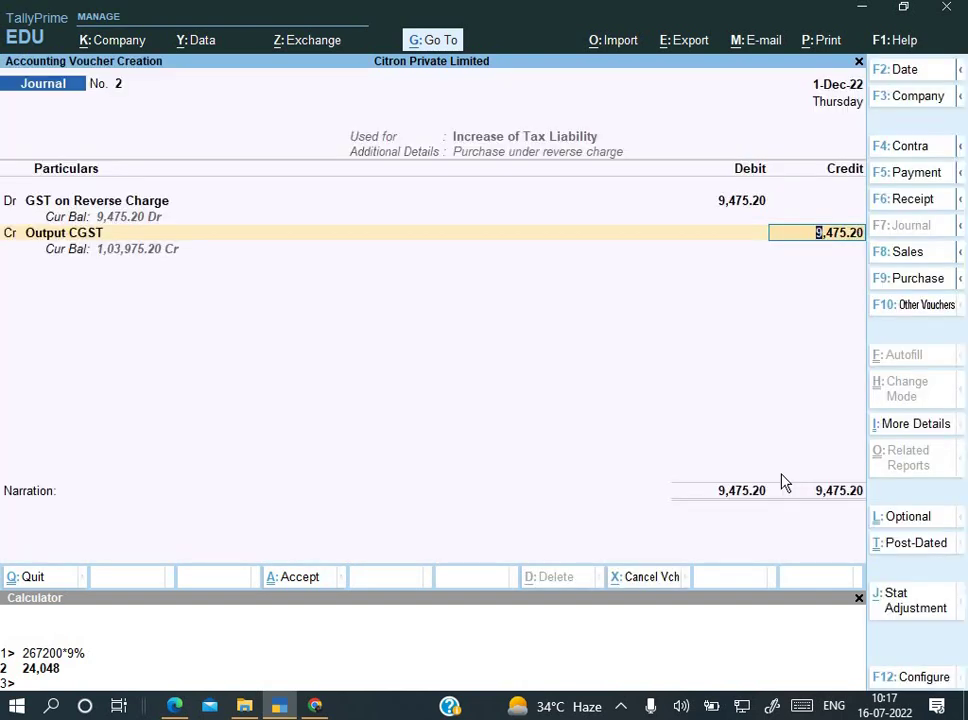
Step: Credit Output CGST 4,737.60 and Output SGST, narrate 'Being liability booked', and save
type("57")
type("37.6")
type("0")
key("BackSpace")
key("BackSpace")
key("BackSpace")
key("BackSpace")
key("BackSpace")
key("BackSpace")
key("BackSpace")
type("4737.60")
key("Return")
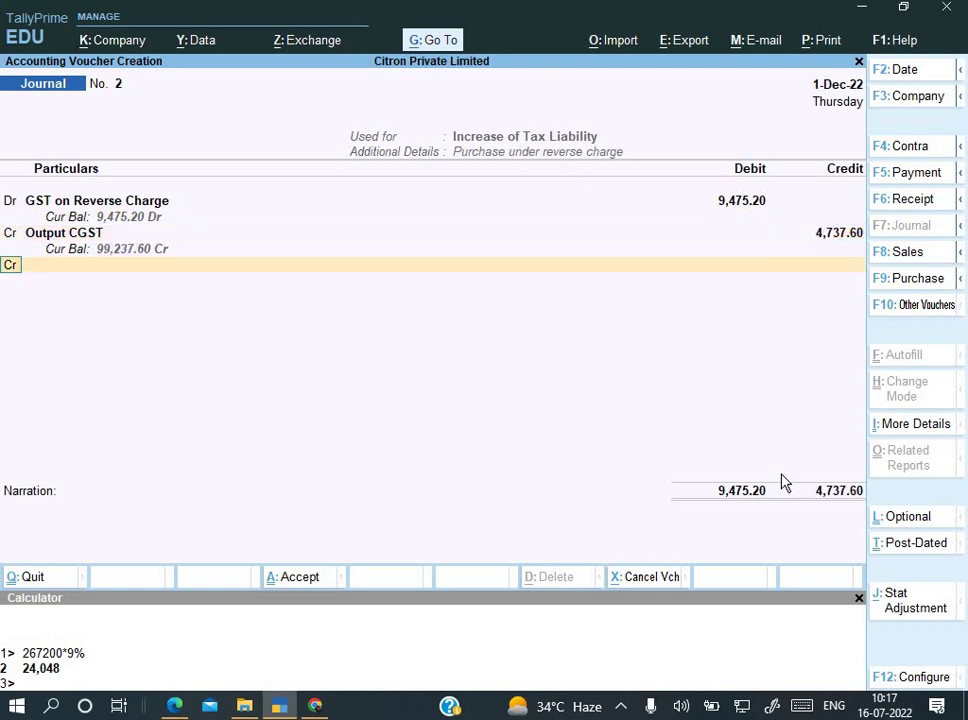
type("O")
key("Down")
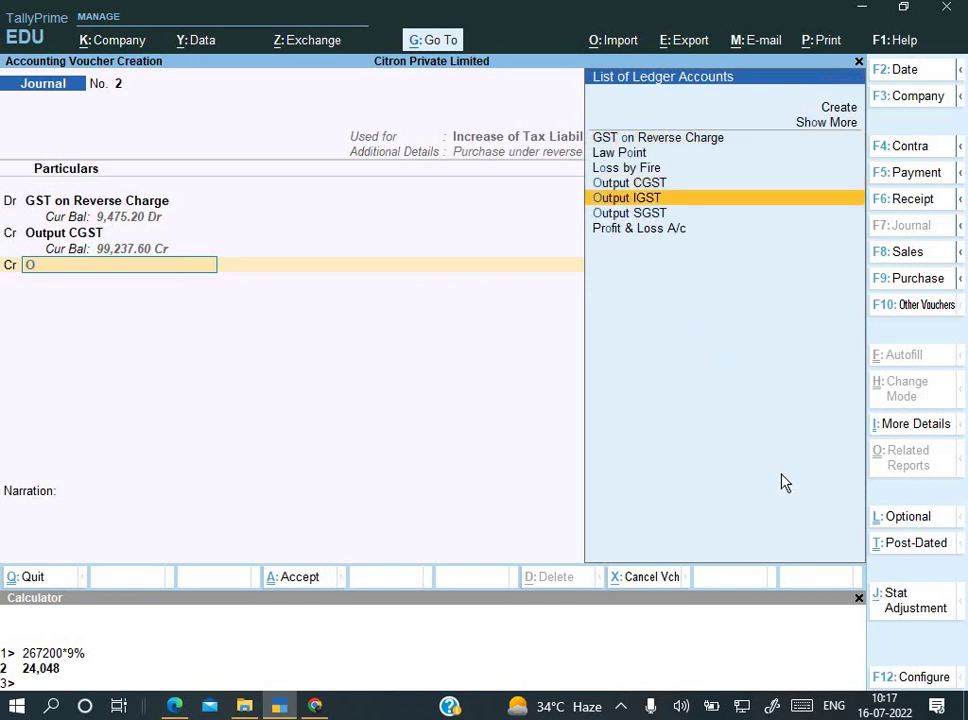
key("Down")
key("Return")
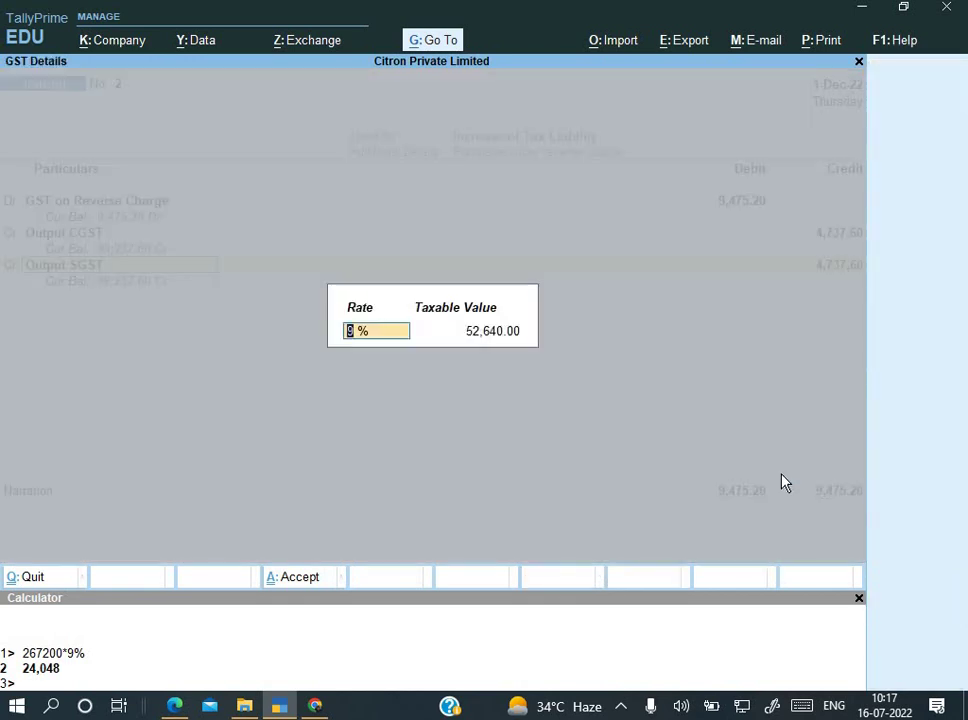
key("Return")
key("Return")
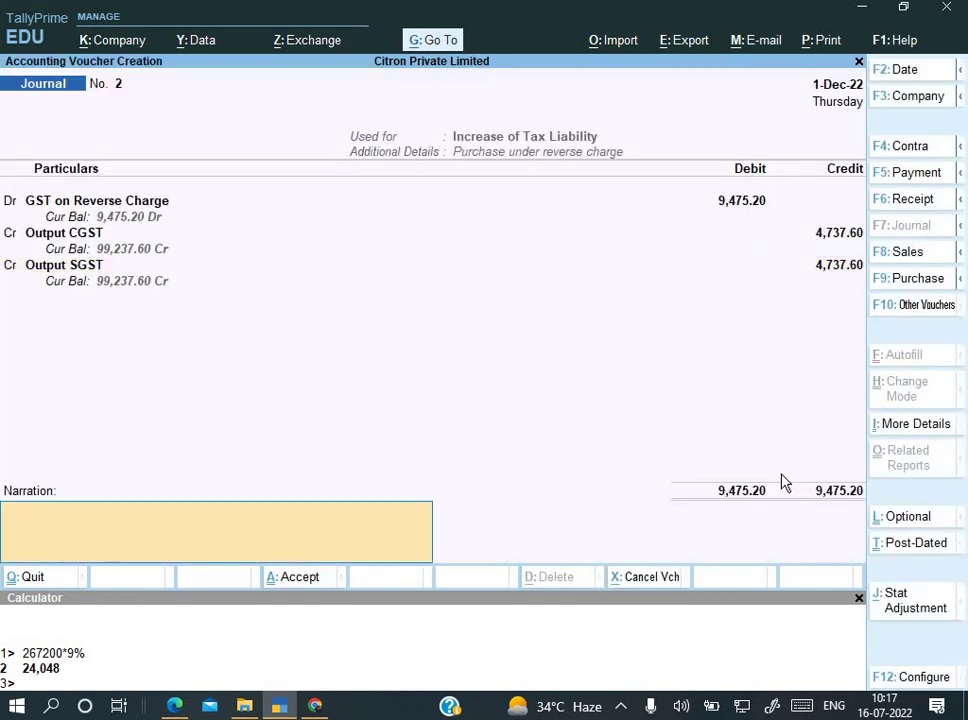
type("Being liability booked")
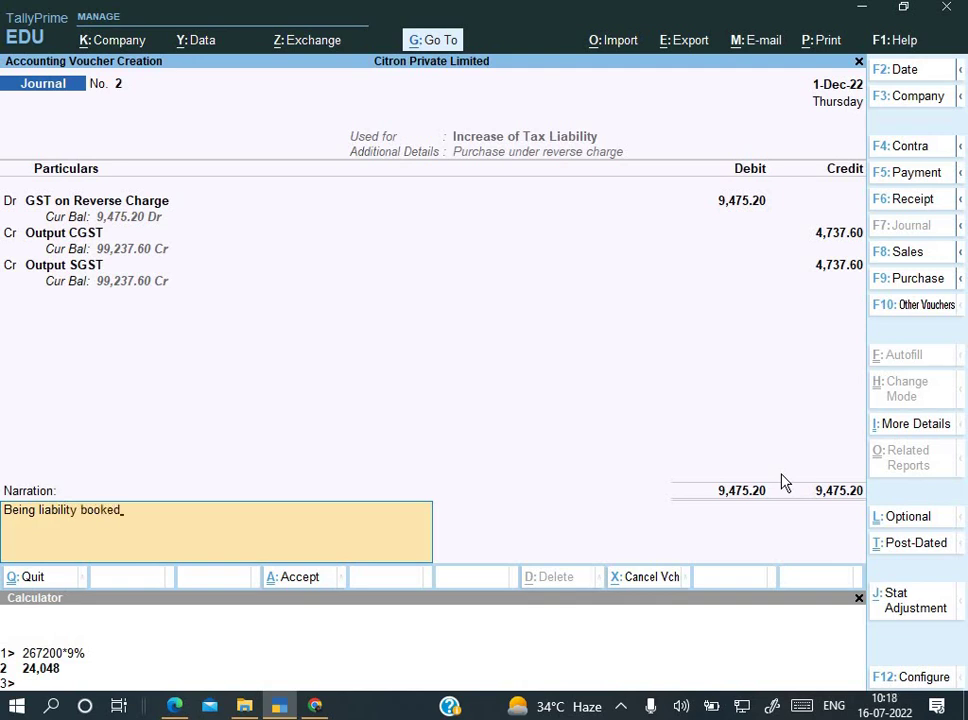
key("Return")
key("Return")
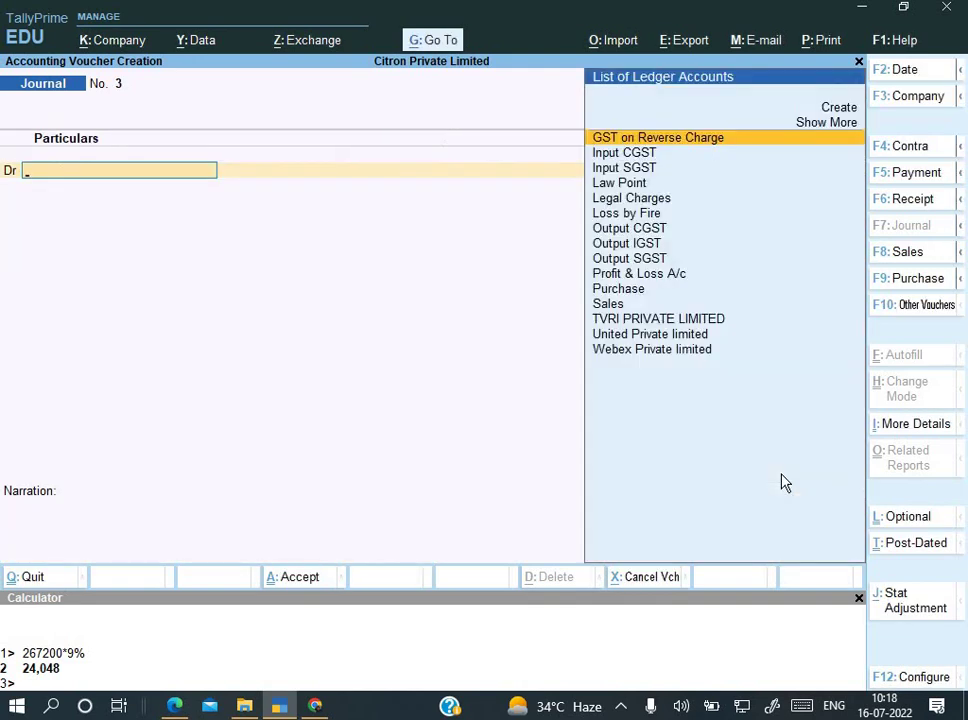
Step: Open the Balance Sheet's Duties & Taxes group, trying then cancelling a 1-12-2022 period
key("Escape")
key("Escape")
key("n")
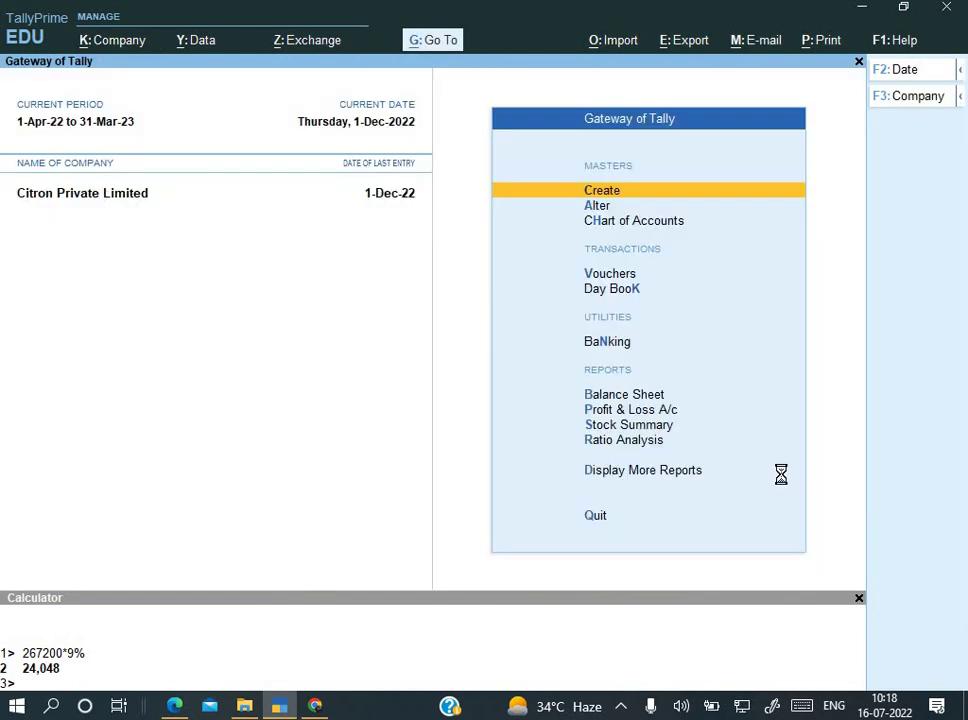
key("b")
key("Down")
key("Down")
key("Down")
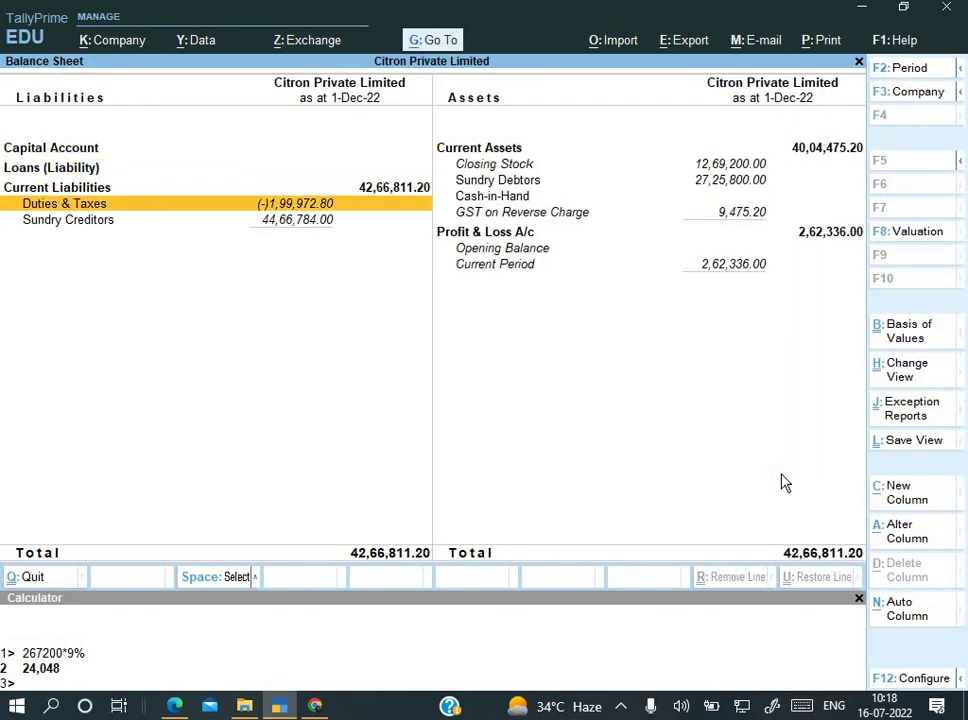
key("Return")
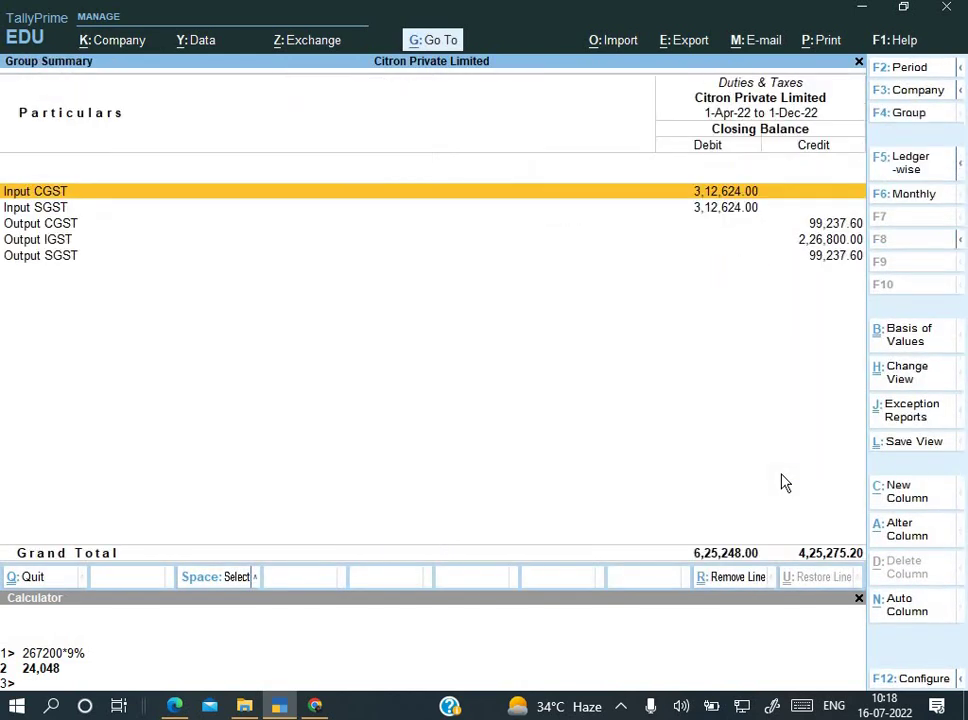
key("alt+F2")
type("1-3")
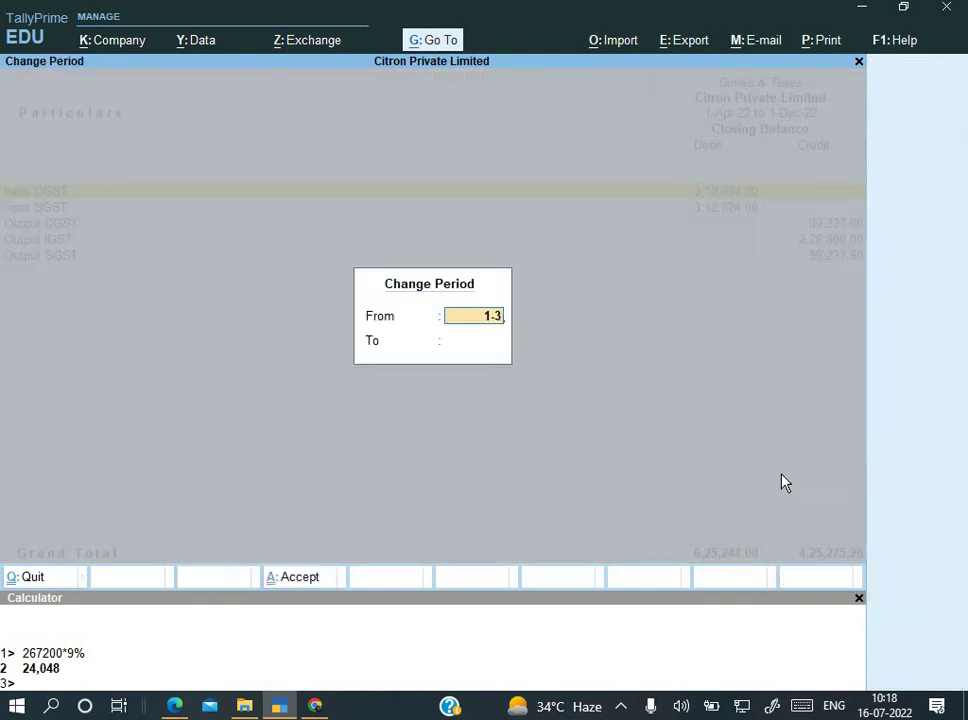
key("BackSpace")
type("12")
key("Return")
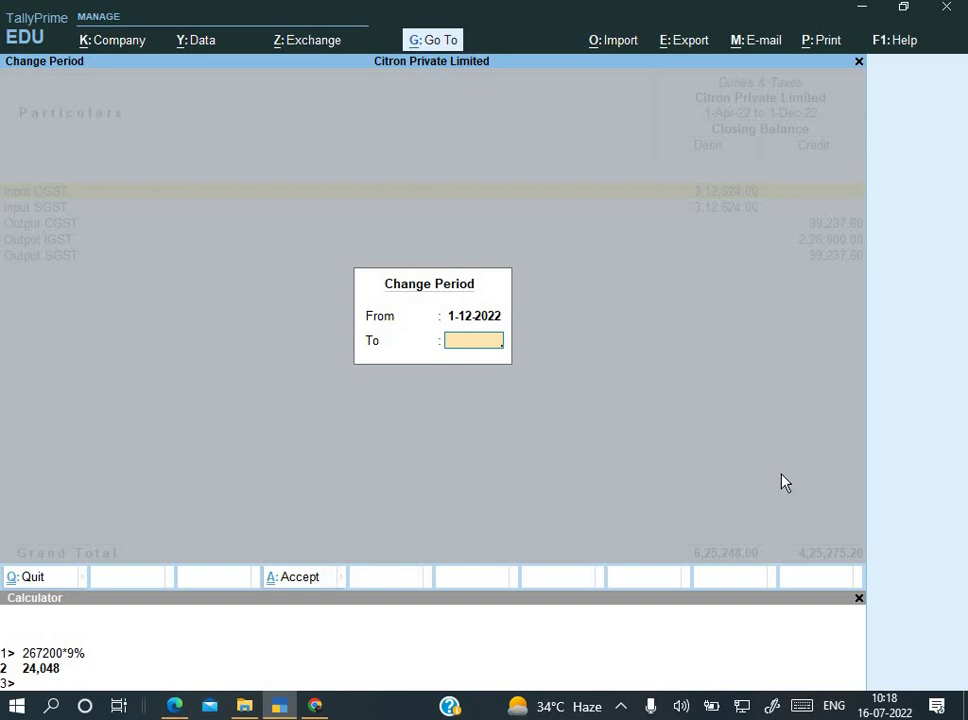
key("Escape")
Step: Open Output CGST's monthly summary and review December's 4,737.60 credit
key("Down")
key("Down")
key("Down")
key("Up")
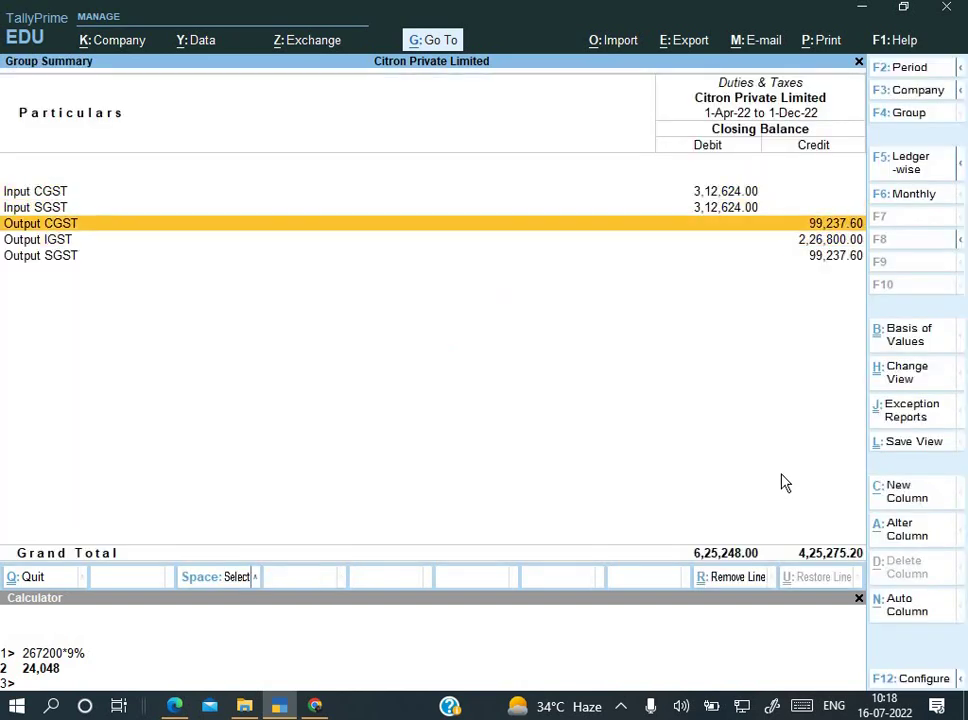
key("Return")
key("Up")
key("Up")
key("Up")
key("Up")
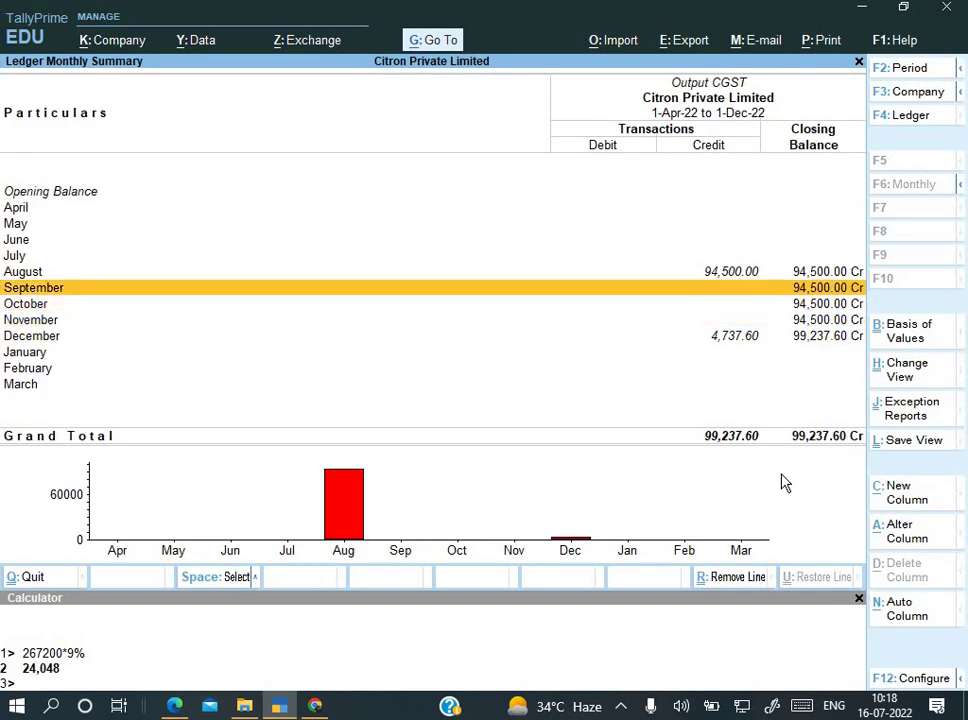
key("Down")
key("Down")
key("Down")
key("Down")
key("Down")
key("Up")
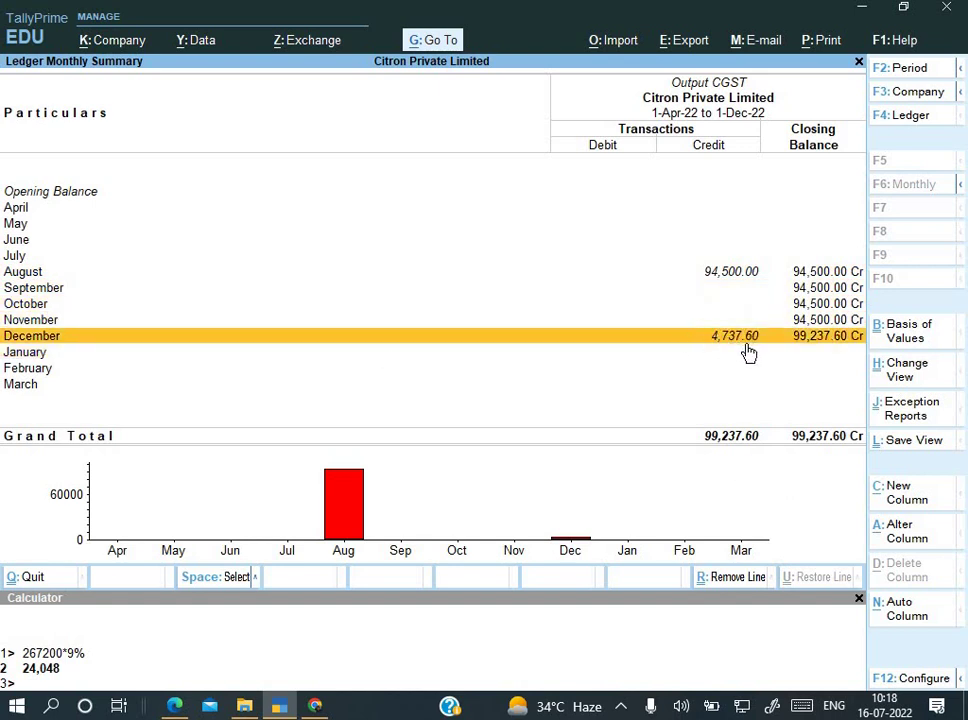
Step: Leave the ledger summary and start a new Payment voucher
key("Escape")
key("Escape")
key("Escape")
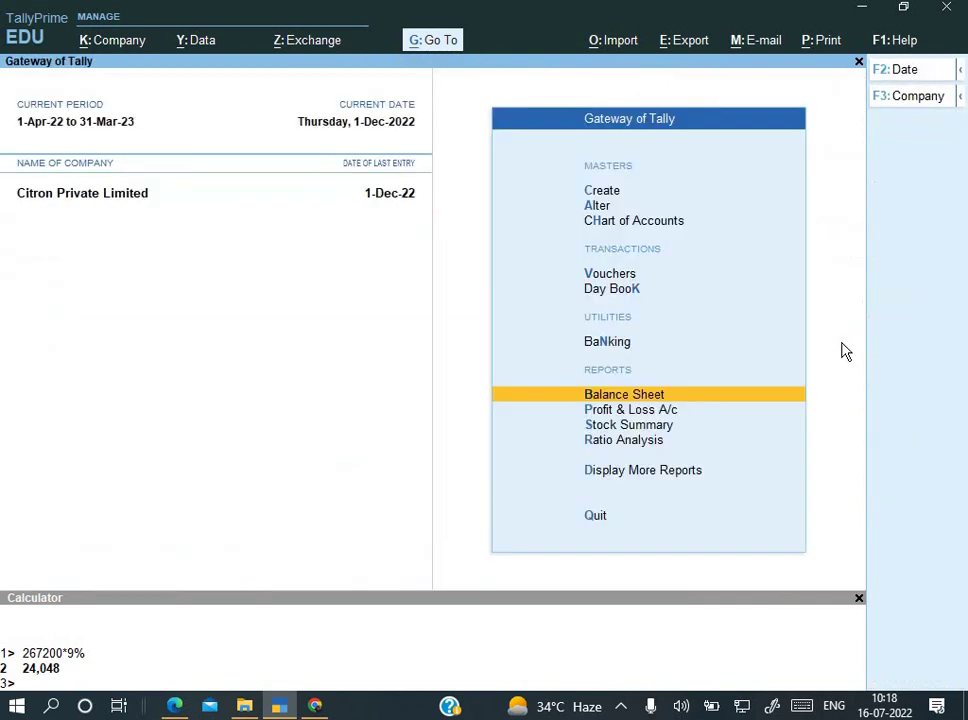
key("Down")
key("Down")
key("Down")
key("Return")
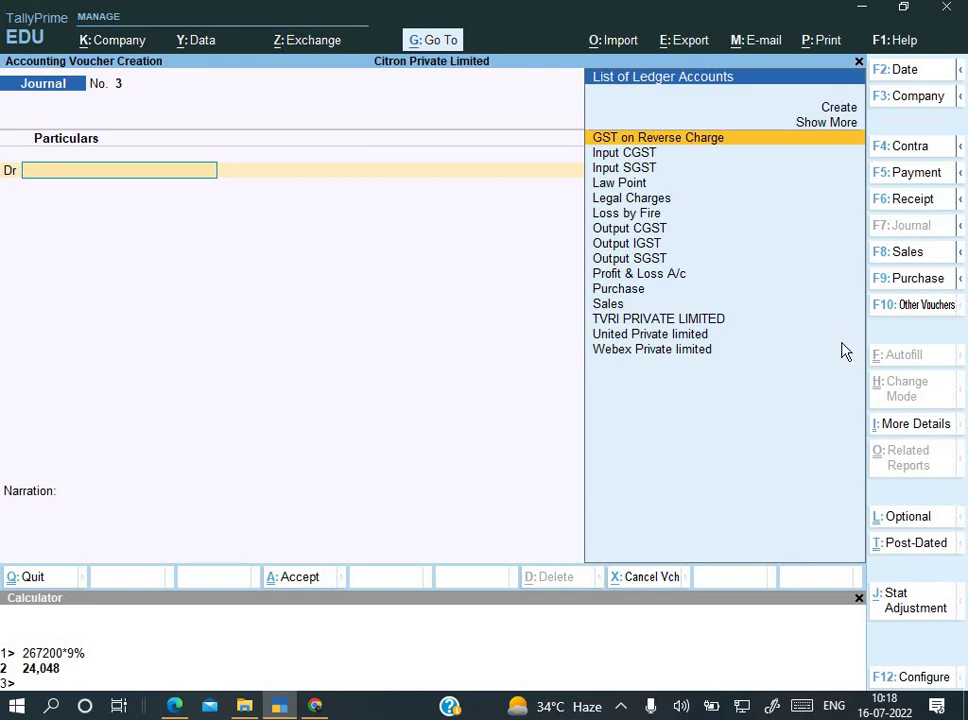
key("F5")
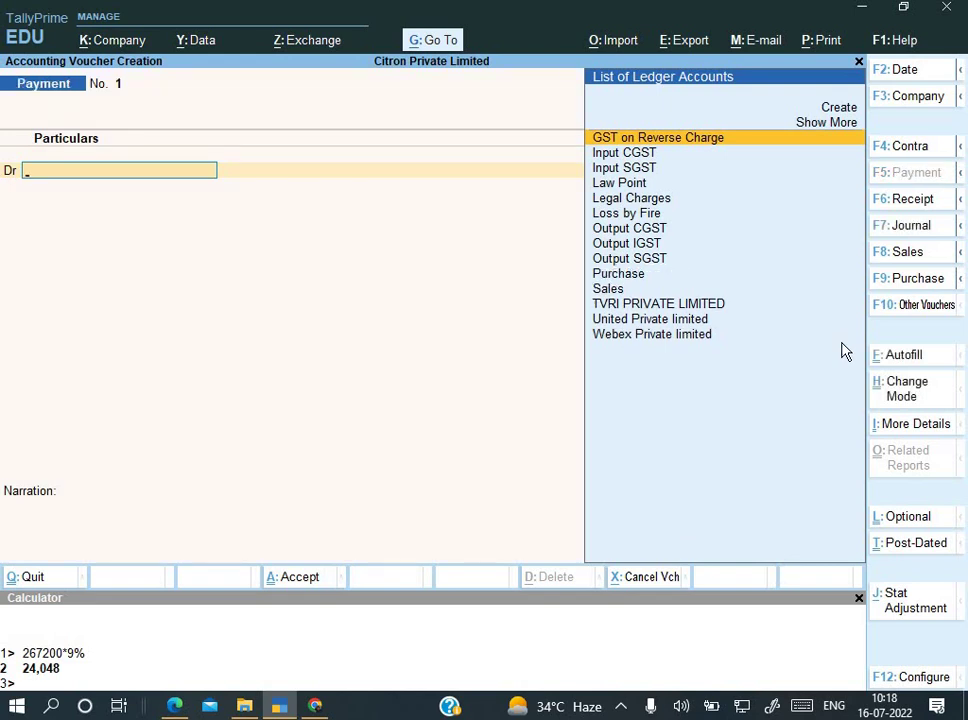
Step: Autofill it as a GST Stat Payment for Recipient Liability, period 1-12 to 1-12
key("ctrl+f")
key("Return")
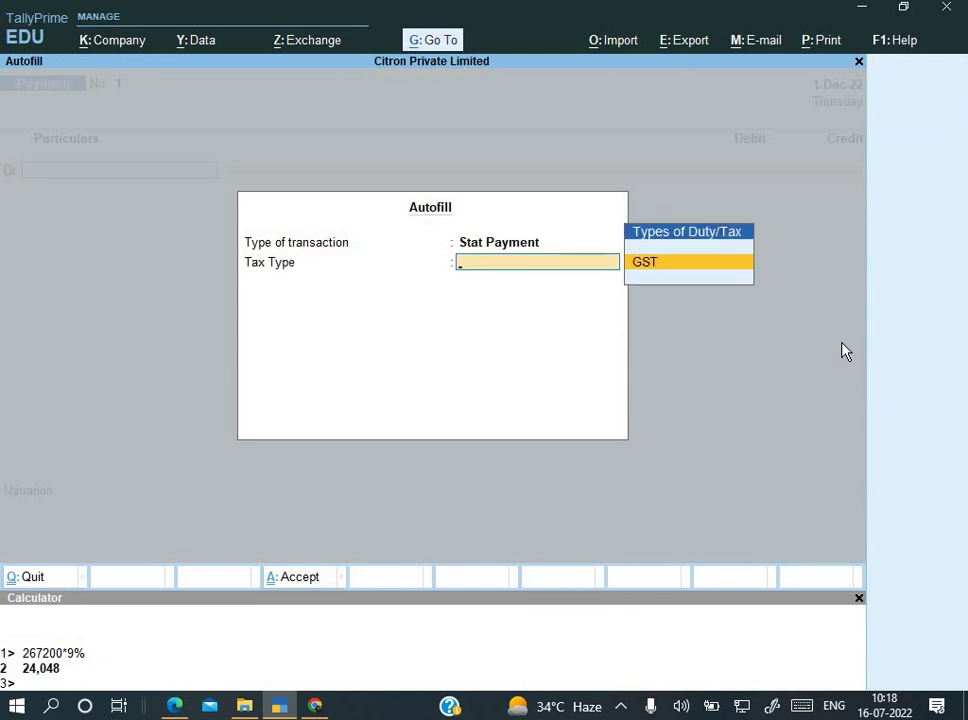
key("Return")
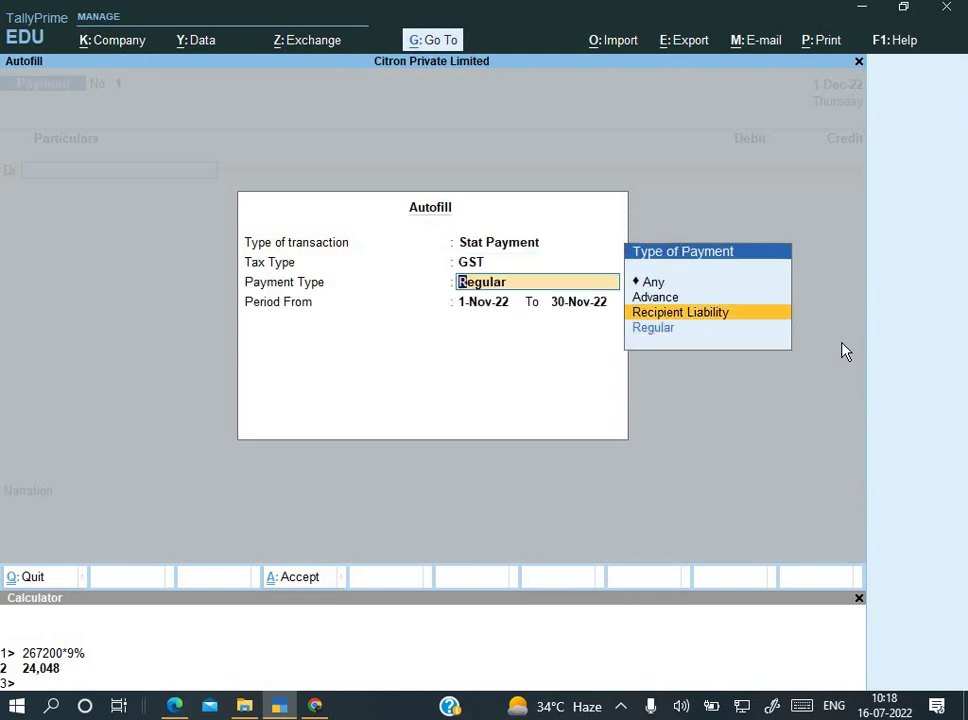
key("Return")
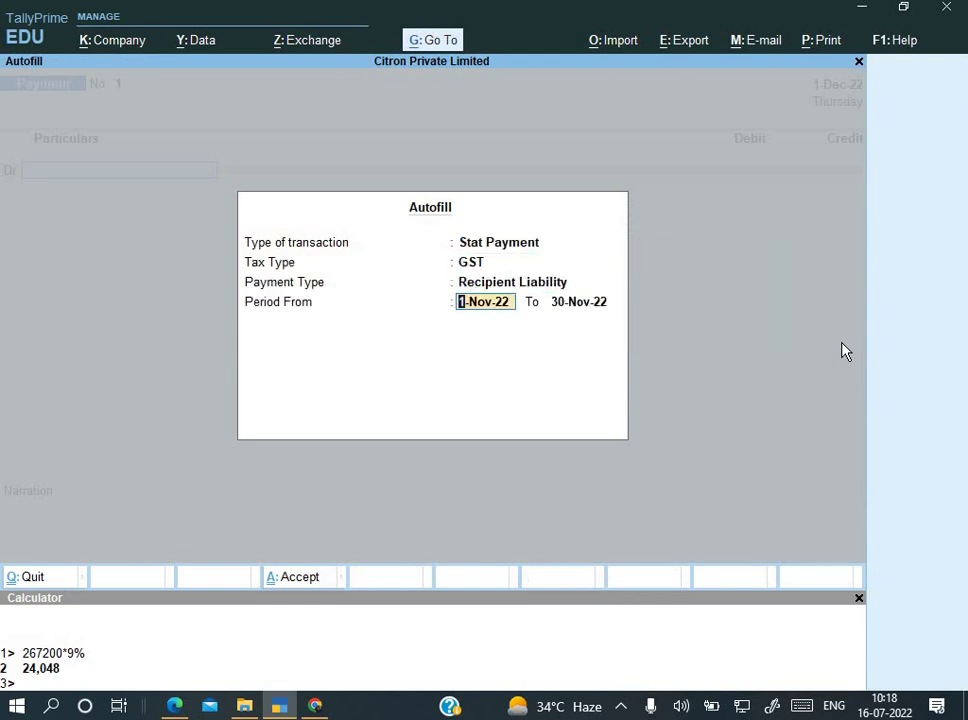
type("1-12")
key("Return")
type("1")
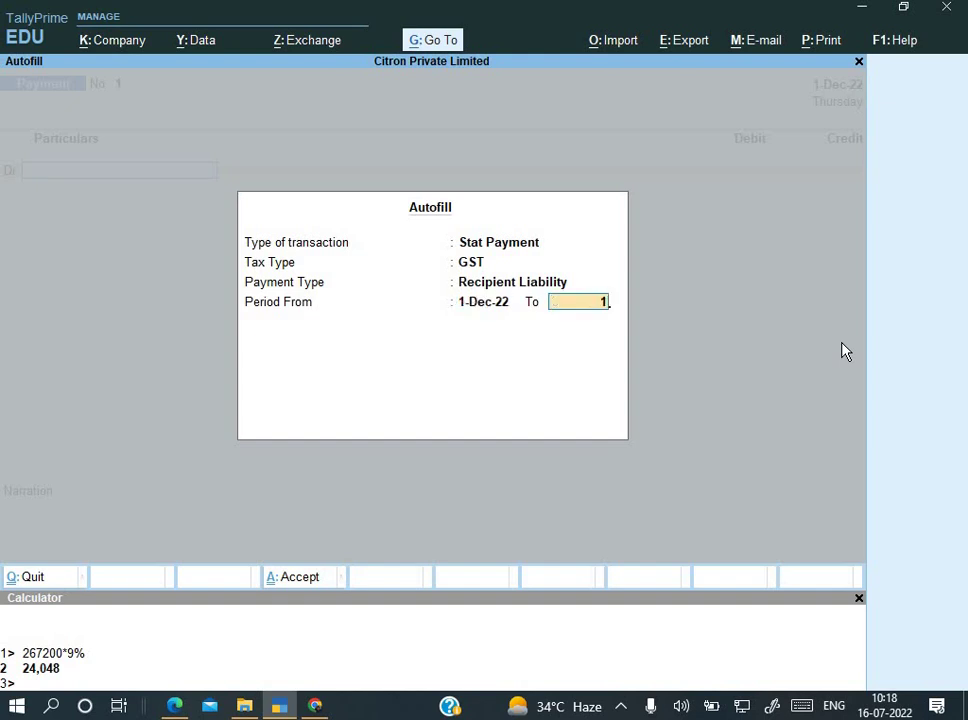
type("-2")
key("BackSpace")
type("12")
key("Return")
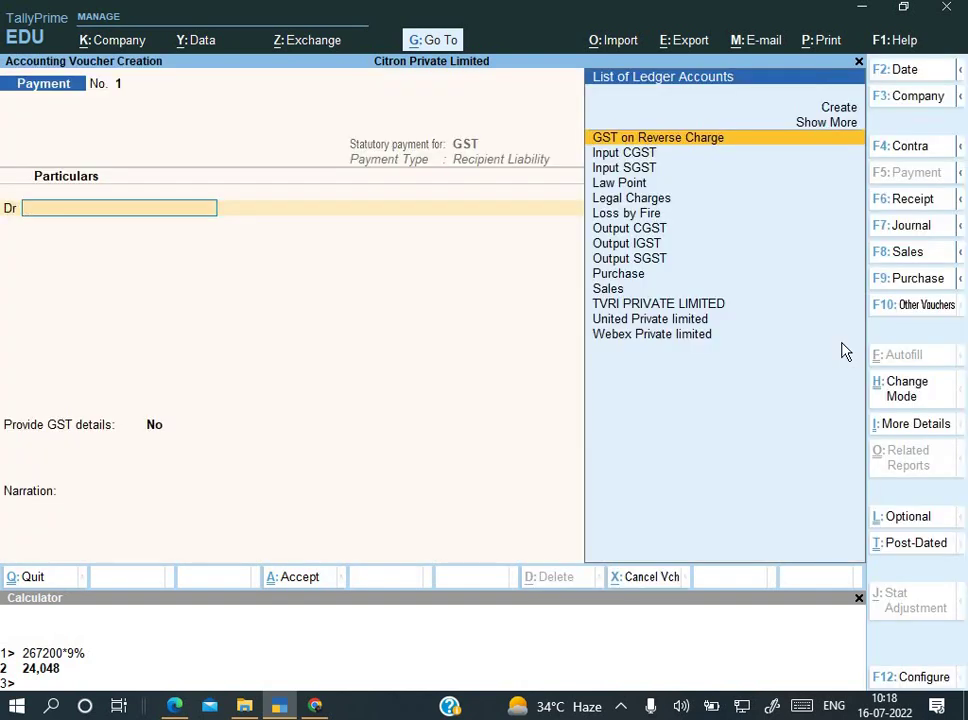
Step: Debit Output CGST with 4,737.60
key("Down")
key("Down")
key("Down")
key("Down")
key("Down")
key("Down")
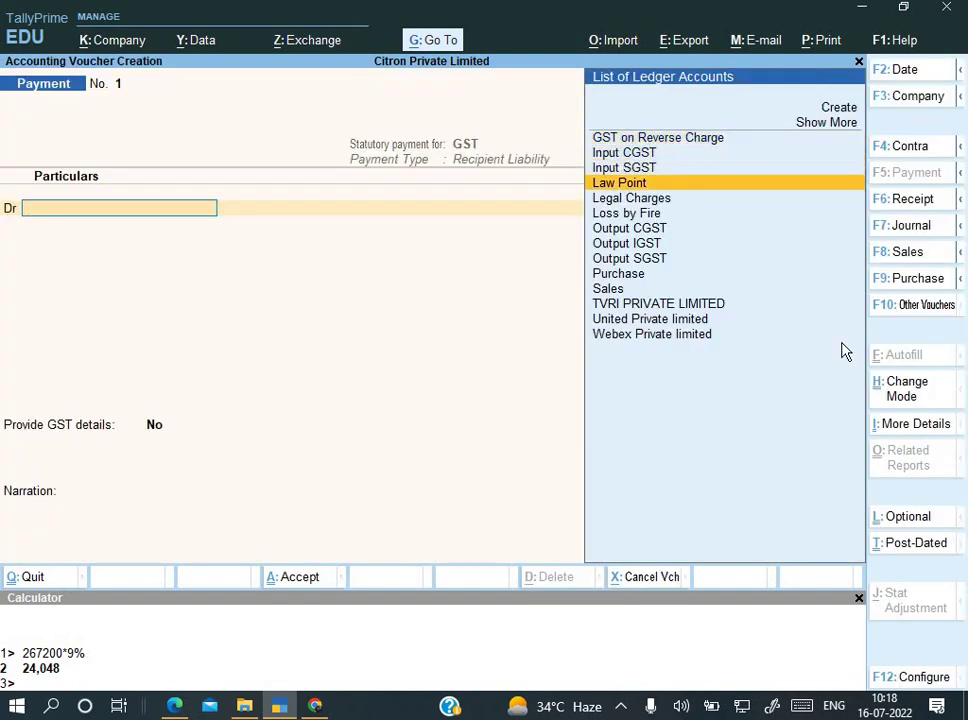
key("Return")
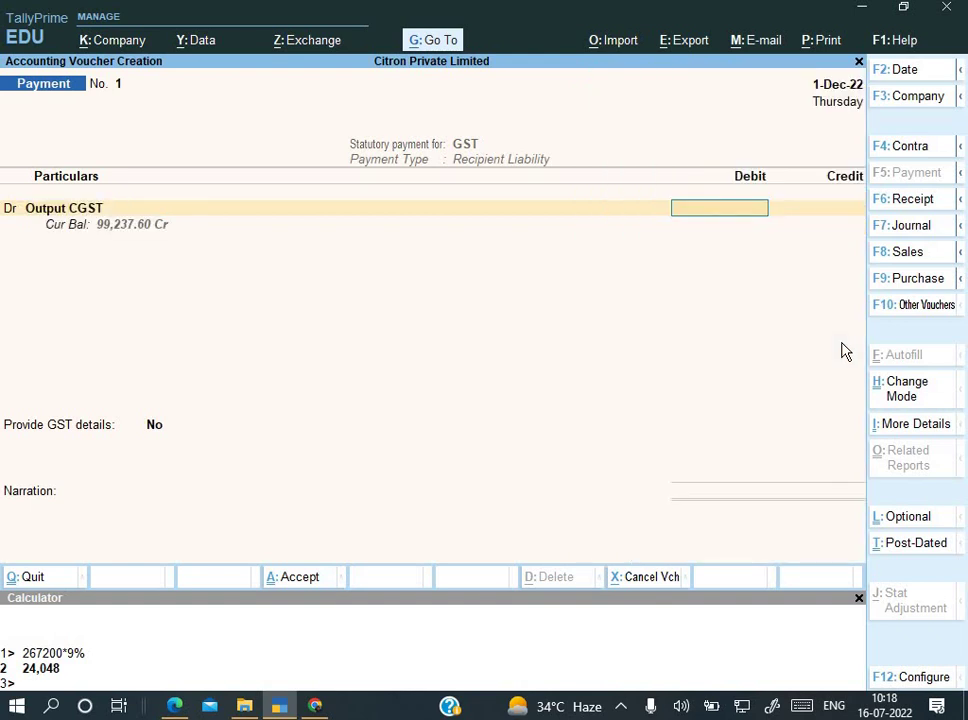
type("4,7")
type("37.")
type("60")
key("Return")
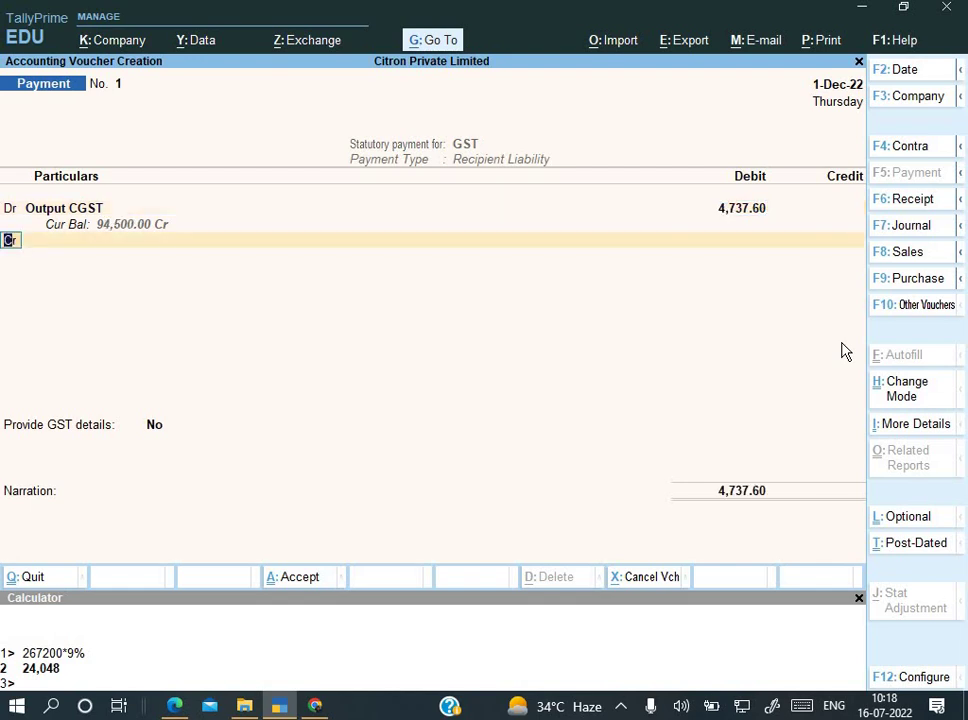
Step: Add a second debit line for Output SGST of 4,737.60
key("d")
key("Return")
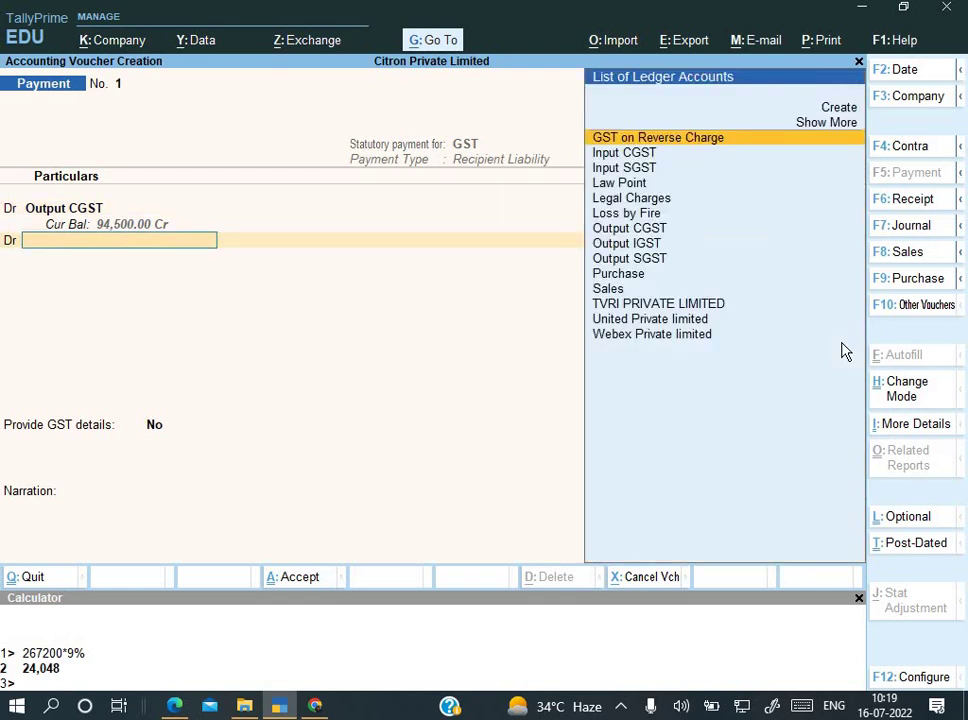
type("o")
key("Down")
key("Down")
key("Down")
key("Down")
key("Down")
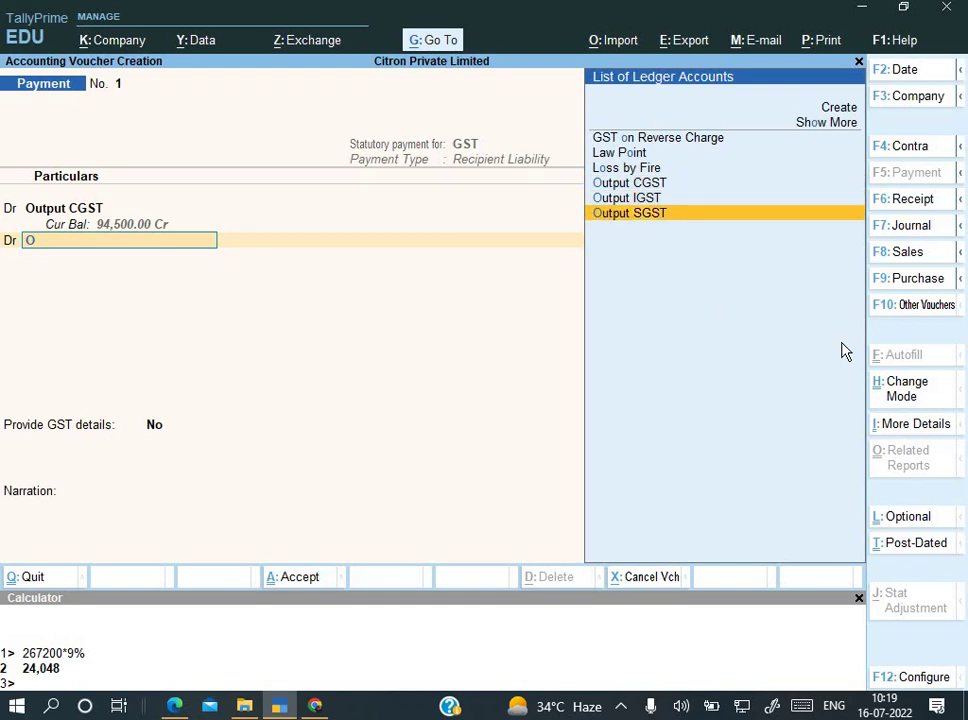
key("Return")
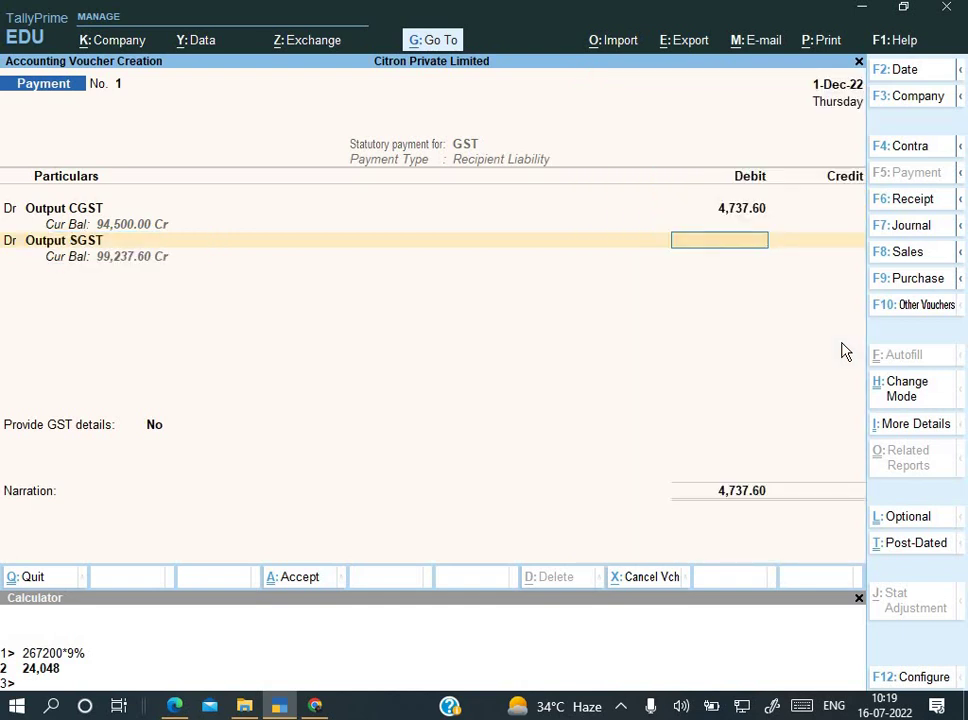
type("4737")
key("BackSpace")
key("BackSpace")
type("37.60")
key("Return")
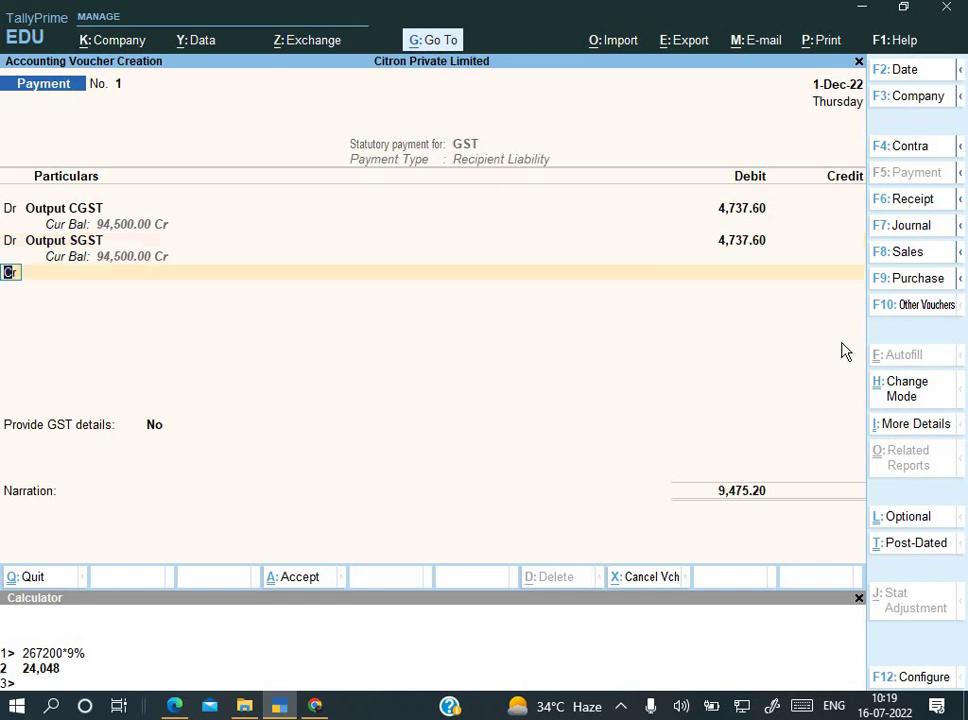
Step: Create an Axis Bank ledger under Bank Accounts for the credit line
key("Return")
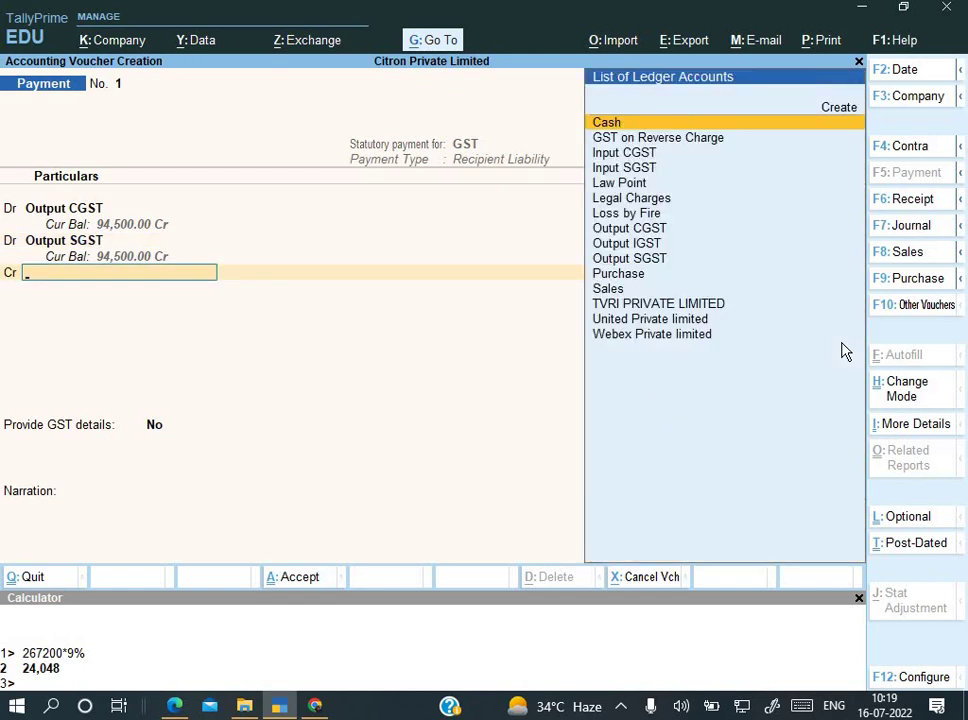
key("alt+c")
type("Ax")
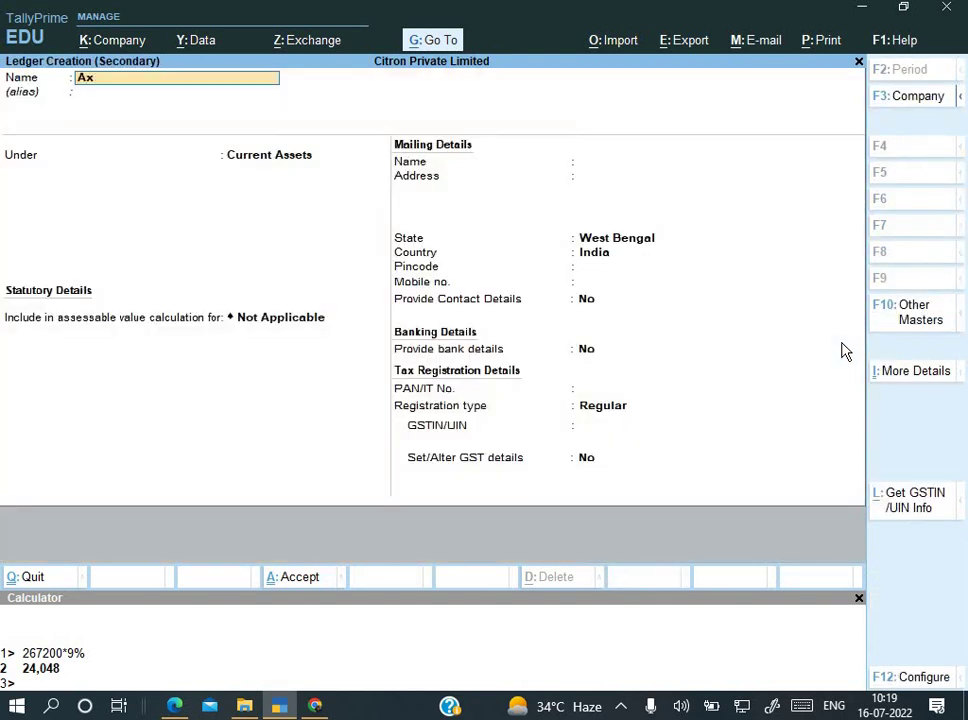
type("is Bank")
key("Return")
type("Ban")
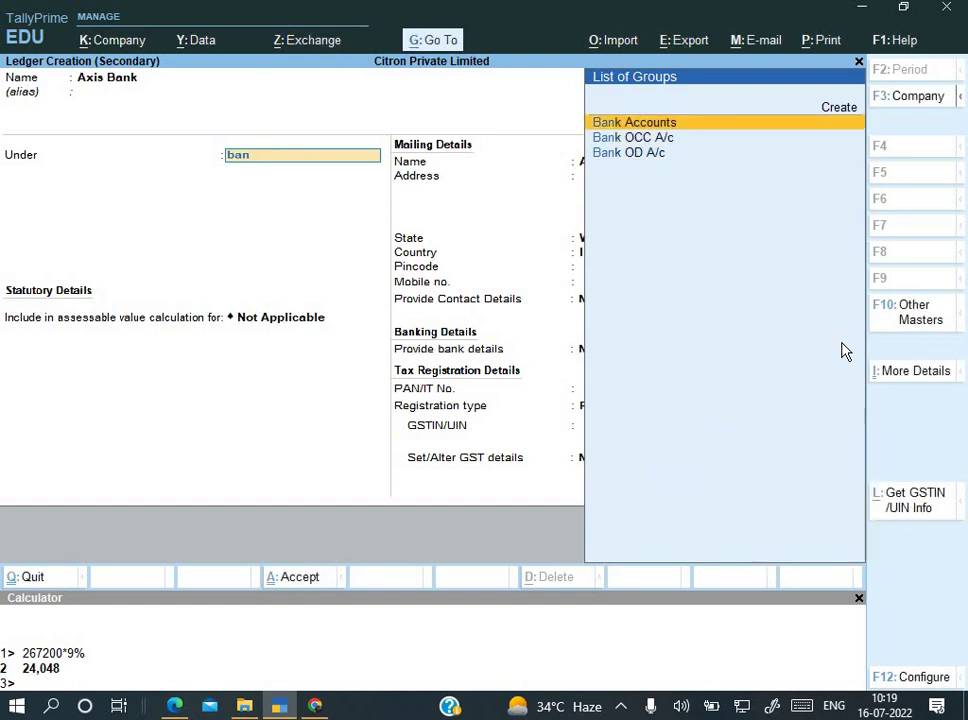
key("Return")
key("Return")
key("Return")
key("Return")
key("Return")
key("Return")
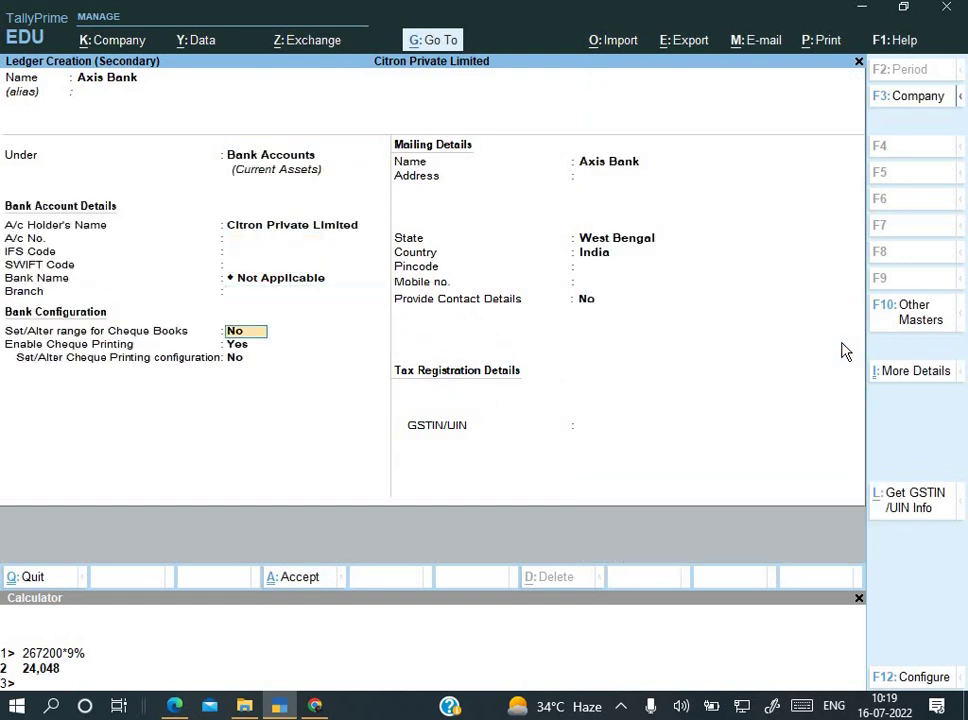
key("ctrl+a")
Step: Credit Axis Bank 9,475.20 by cheque 252501, favouring GST
key("Return")
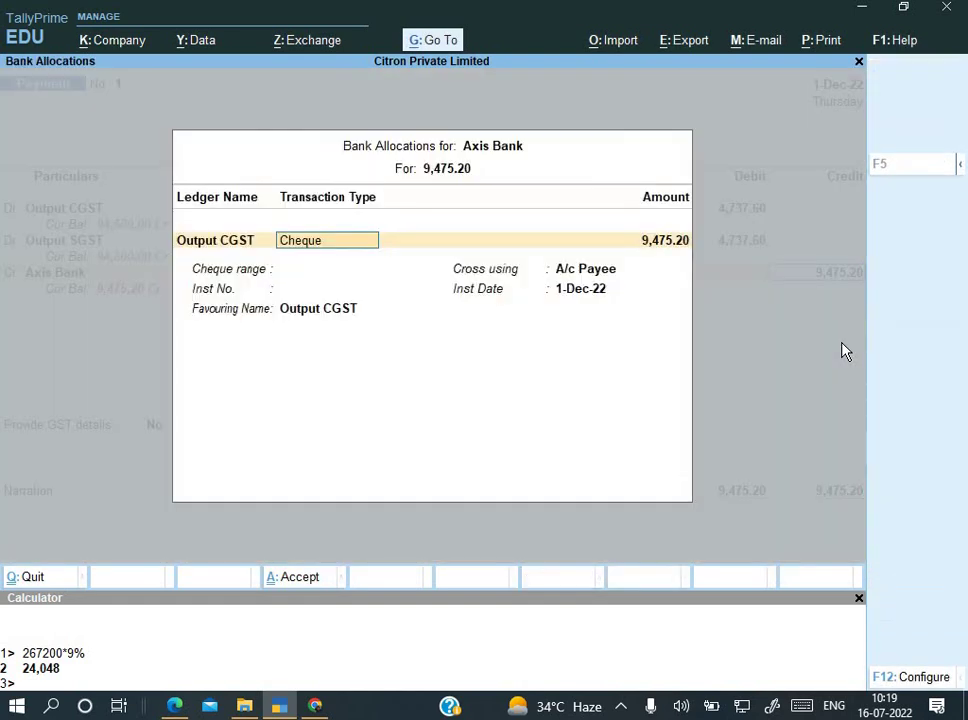
key("Return")
key("Return")
key("Return")
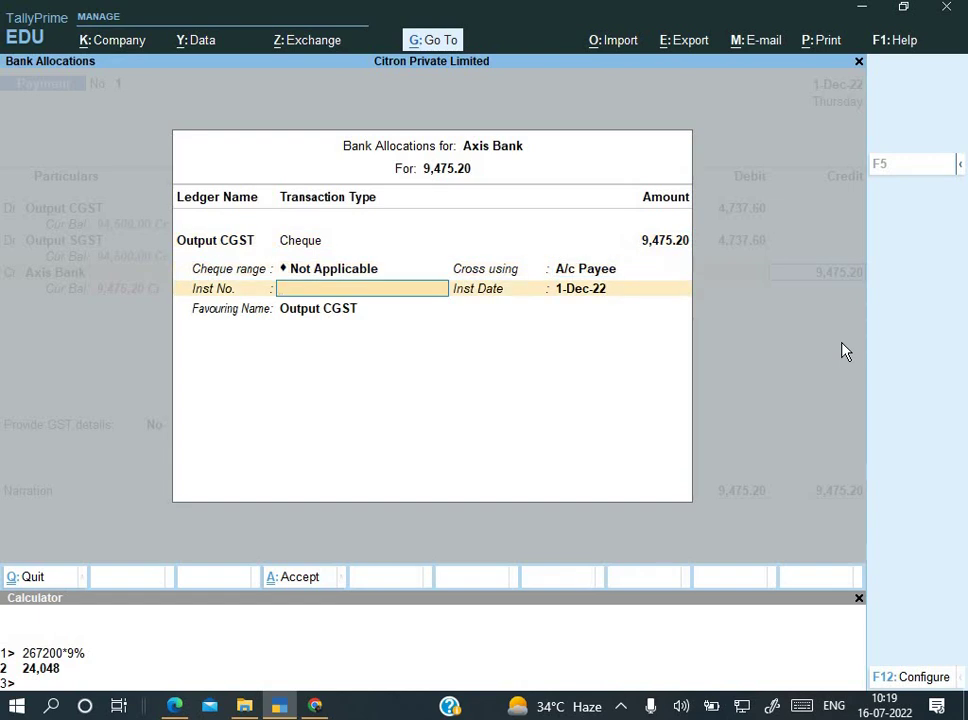
type("252501")
key("Return")
key("Return")
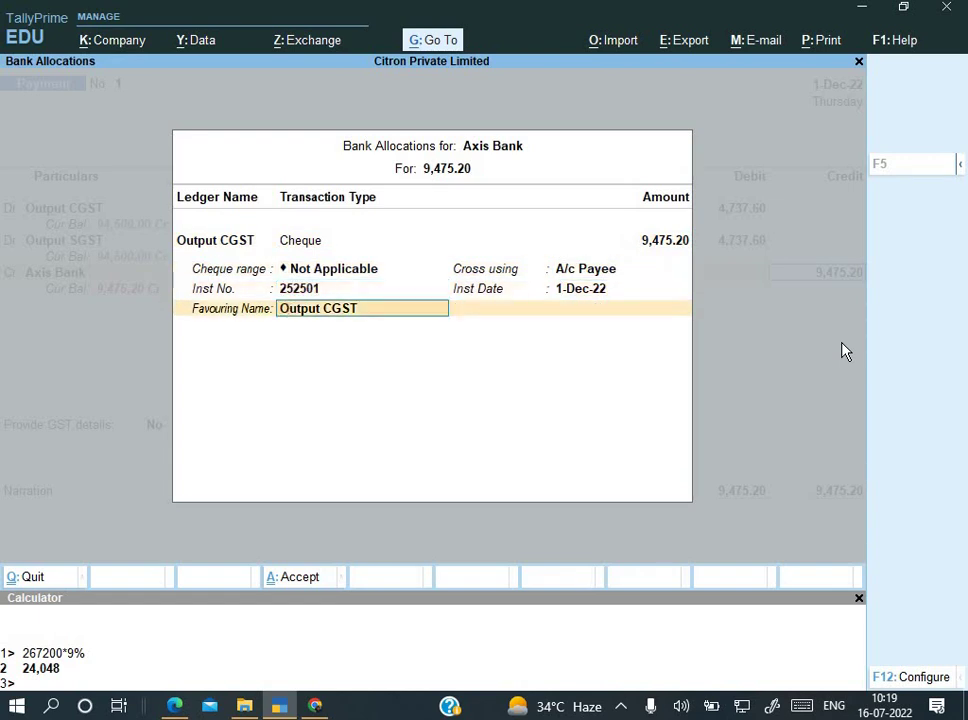
type("GST")
key("Return")
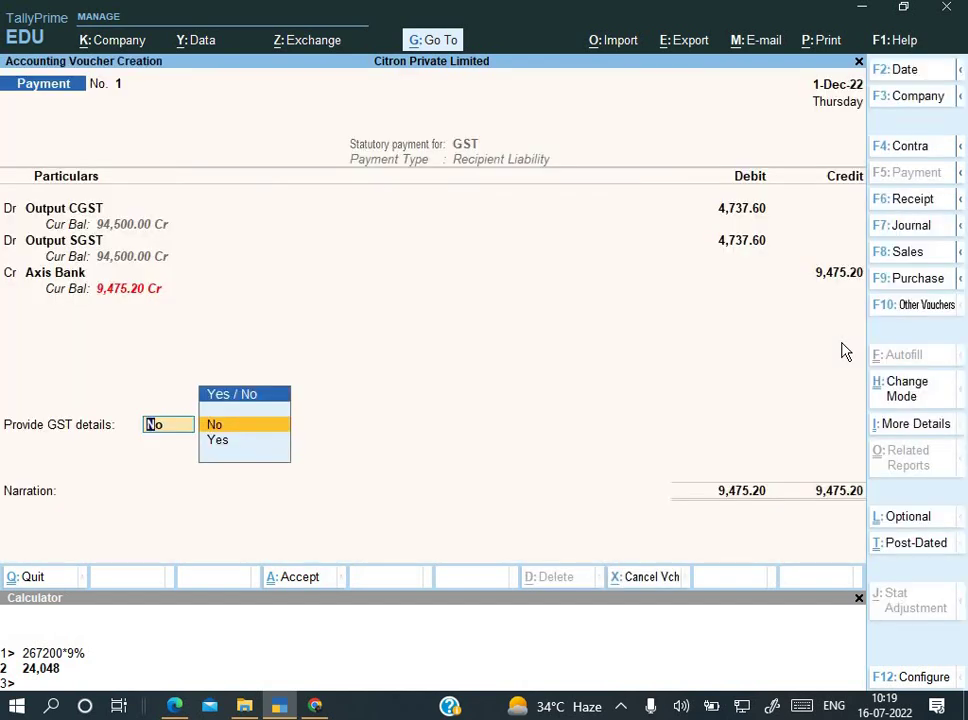
Step: Provide GST payment details: Cheque (Over the counter), bank Axis Bank, and the CPIN
key("Down")
key("Return")
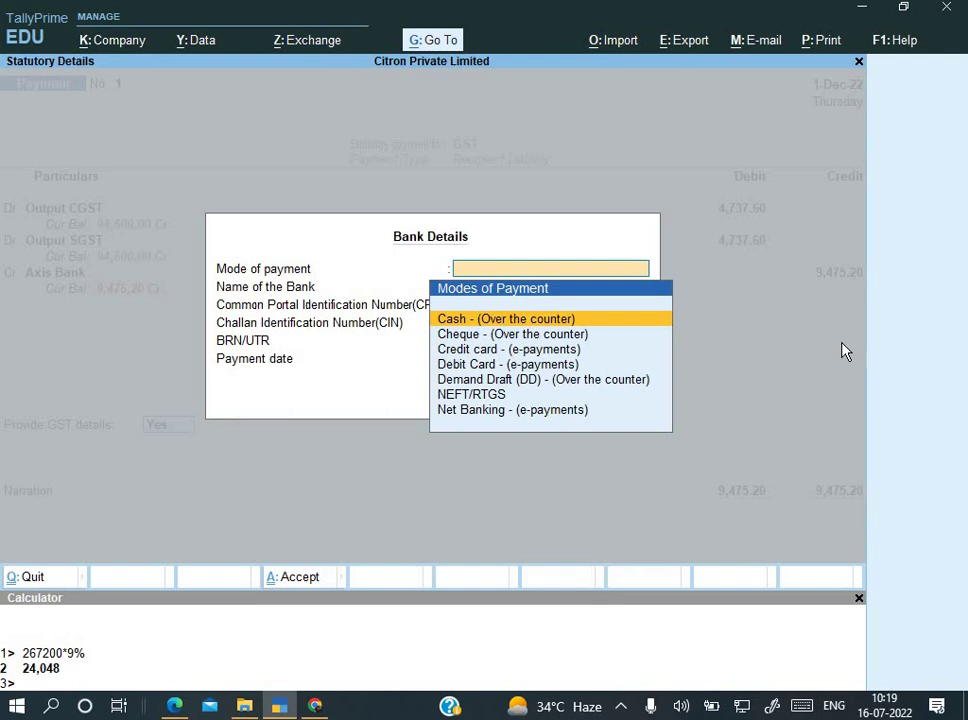
key("Down")
key("Down")
key("Up")
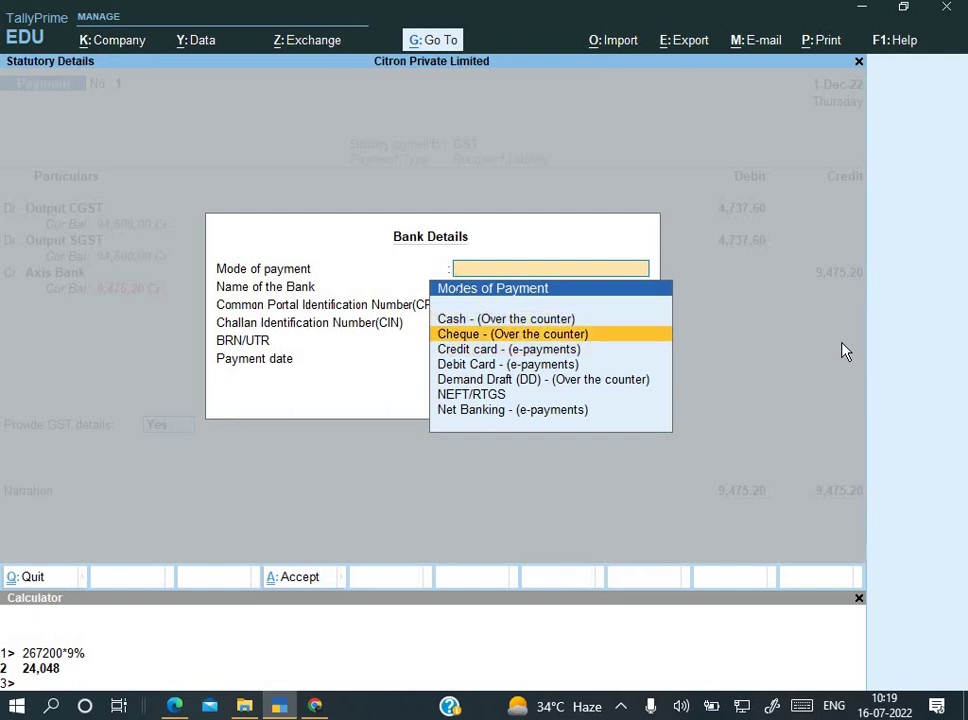
key("Return")
type("Axis Bank")
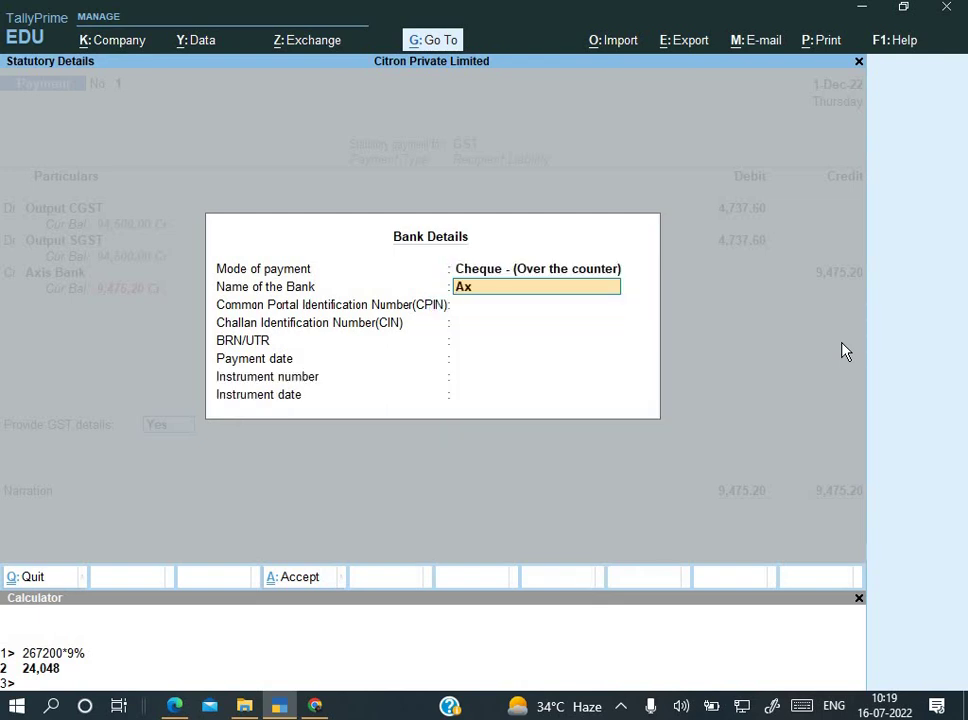
key("Return")
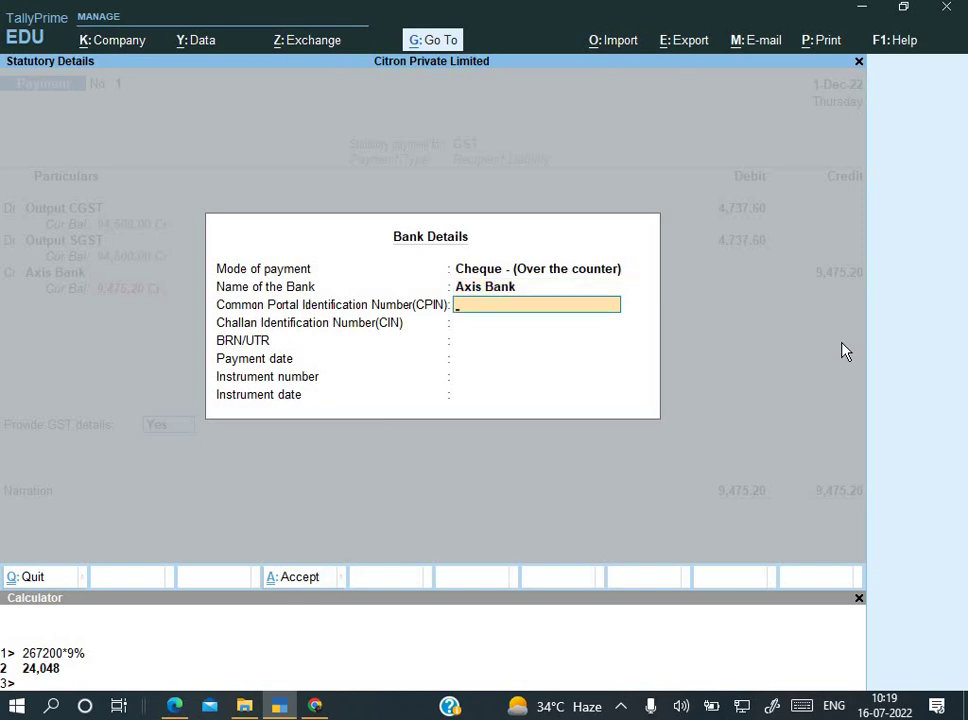
key("Return")
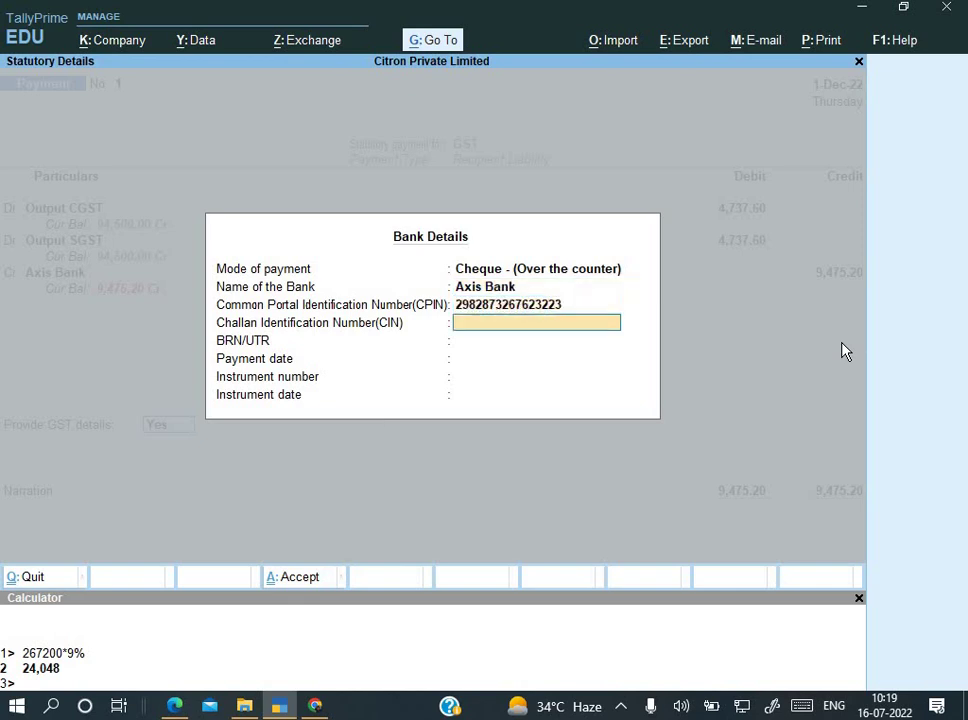
key("Return")
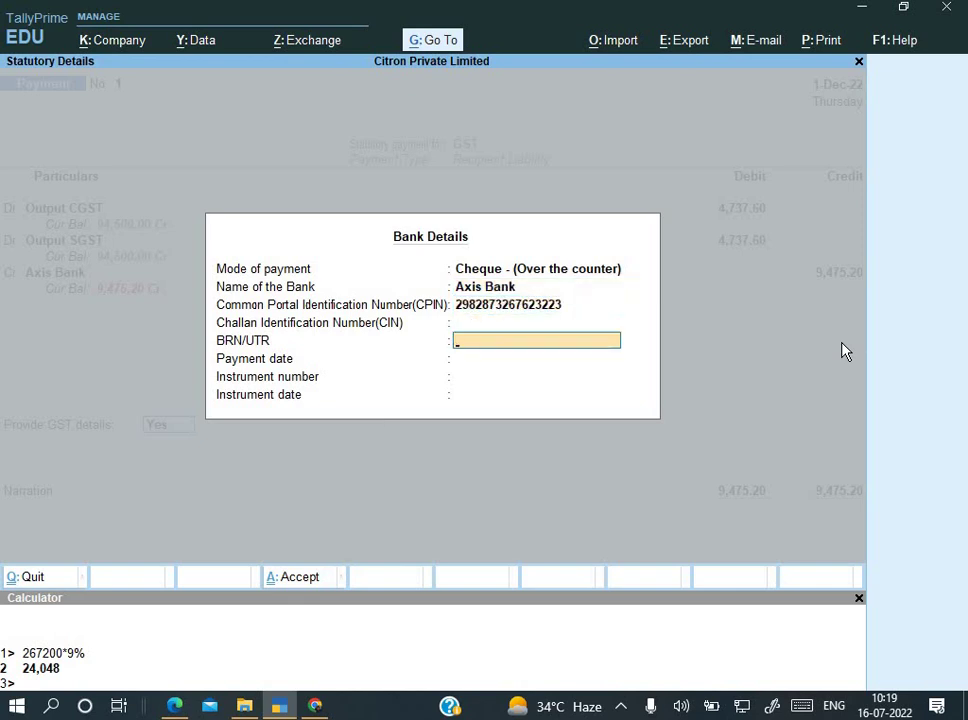
key("Return")
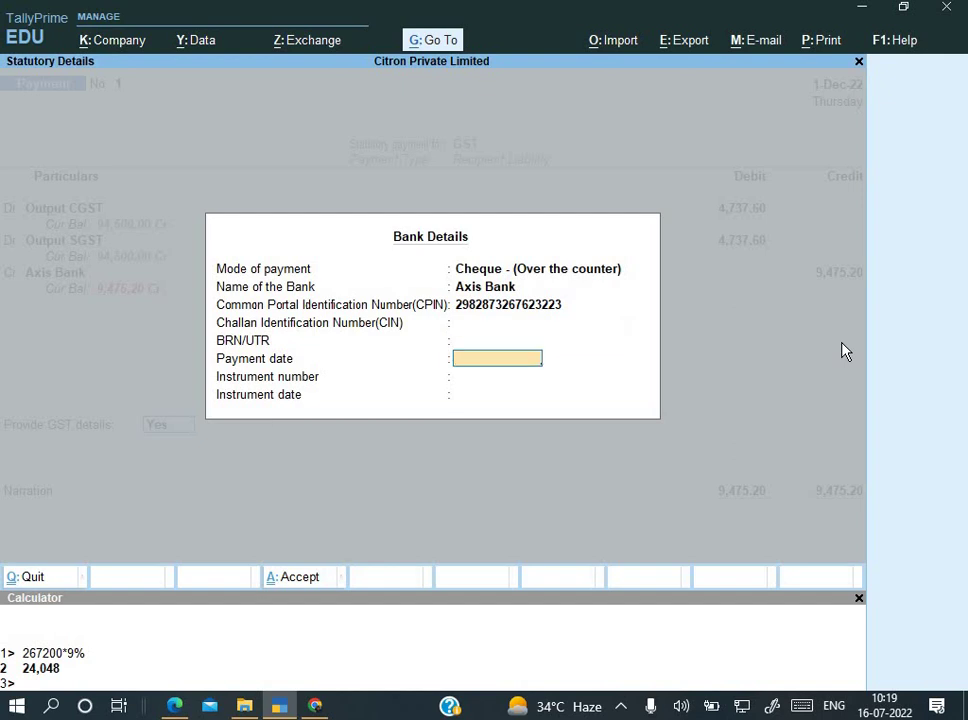
Step: Enter payment date 1-Dec-22, instrument number 252501 and instrument date 1-12
type("1-12")
key("Return")
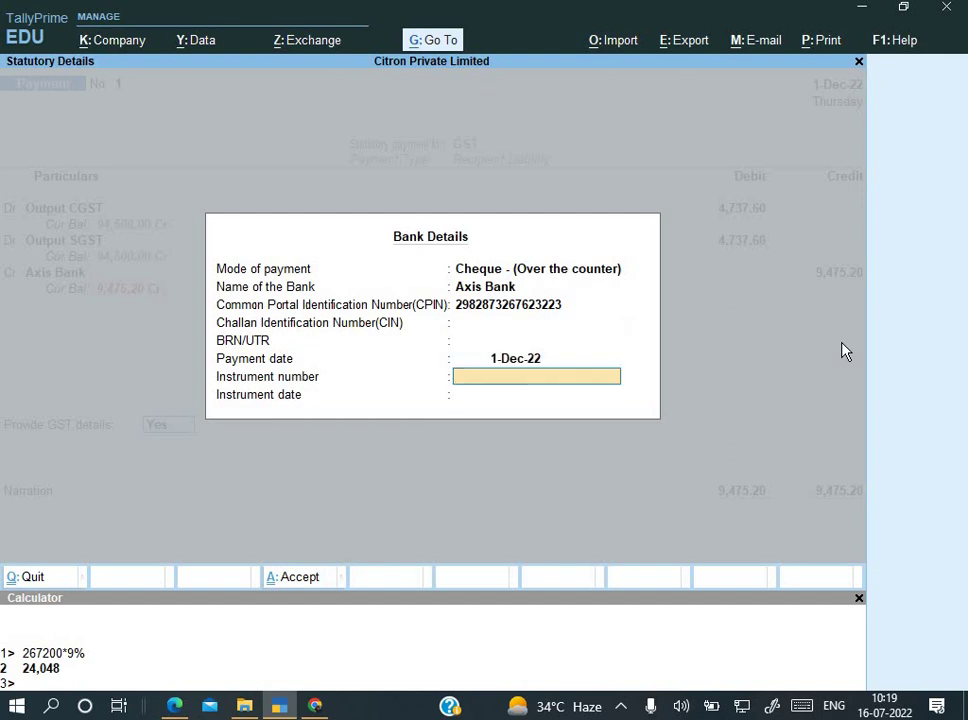
type("252501")
key("Return")
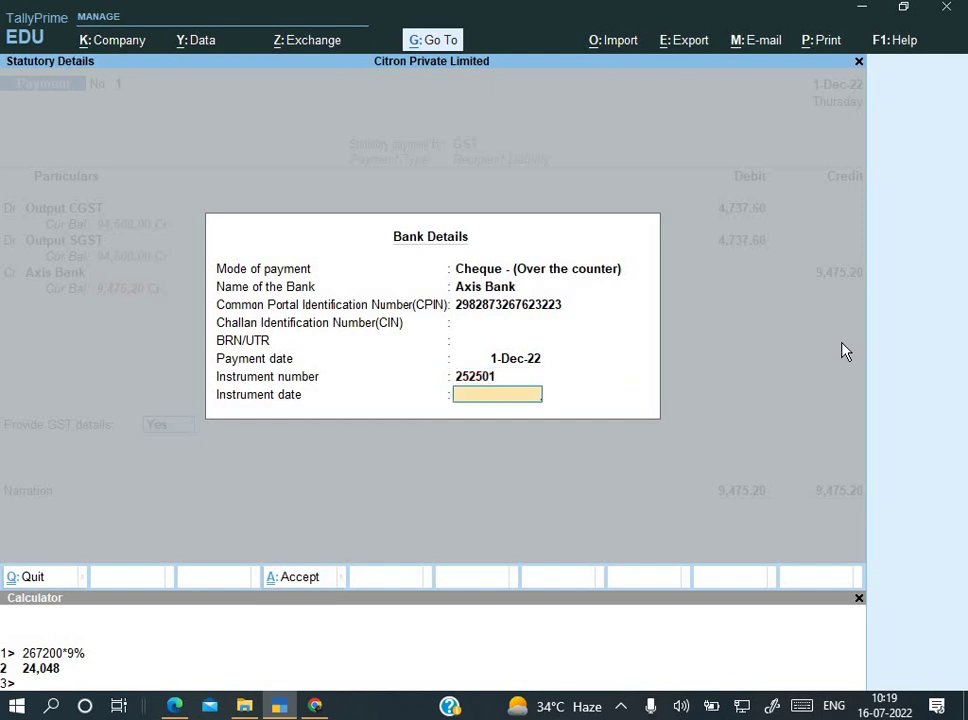
type("1.12")
key("Return")
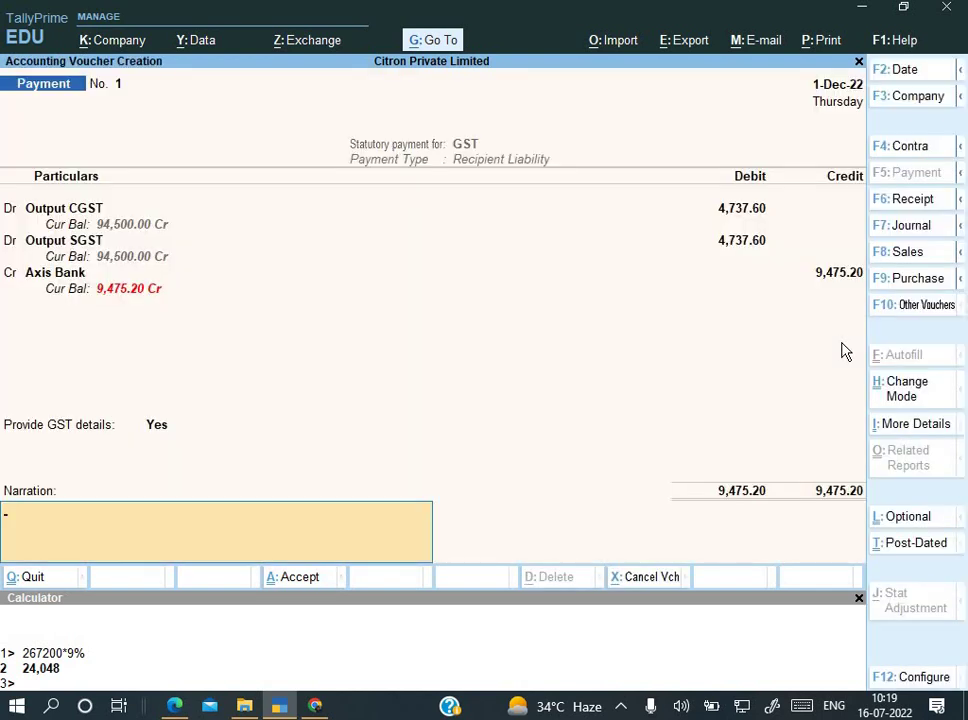
Step: Add the narration 'Being payment made' and accept the voucher
type("Being payment made")
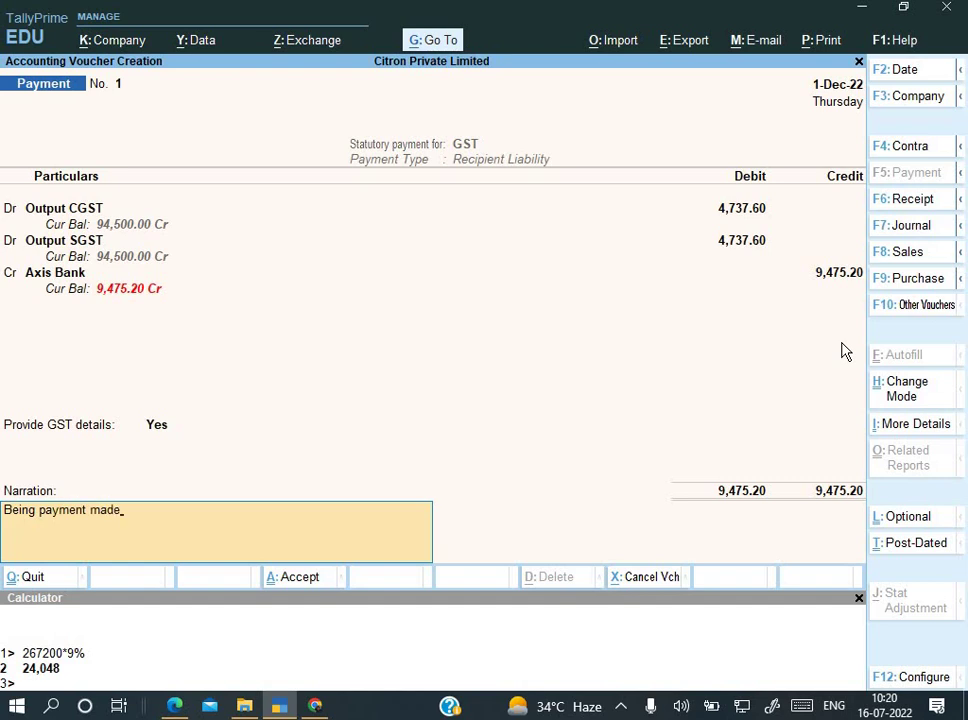
key("Return")
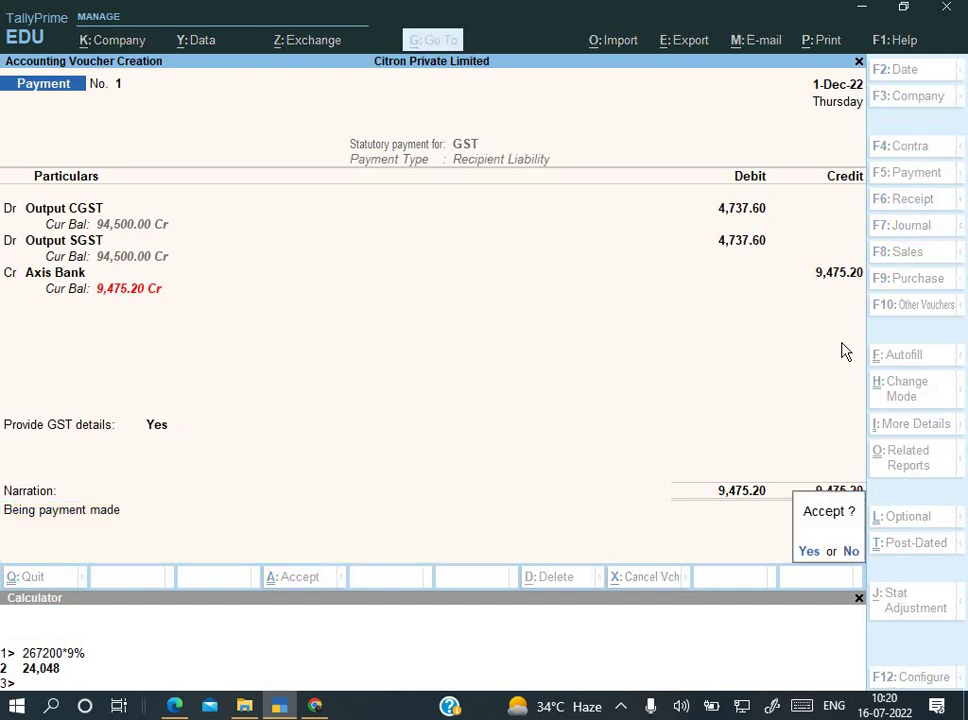
key("Return")
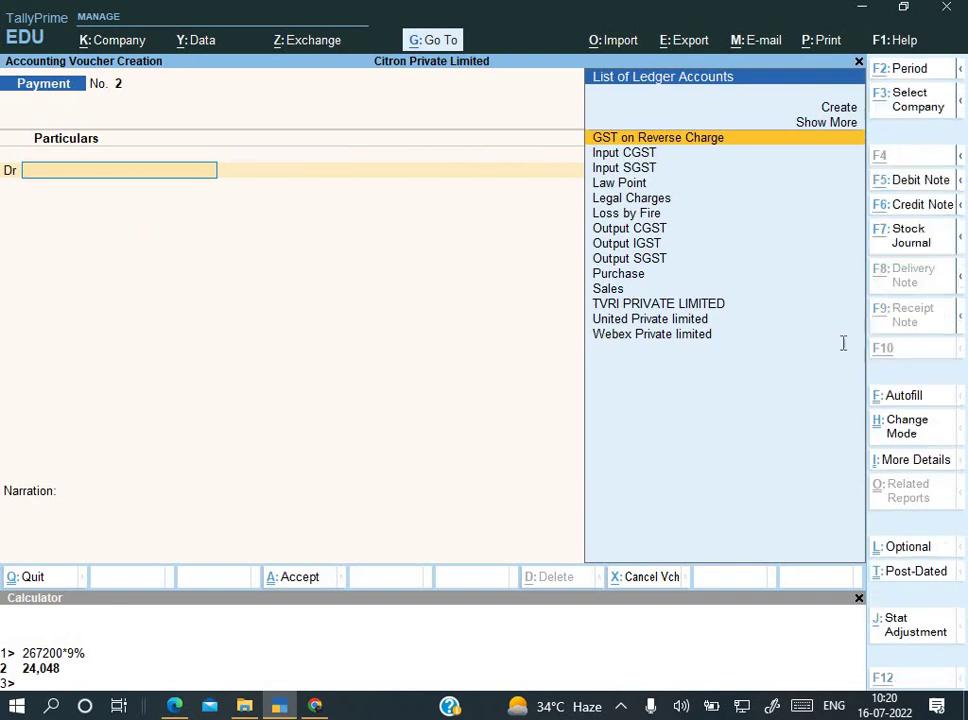
key("alt+Tab")
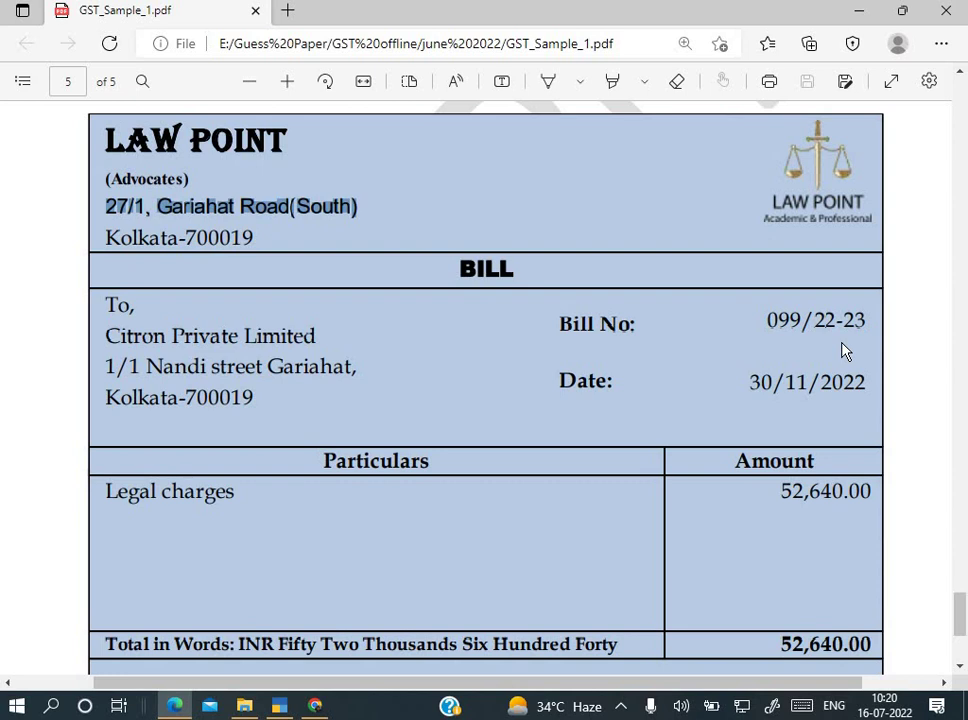
Step: Scroll through the Law Point bill and stock-destroyed record pages in the PDF
scroll(843, 350, "up", 1)
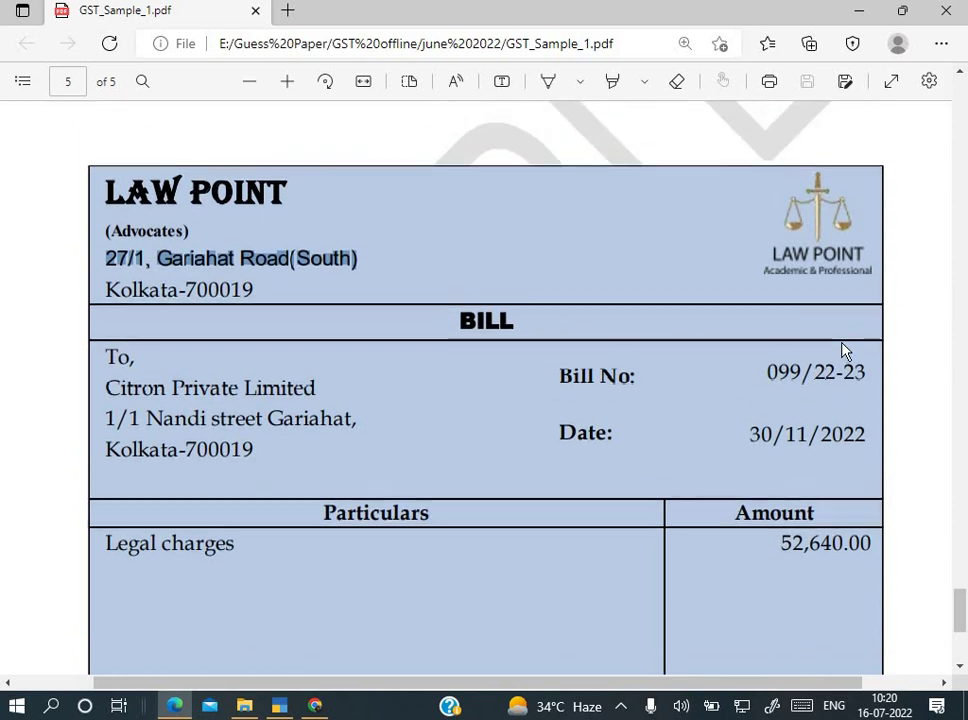
key("alt+Tab")
key("alt+Tab")
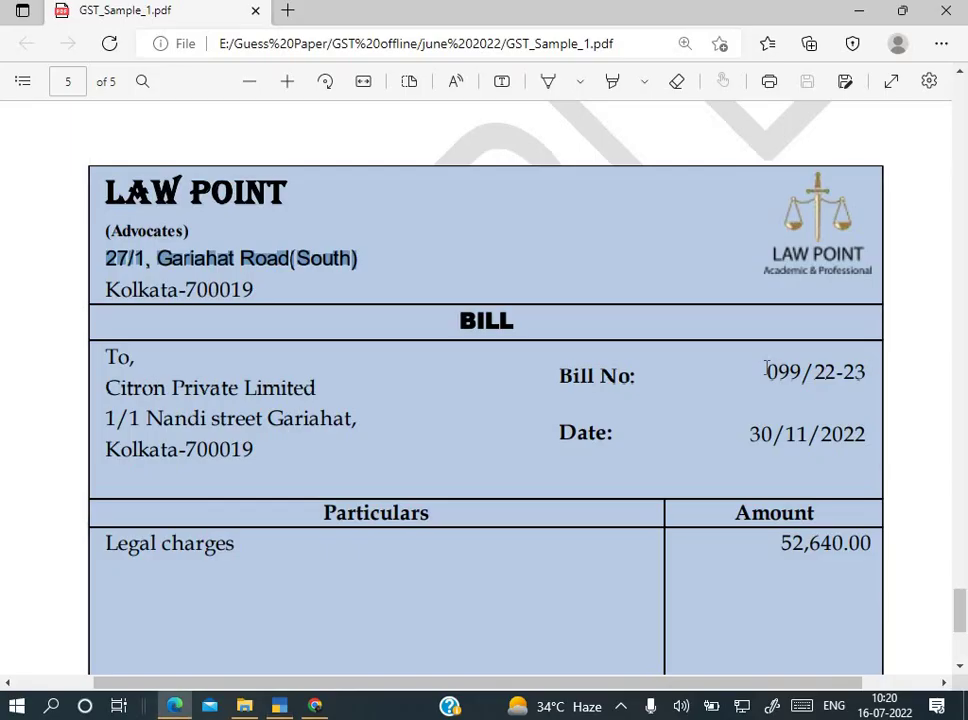
scroll(766, 370, "up", 8)
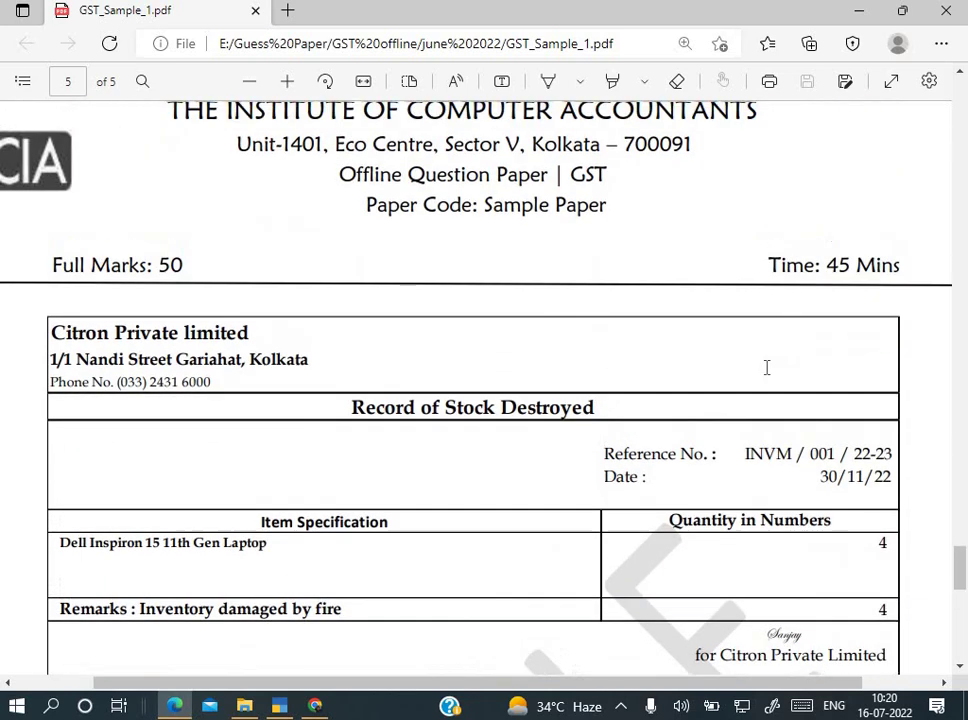
scroll(766, 368, "up", 8)
scroll(766, 368, "down", 6)
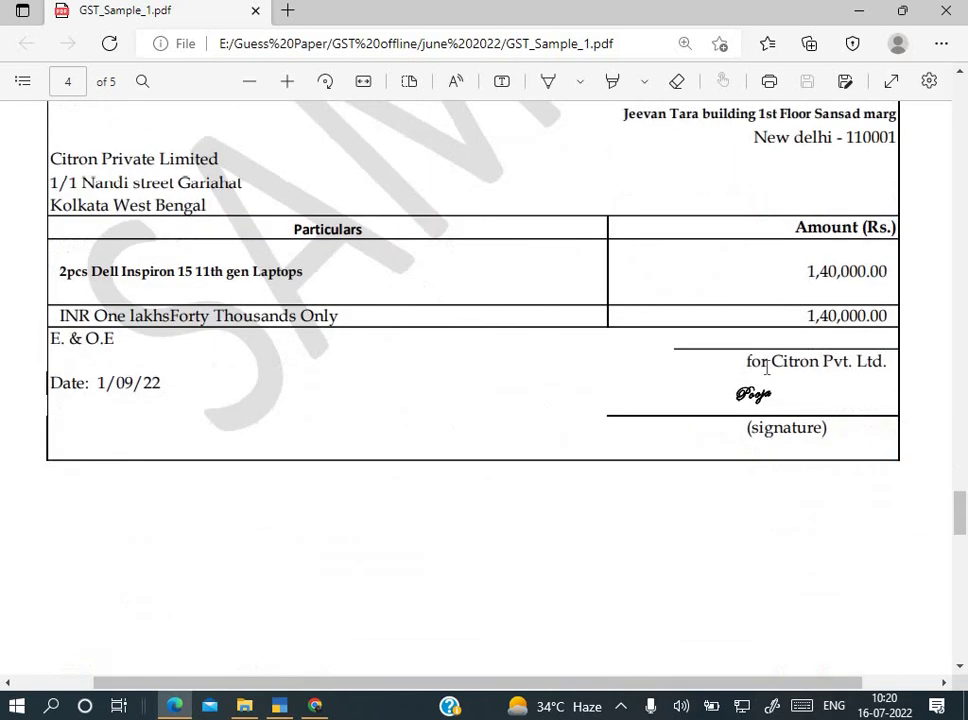
scroll(766, 368, "down", 7)
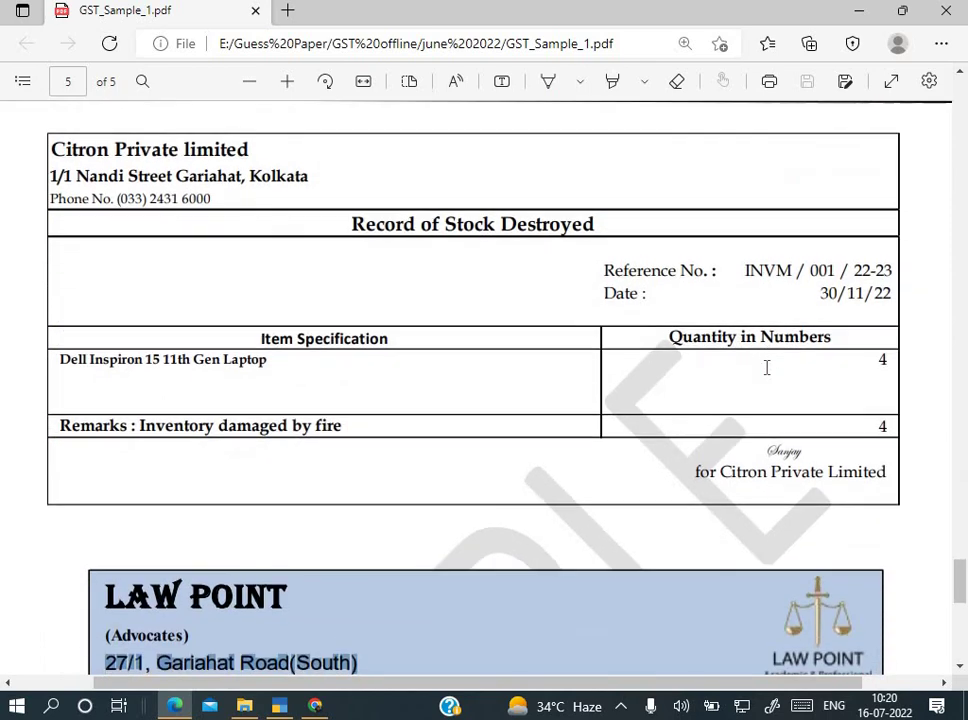
scroll(810, 309, "up", 3)
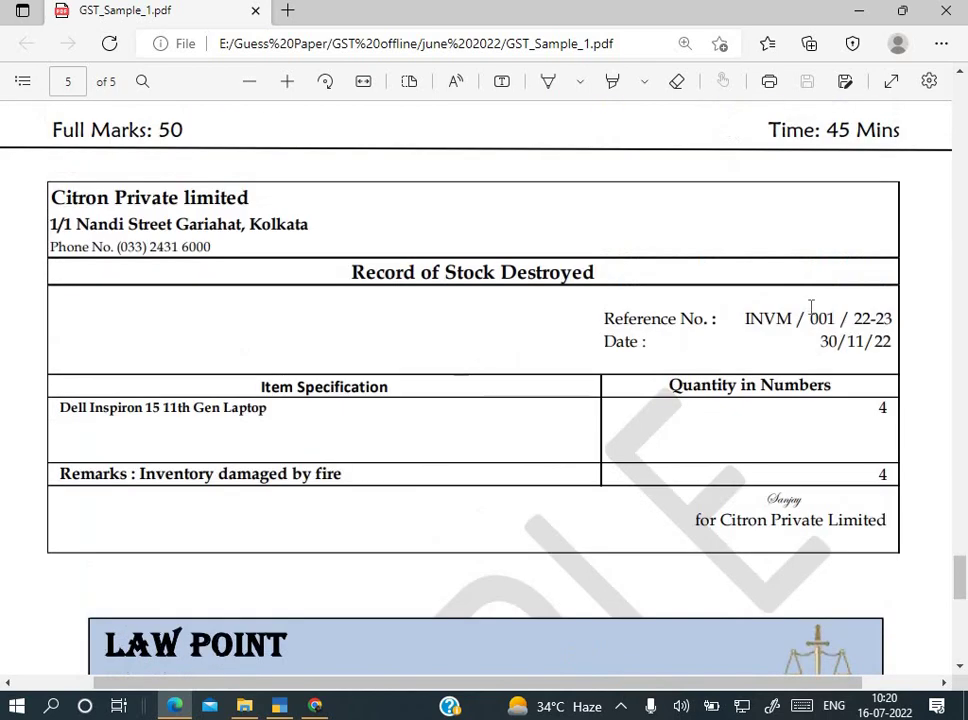
Step: Quit the blank Payment voucher in TallyPrime, returning to the Gateway of Tally
key("alt+Tab")
key("Escape")
key("y")
key("Down")
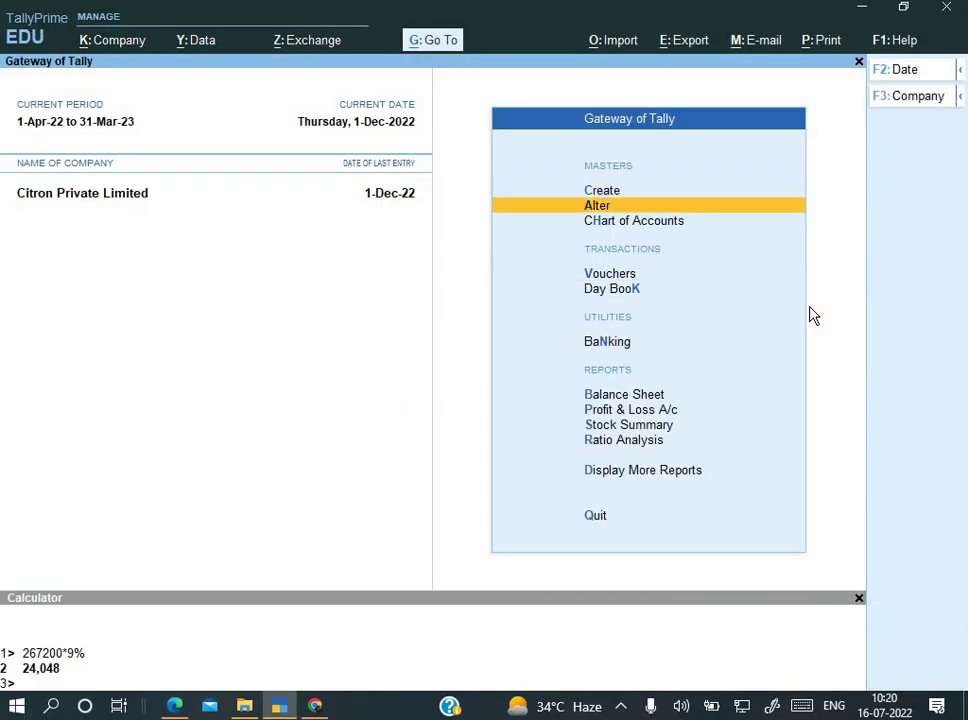
key("Down")
key("Down")
key("Down")
key("Down")
key("Down")
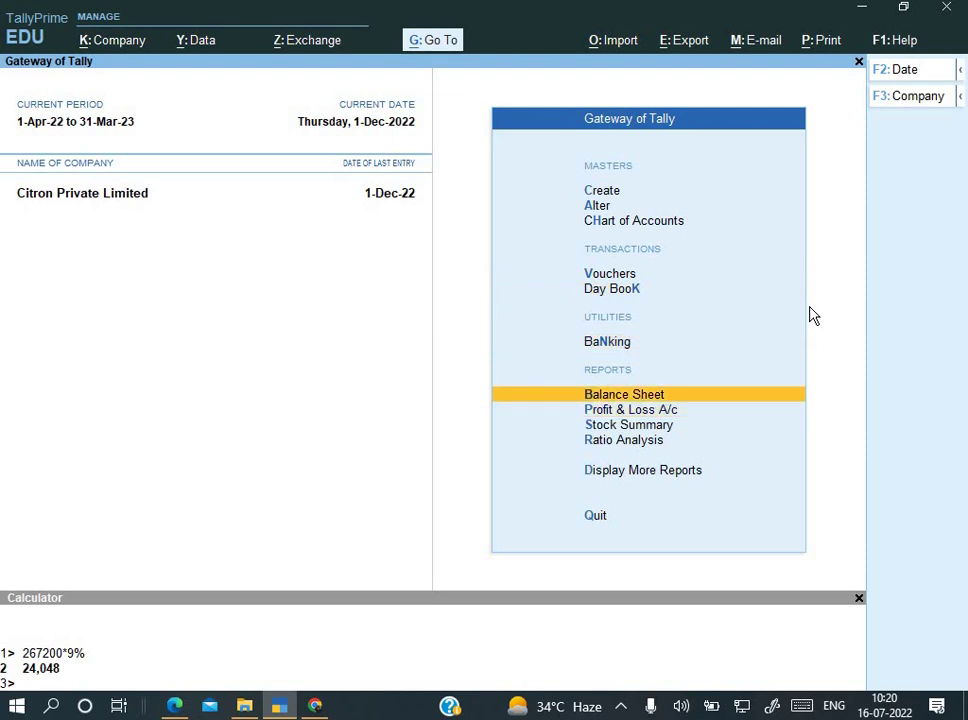
Step: Open the Balance Sheet report from the Gateway of Tally
key("Return")
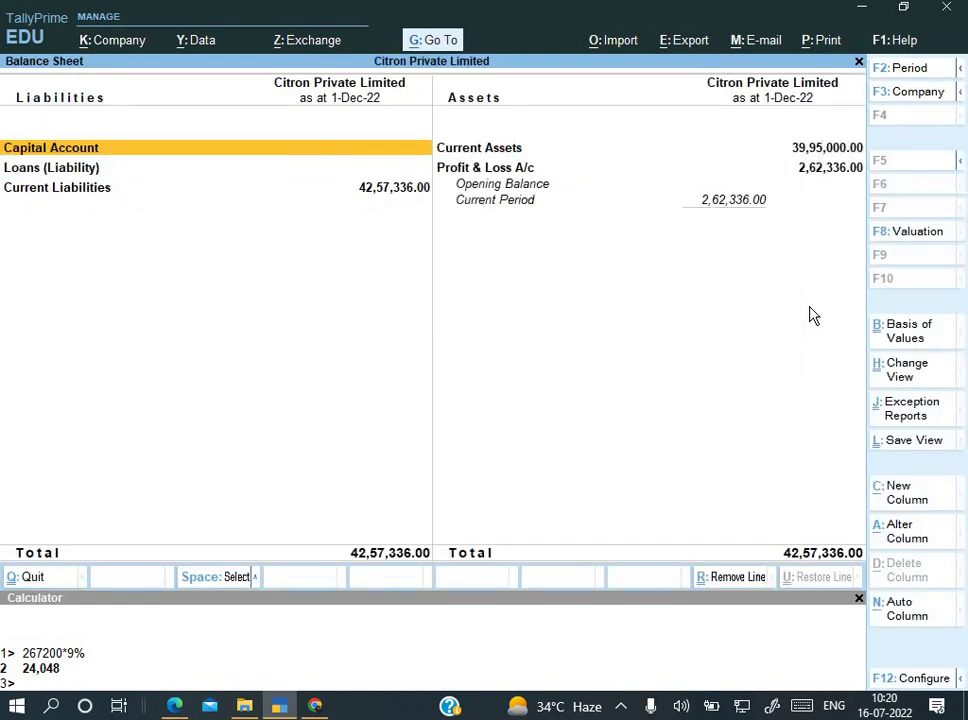
key("Escape")
key("Up")
key("Up")
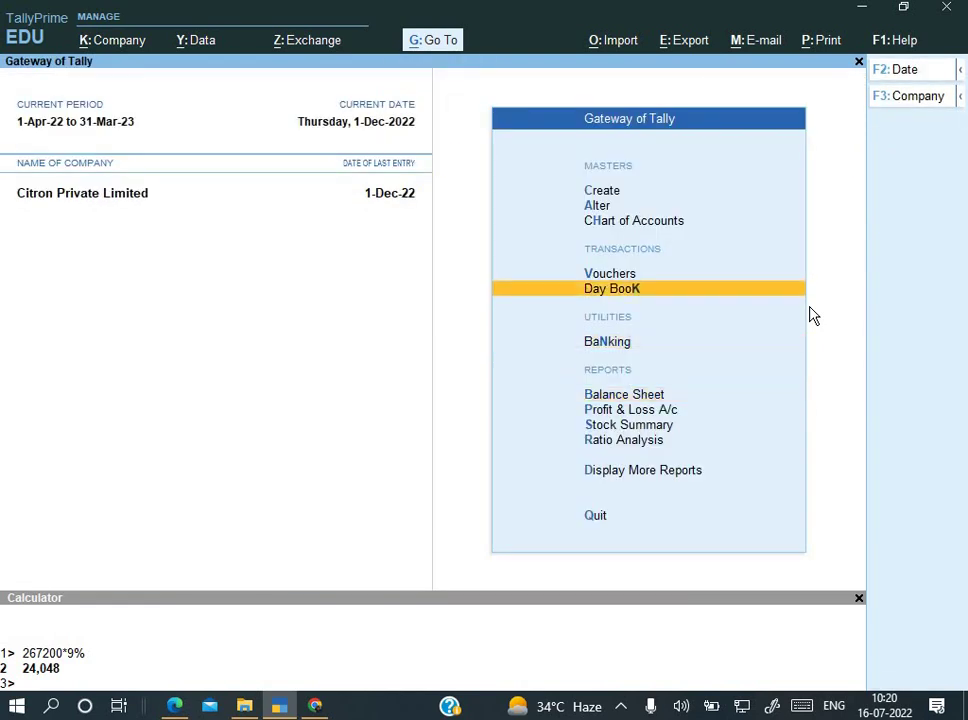
key("Up")
key("Down")
key("Down")
key("Down")
key("Down")
key("Down")
key("Down")
key("Down")
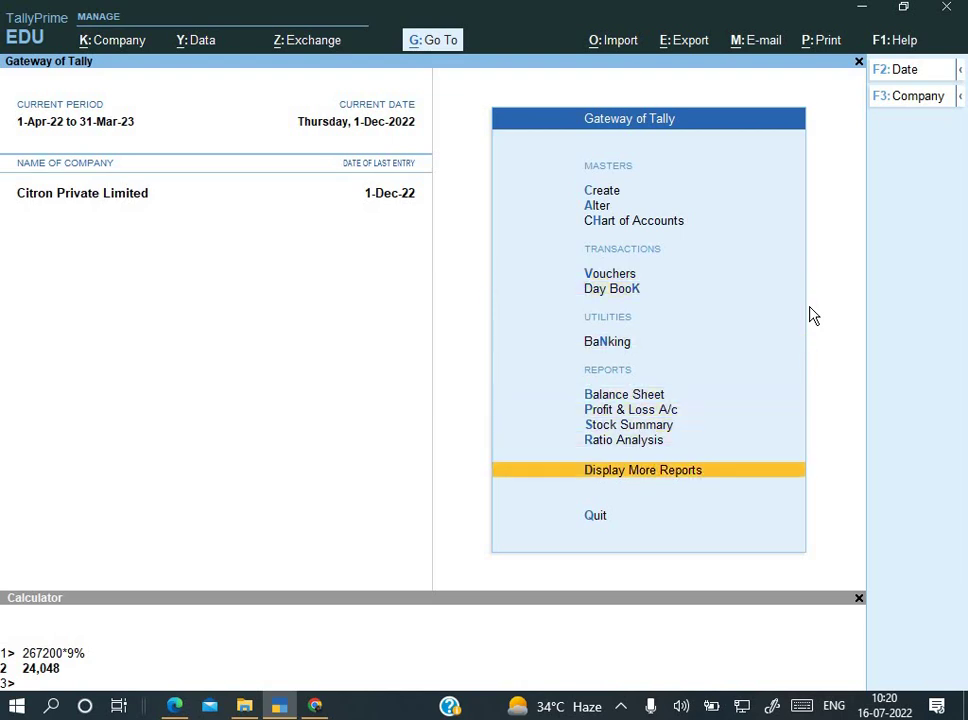
key("Up")
key("Up")
key("Up")
key("Up")
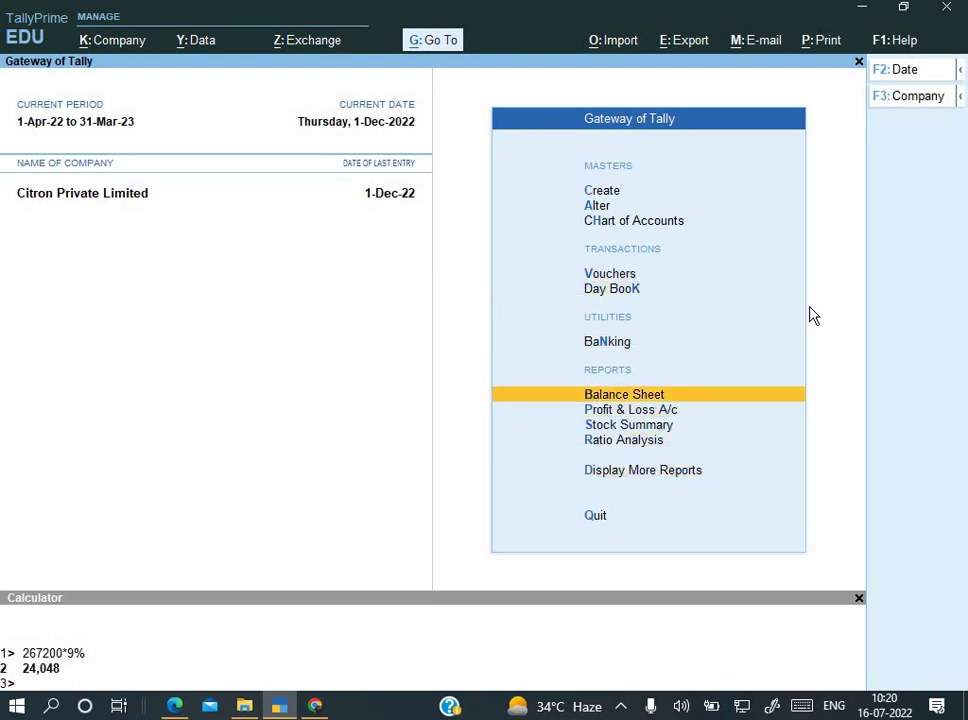
key("Return")
Step: Switch the Balance Sheet to detailed view and drill into the Duties & Taxes group
key("alt+F5")
key("Down")
key("Down")
key("Down")
key("Return")
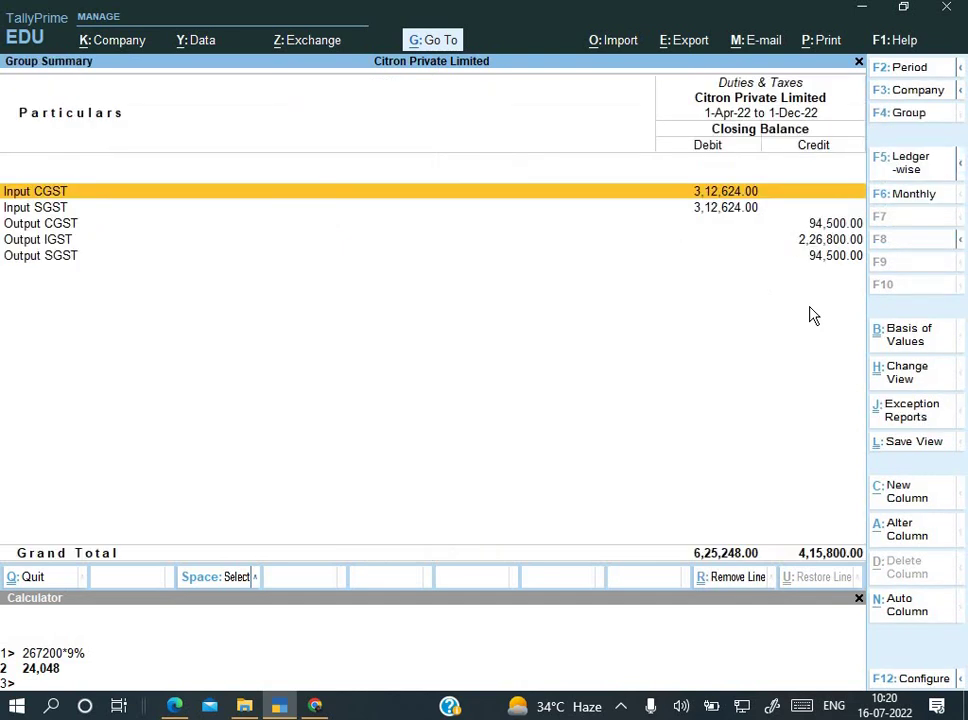
key("Escape")
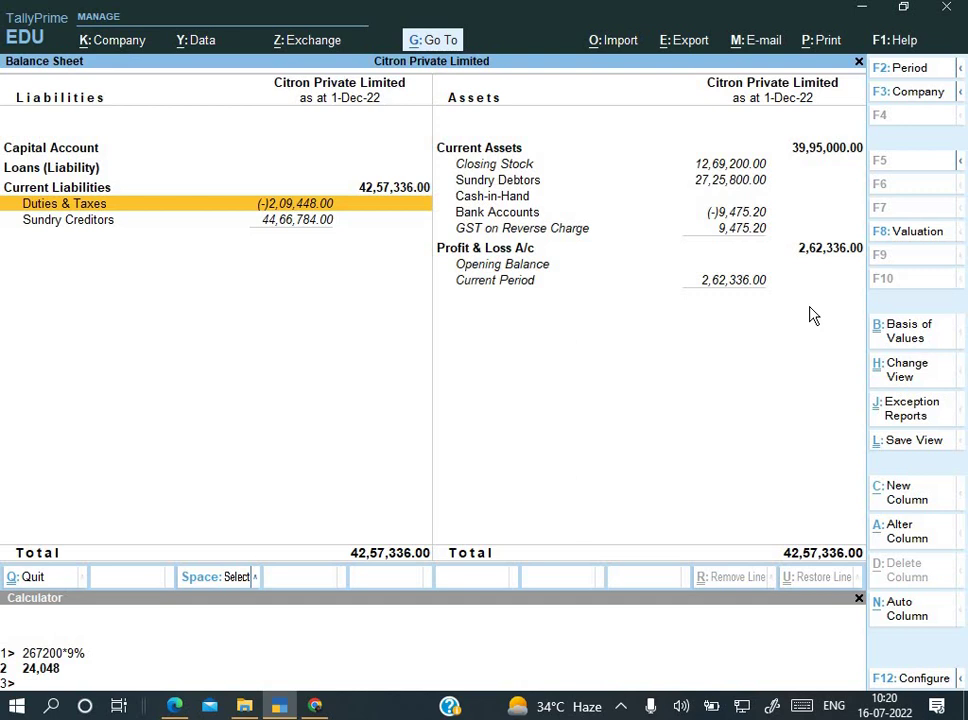
key("Return")
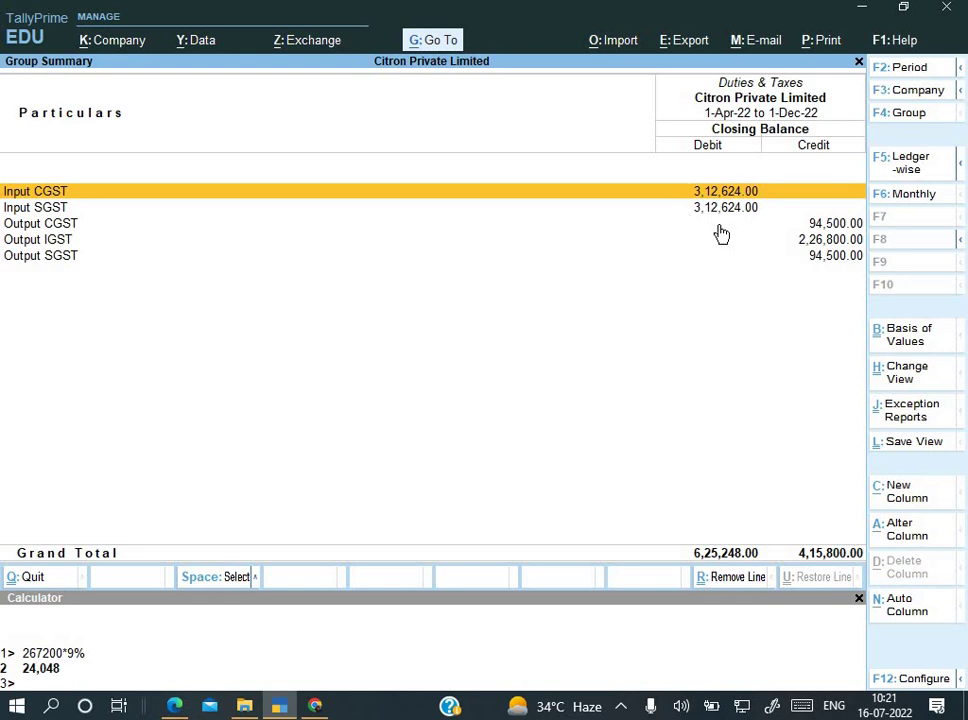
key("Escape")
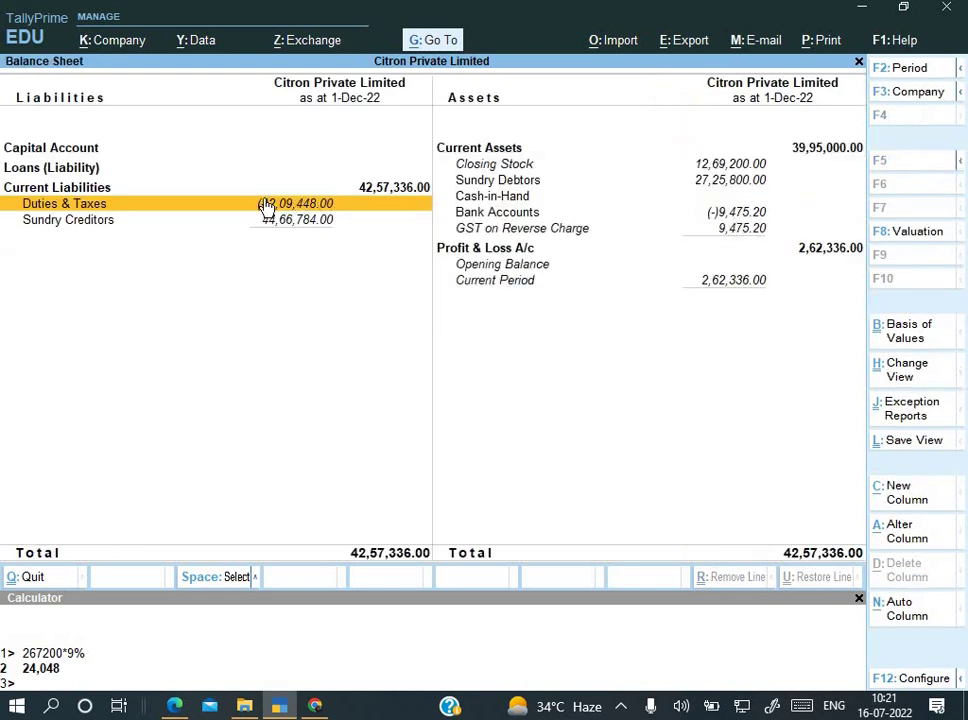
left_click(394, 210)
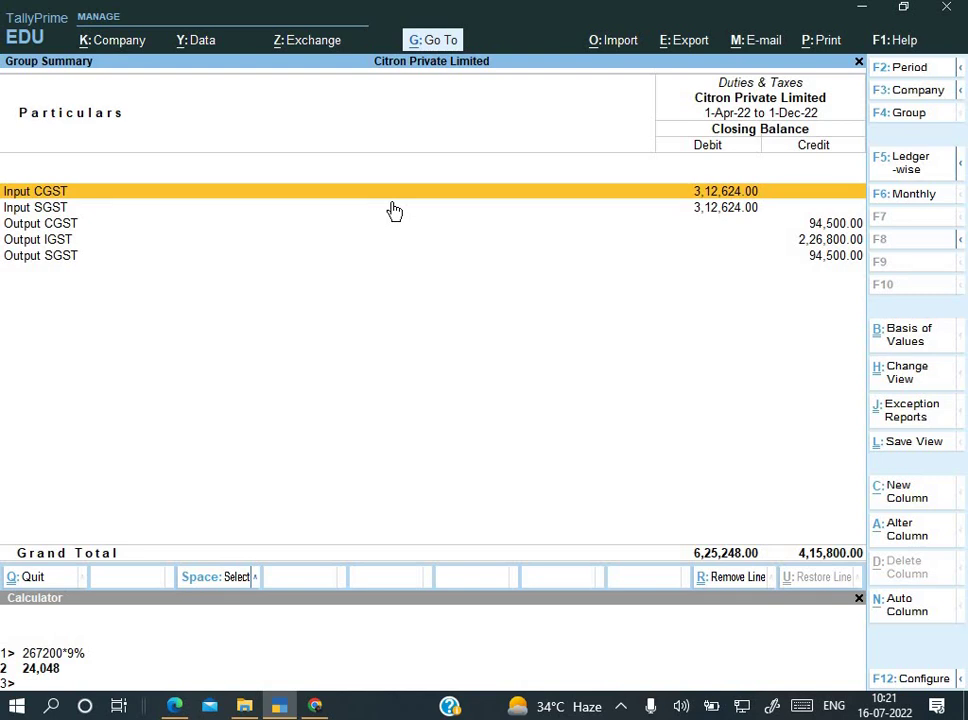
key("super+r")
Step: Launch Excel with a blank, maximised workbook and dismiss the Office warning
type("ex")
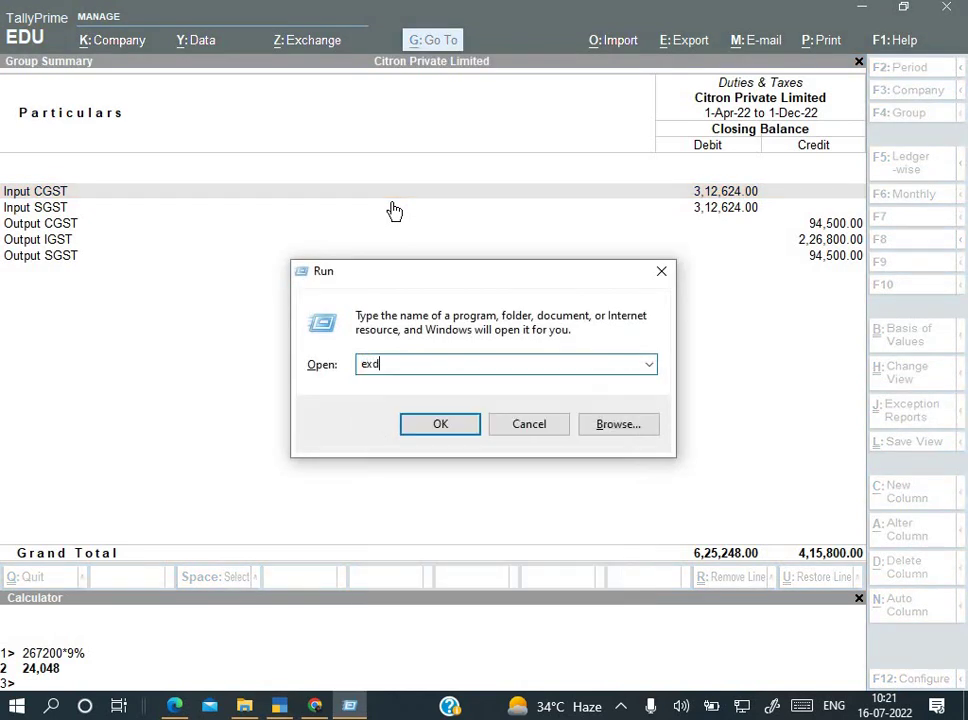
type("cel")
key("Return")
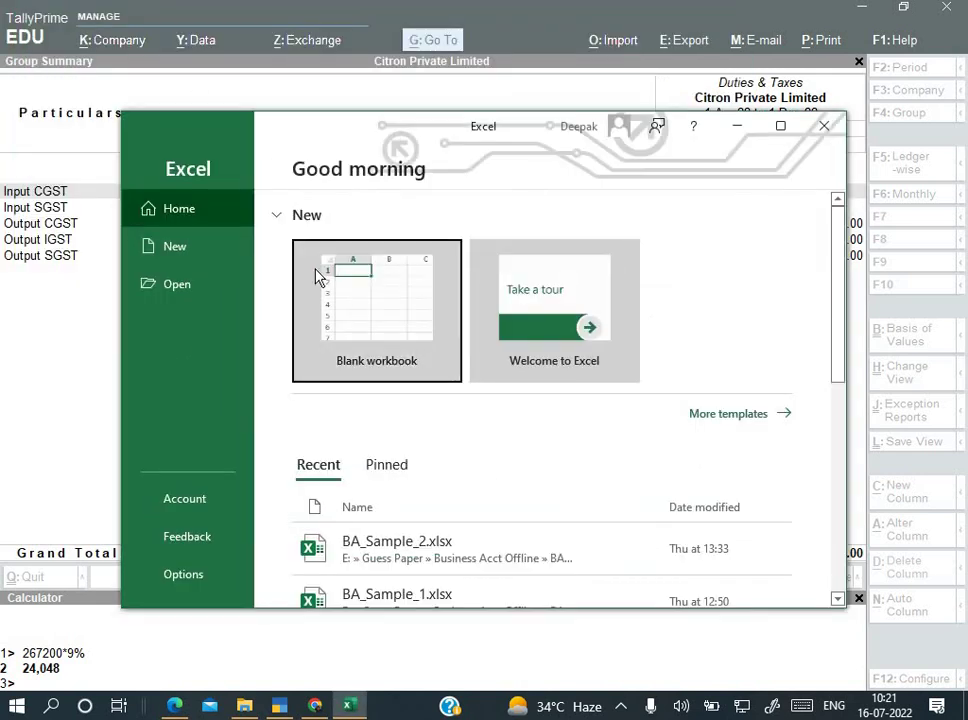
left_click(318, 345)
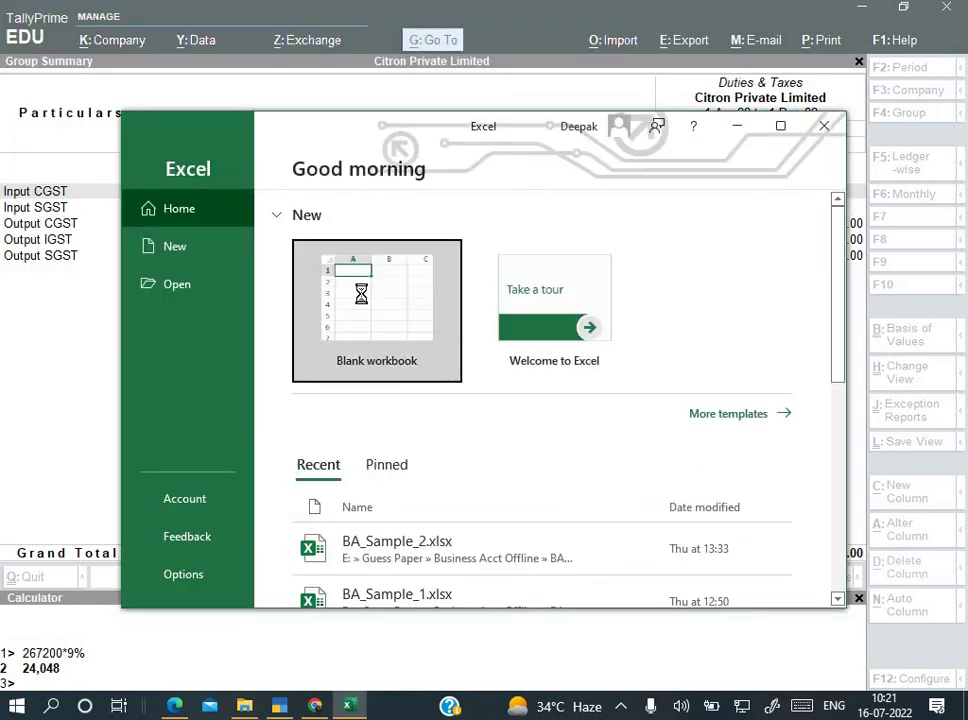
left_click(789, 125)
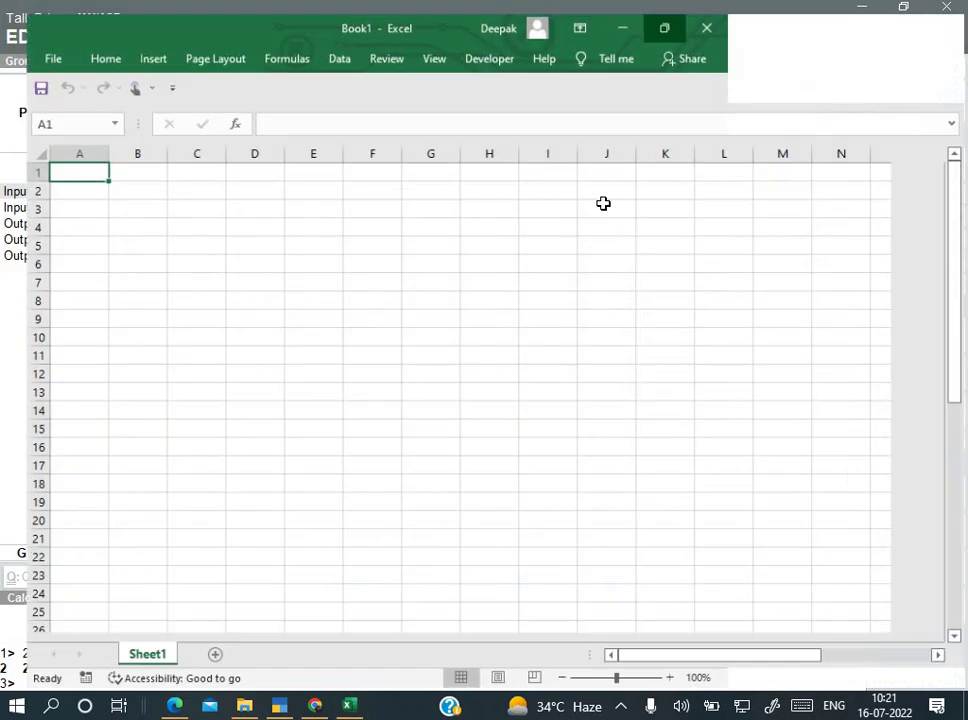
scroll(285, 260, "up", 5)
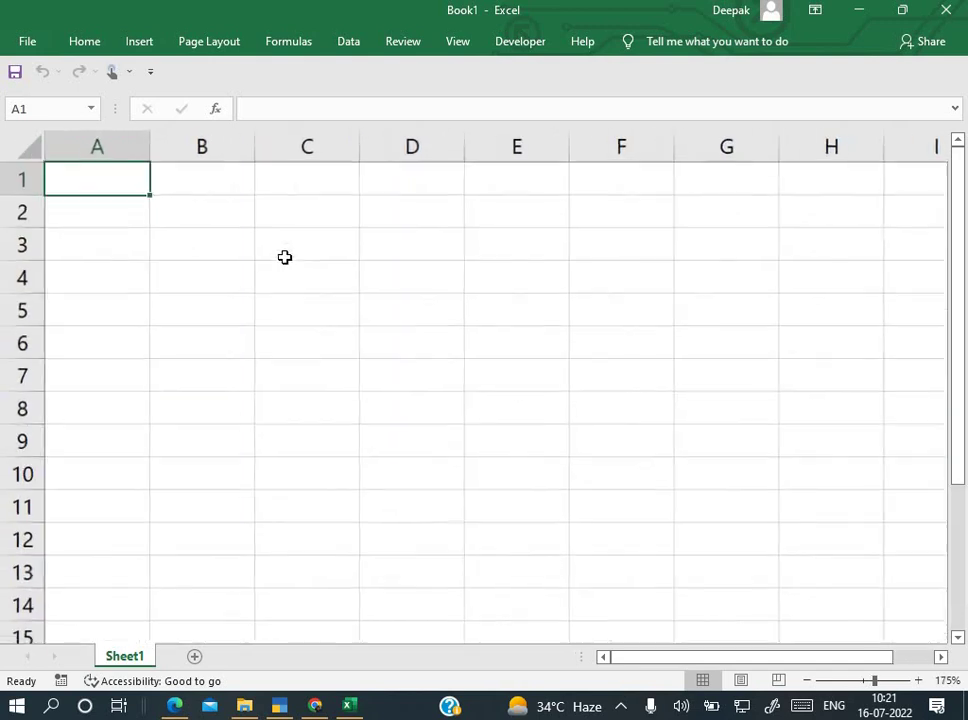
left_click(859, 104)
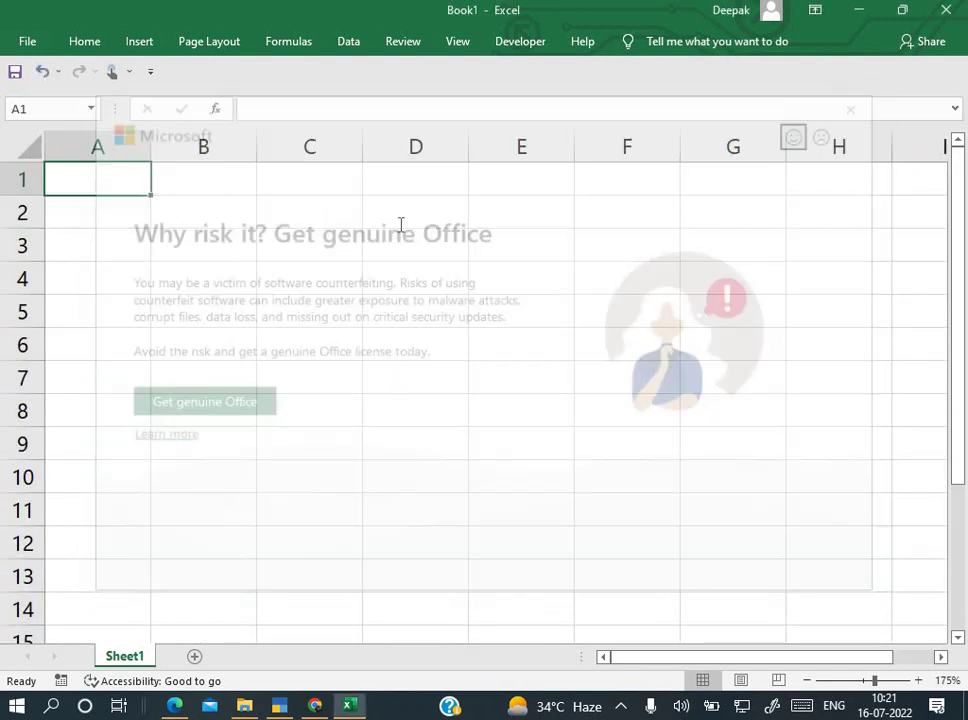
Step: Enter Output in D2 and IGST, CGST, SGST headings in C3, E3 and G3
left_click(387, 253)
type("O")
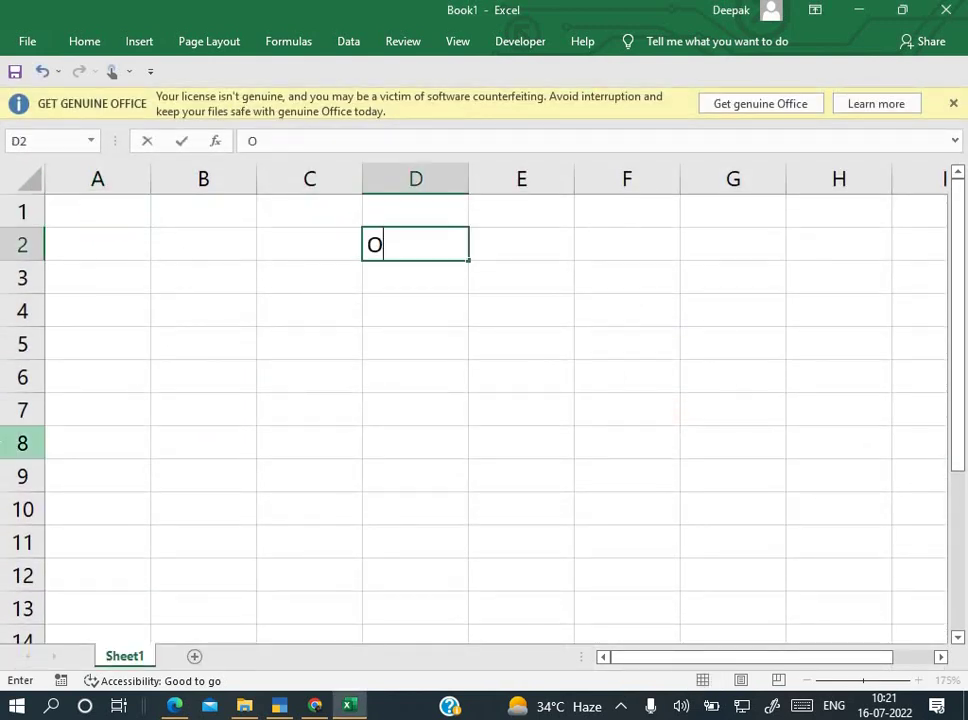
type("utput")
key("Return")
left_click(309, 277)
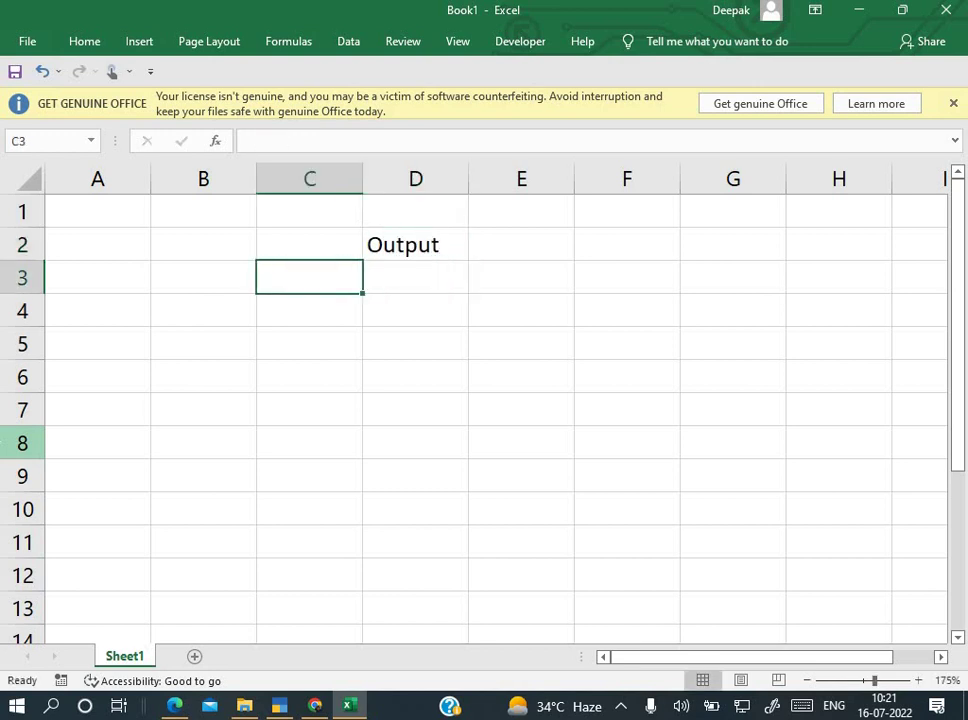
type("IGST")
key("Return")
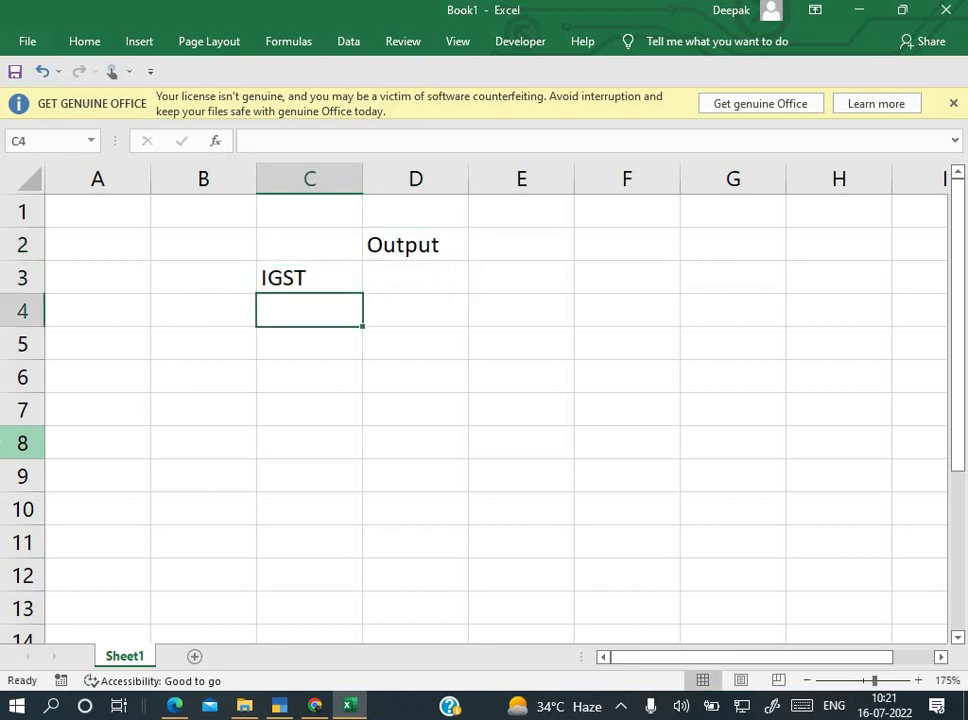
left_click(415, 277)
left_click(521, 277)
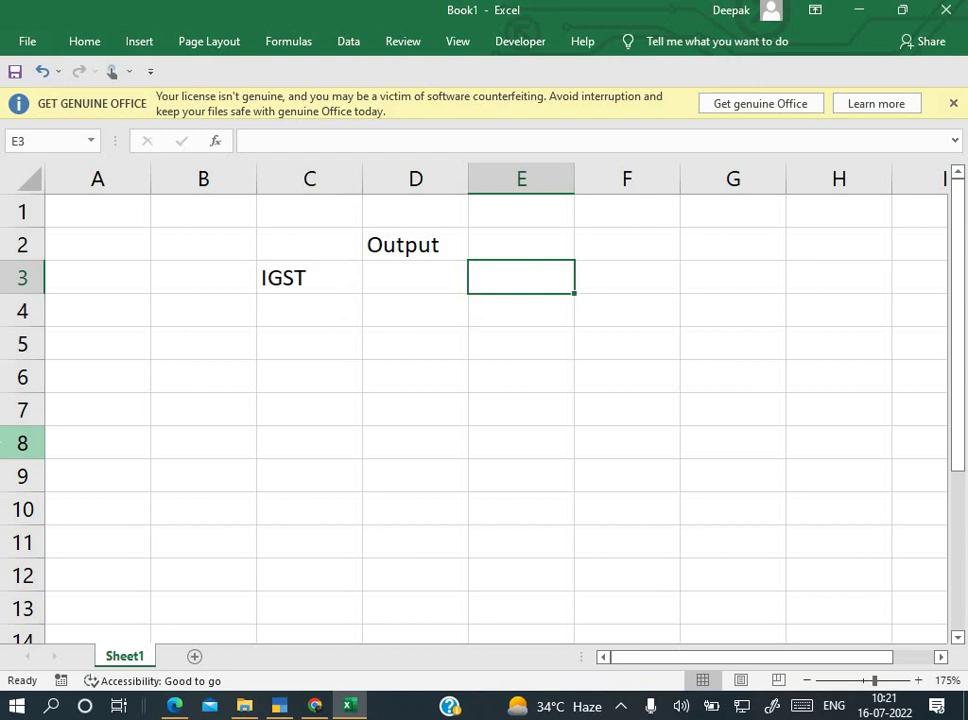
type("CGST")
key("Return")
left_click(627, 277)
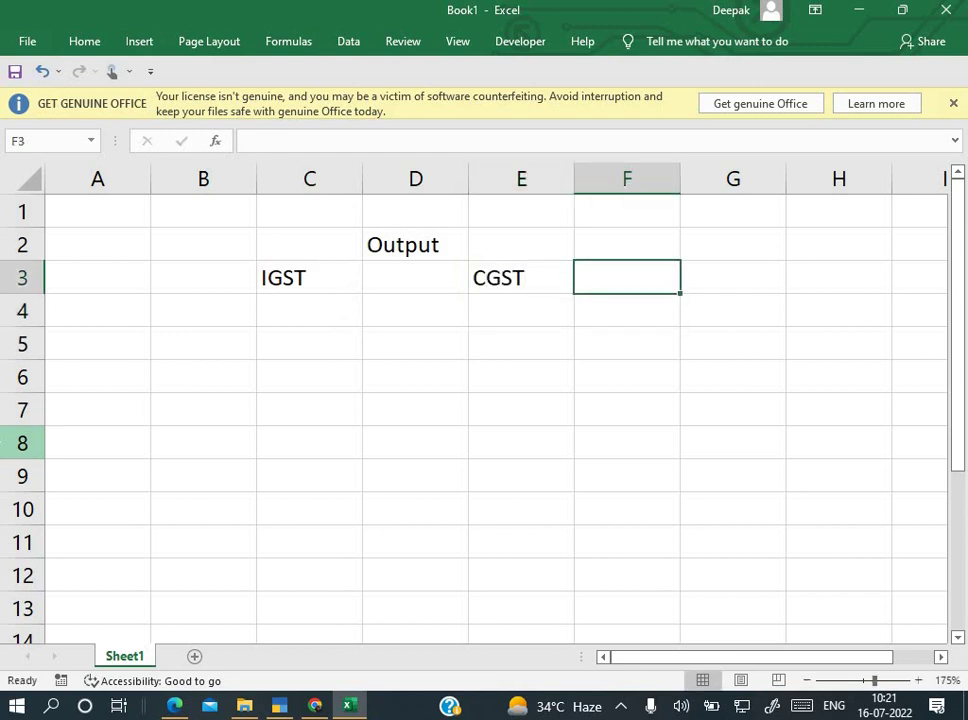
left_click(733, 277)
type("SGST")
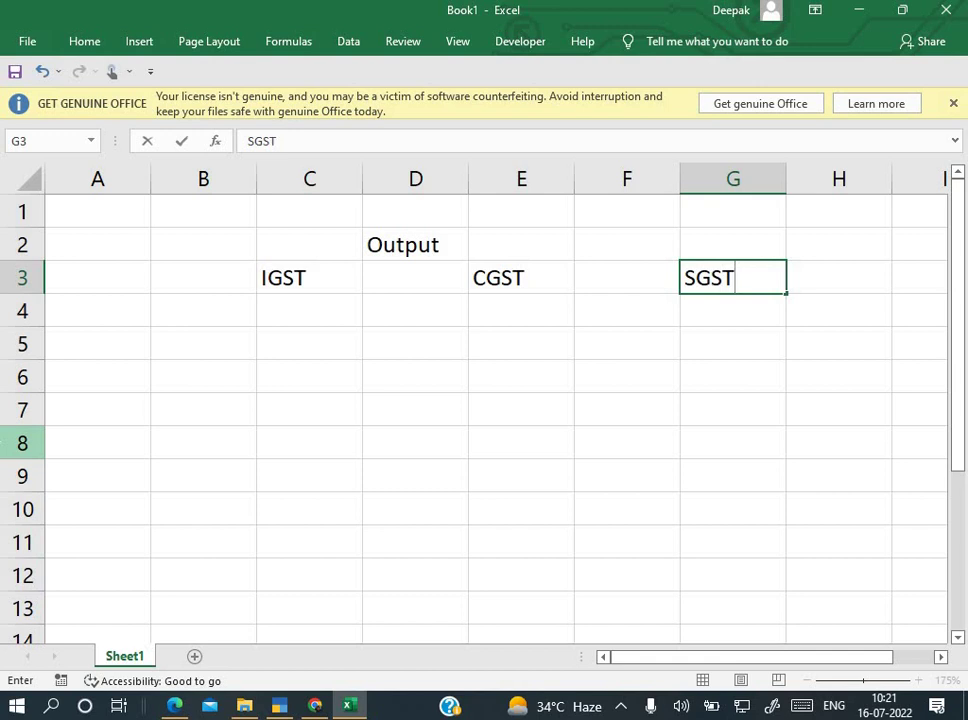
left_click(627, 310)
Step: Label rows A5, A7 and A9 with IGST, CGST and SGST
left_click(309, 310)
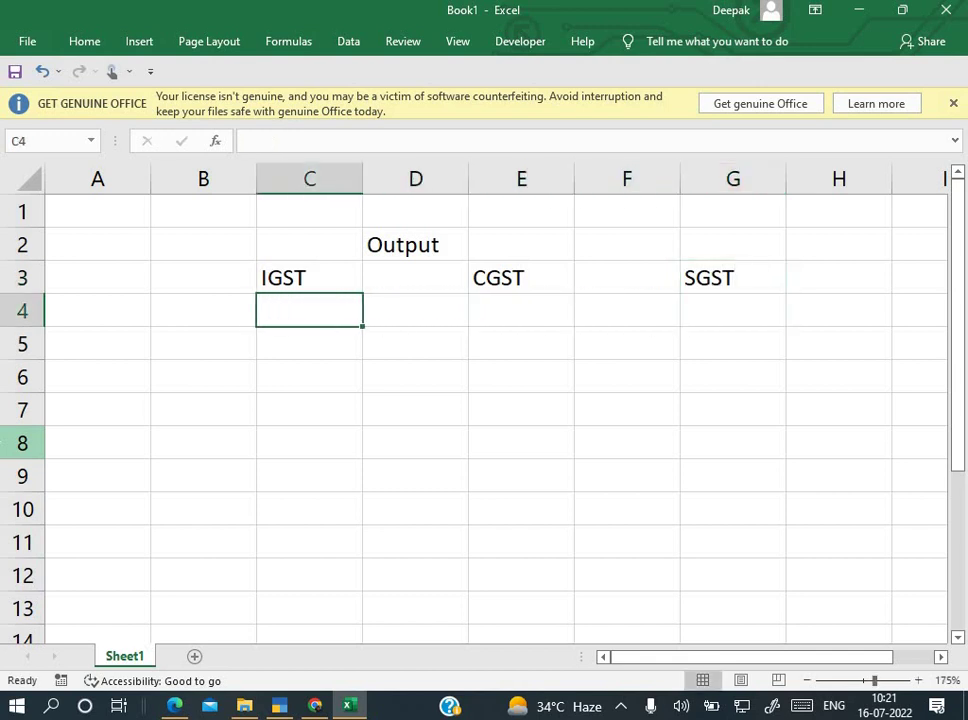
left_click(203, 343)
left_click(97, 343)
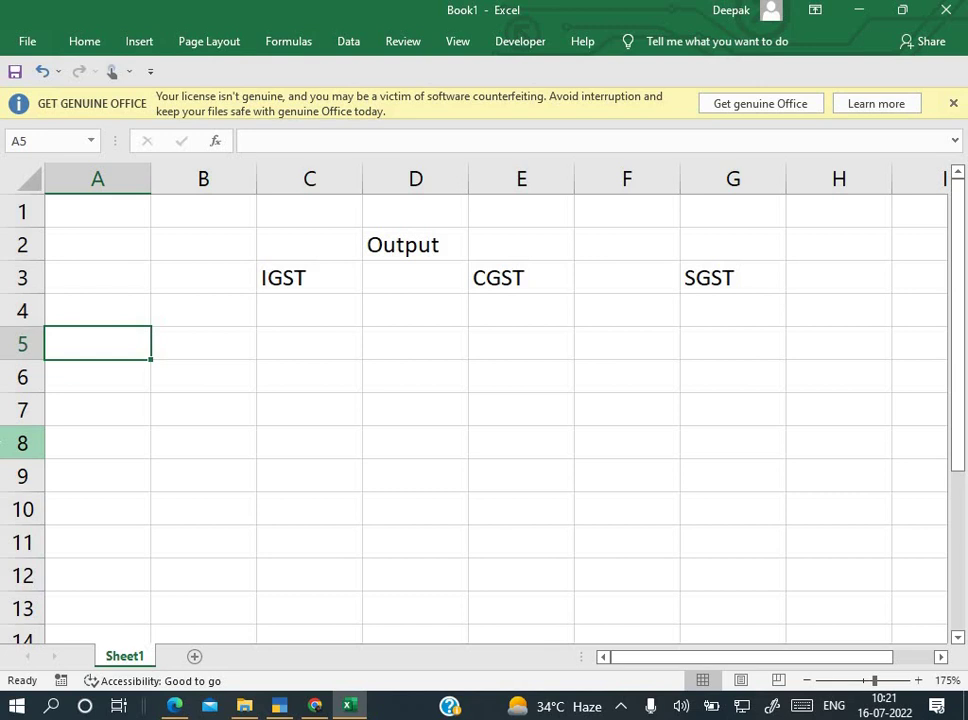
type("IGST")
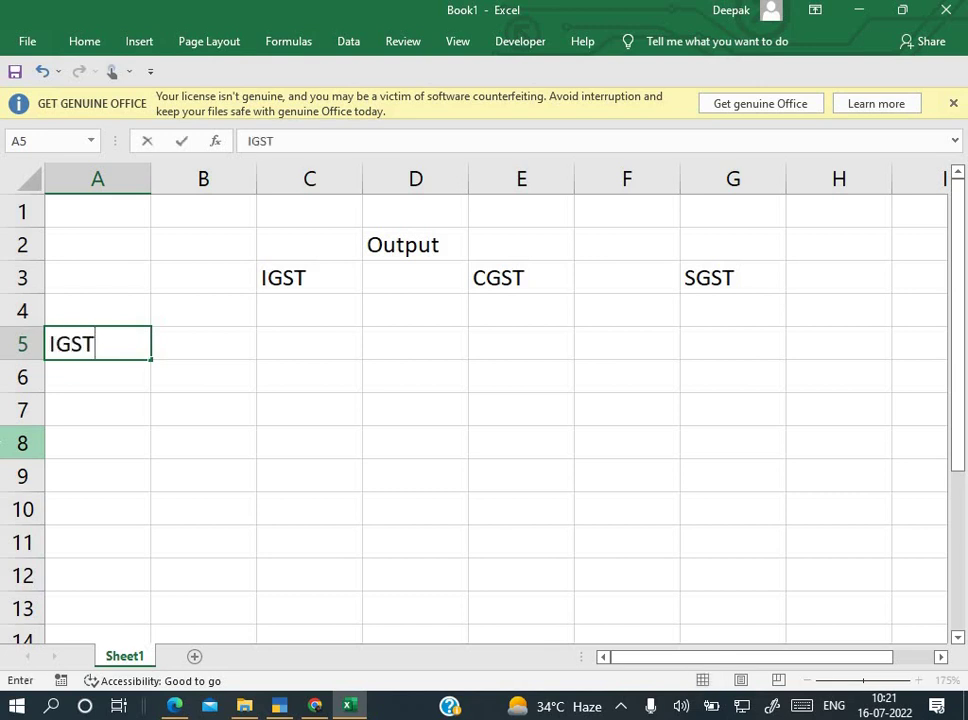
key("Return")
key("Return")
type("CGST")
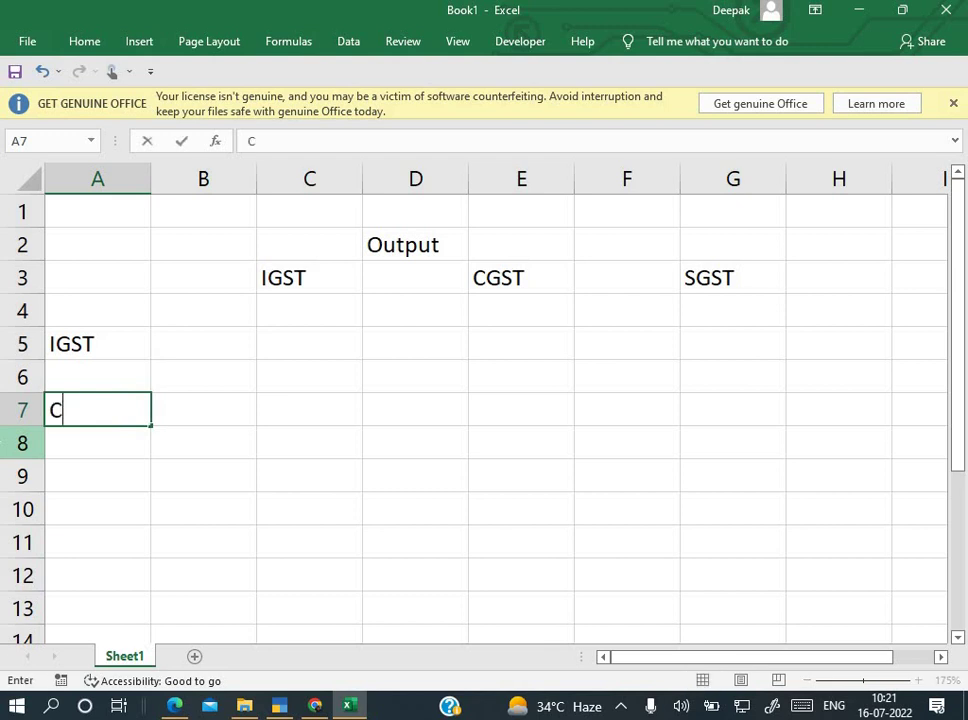
key("Return")
key("Return")
key("Return")
left_click(97, 475)
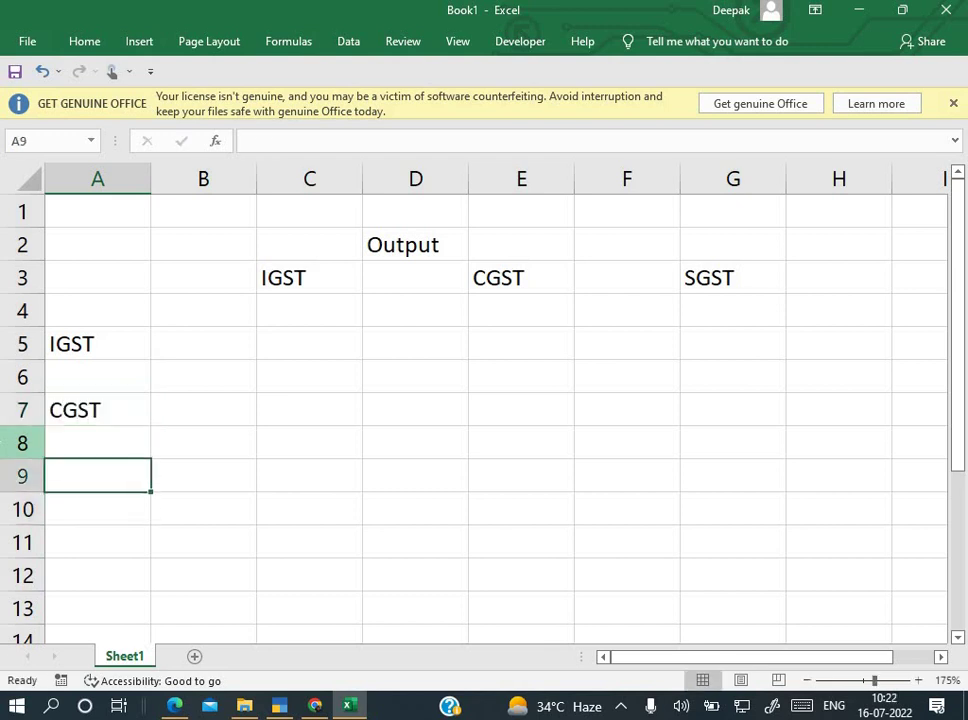
type("SGST")
key("Return")
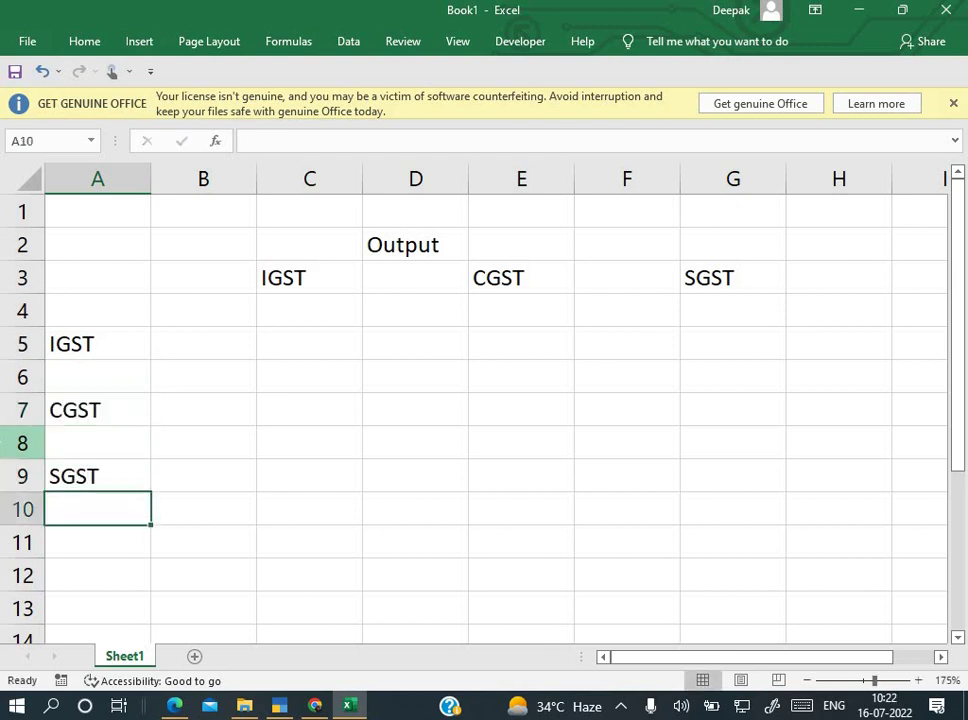
key("Up")
key("Up")
key("Up")
key("Up")
key("Up")
key("Right")
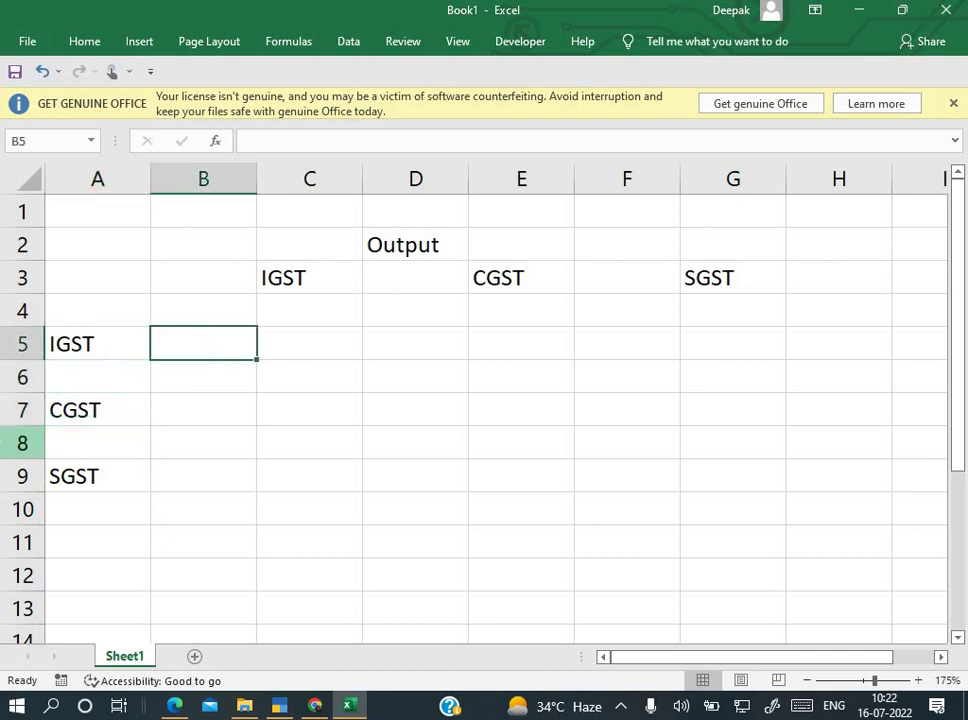
key("Up")
key("Right")
key("alt+Tab")
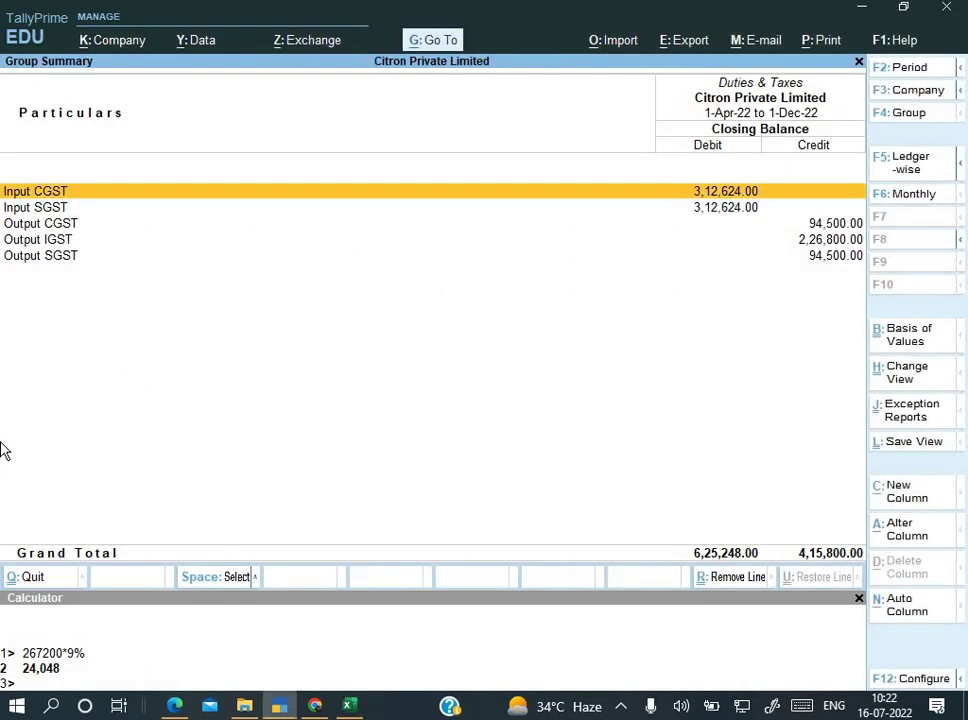
Step: Change the Duties & Taxes summary period to 1-Aug-22 through 1-Sep-22
key("Down")
key("Down")
key("Down")
key("Up")
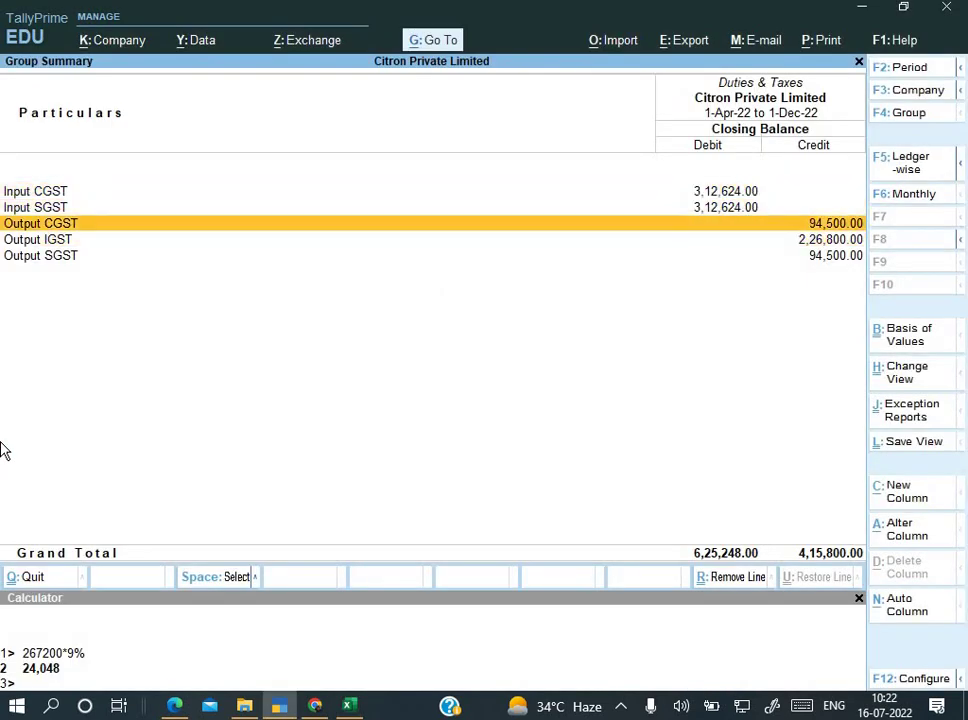
key("Down")
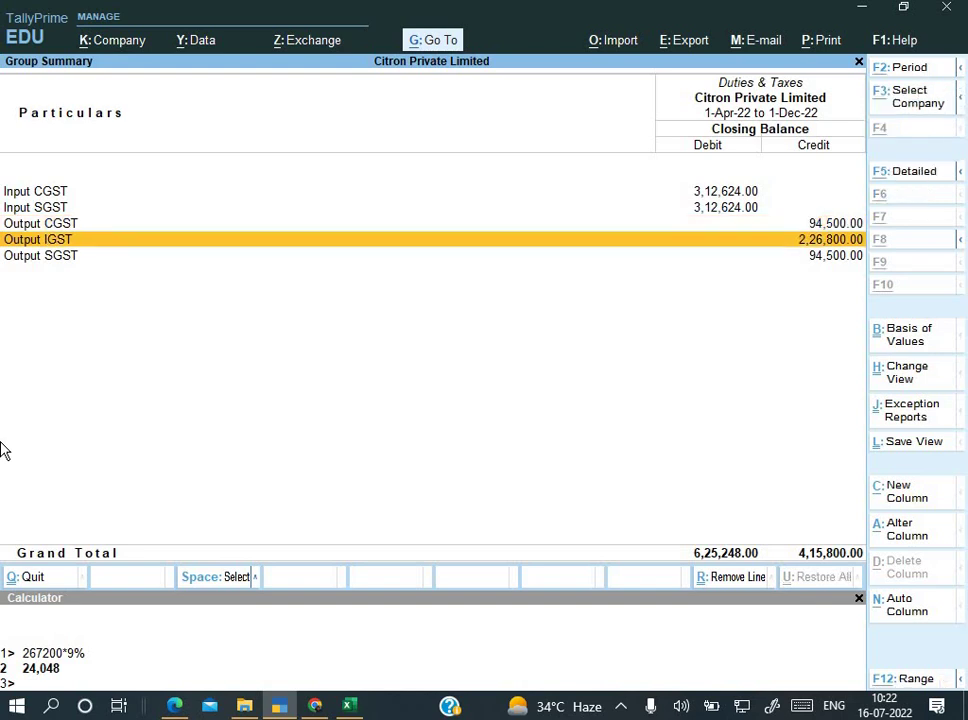
key("alt+F2")
type("1")
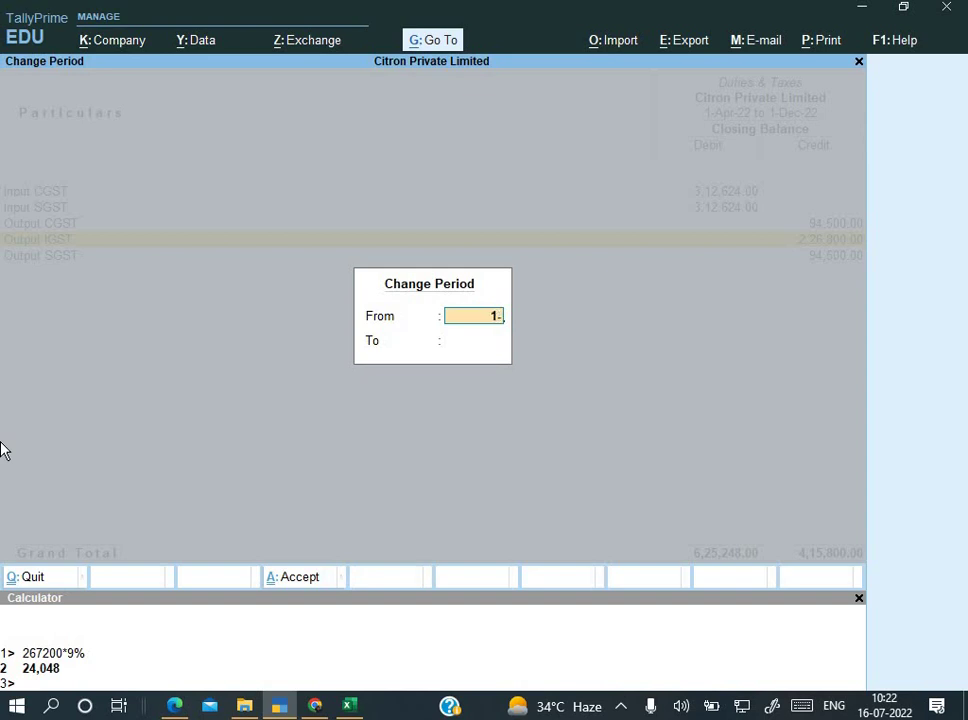
type("-8")
key("Return")
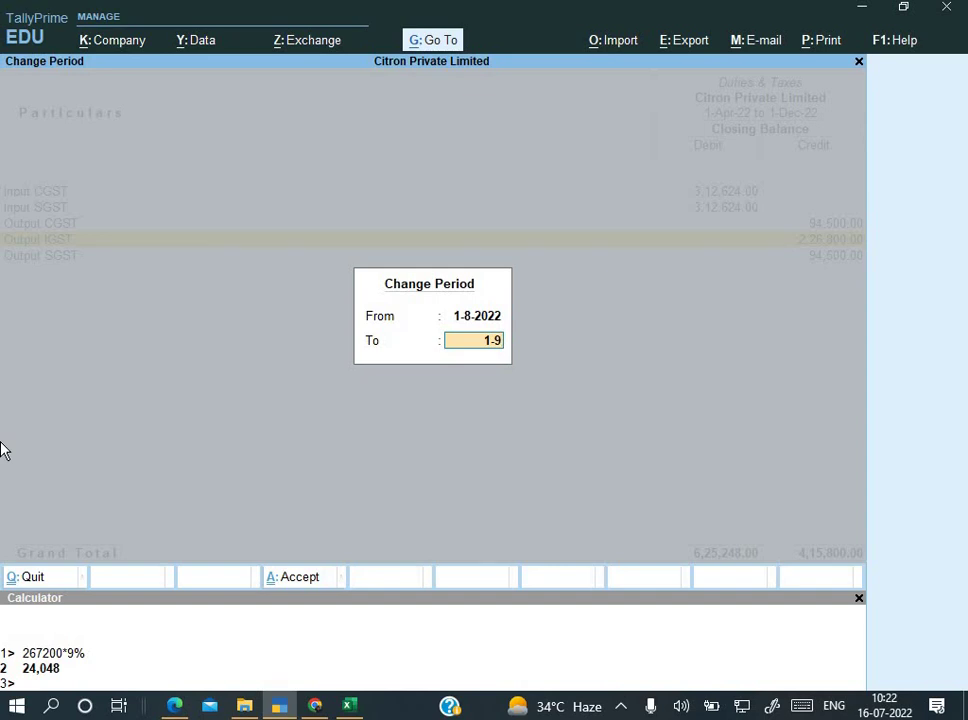
key("Return")
key("alt+Tab")
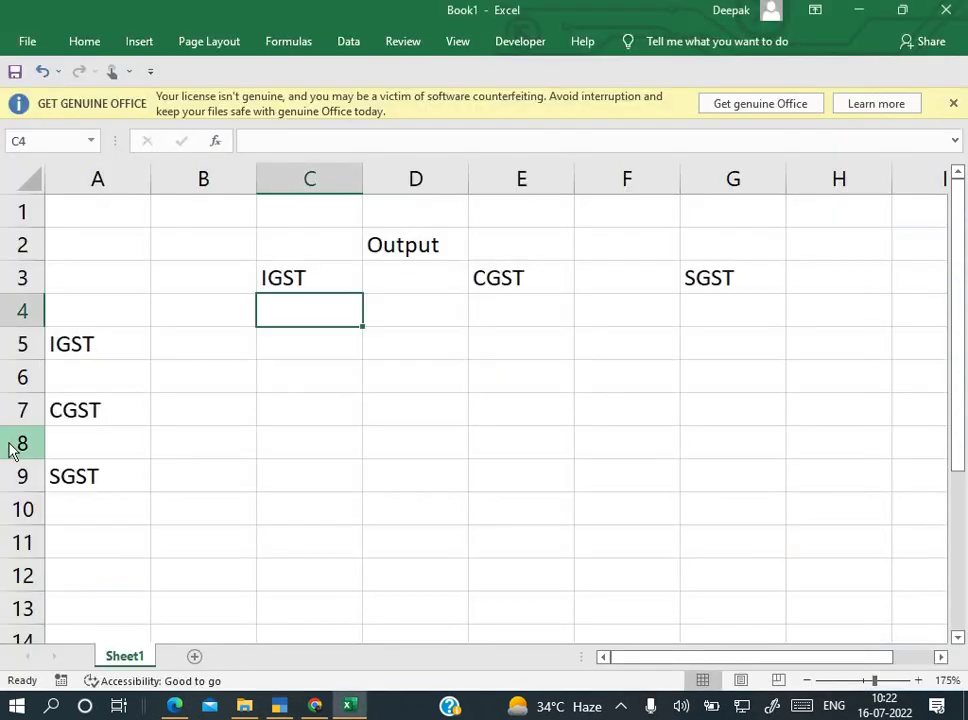
Step: Scroll through pages 4–5 of the GST_Sample_1 PDF to review Citron's debit notes and stock-destroyed record
key("alt+Tab")
key("alt+Tab")
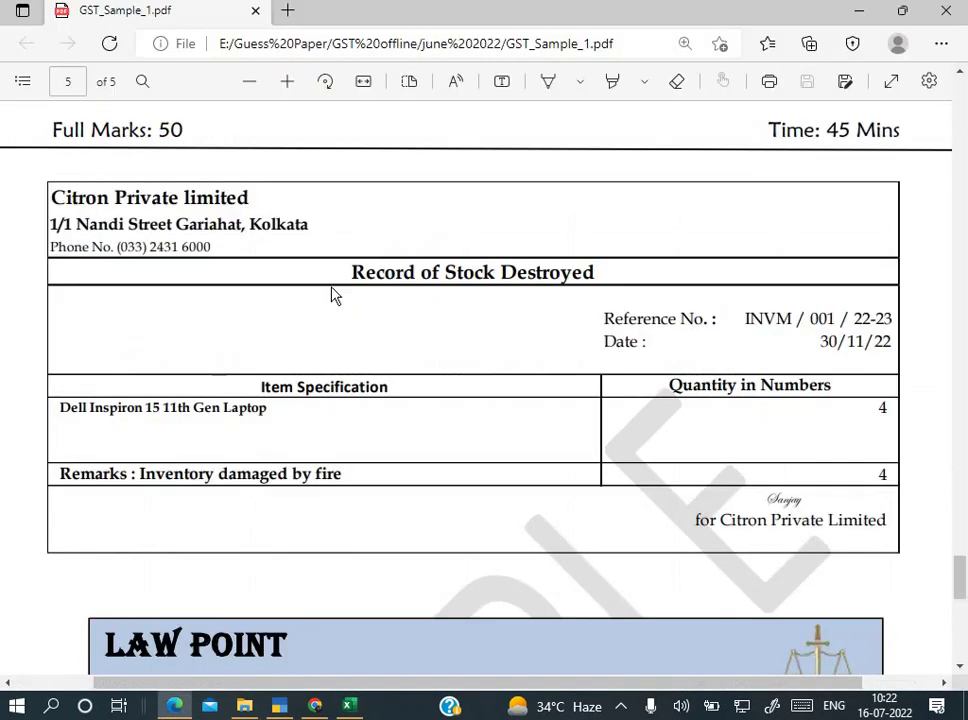
scroll(413, 361, "up", 2)
scroll(413, 363, "up", 8)
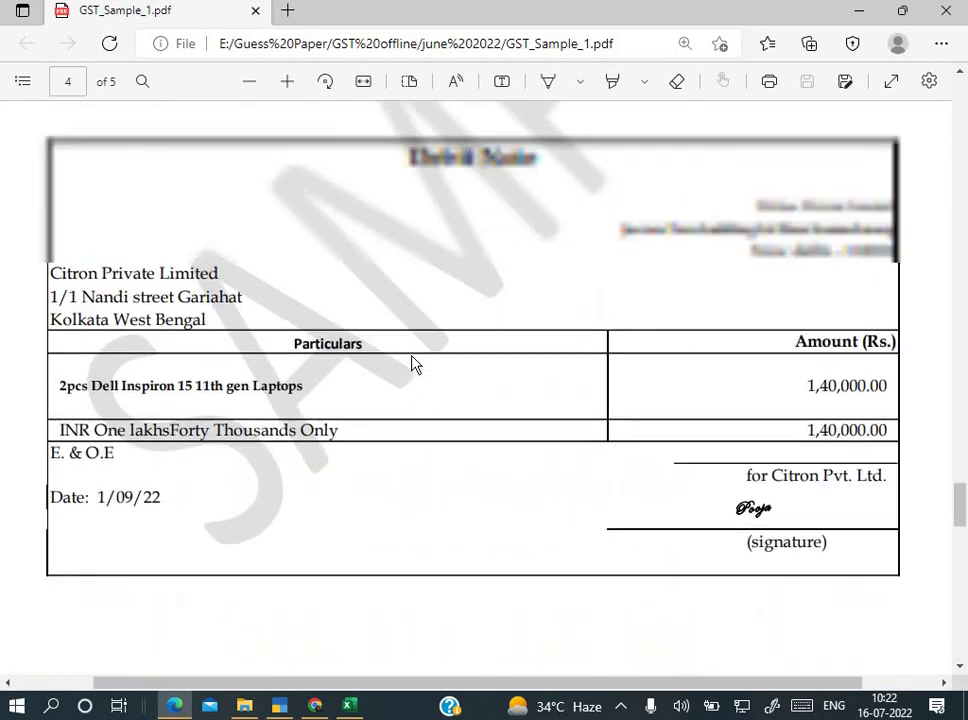
scroll(413, 363, "up", 6)
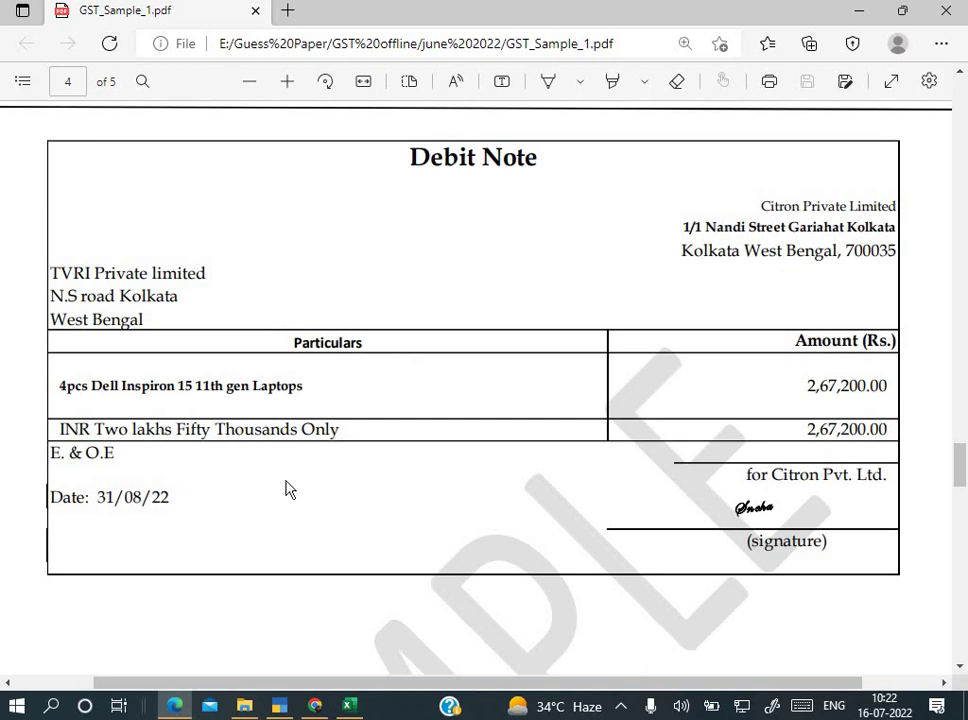
scroll(290, 489, "down", 6)
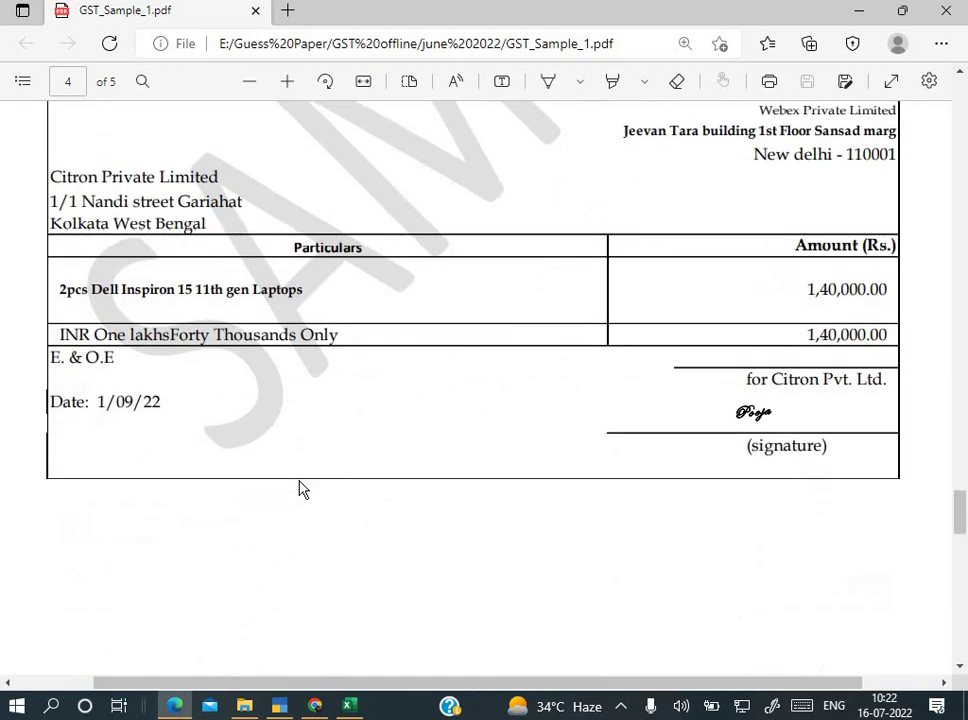
scroll(250, 468, "down", 1)
scroll(195, 391, "down", 2)
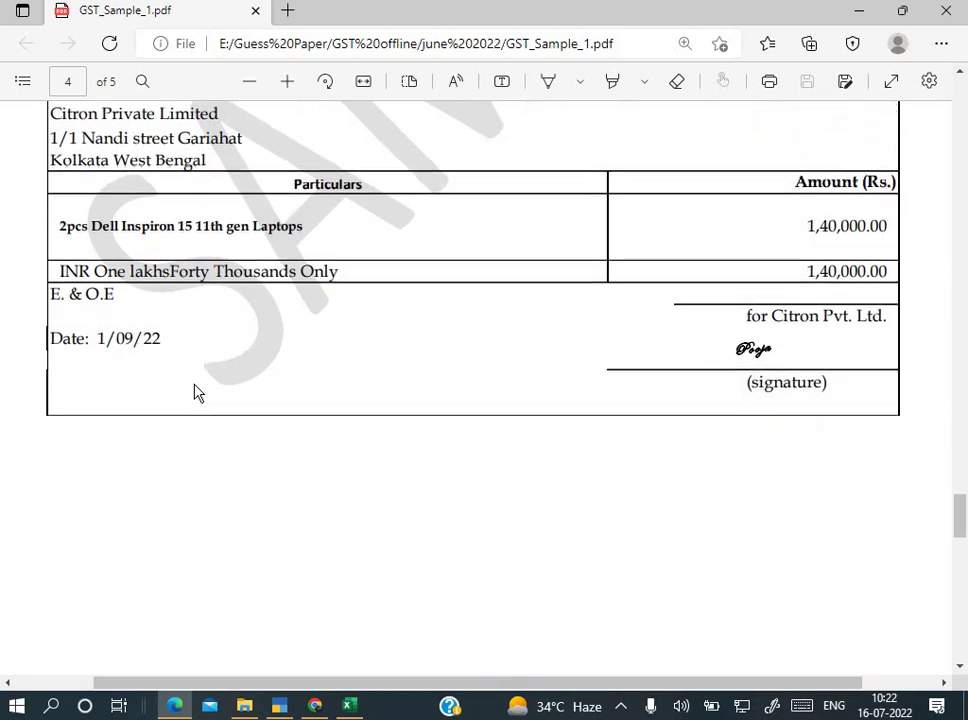
scroll(225, 377, "down", 3)
scroll(225, 377, "down", 10)
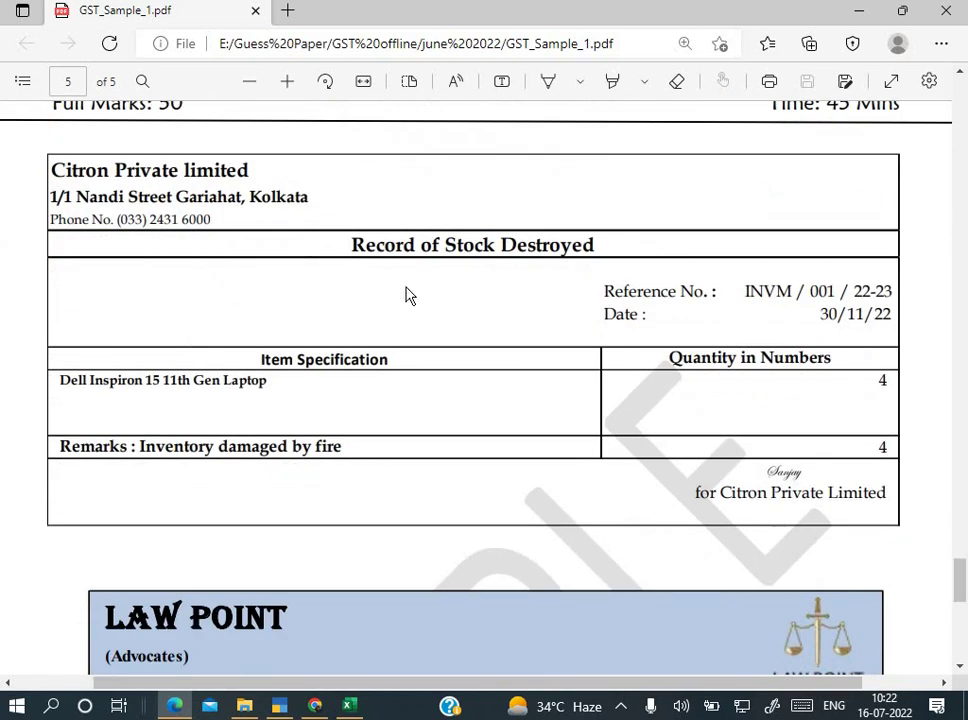
scroll(407, 294, "up", 2)
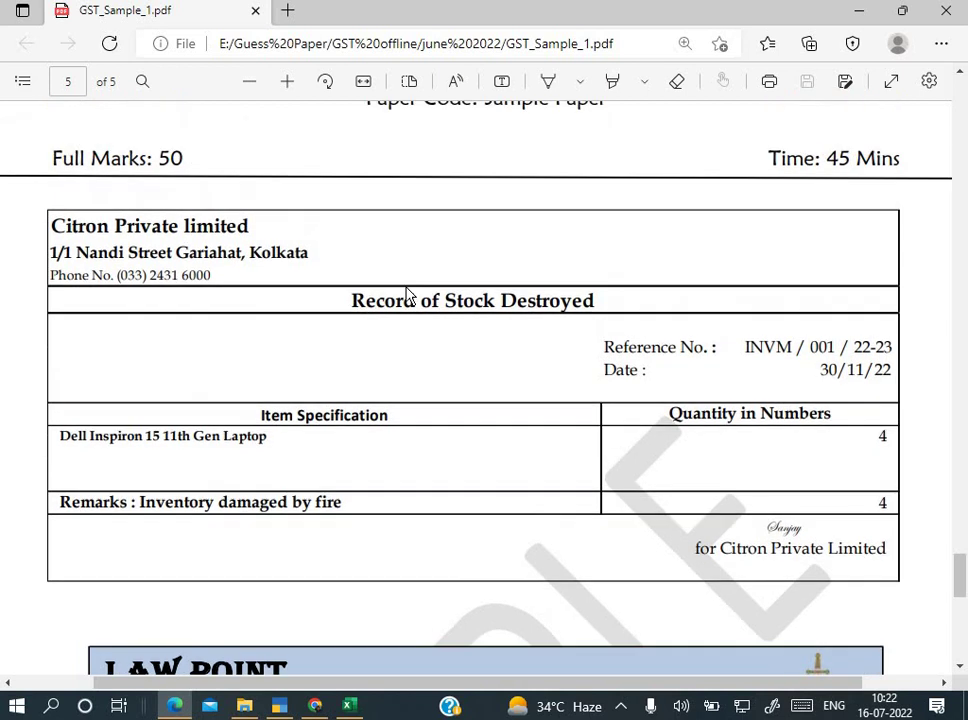
Step: Return to TallyPrime's Duties & Taxes summary and bring up the Change Period dialog
key("alt+Tab")
key("alt+Tab")
key("alt+Tab")
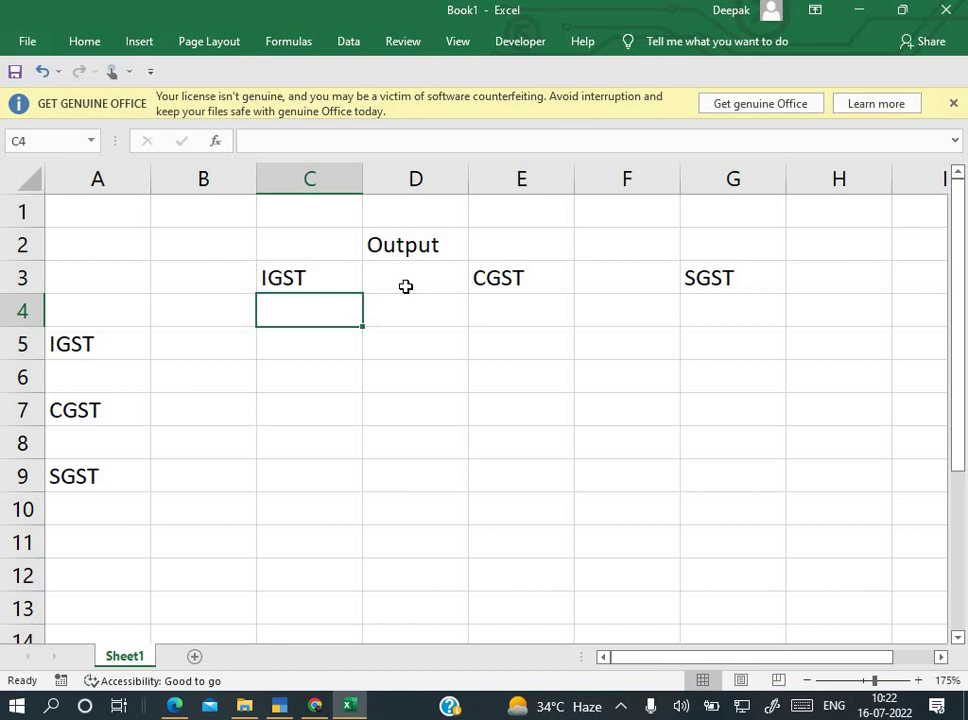
key("alt+Tab")
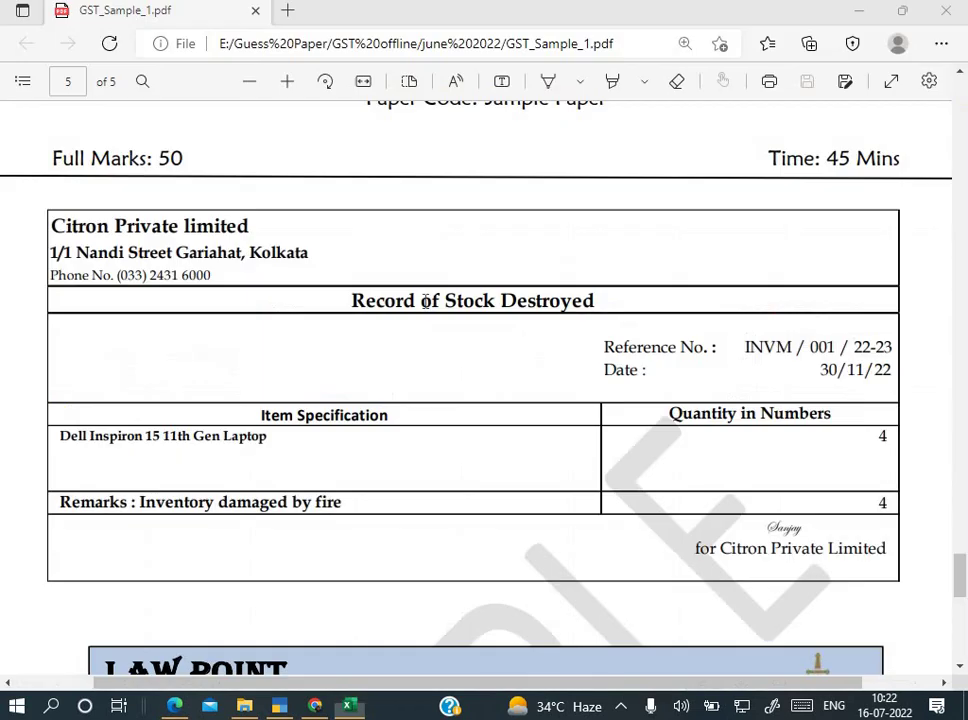
key("alt+Tab")
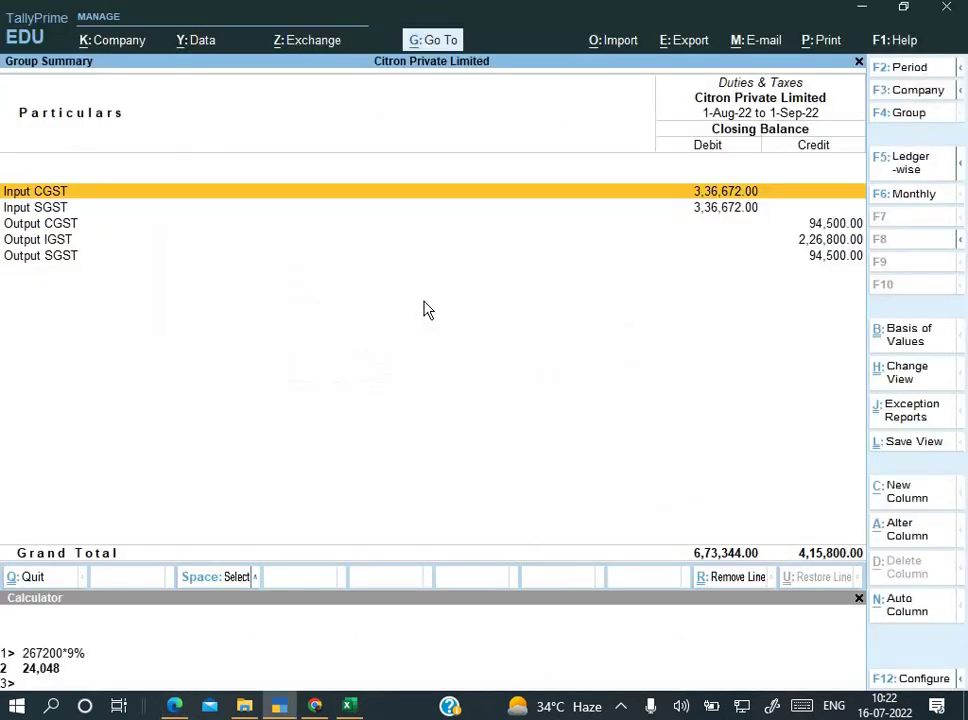
key("alt+F2")
Step: Set the Duties & Taxes period to 1-Aug-22 to 1-Sep-22, then go back to Excel's Book1
type("1-")
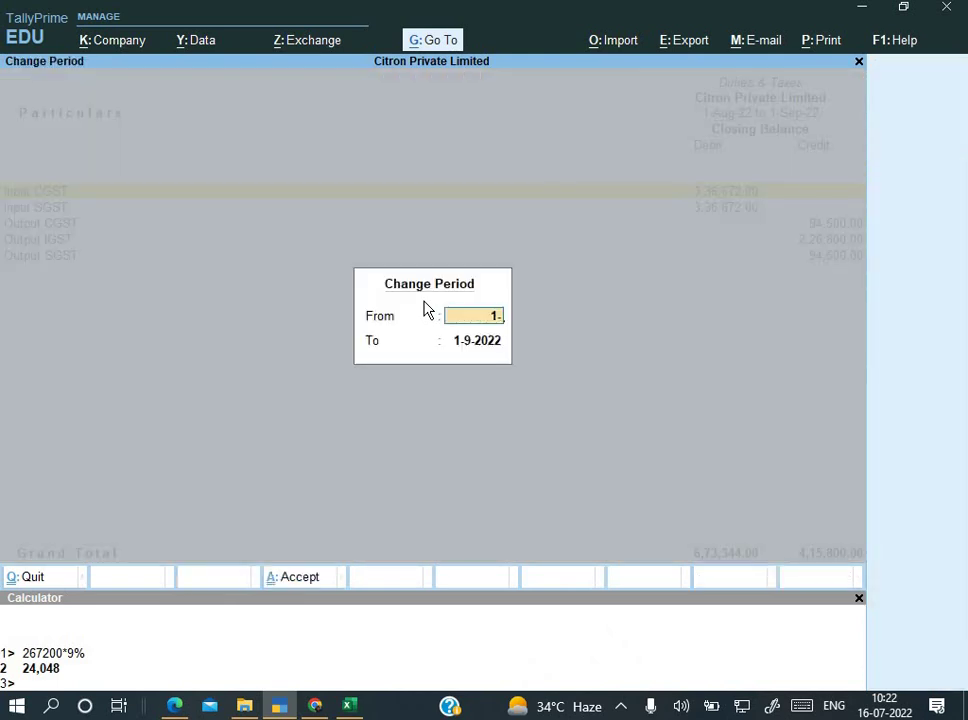
key("Return")
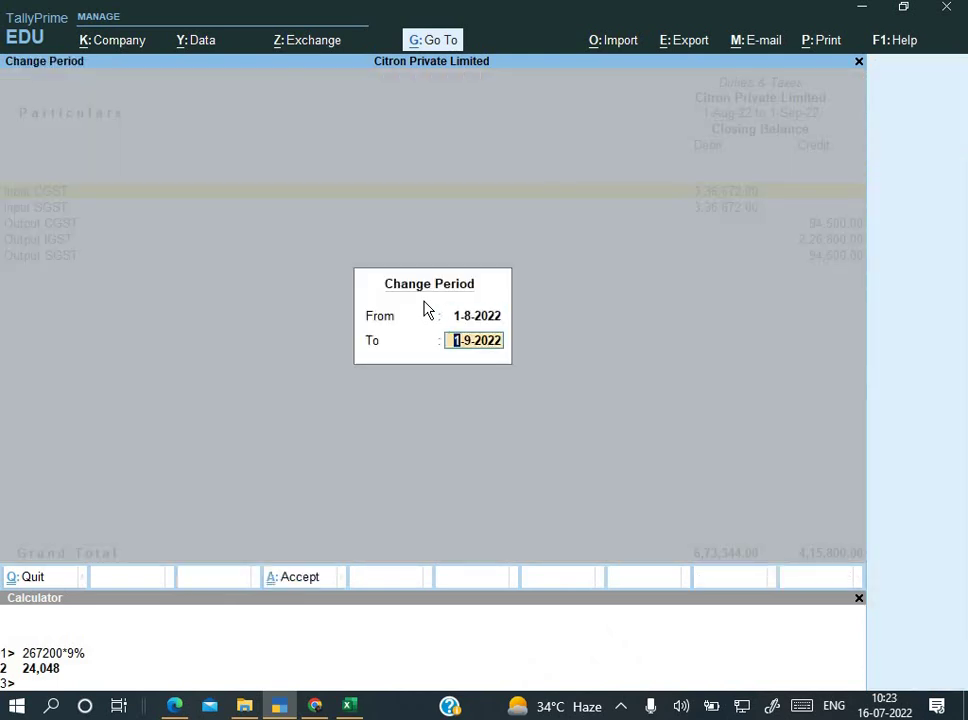
key("Return")
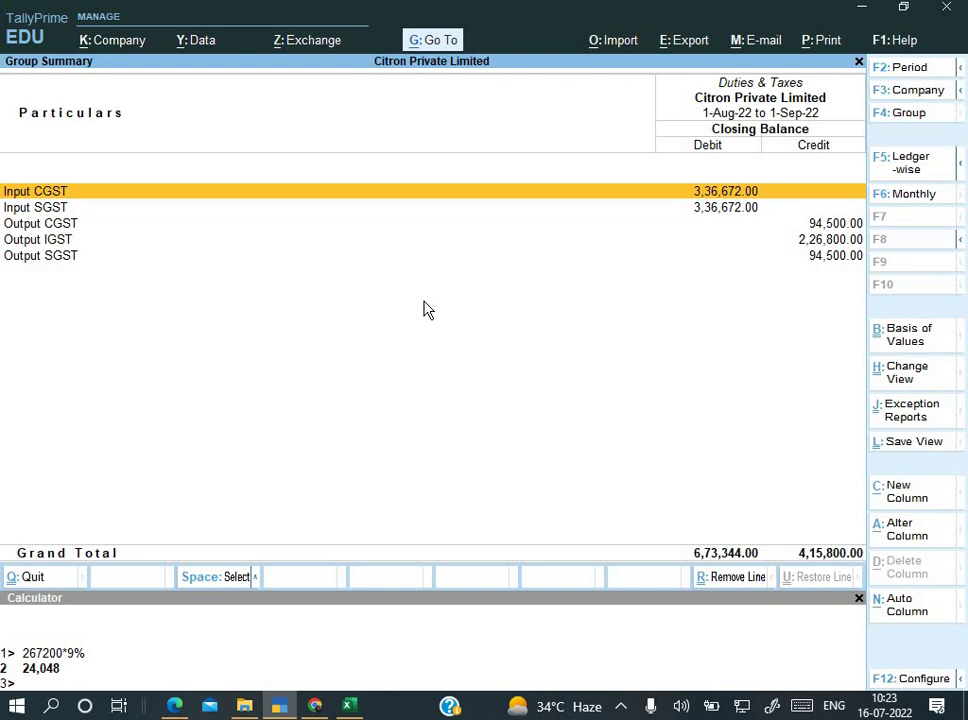
key("Down")
key("Down")
key("Down")
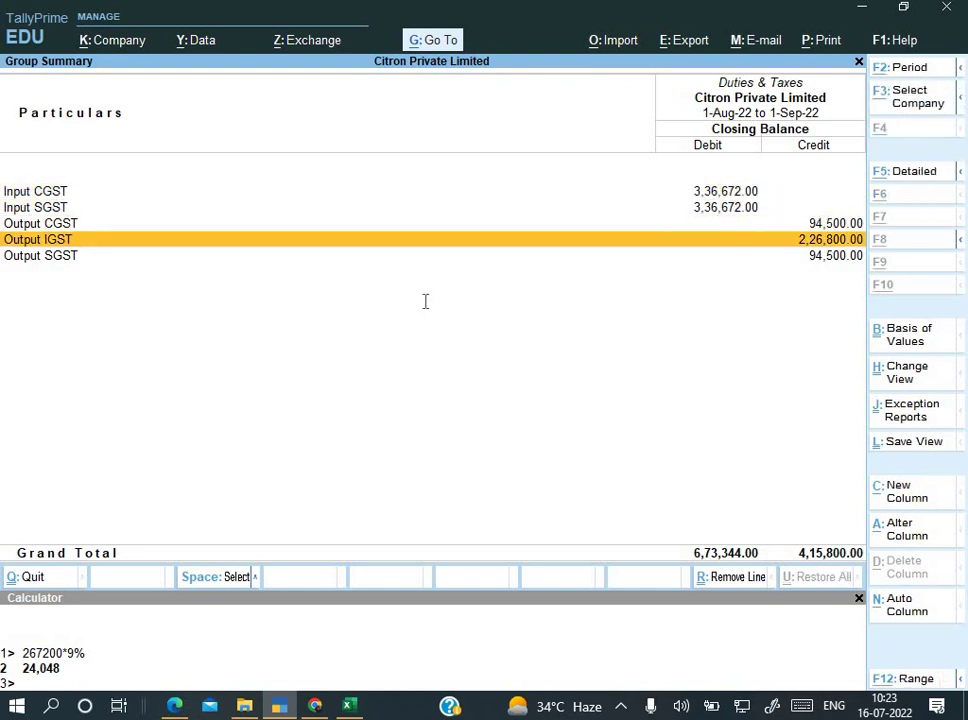
key("alt+Tab")
key("alt+Tab")
key("Tab")
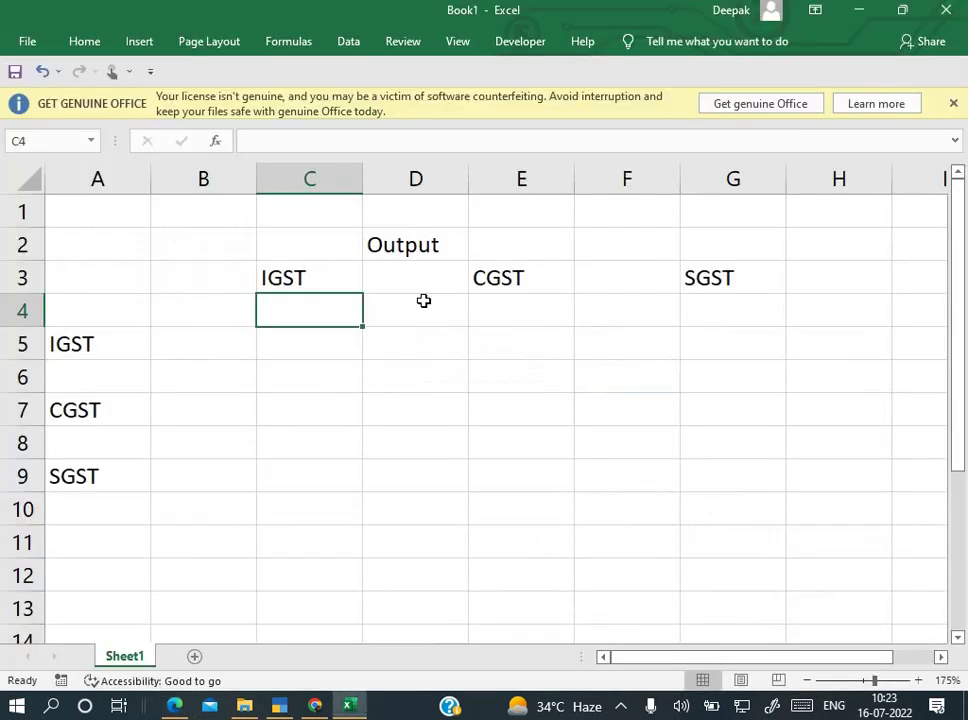
Step: Enter output IGST 226800 in C4, CGST 94500 in E4 and SGST 94500 in G4
type("226")
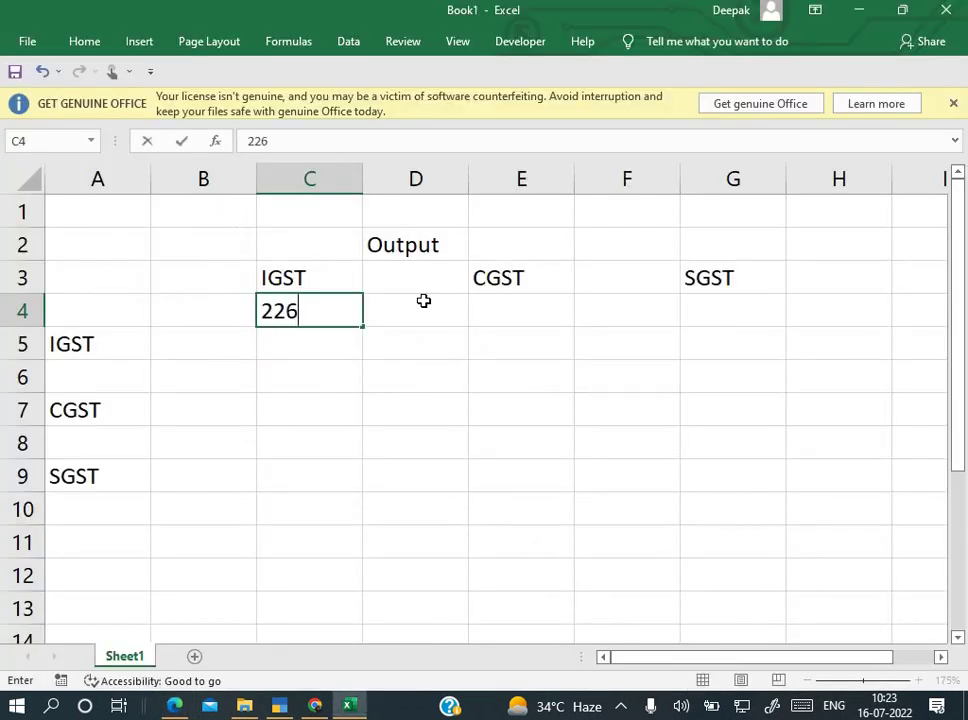
type("800")
key("alt+Tab")
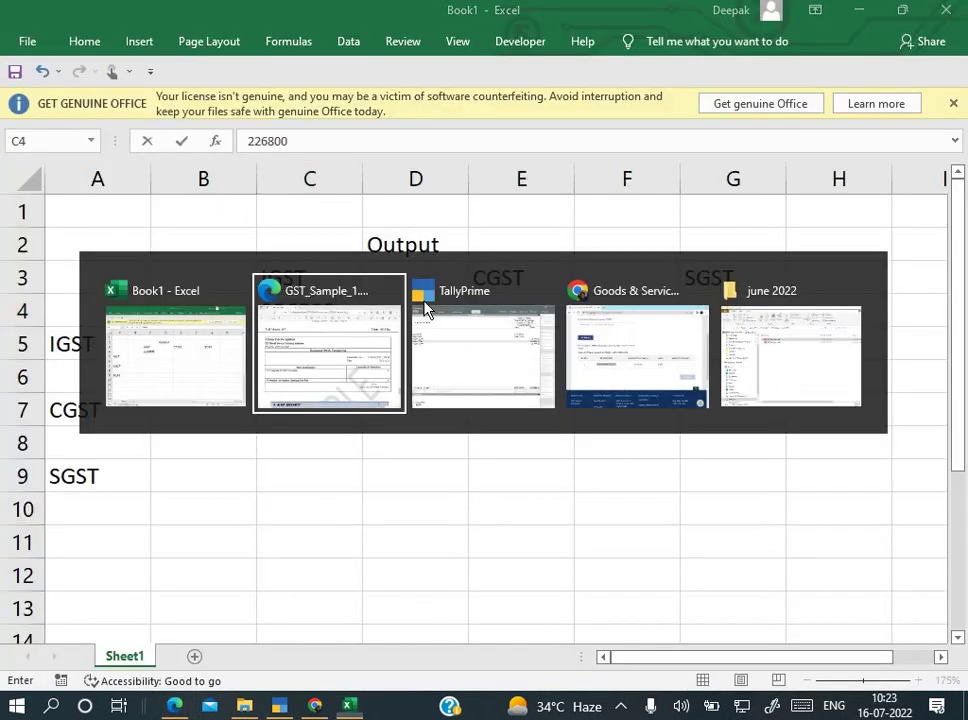
key("alt+Tab")
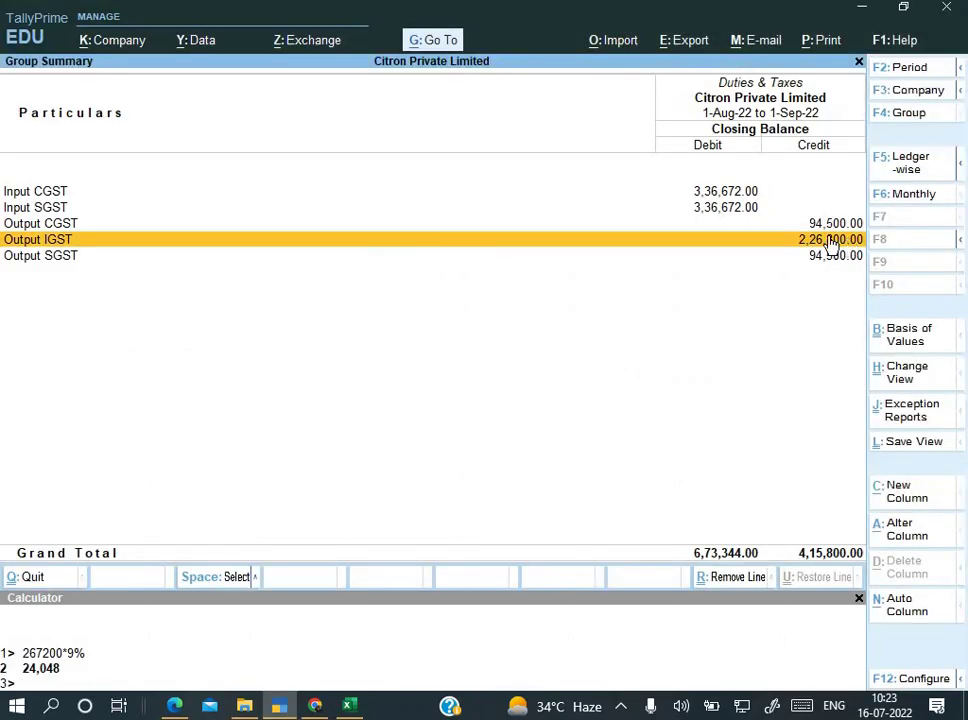
key("alt+Tab")
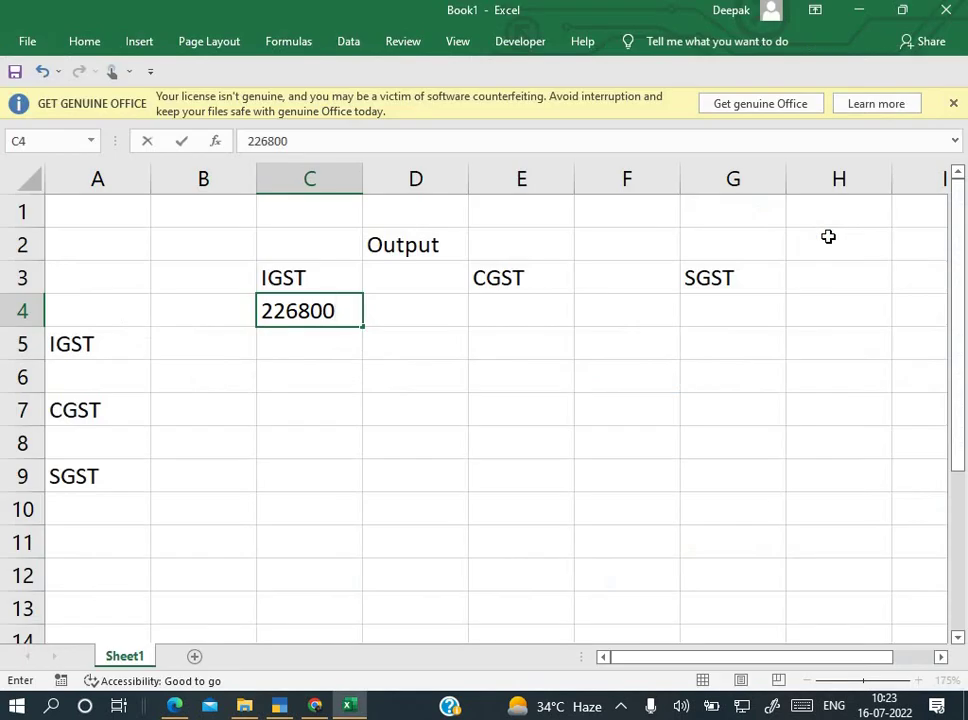
key("ctrl+Return")
key("Right")
key("Right")
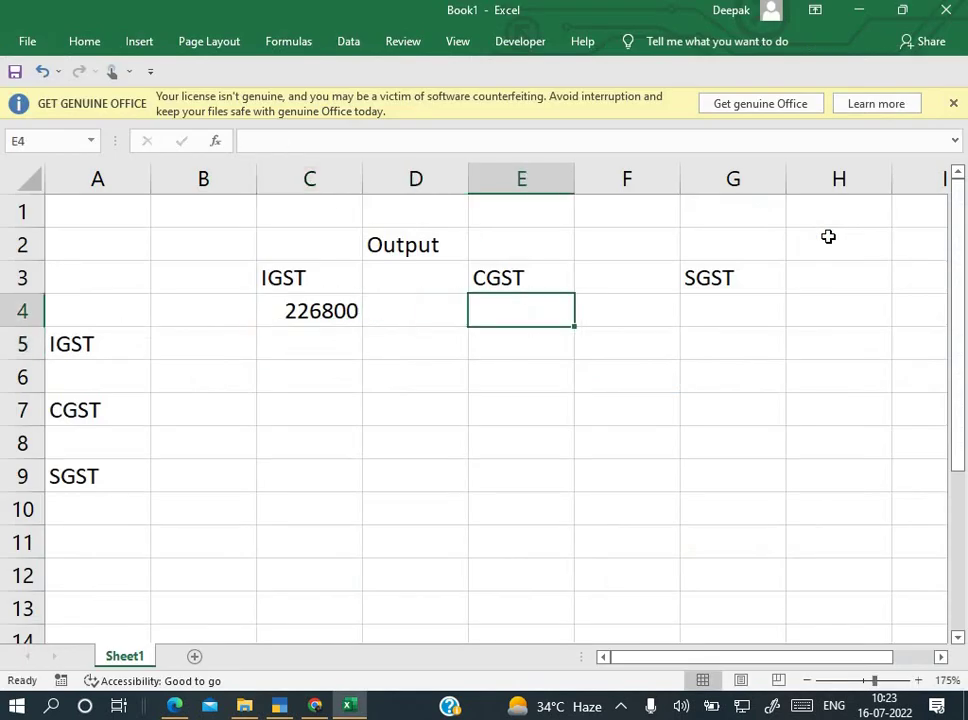
type("94500")
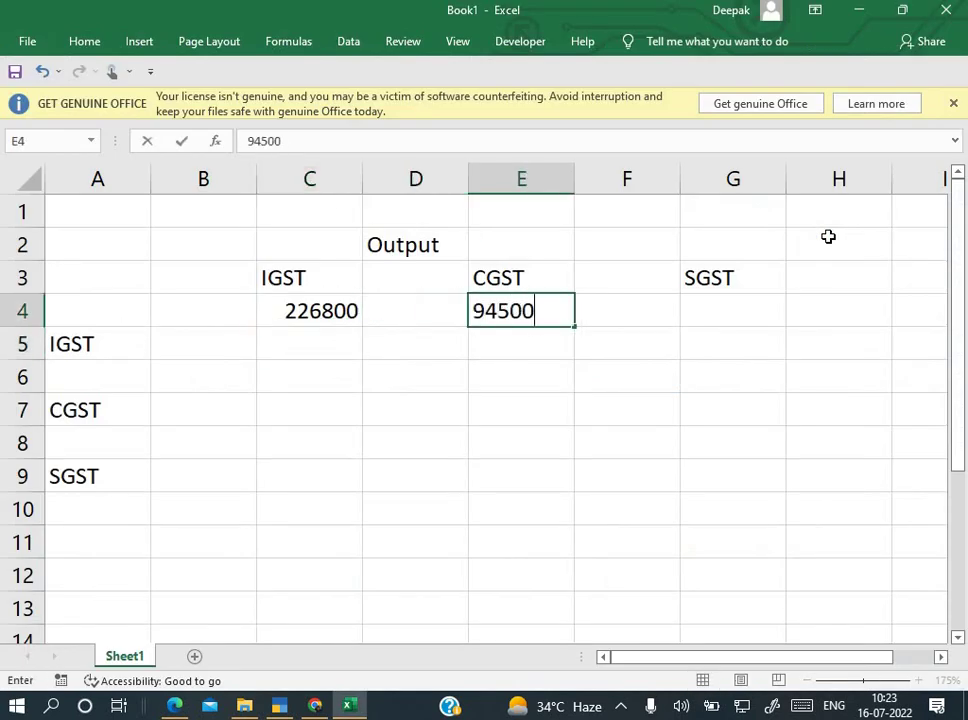
key("Return")
key("Up")
key("Right")
key("Right")
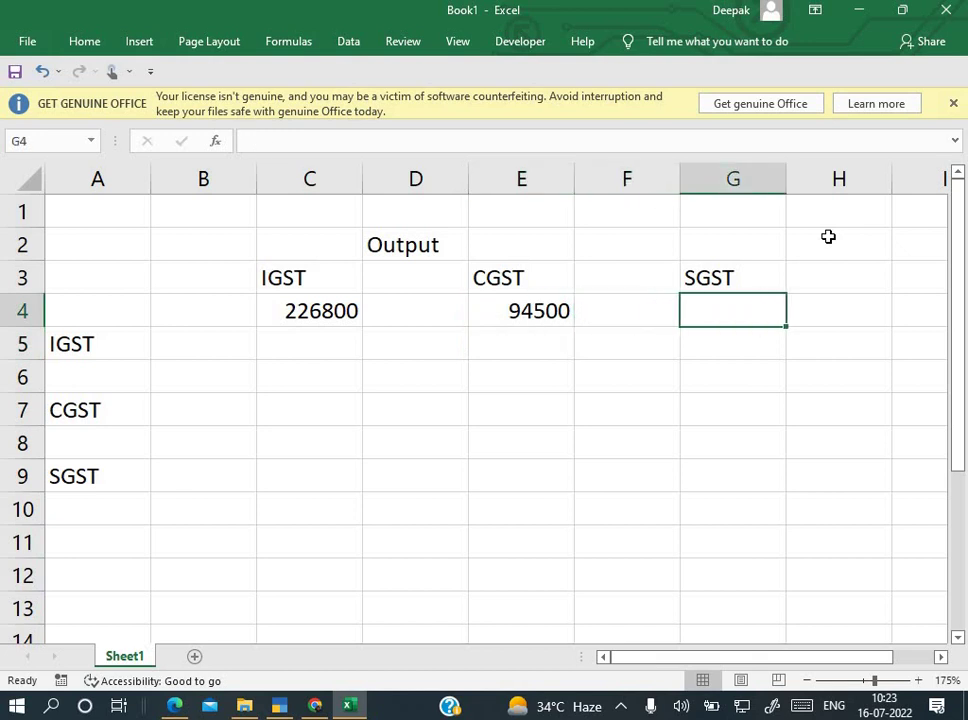
type("94500")
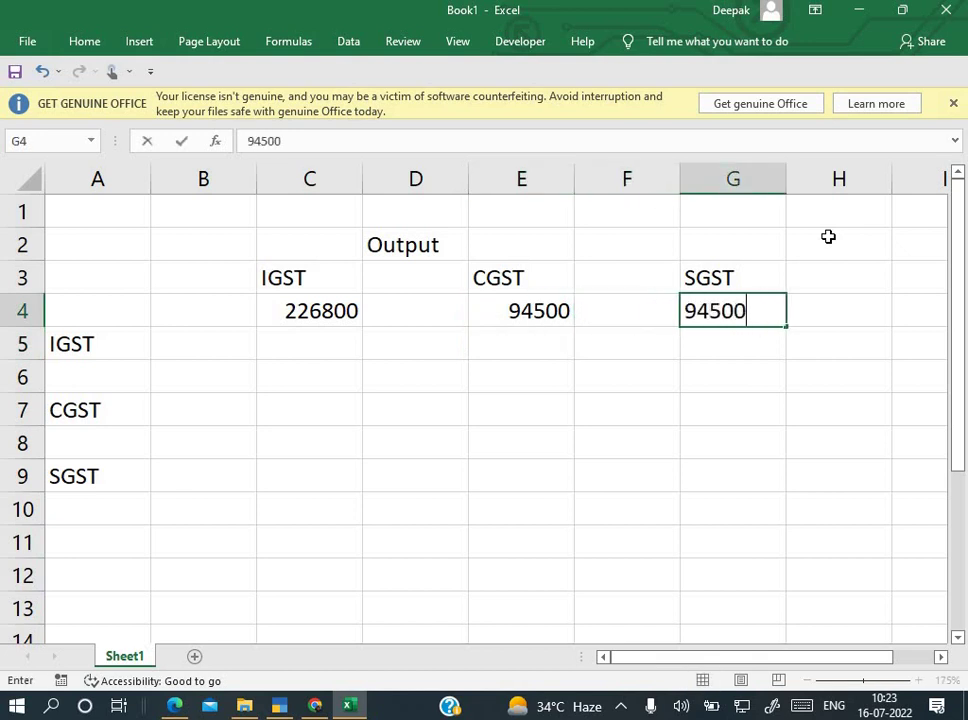
key("Return")
Step: Read the Input CGST balance in Tally and enter 336672 in A8
key("Left")
key("Left")
key("Left")
key("Left")
key("Left")
key("Left")
key("Down")
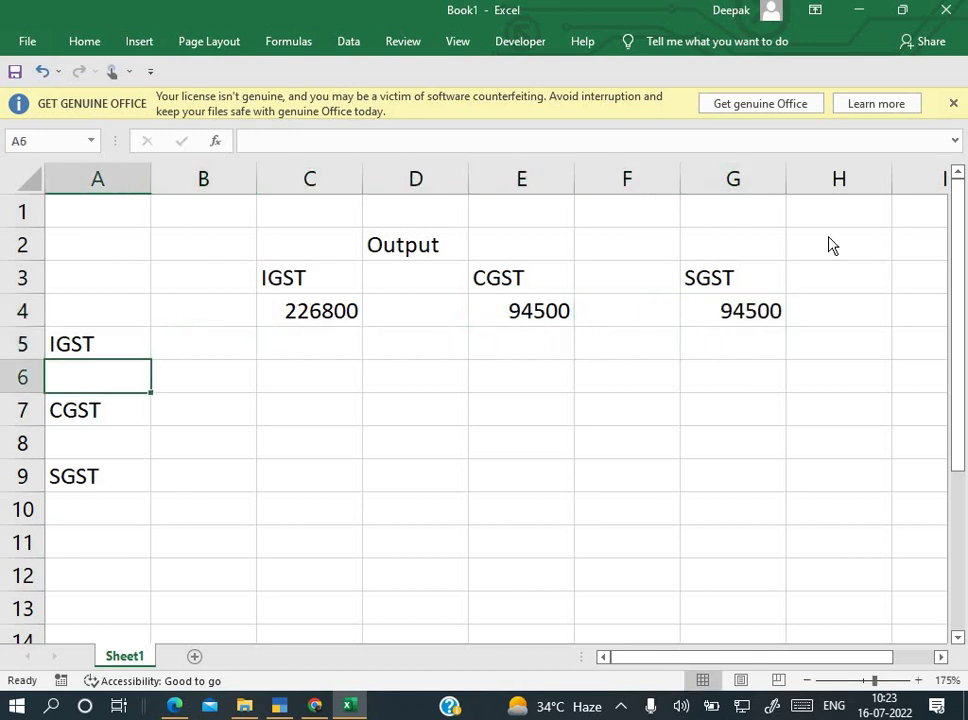
key("alt+Tab")
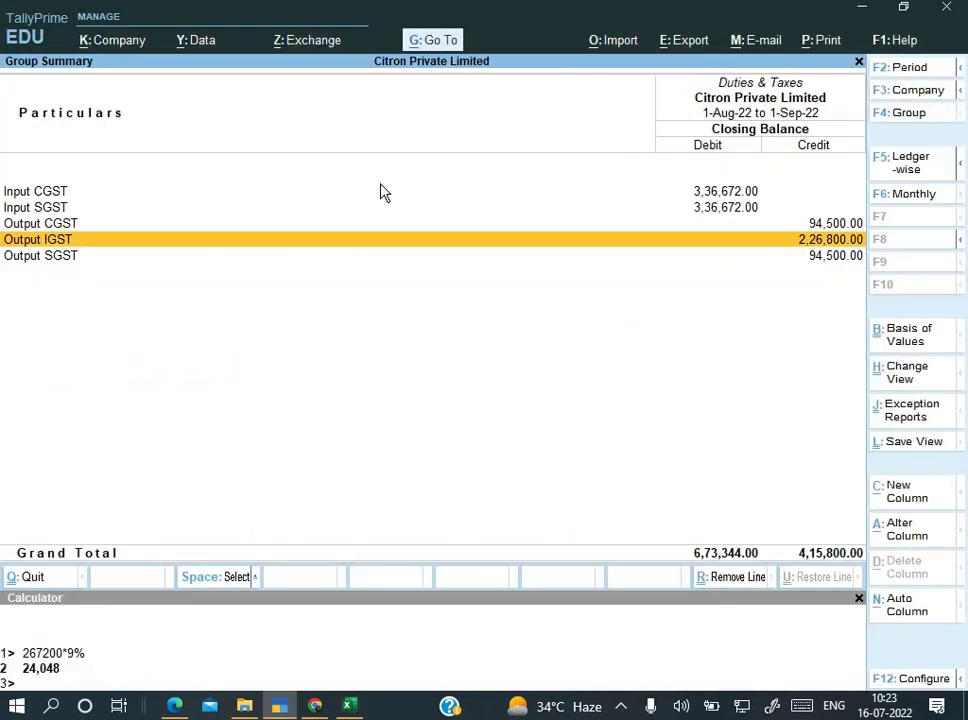
key("Up")
key("Up")
key("Up")
key("Down")
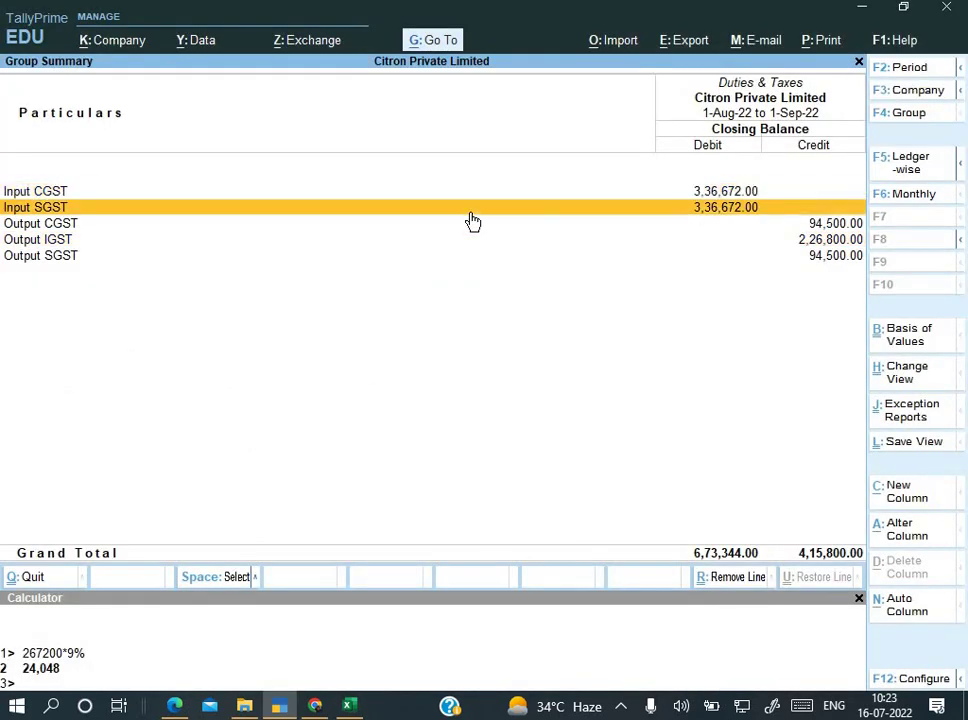
key("Up")
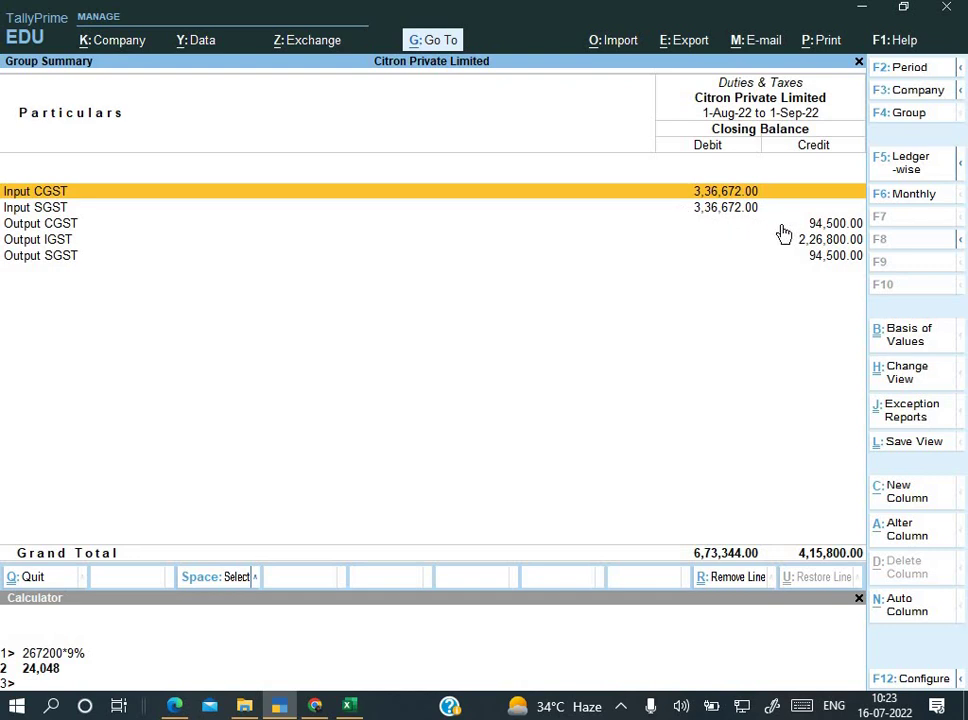
key("alt+Tab")
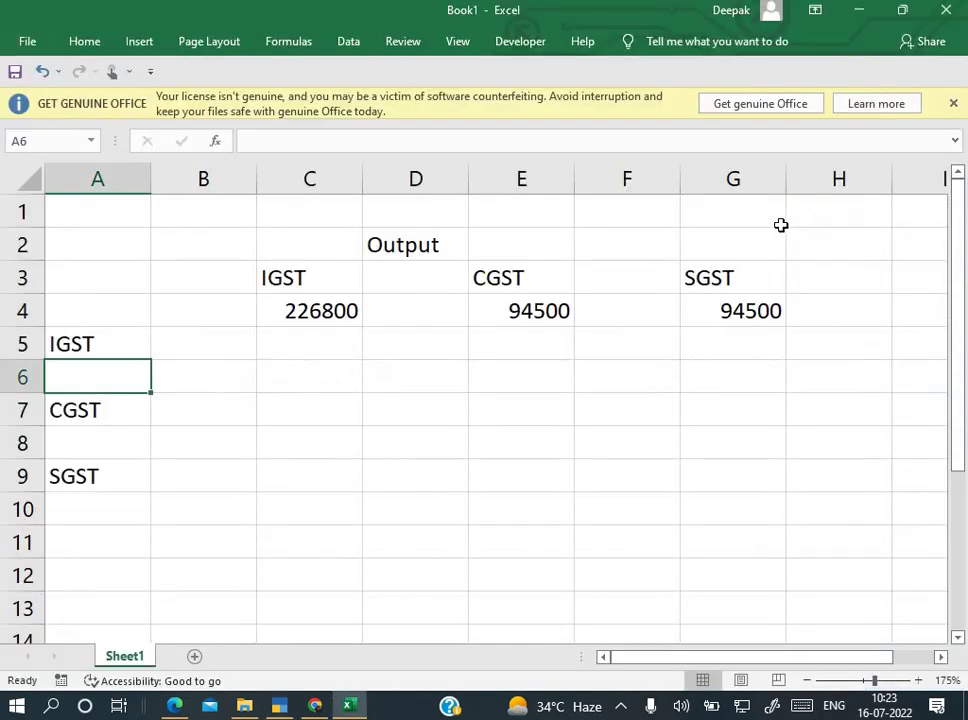
key("Down")
key("Down")
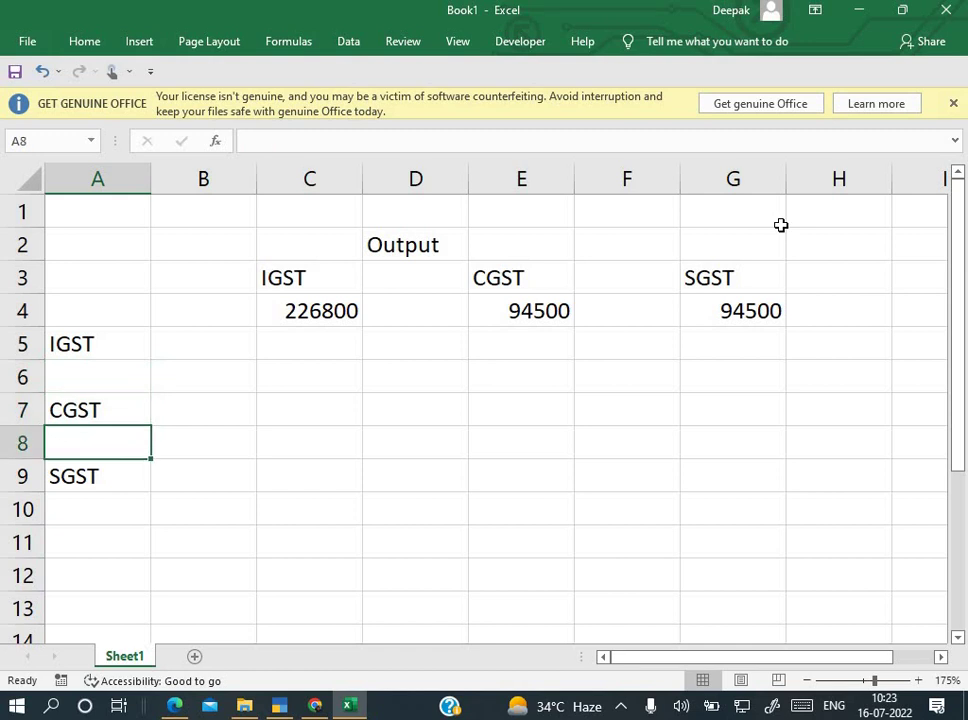
type("336")
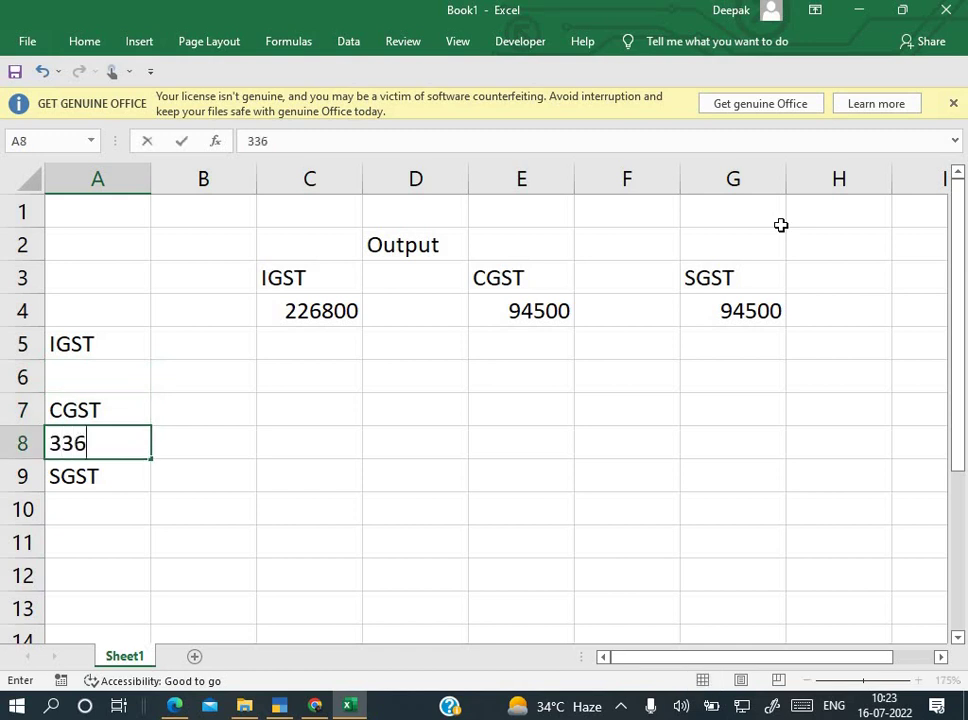
type("672")
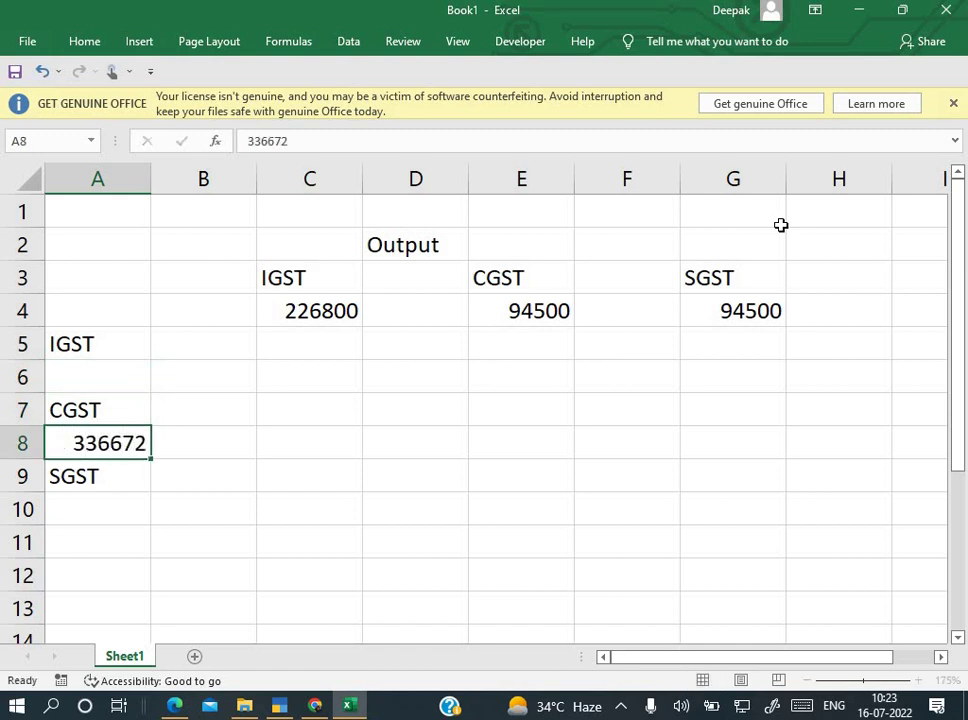
key("Return")
Step: Enter the Input SGST amount 336672 in A10
key("alt+Tab")
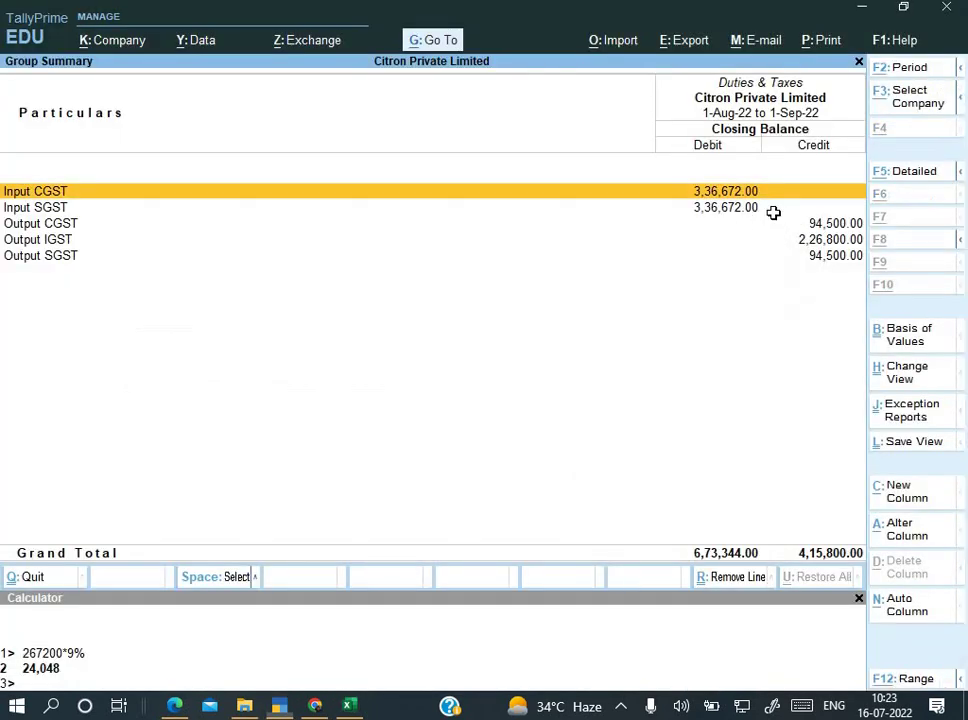
key("alt+Tab")
key("Return")
type("3")
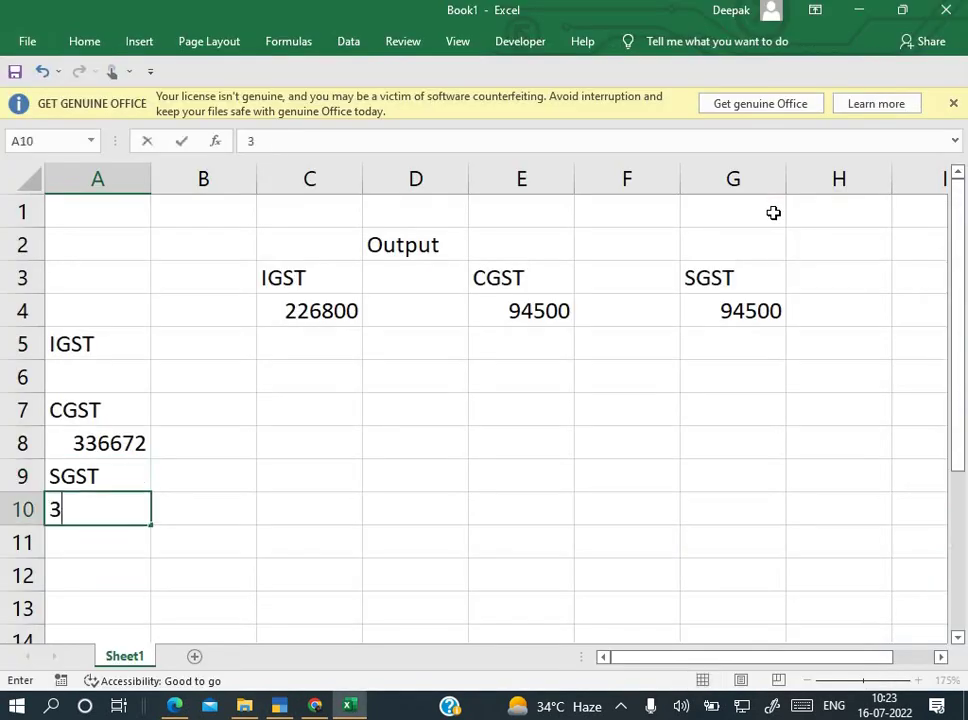
type("36672")
key("Return")
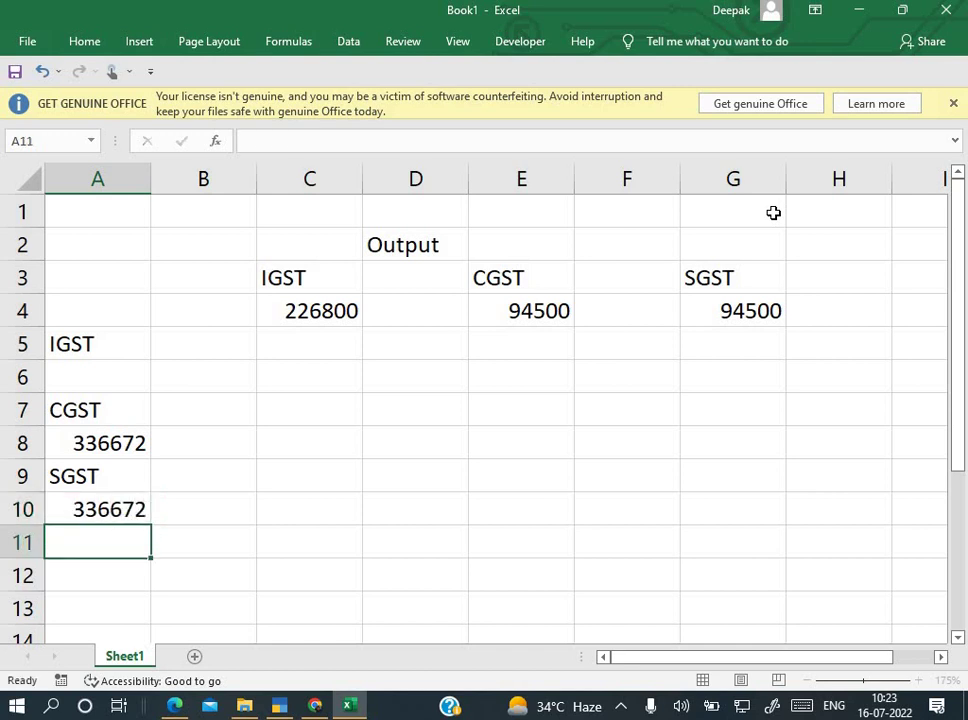
key("Up")
key("Up")
key("Up")
key("Right")
key("Right")
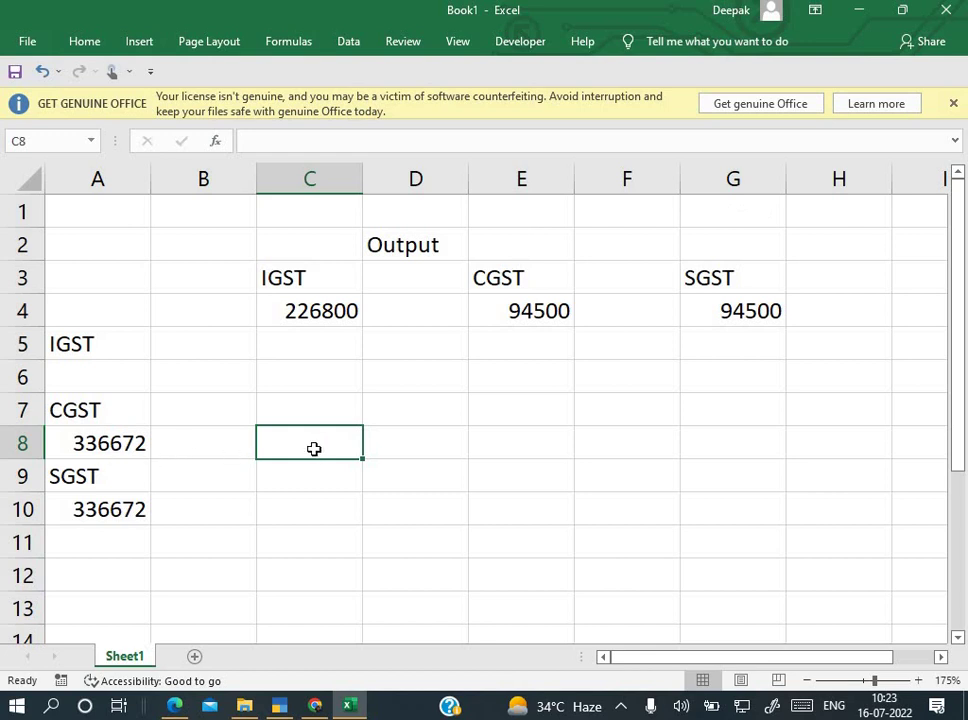
Step: Enter 226800 in C8 and a subtraction formula in E8 giving 109872
type("22")
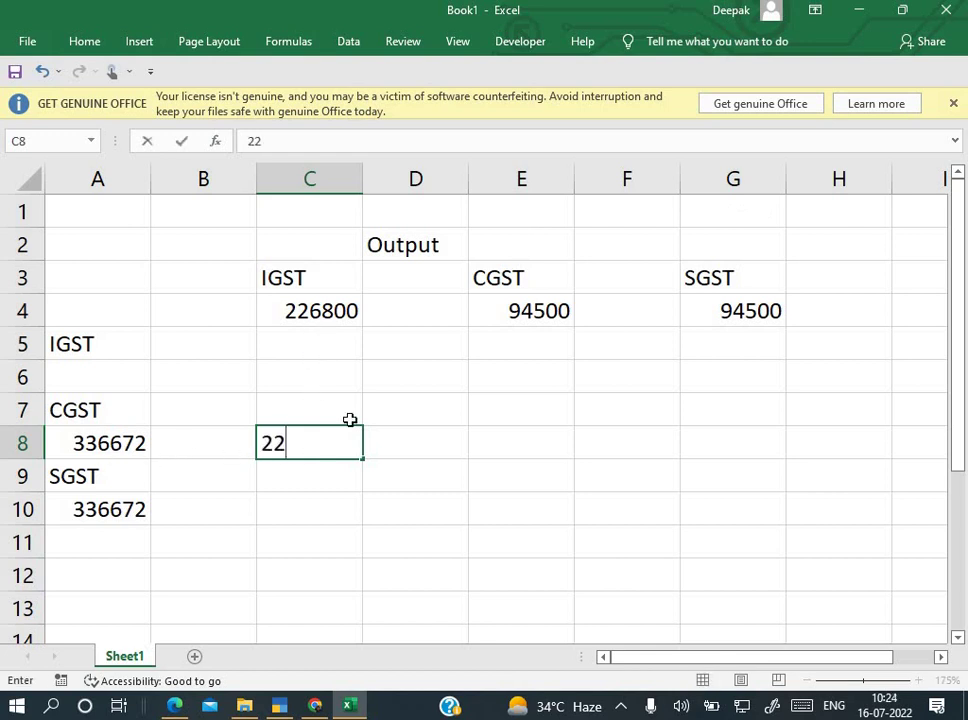
type("6800")
key("Return")
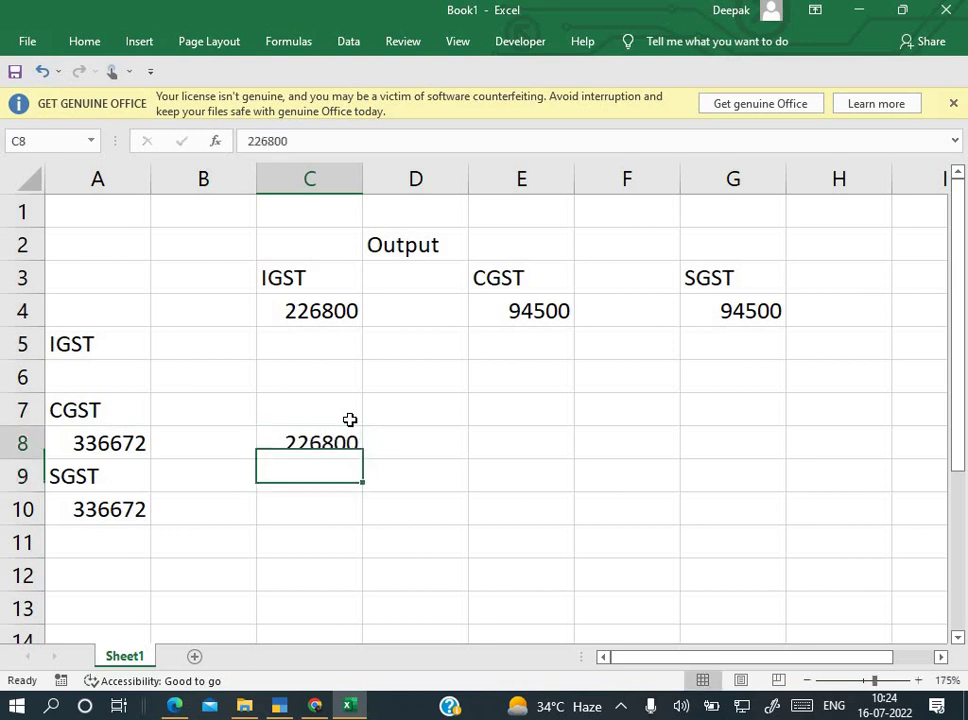
key("Up")
key("Right")
key("Right")
type("=")
key("Left")
key("Left")
key("Left")
key("Left")
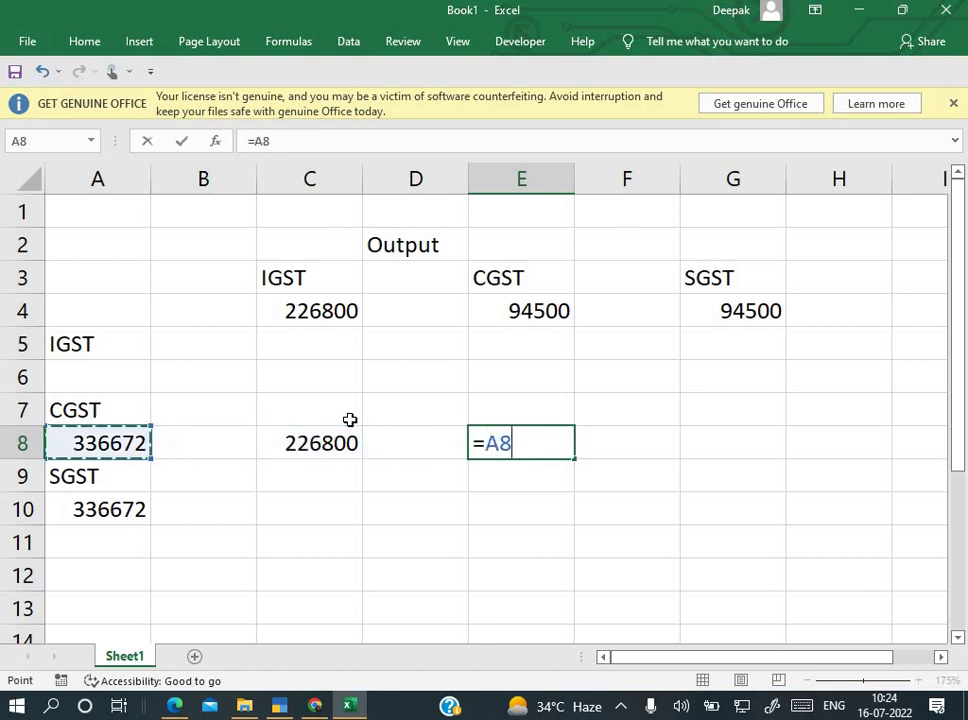
type("-")
key("Left")
key("Left")
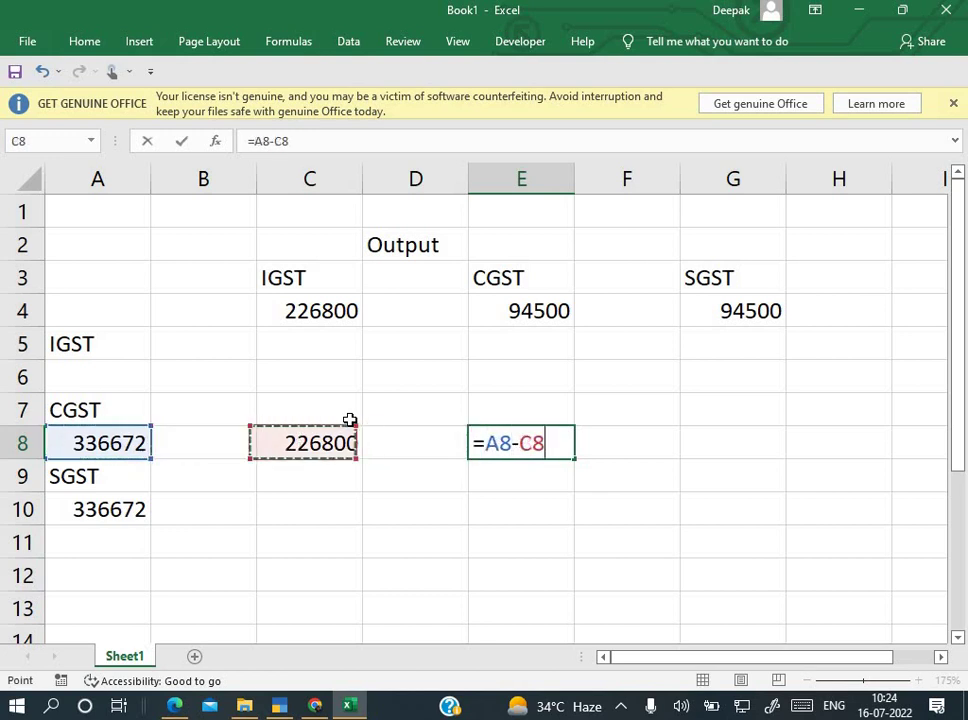
key("Return")
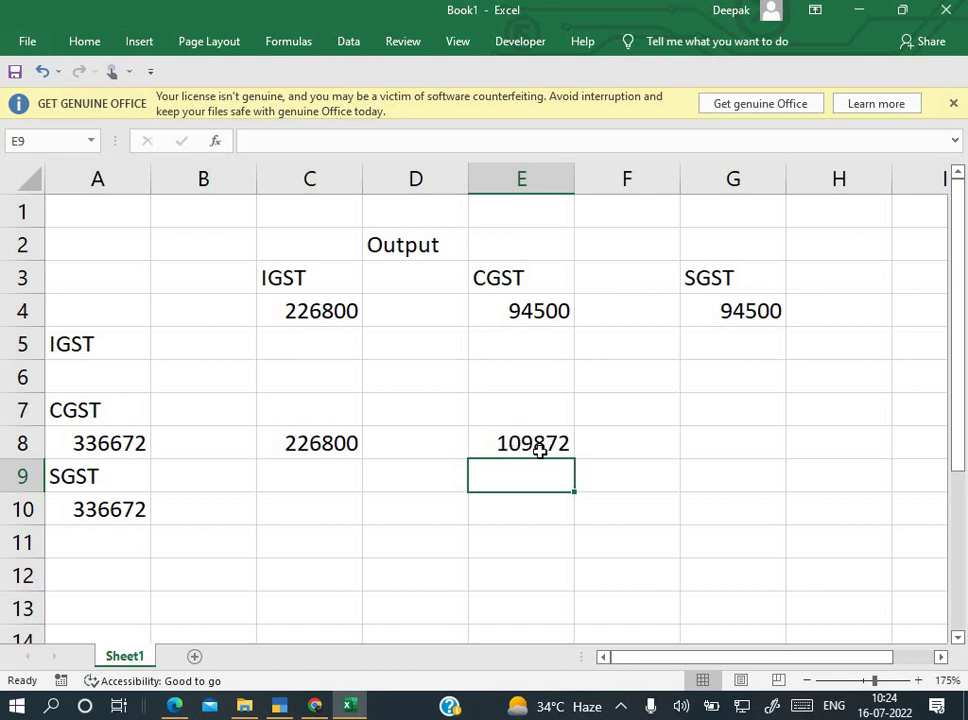
Step: Overwrite the formula in E8 with the fixed amount 94500
left_click(538, 444)
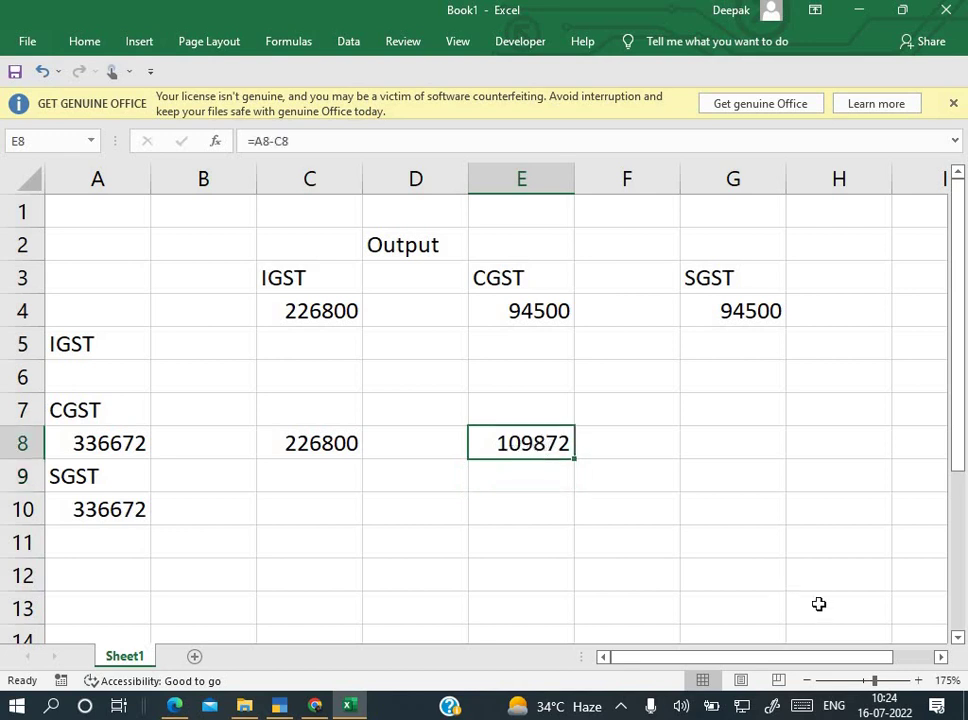
type("94")
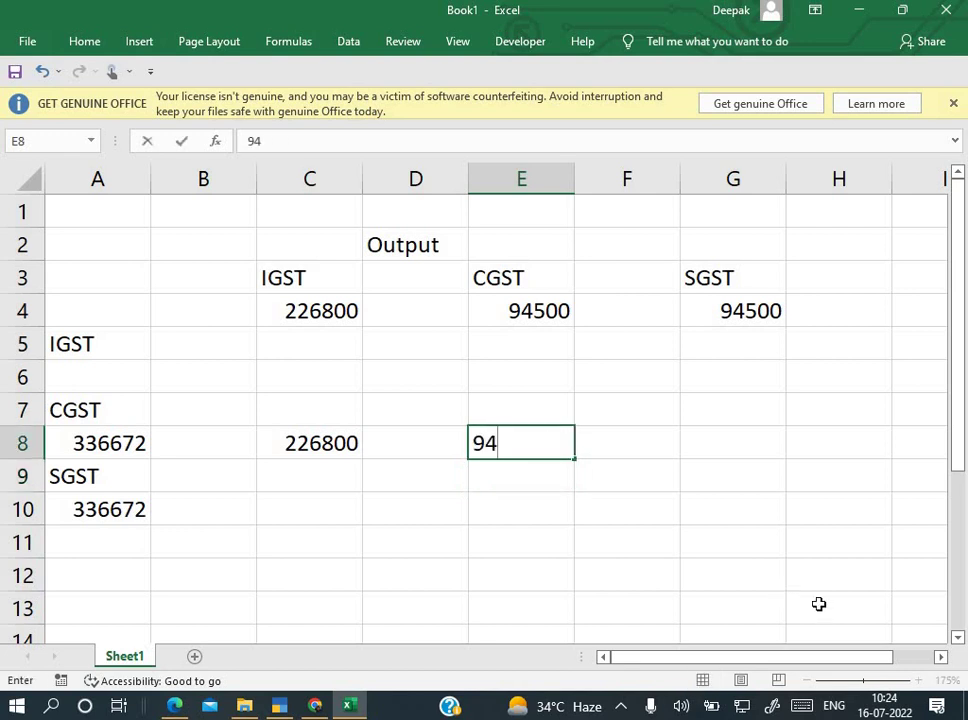
type("500")
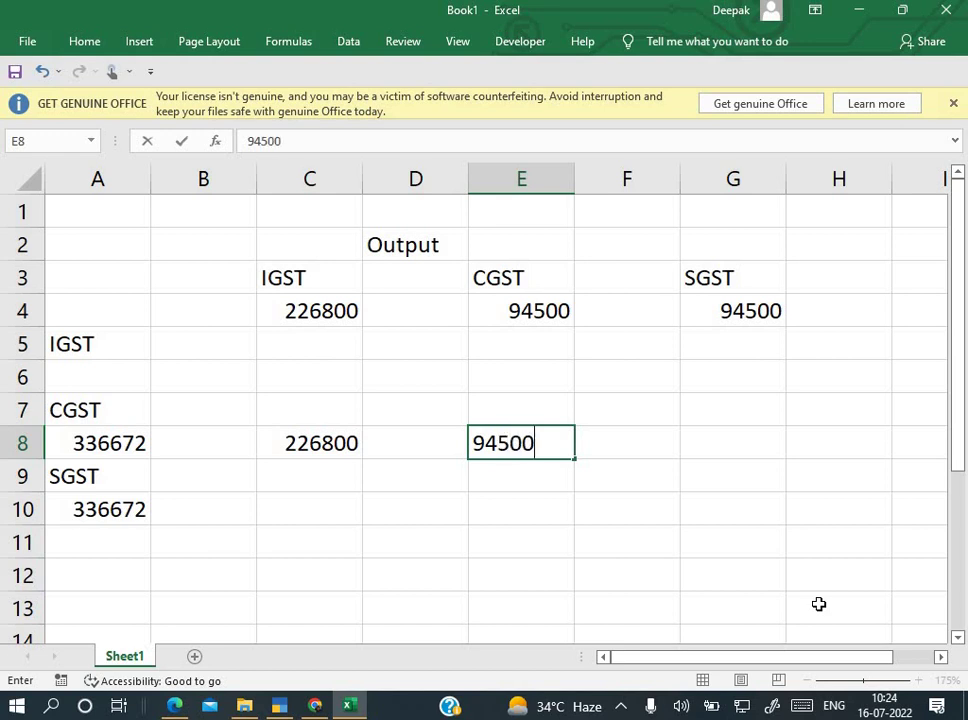
key("Return")
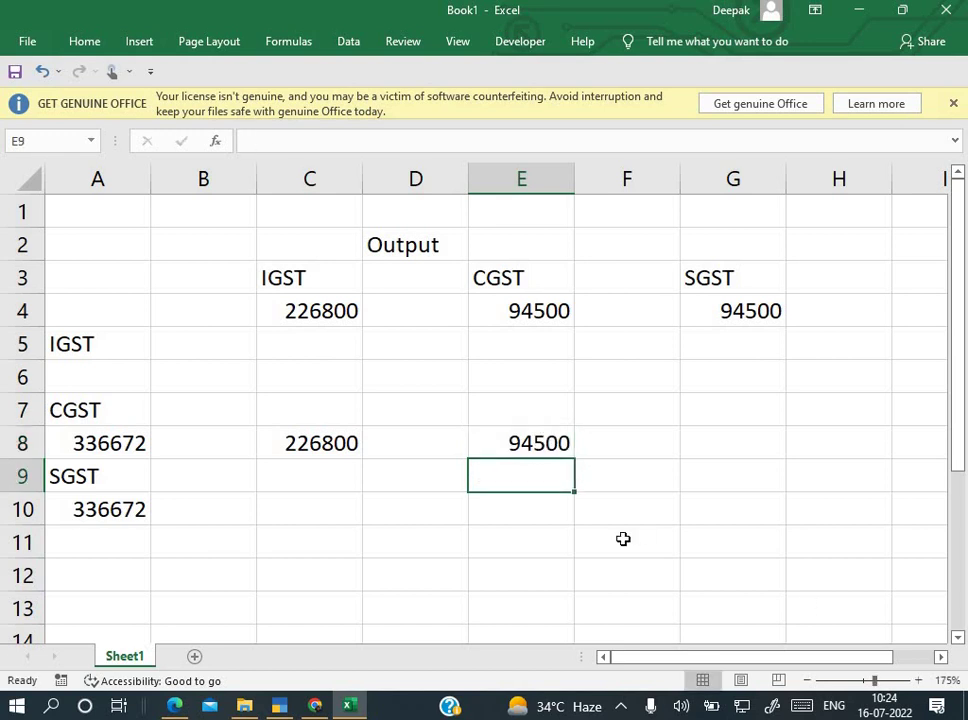
scroll(440, 511, "down", 1)
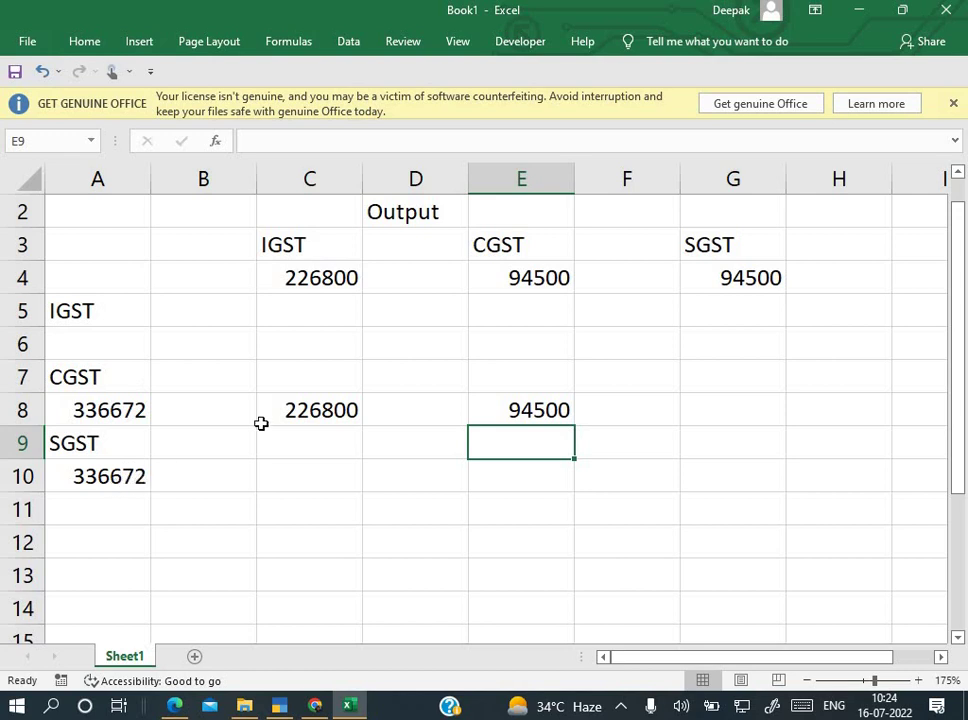
left_click(114, 414)
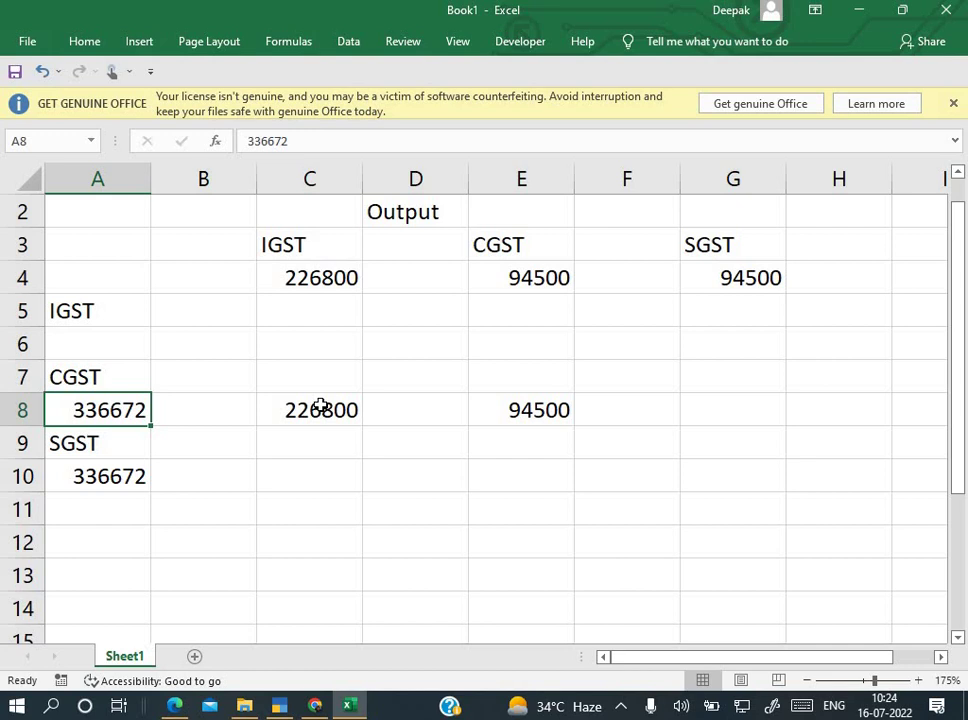
left_click(340, 545)
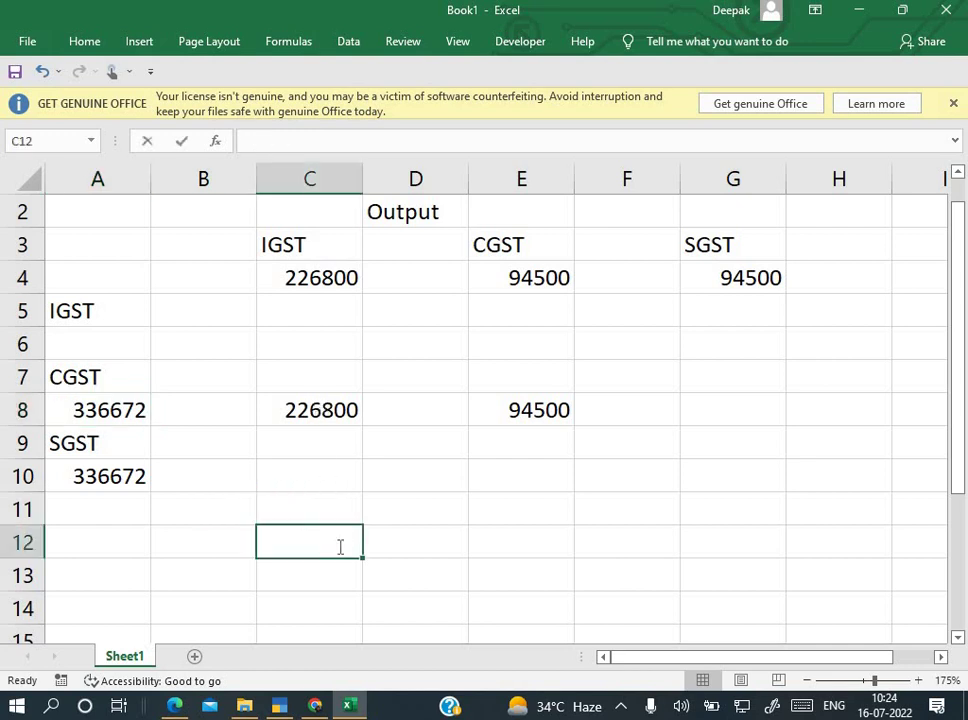
type("=")
left_click(103, 413)
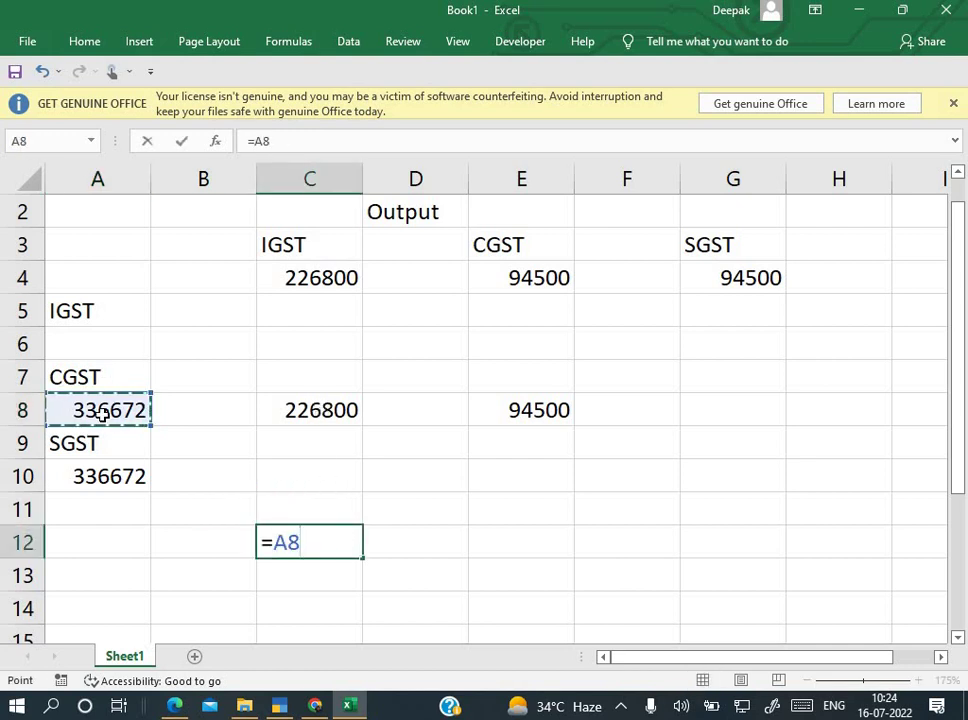
type("-")
left_click(288, 404)
key("Return")
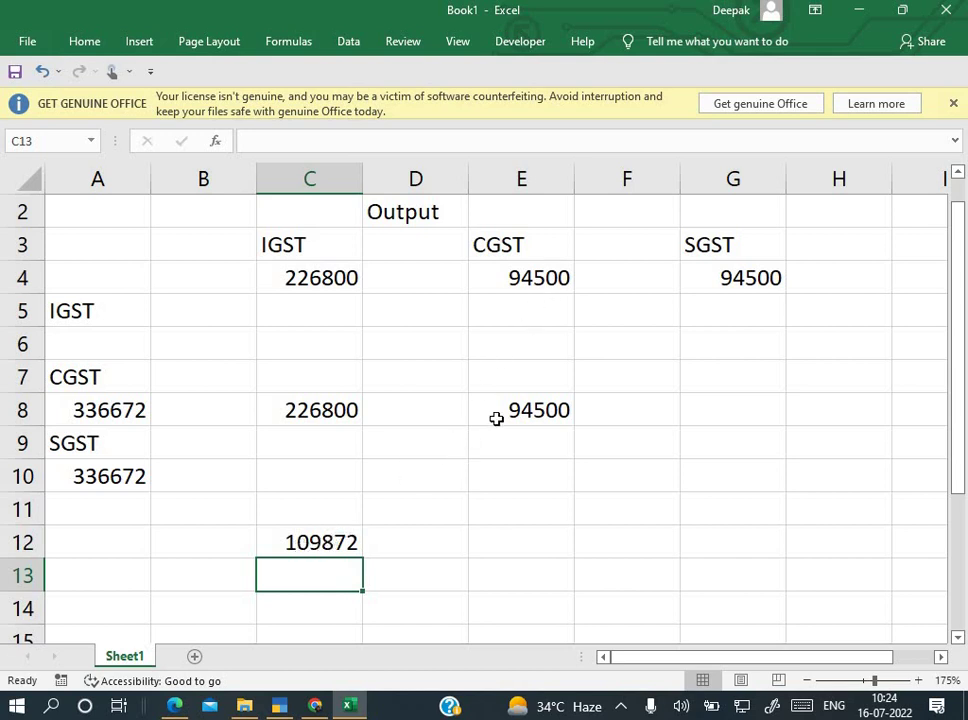
left_click(331, 547)
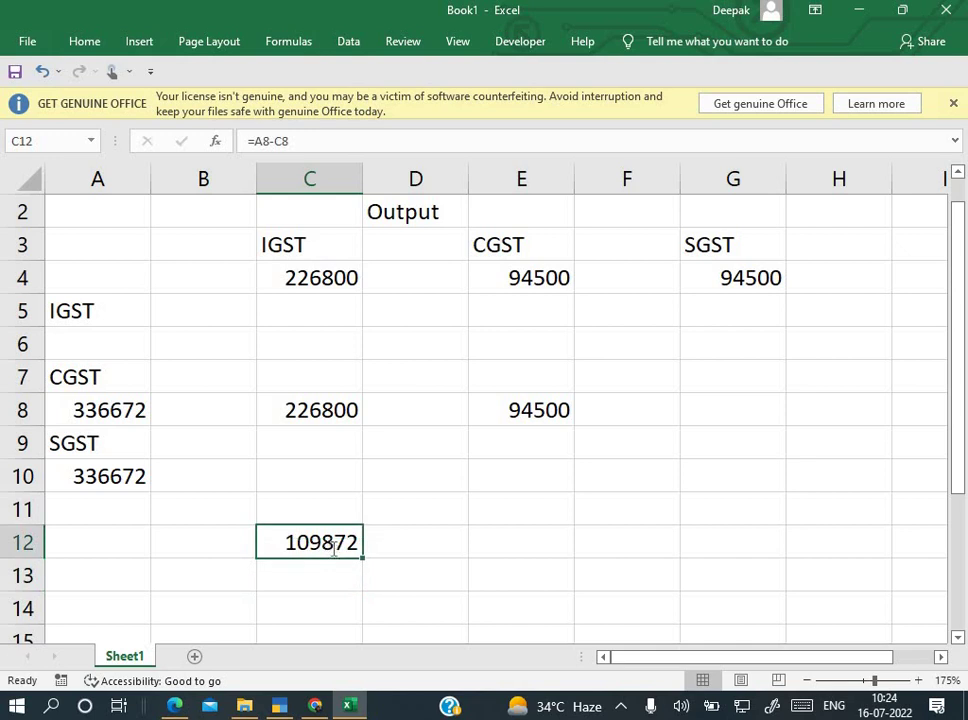
type("=")
key("Escape")
left_click(339, 583)
type("=")
left_click(337, 540)
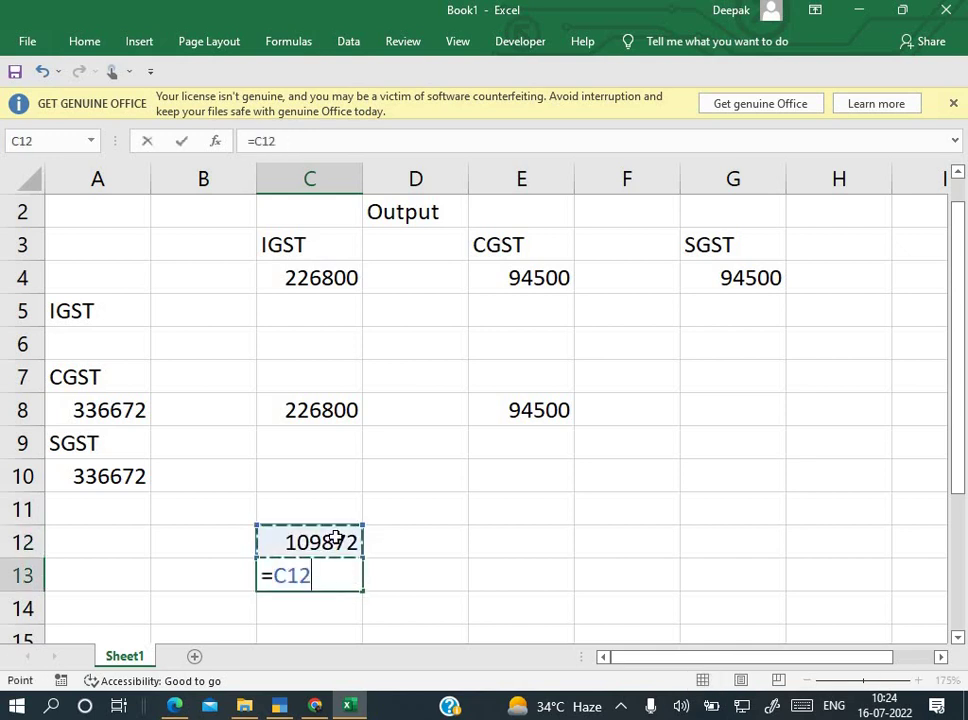
type("-")
left_click(539, 408)
key("Return")
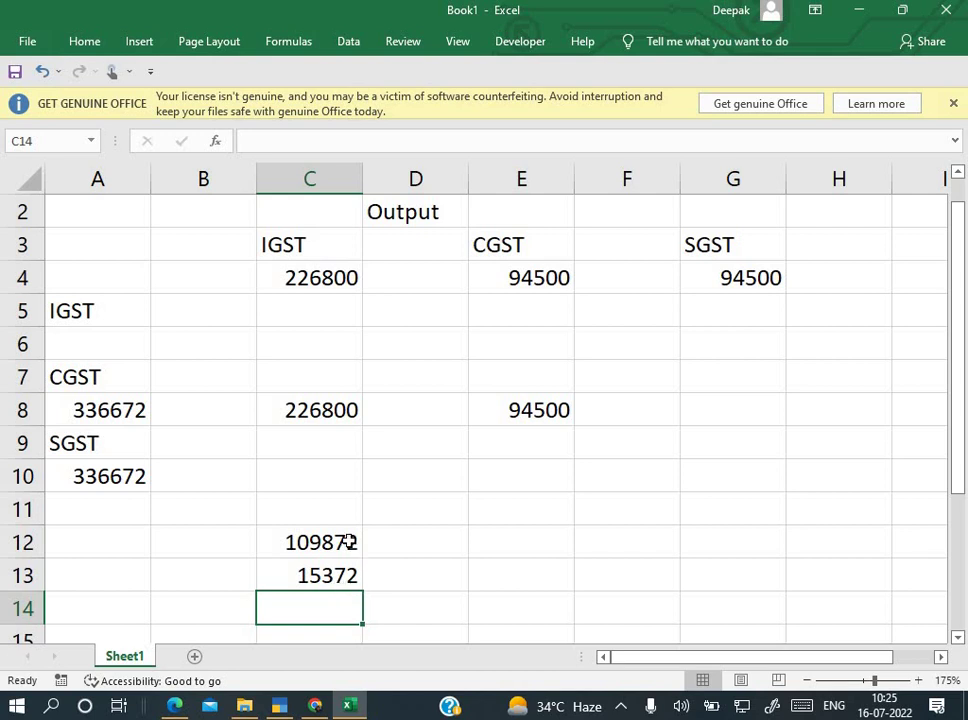
left_click(346, 545)
left_click_drag(345, 557, 341, 568)
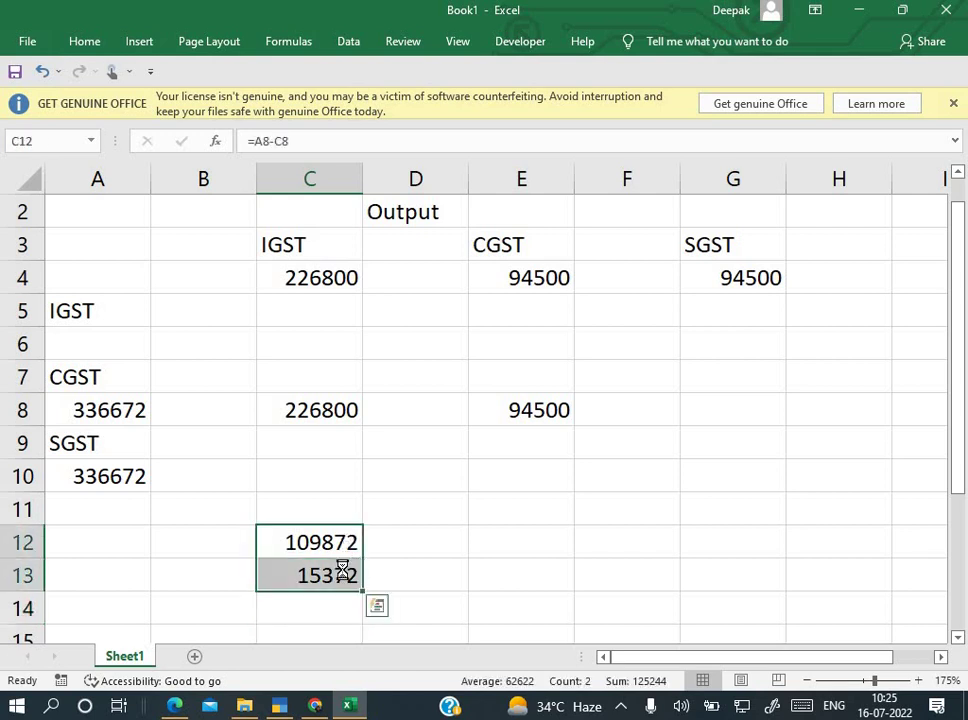
key("Delete")
left_click(313, 510)
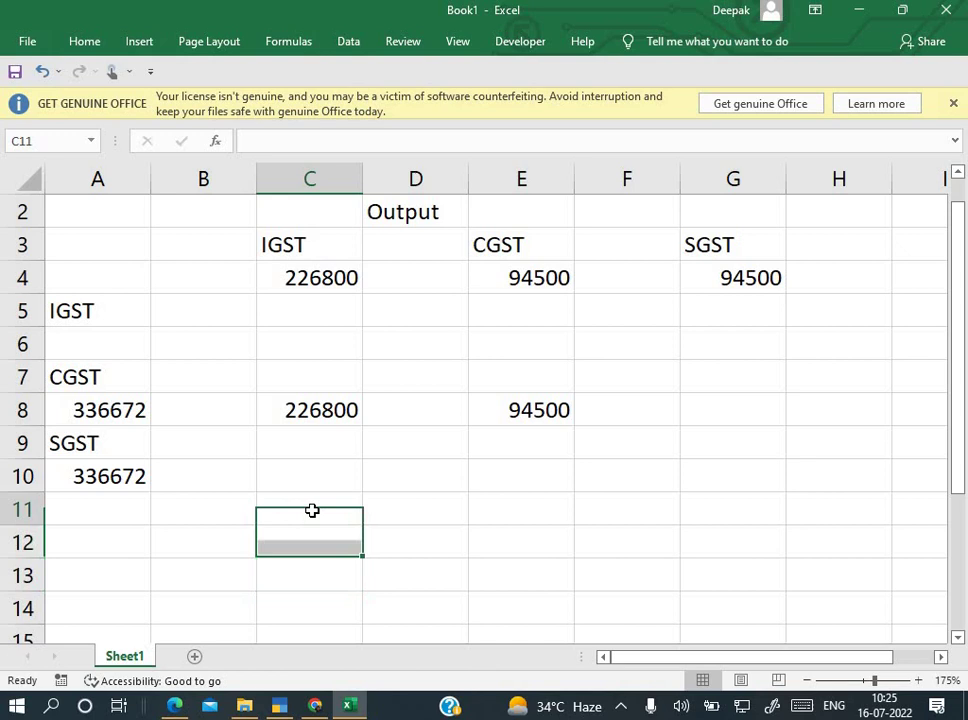
left_click(175, 516)
type("Ta")
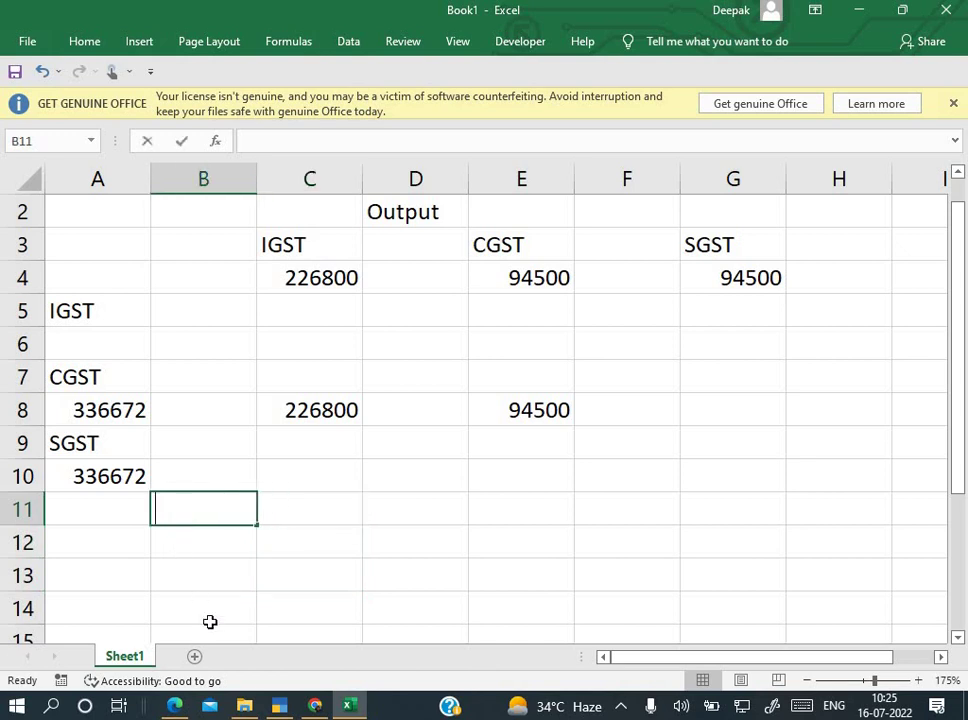
type("x l")
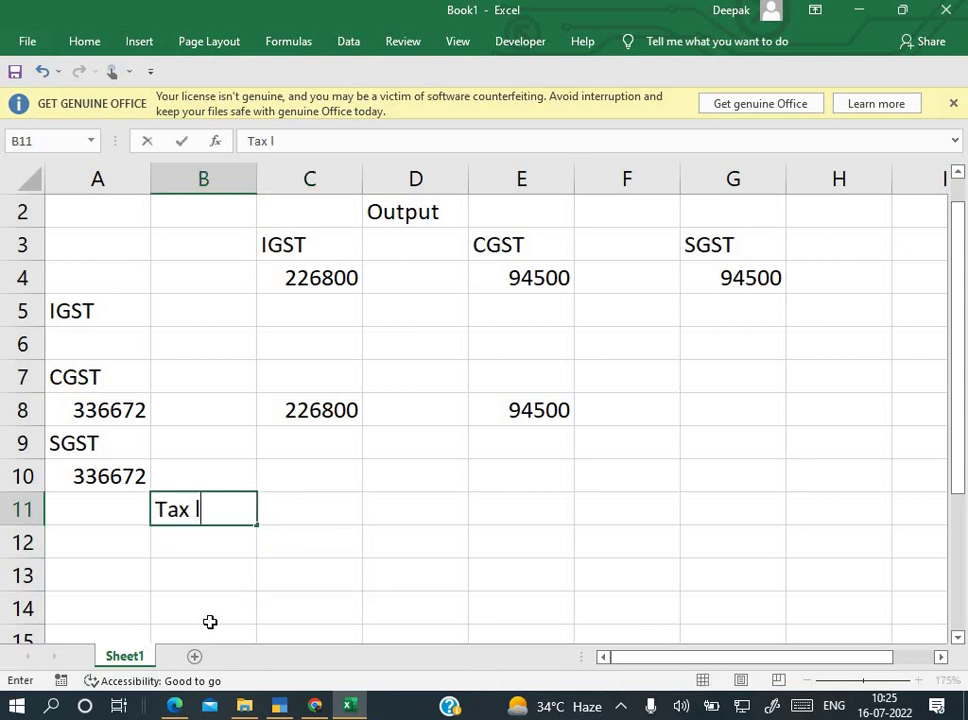
type("iabi;ity")
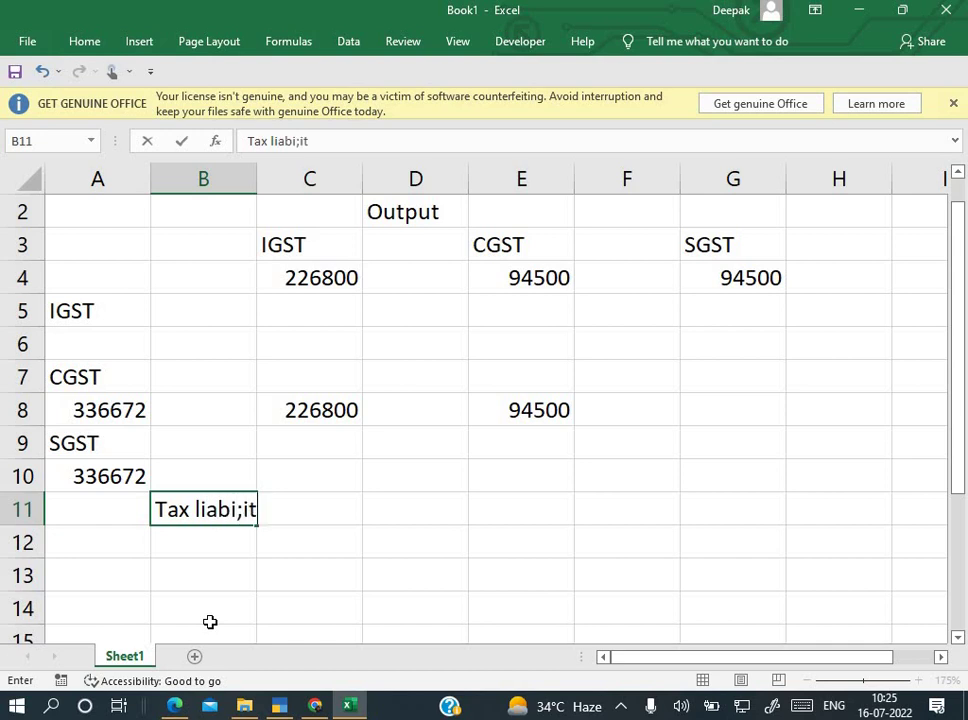
Step: Enter 0 in C11 under IGST and E11 under CGST
key("Right")
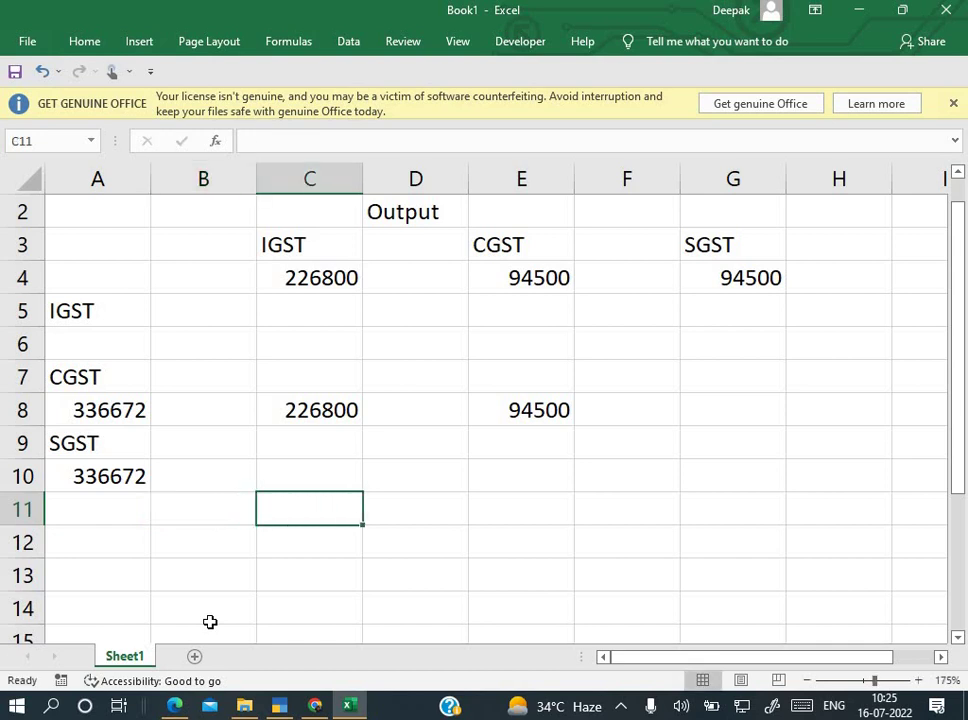
type("0")
key("Return")
key("Up")
key("Right")
key("Right")
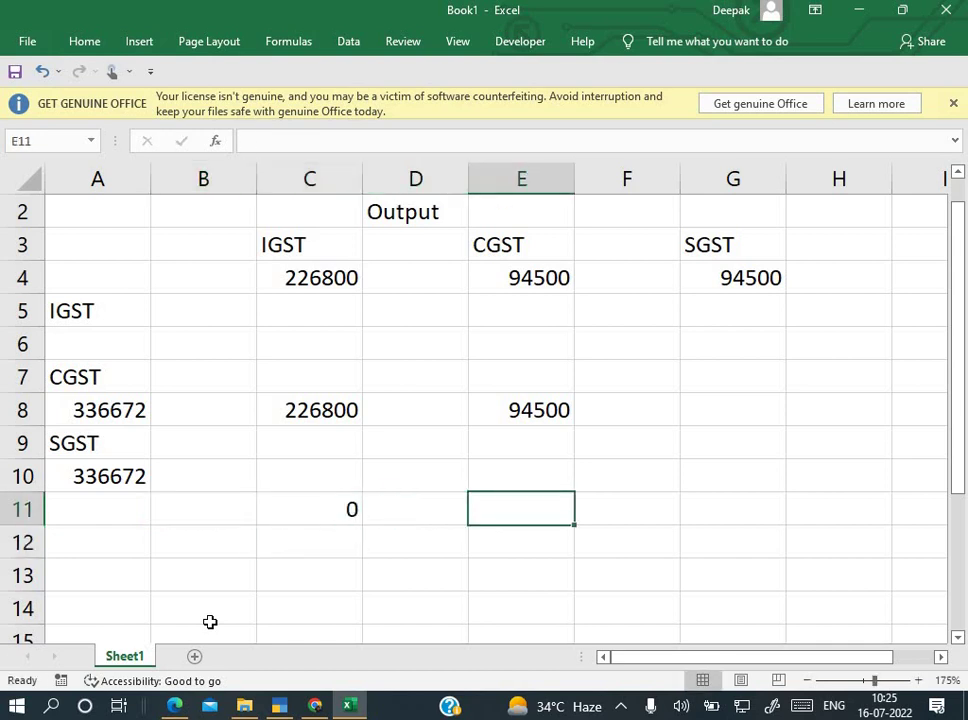
type("0")
key("Return")
Step: Put 94500 in G10 under SGST and 0 in G11
key("Up")
key("Up")
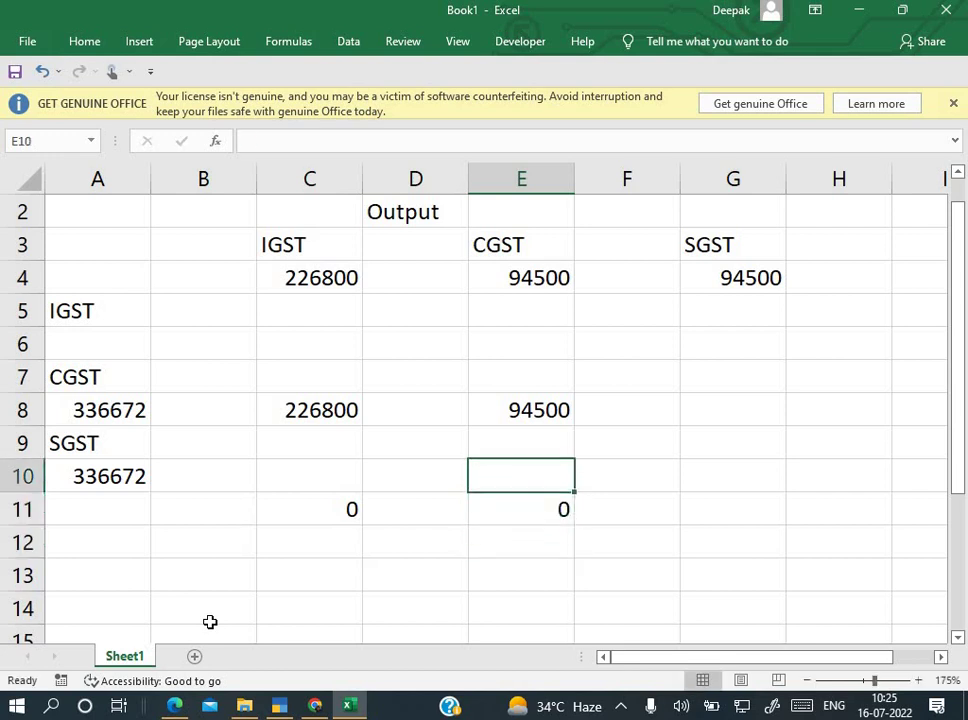
key("Right")
key("Right")
type("=")
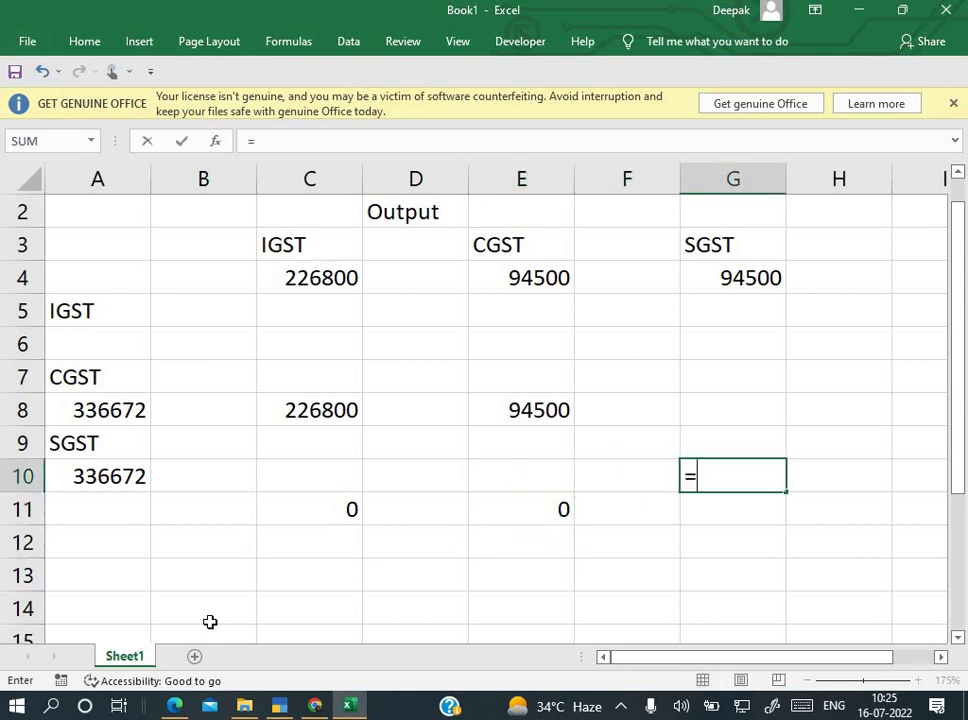
key("Escape")
type("94500")
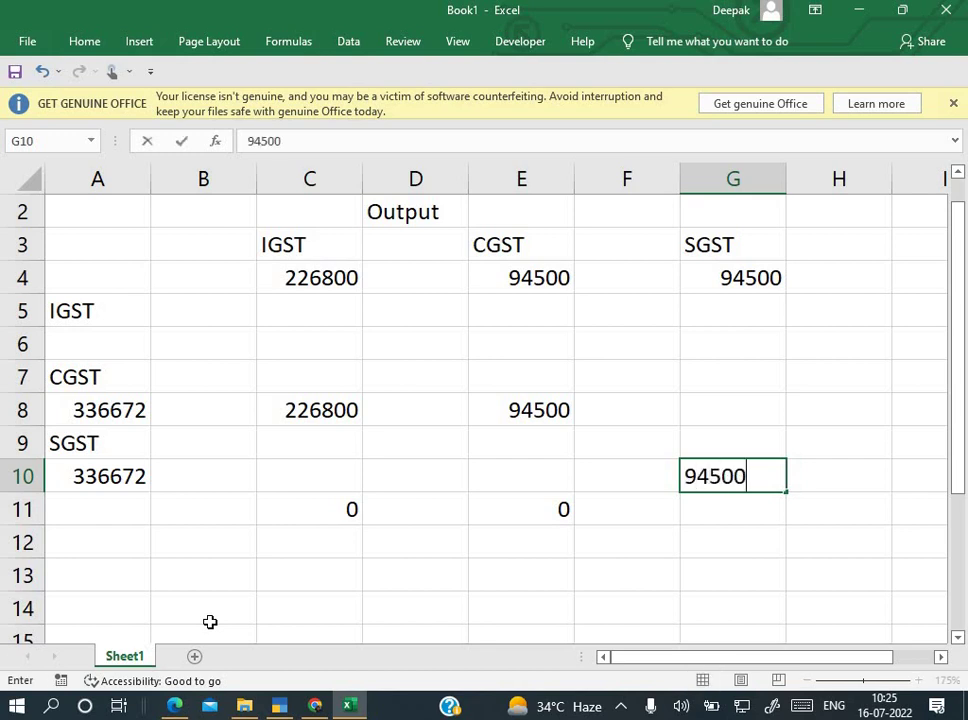
key("Return")
type("0")
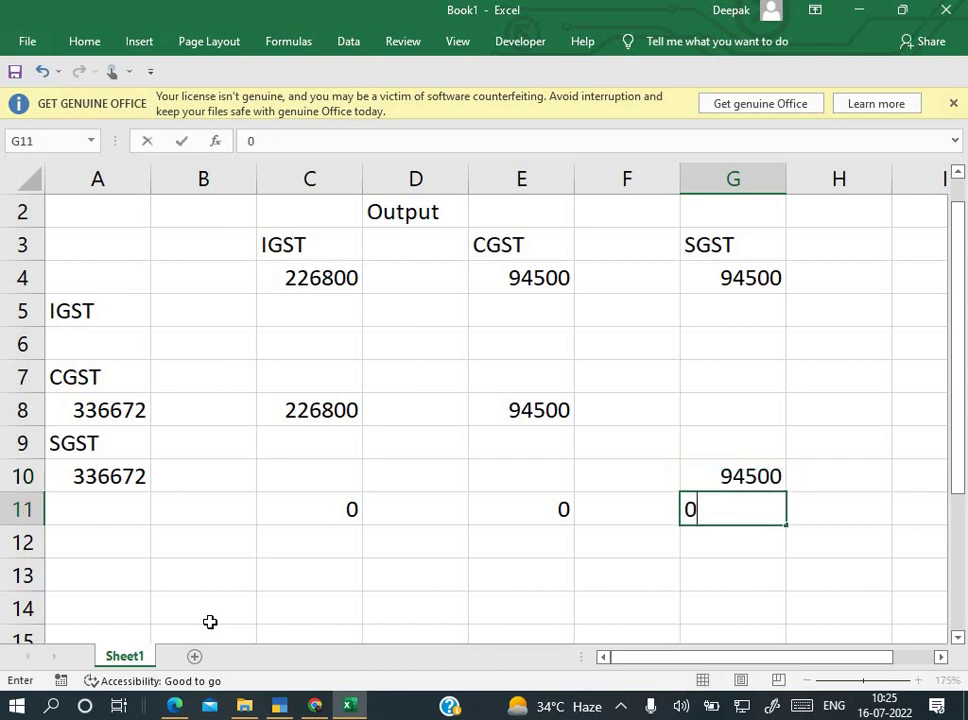
key("Return")
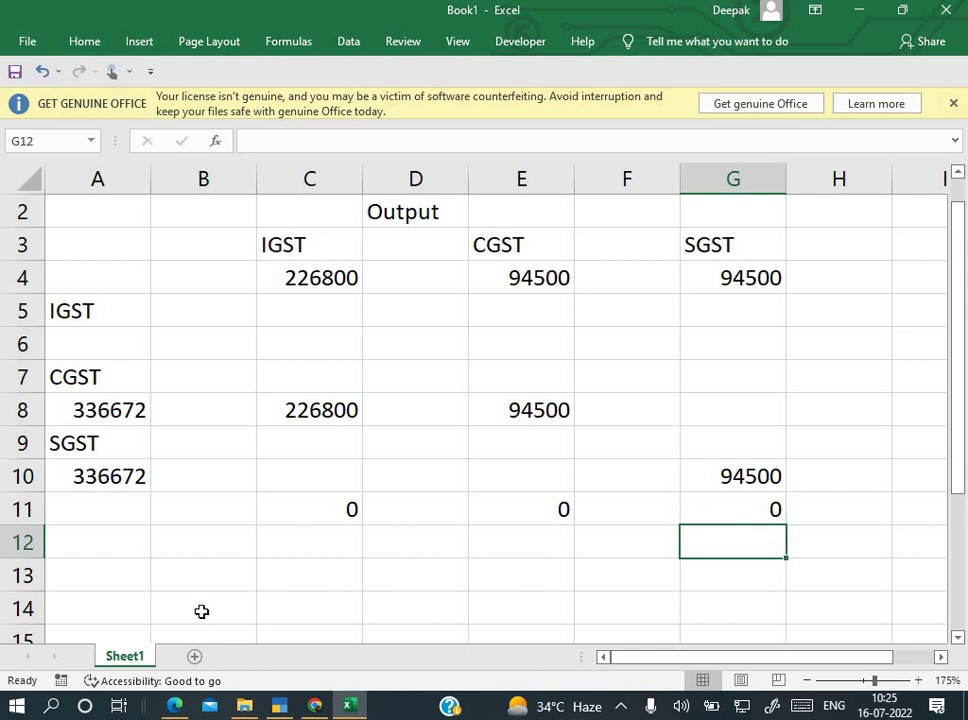
Step: Enter the formula =A8-C8-E8 in A14 for the remaining CGST credit
left_click(106, 413)
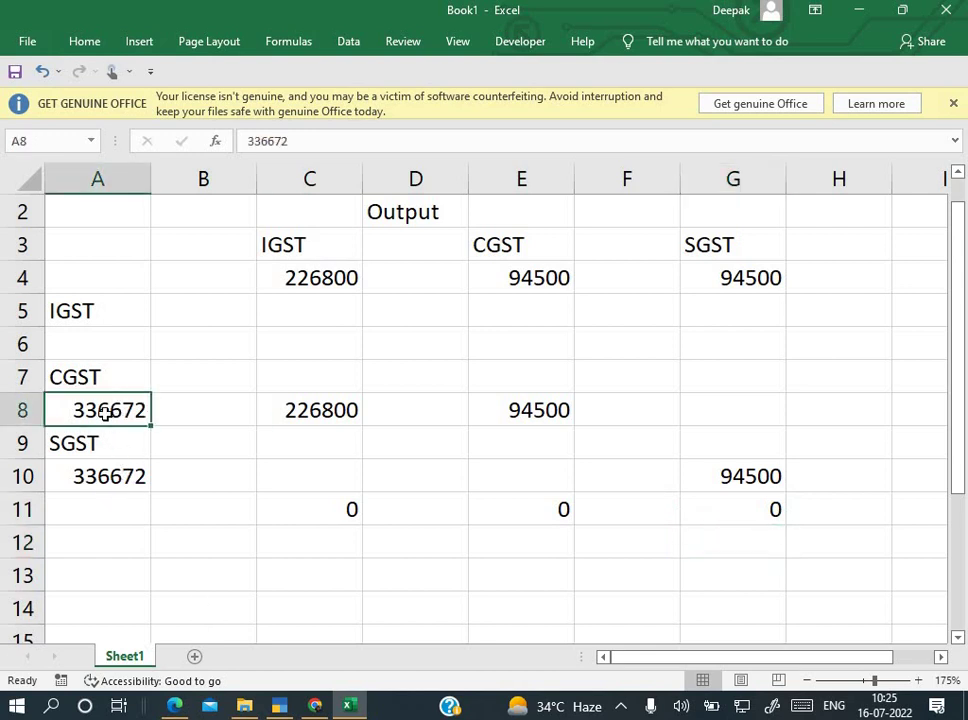
left_click(83, 497)
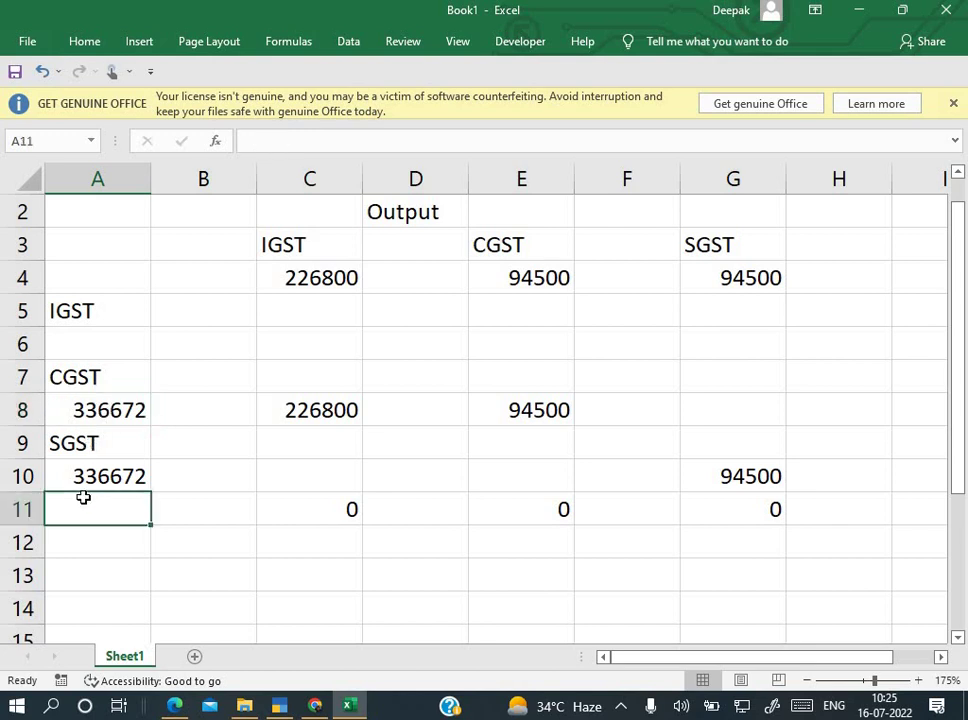
left_click(133, 592)
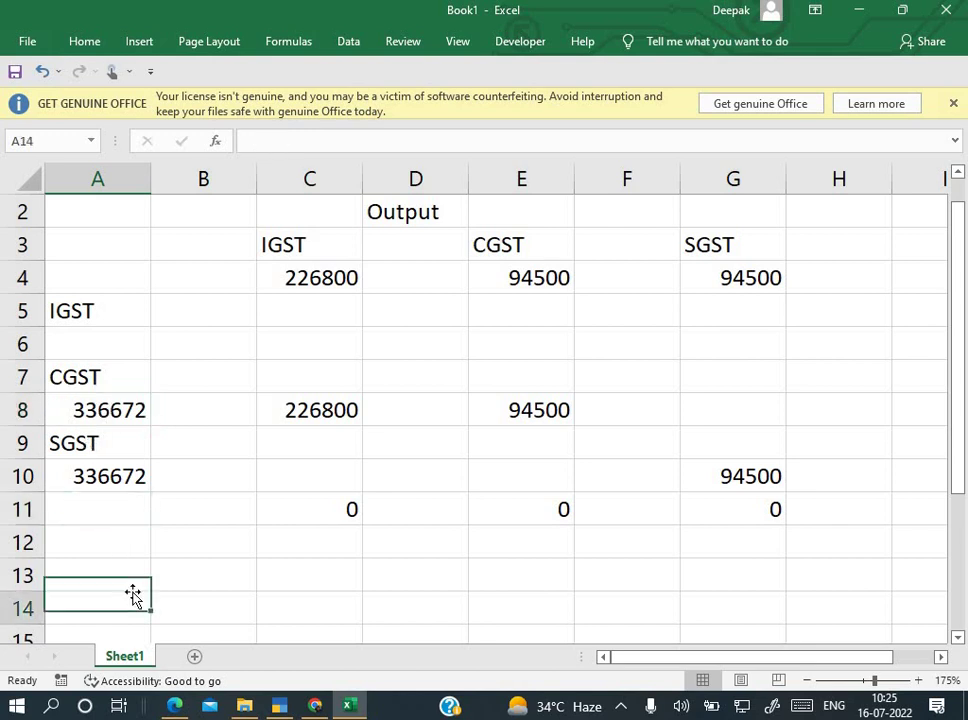
type("=")
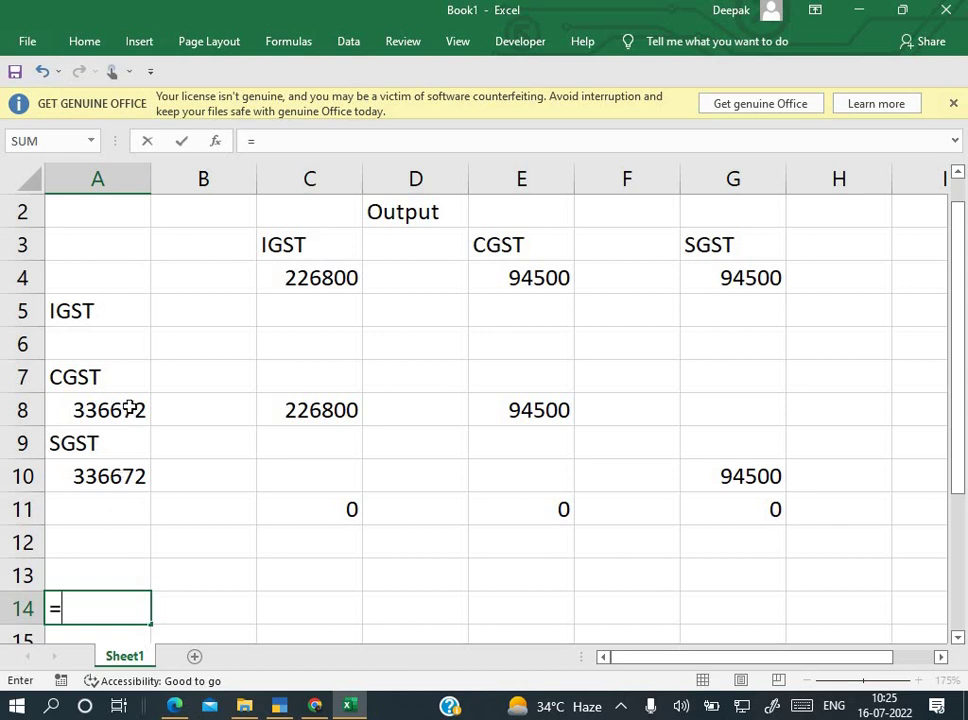
left_click(130, 408)
type("-")
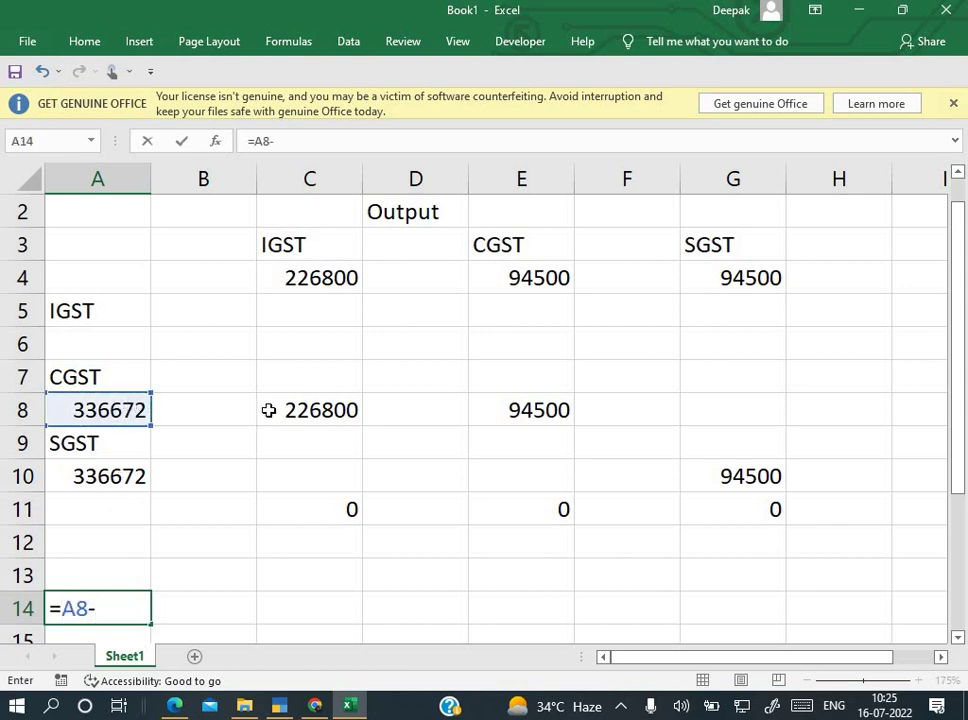
left_click(292, 412)
type("=")
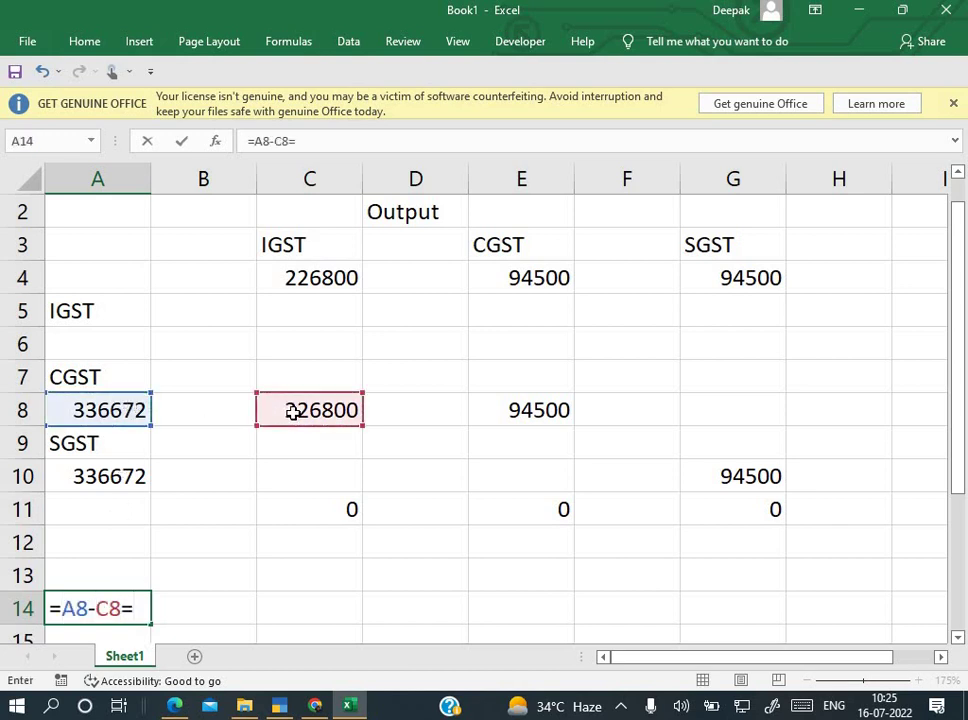
key("BackSpace")
type("-")
left_click(504, 408)
key("Return")
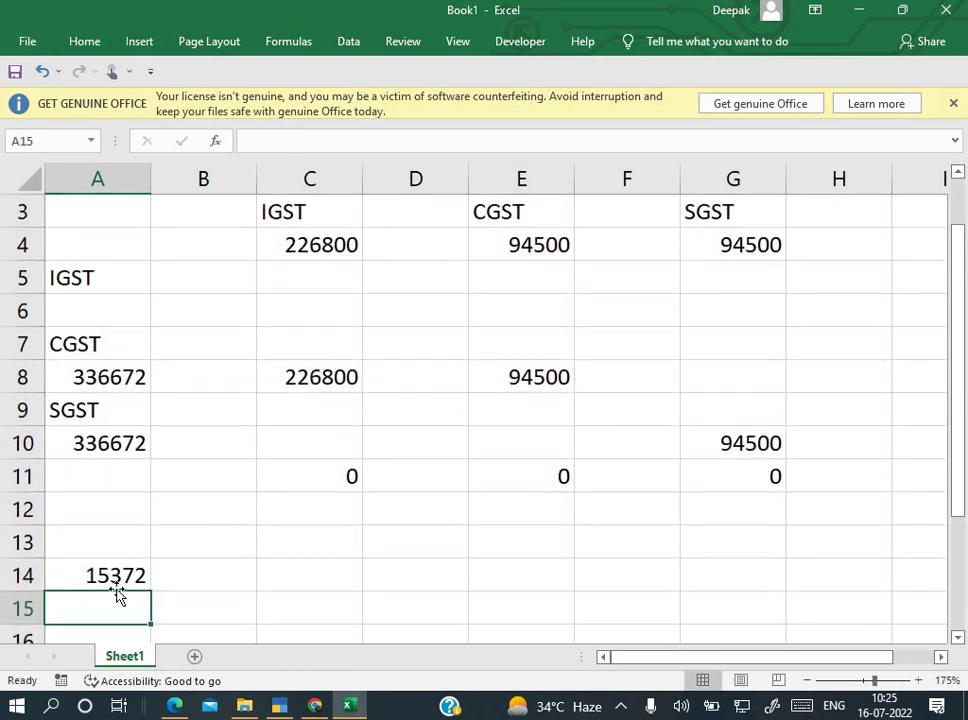
Step: Enter =A10-G10 in B14 to get the SGST credit balance of 242172
left_click(225, 575)
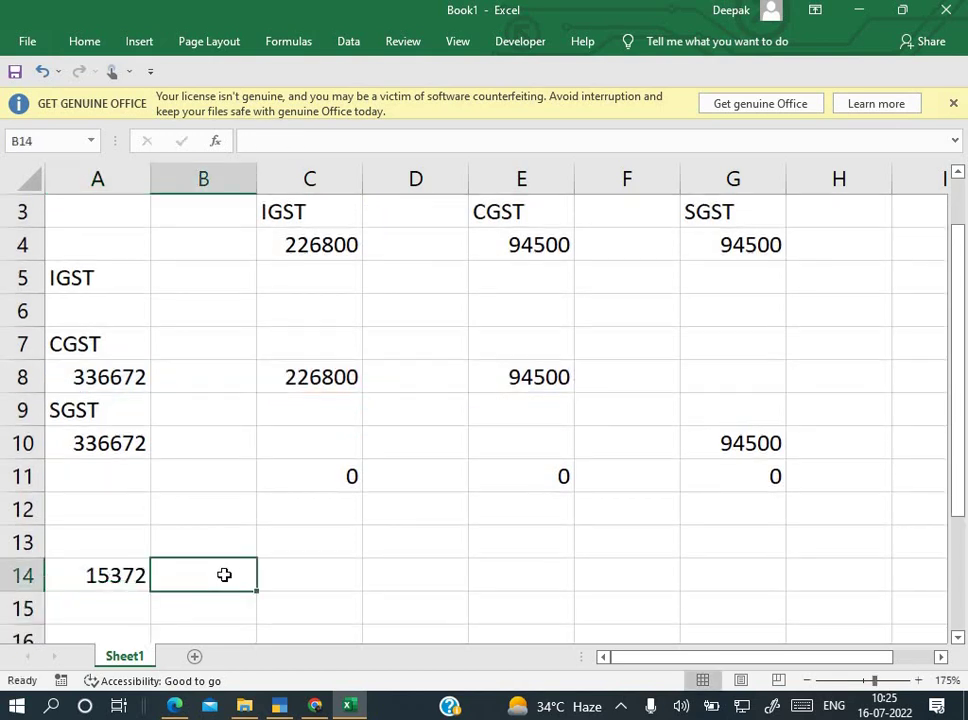
type("=")
left_click(132, 443)
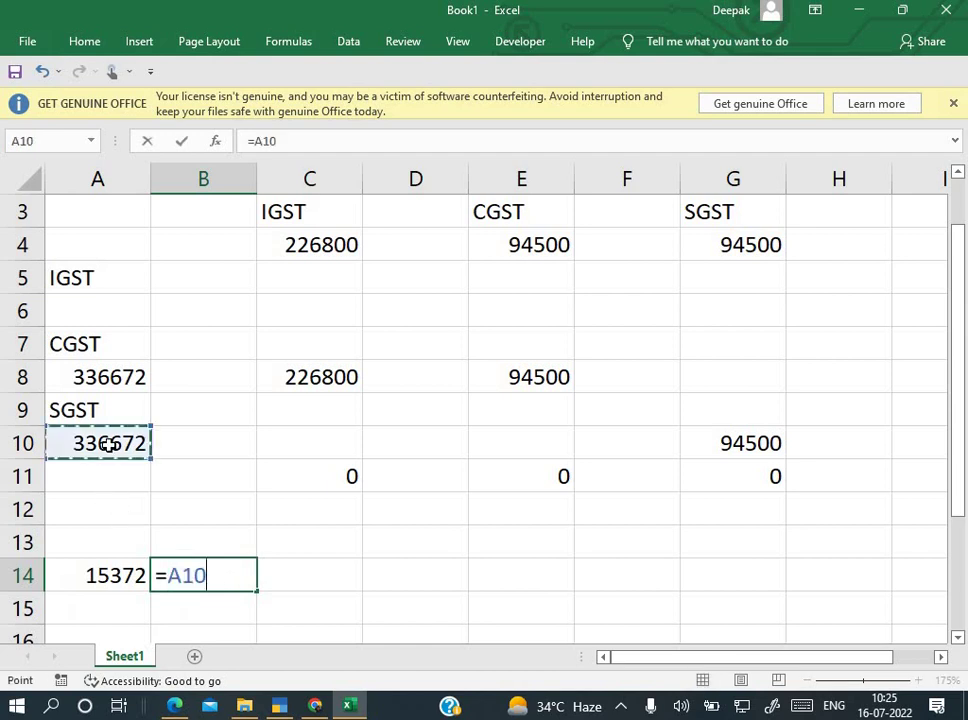
type("-")
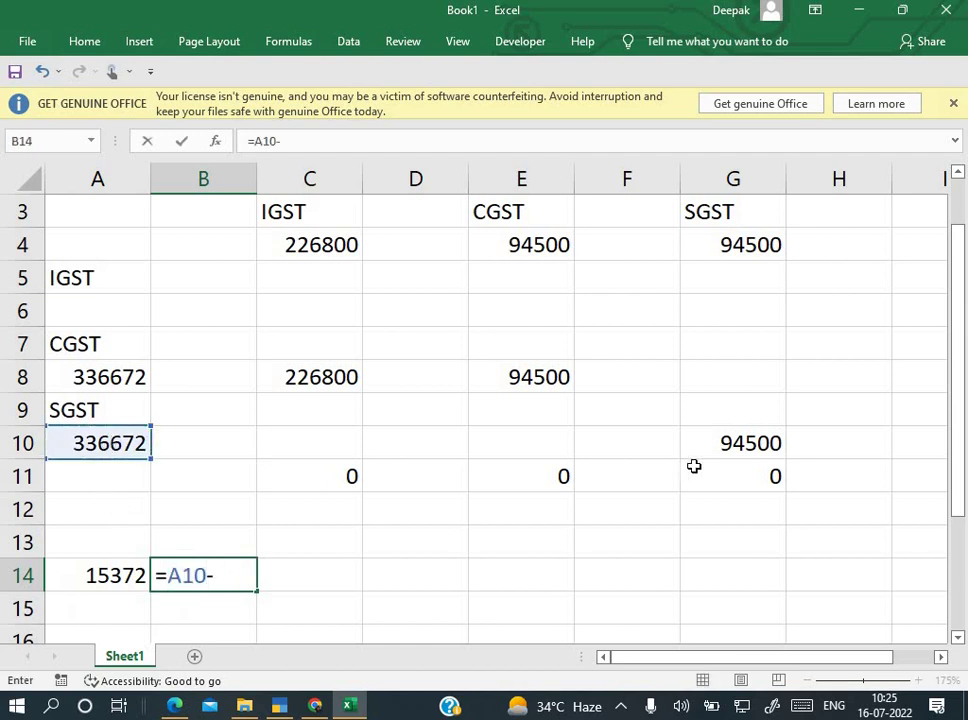
left_click(745, 443)
key("Return")
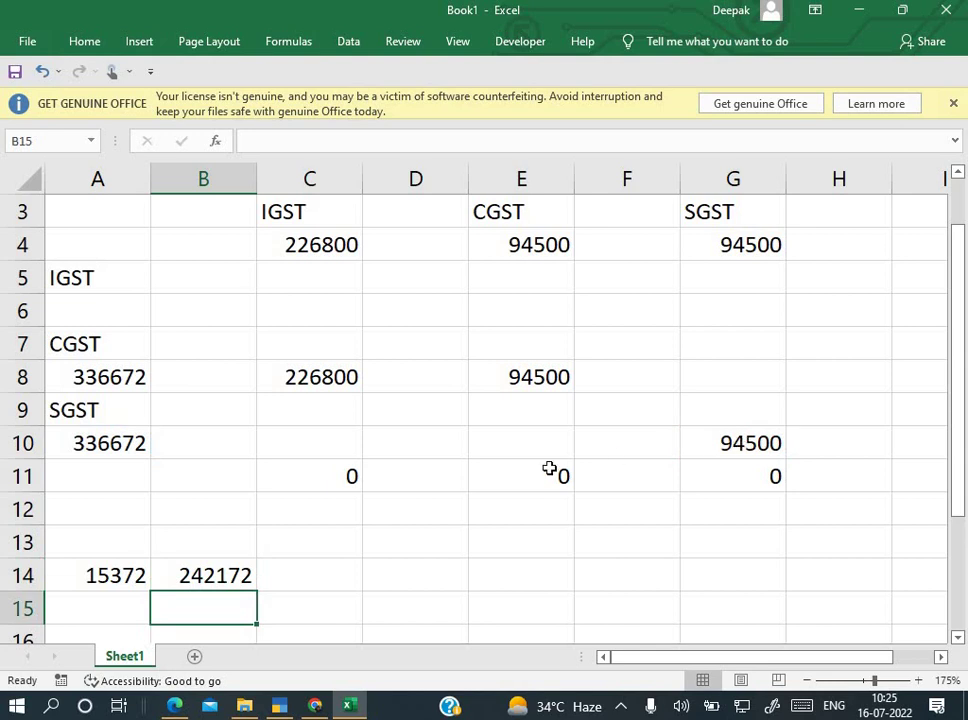
left_click_drag(134, 542, 184, 542)
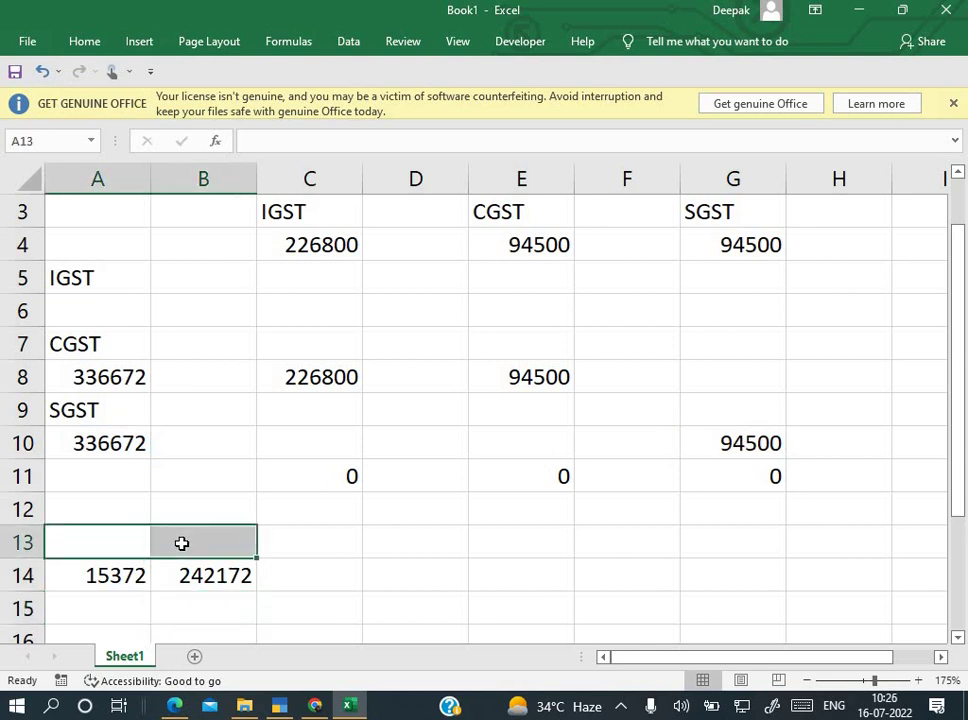
scroll(308, 543, "up", 2)
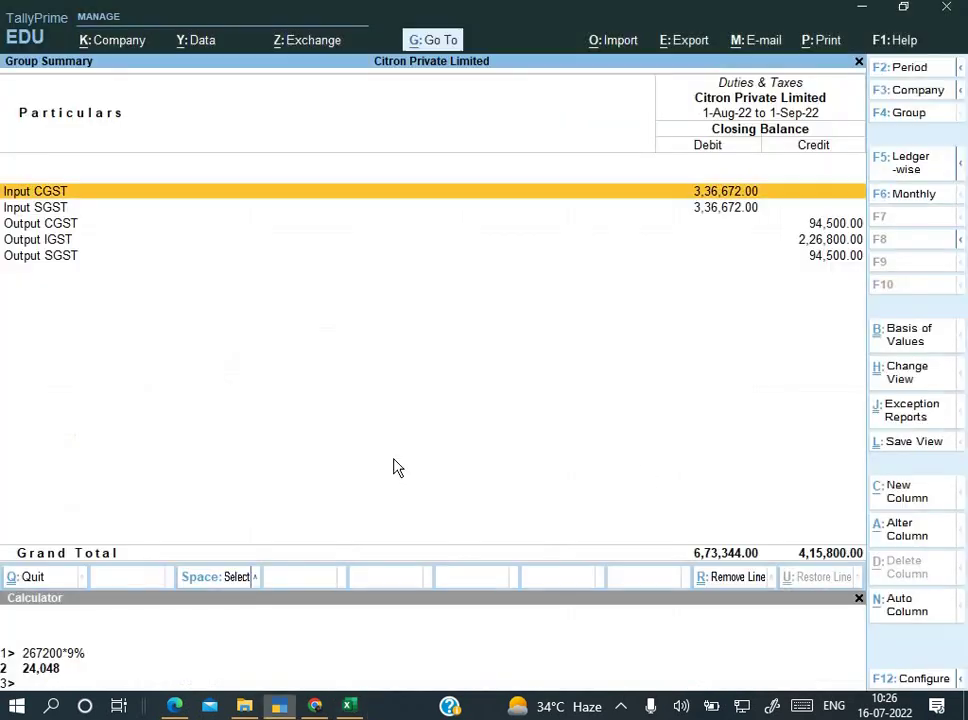
Step: Start a new TallyPrime voucher dated 2-Sep-22
key("alt+Tab")
key("Escape")
key("Escape")
key("v")
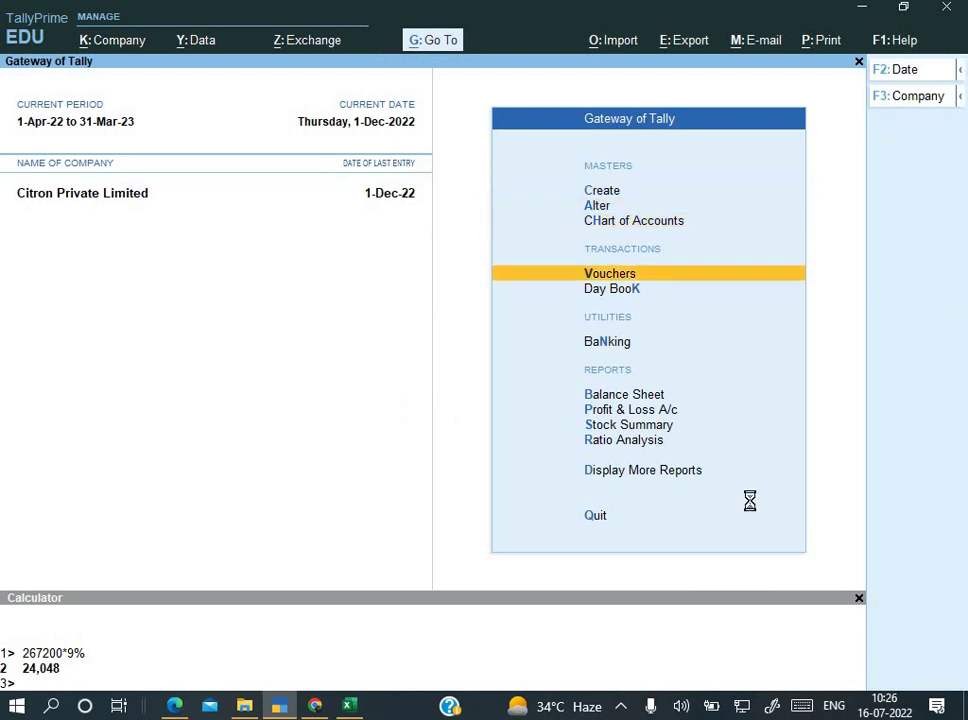
key("F2")
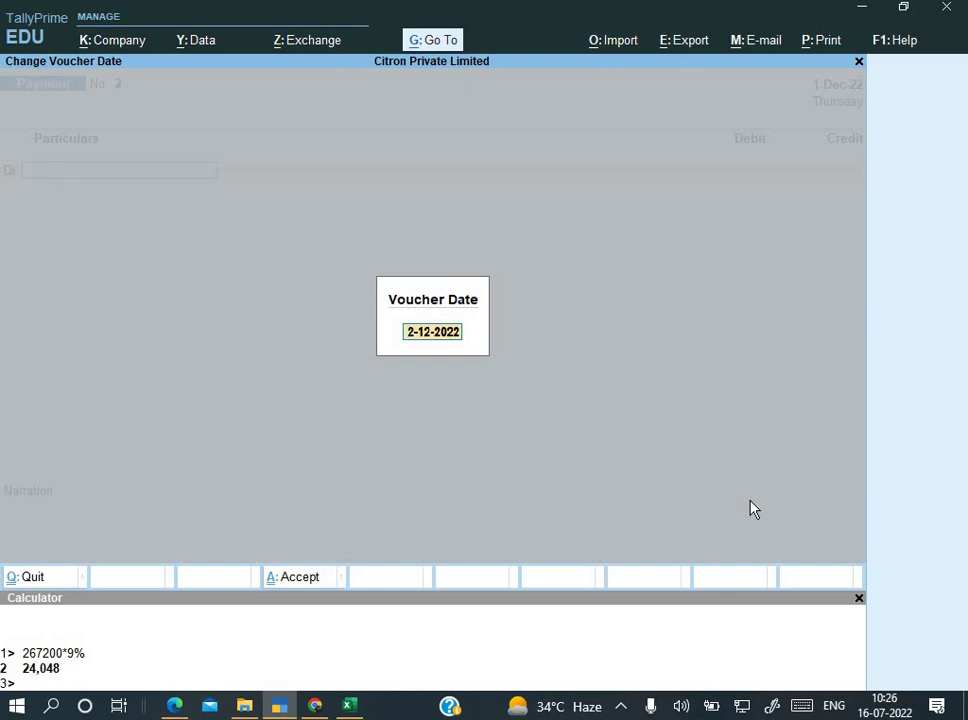
type("2-9")
key("Return")
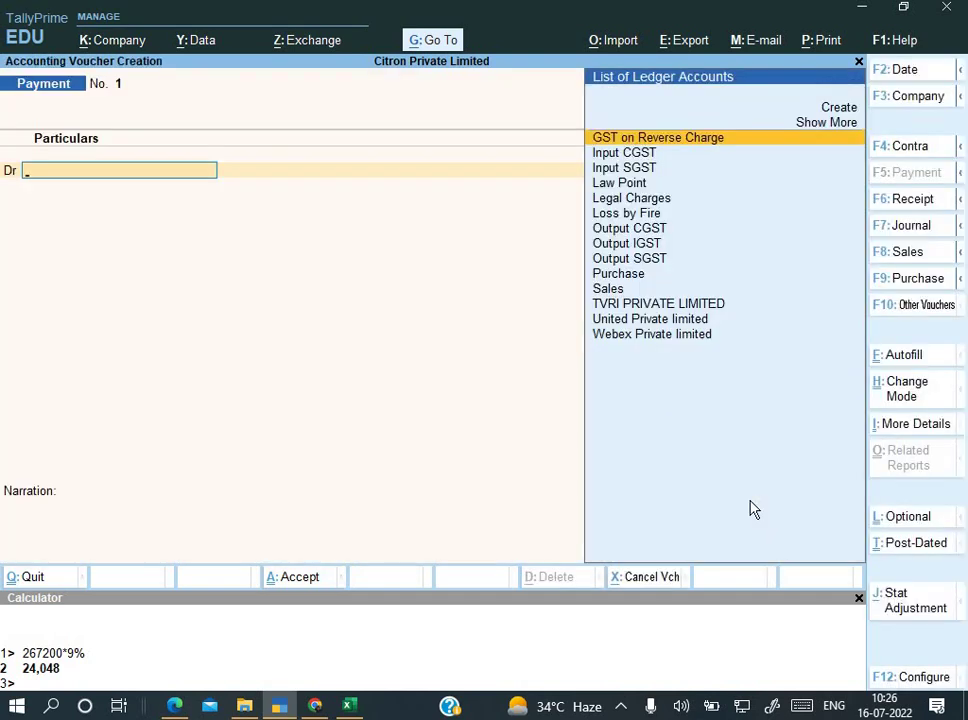
Step: Make it a Journal with GST stat adjustment: Decrease of Tax Liability, Adjustment Against Credit
key("alt+j")
key("Escape")
key("F7")
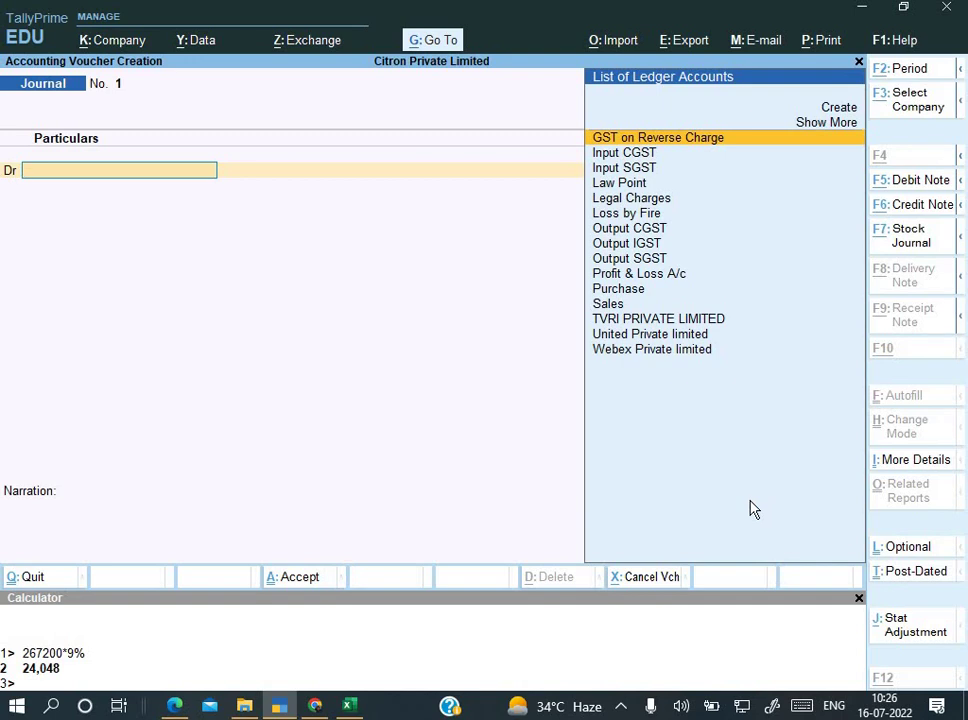
key("alt+j")
key("Return")
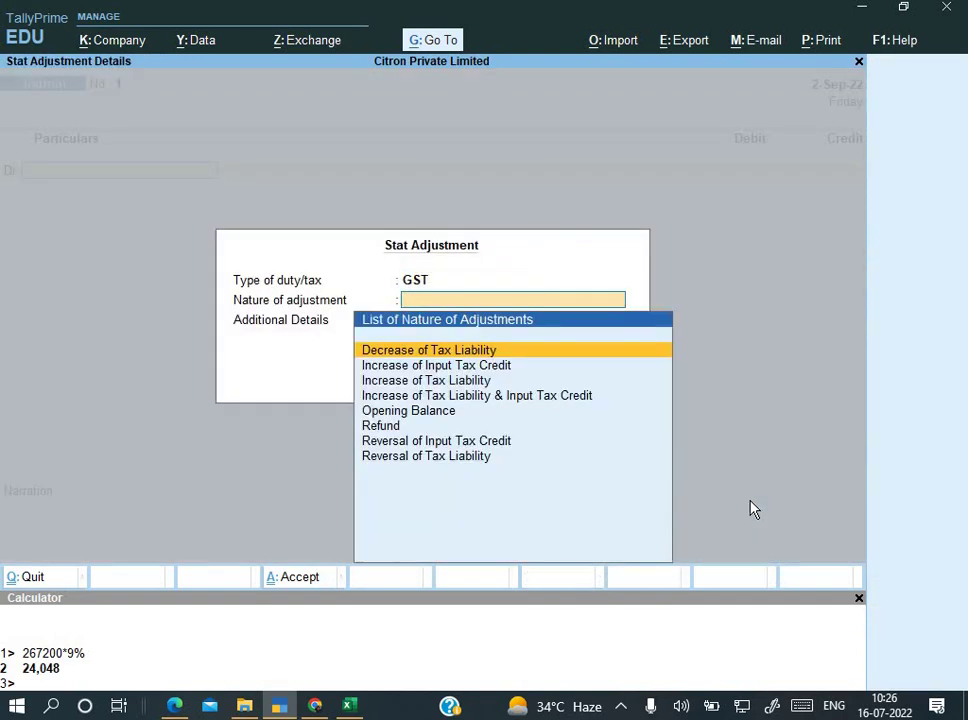
key("Return")
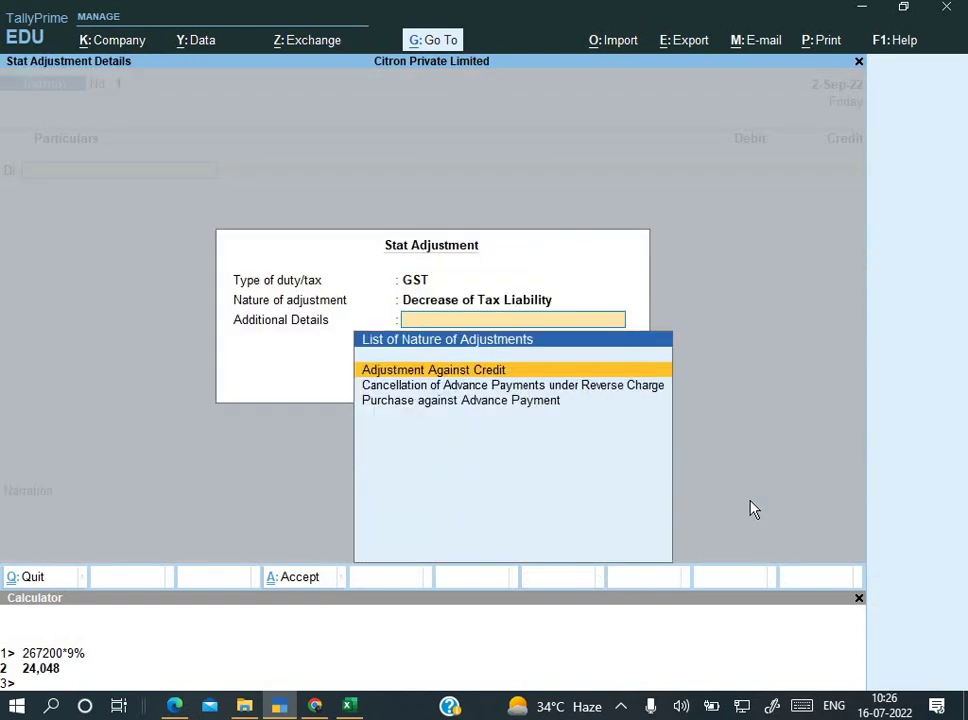
key("Return")
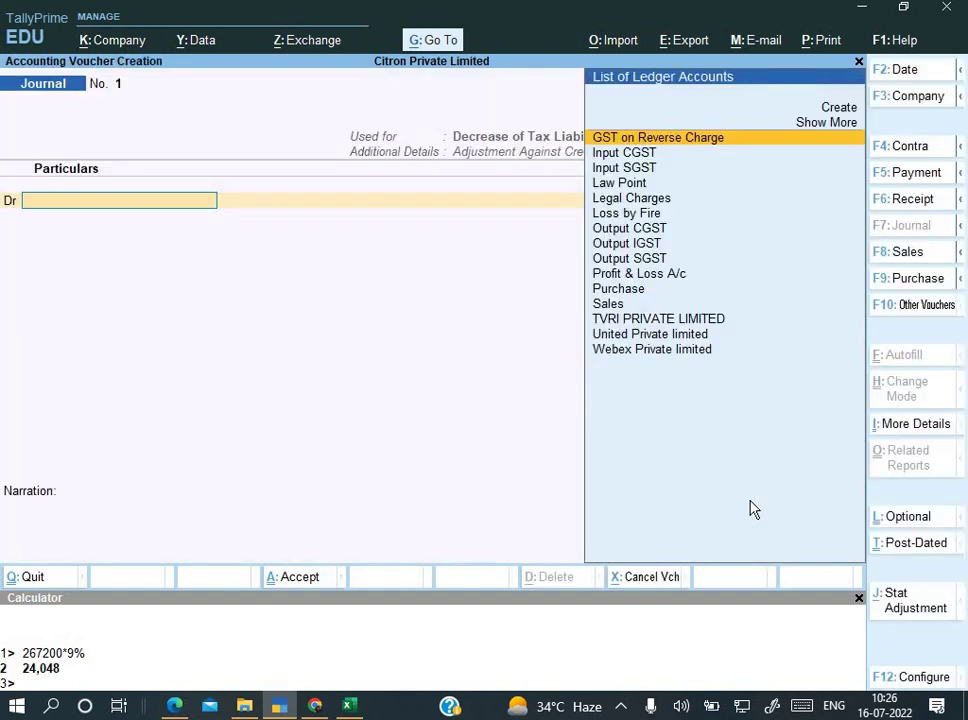
Step: Debit Output IGST with 2,26,800, skipping the GST details
type("O")
key("Down")
key("Down")
key("Down")
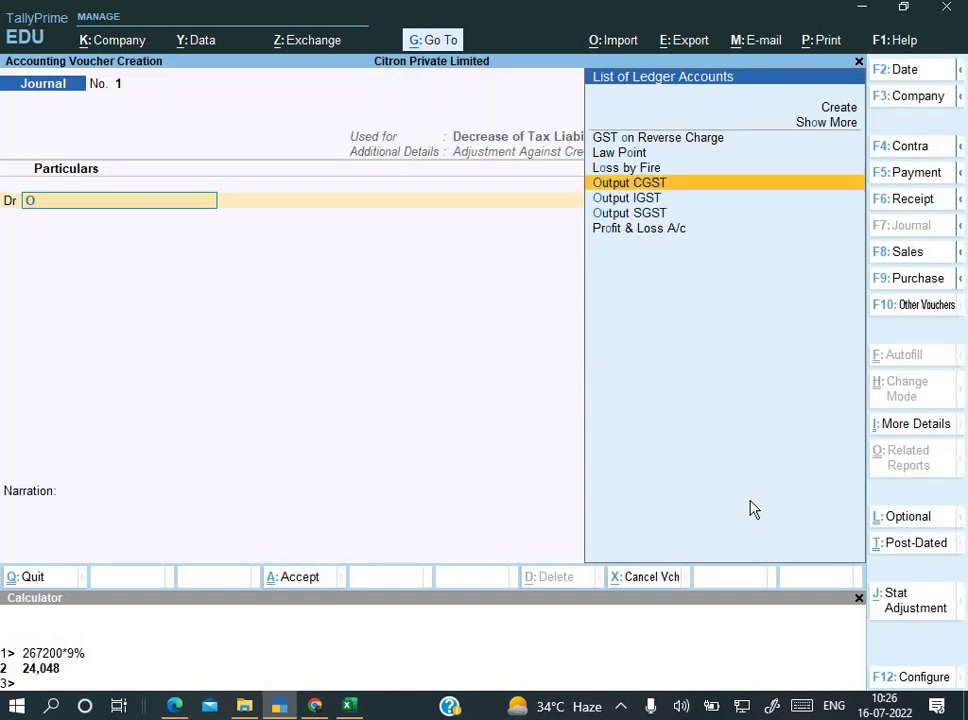
key("Down")
key("Return")
key("alt+Tab")
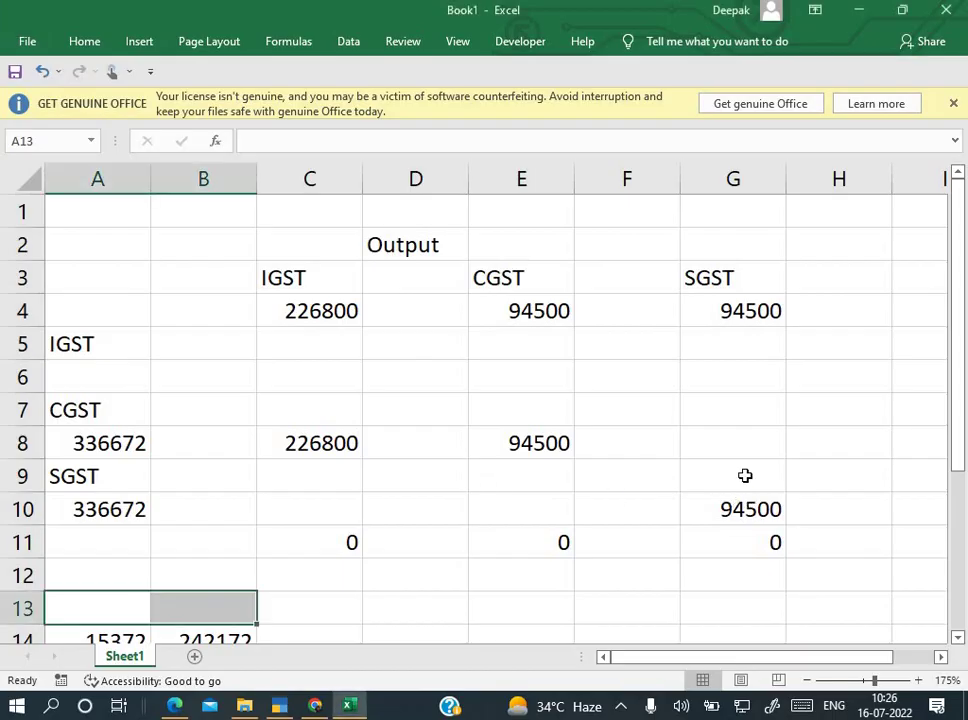
key("alt+Tab")
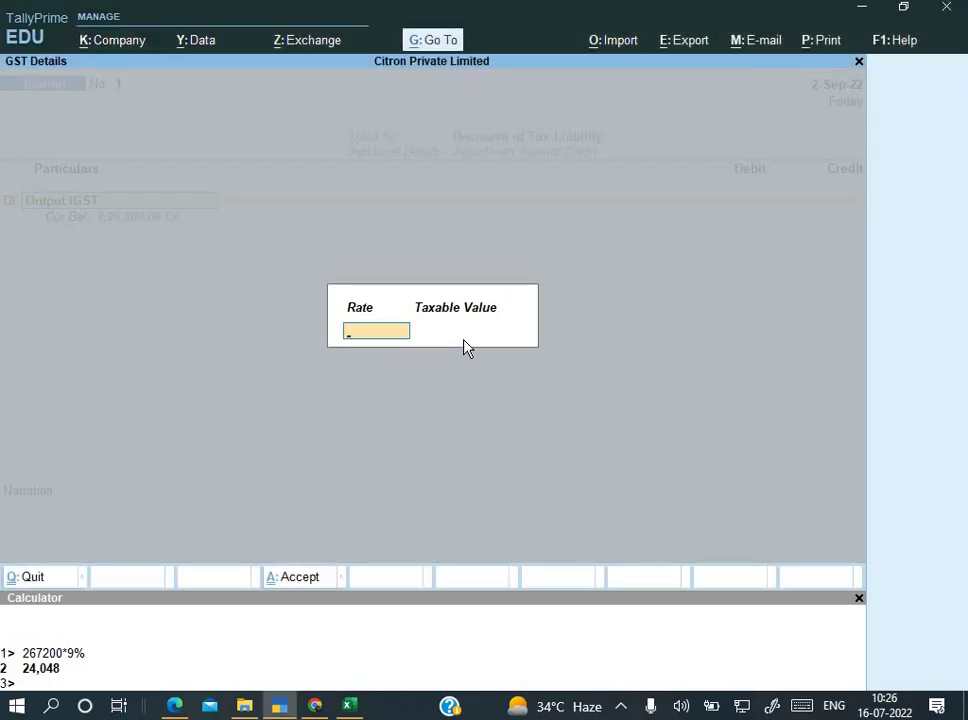
key("Return")
key("Return")
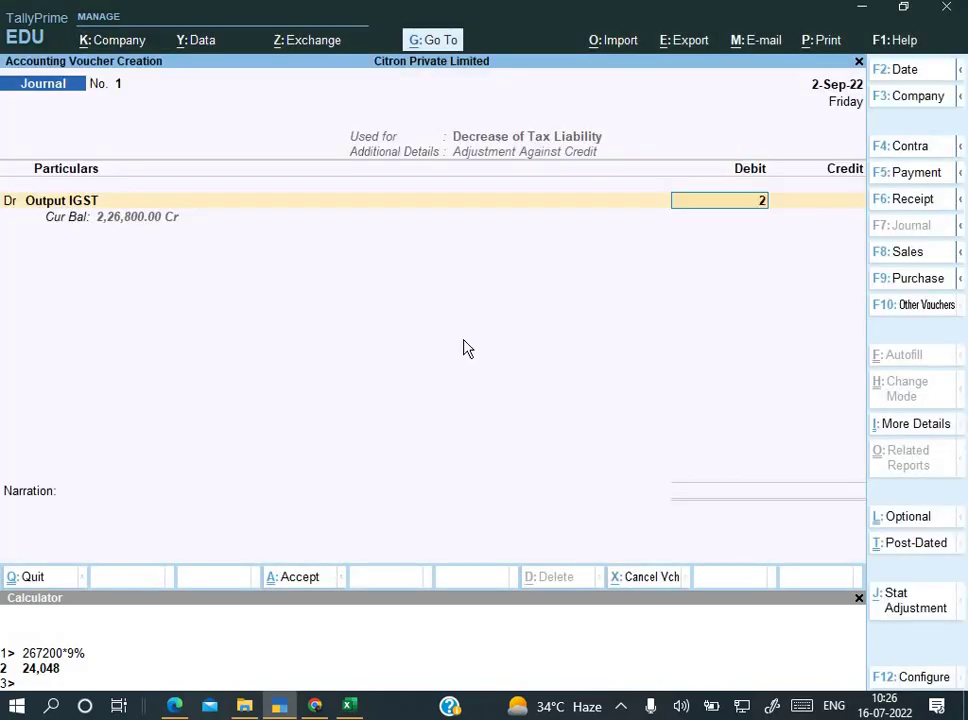
type("226")
key("alt+Tab")
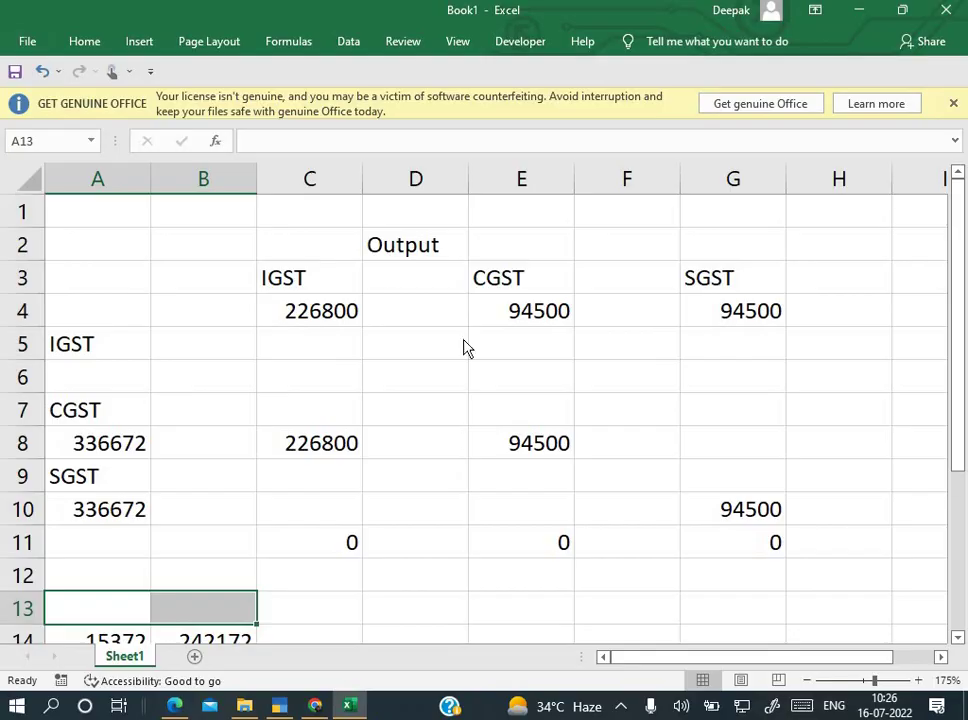
key("alt+Tab")
type("800")
key("Return")
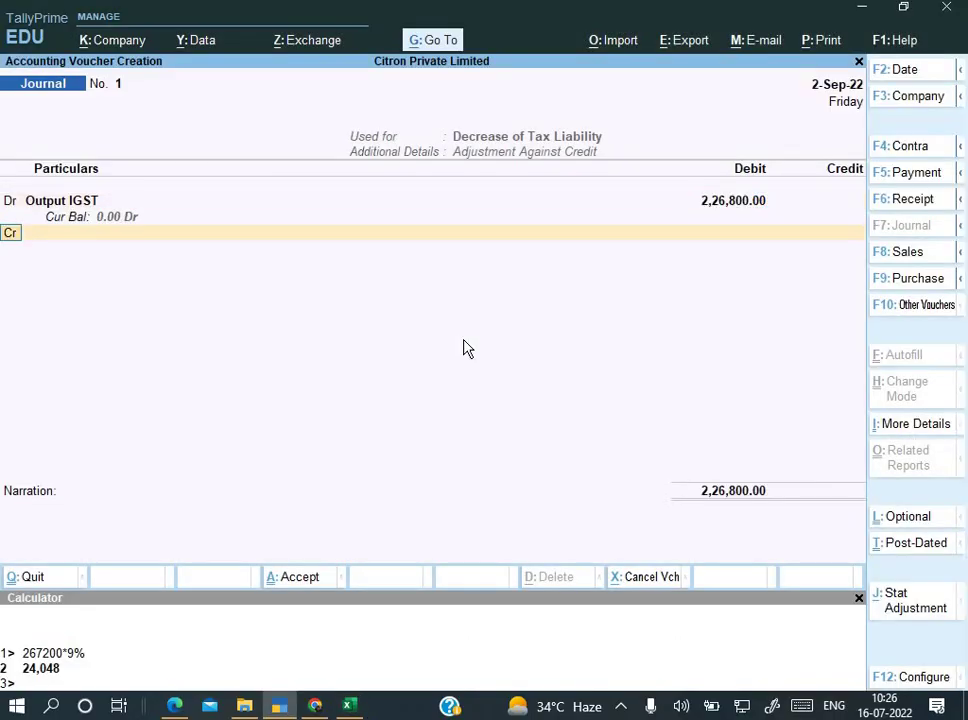
Step: Add a second debit line for Output CGST of 94,500
type("d")
key("Return")
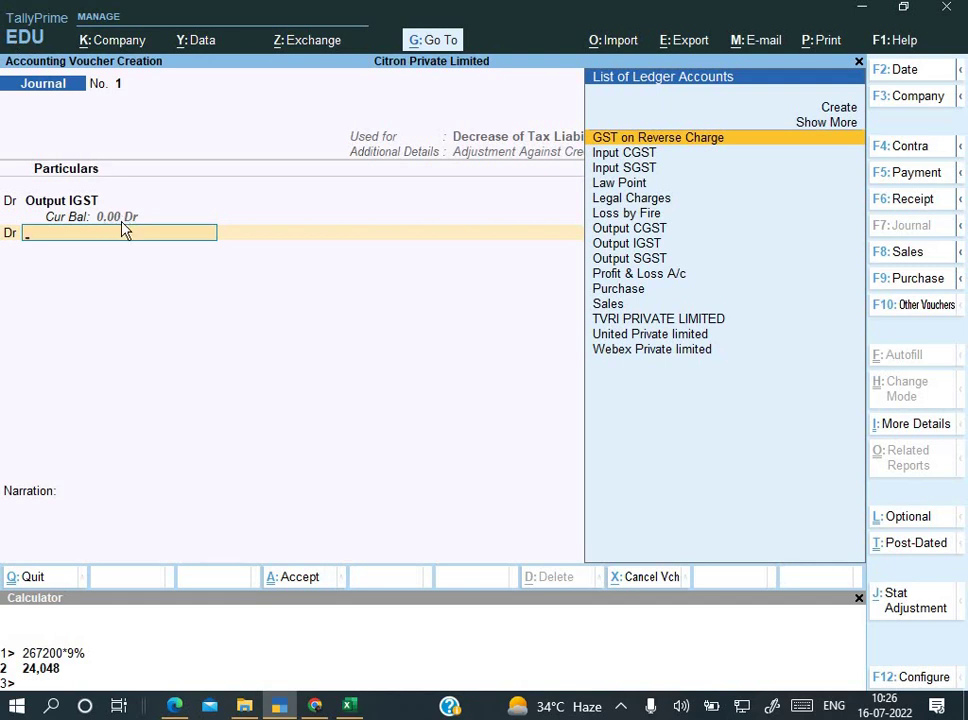
type("O")
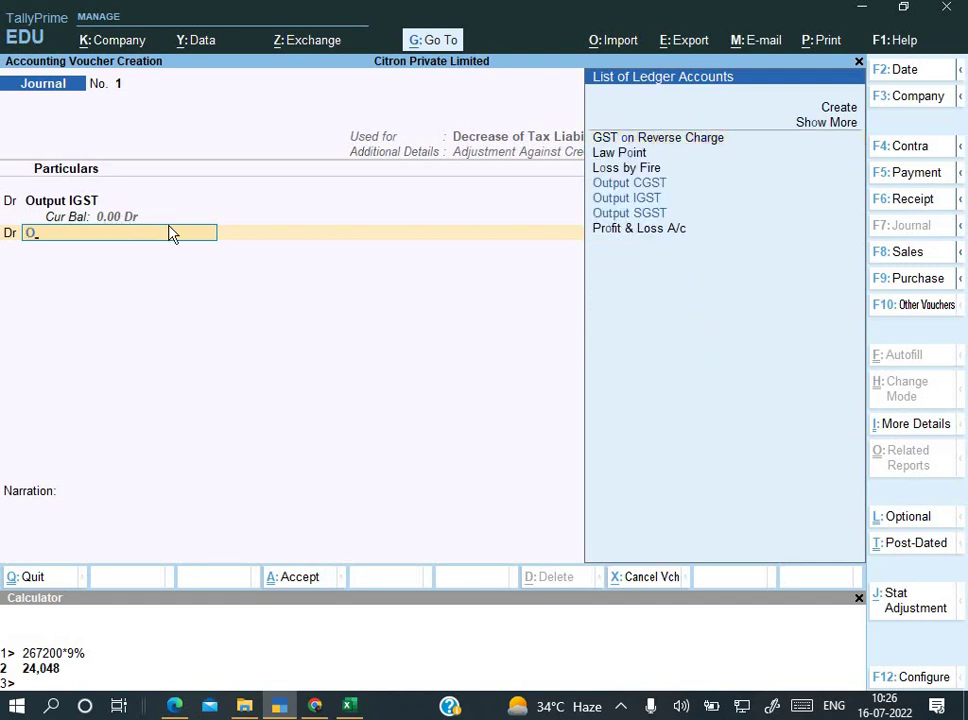
key("Down")
key("Down")
key("Down")
key("Down")
key("Up")
key("Return")
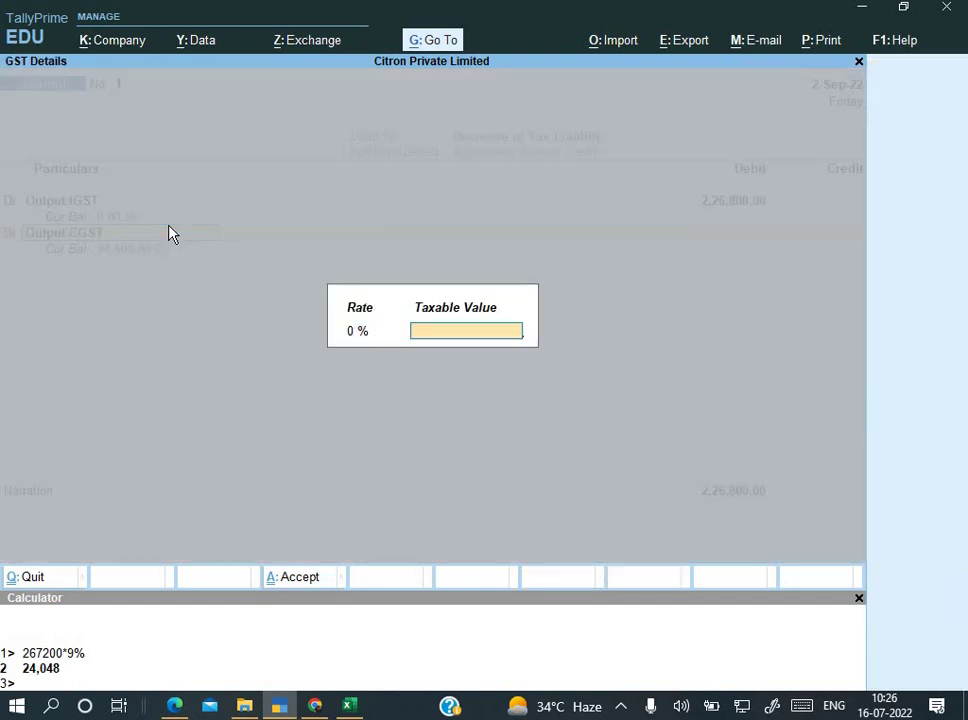
key("Return")
key("alt+Tab")
key("alt+Tab")
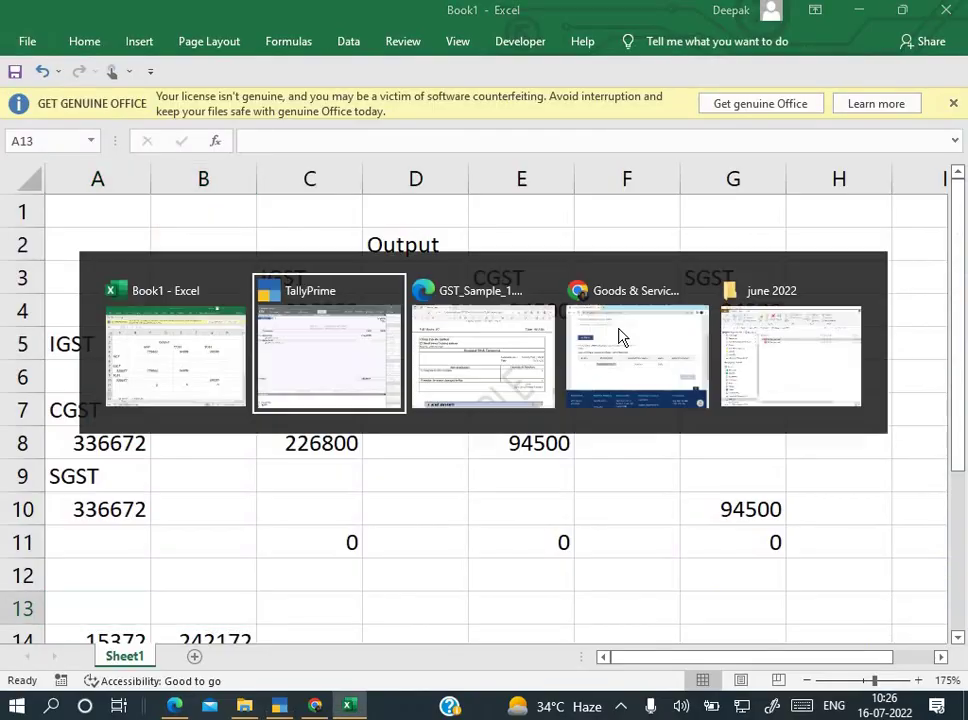
type("94,500")
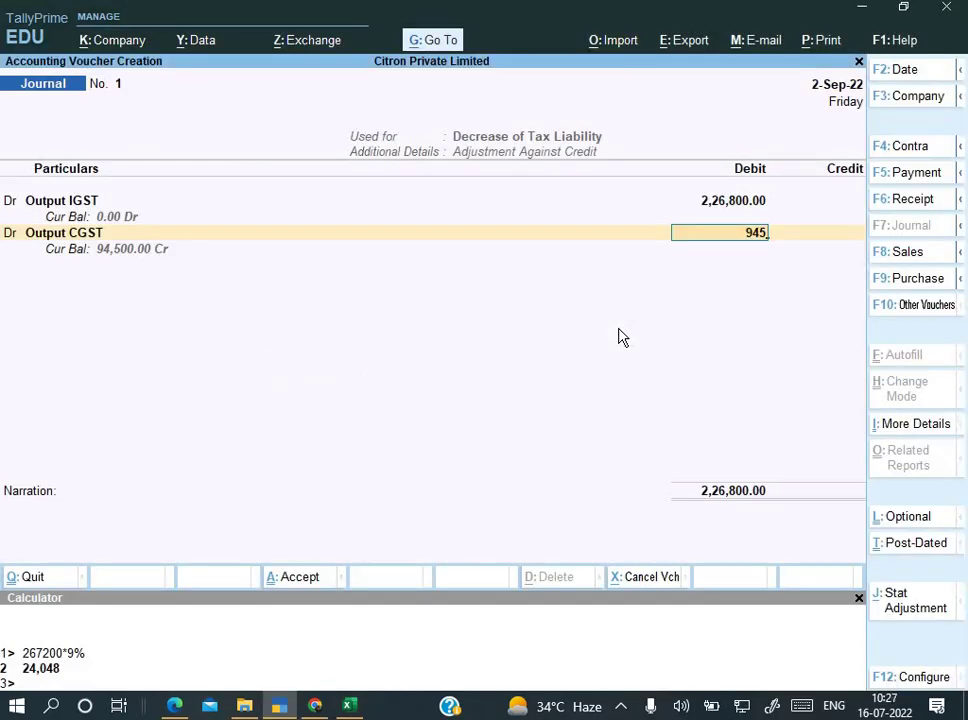
key("Return")
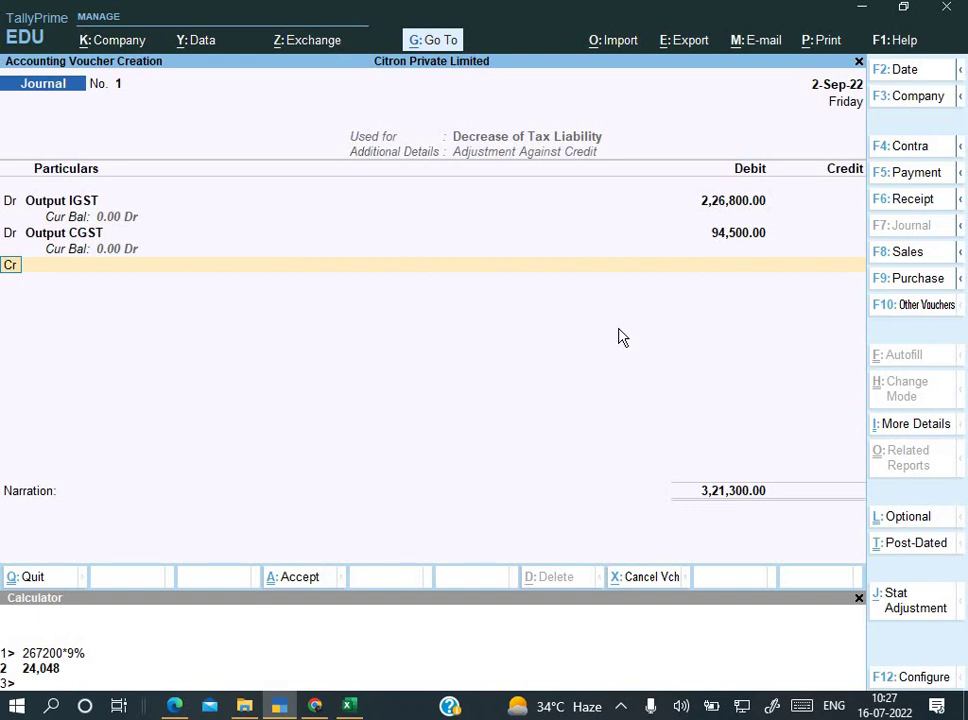
Step: Add a third debit line for Output SGST of 94,500, bringing debits to 4,15,800
type("d")
key("Return")
type("O")
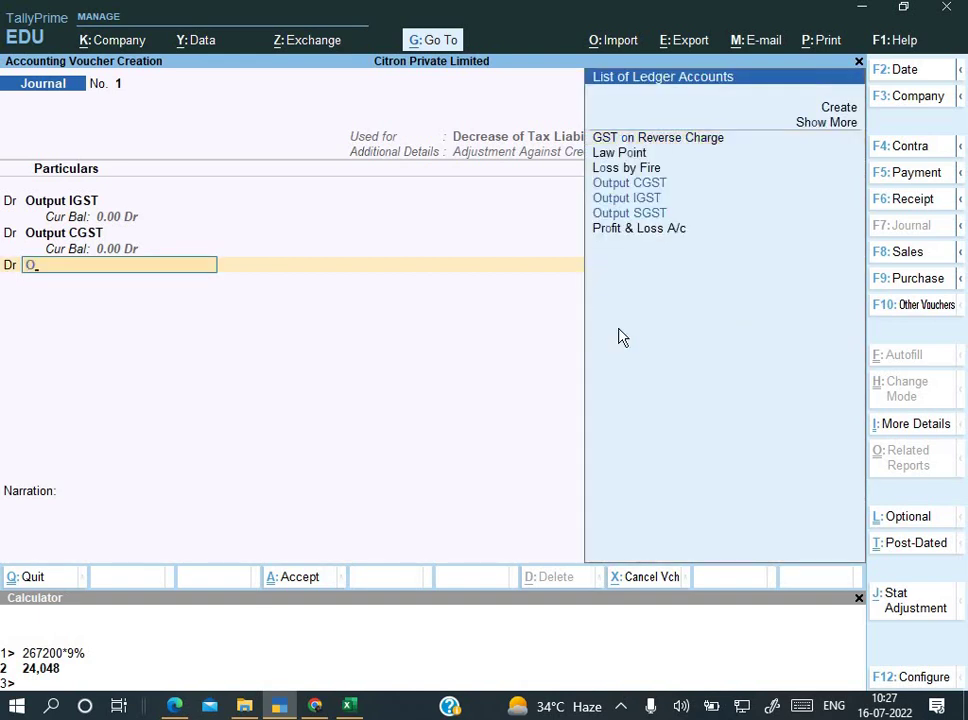
key("Down")
key("Down")
key("Return")
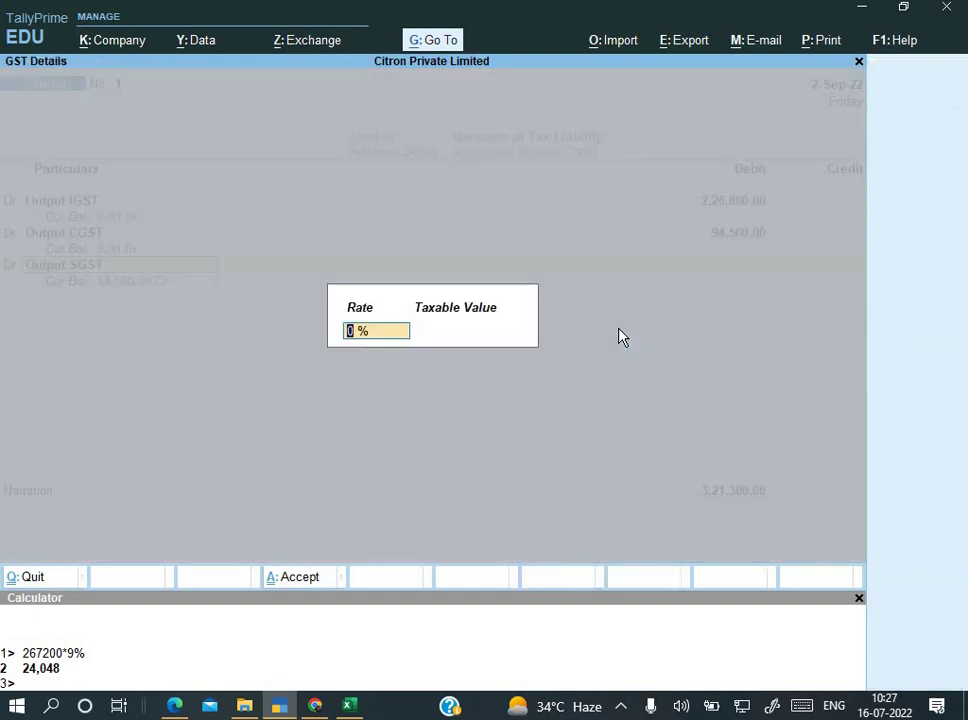
key("Return")
key("Return")
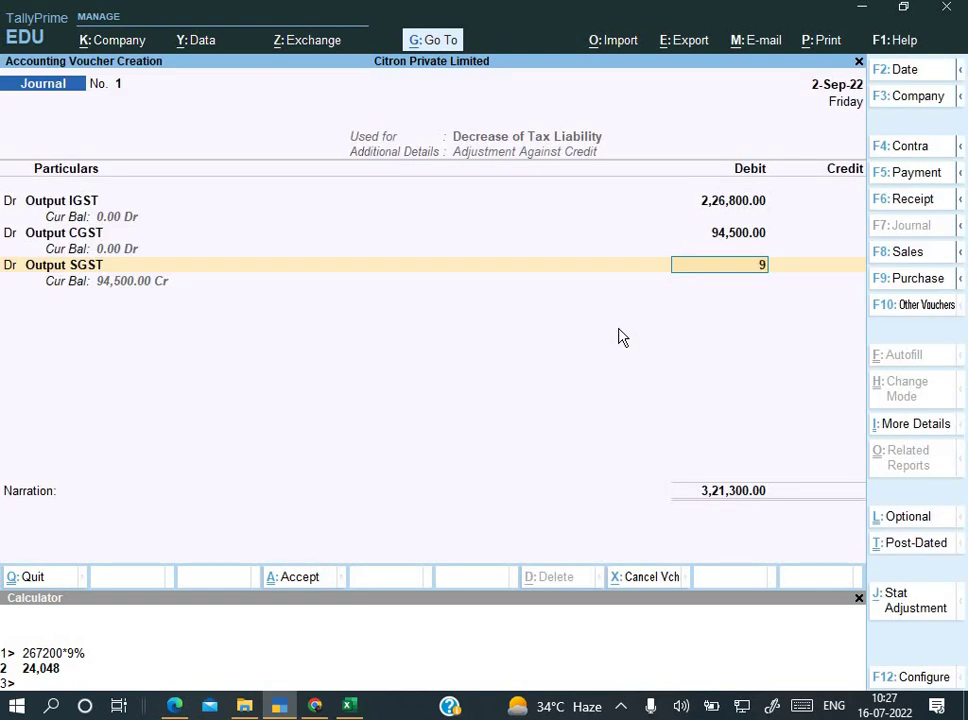
type("94,500")
key("Return")
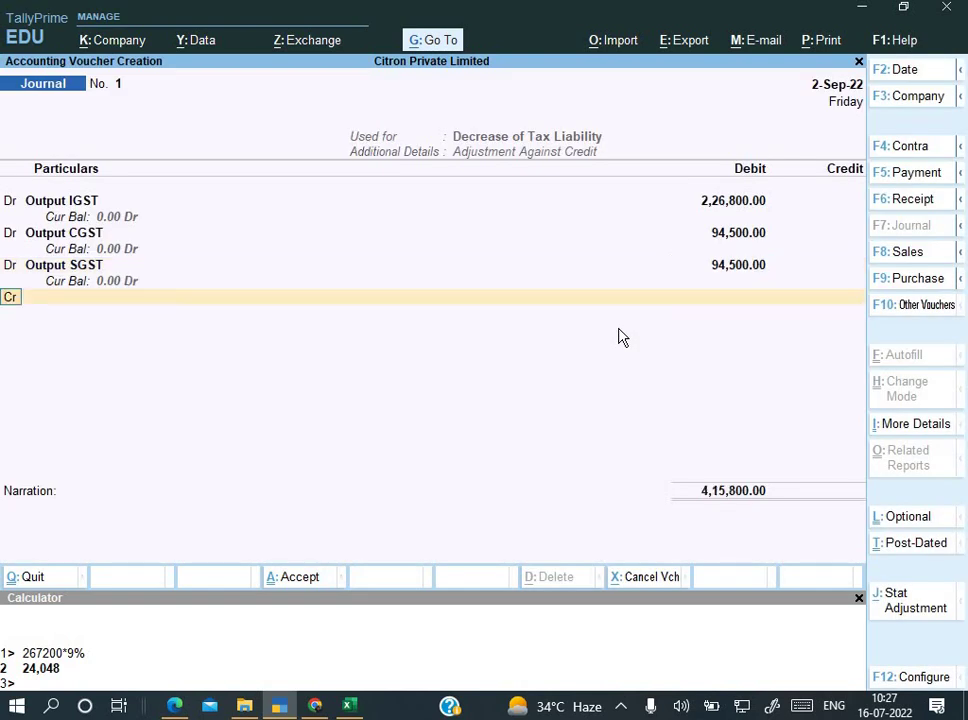
Step: Credit Input CGST with 3,21,300, the C8:E8 set-off total checked in Excel
key("Return")
type("I")
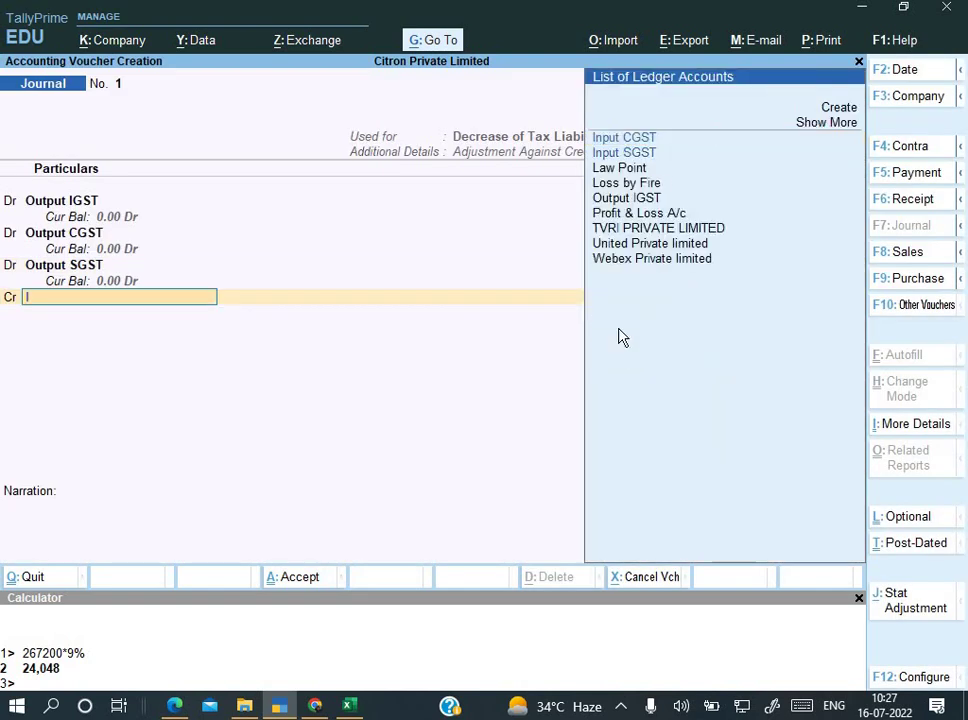
key("Return")
key("alt+Tab")
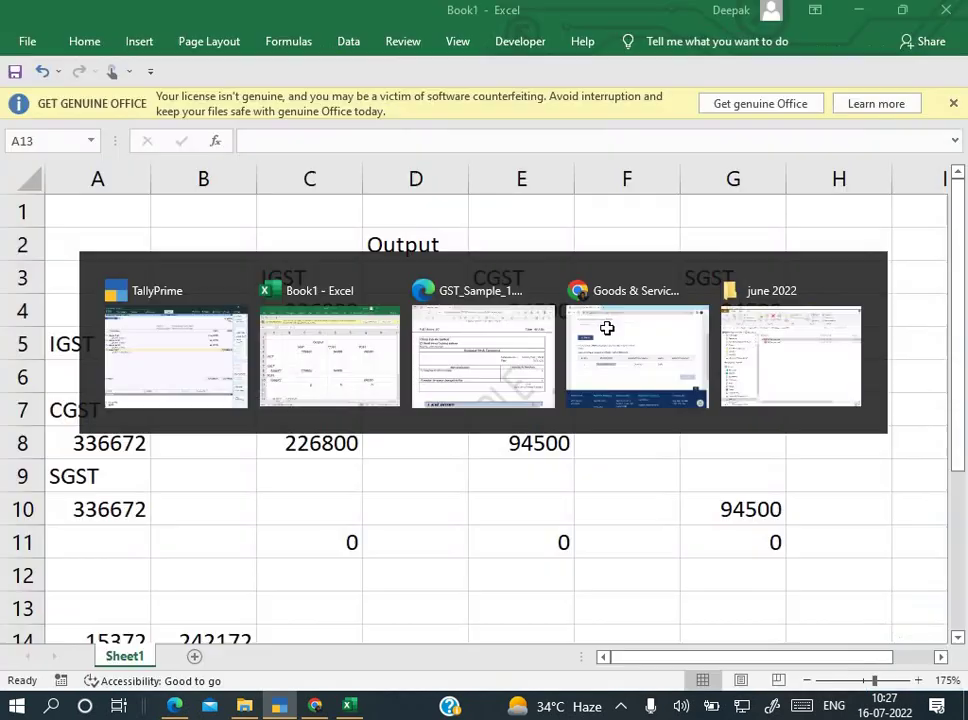
left_click_drag(313, 447, 530, 438)
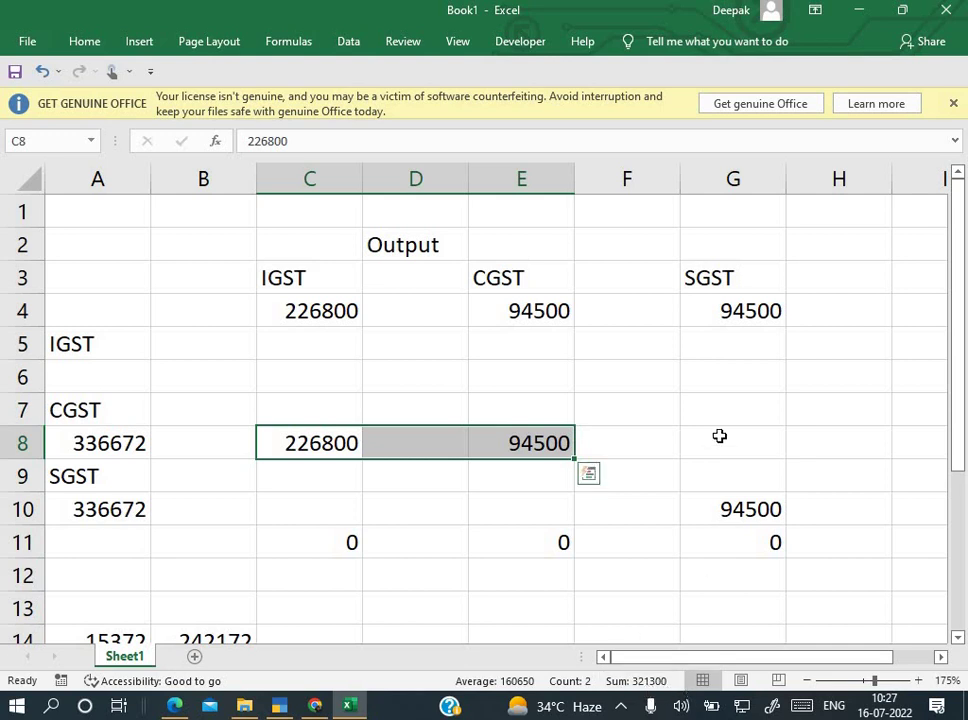
key("alt+Tab")
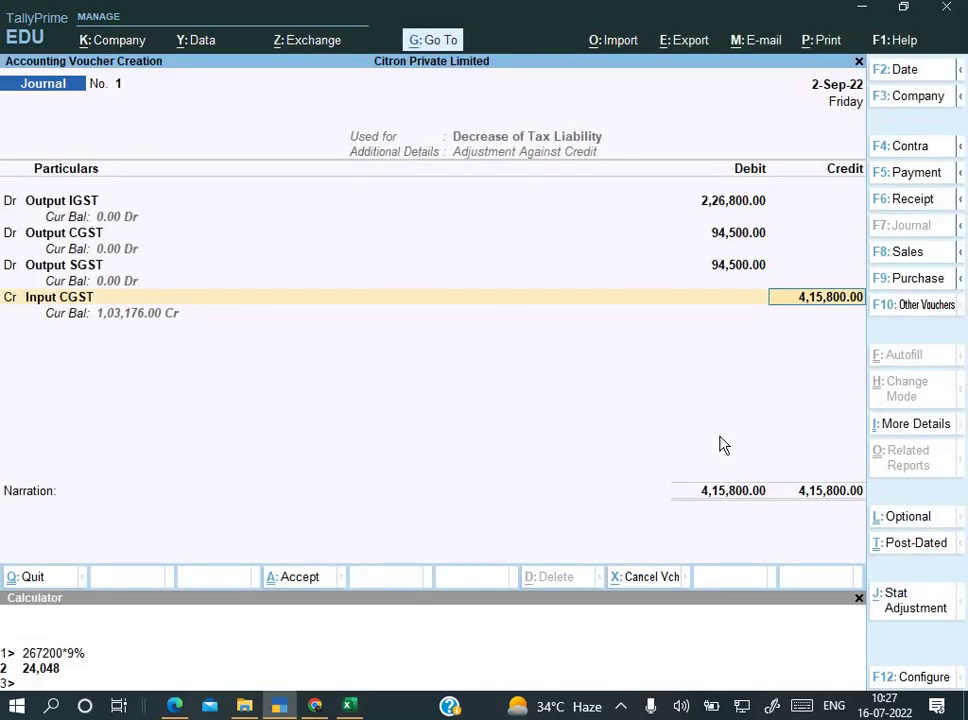
key("BackSpace")
type("321300")
key("Return")
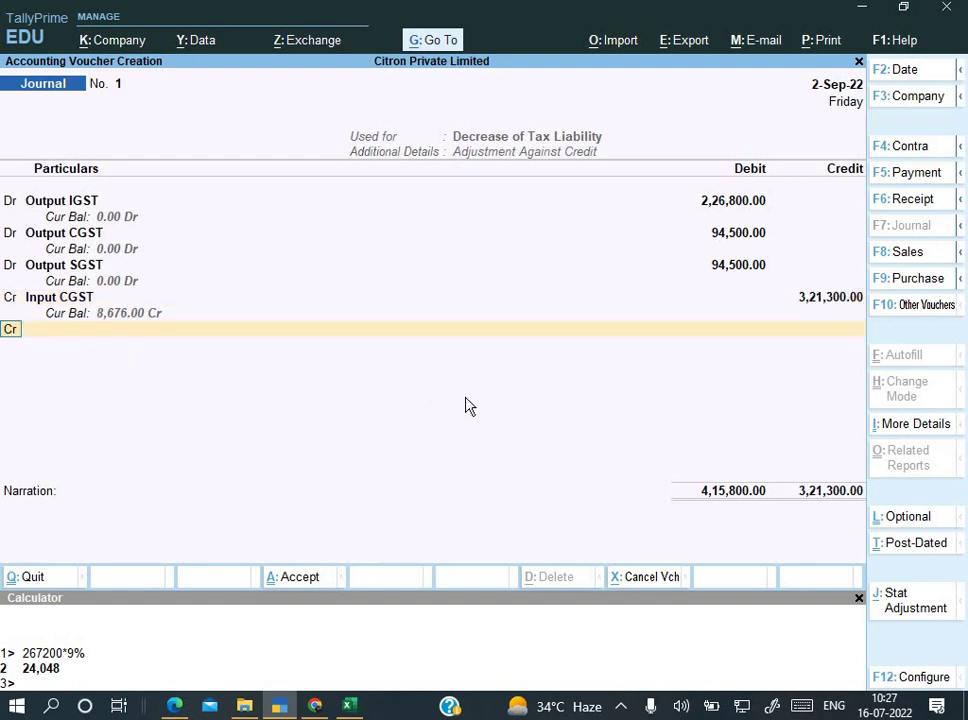
key("alt+Tab")
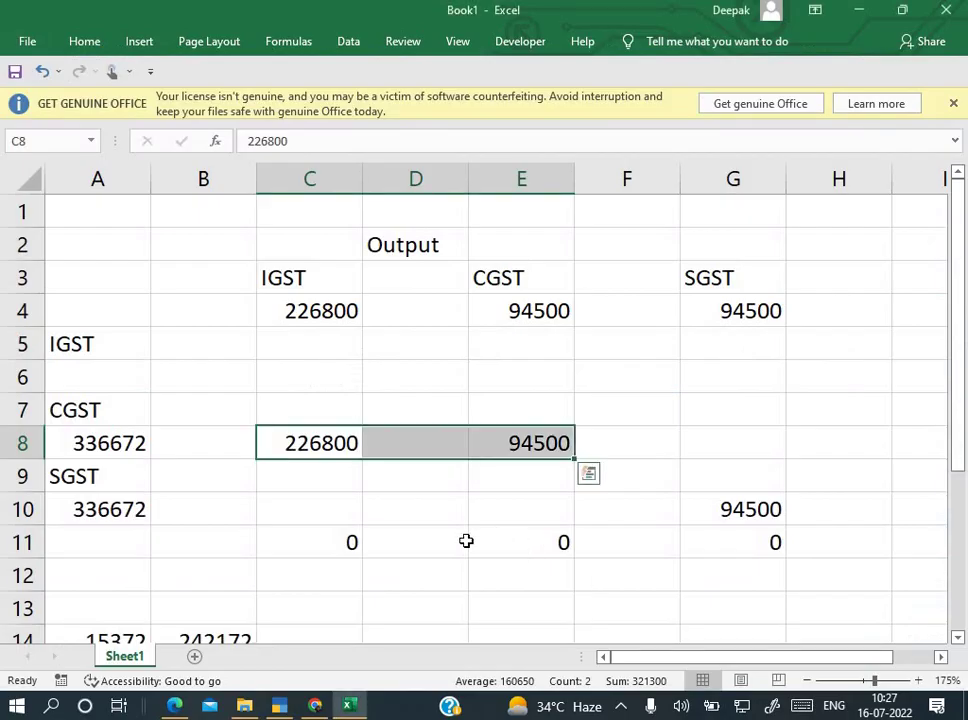
left_click(457, 563)
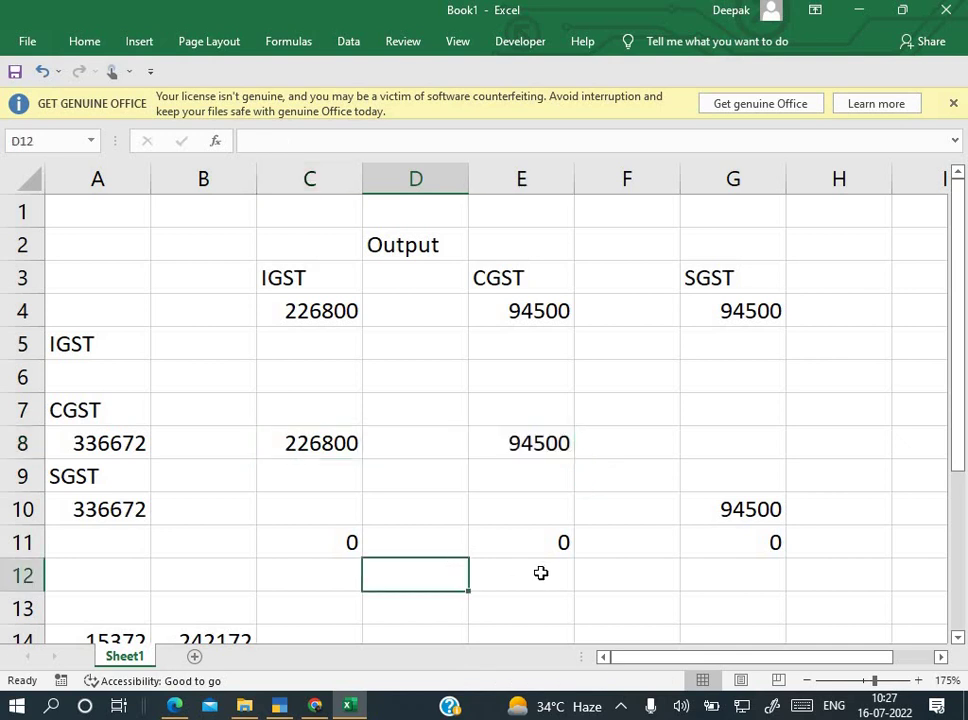
Step: Enter =C8+E8 in E13 to total the IGST and CGST set-off as 321300
left_click(530, 603)
scroll(530, 603, "down", 1)
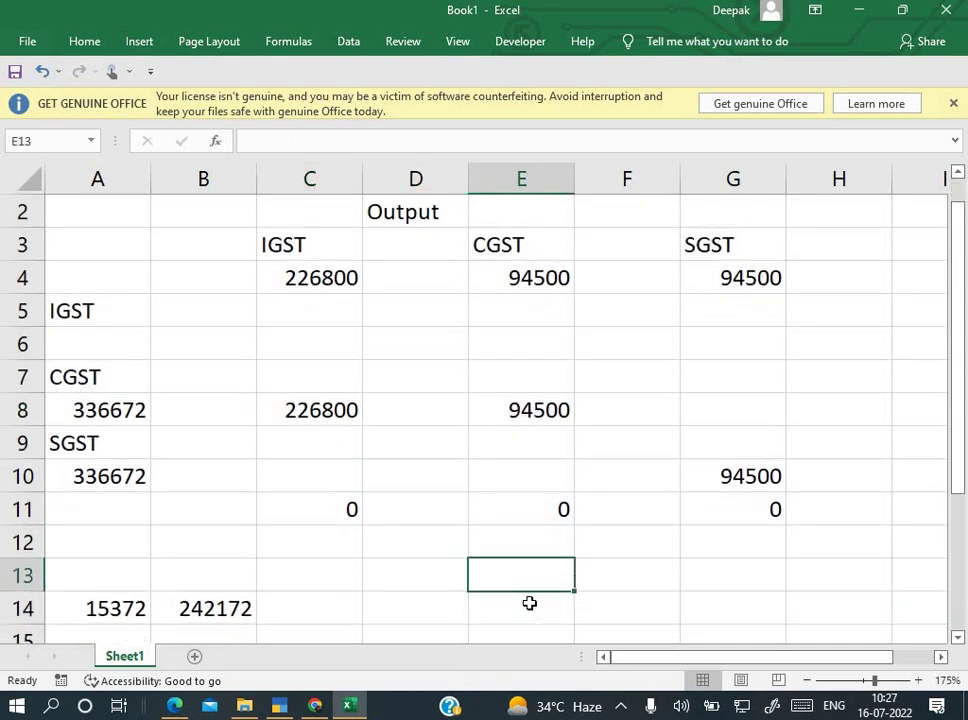
type("=")
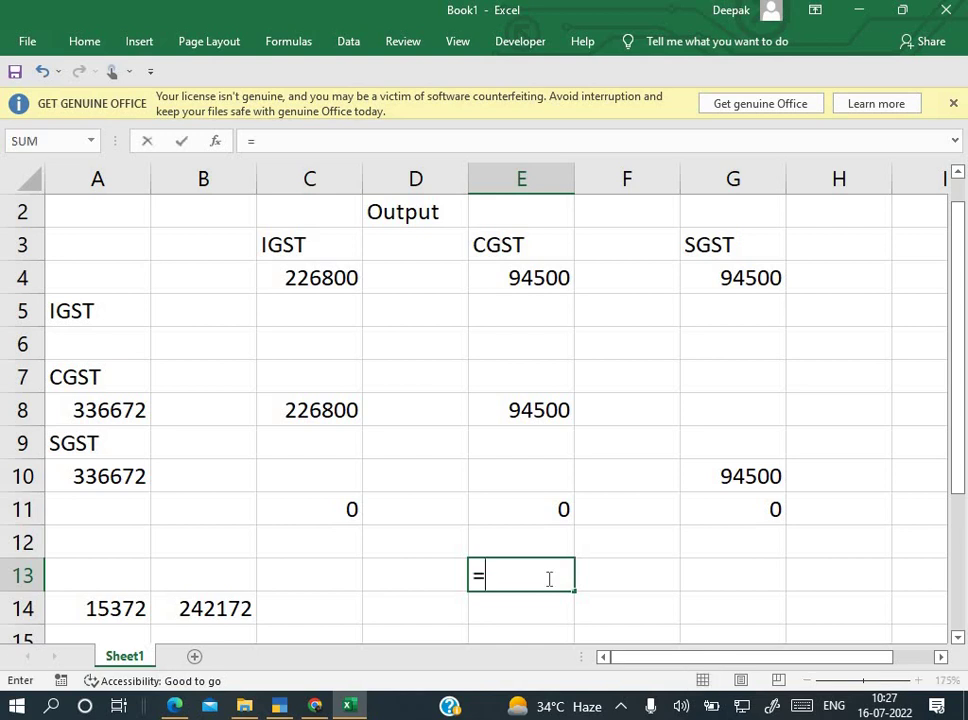
left_click(352, 409)
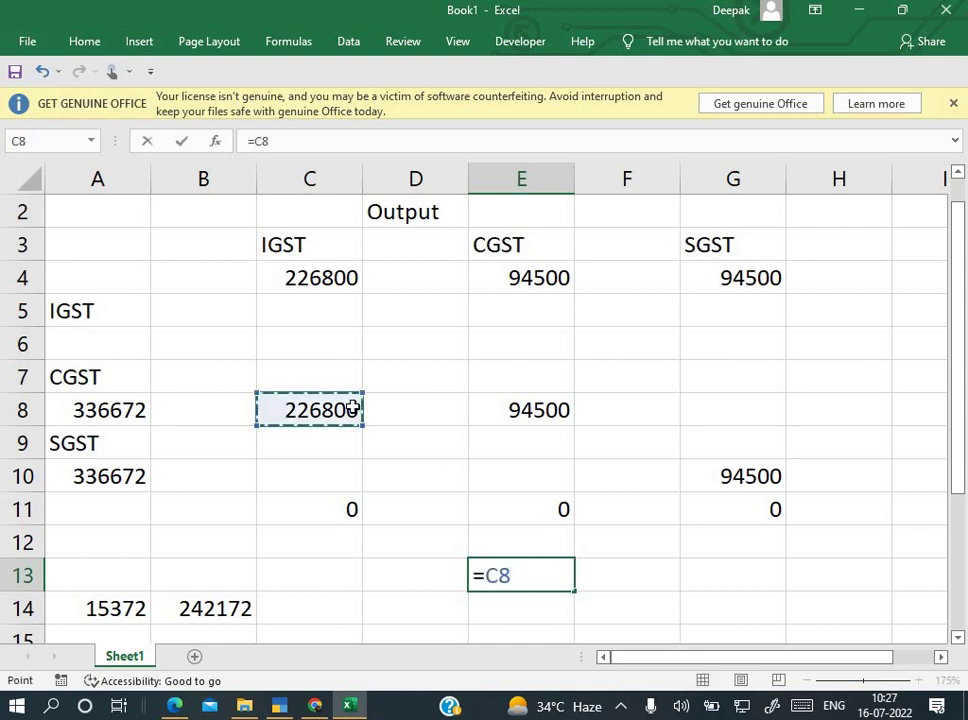
type("+")
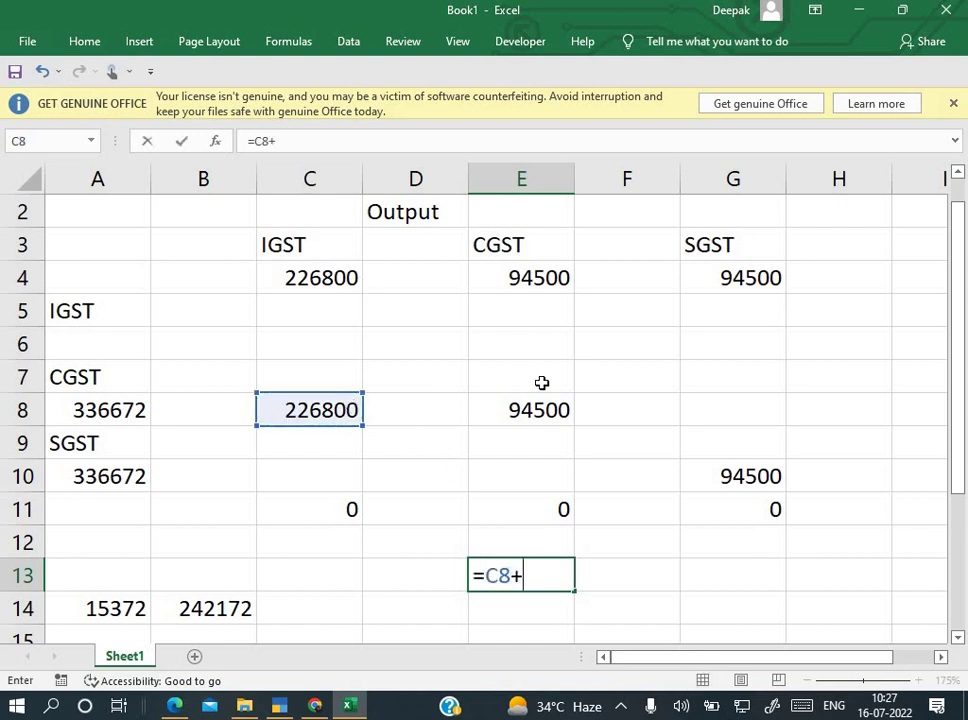
left_click(540, 410)
key("Return")
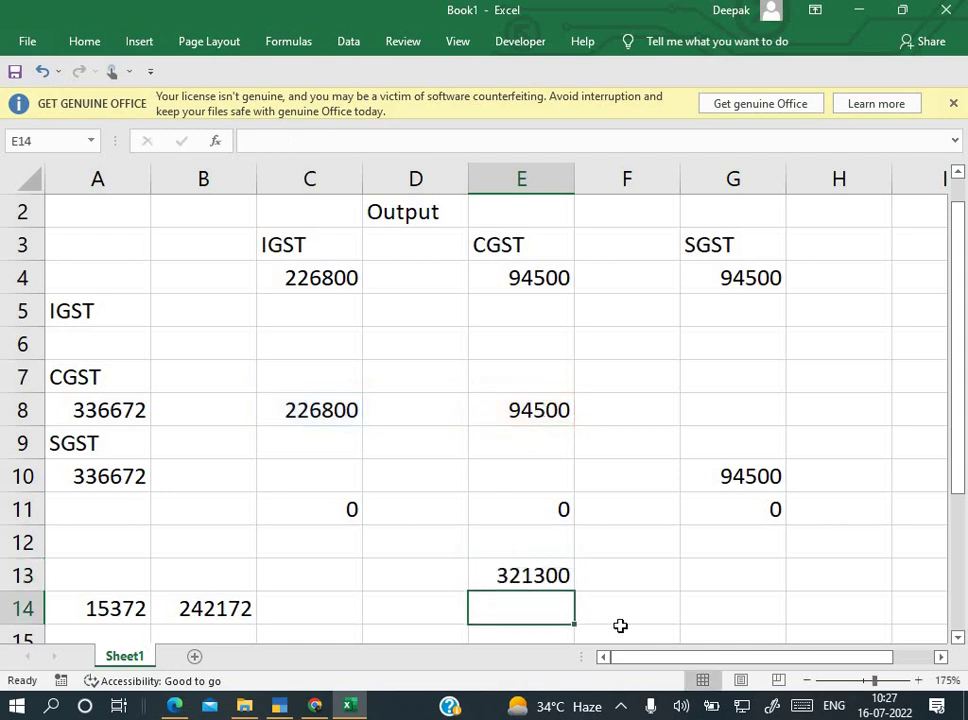
key("alt+Tab")
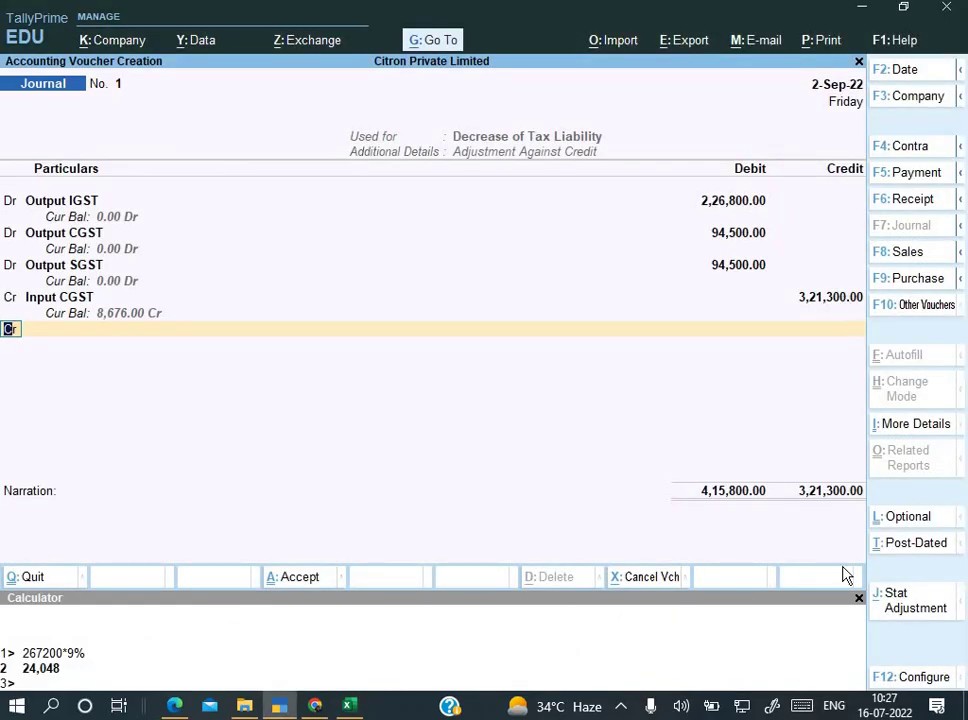
key("alt+Tab")
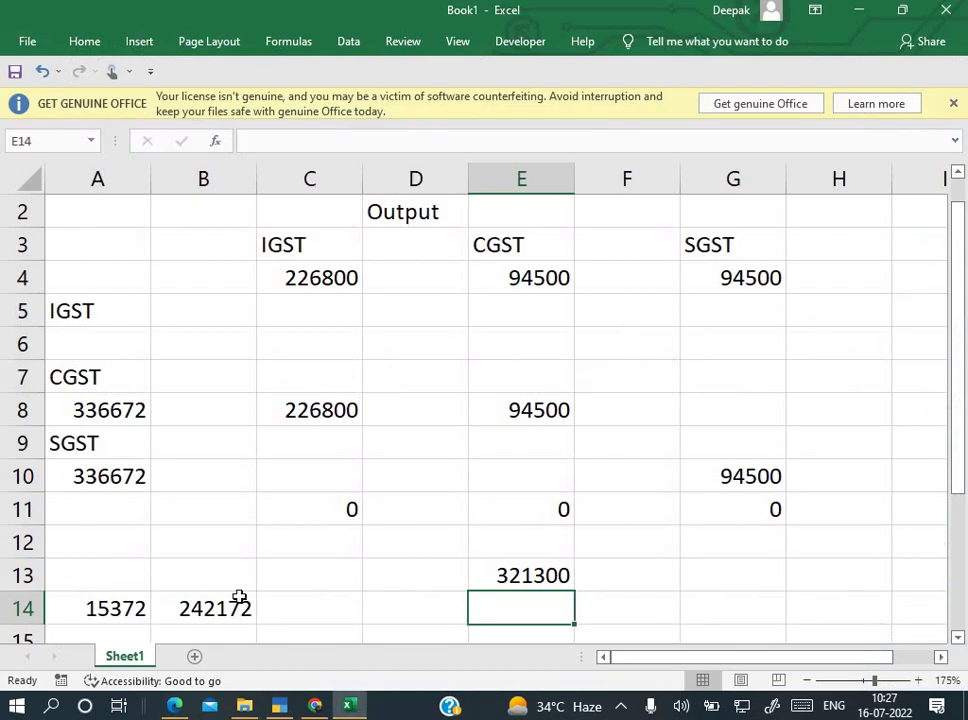
Step: Compute the remaining CGST balance in A14 with =A8-C8-E8, giving 15372
left_click(142, 615)
type("=A8-C8-E8")
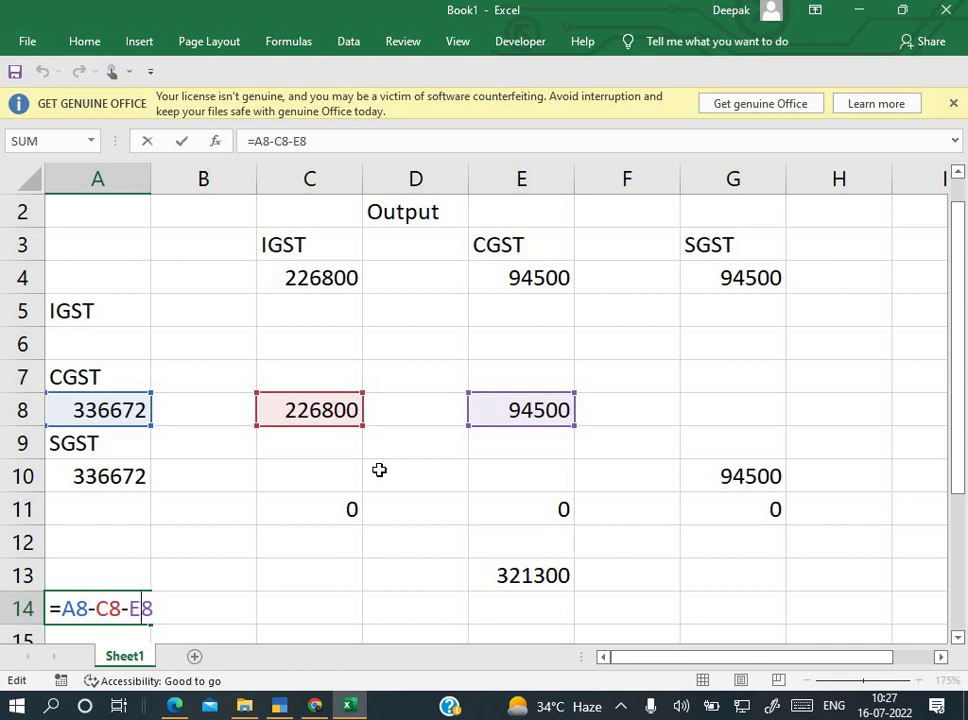
key("ctrl+Return")
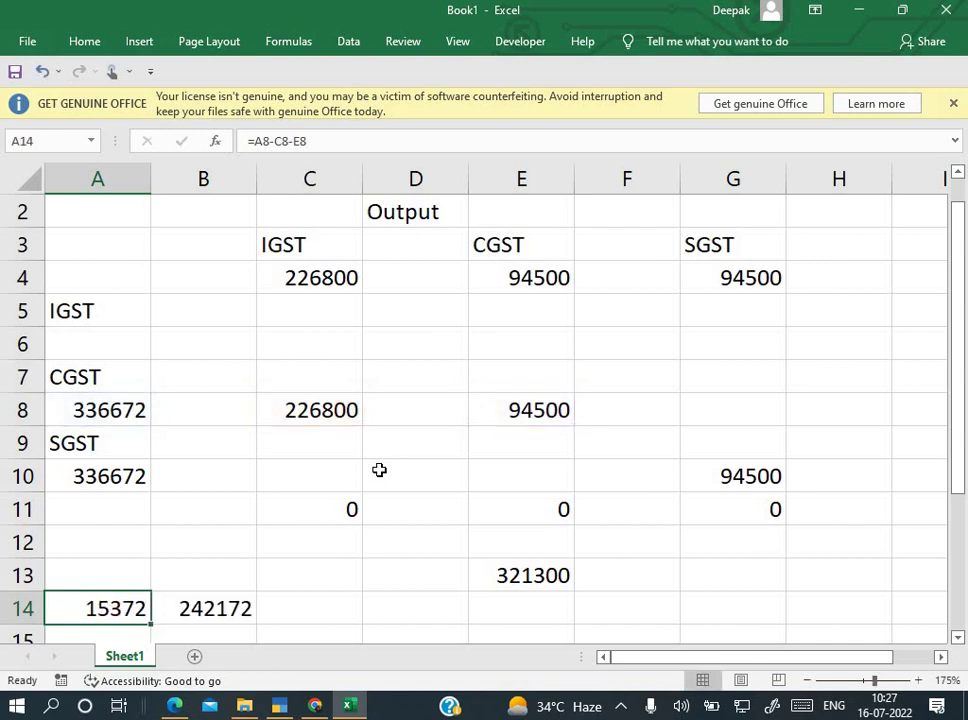
key("alt+Tab")
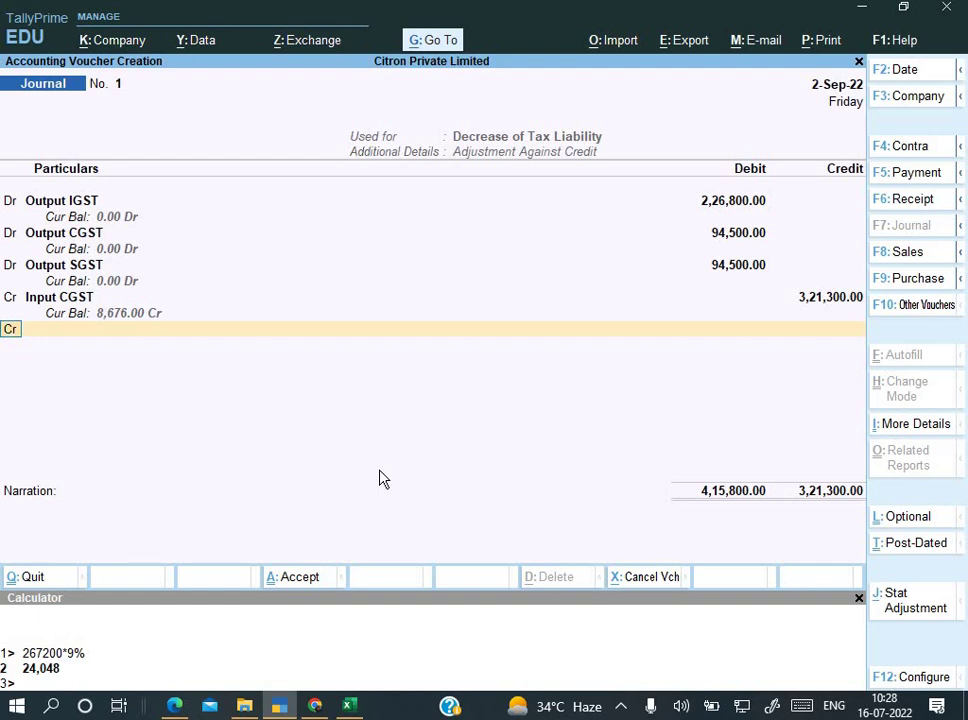
Step: Select Input SGST as the second credit ledger
key("Return")
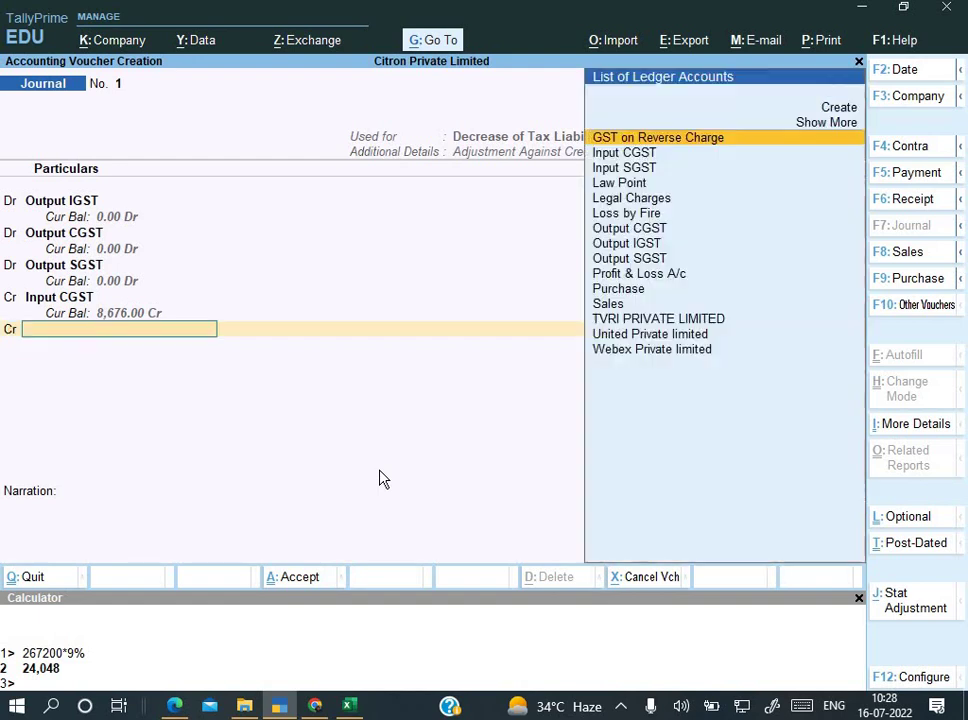
type("In")
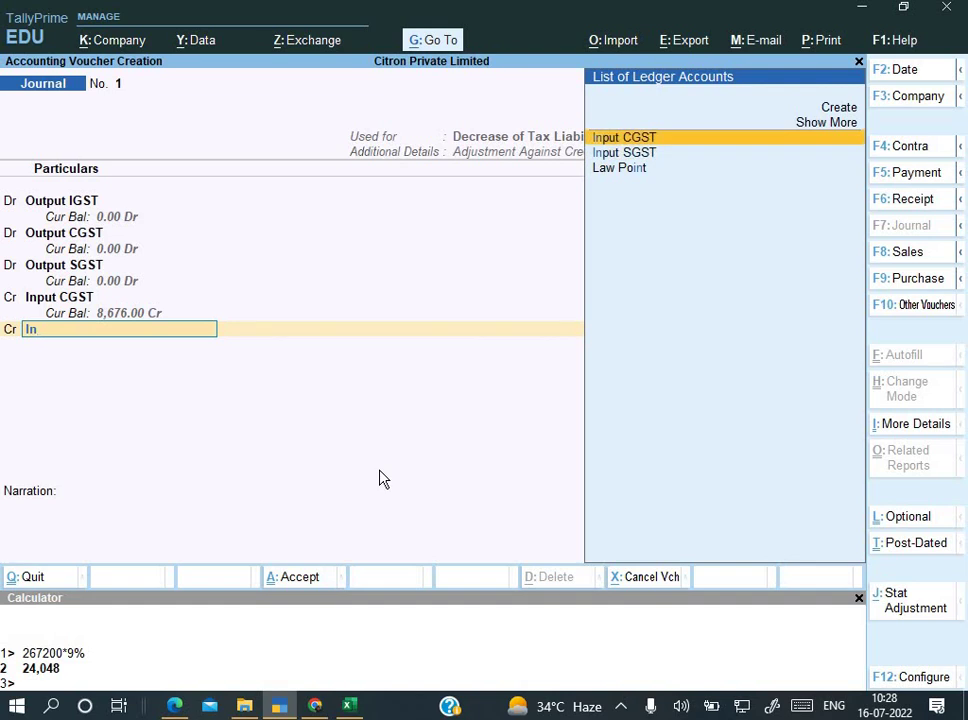
key("Down")
key("Return")
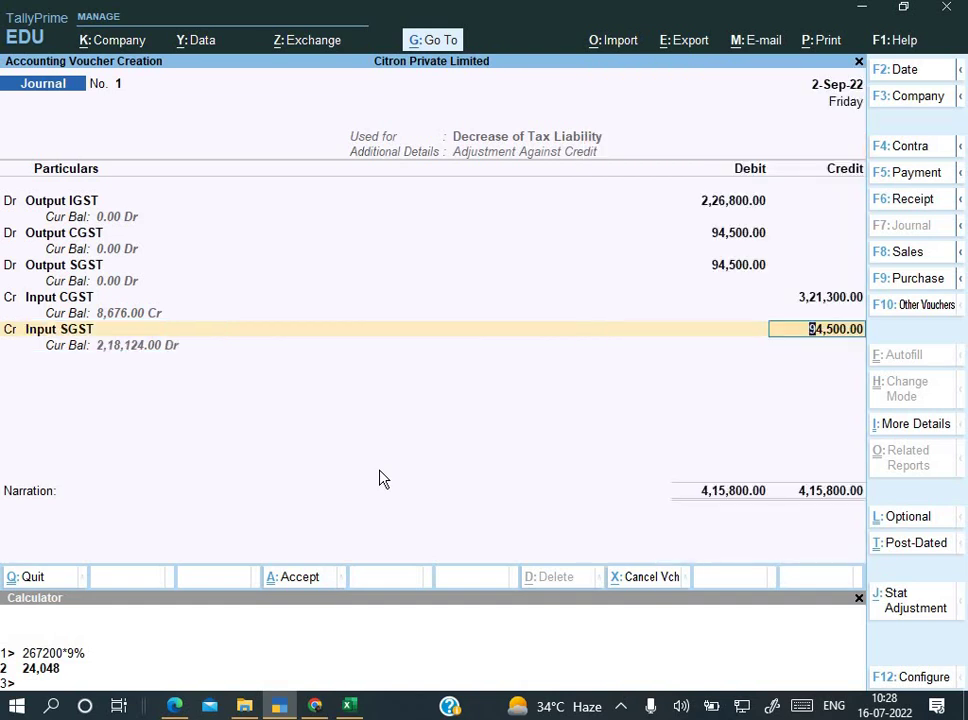
Step: Check the B14 SGST balance in Excel, then accept the 94,500 Input SGST credit
key("alt+Tab")
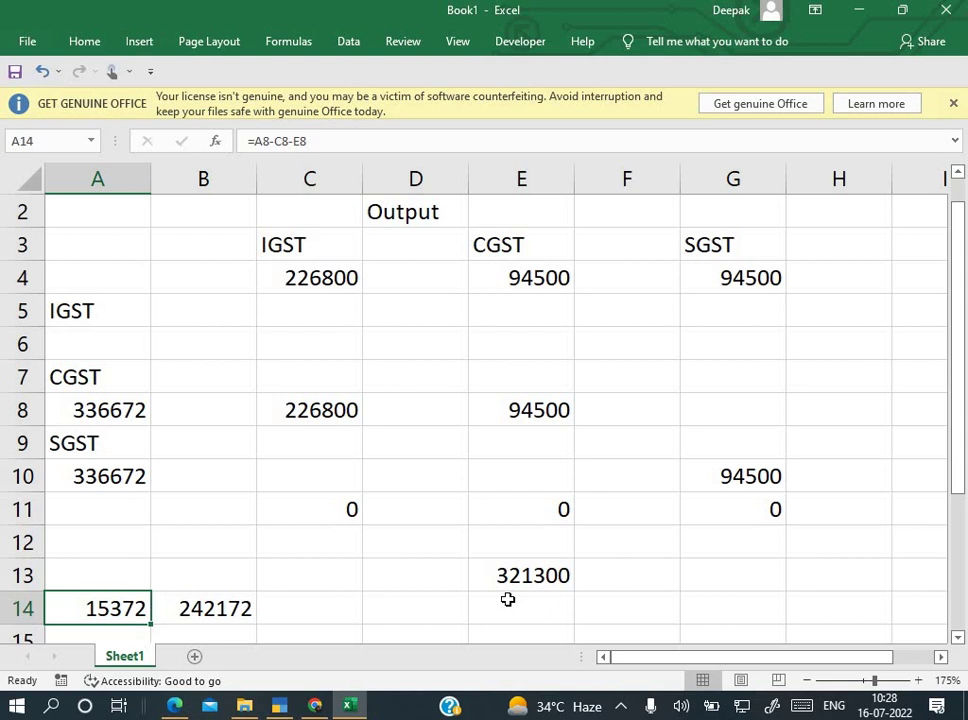
left_click(388, 600)
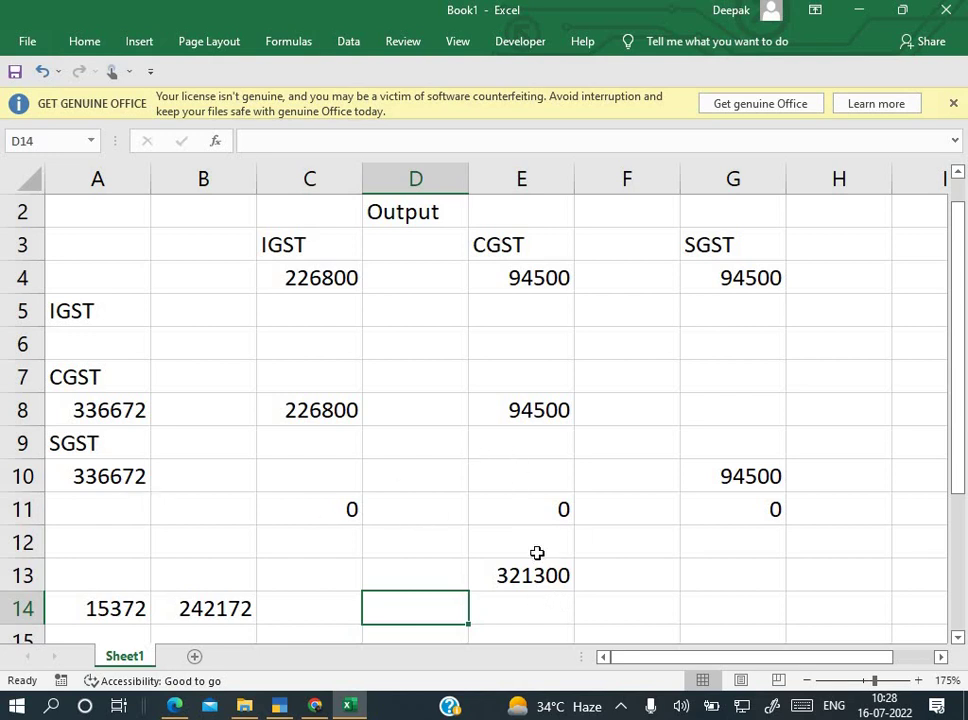
key("alt+Tab")
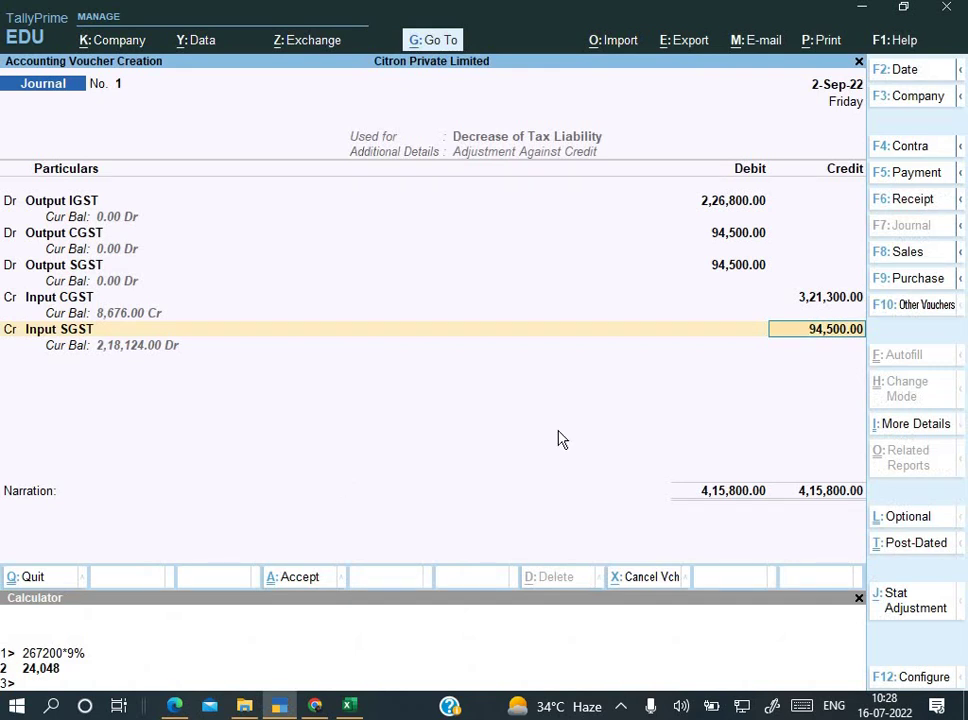
key("alt+Tab")
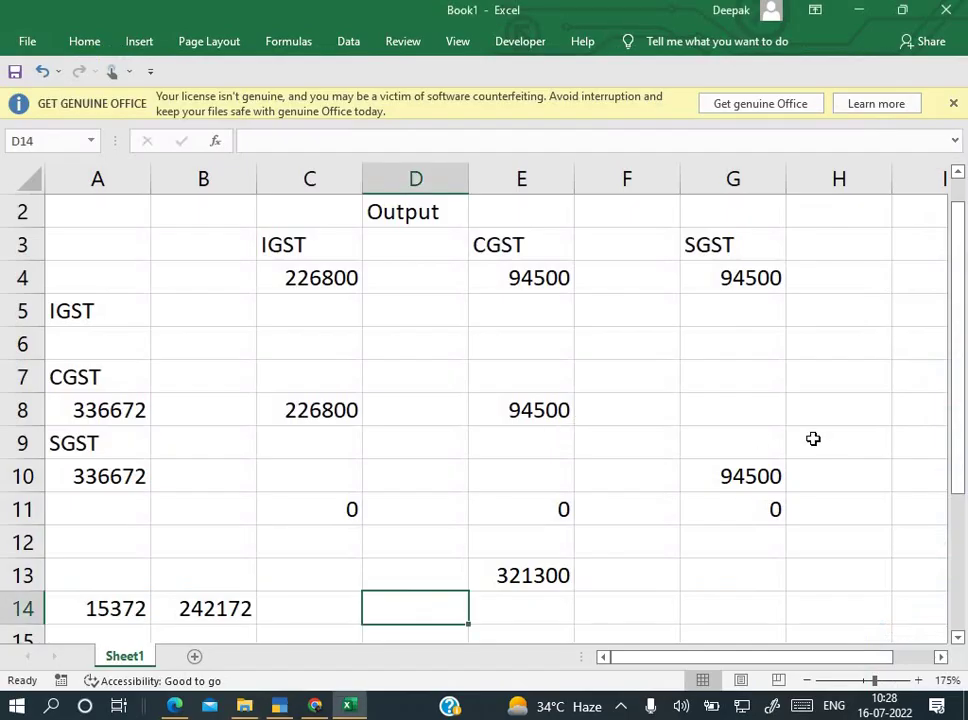
key("alt+Tab")
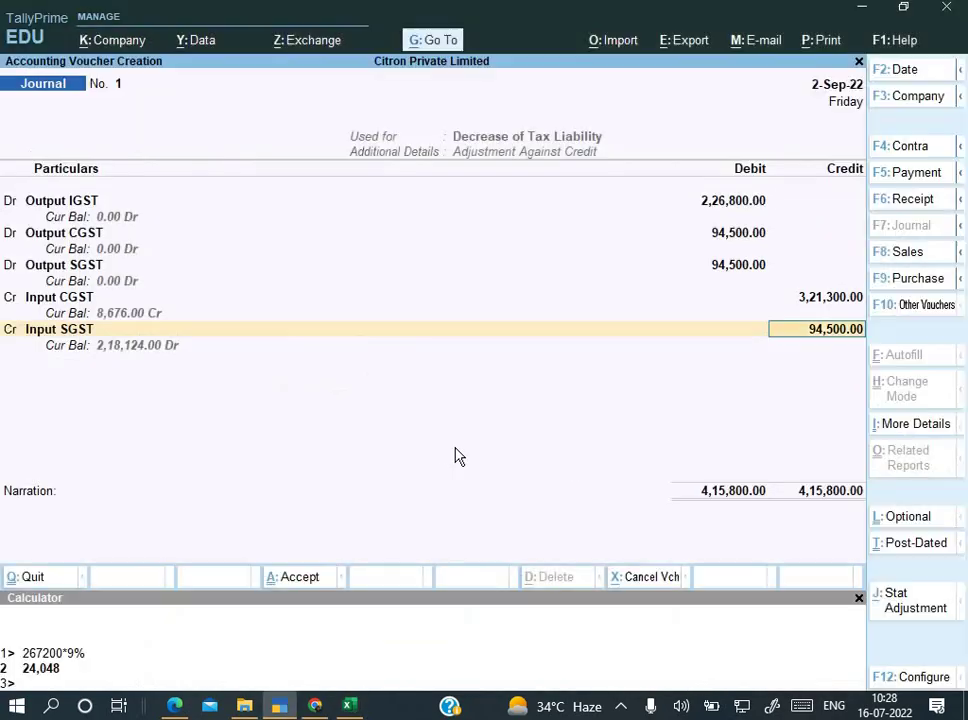
key("alt+Tab")
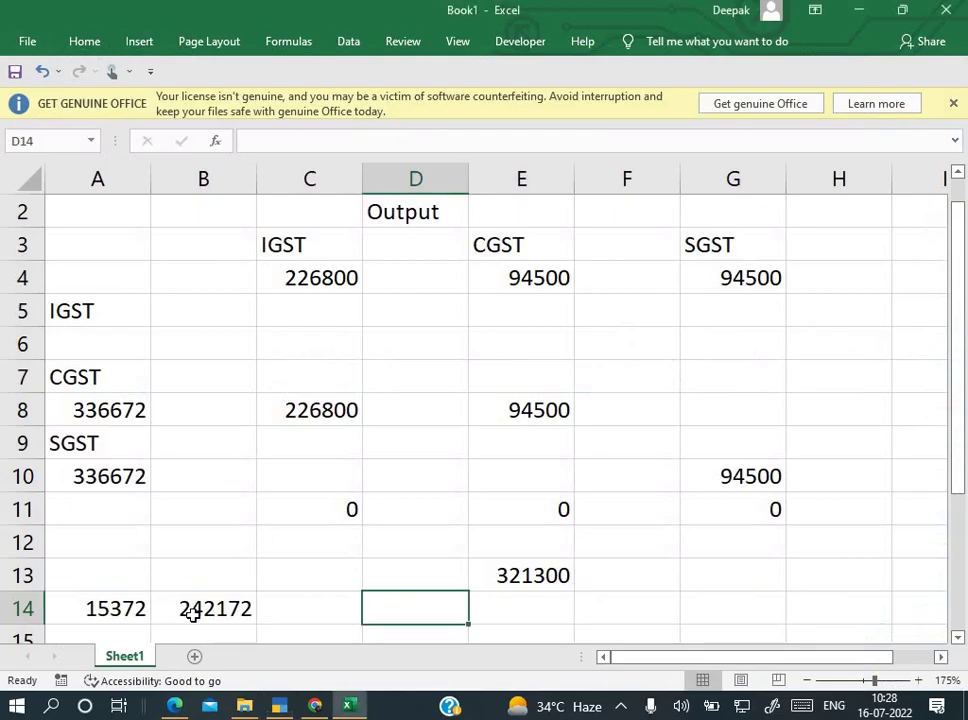
left_click(218, 616)
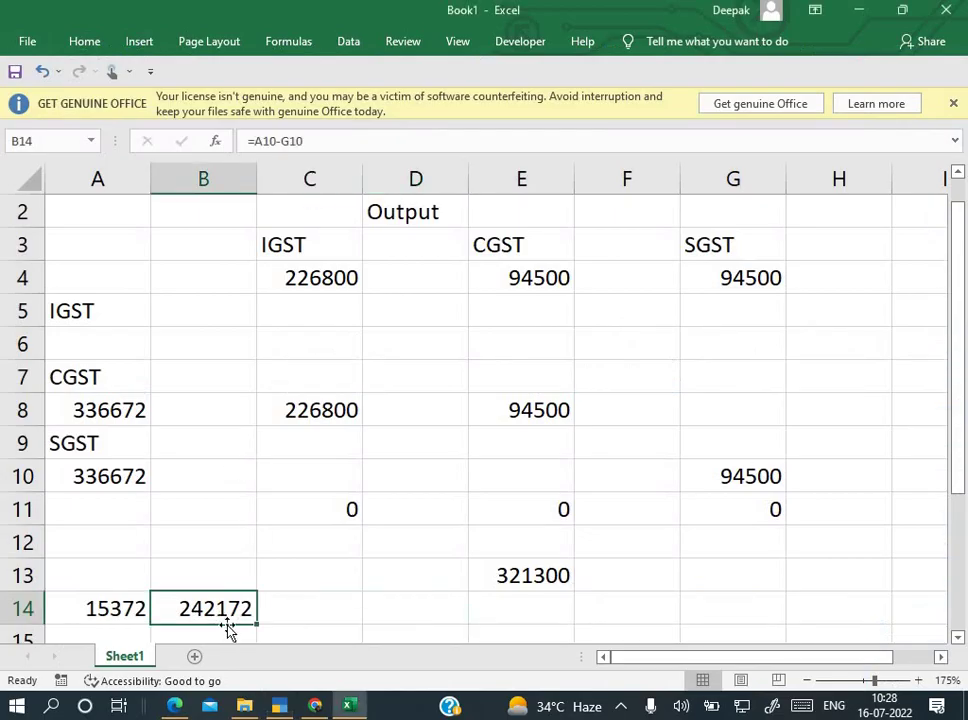
left_click(450, 608)
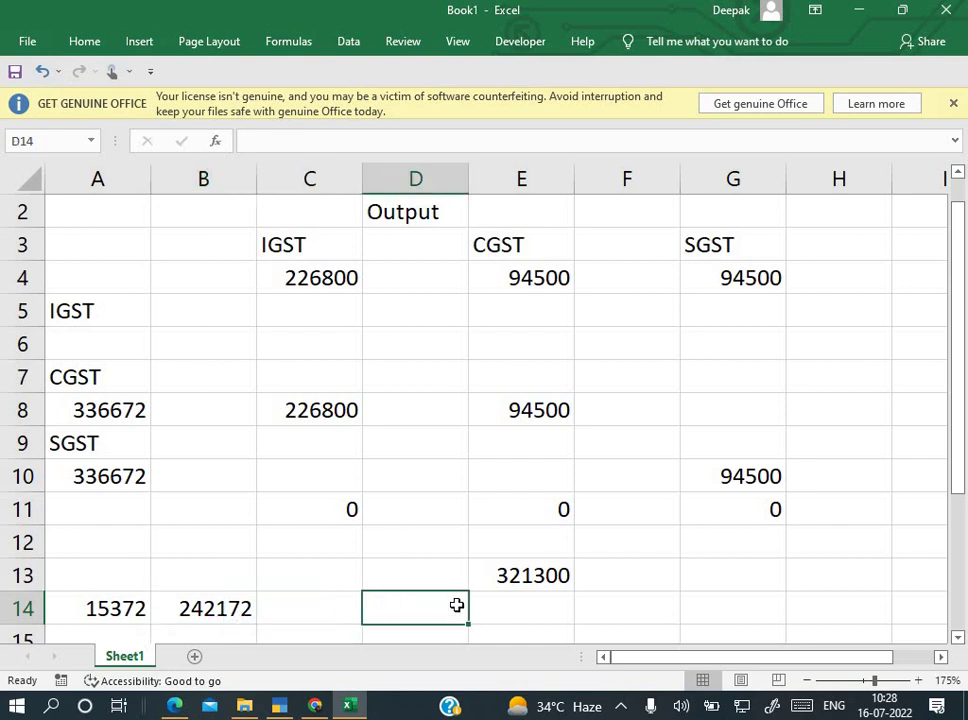
left_click(551, 611)
left_click(655, 609)
key("alt+Tab")
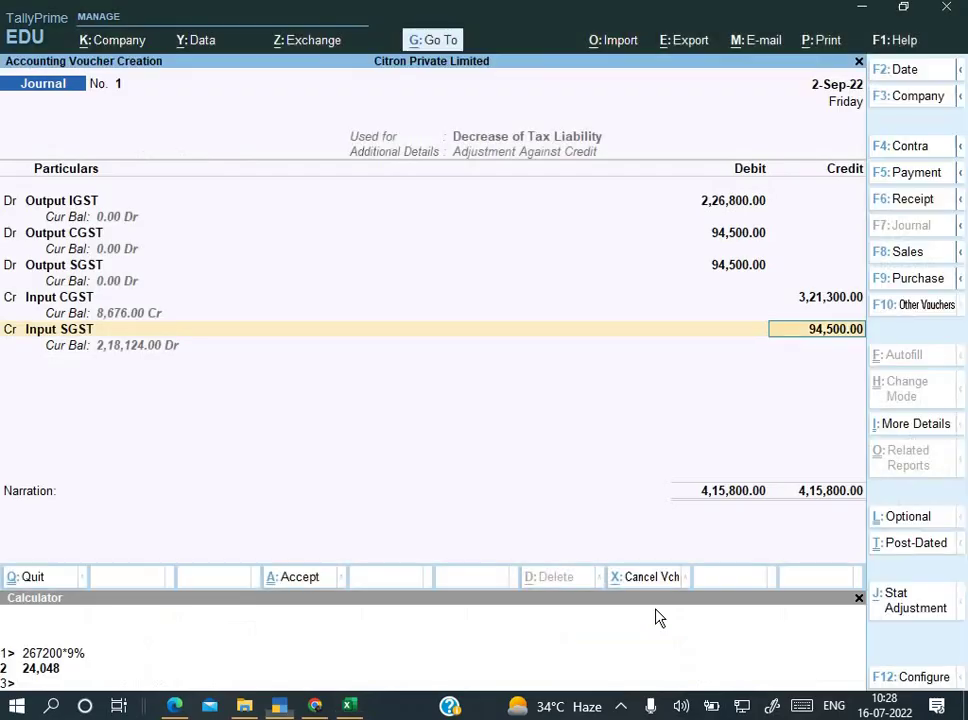
key("Return")
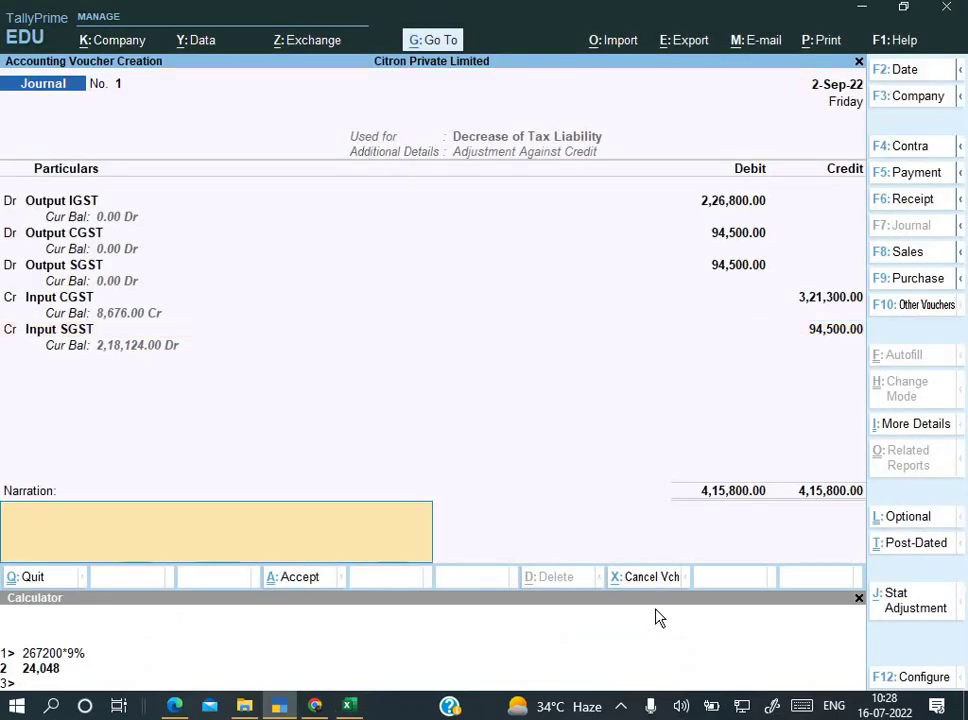
Step: Enter the narration 'Being Input GST adjusted' and save Journal voucher No. 1
type("Being Input GST a")
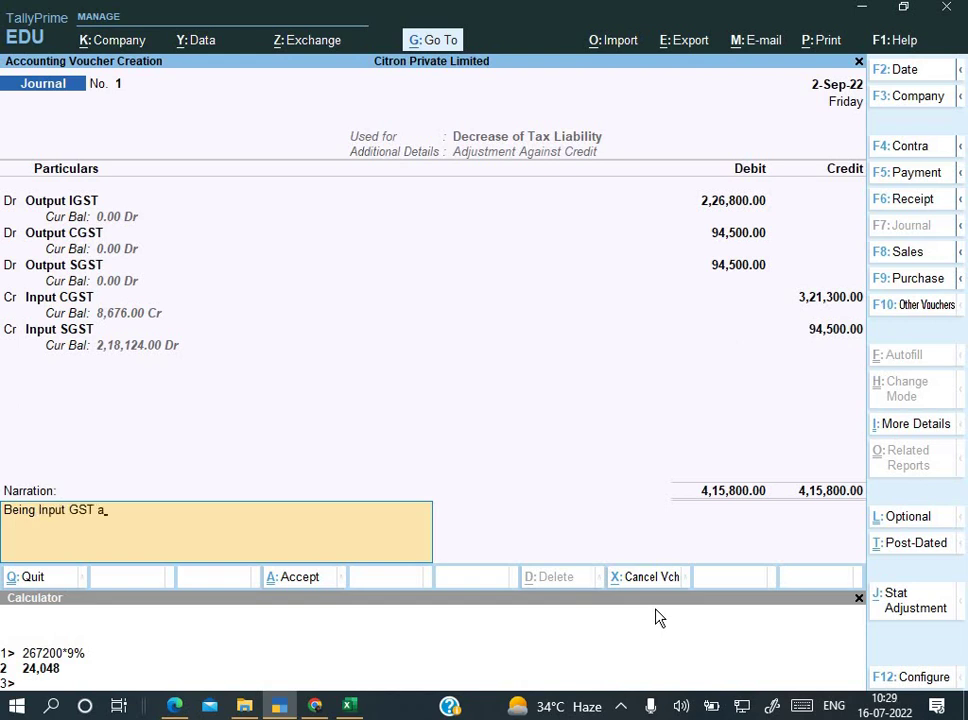
type("djusted")
key("Return")
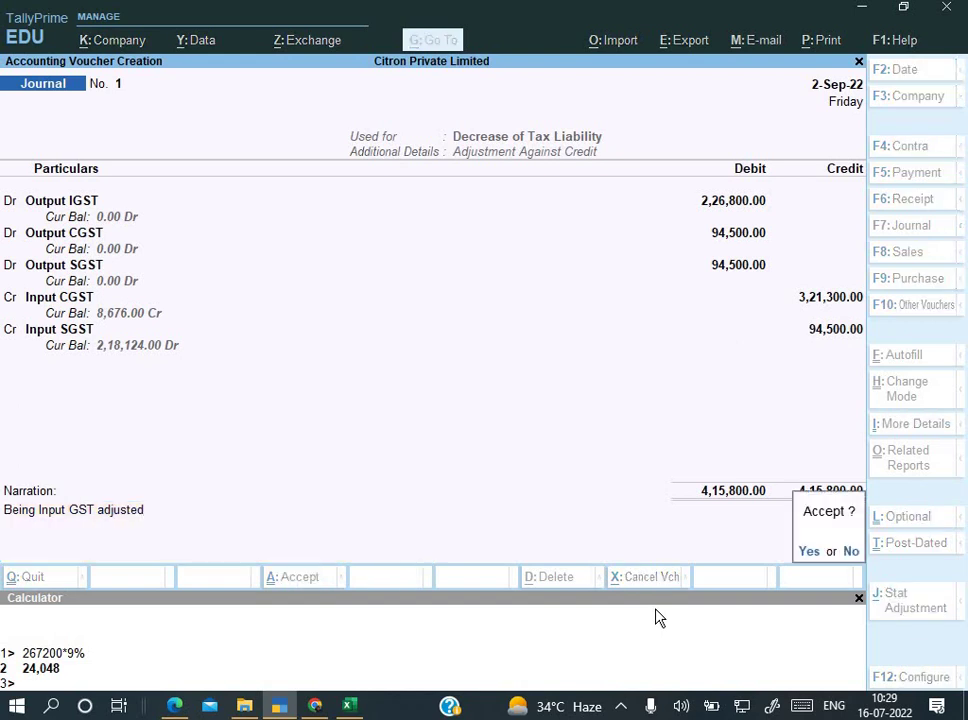
key("Return")
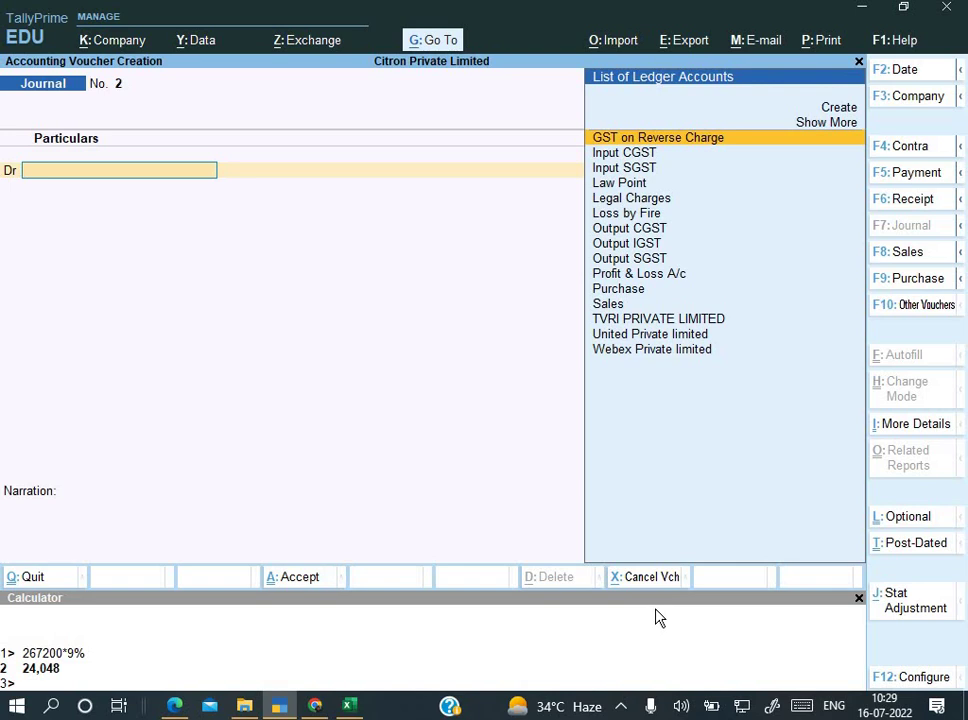
Step: Review the Duties & Taxes group and Input SGST monthly summary in the Balance Sheet
key("Escape")
key("Escape")
key("Escape")
key("Down")
key("Down")
key("Down")
key("b")
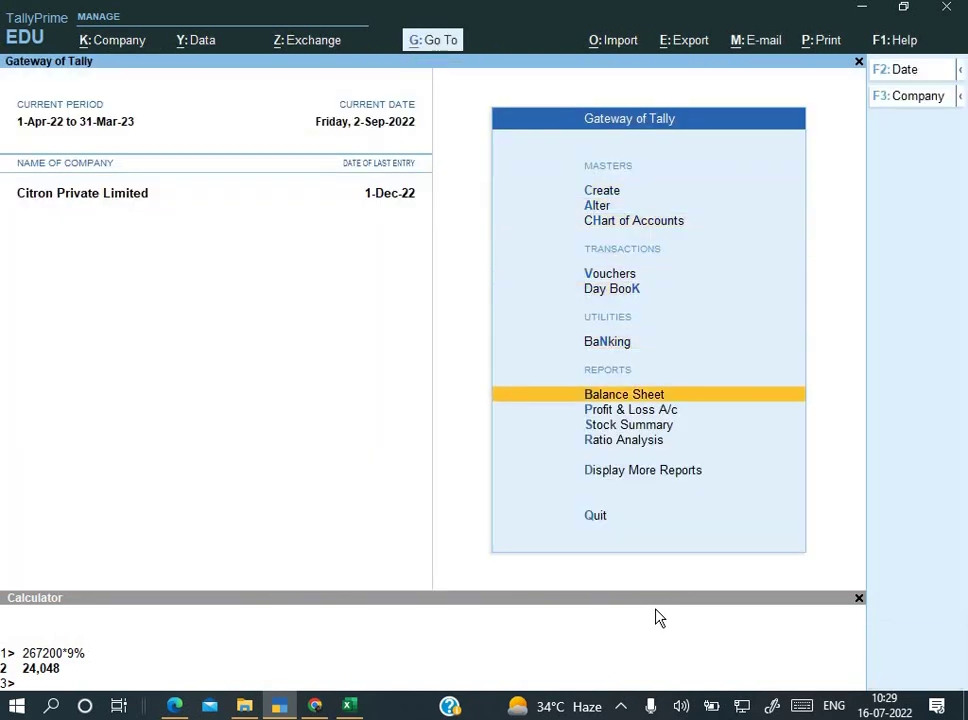
key("Down")
key("Down")
key("Down")
key("Return")
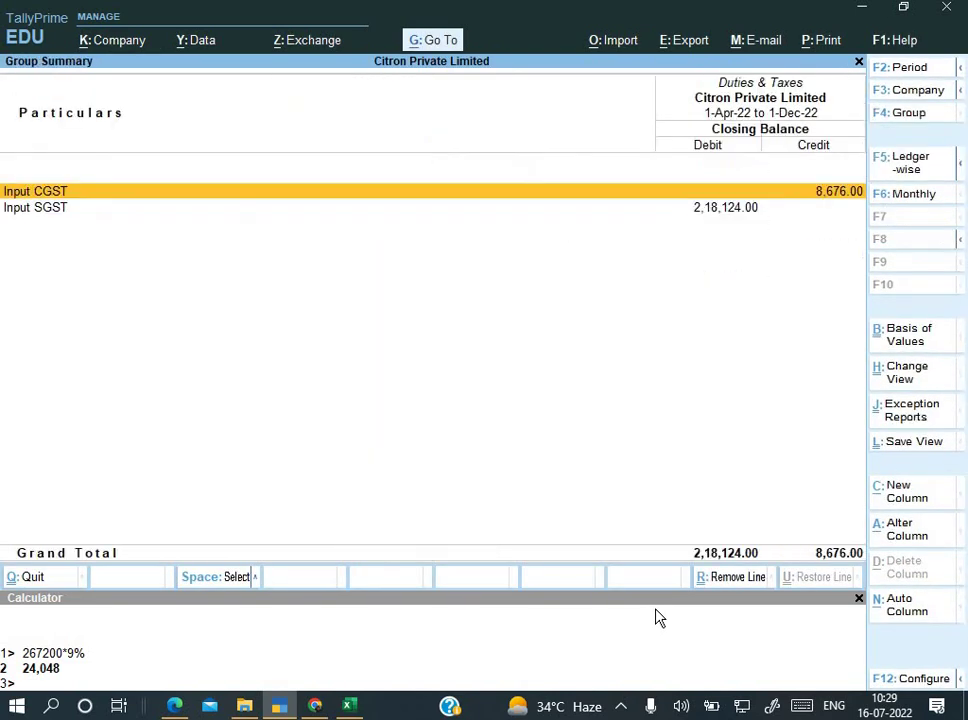
key("Escape")
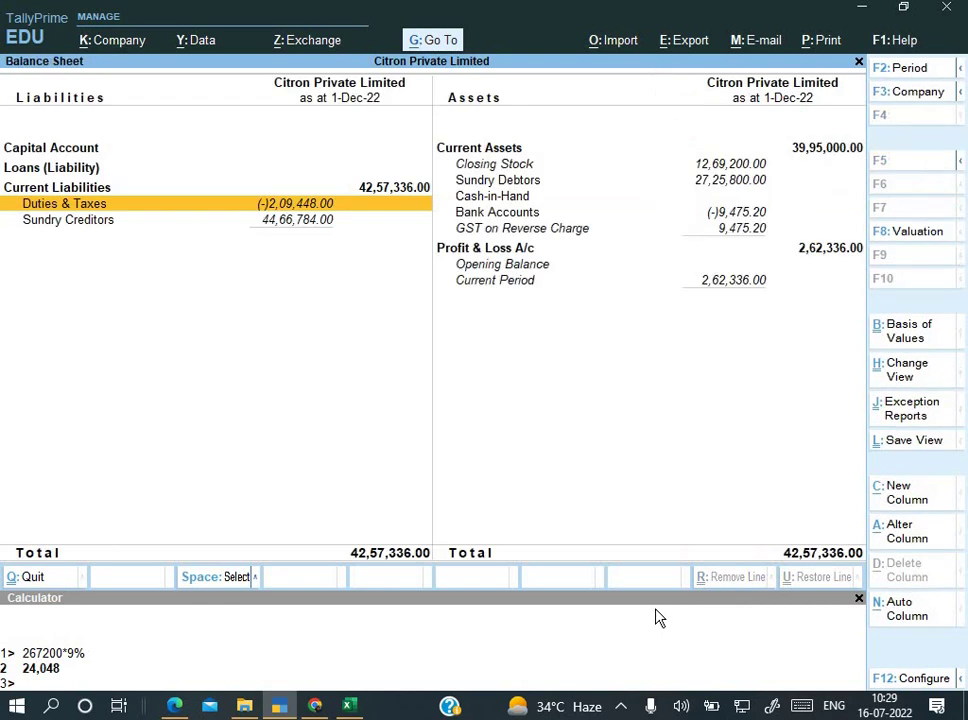
key("Return")
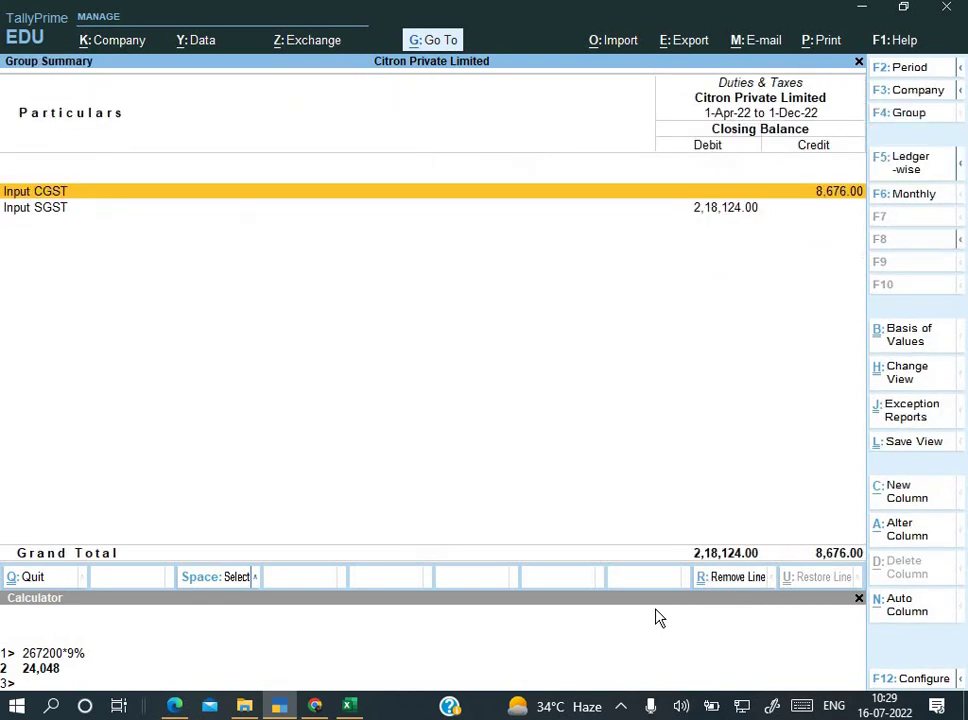
left_click(728, 212)
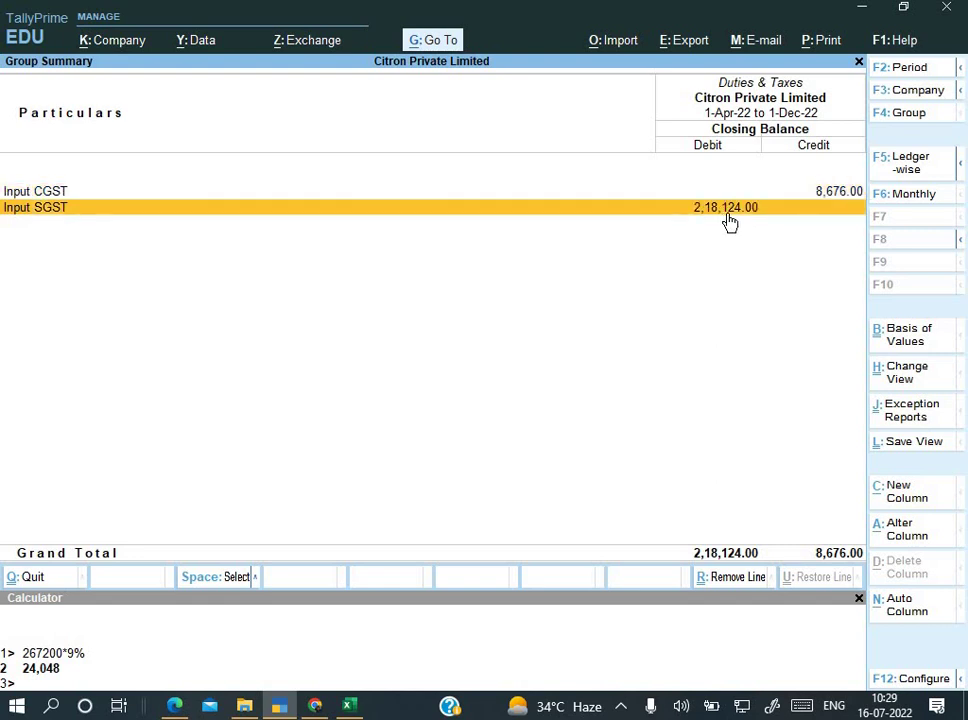
left_click(729, 213)
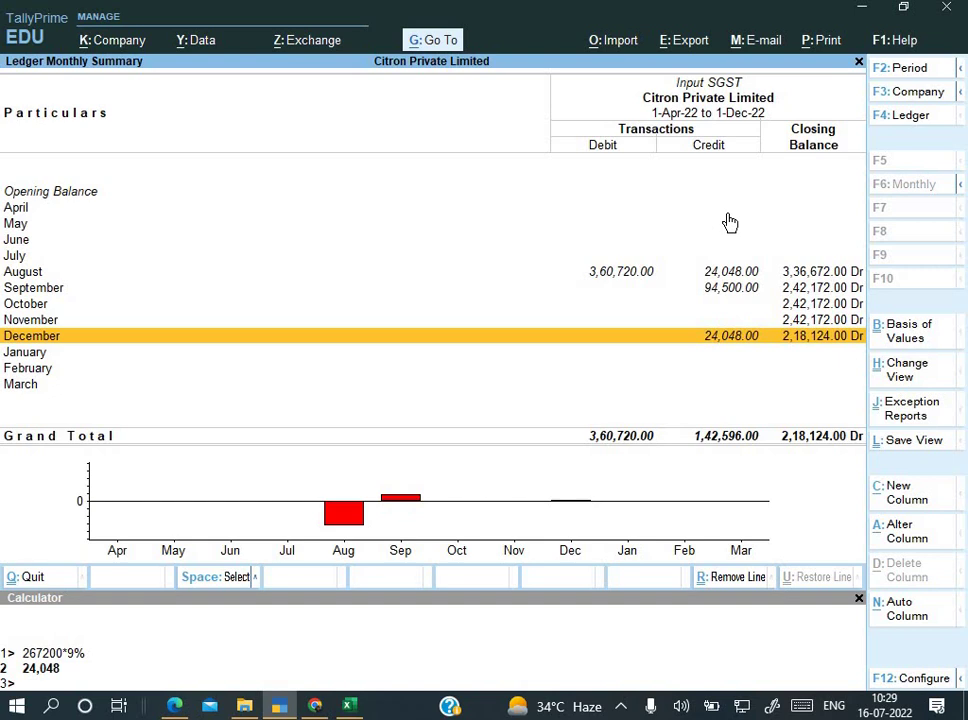
key("Up")
key("Up")
key("Up")
key("Up")
key("Escape")
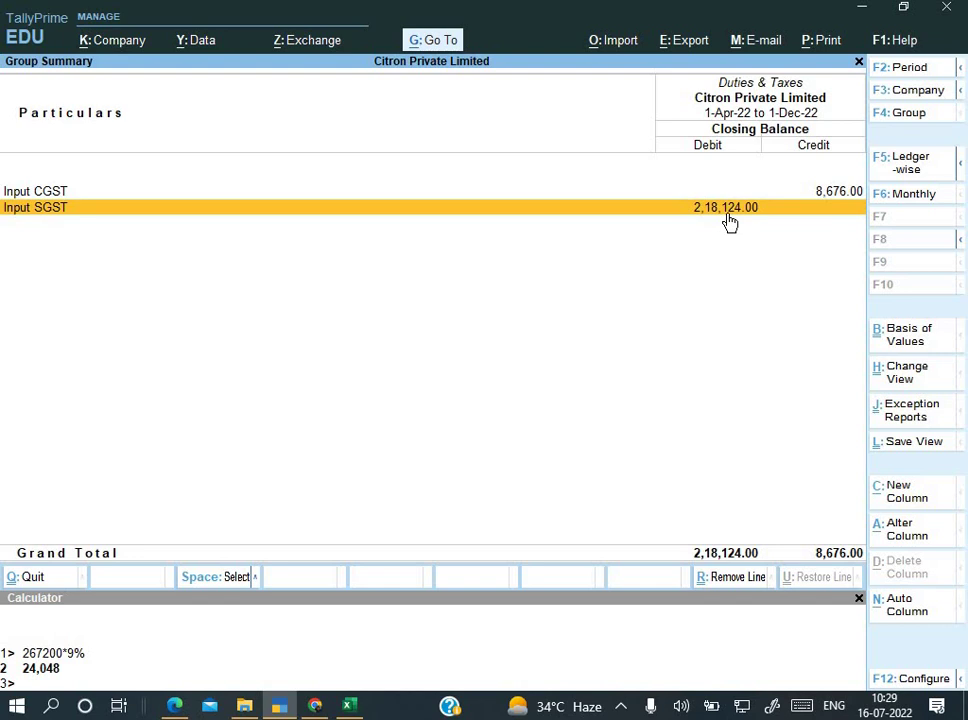
key("Escape")
key("Escape")
key("Escape")
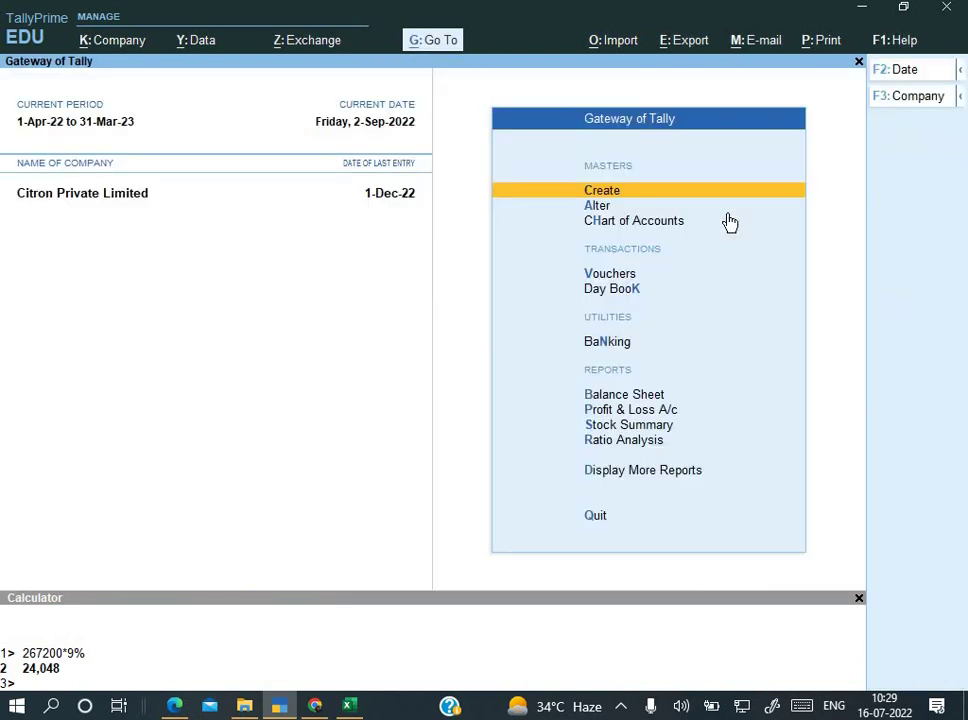
Step: Review the Output IGST set-off journal in the Day Book
key("d")
key("k")
key("alt+F2")
key("Return")
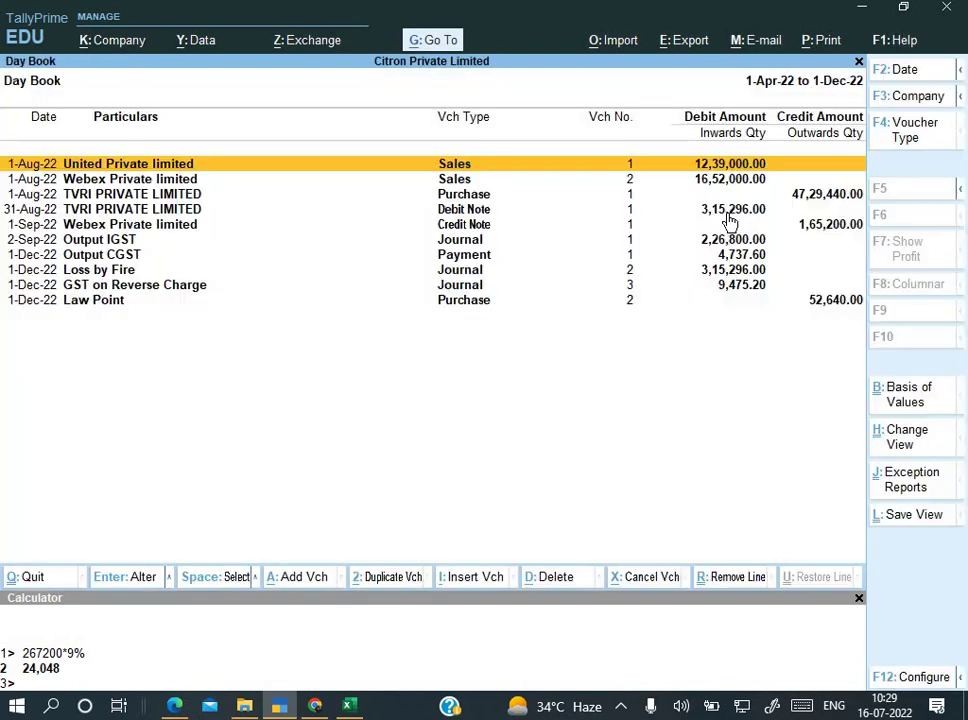
key("Down")
key("Down")
key("Down")
key("Down")
key("Down")
key("Return")
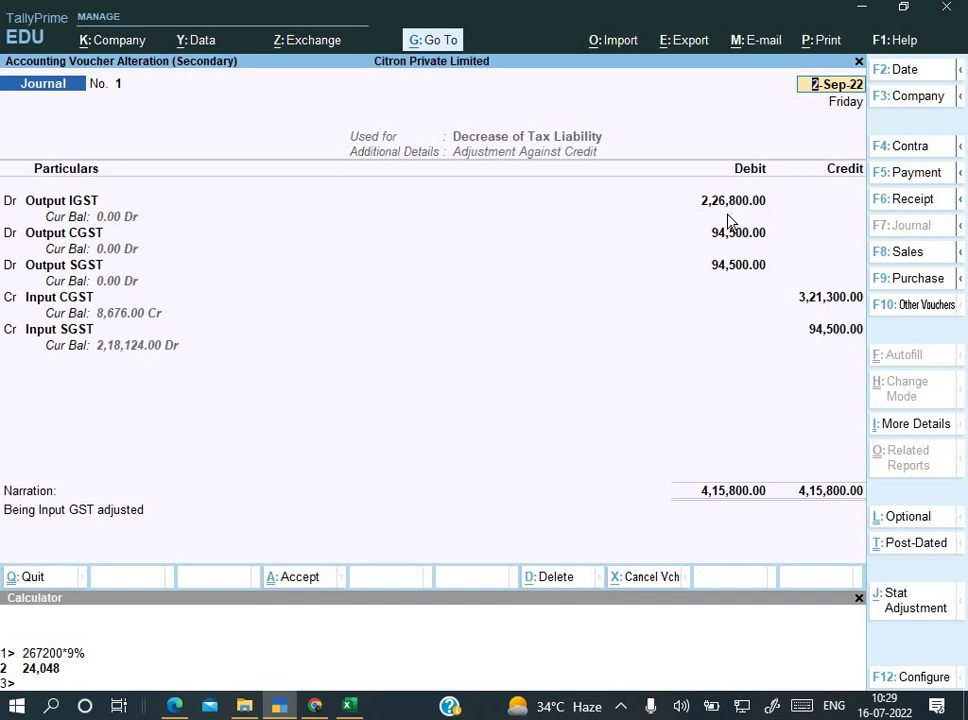
key("ctrl")
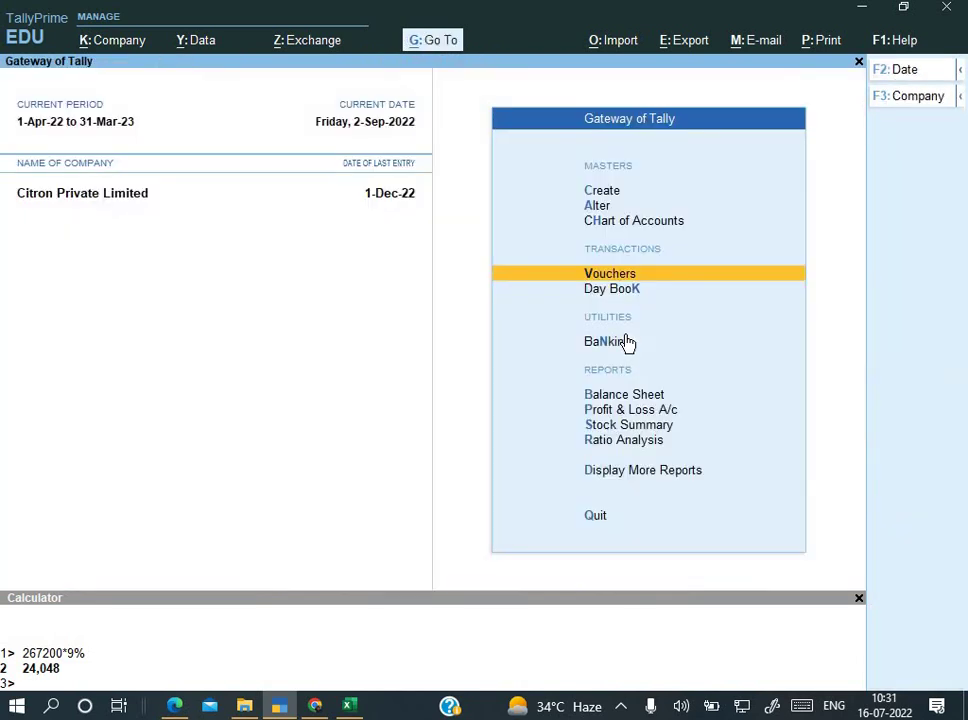
Step: Show Duties & Taxes for the period 1-4-2022 to 2-9-2022
key("Down")
key("Return")
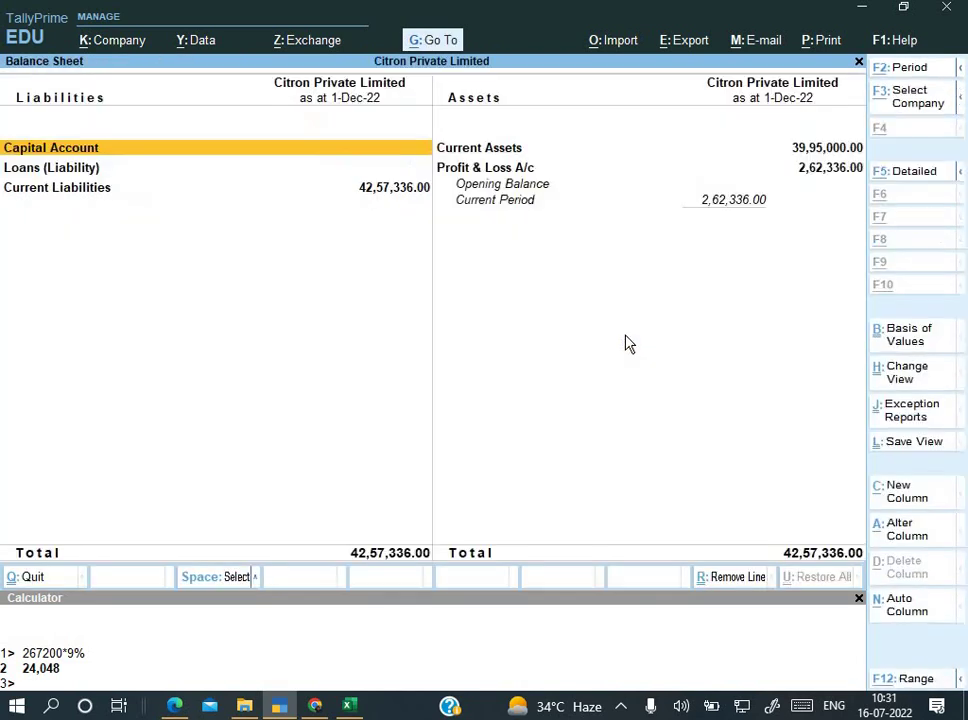
key("Down")
key("Down")
key("Down")
key("Return")
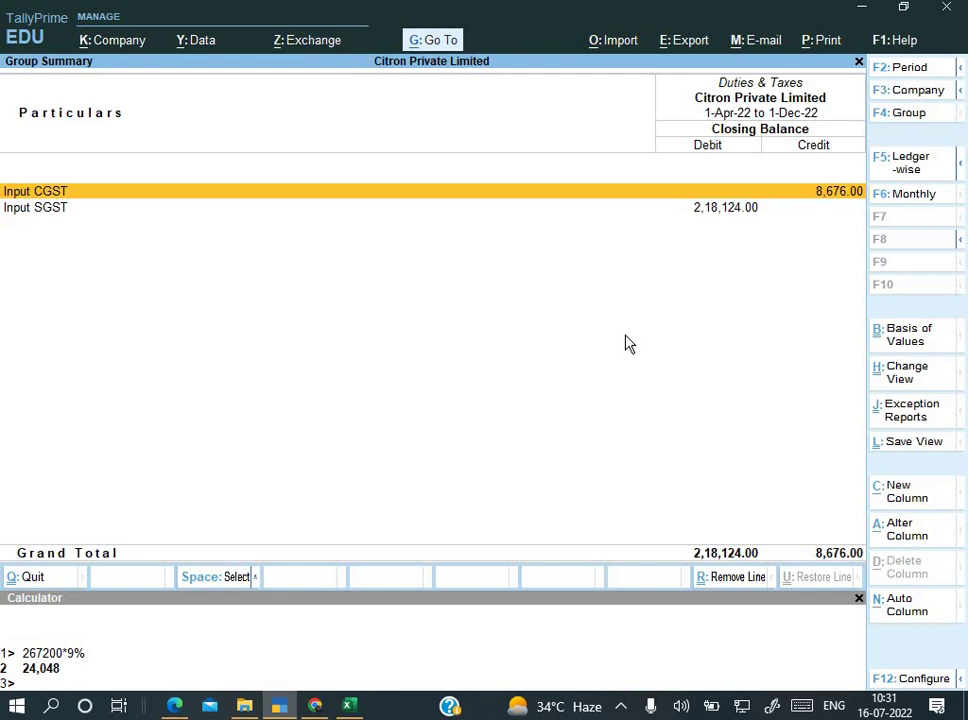
key("F2")
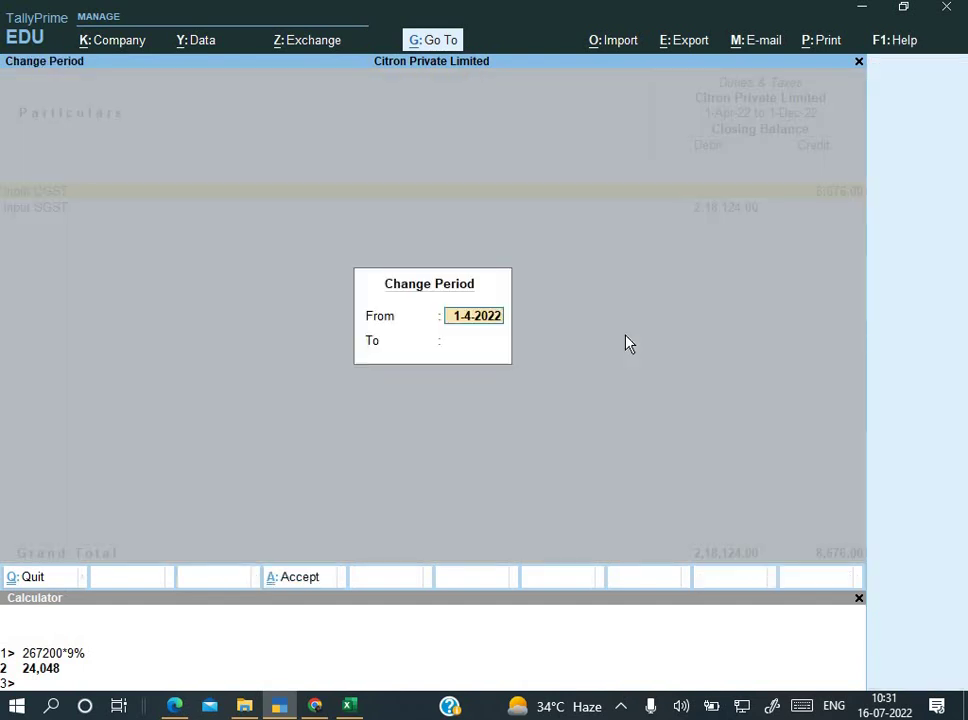
key("Return")
type("2-9")
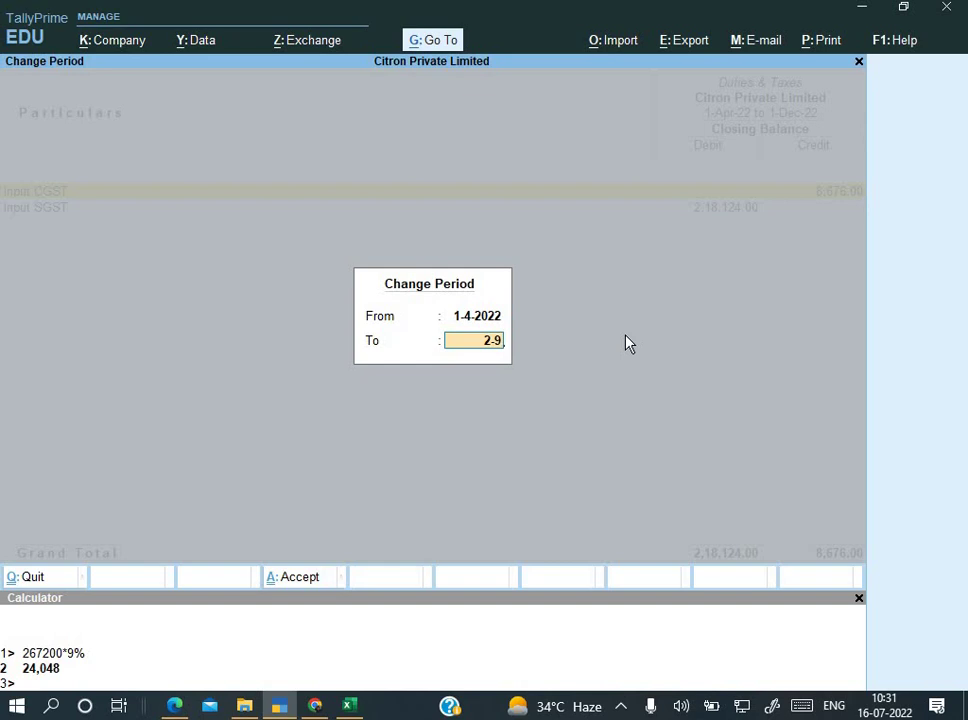
key("Return")
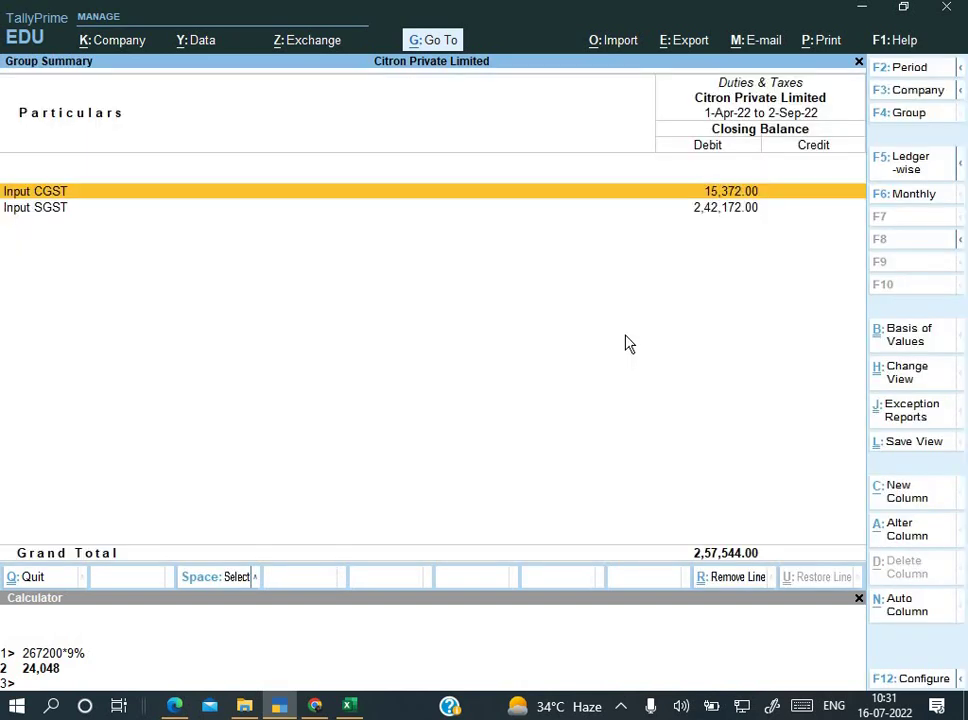
Step: Compare the Input CGST and SGST balances with the Excel workings, then return to Gateway
key("Down")
key("alt+Tab")
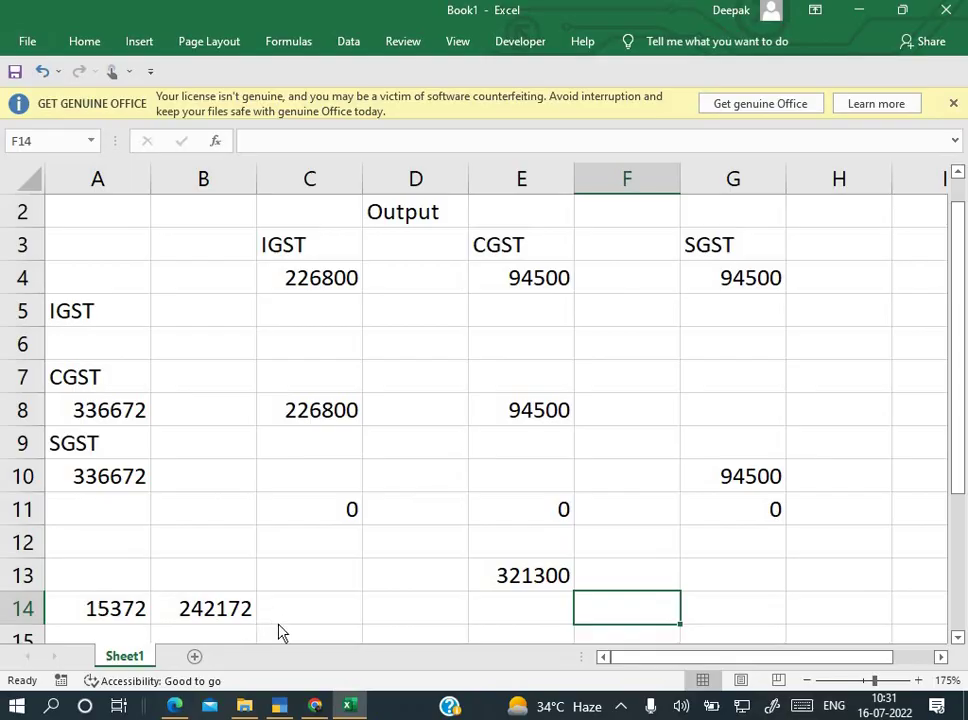
key("alt+Tab")
key("Up")
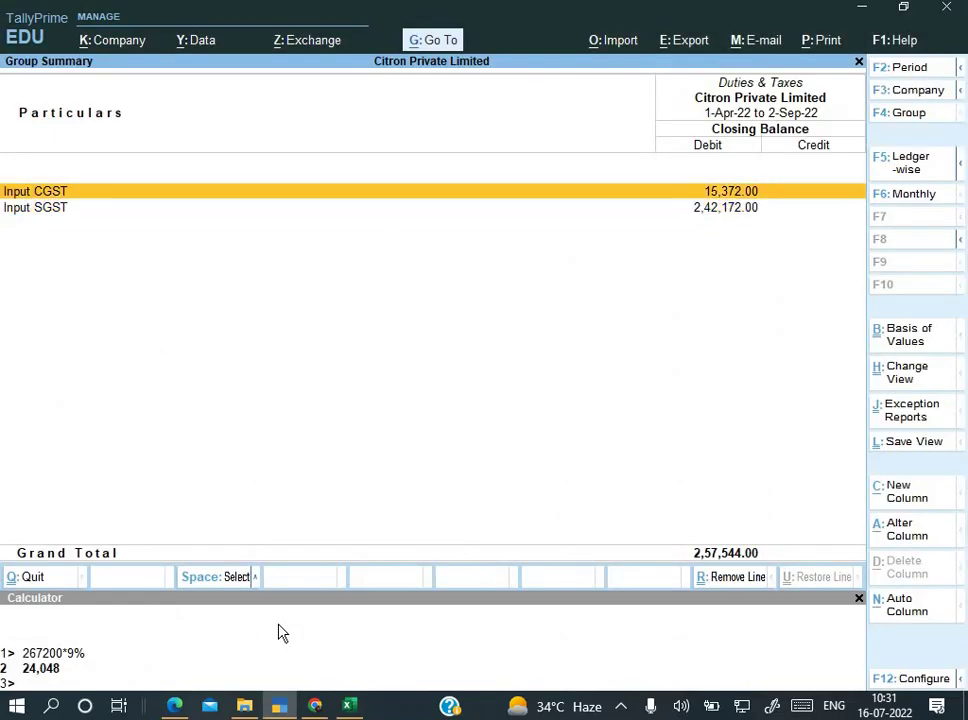
key("Return")
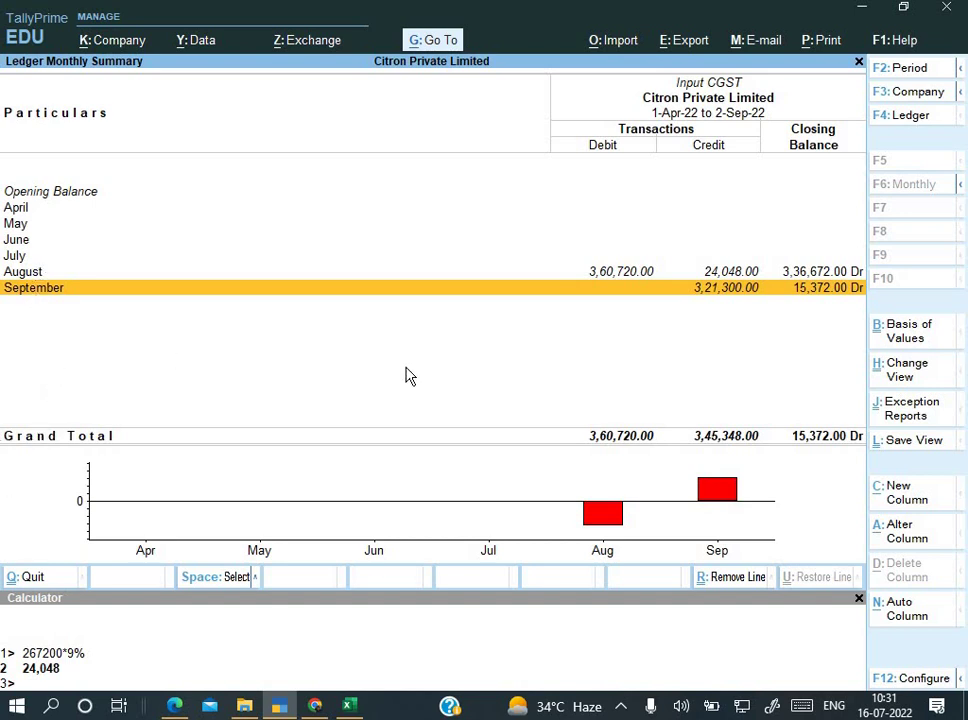
key("Escape")
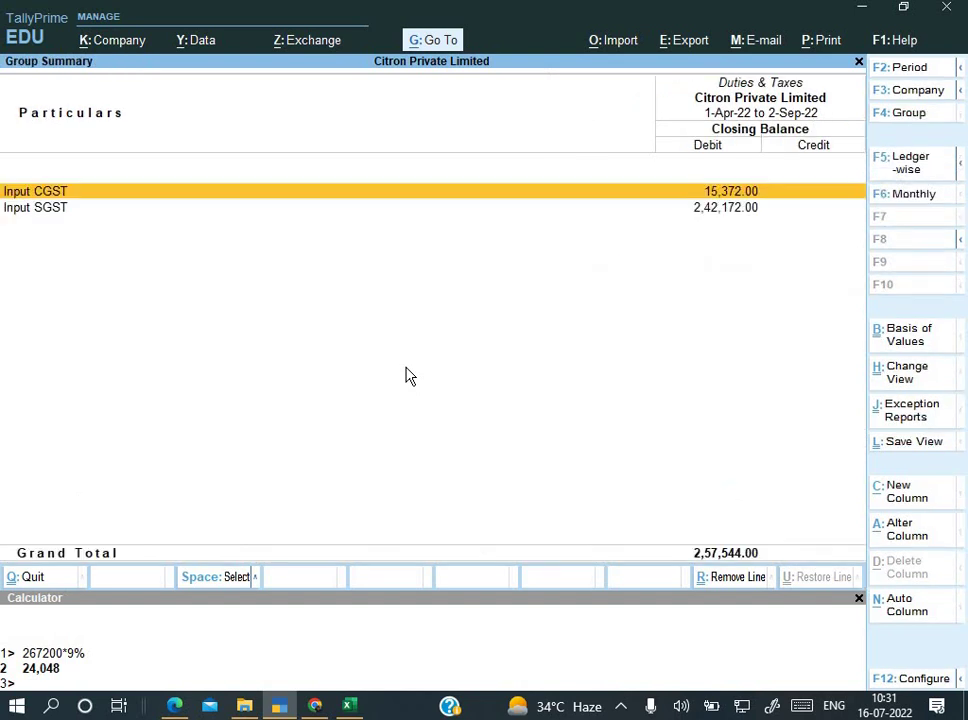
key("Escape")
key("Escape")
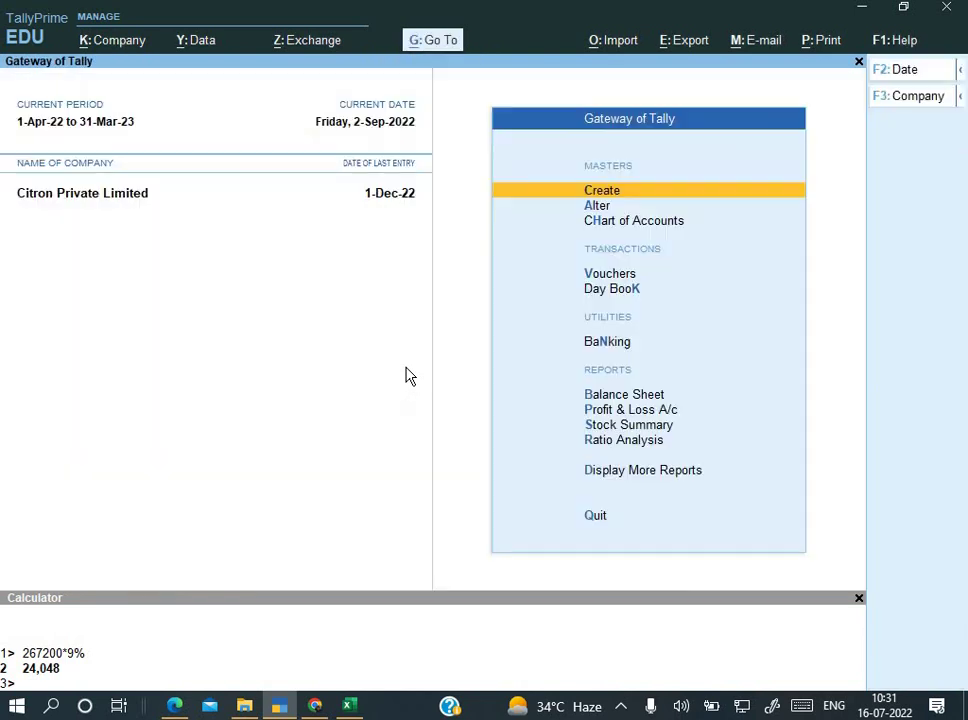
key("alt+Tab")
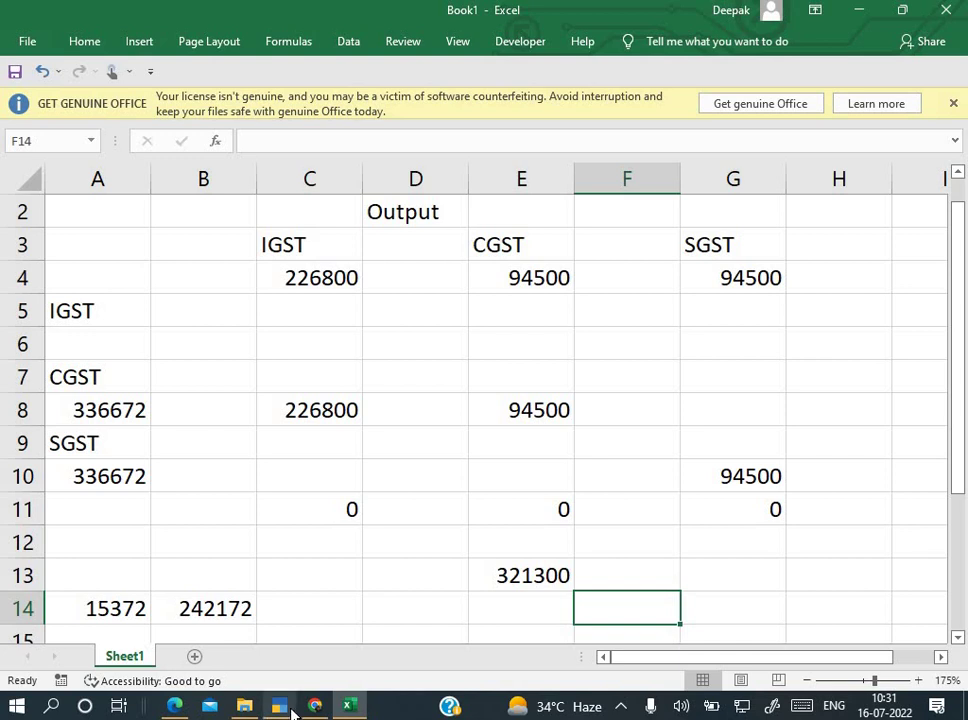
Step: Reread the task on page 1 of the GST question paper PDF
left_click(170, 707)
scroll(449, 382, "up", 5)
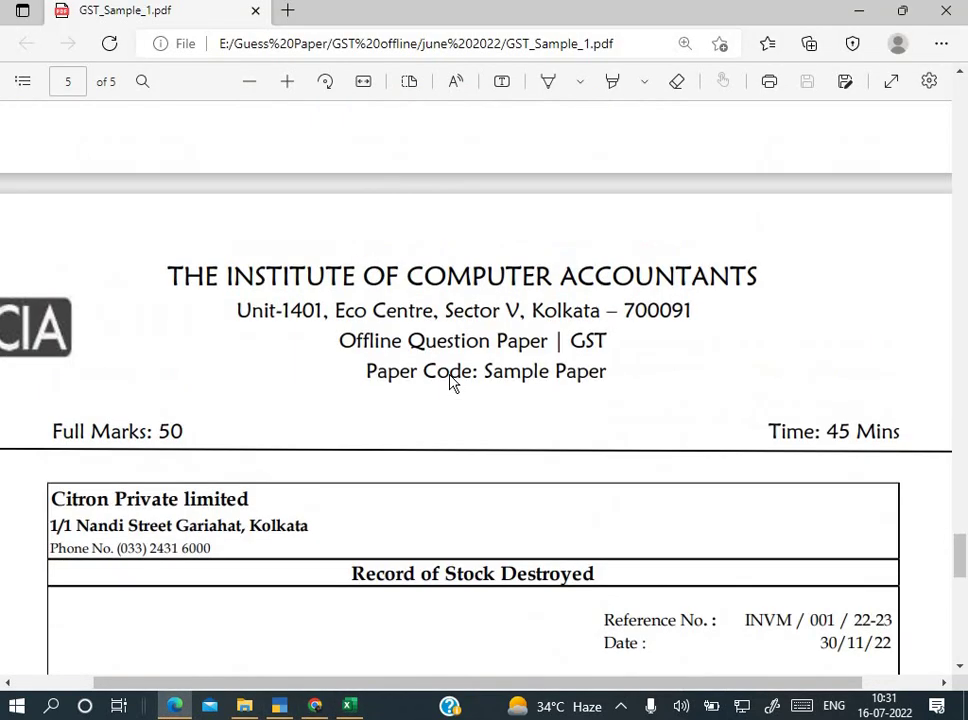
scroll(450, 383, "down", 2)
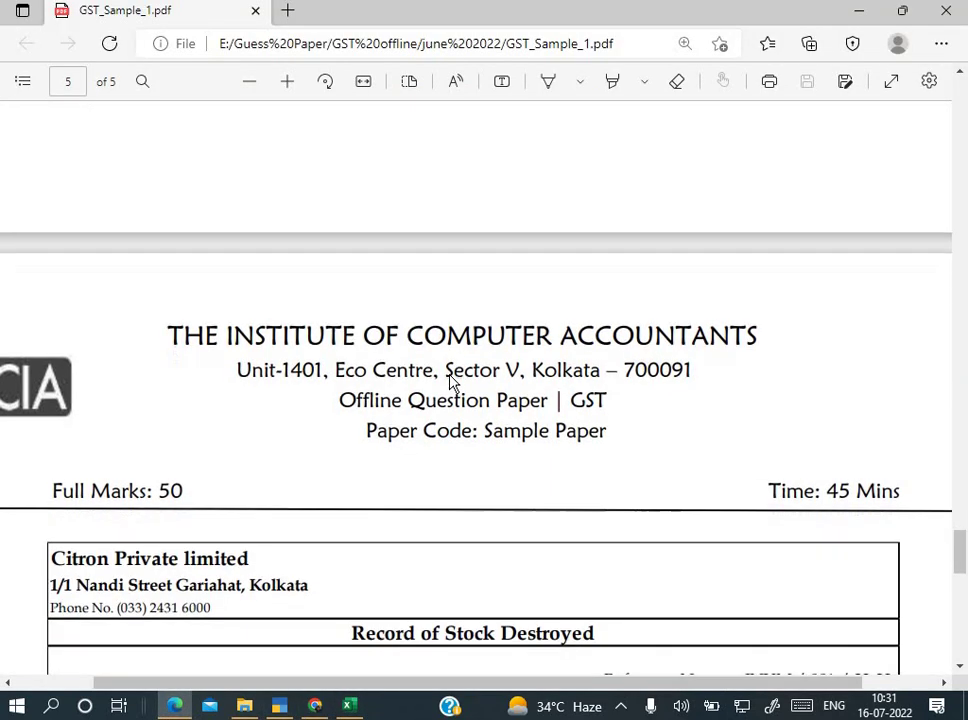
scroll(449, 382, "up", 1)
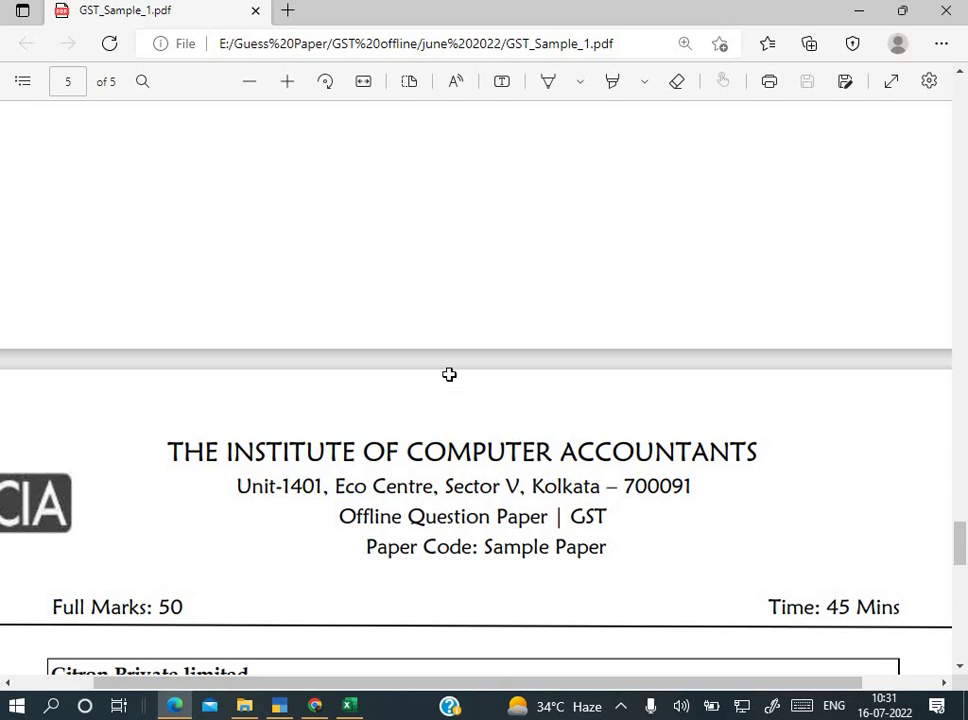
key("alt+Tab")
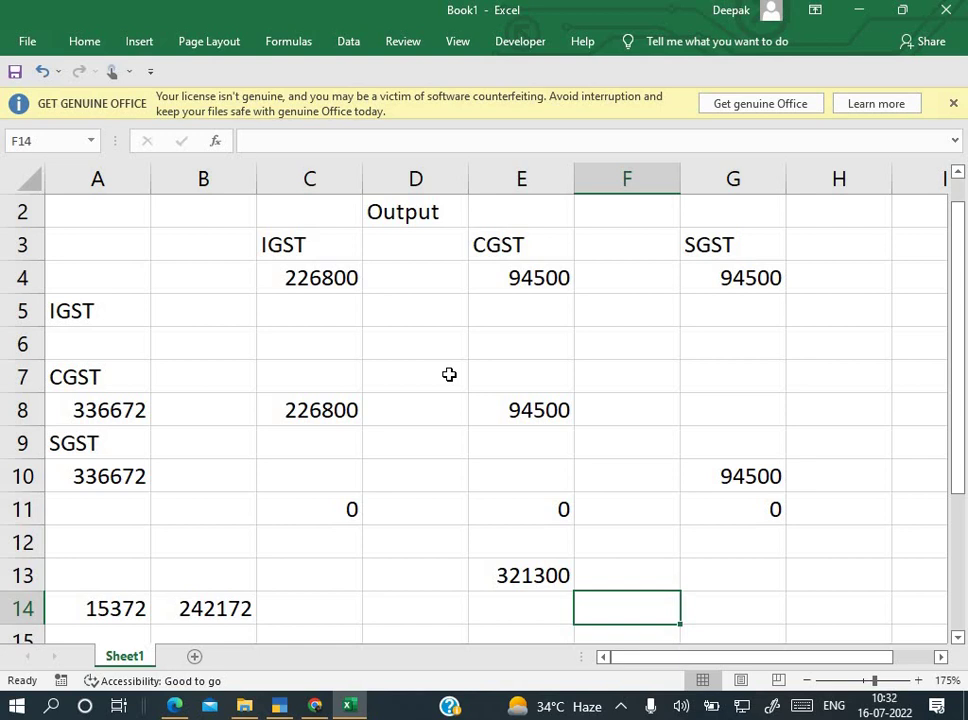
key("alt+Tab")
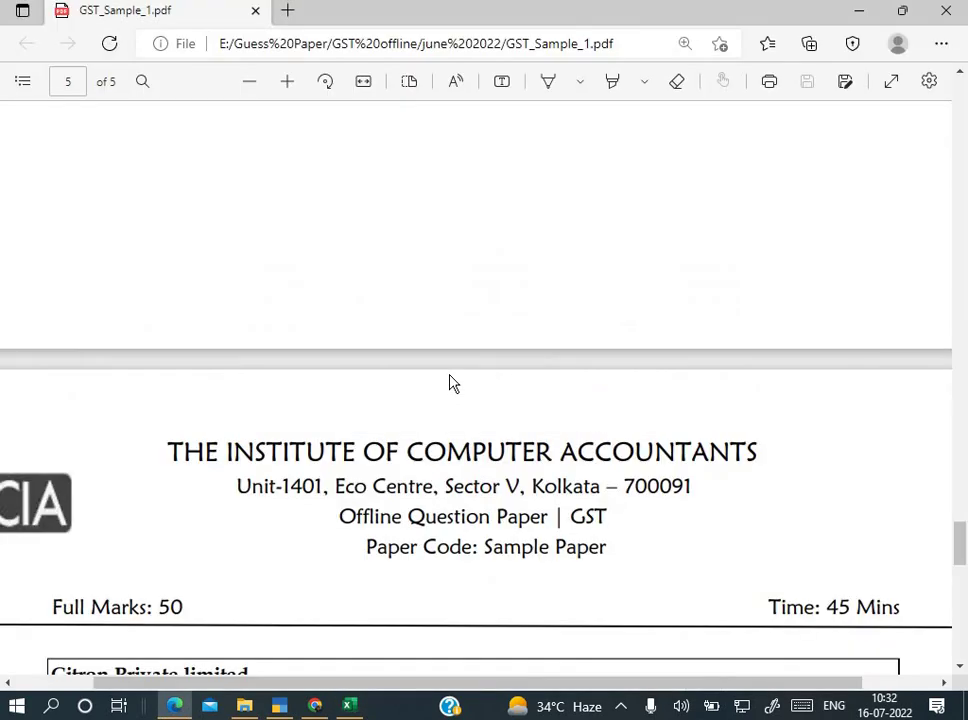
scroll(450, 383, "up", 20)
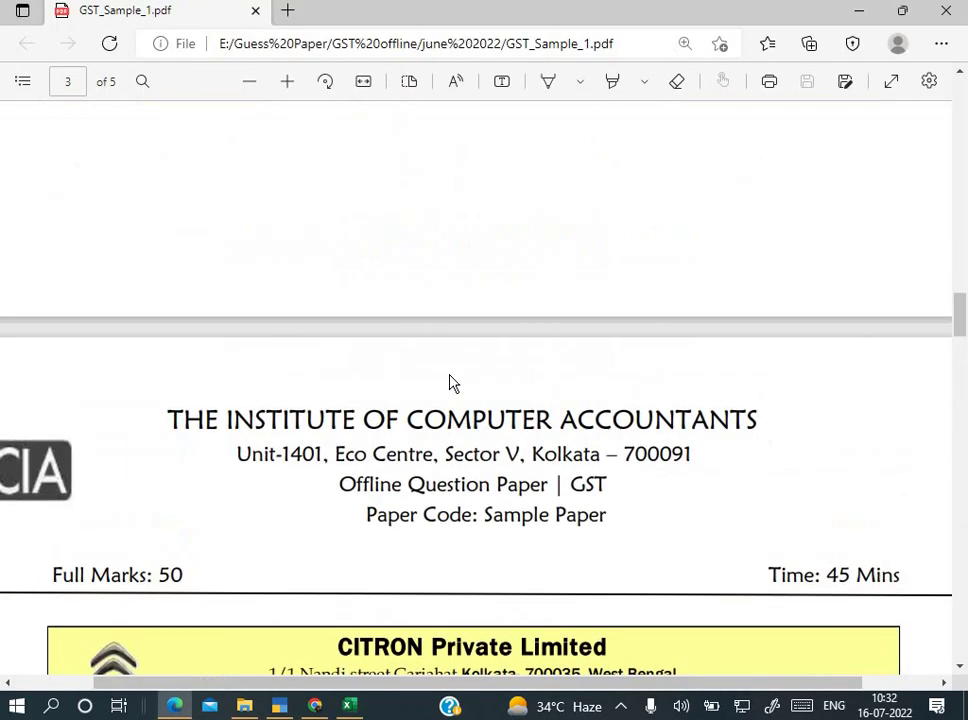
scroll(450, 383, "down", 1)
scroll(450, 383, "up", 20)
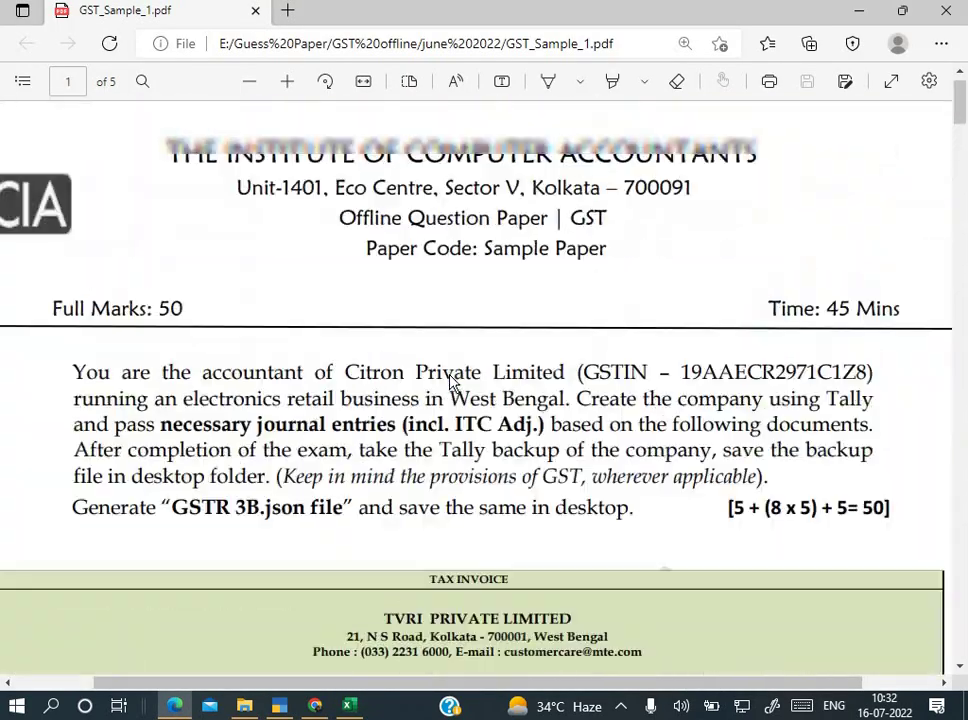
scroll(450, 383, "down", 2)
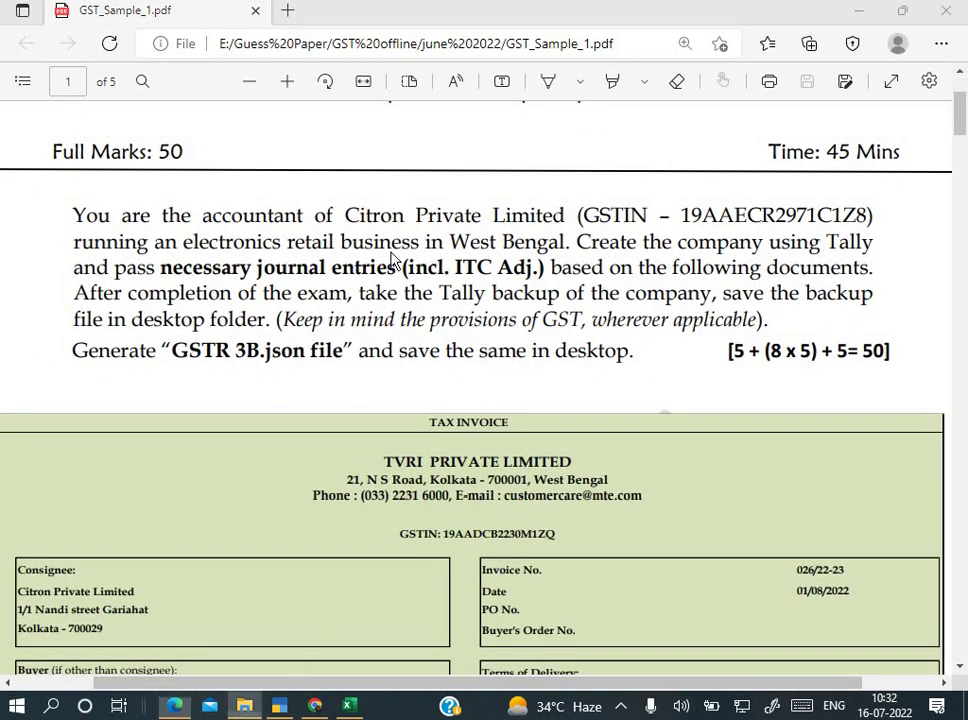
Step: Minimise the windows and open the desktop working folder, selecting its address path
left_click(244, 705)
left_click(510, 150)
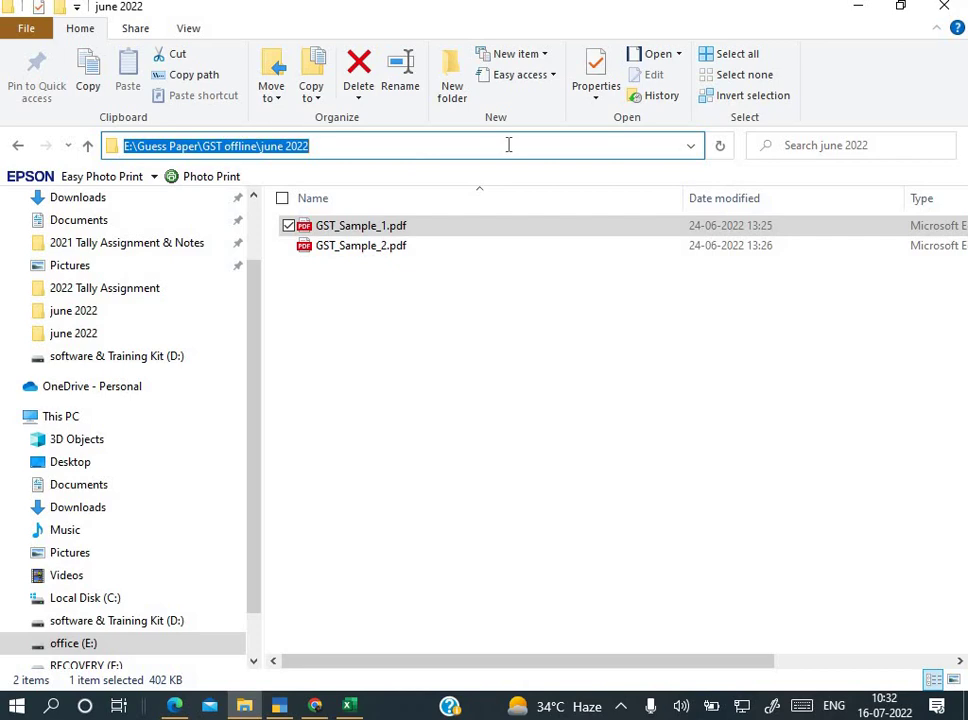
left_click(858, 8)
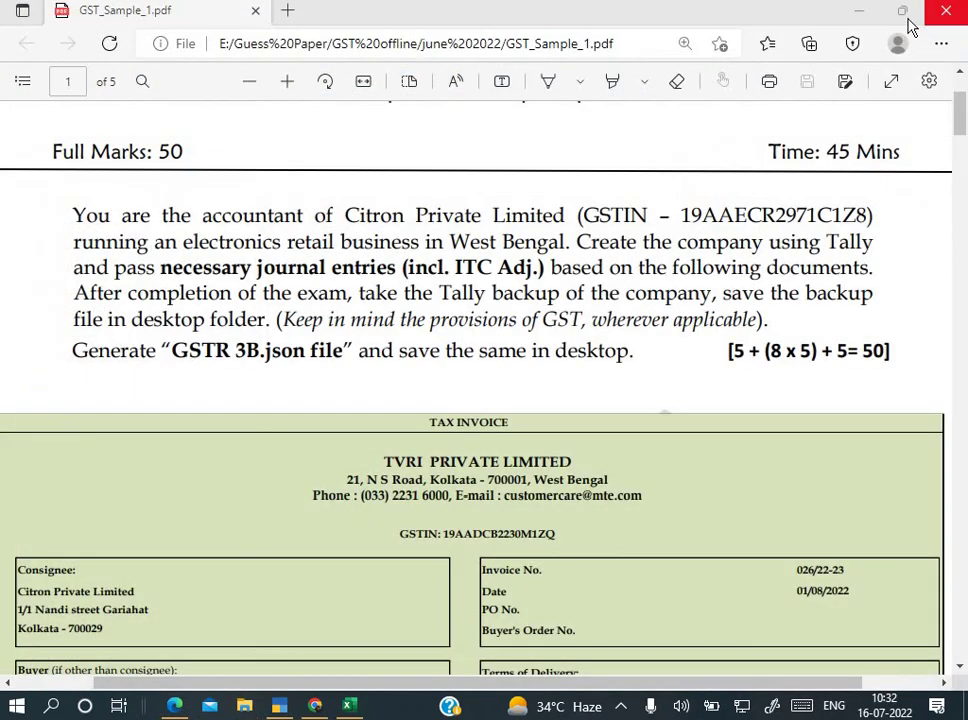
left_click(875, 18)
left_click(867, 17)
left_click(867, 17)
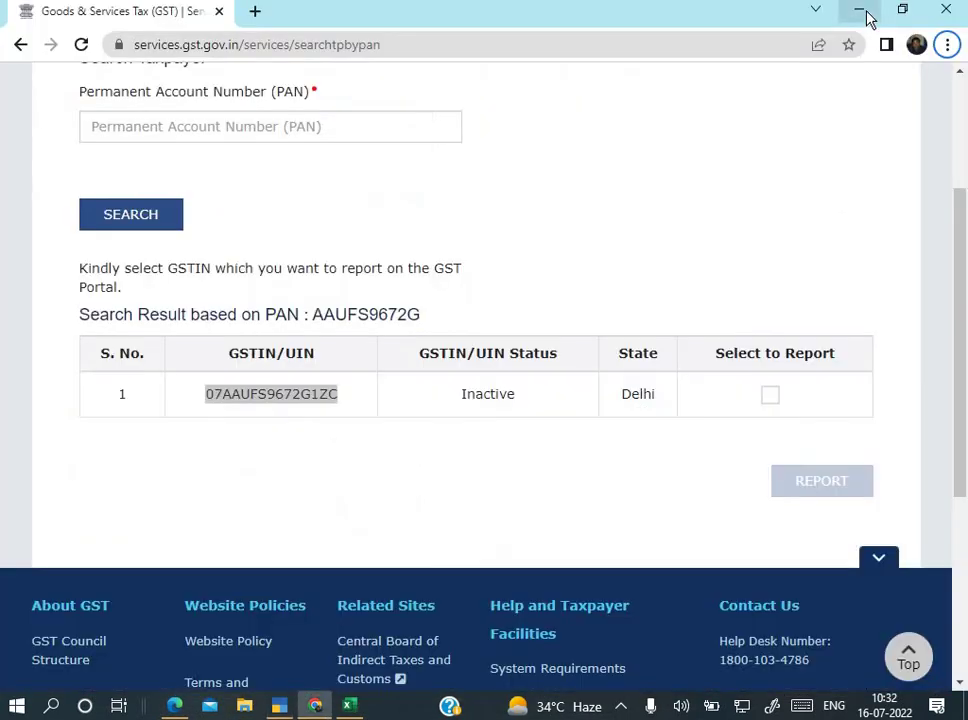
left_click(867, 17)
double_click(403, 108)
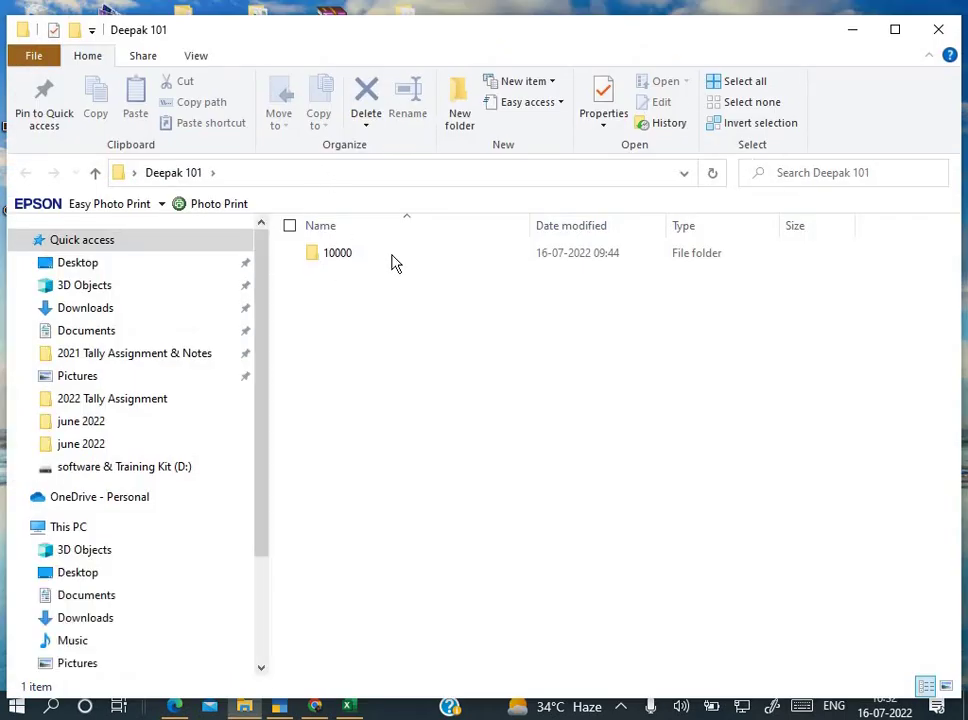
left_click(366, 176)
key("ctrl+c")
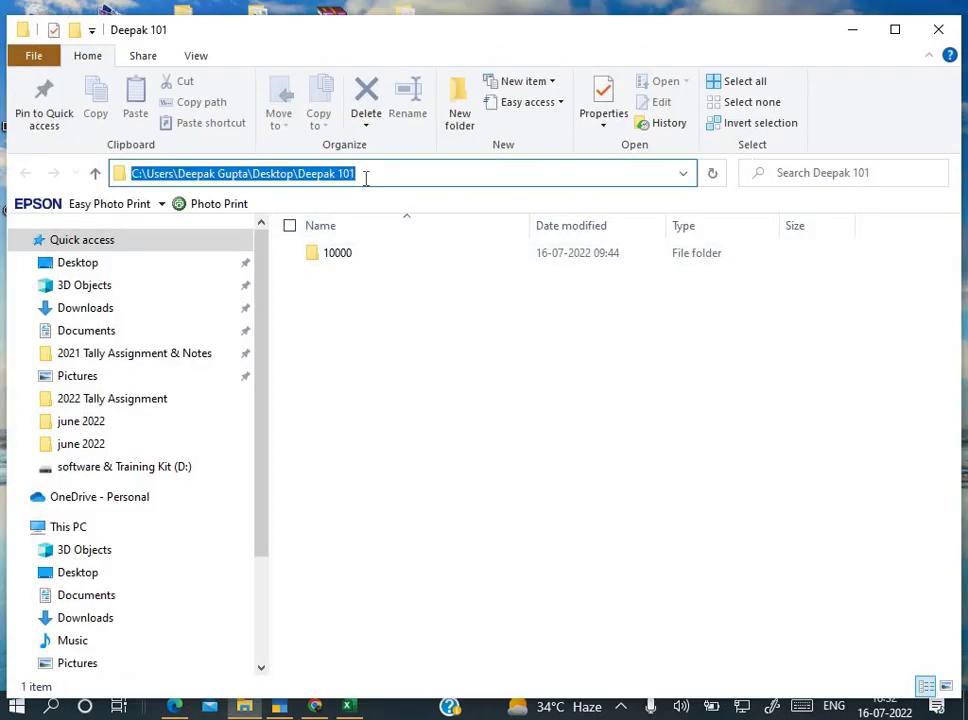
Step: Back in TallyPrime, open the GSTR-3B report from Display More Reports > GST Reports
key("alt+Tab")
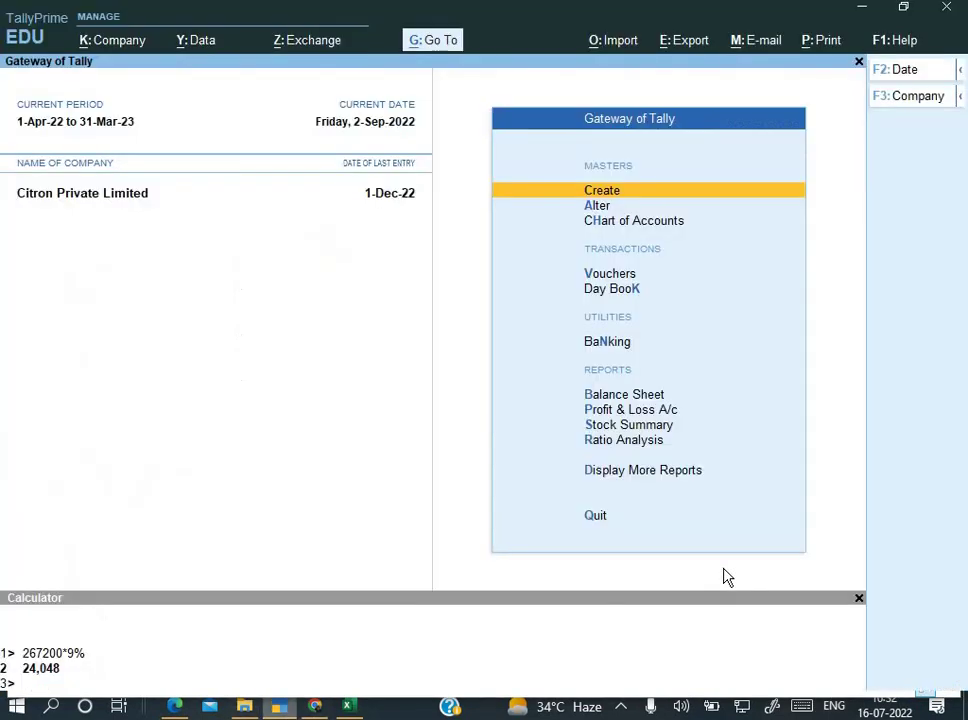
key("Up")
key("Down")
key("Up")
key("Up")
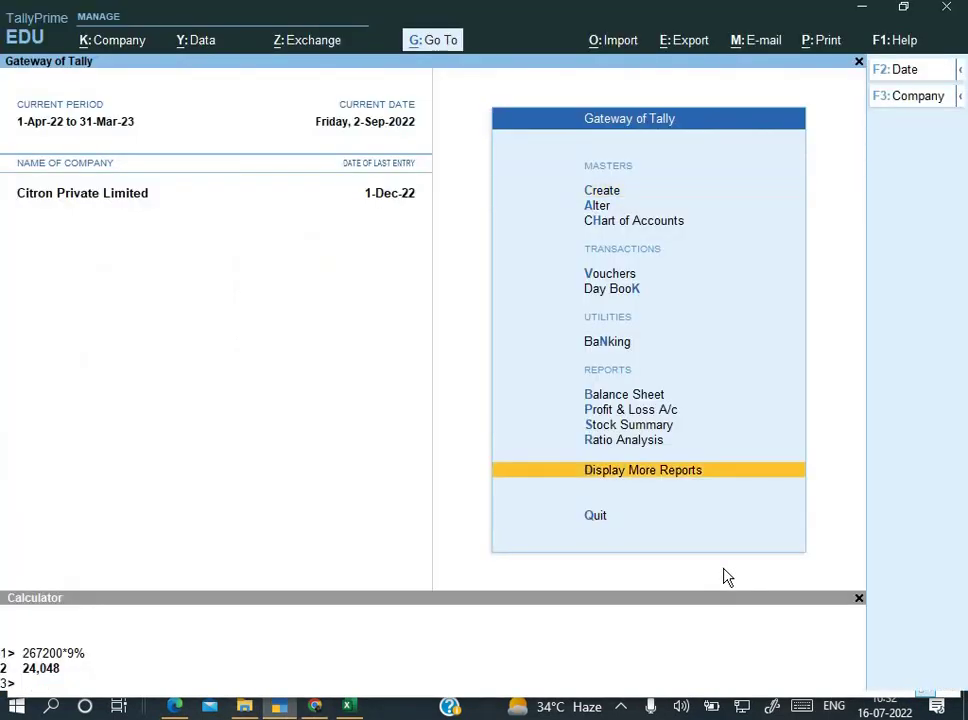
key("Return")
key("Down")
key("Down")
key("Down")
key("Down")
key("Down")
key("Down")
key("Down")
key("Down")
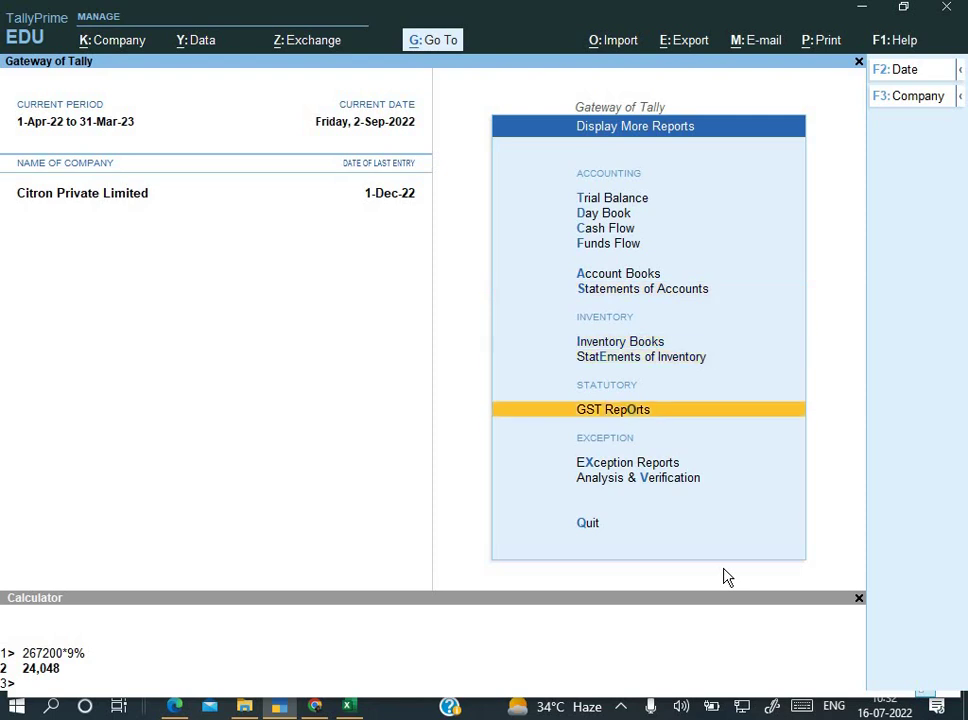
key("Return")
key("Down")
key("Down")
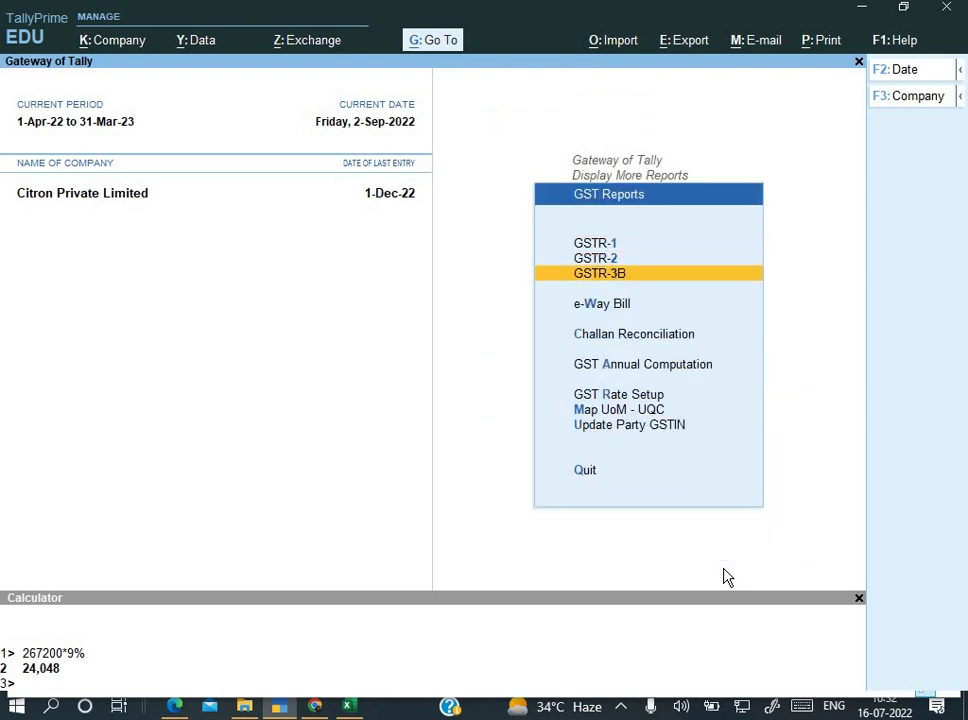
key("Return")
Step: Set the GSTR-3B report period from 1-8-2022 to 1-9-2022
key("F2")
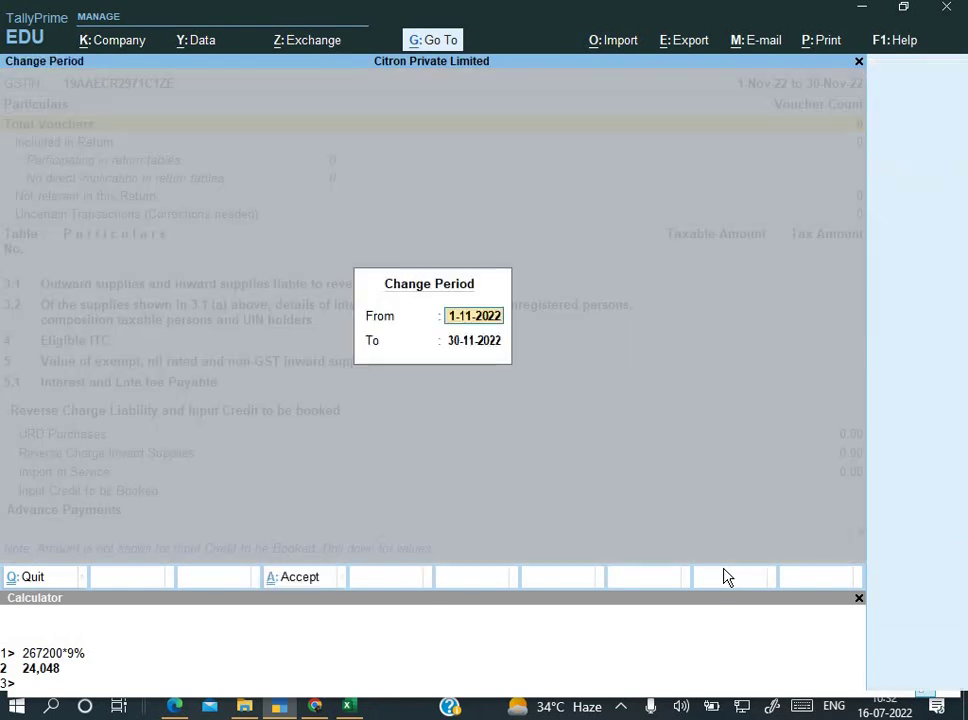
type("1-8")
key("Return")
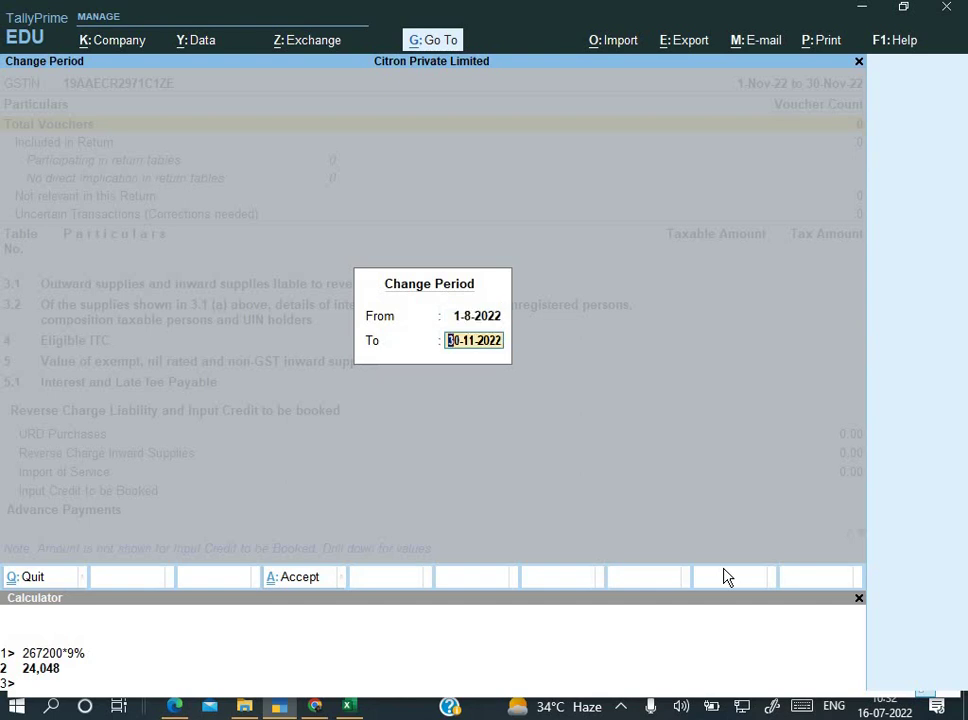
type("1-9")
key("Return")
key("Down")
key("Down")
key("Down")
key("Down")
key("Down")
key("Down")
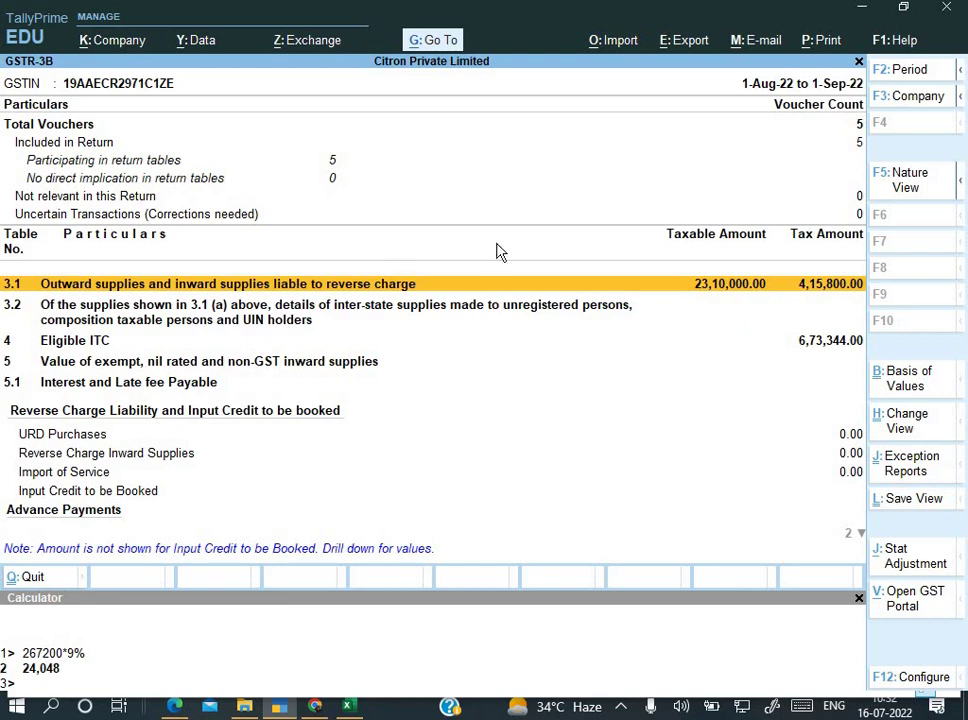
Step: Export GSTR-3B as an E-Return JSON file into the Deepak 101 desktop folder
left_click(687, 45)
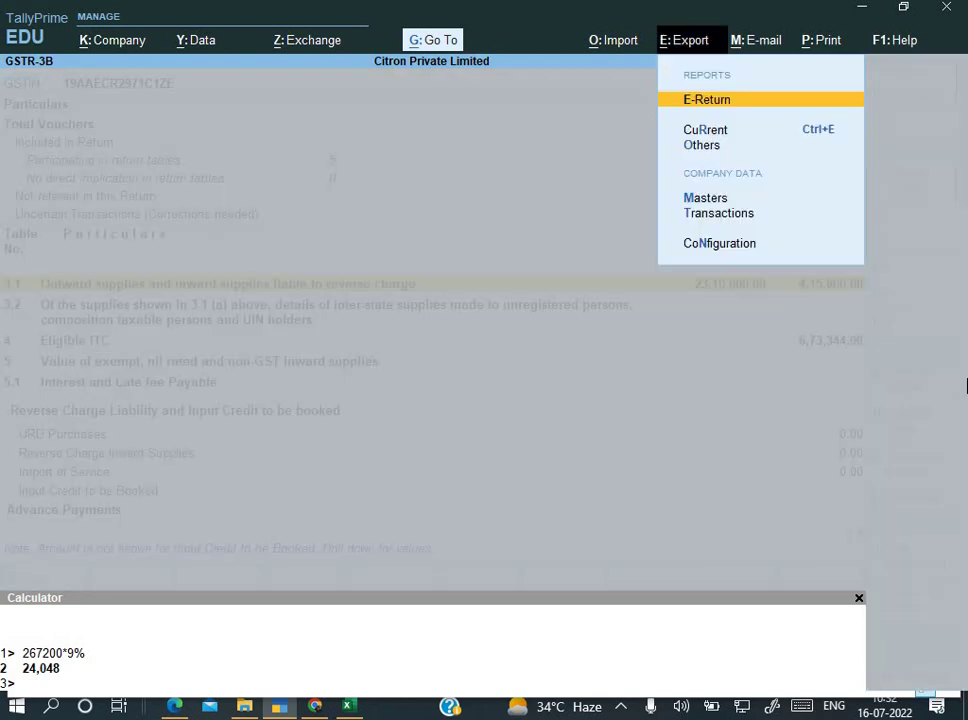
key("Return")
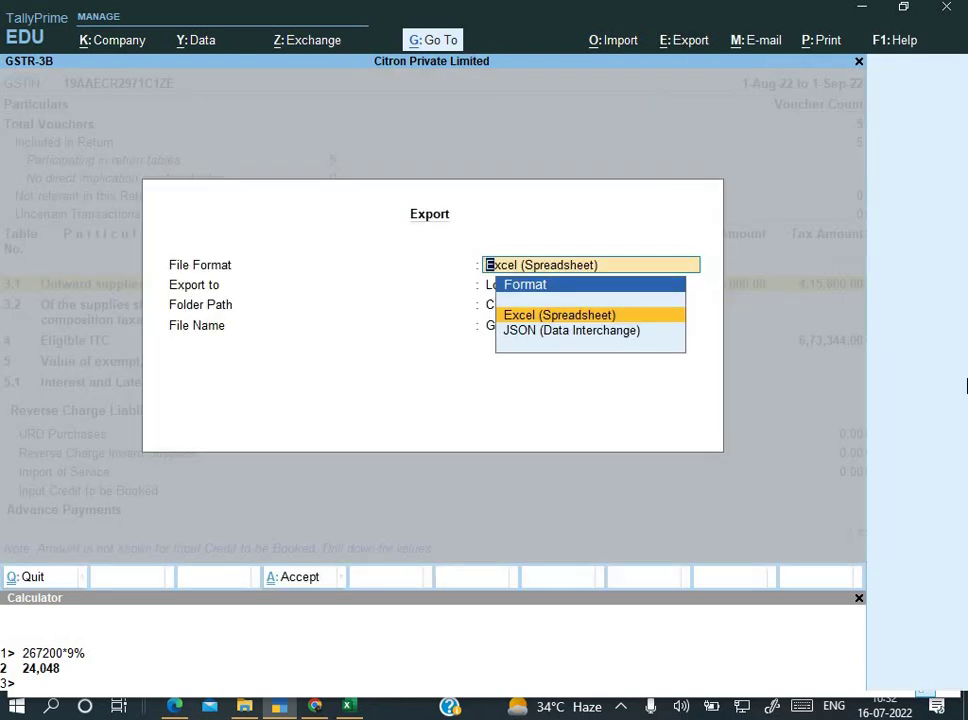
key("Down")
key("Return")
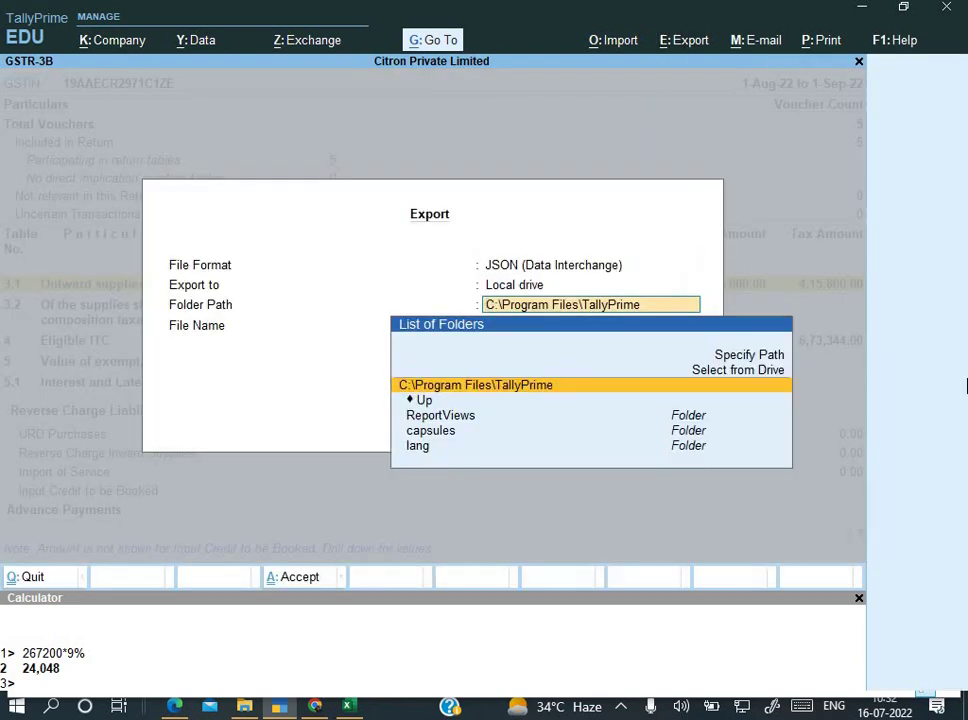
key("ctrl+v")
key("Return")
key("Return")
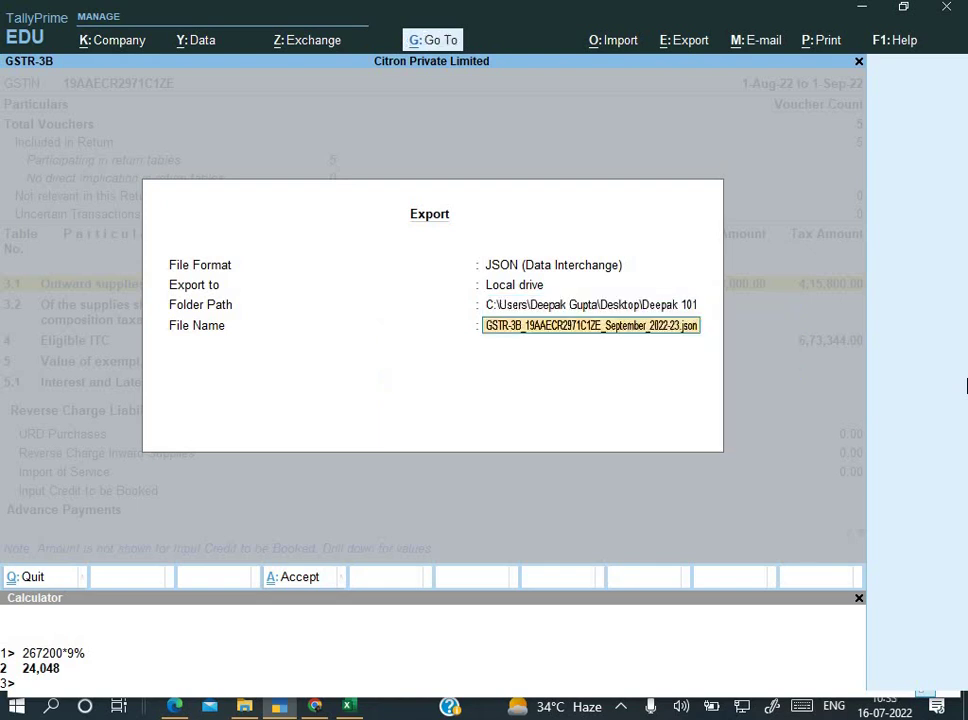
key("Return")
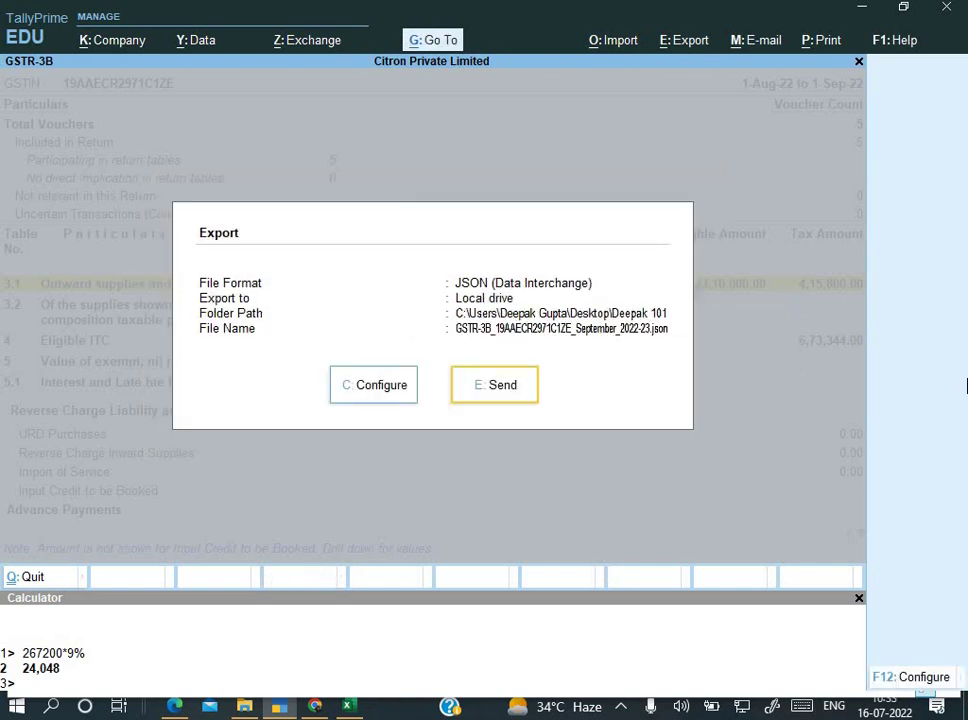
key("alt+Tab")
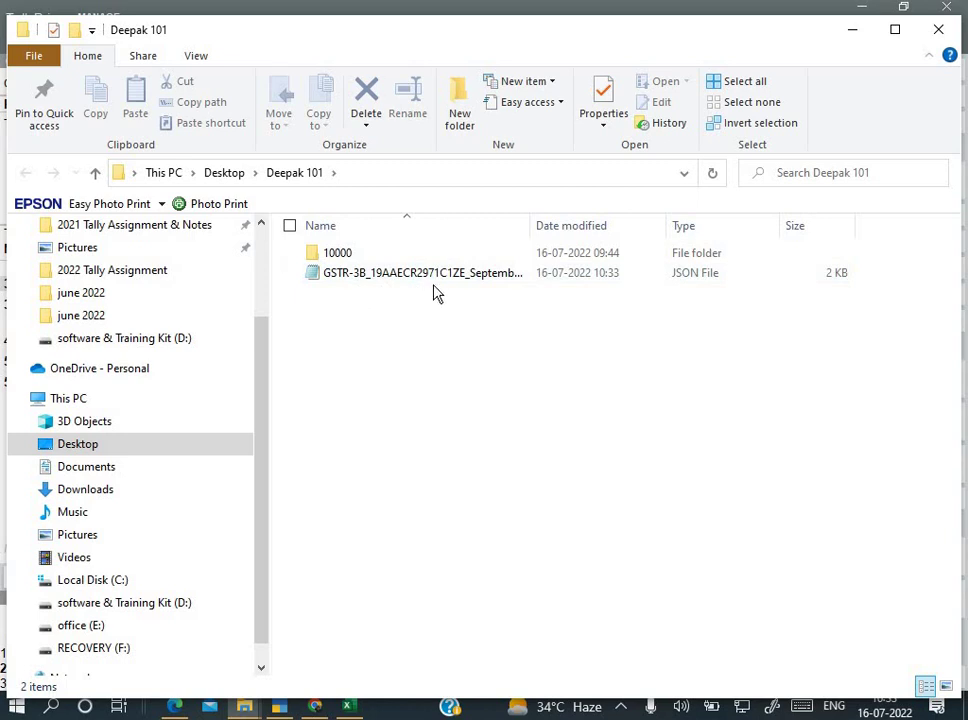
Step: Close the File Explorer windows and select the Deepak 101 folder on the desktop
left_click(938, 38)
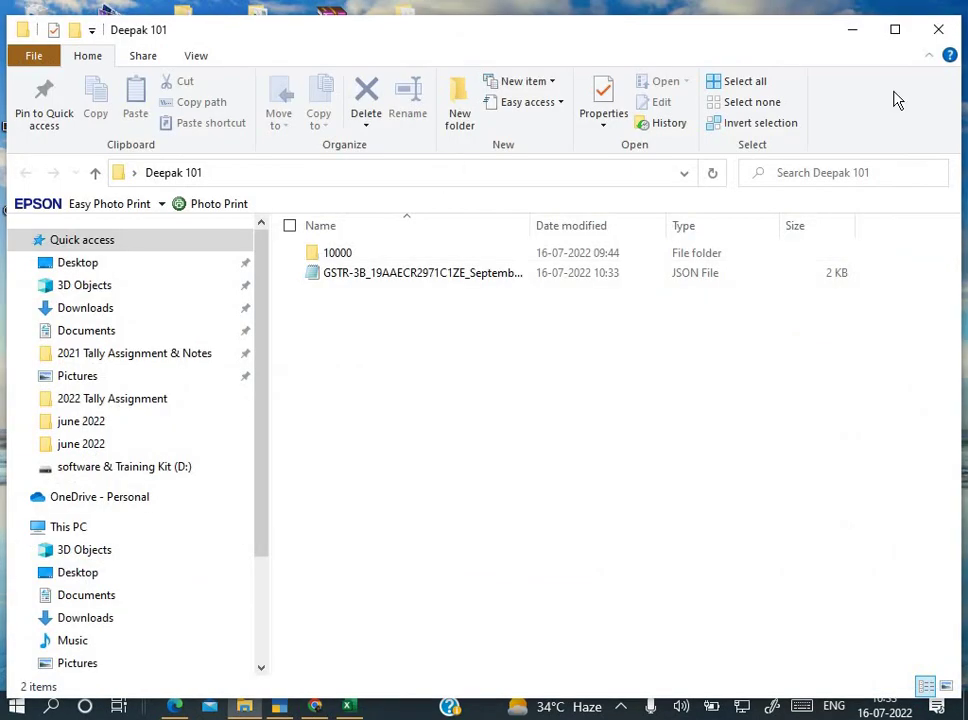
left_click(938, 29)
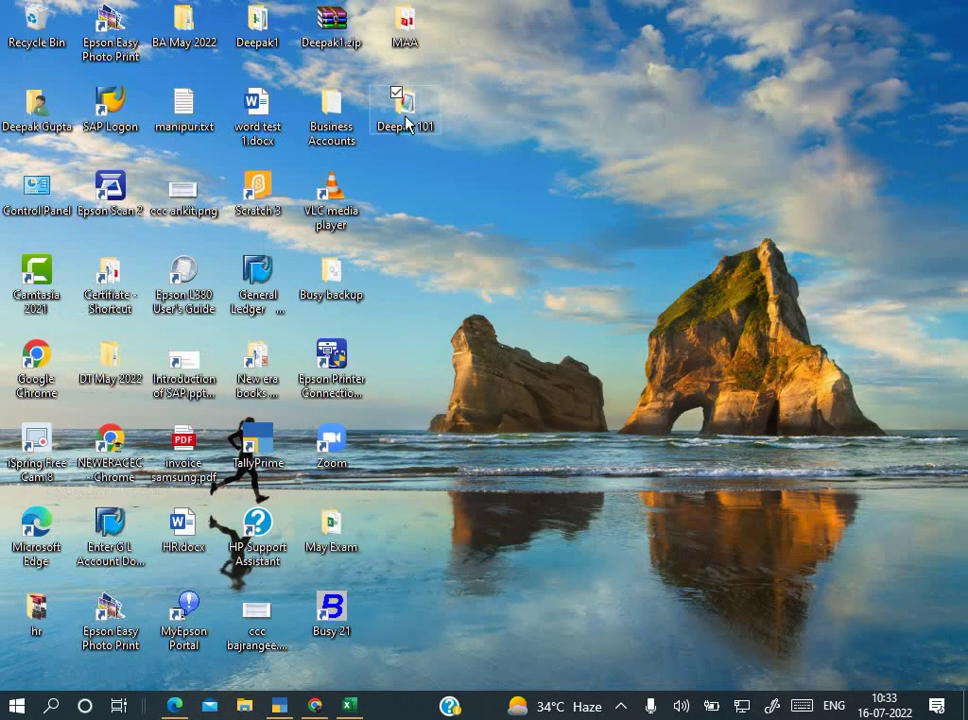
left_click(402, 102)
Step: Pack the Deepak 101 folder into a ZIP archive with WinRAR and check Deepak 101.zip
right_click(404, 118)
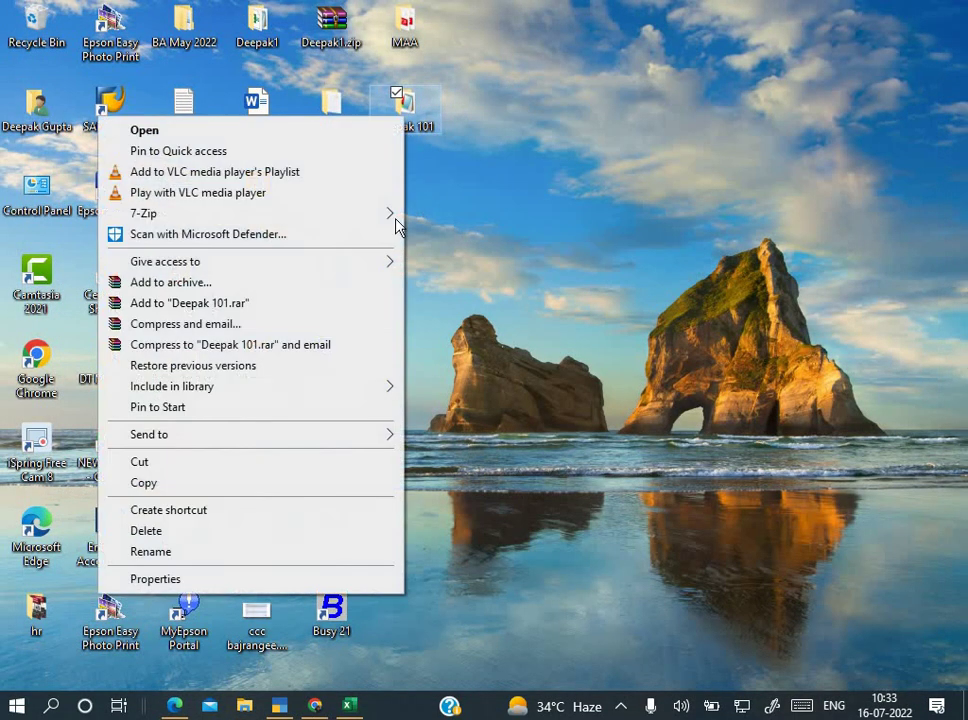
left_click(357, 286)
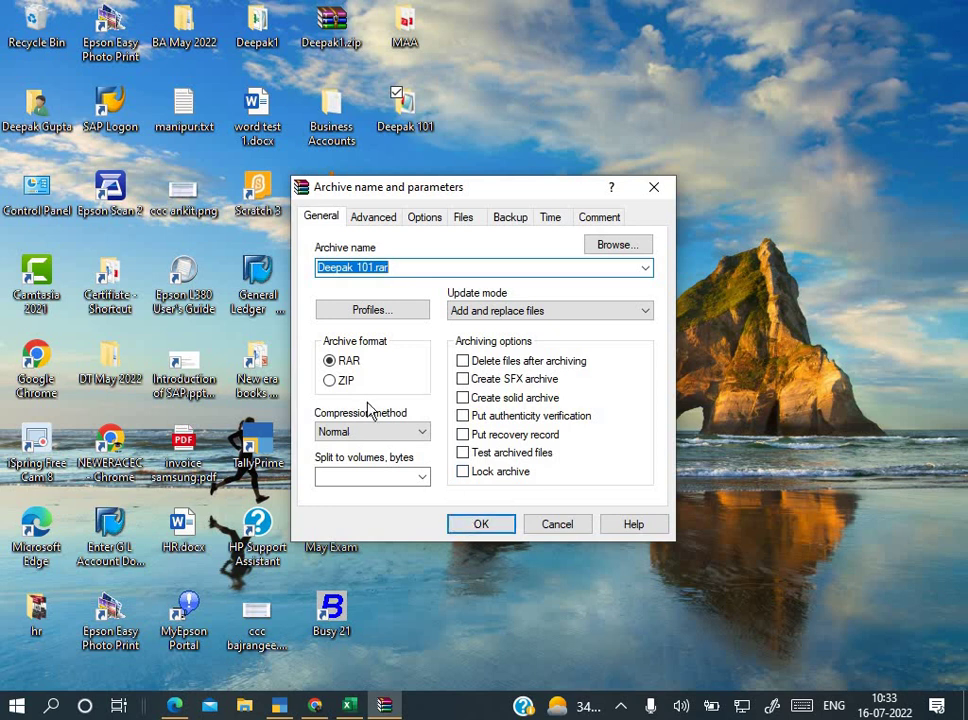
left_click(331, 381)
left_click(479, 526)
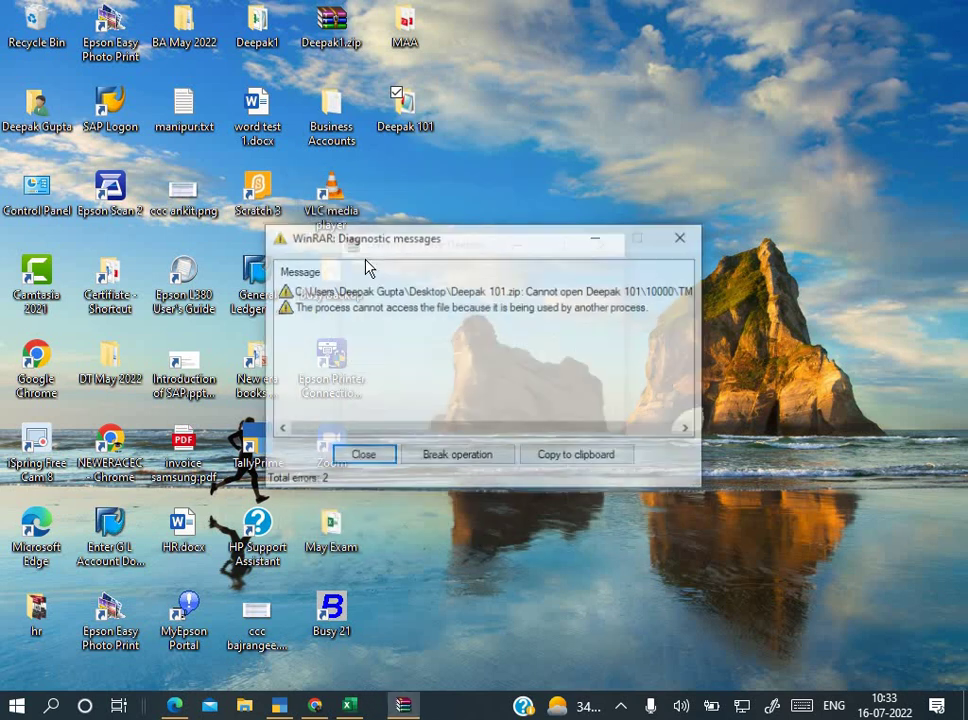
left_click(366, 460)
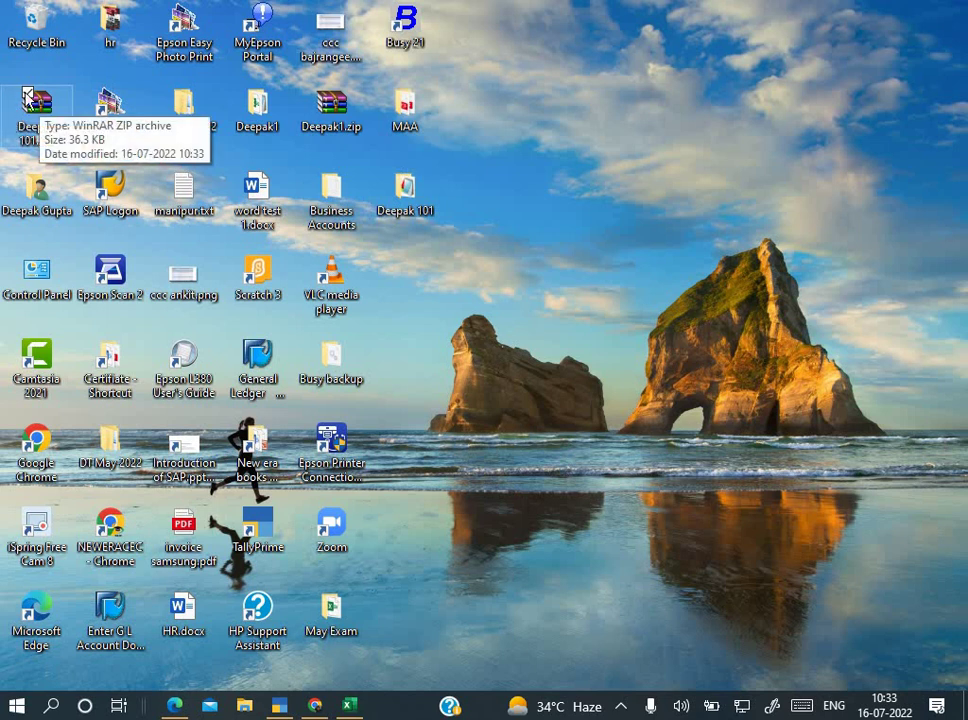
left_click(28, 100)
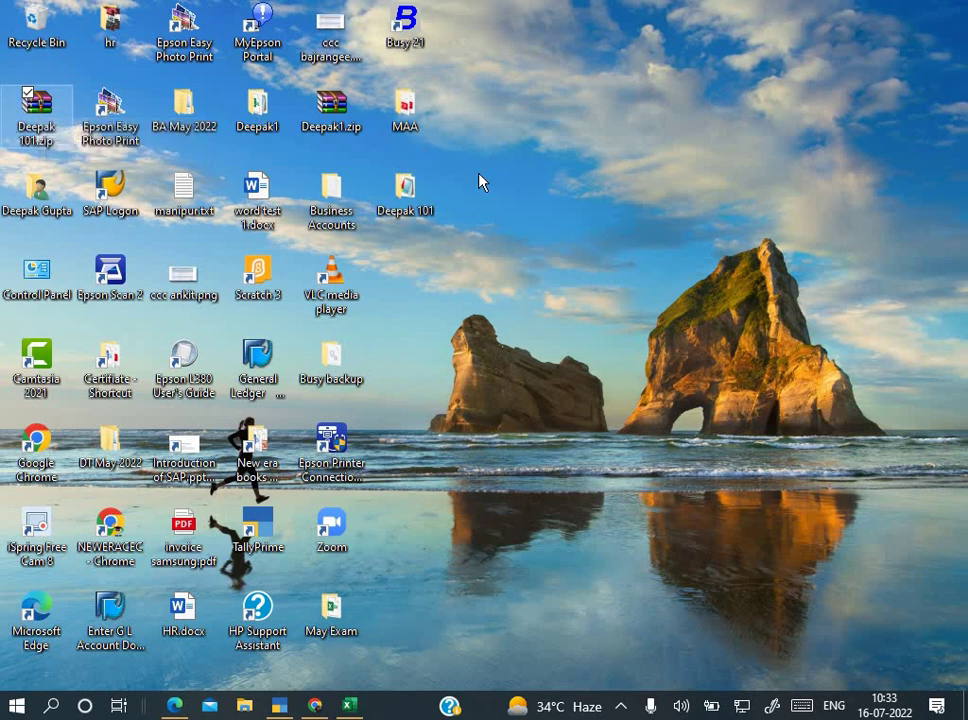